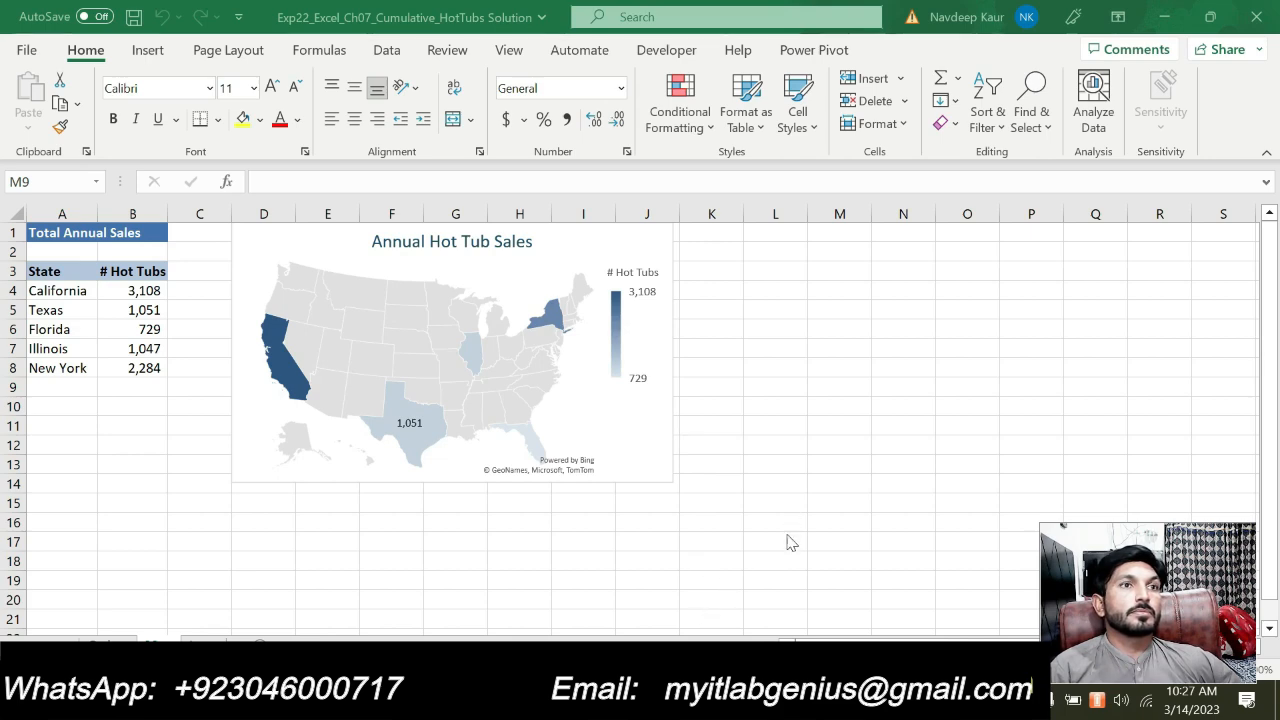
# - Switch to the Word instructions document, highlight the workbook file name in step 1 in green, and clear that highlighting again
pyautogui.hotkey('alt', 'Tab')
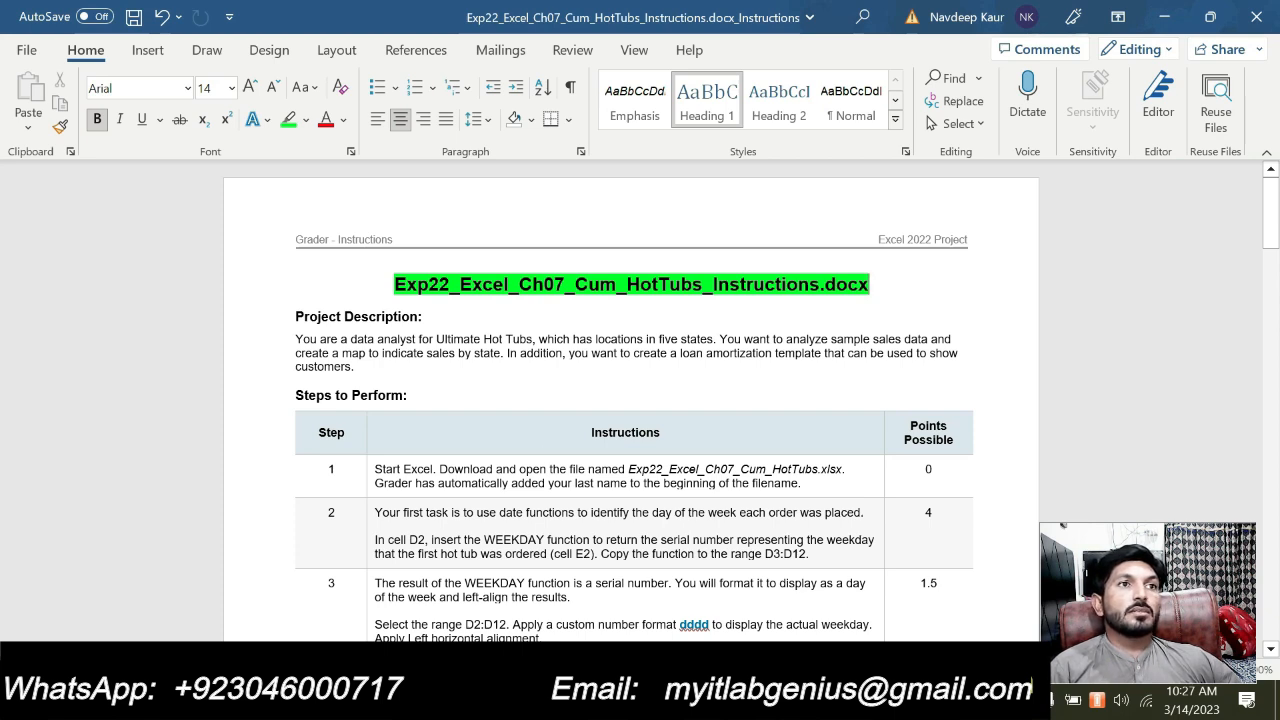
pyautogui.moveTo(628, 469); pyautogui.dragTo(818, 469)
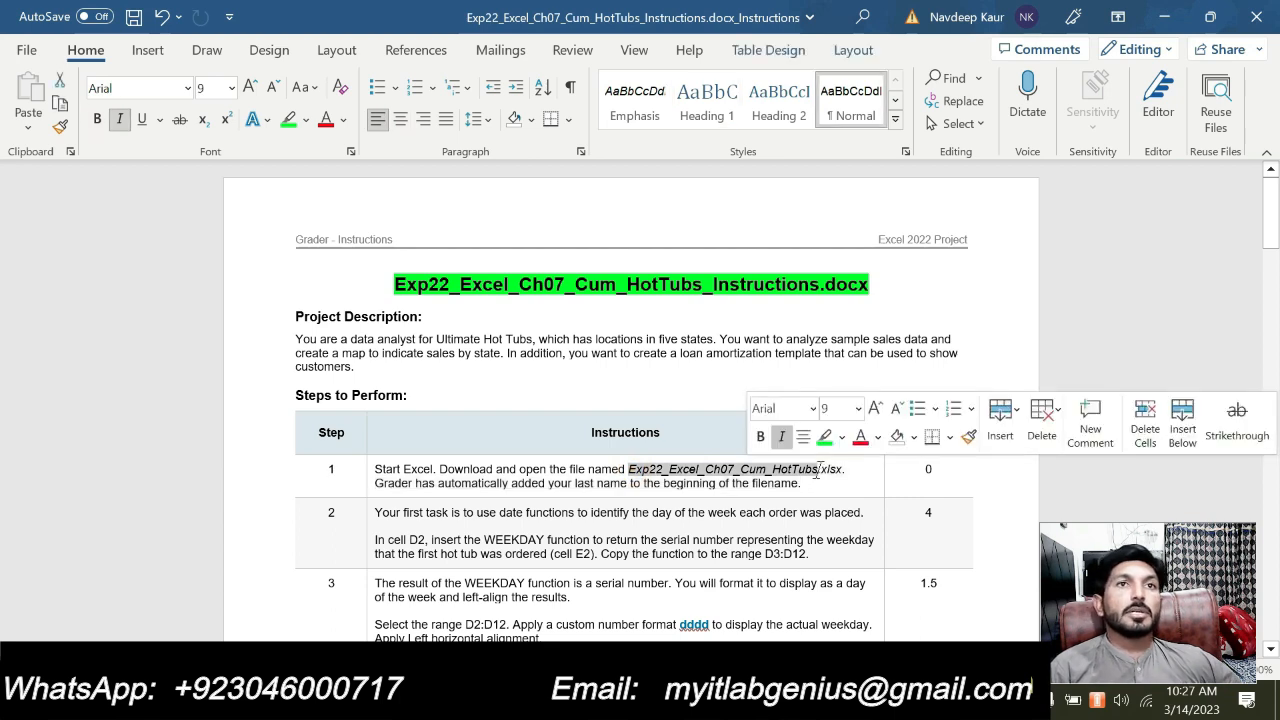
pyautogui.click(825, 437)
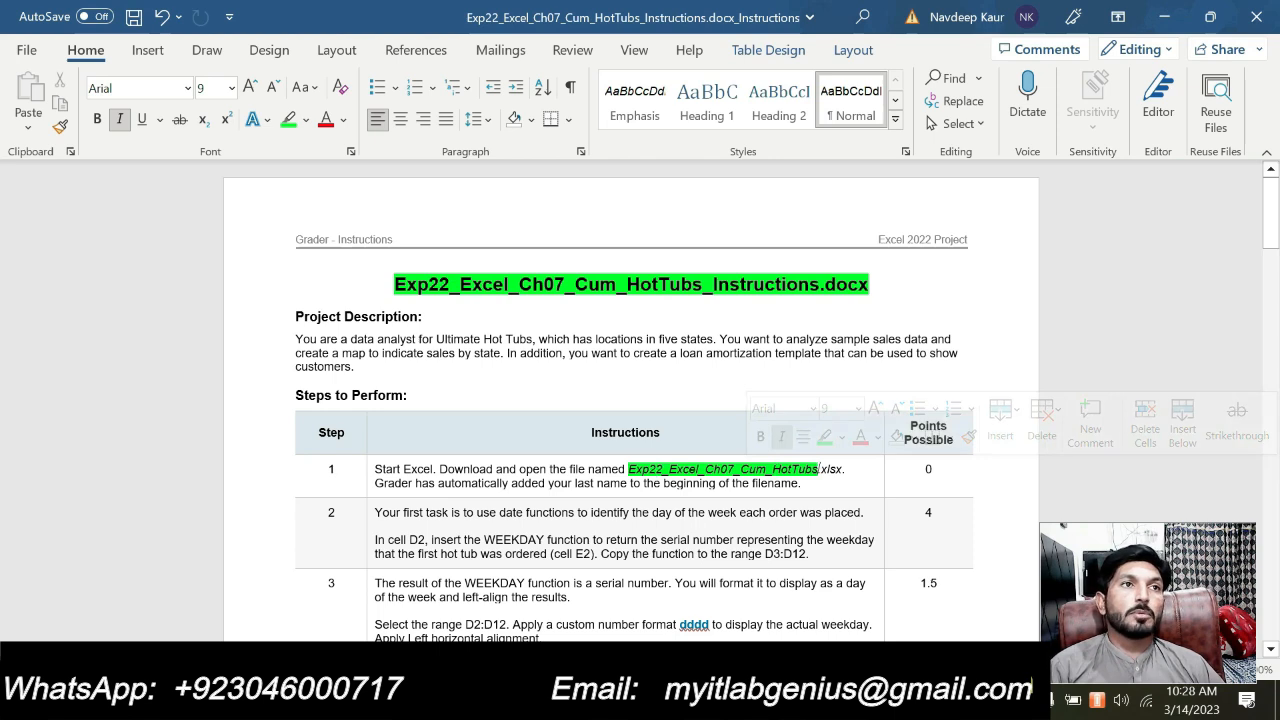
pyautogui.moveTo(628, 469); pyautogui.dragTo(816, 470)
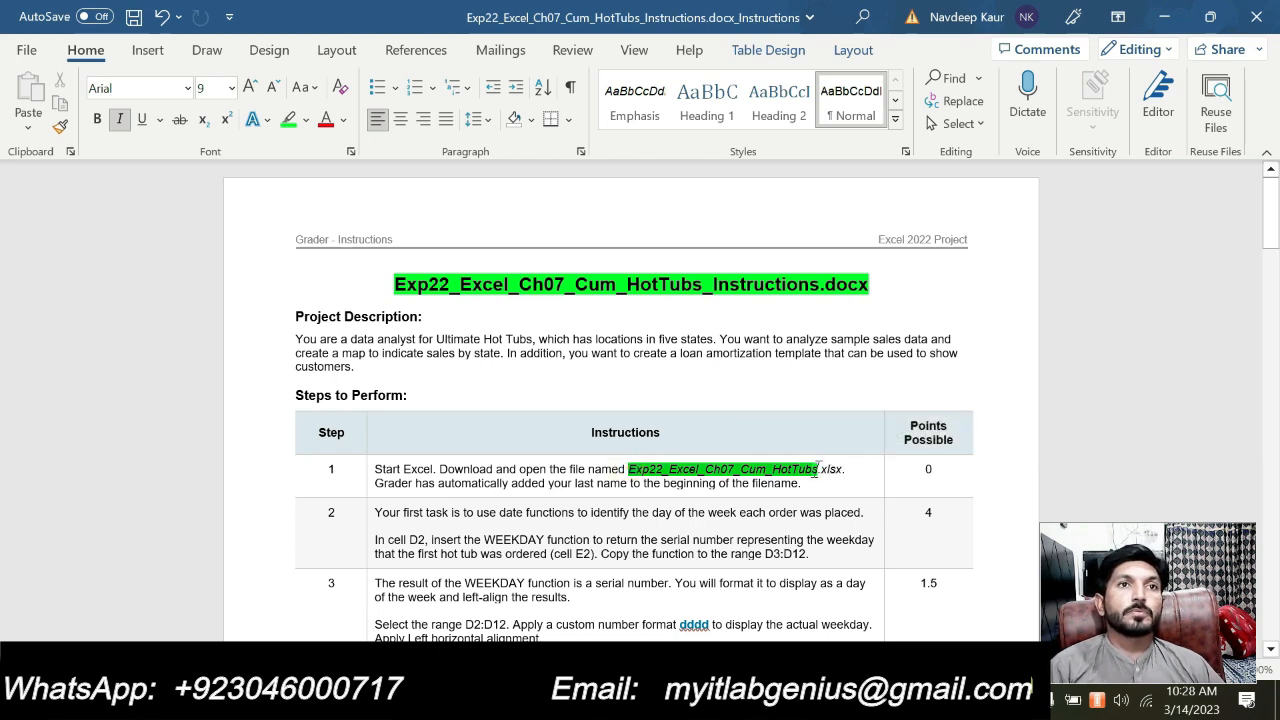
pyautogui.click(826, 437)
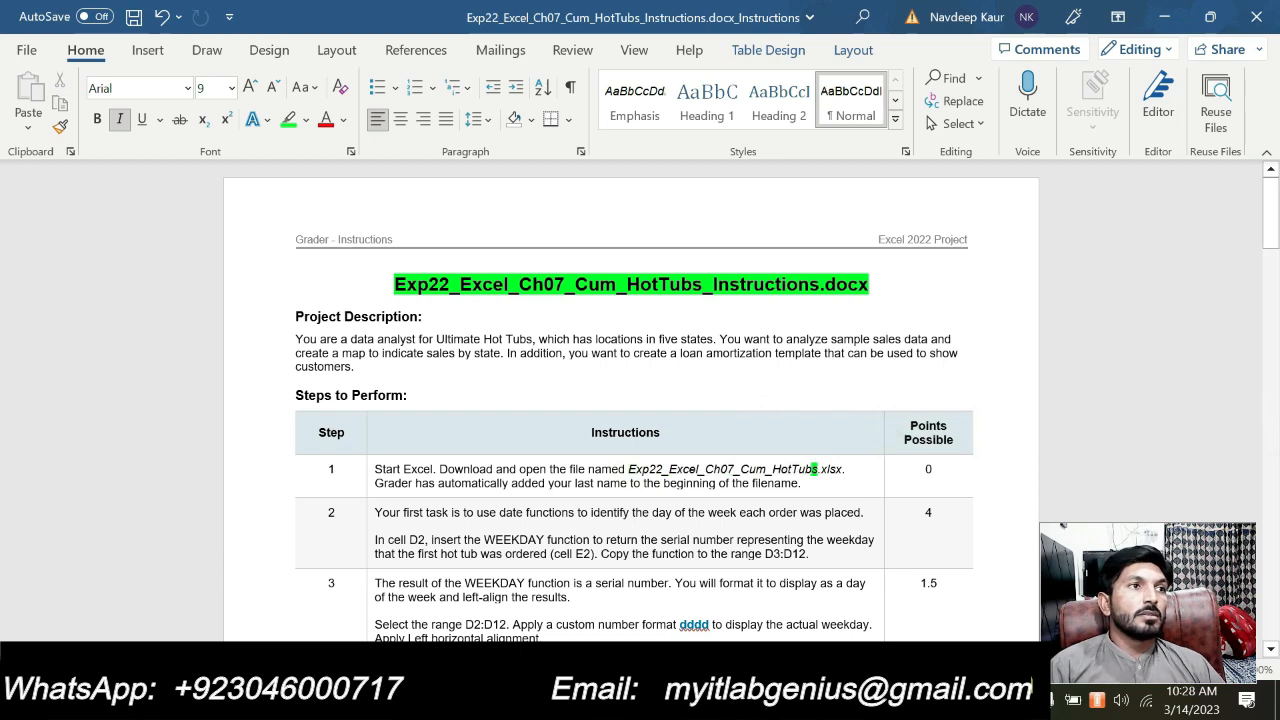
# - Highlight the step 2 instruction paragraph about inserting the WEEKDAY function in cell D2 in bright green
pyautogui.moveTo(375, 540); pyautogui.dragTo(808, 553)
pyautogui.click(826, 516)
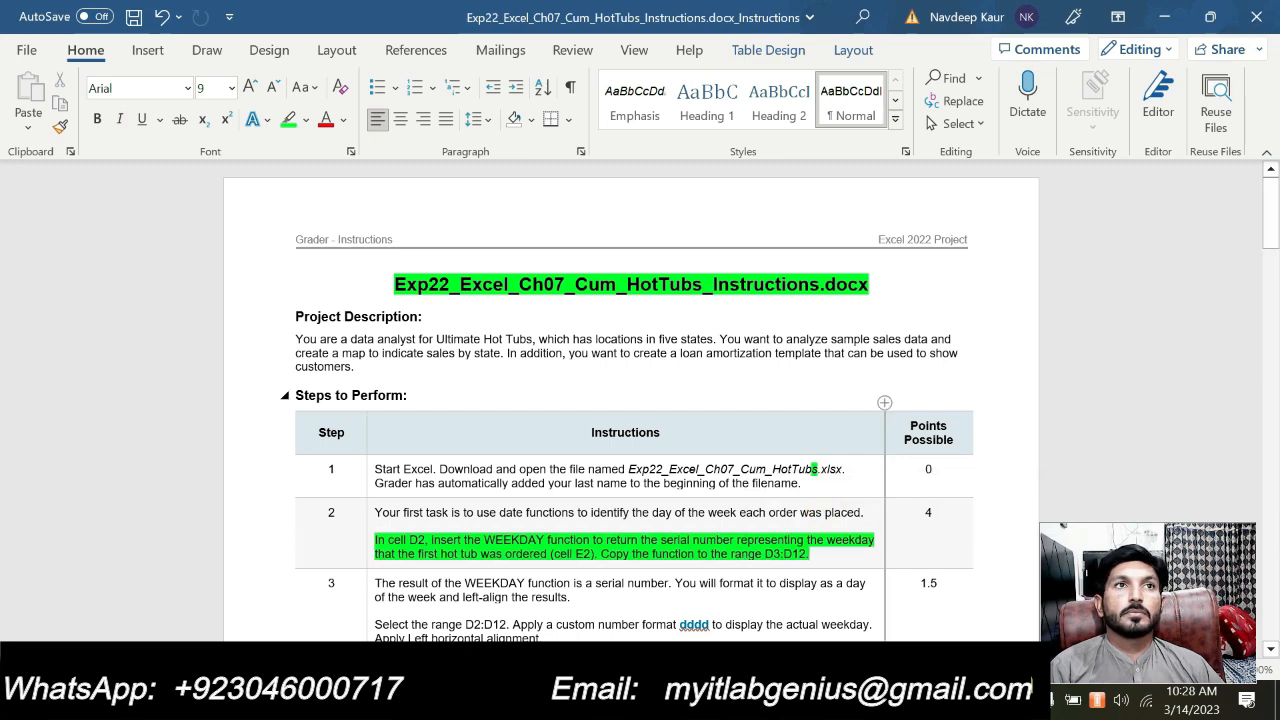
pyautogui.click(866, 390)
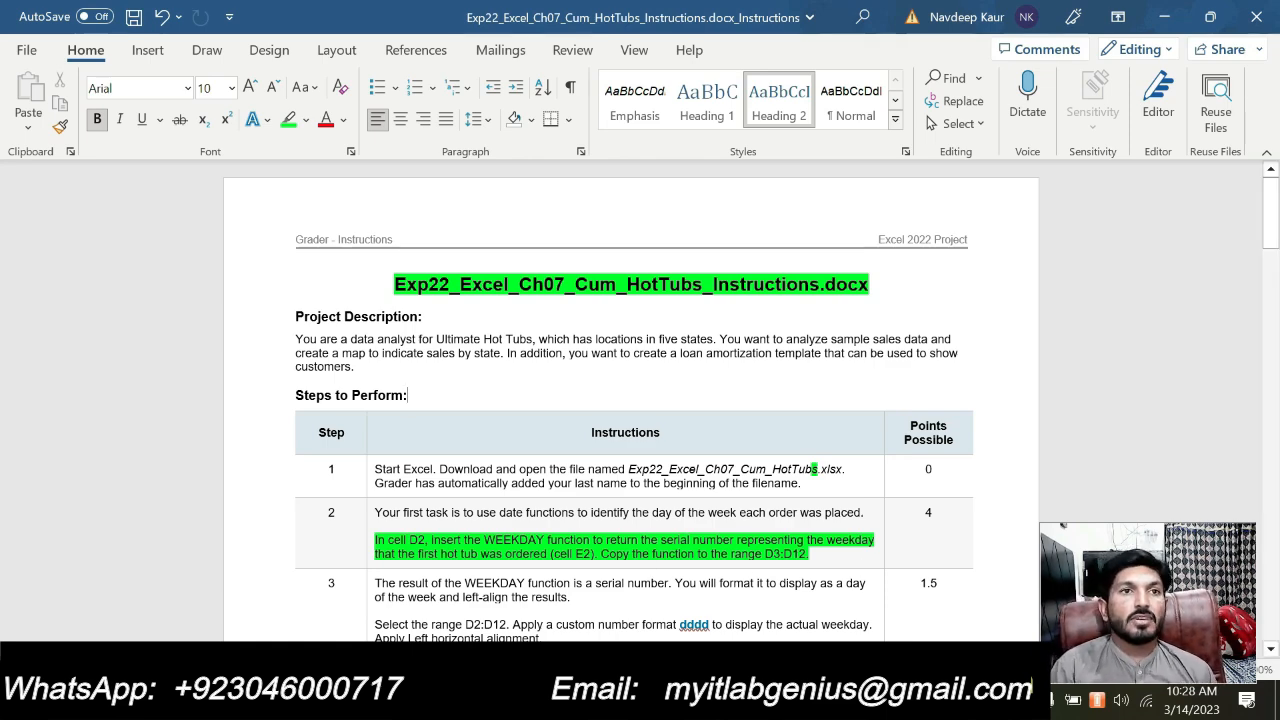
pyautogui.click(845, 557)
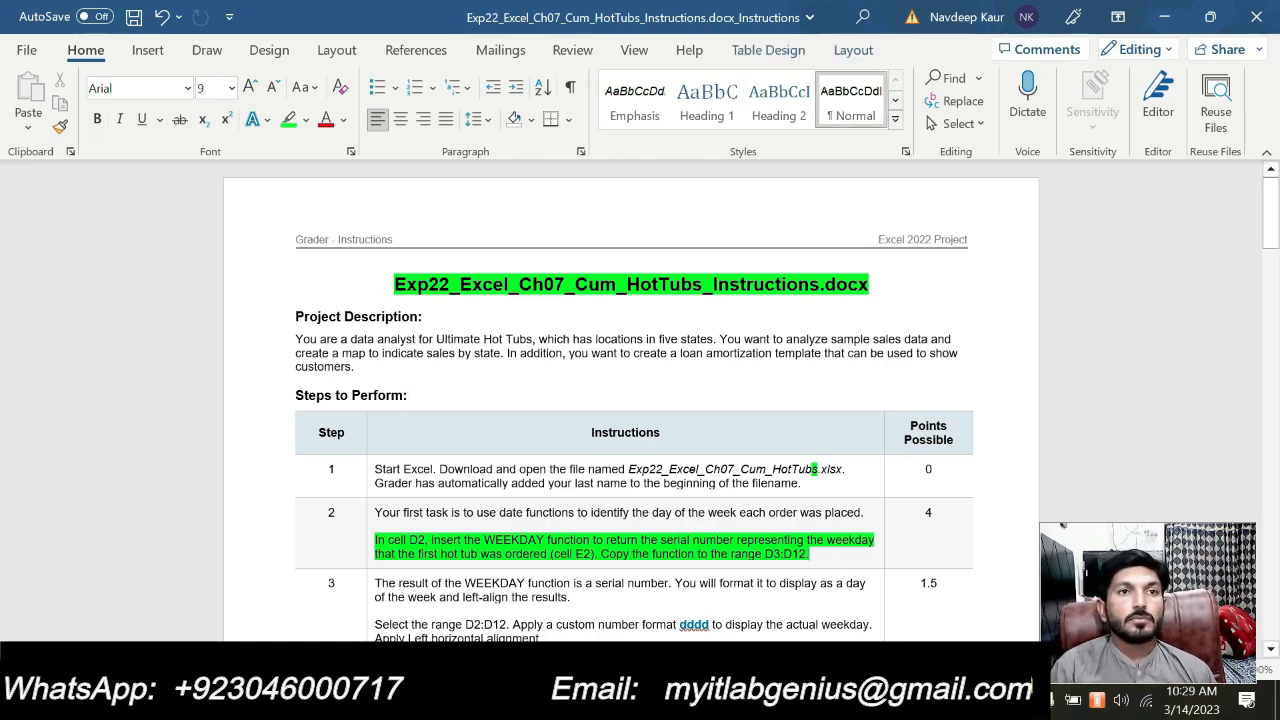
# - Switch to the HotTubs workbook in Excel and try to insert a WORKDAY function in cell D2 with E2 as the start date
pyautogui.hotkey('alt', 'Tab')
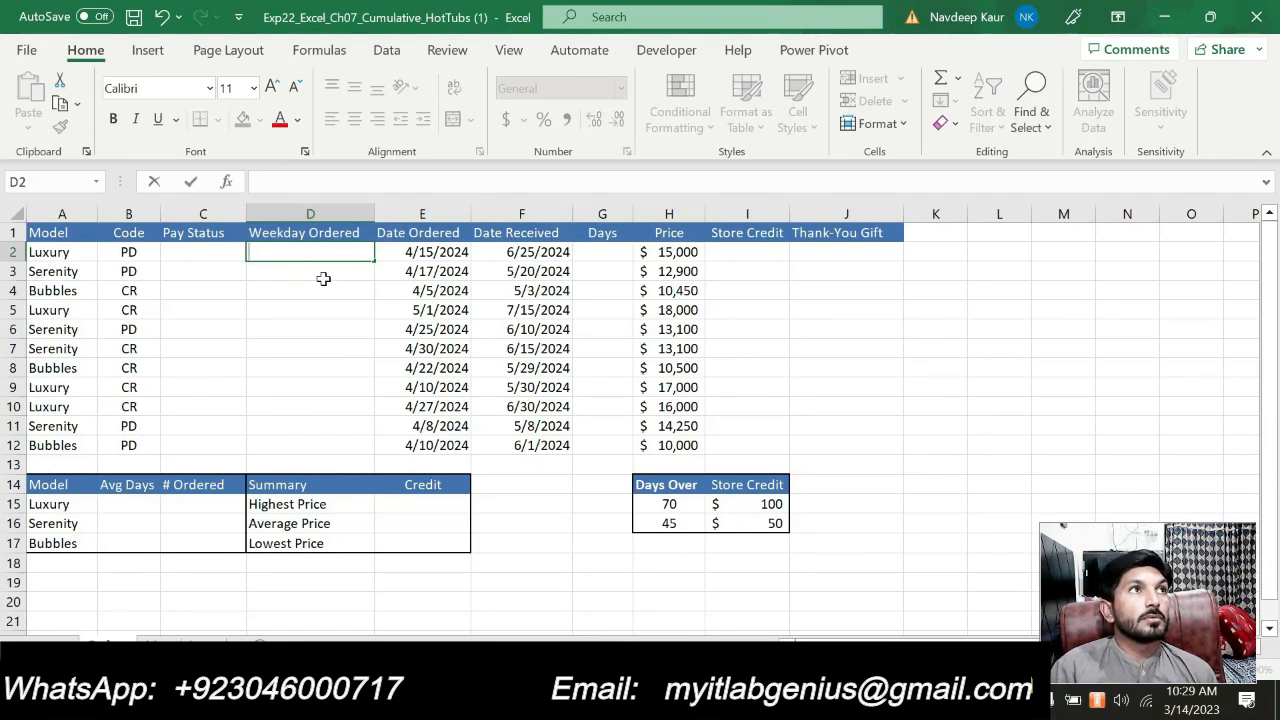
pyautogui.click(322, 53)
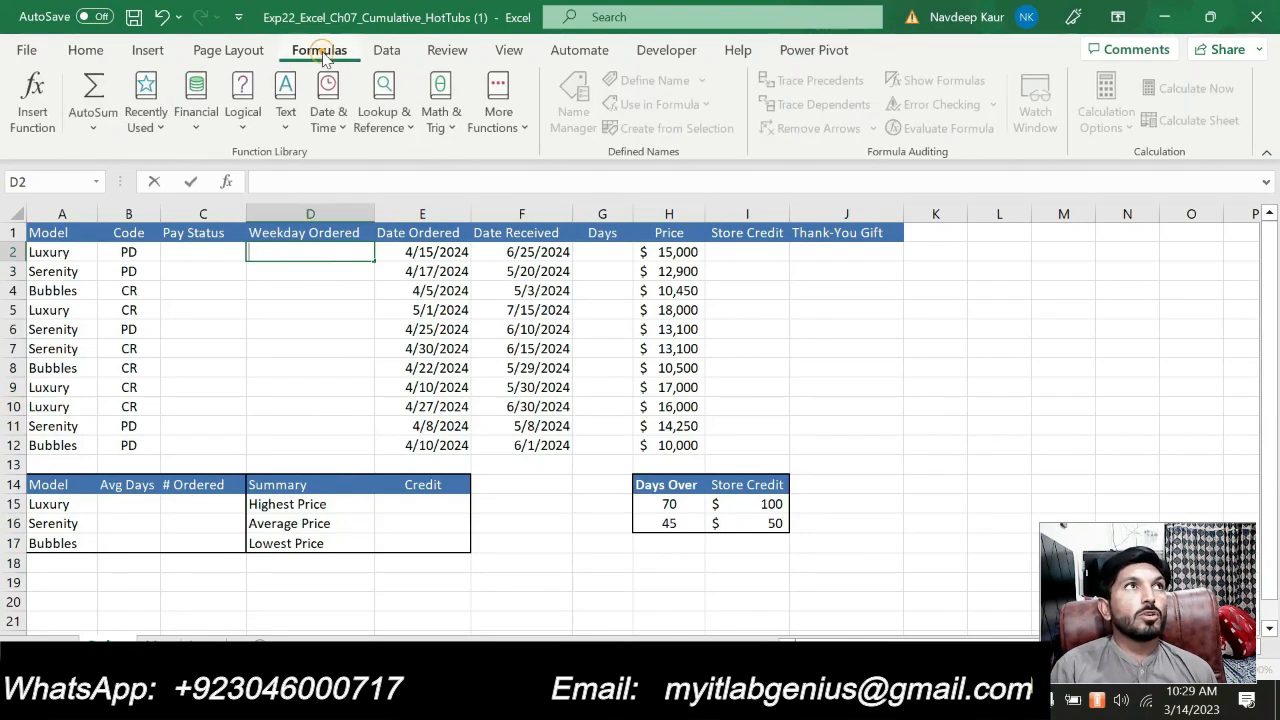
pyautogui.click(341, 140)
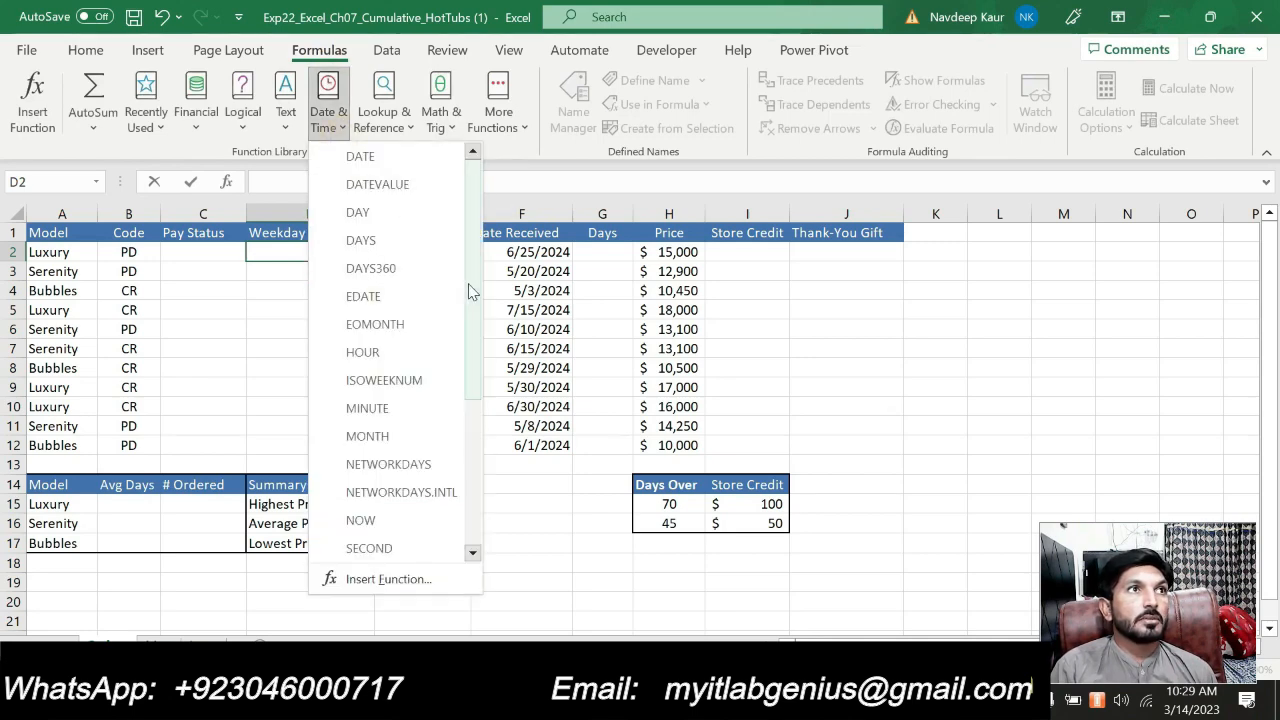
pyautogui.scroll(-3, 472, 290)
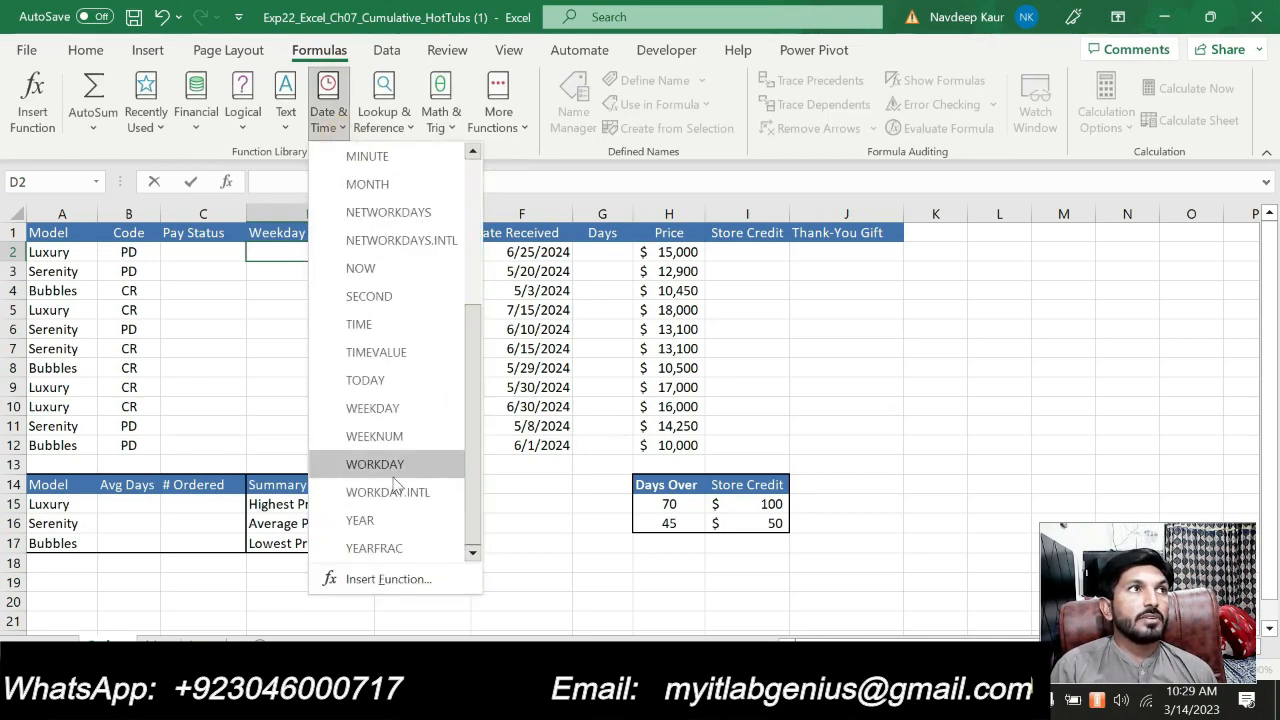
pyautogui.click(394, 476)
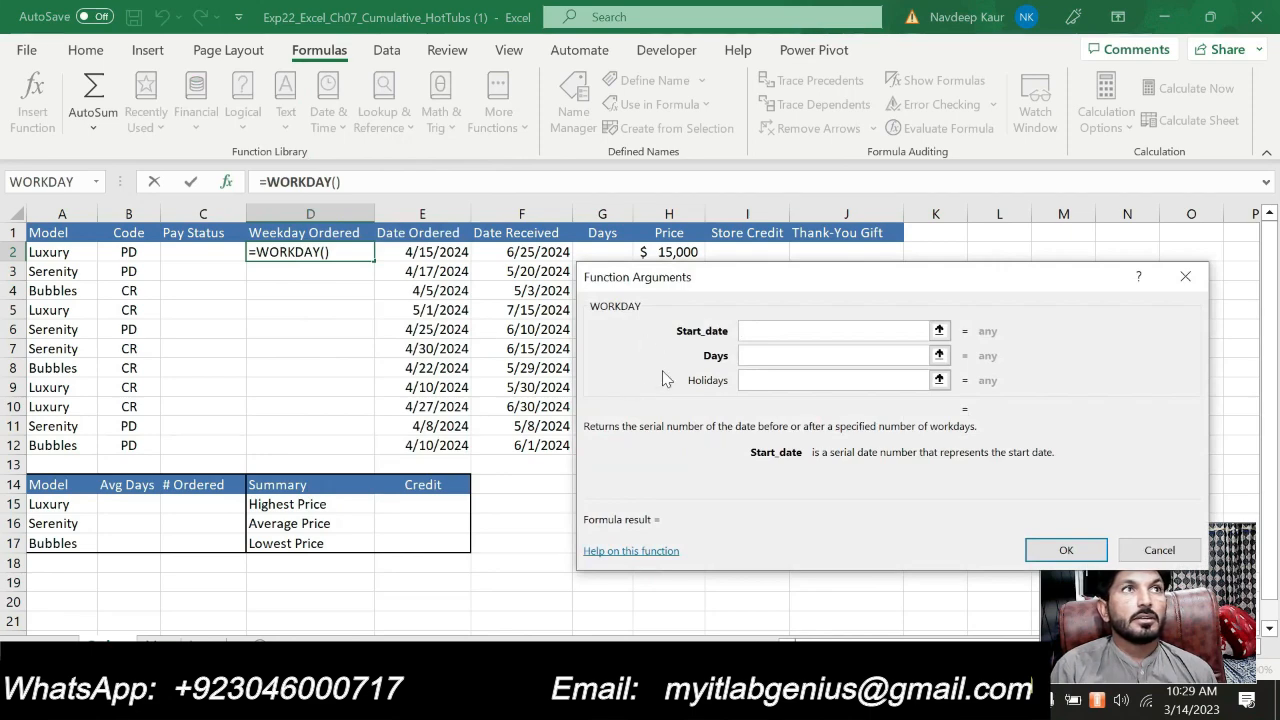
pyautogui.click(441, 251)
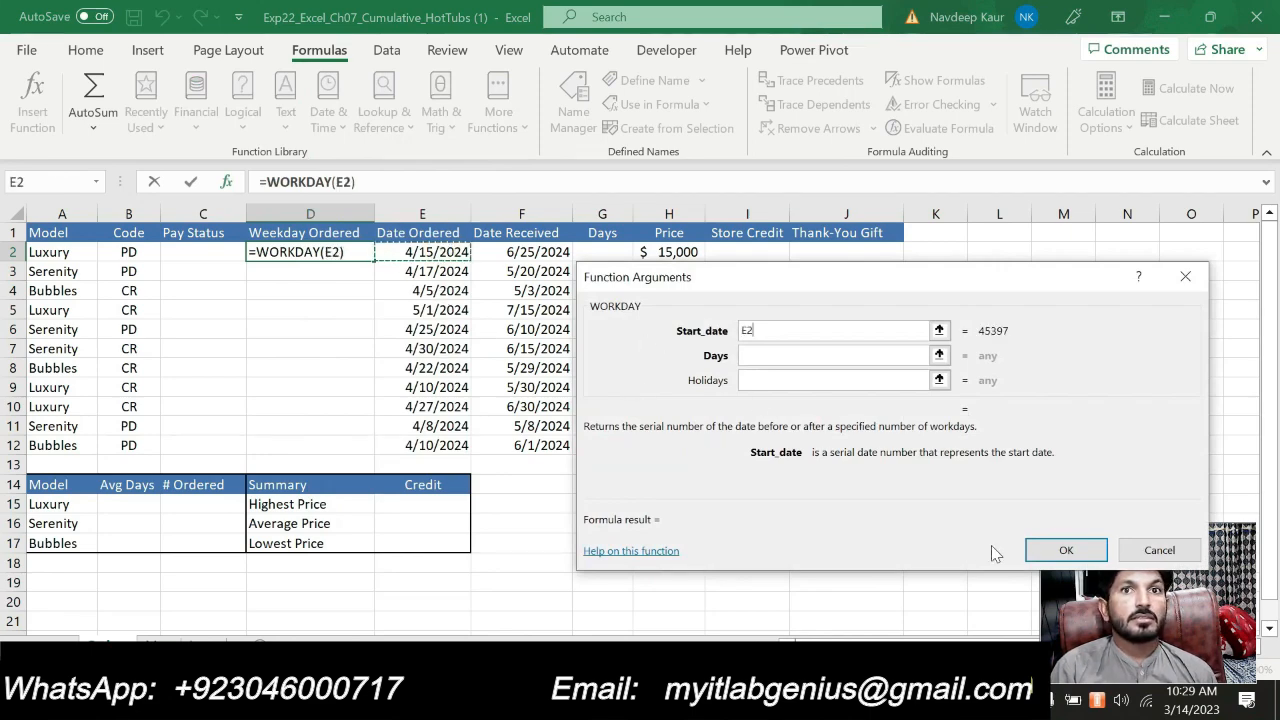
pyautogui.click(1063, 549)
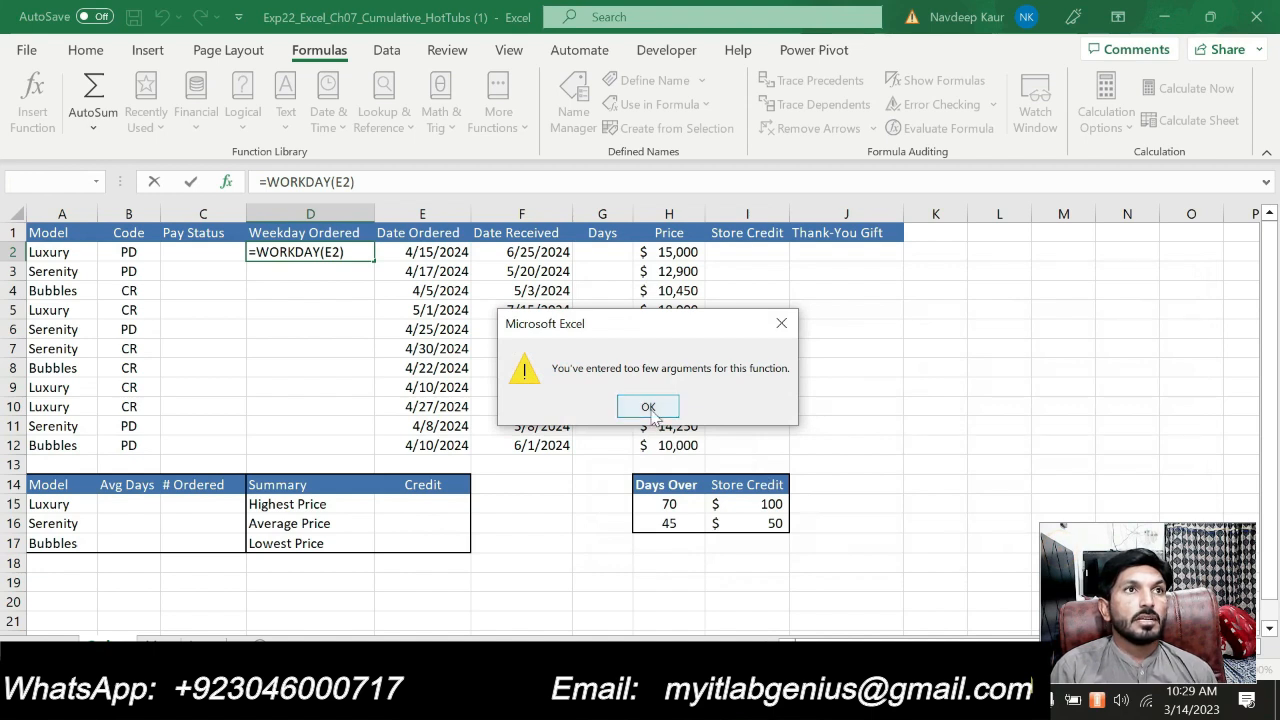
pyautogui.click(648, 409)
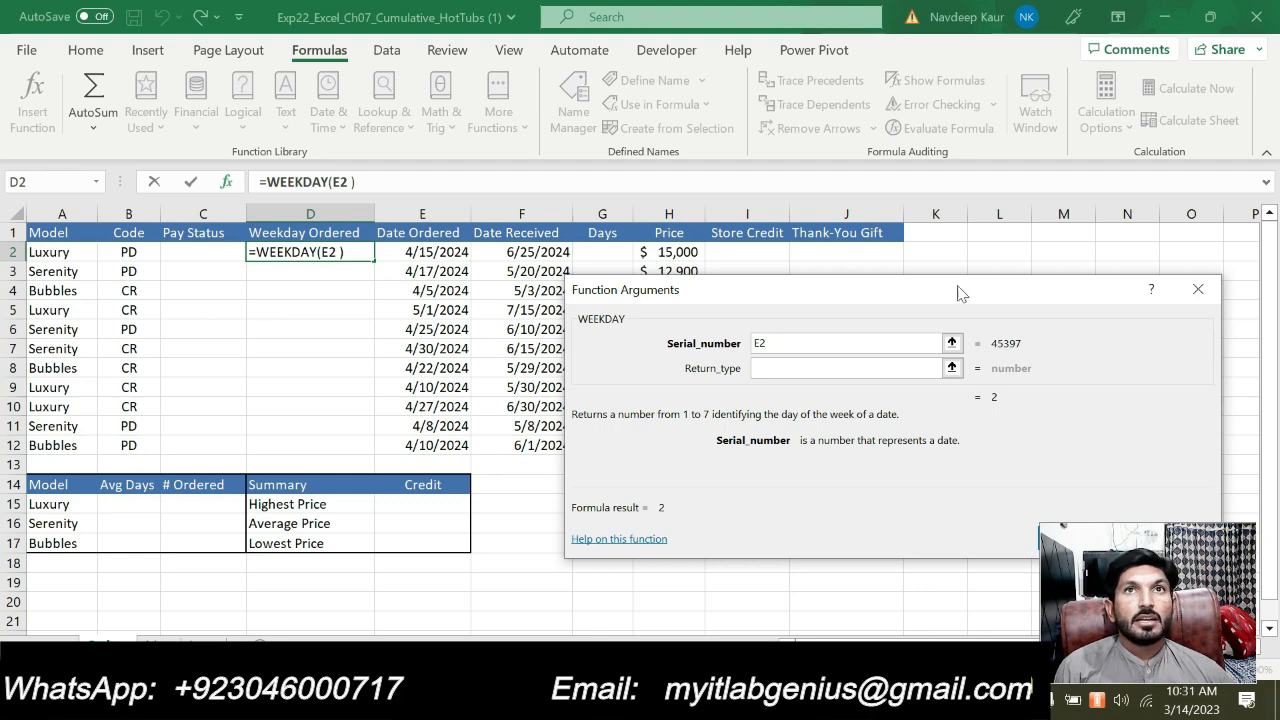
# - Insert the WEEKDAY function in cell D2 with E2 as the serial number and copy it down through D12
pyautogui.moveTo(889, 294); pyautogui.dragTo(703, 215)
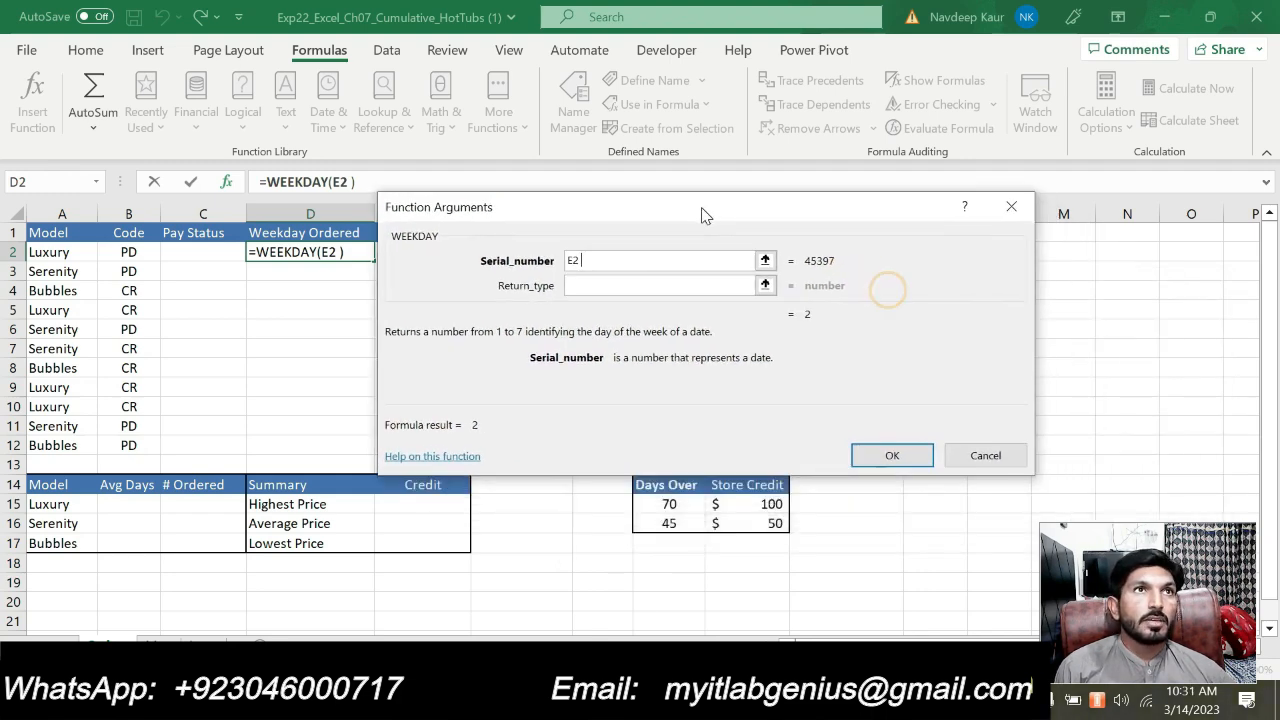
pyautogui.click(890, 455)
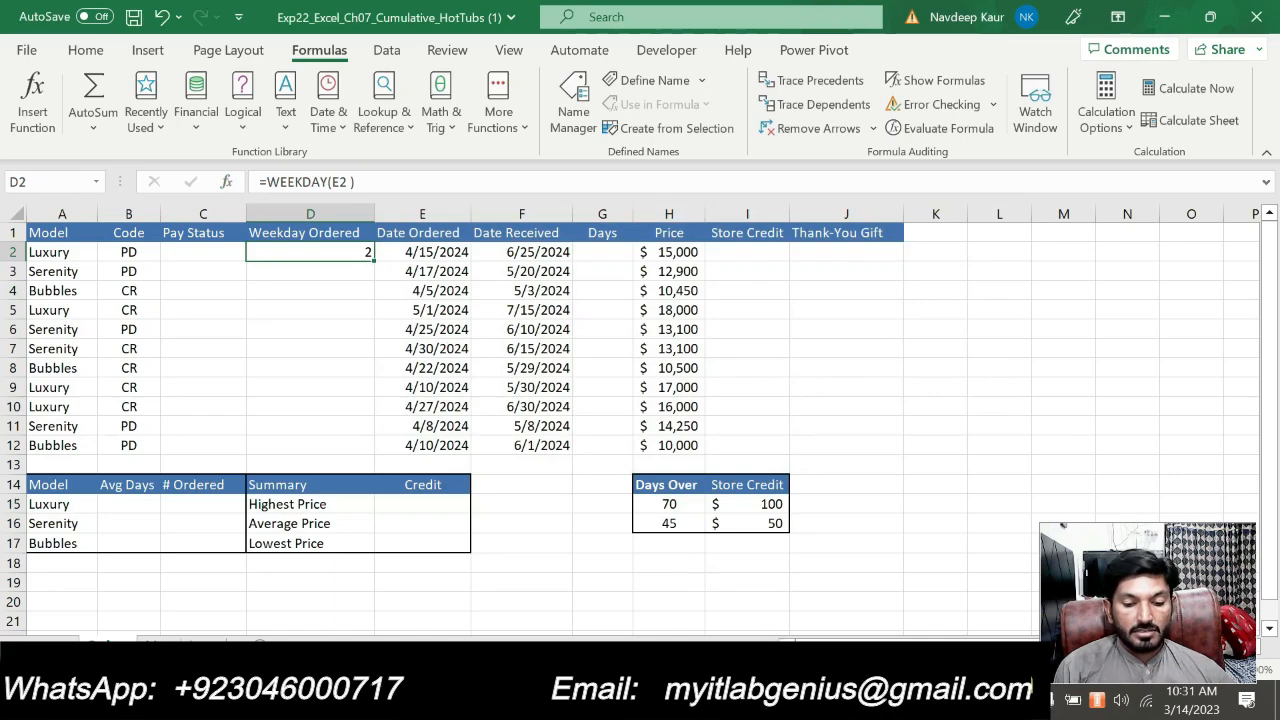
pyautogui.click(567, 701)
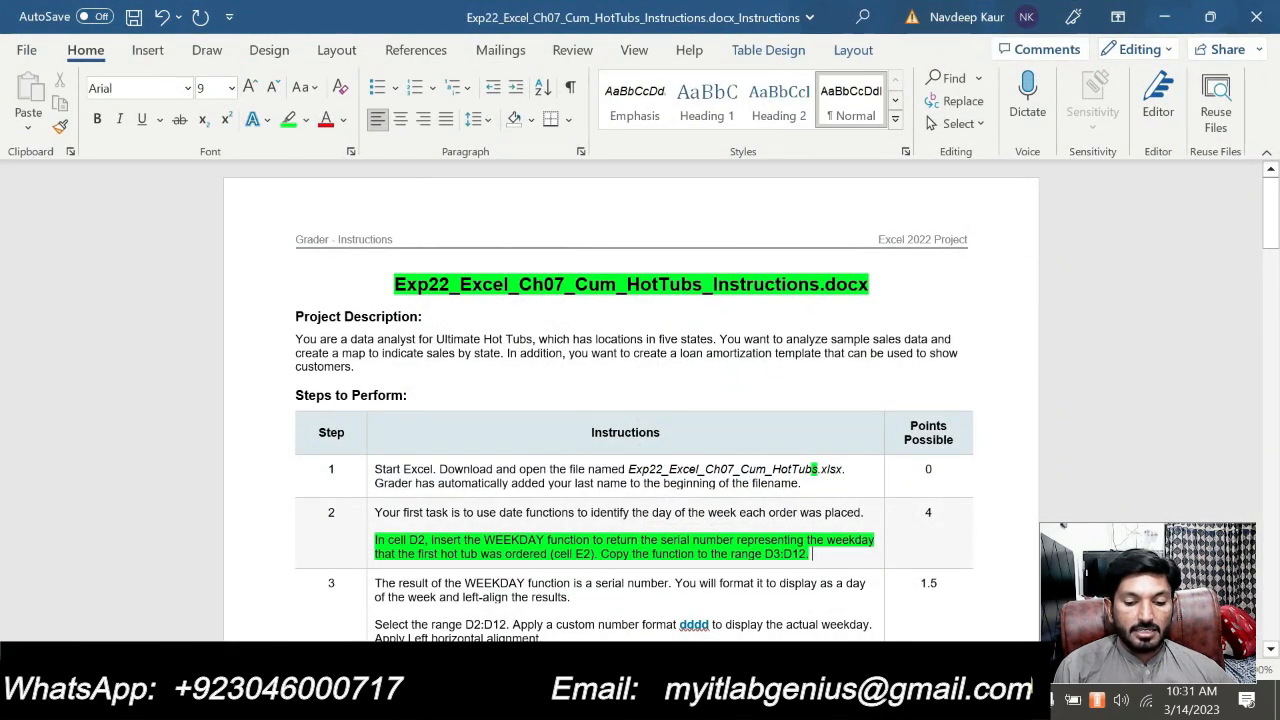
pyautogui.hotkey('alt', 'Tab')
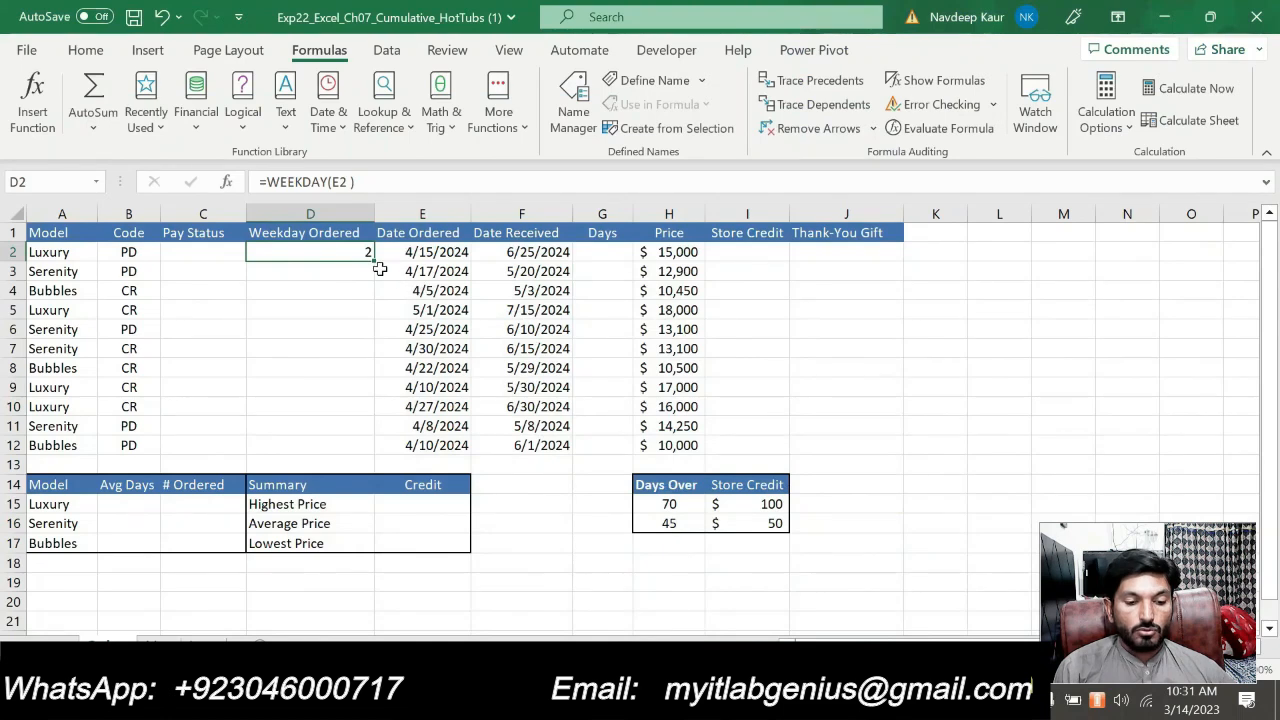
pyautogui.moveTo(374, 258); pyautogui.dragTo(372, 447)
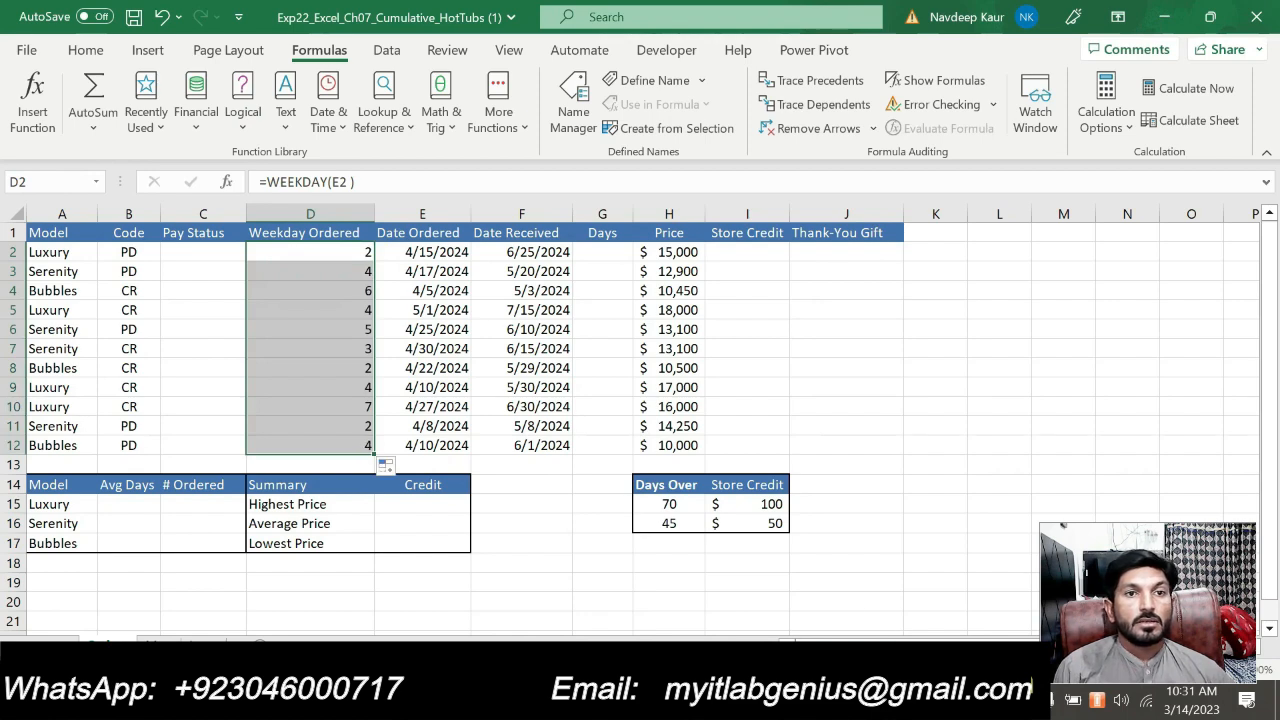
# - Return to the Word instructions and remove the green highlighting from the step 2 WEEKDAY paragraph
pyautogui.hotkey('alt', 'Tab')
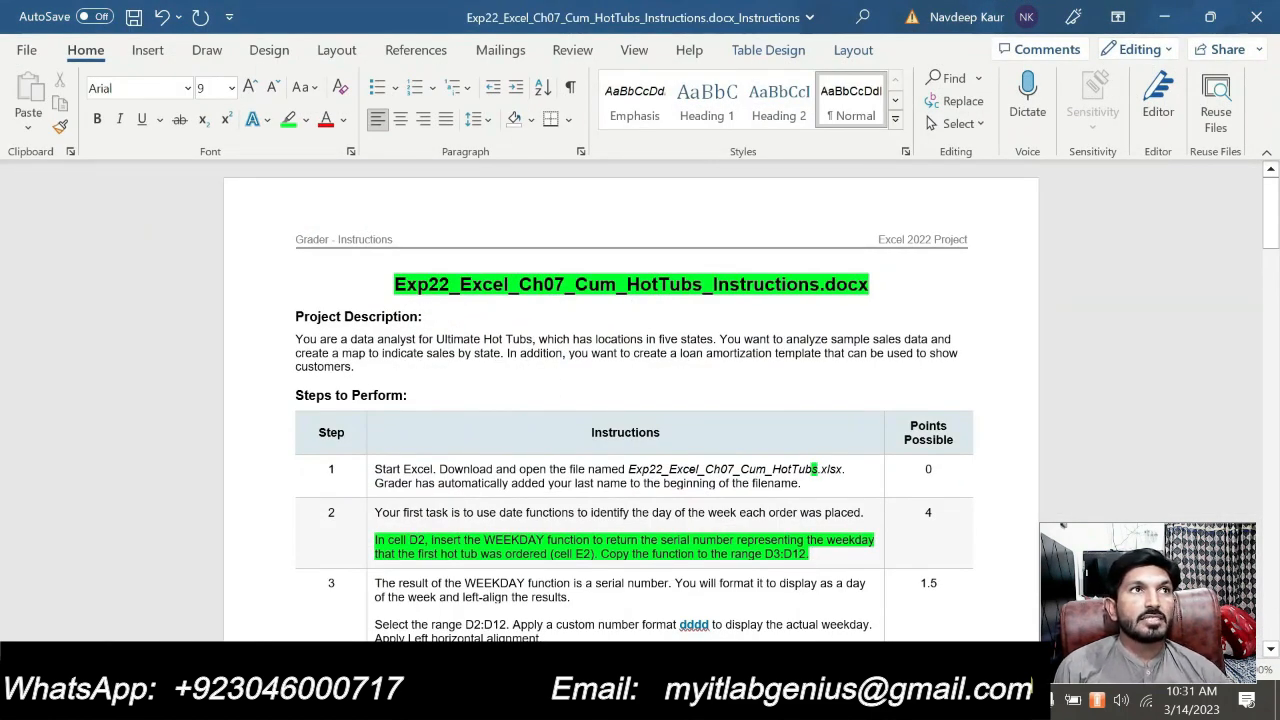
pyautogui.moveTo(813, 555); pyautogui.dragTo(532, 543)
pyautogui.click(886, 481)
pyautogui.click(374, 541)
pyautogui.click(533, 542)
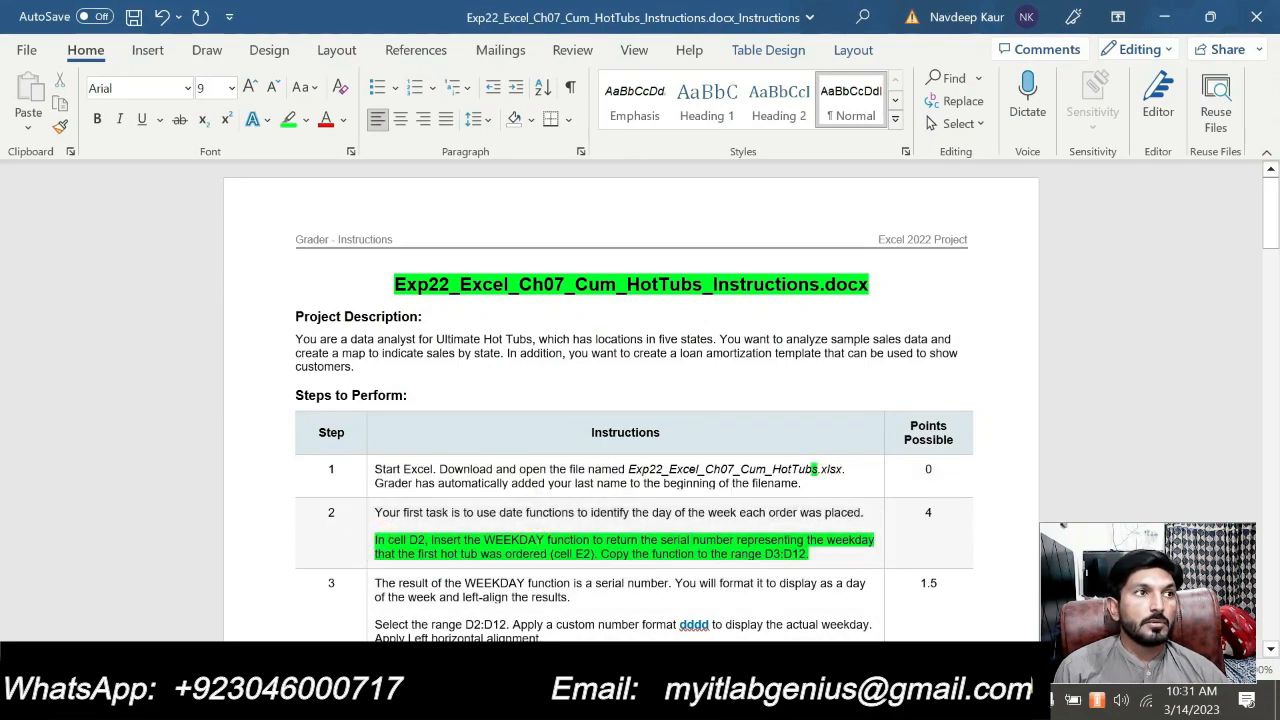
pyautogui.moveTo(374, 541); pyautogui.dragTo(812, 555)
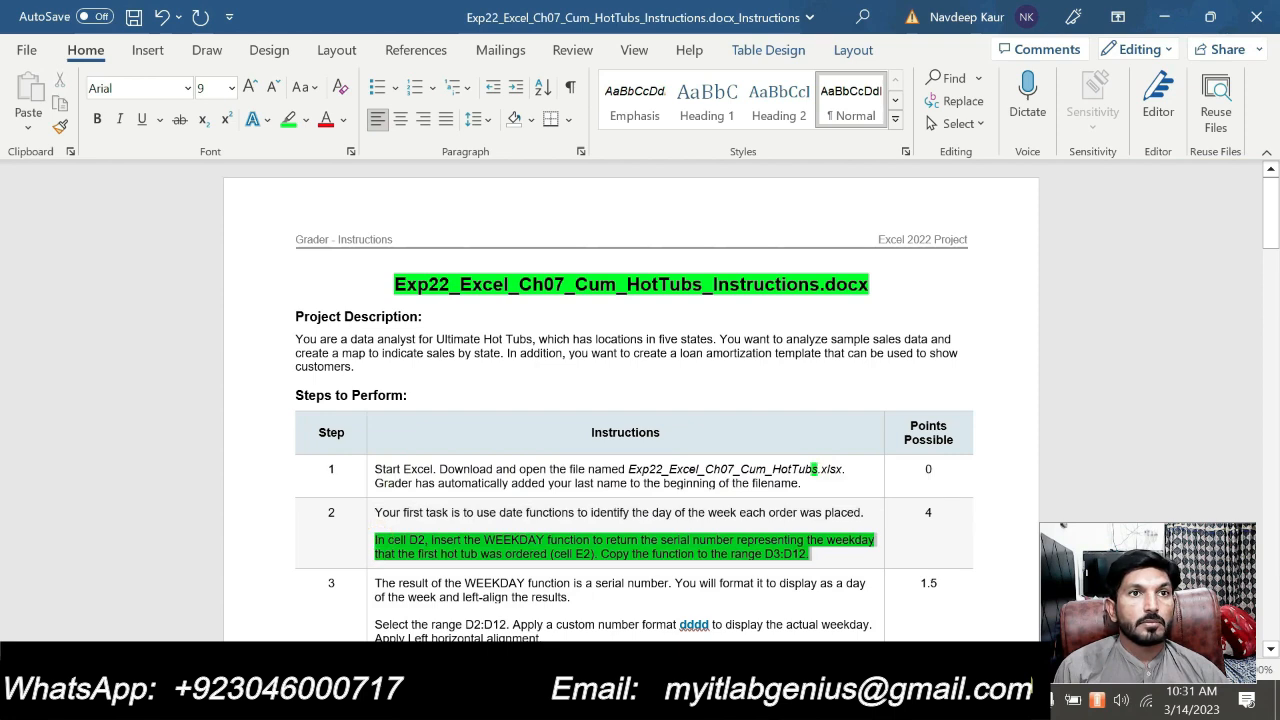
pyautogui.click(825, 523)
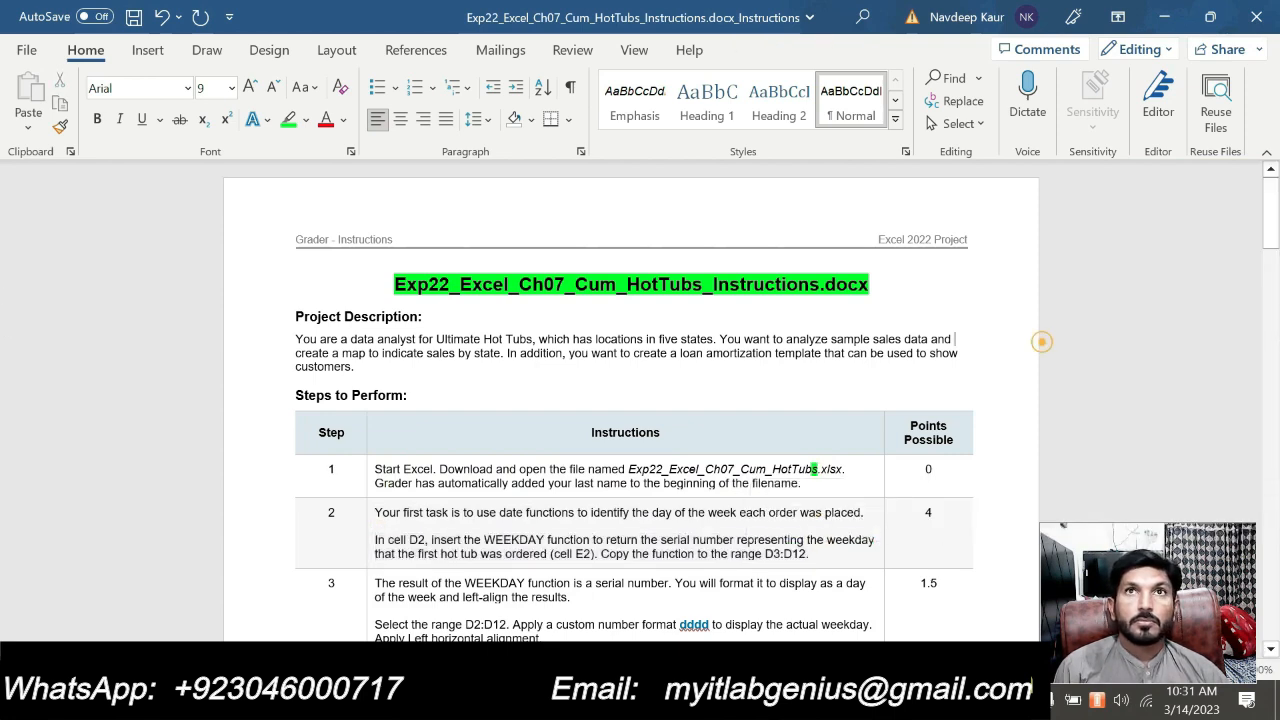
# - Highlight the full step 3 instruction text about the weekday number format and left alignment in bright green
pyautogui.click(630, 610)
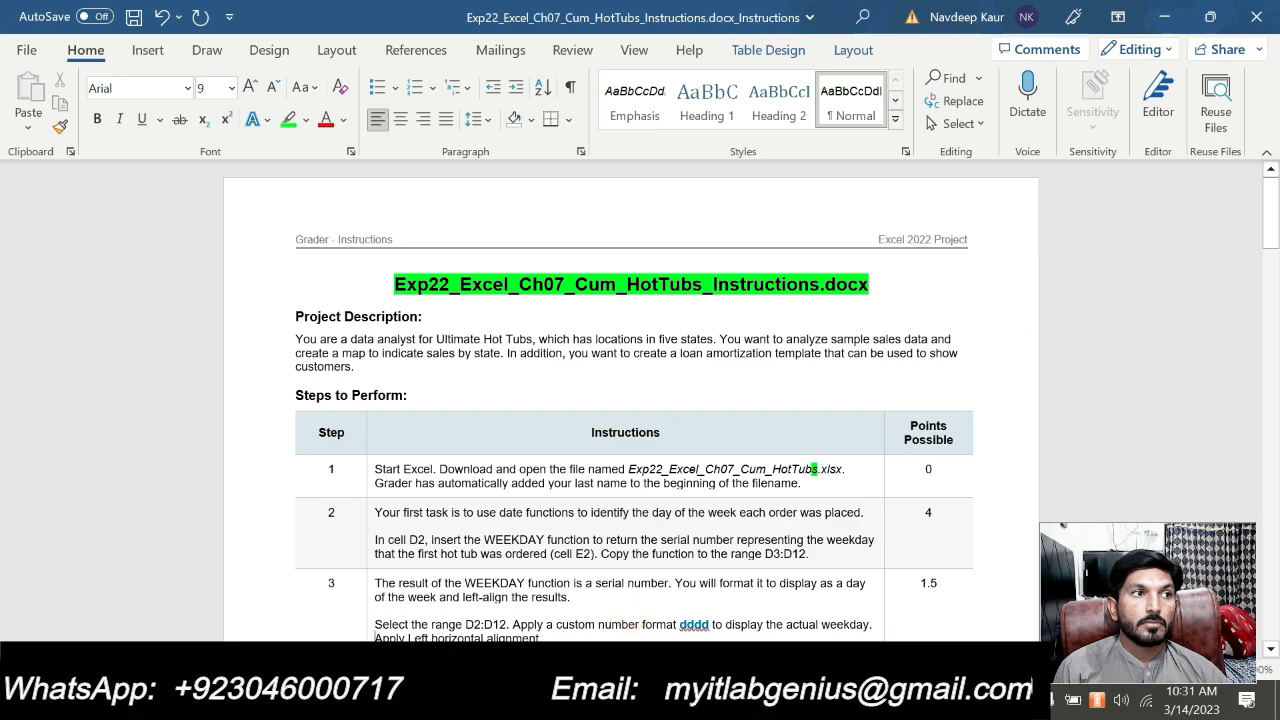
pyautogui.scroll(-2, 630, 610)
pyautogui.scroll(-1, 630, 610)
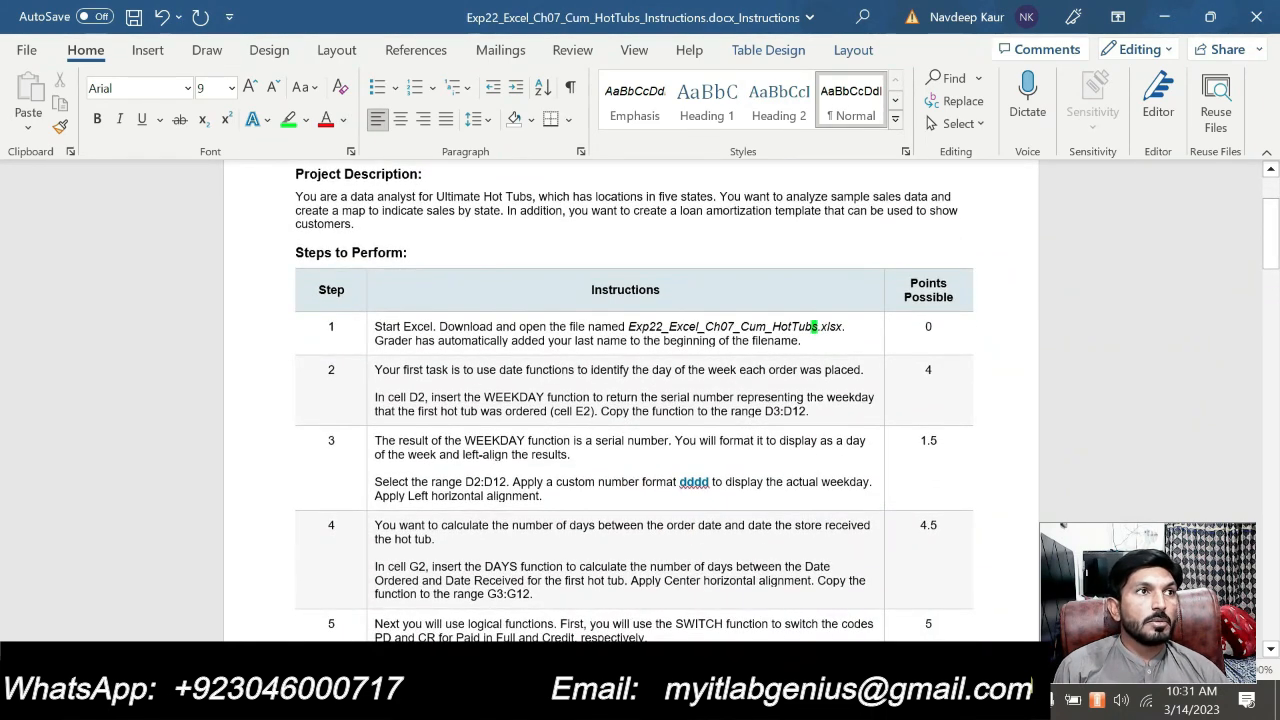
pyautogui.moveTo(542, 496); pyautogui.dragTo(374, 441)
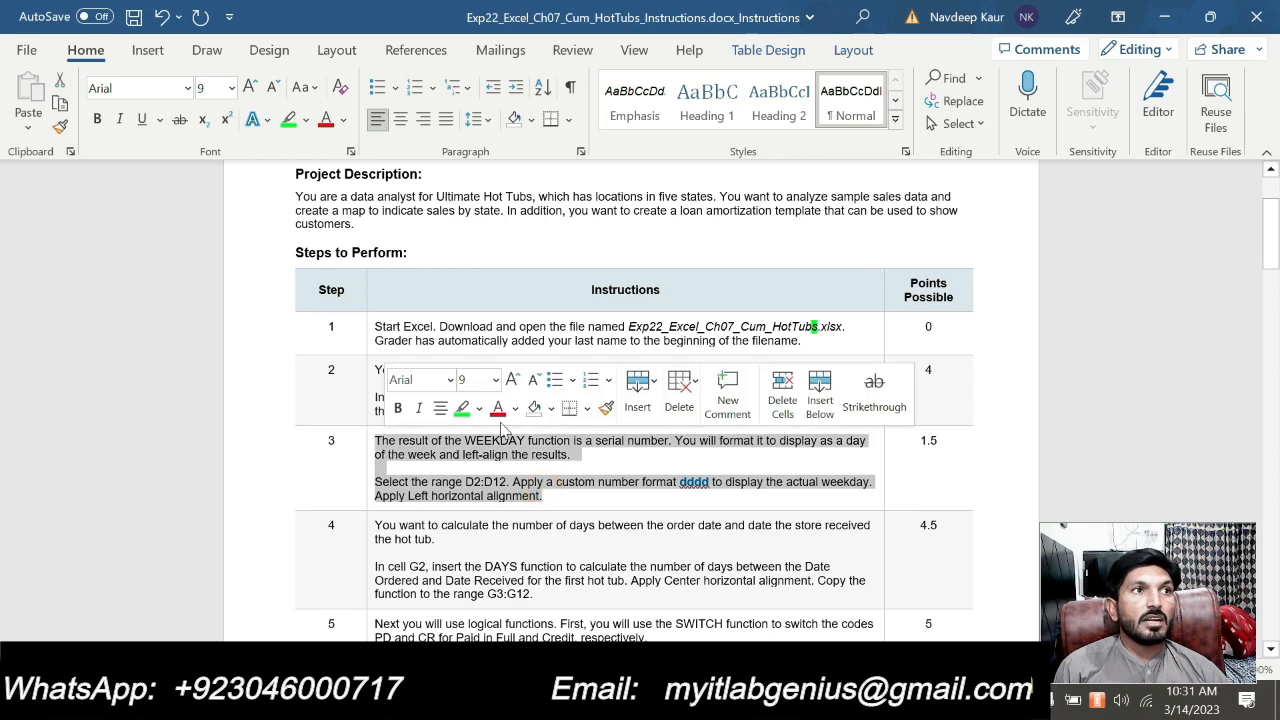
pyautogui.click(462, 408)
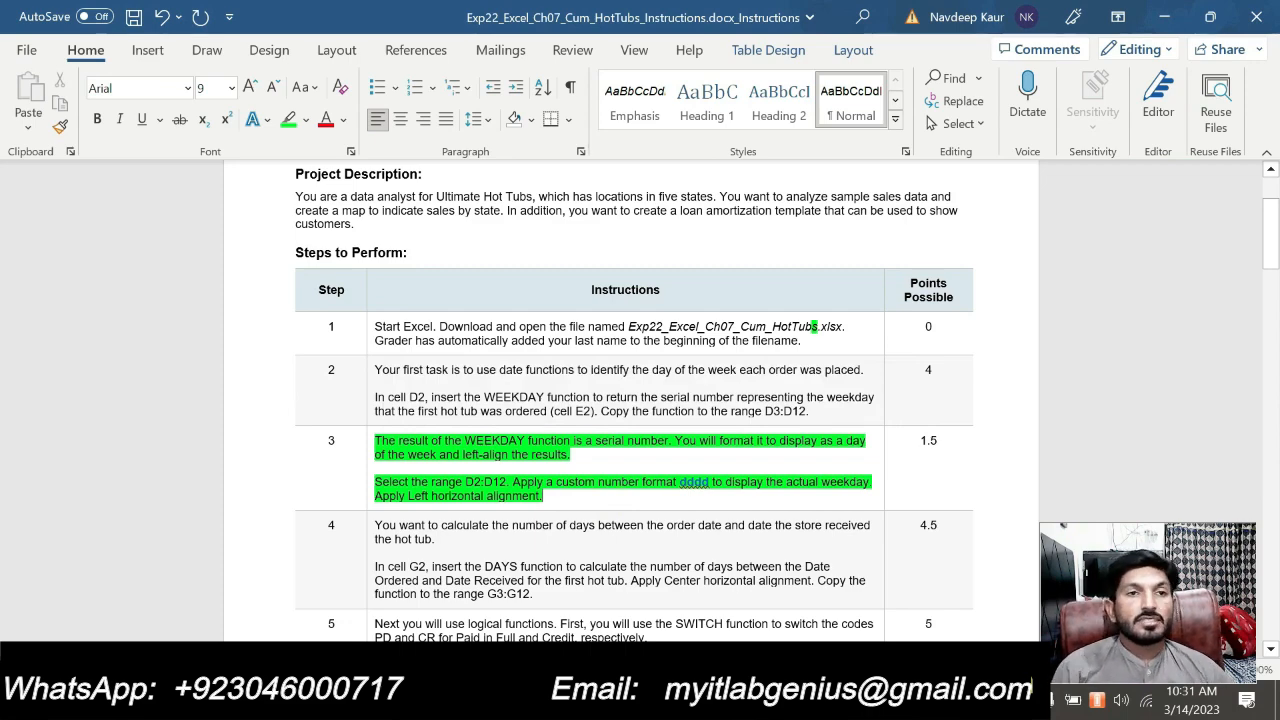
# - Check the step 3 range D2:D12 in the Word instructions against the workbook, then return to the HotTubs workbook in Excel
pyautogui.click(910, 700)
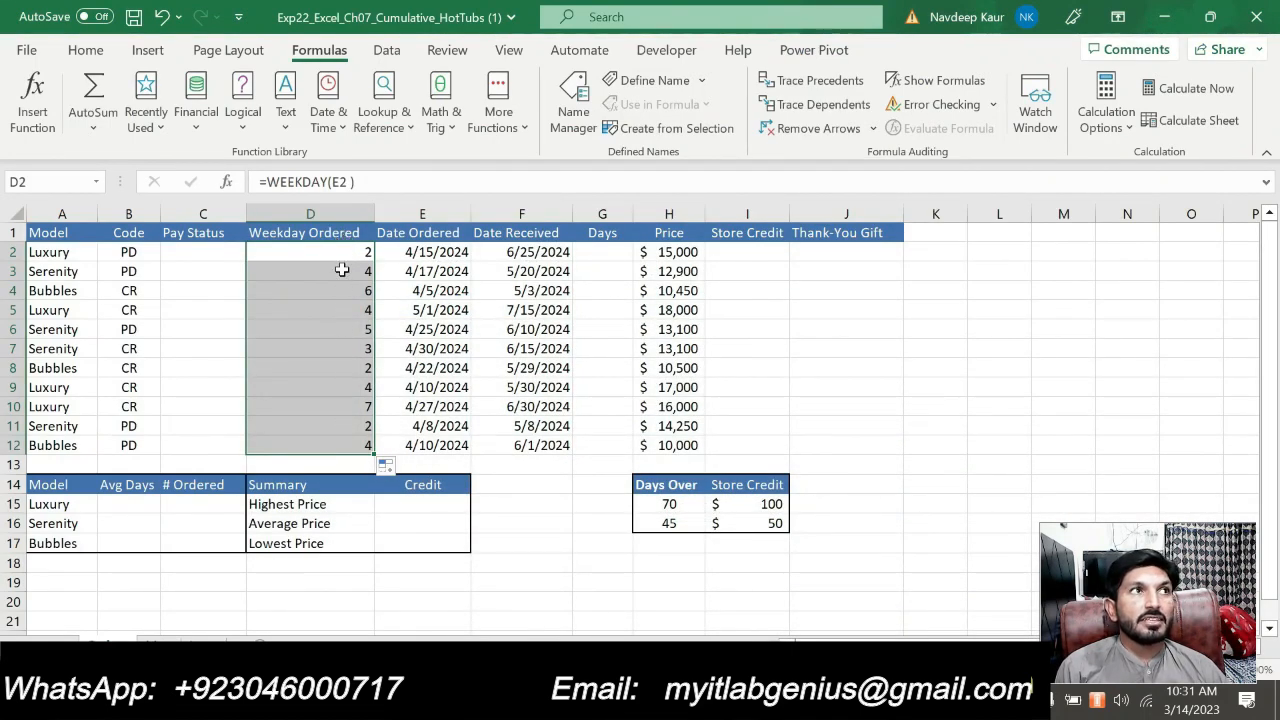
pyautogui.click(906, 700)
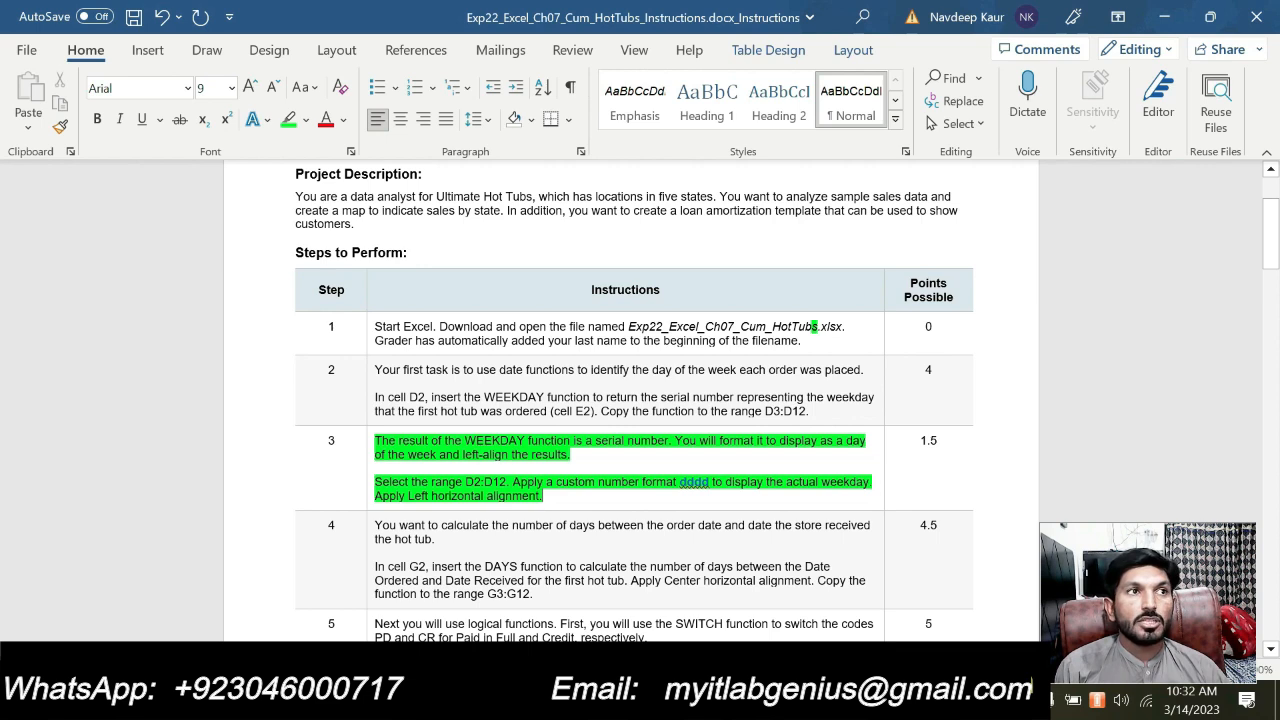
pyautogui.moveTo(466, 482); pyautogui.dragTo(506, 482)
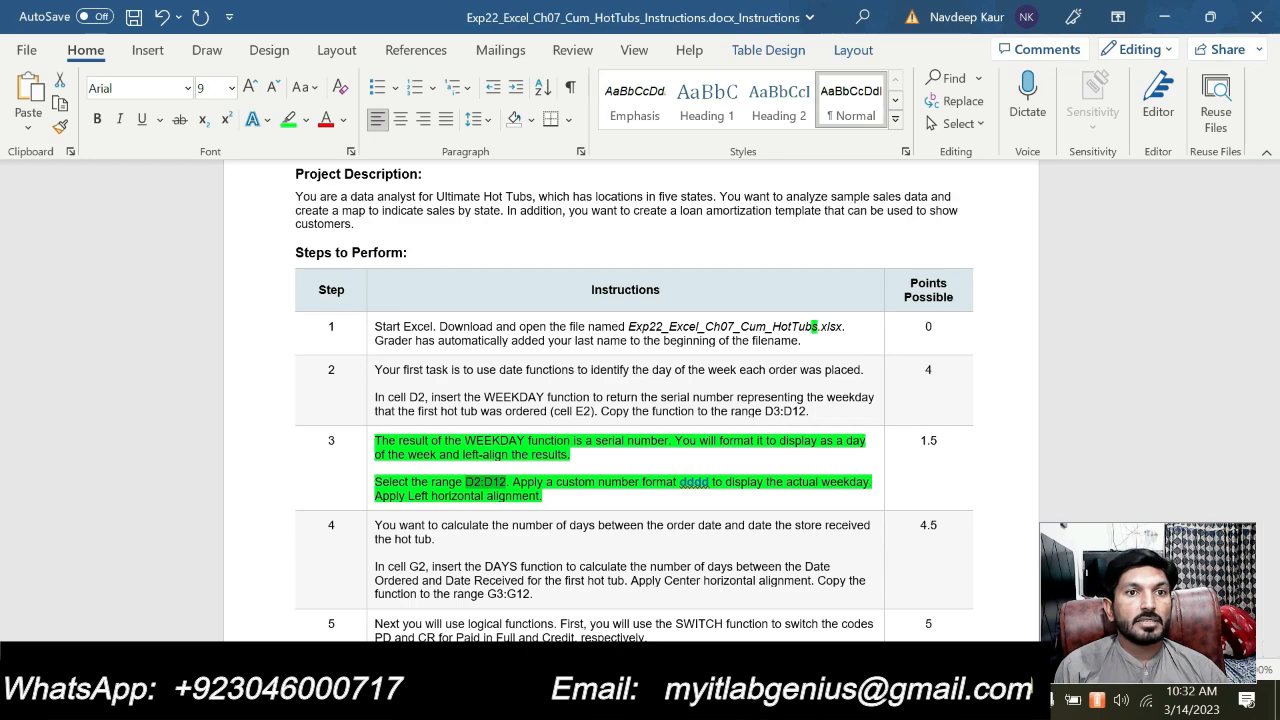
pyautogui.moveTo(843, 701)
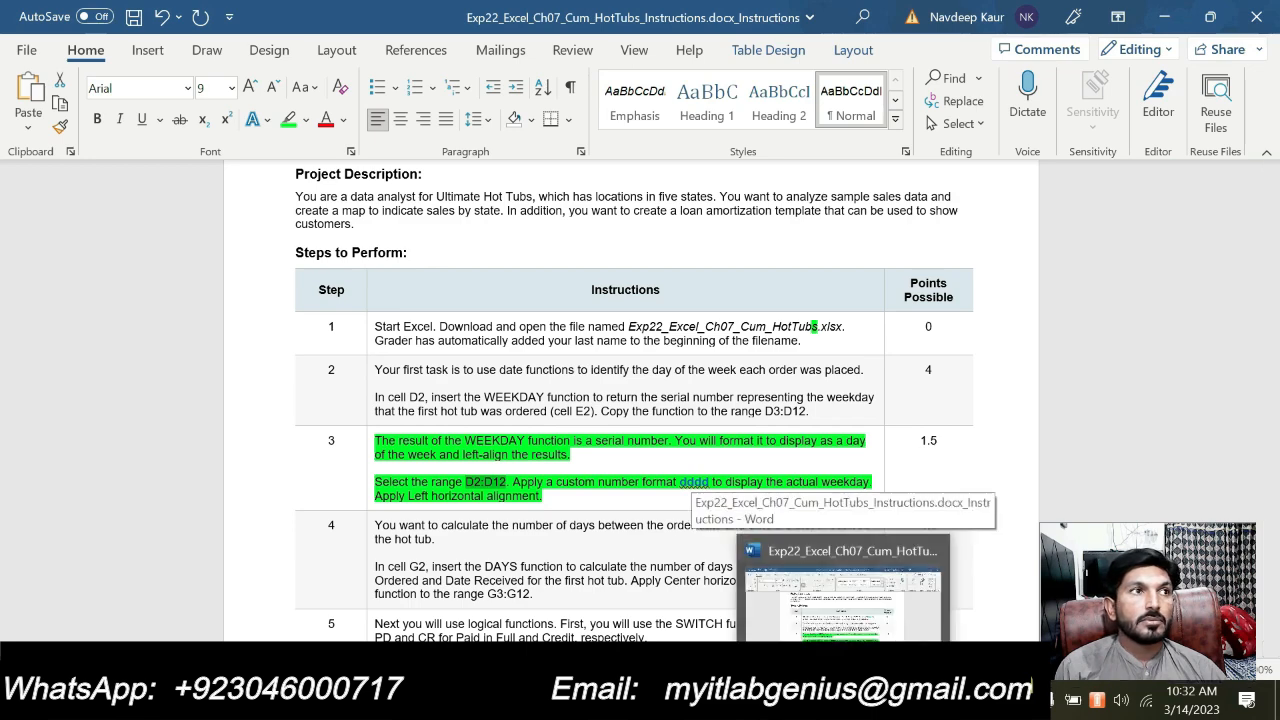
pyautogui.click(843, 701)
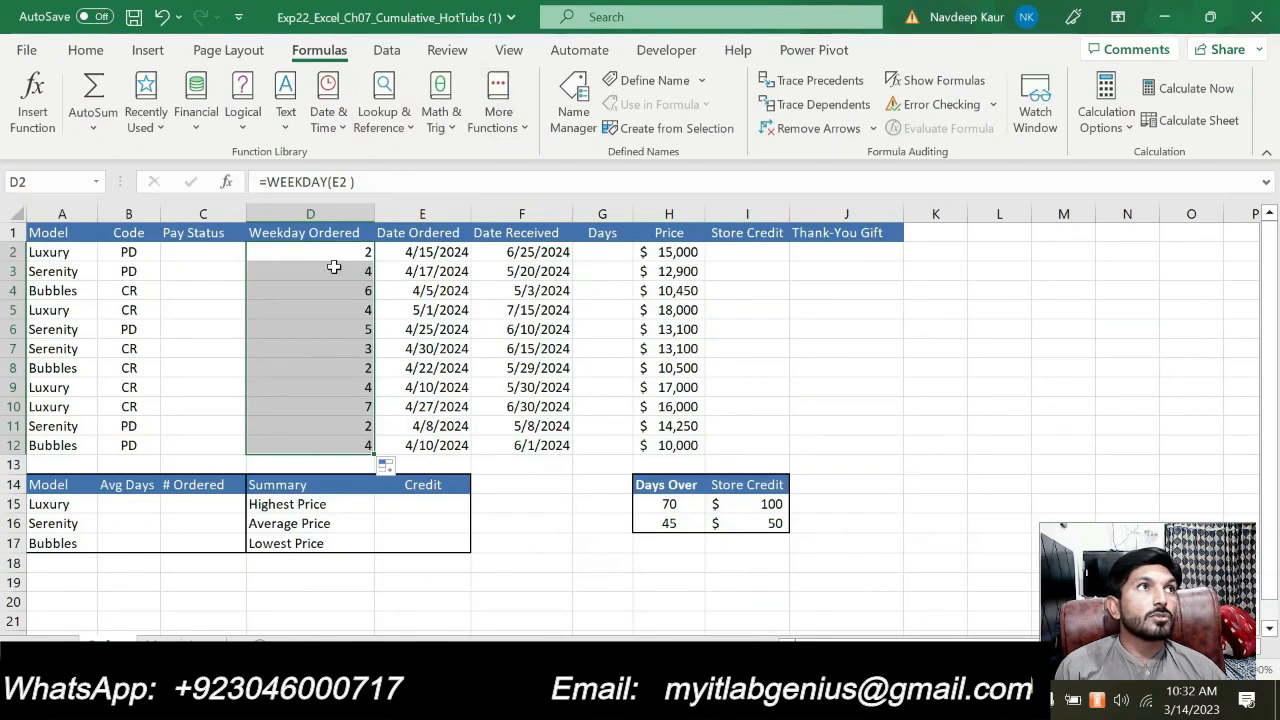
# - Try to apply a custom number format of dddd enclosed in quotation marks to the range D2:D12
pyautogui.click(102, 54)
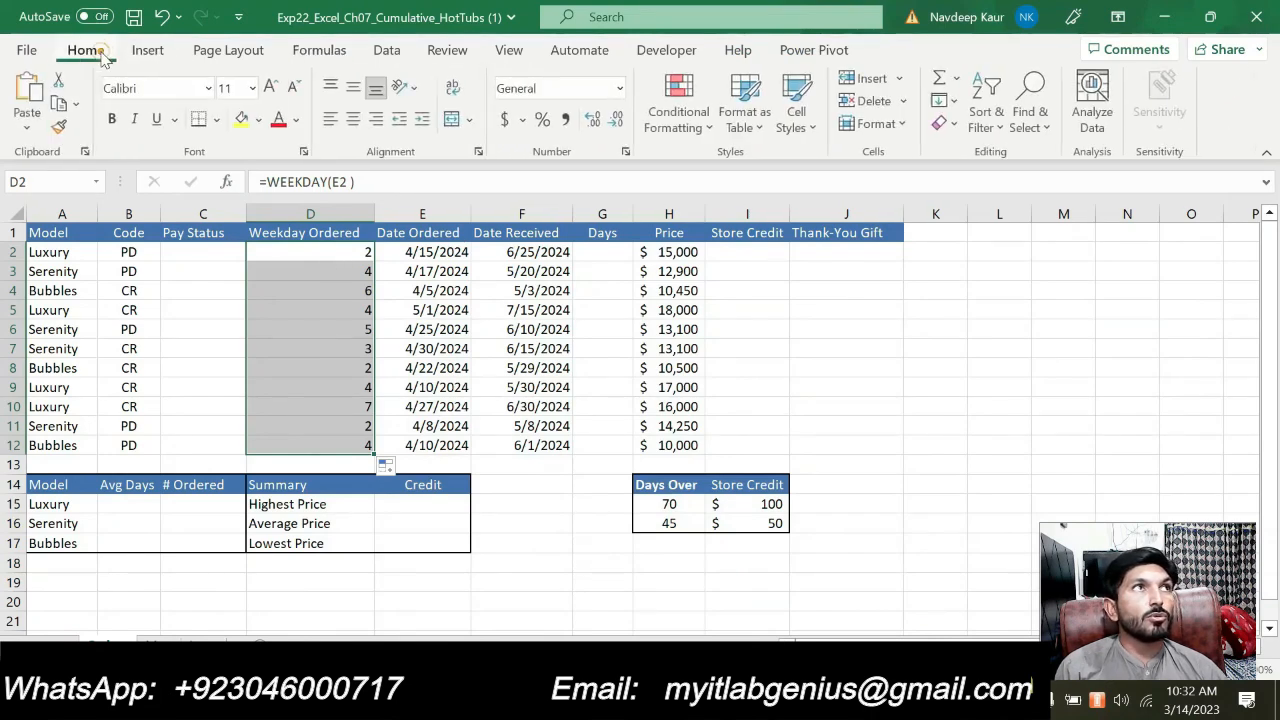
pyautogui.click(627, 153)
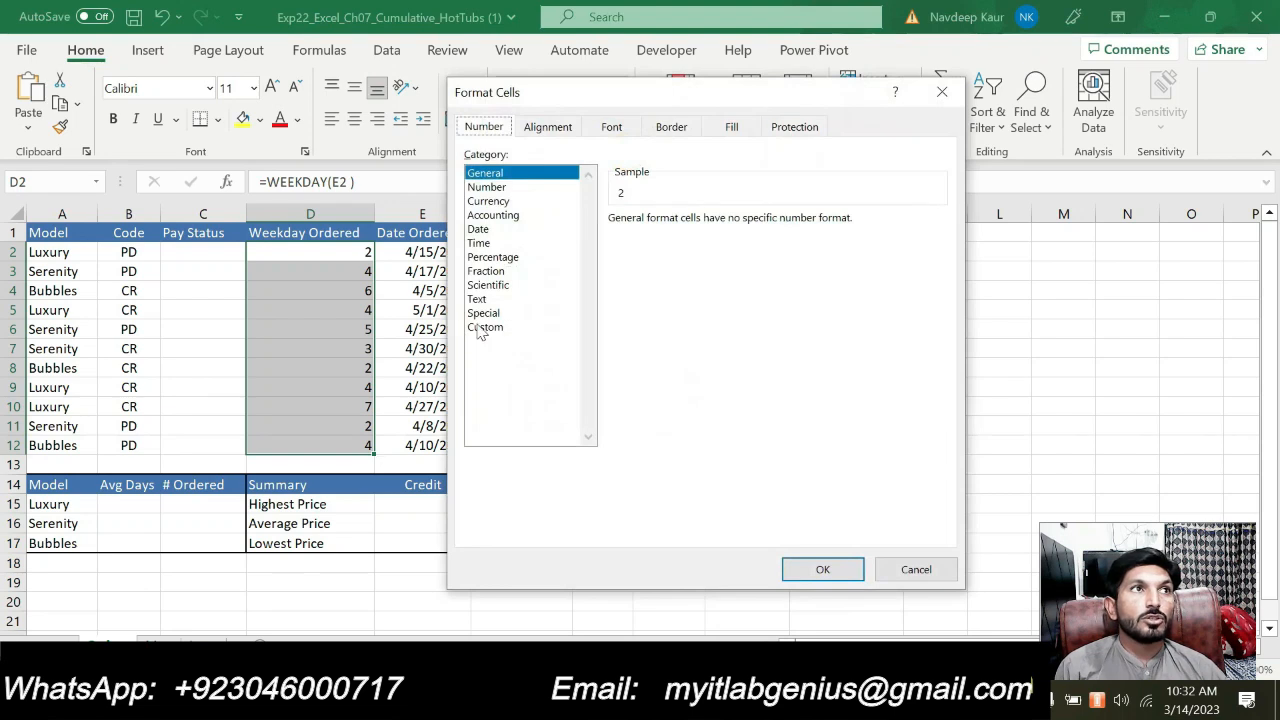
pyautogui.click(484, 327)
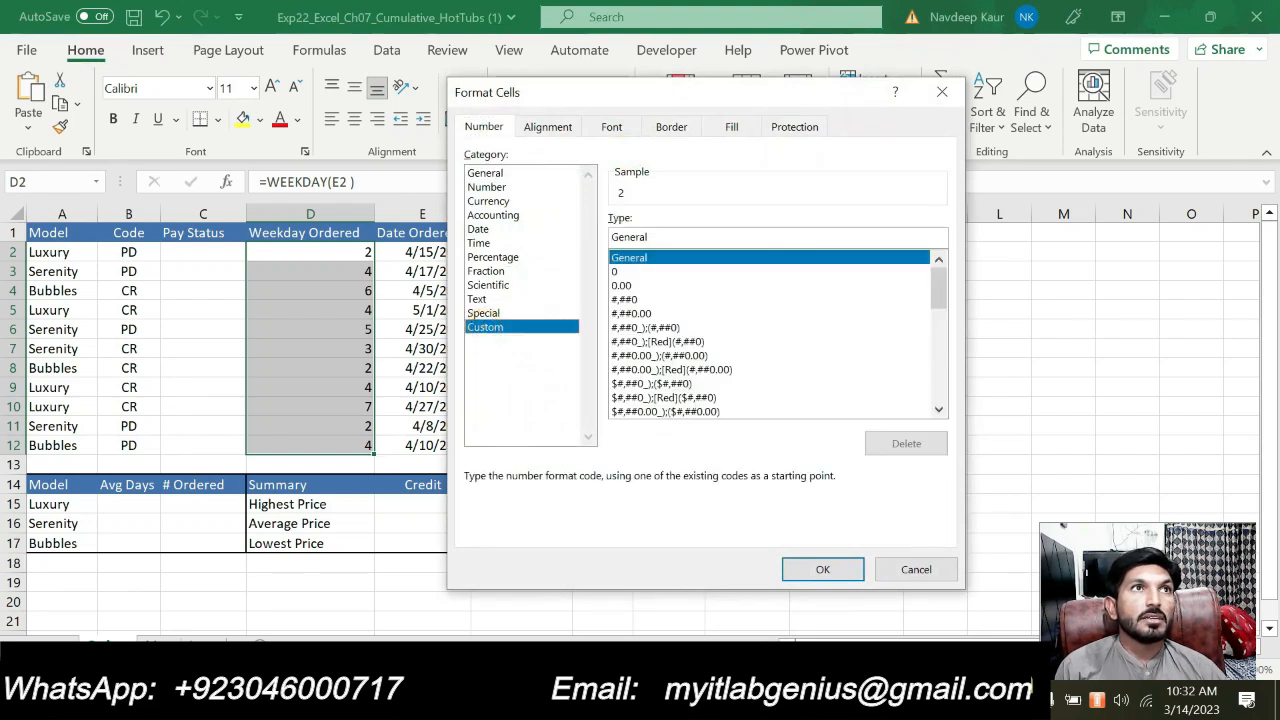
pyautogui.doubleClick(666, 237)
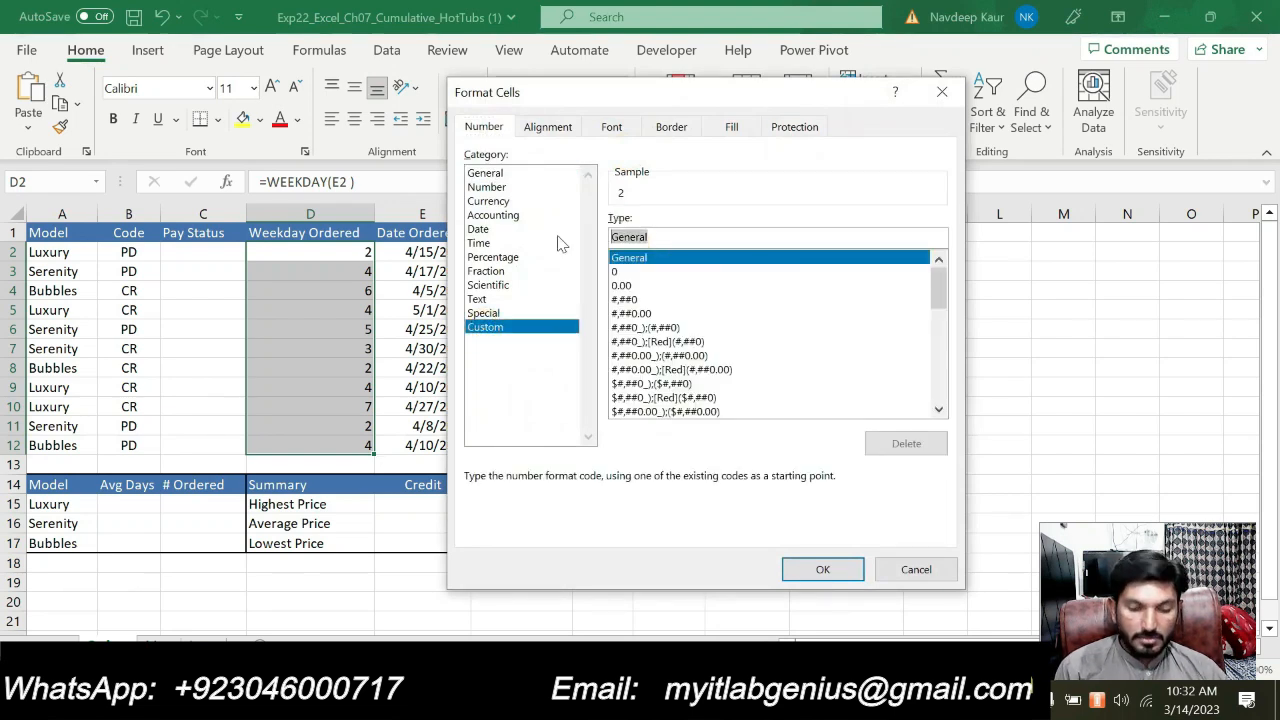
pyautogui.write('ddd')
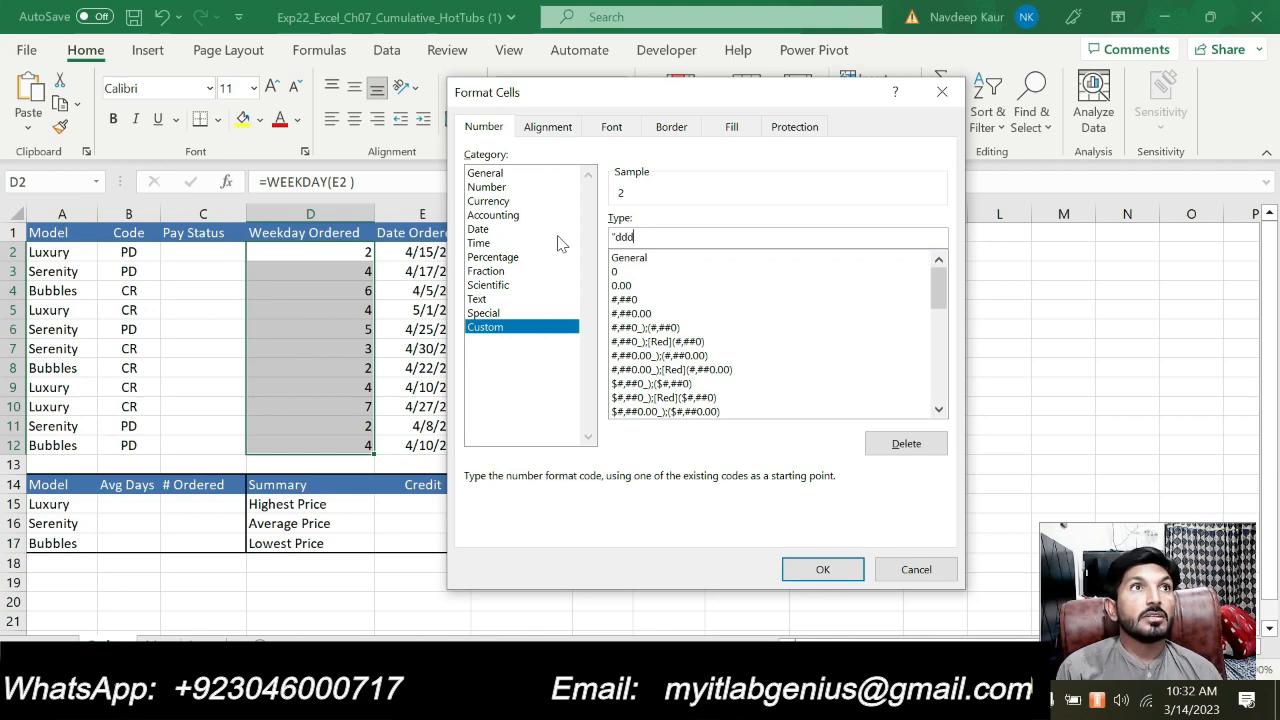
pyautogui.write('dd"')
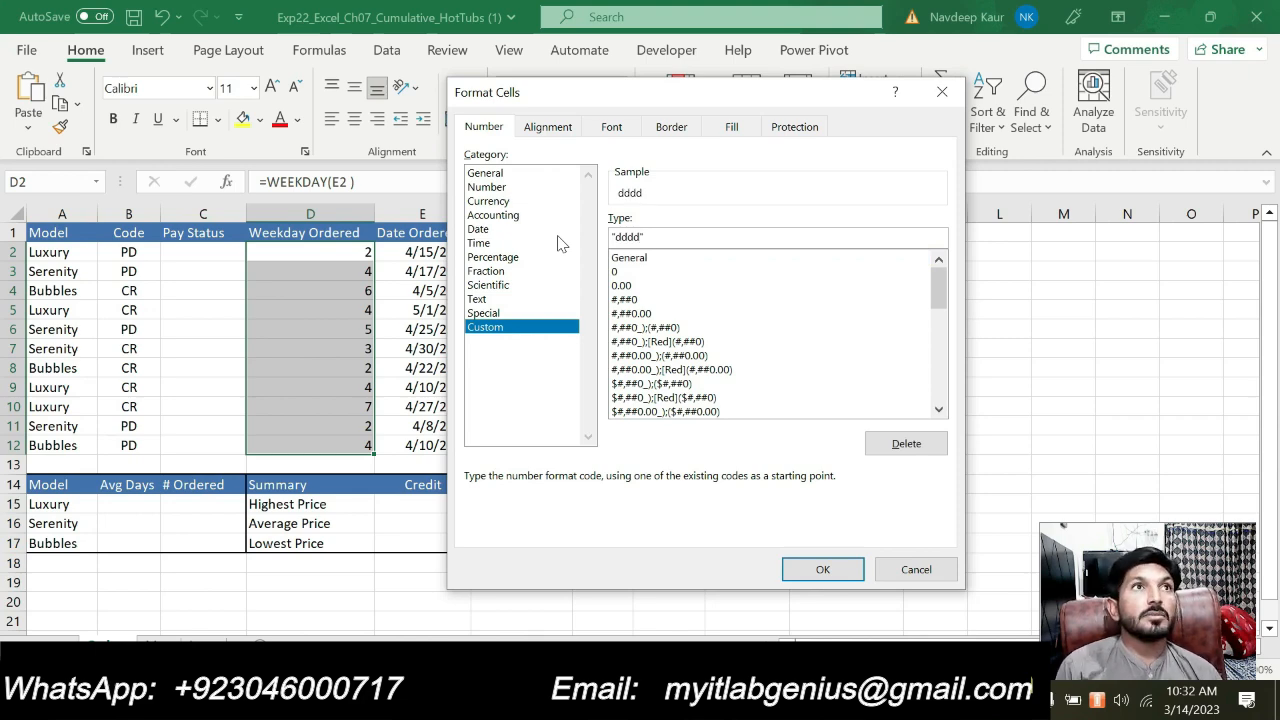
pyautogui.click(805, 569)
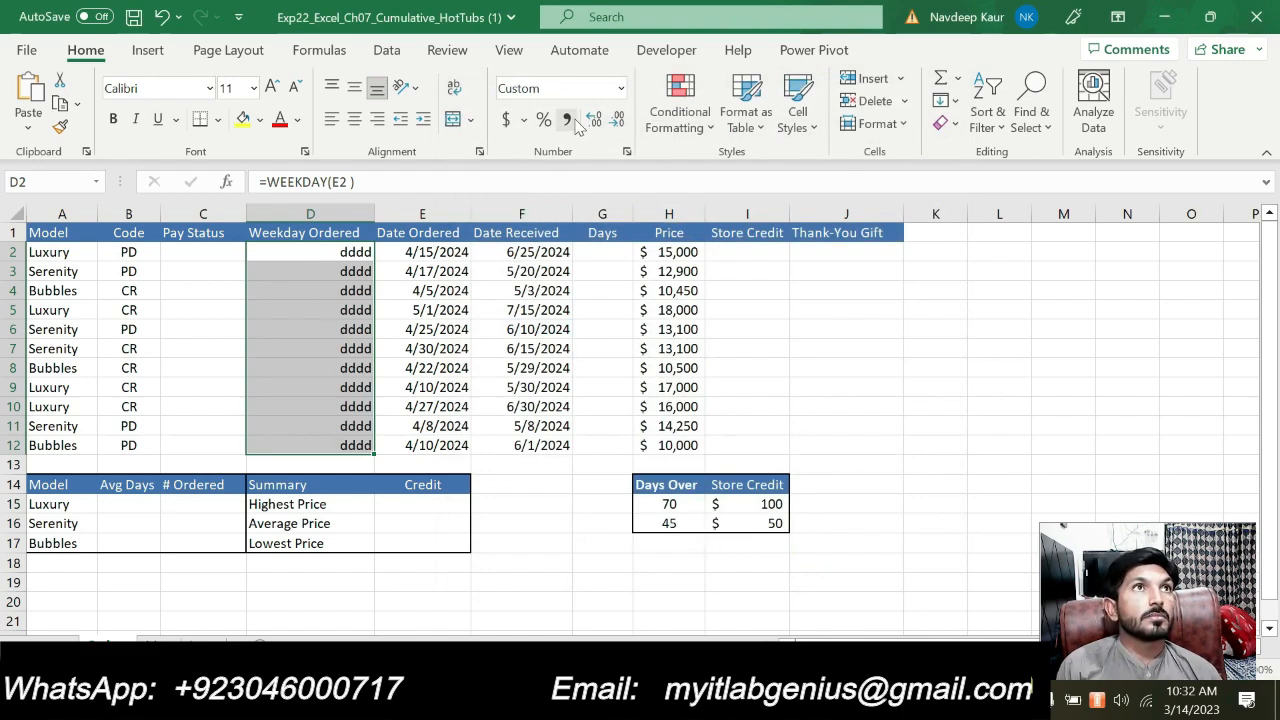
# - Set the custom number format of D2:D12 to dddd without quotation marks
pyautogui.click(626, 151)
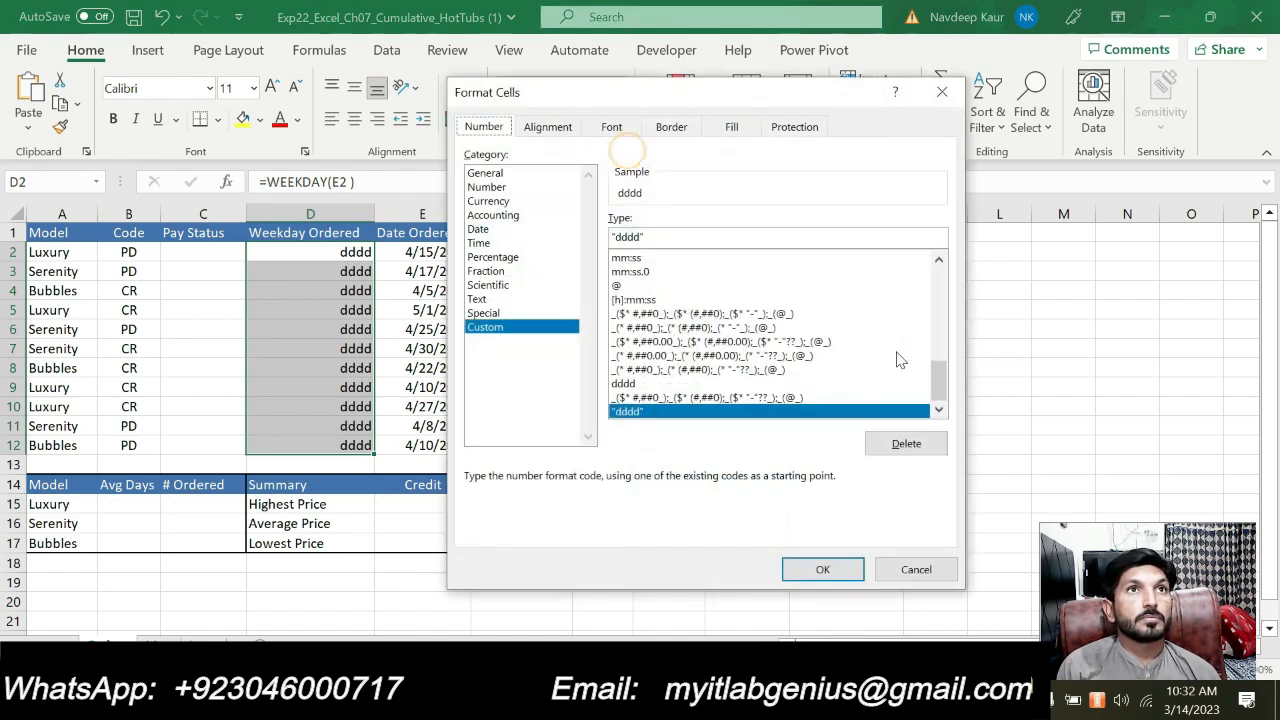
pyautogui.moveTo(946, 371); pyautogui.dragTo(937, 400)
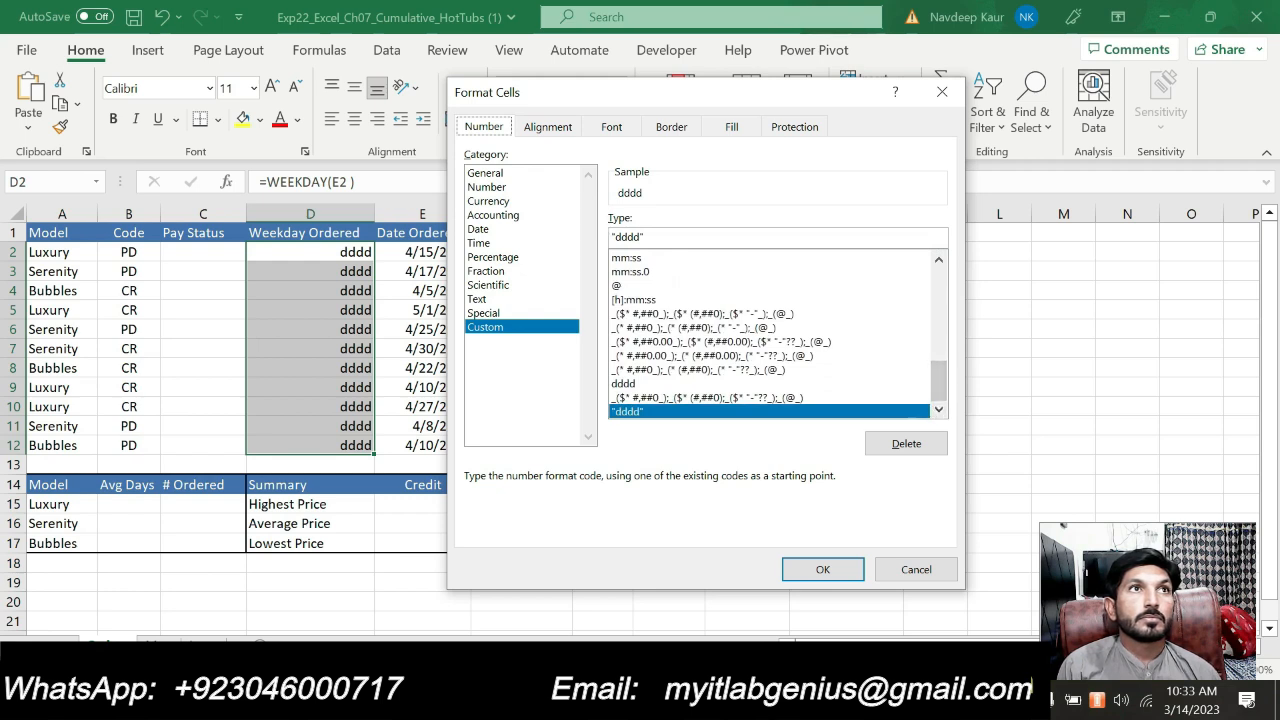
pyautogui.press('BackSpace')
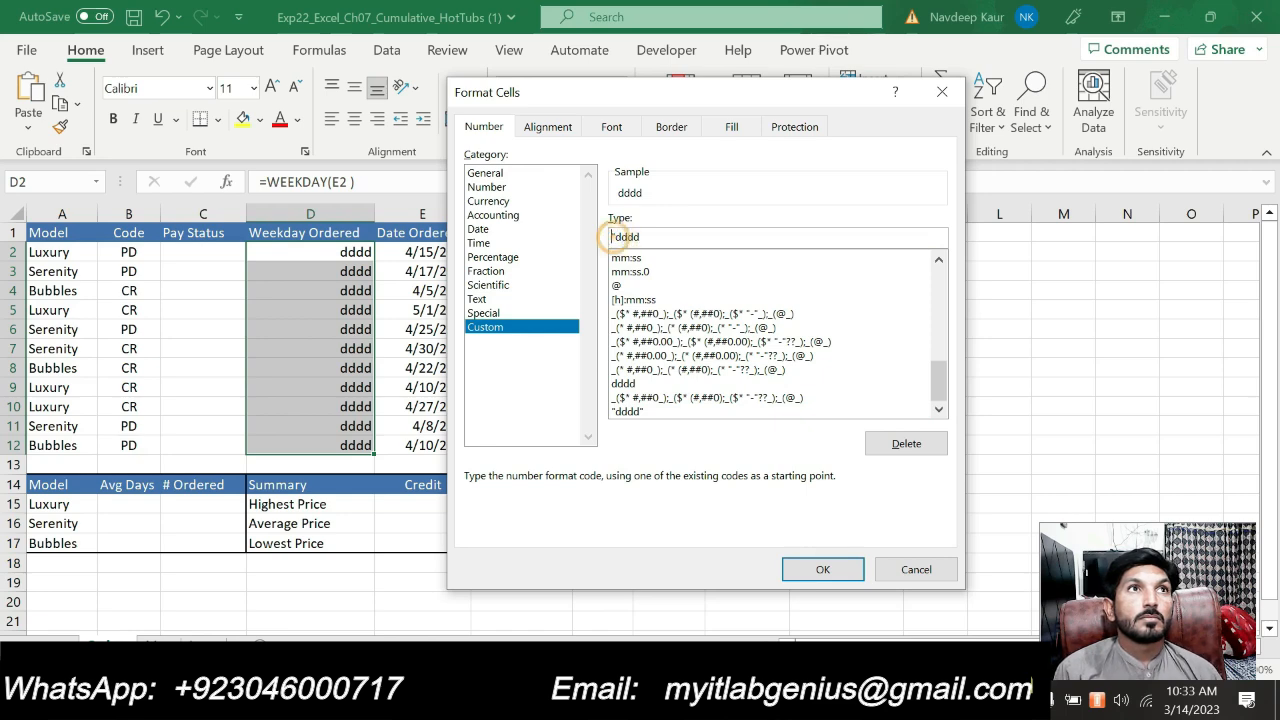
pyautogui.press('BackSpace')
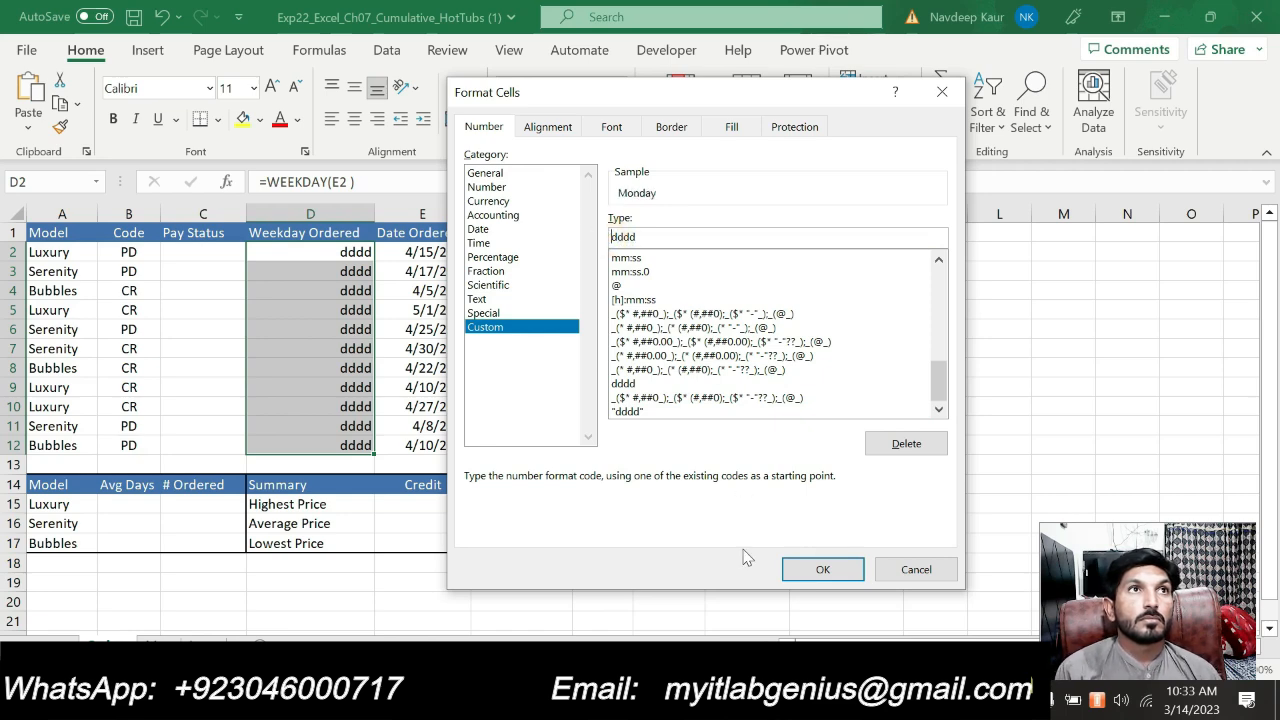
pyautogui.click(812, 569)
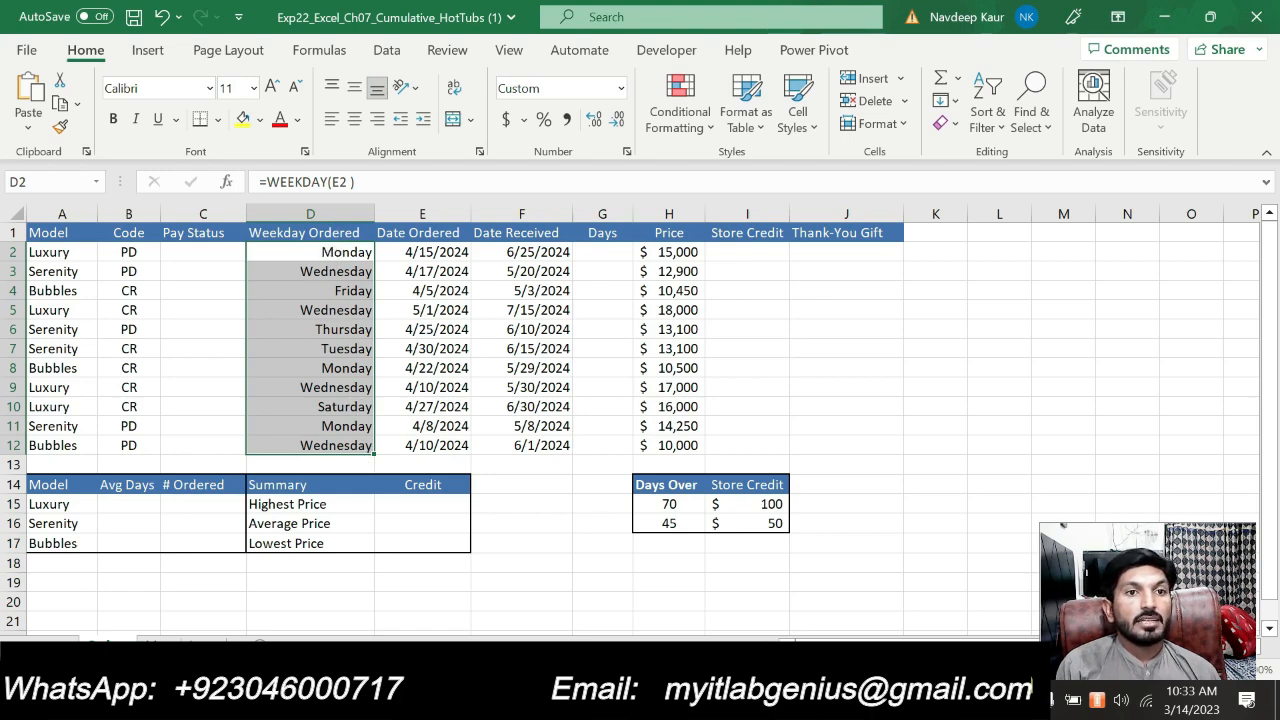
# - Check the alignment requirement in the Word instructions, then left-align D2:D12 in the Excel workbook
pyautogui.click(480, 700)
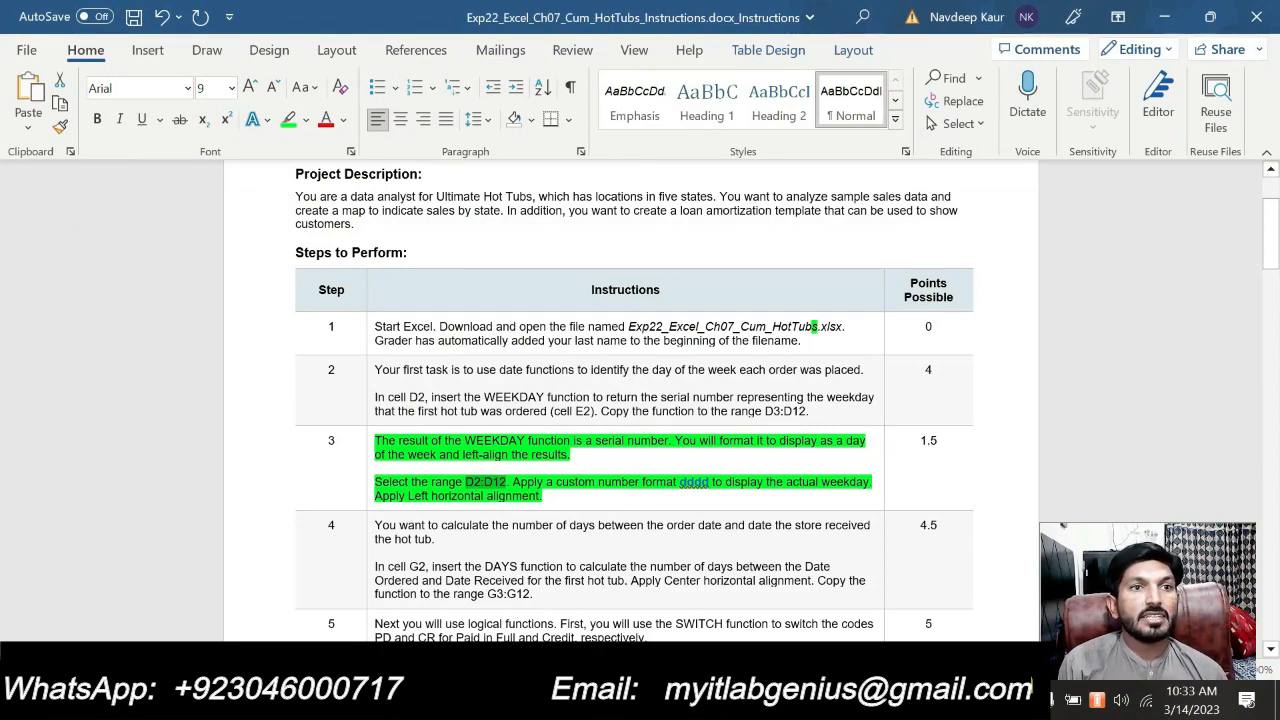
pyautogui.click(940, 700)
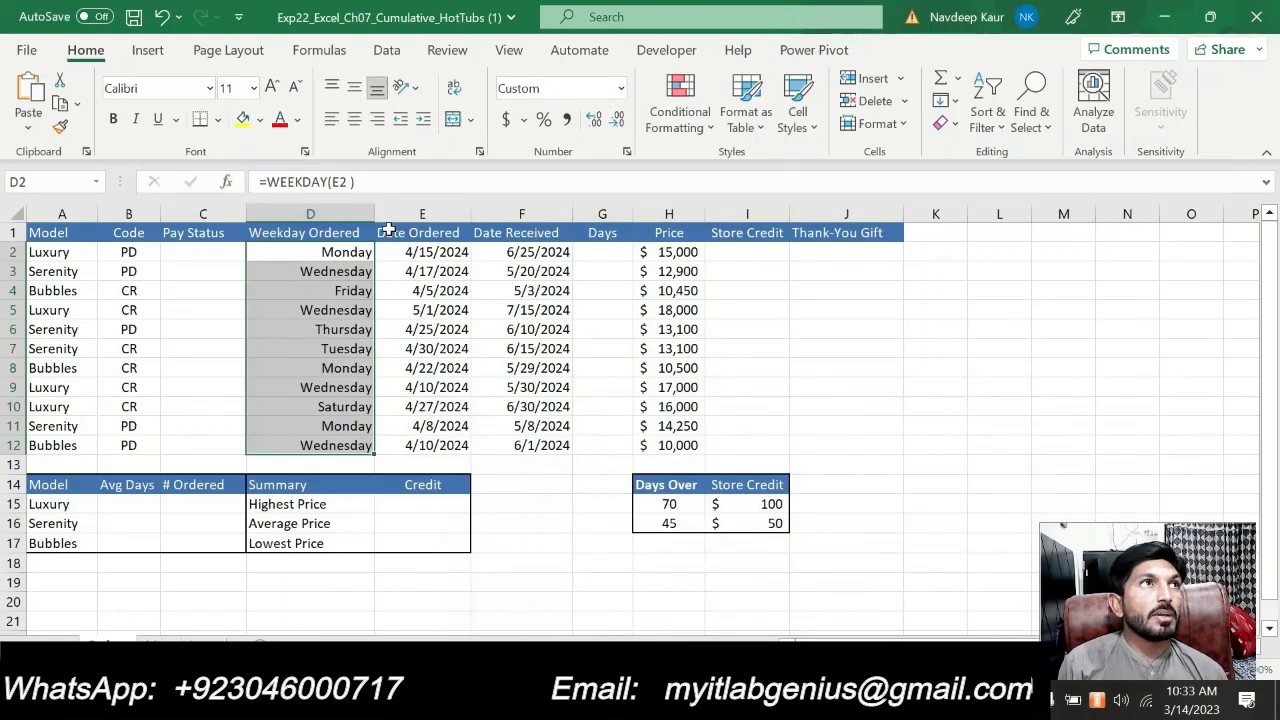
pyautogui.click(333, 120)
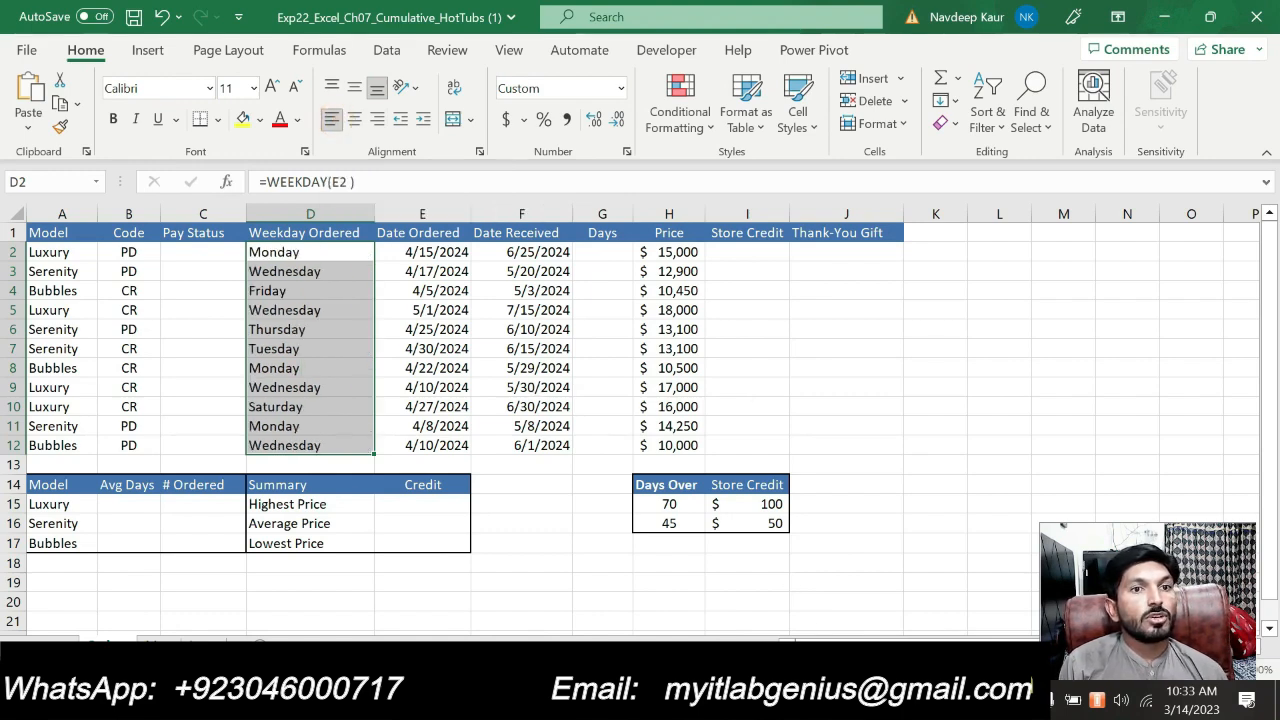
# - Return to the Word instructions, remove the green highlighting from step 3, and highlight the step 4 DAYS function paragraph in bright green
pyautogui.hotkey('alt', 'Tab')
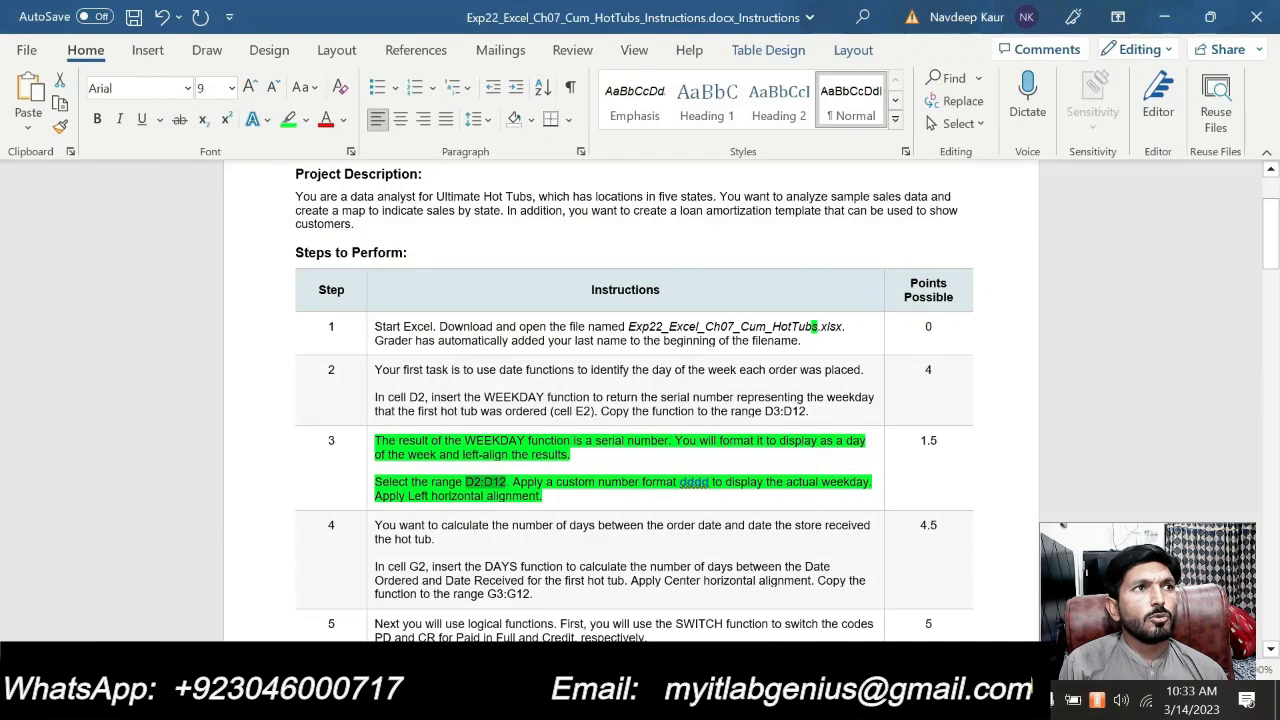
pyautogui.click(637, 497)
pyautogui.moveTo(564, 497); pyautogui.dragTo(376, 441)
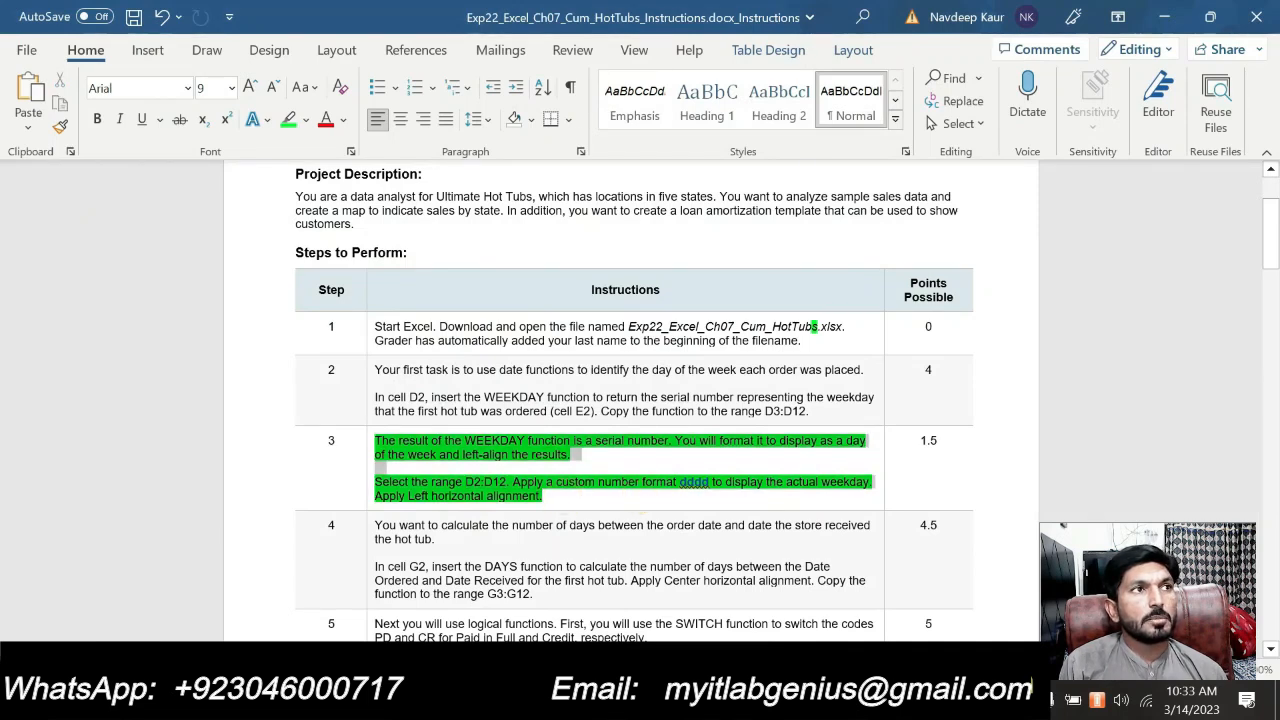
pyautogui.click(458, 401)
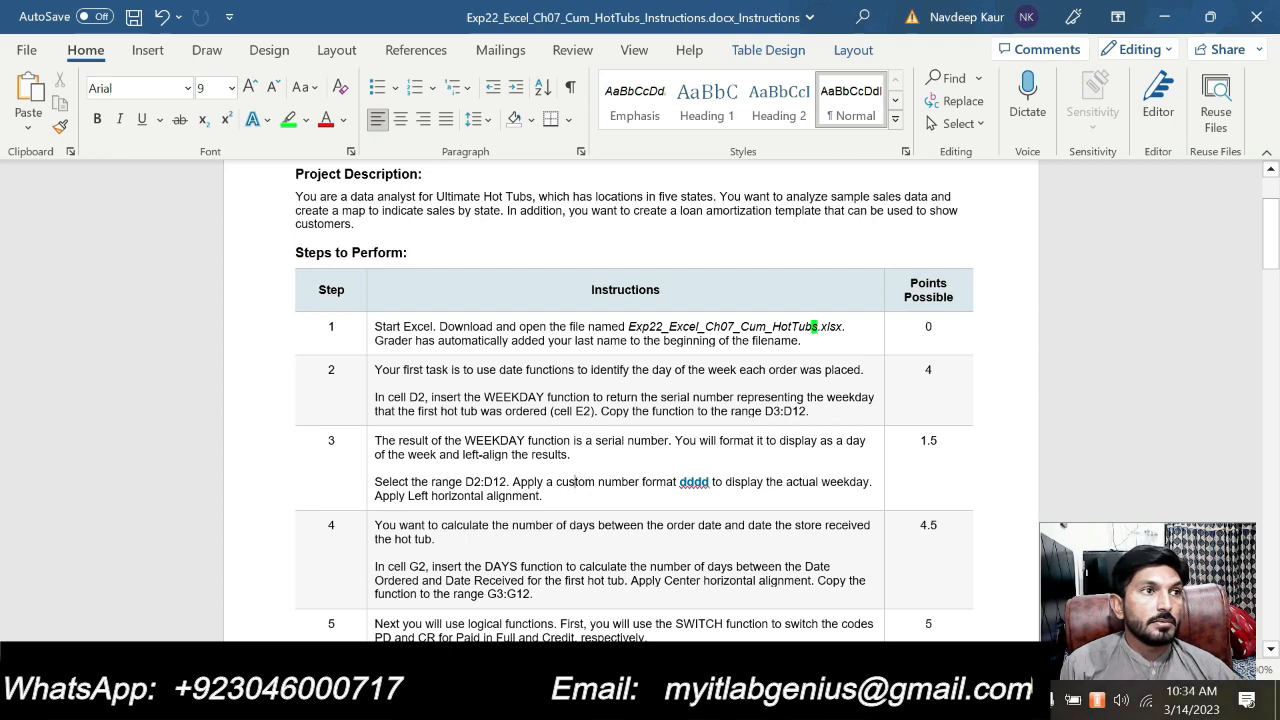
pyautogui.moveTo(374, 566); pyautogui.dragTo(533, 594)
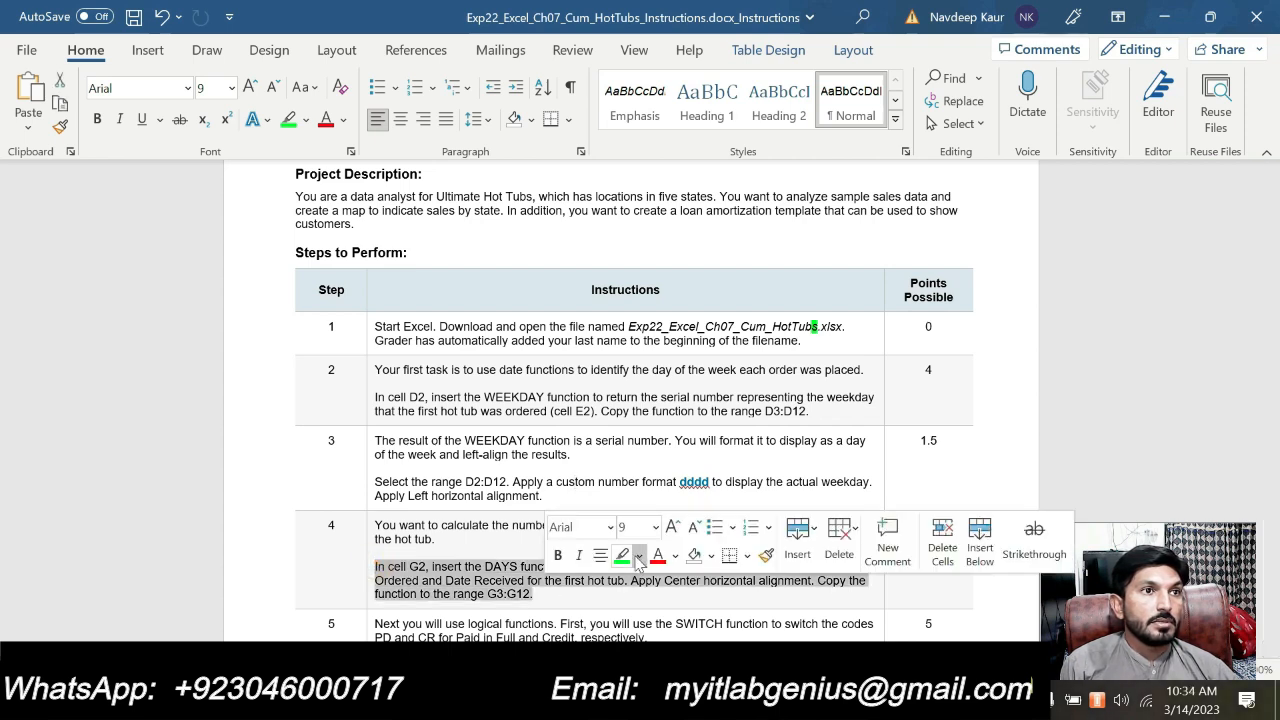
pyautogui.click(621, 556)
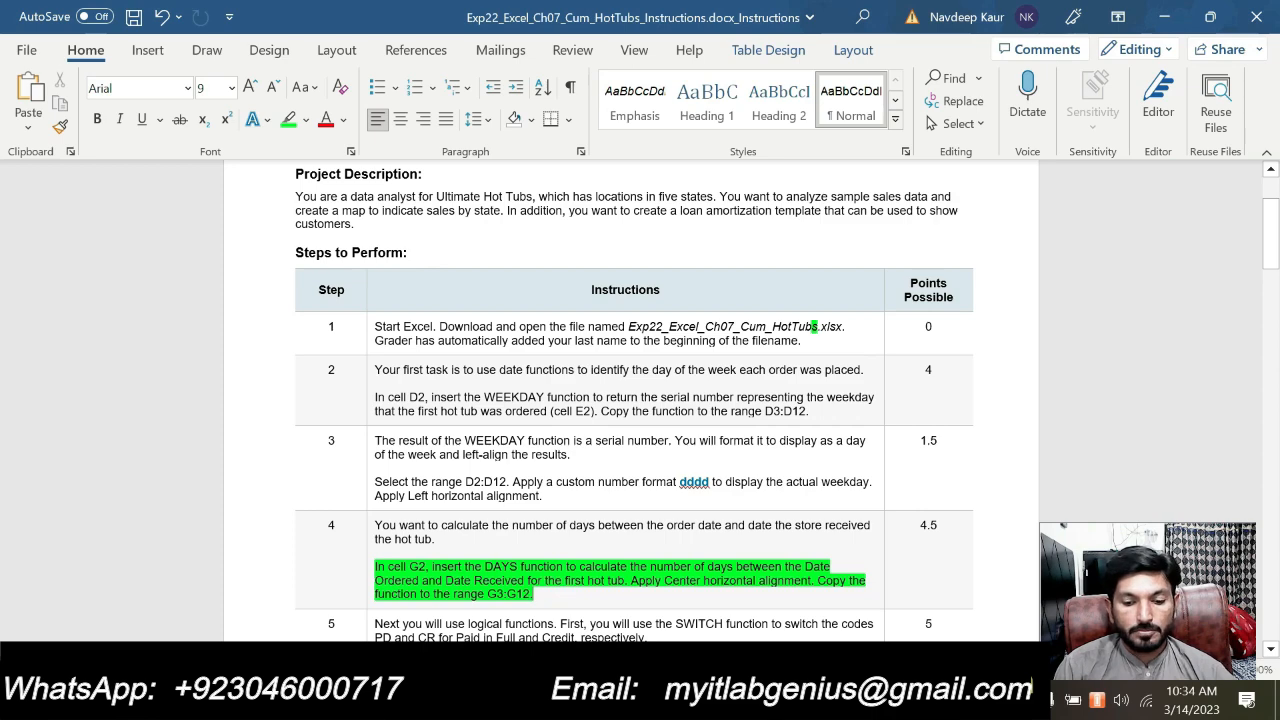
# - Switch to the HotTubs workbook in Excel and start a DAYS function in cell G2
pyautogui.hotkey('alt', 'Tab')
pyautogui.write('=')
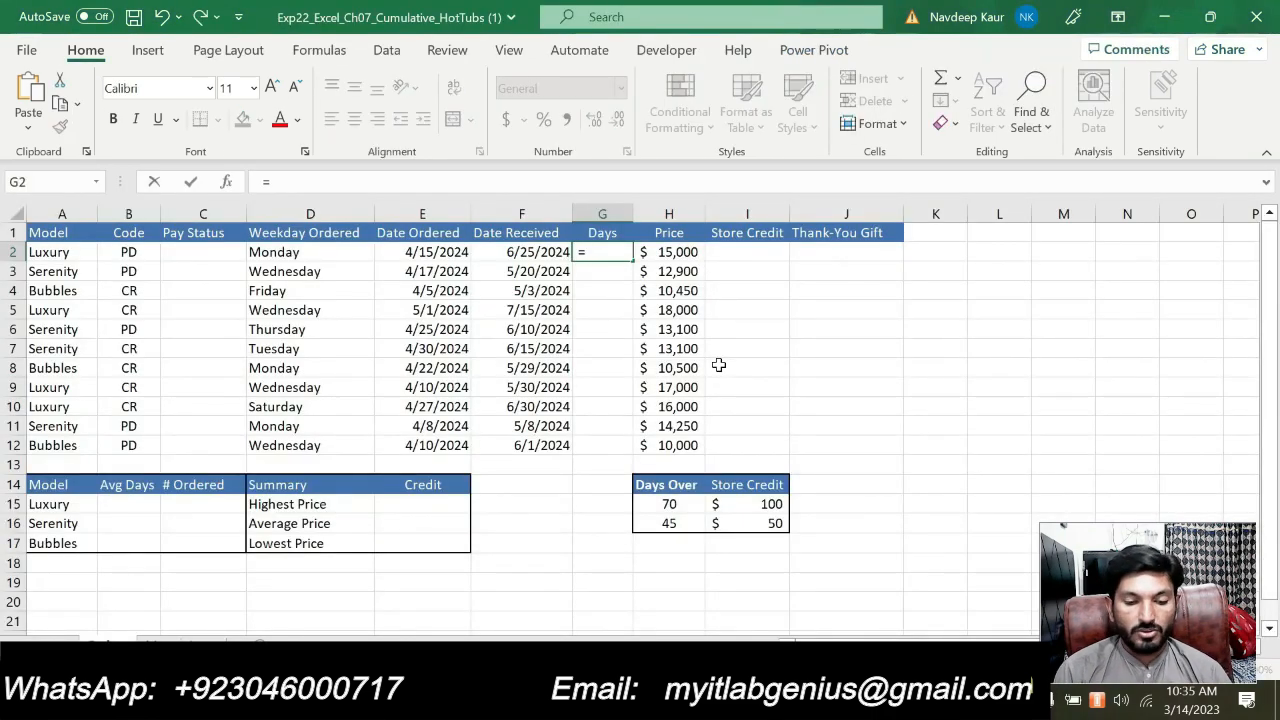
pyautogui.write('dat')
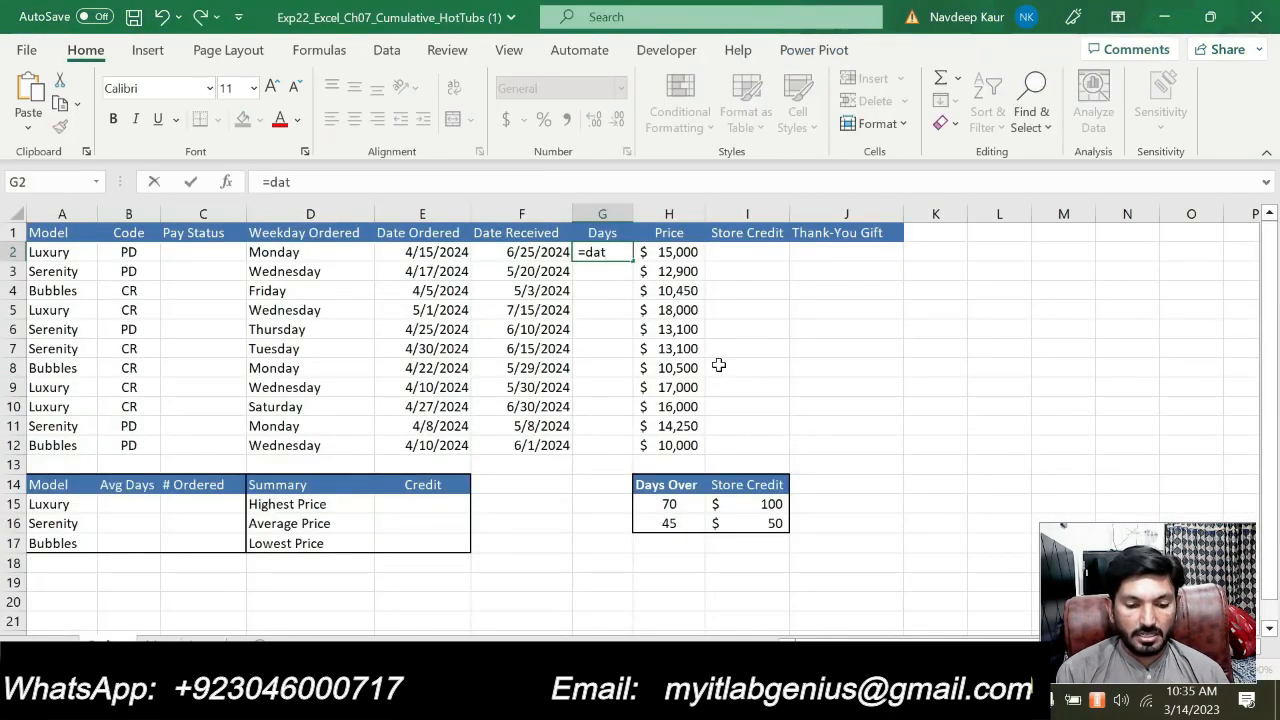
pyautogui.write('ys')
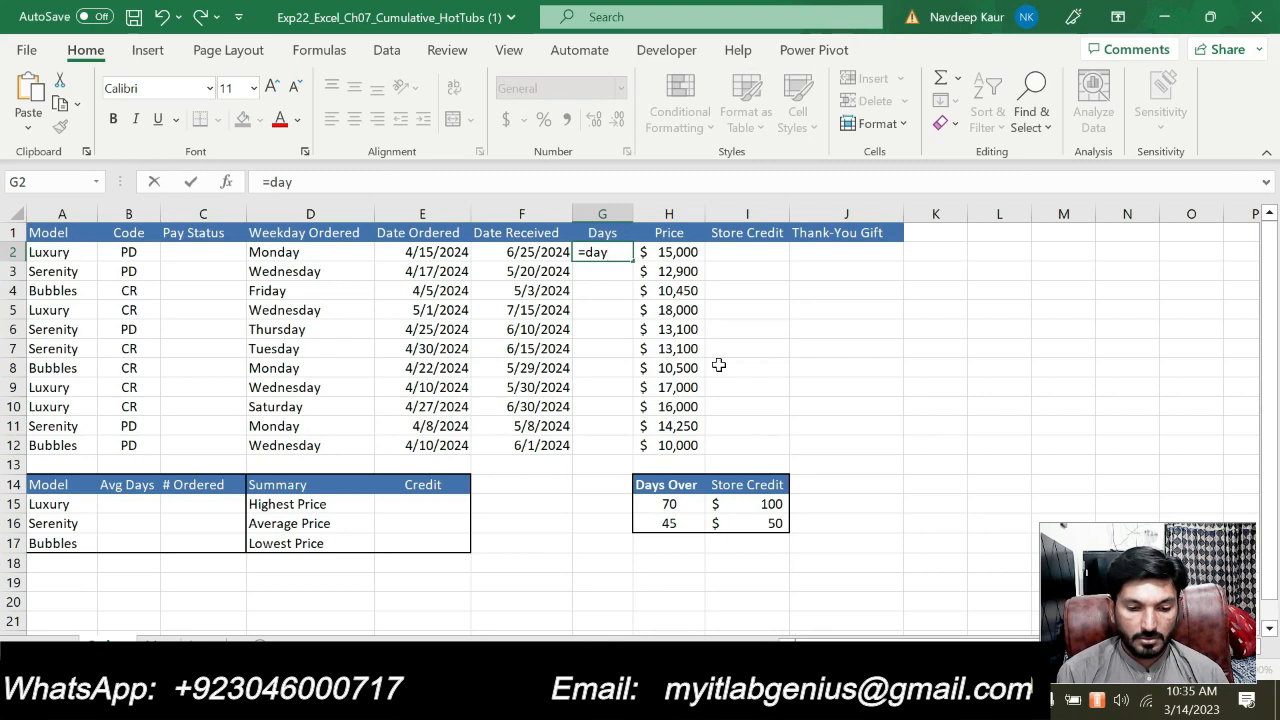
pyautogui.press('BackSpace')
pyautogui.press('BackSpace')
pyautogui.press('BackSpace')
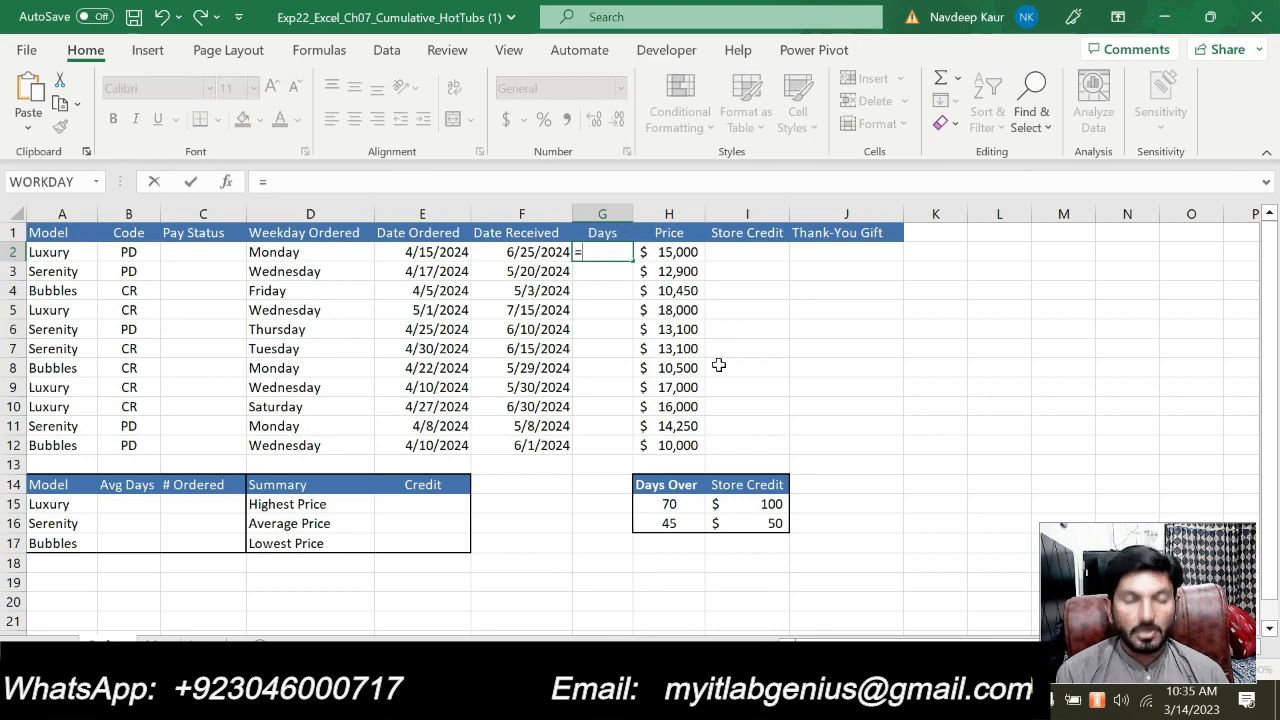
pyautogui.write('Days')
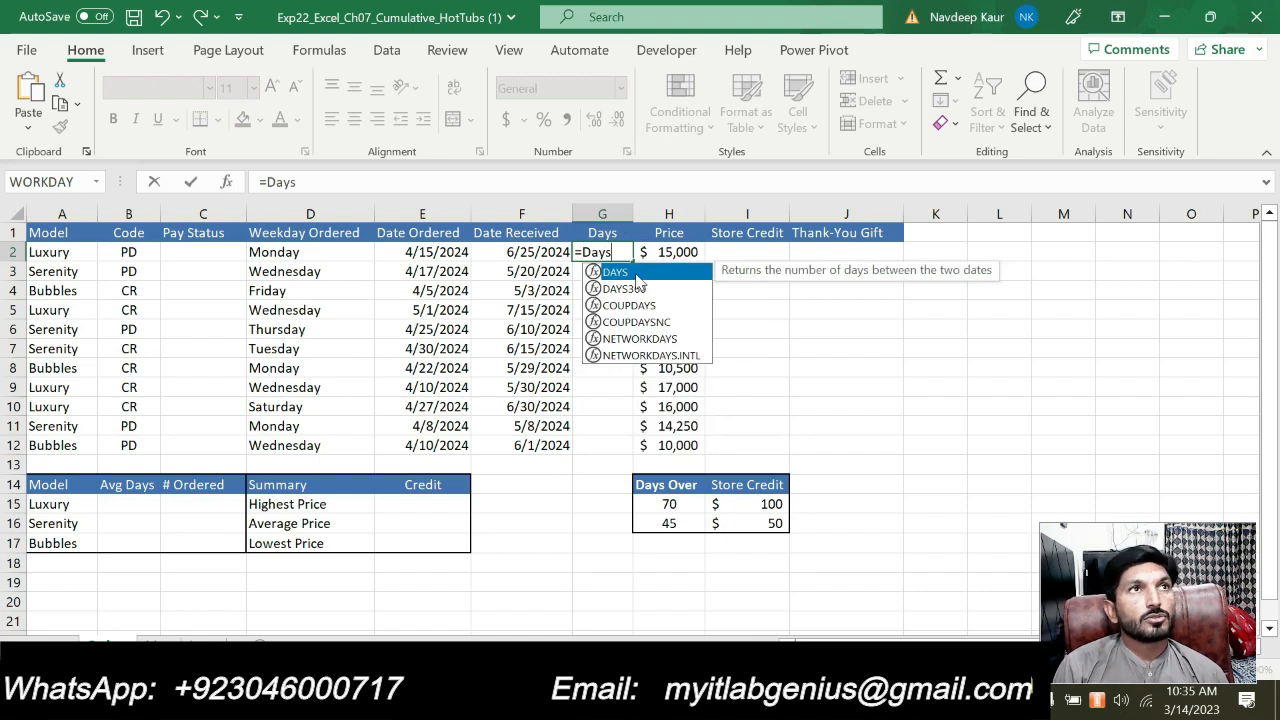
pyautogui.doubleClick(637, 279)
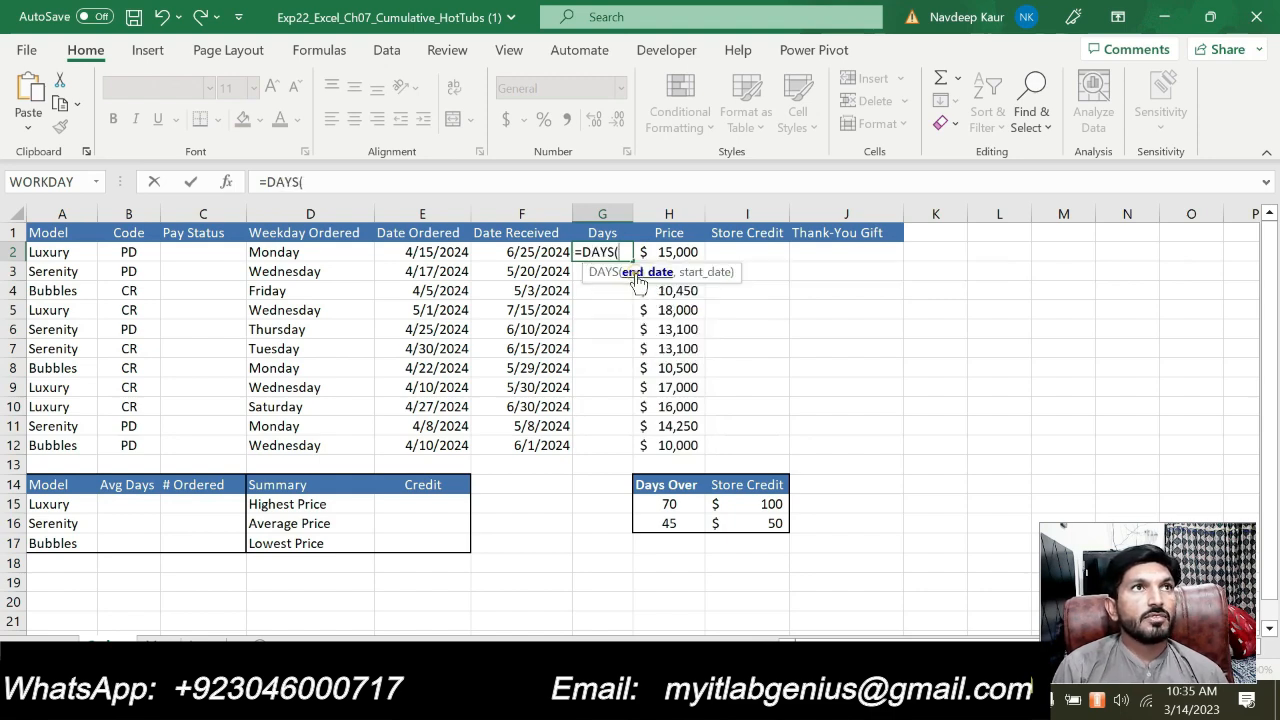
# - Complete the DAYS function in G2 with F2 as the end date and E2 as the start date
pyautogui.click(228, 183)
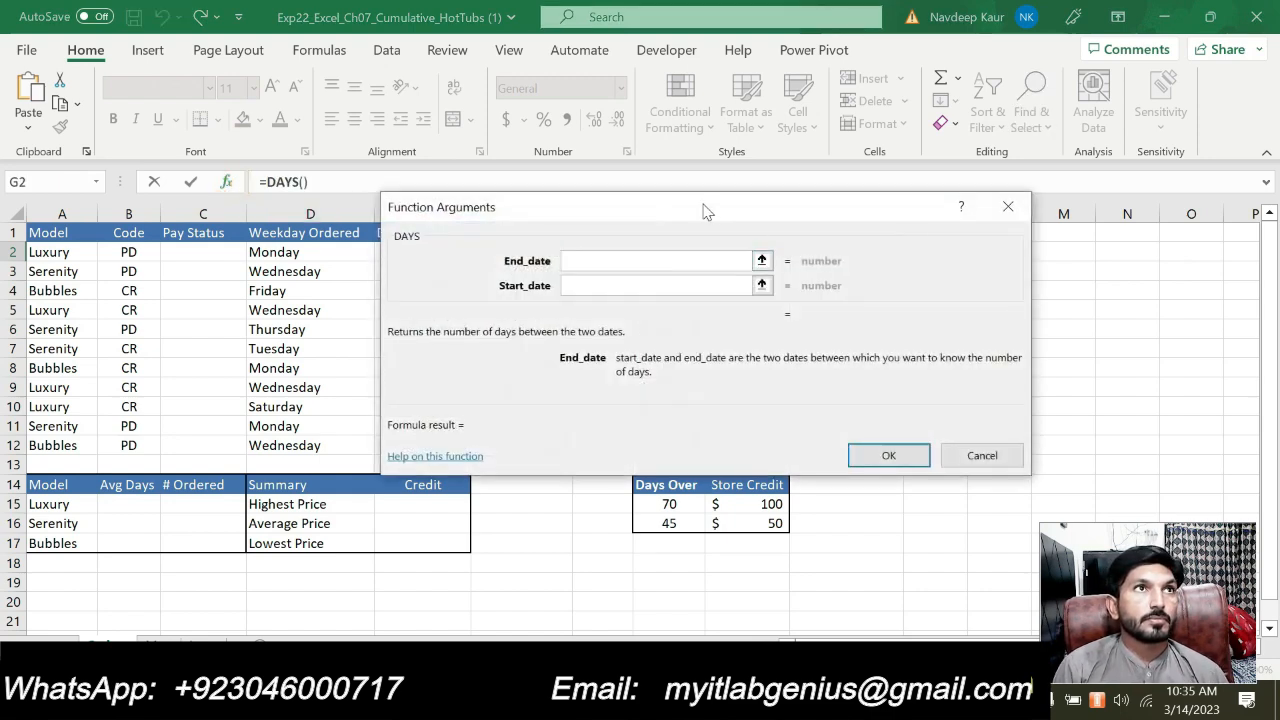
pyautogui.moveTo(703, 209); pyautogui.dragTo(958, 212)
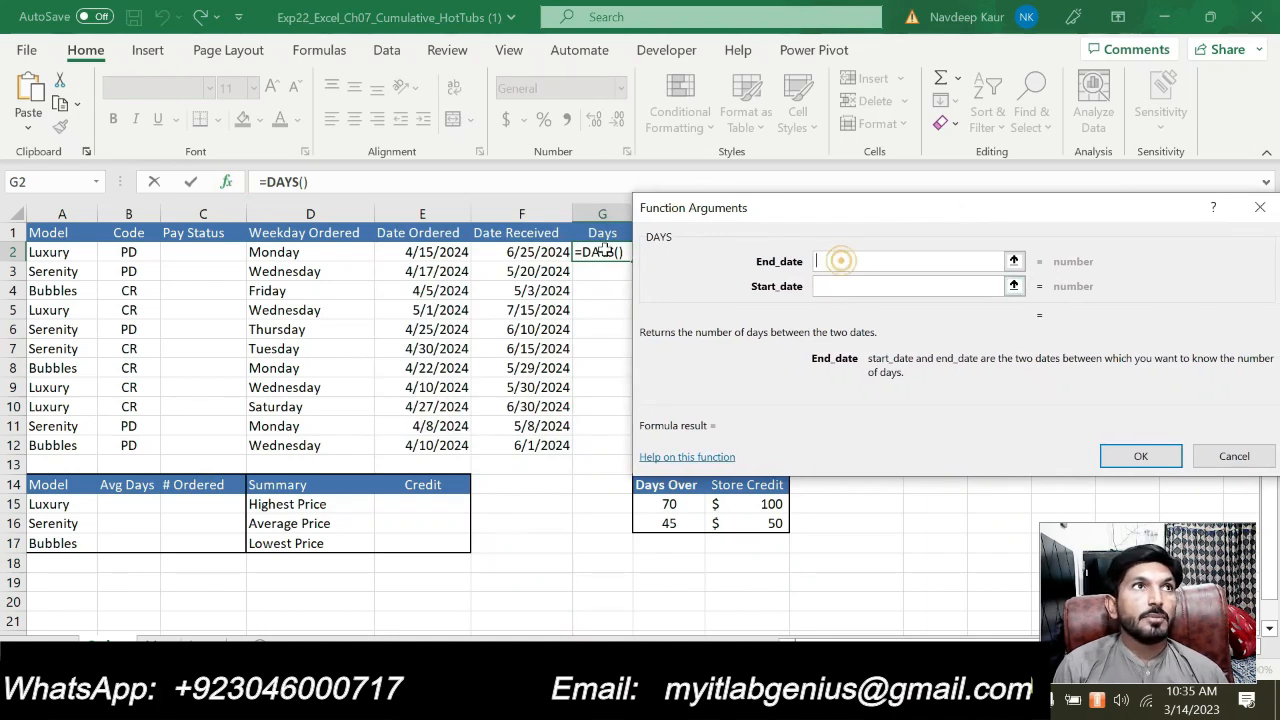
pyautogui.click(534, 252)
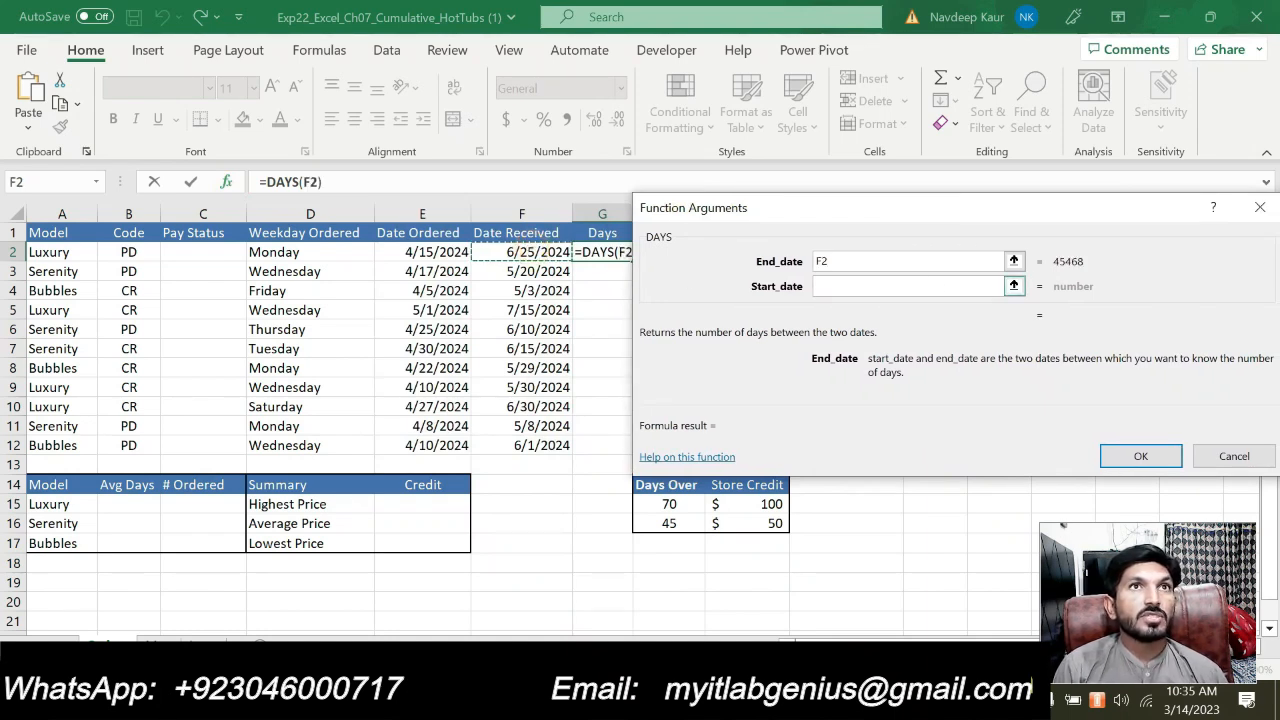
pyautogui.click(907, 287)
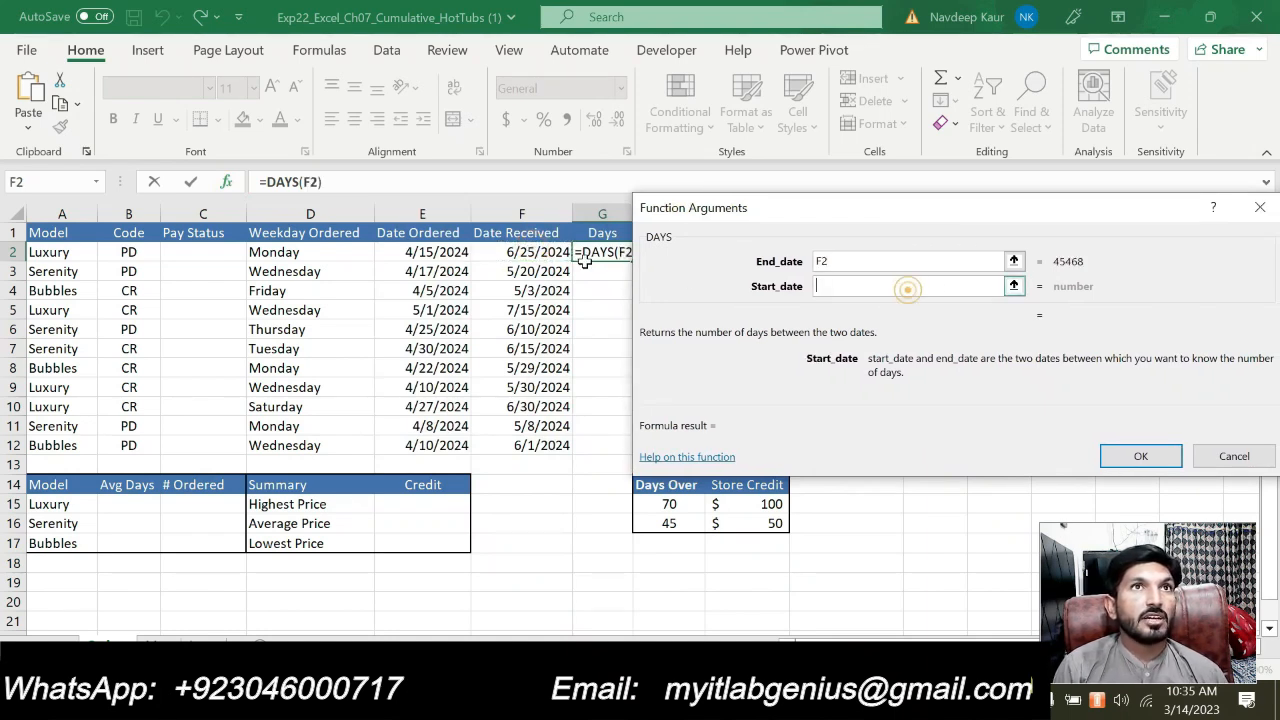
pyautogui.click(436, 256)
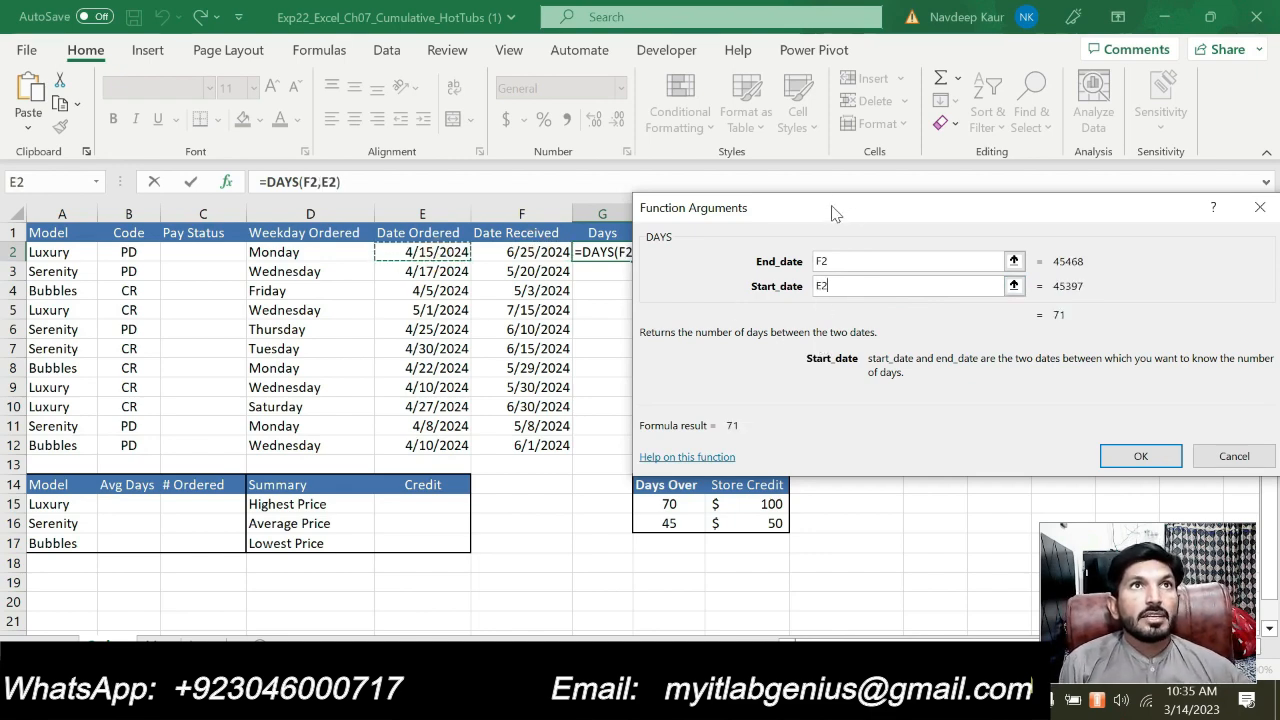
pyautogui.moveTo(835, 212); pyautogui.dragTo(528, 288)
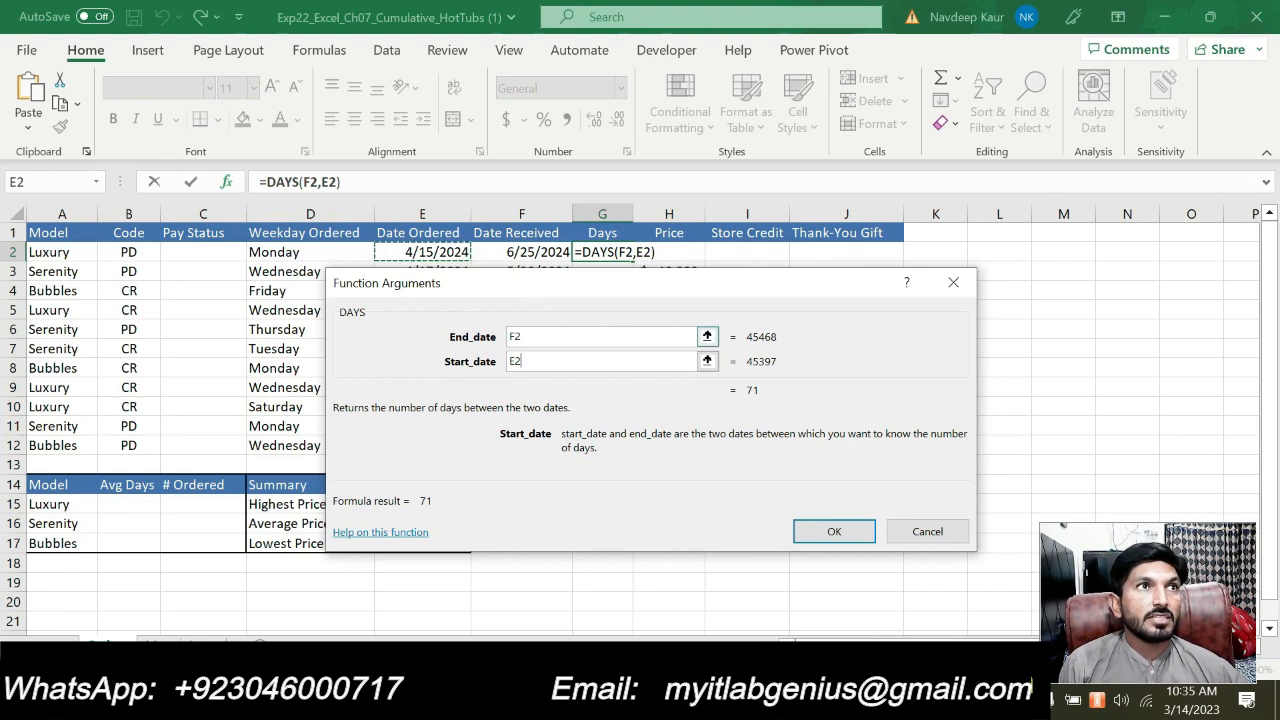
pyautogui.click(530, 338)
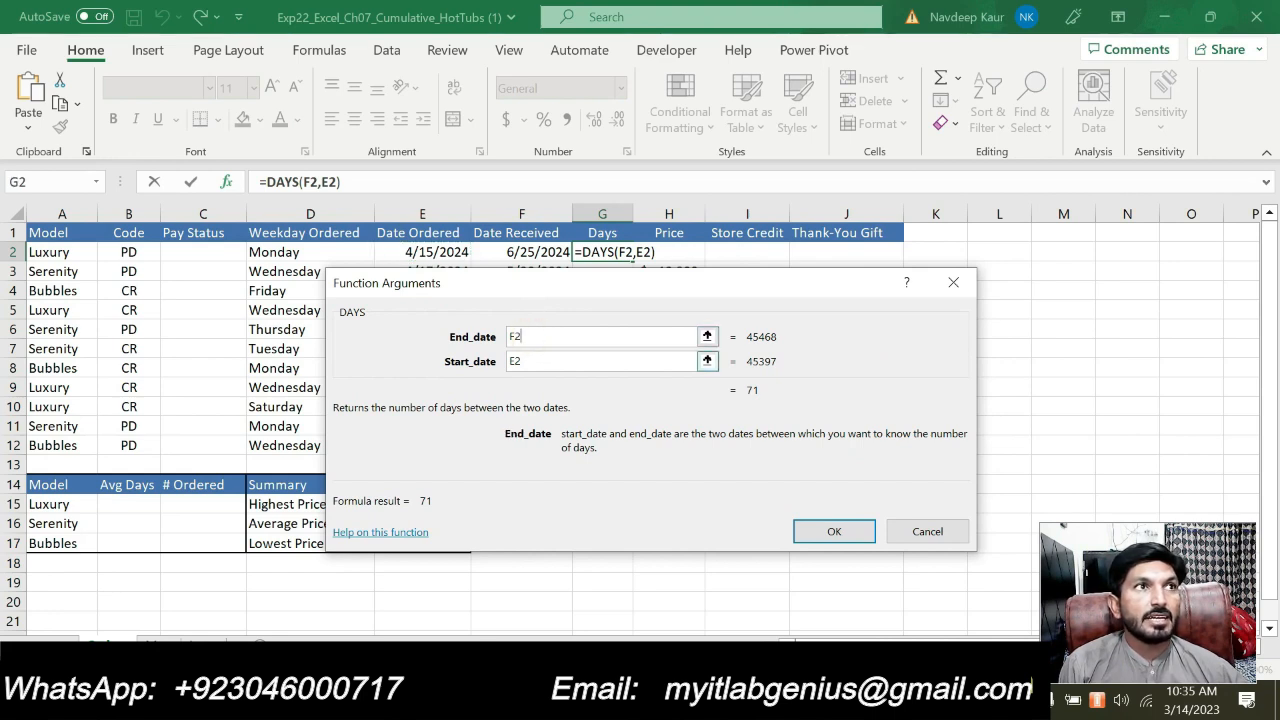
pyautogui.click(530, 362)
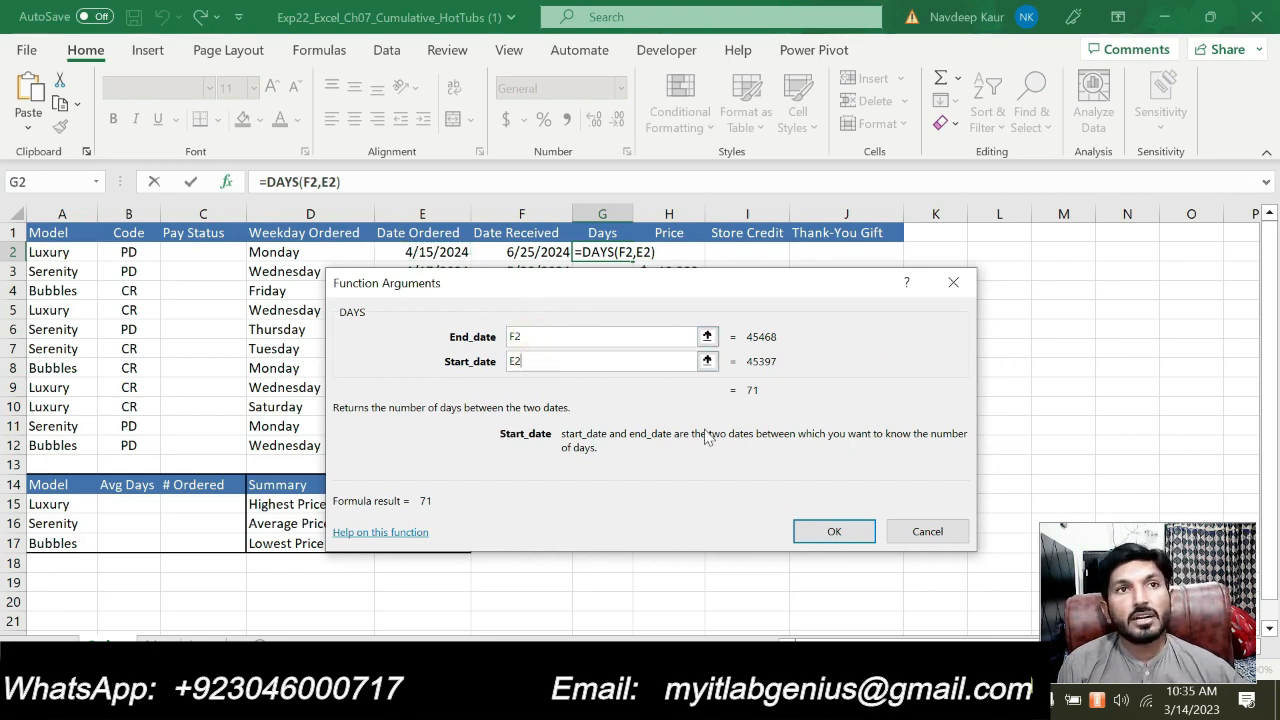
pyautogui.click(835, 532)
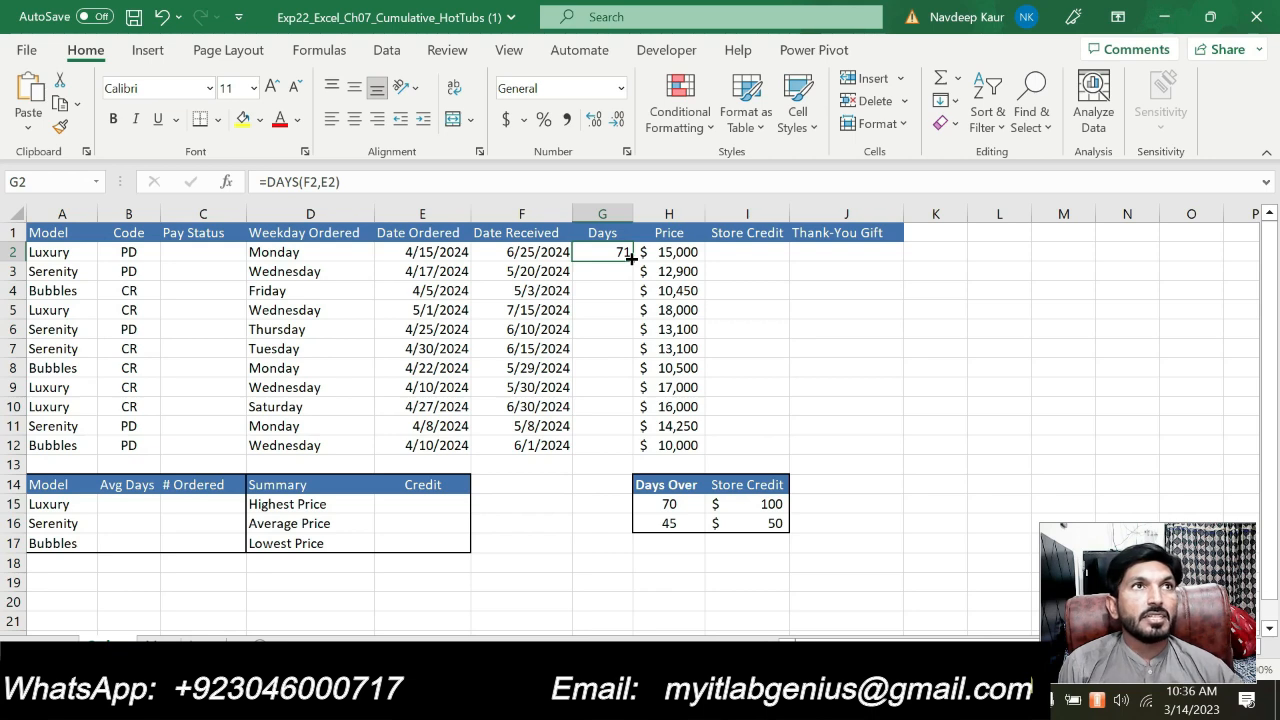
# - Copy the DAYS formula from G2 down to G3:G12, check the alignment requirement in Word, and center-align G2:G12 in Excel
pyautogui.moveTo(631, 258); pyautogui.dragTo(627, 458)
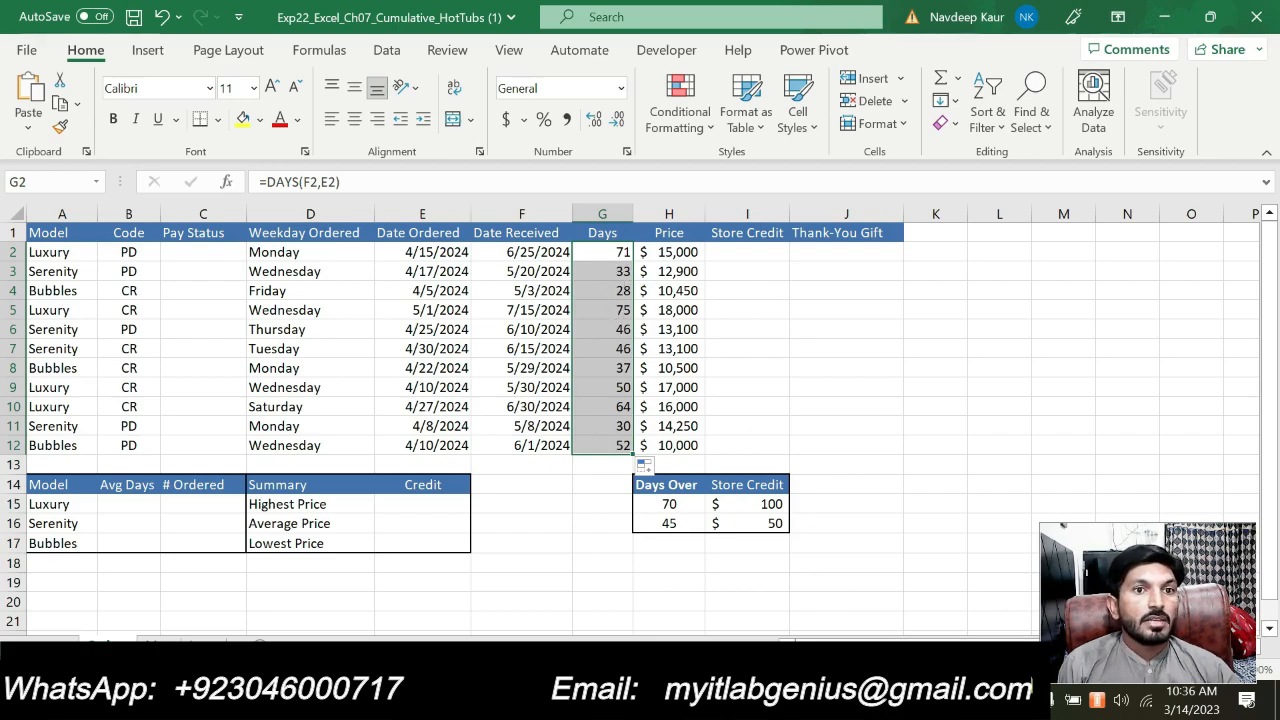
pyautogui.hotkey('alt', 'Tab')
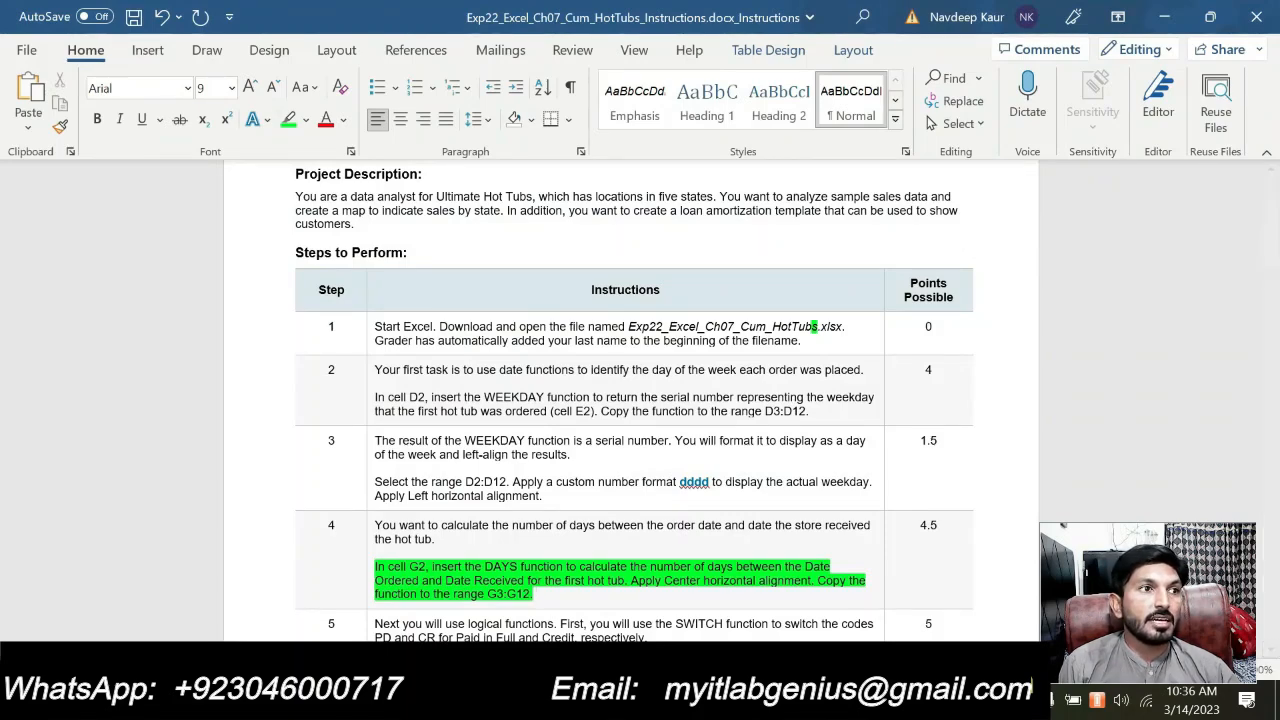
pyautogui.hotkey('alt', 'Tab')
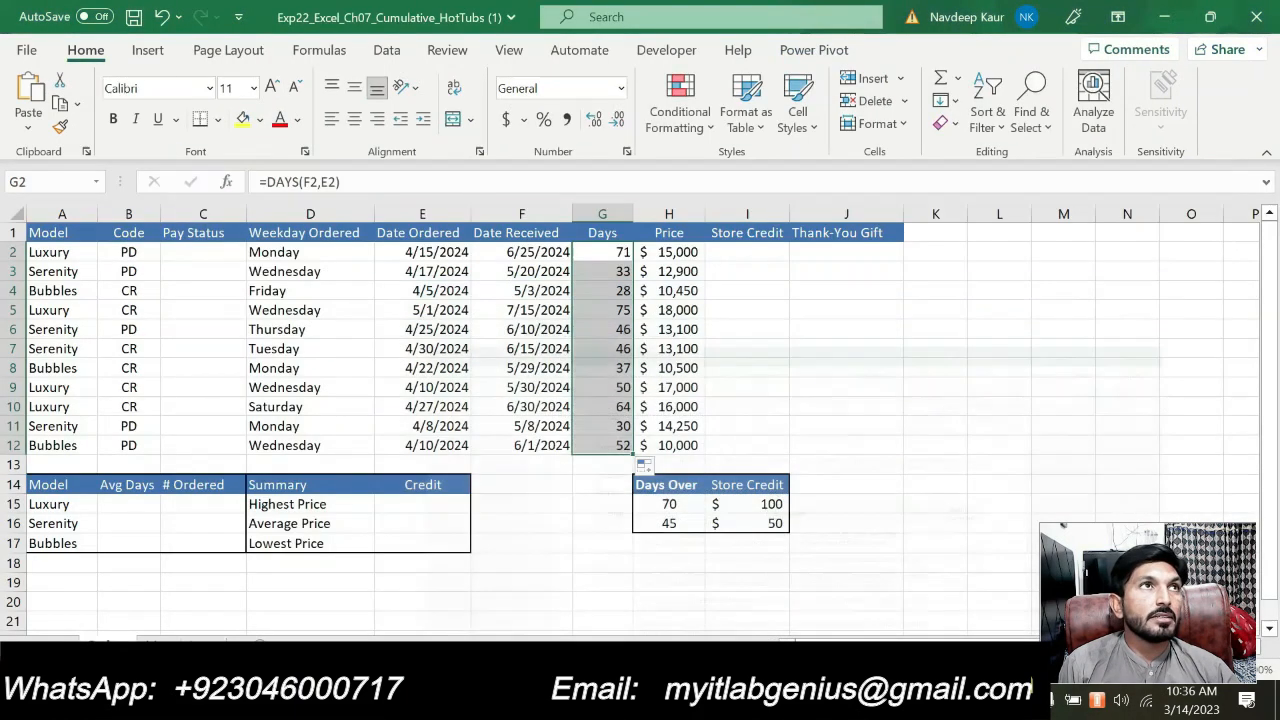
pyautogui.click(355, 120)
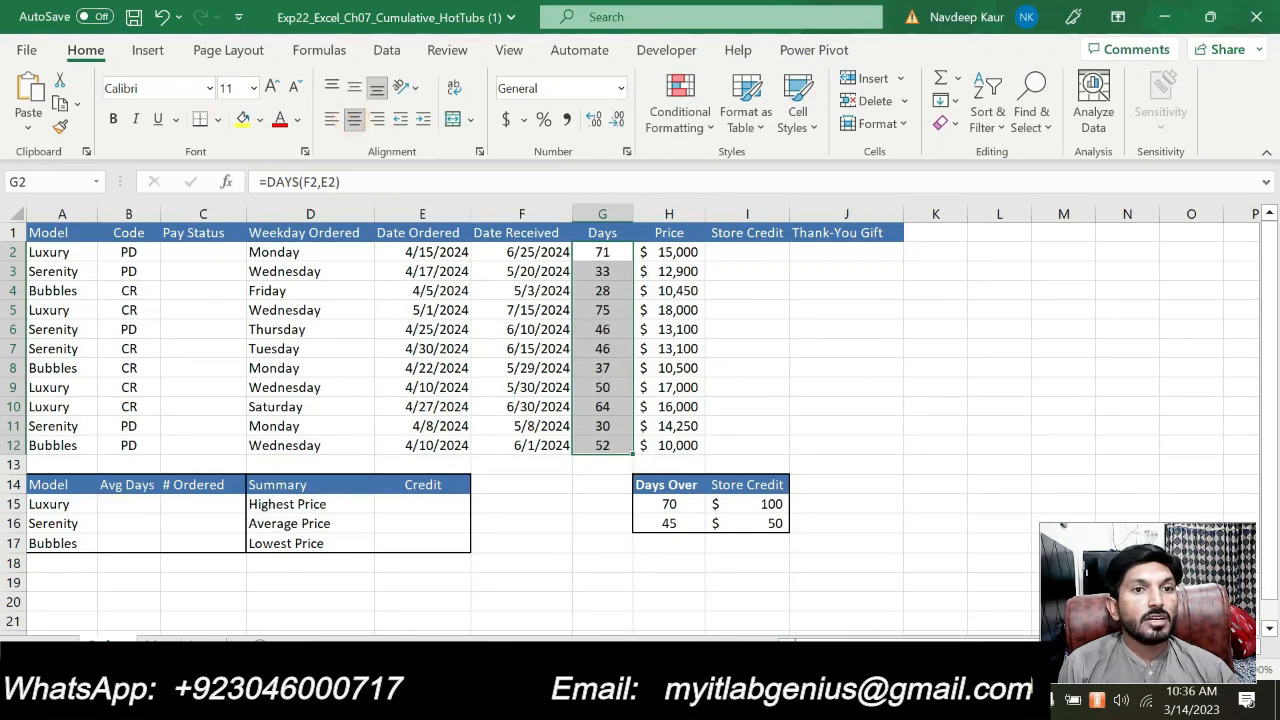
# - Compare the Word instructions for steps 2 to 4 with the order date, weekday and days cells in row 2 of the Excel workbook
pyautogui.click(845, 700)
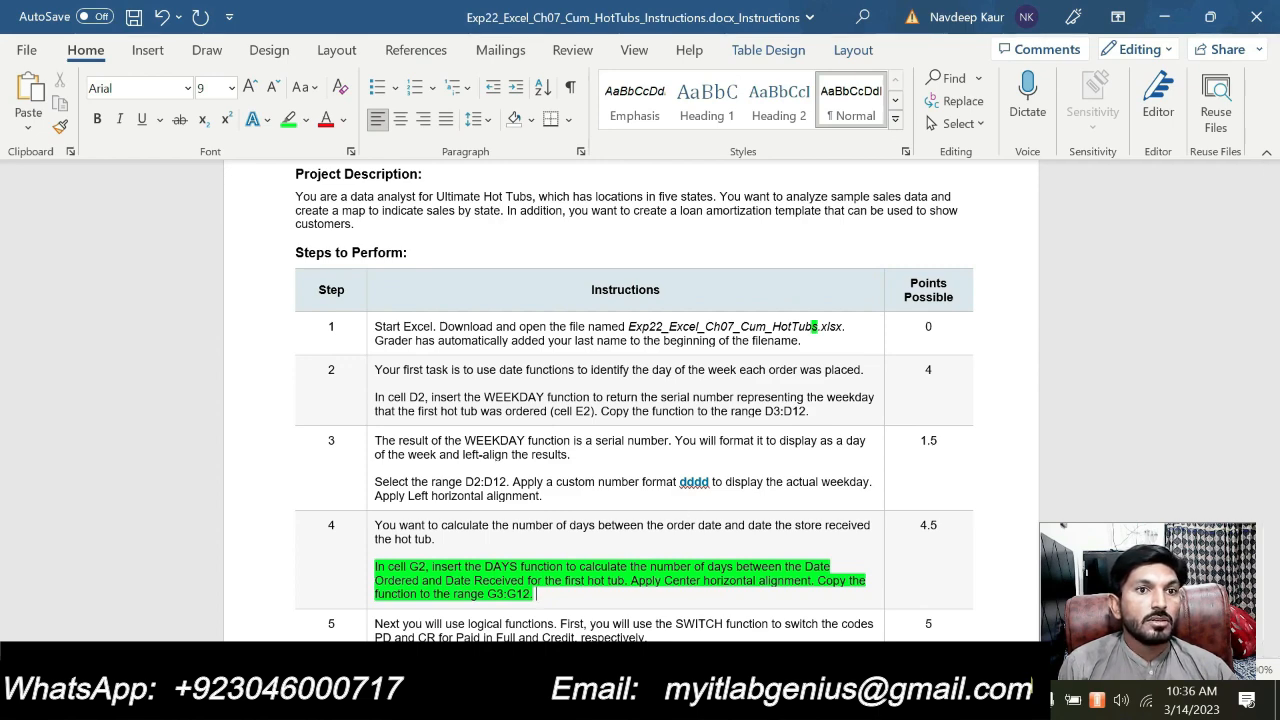
pyautogui.hotkey('alt', 'Tab')
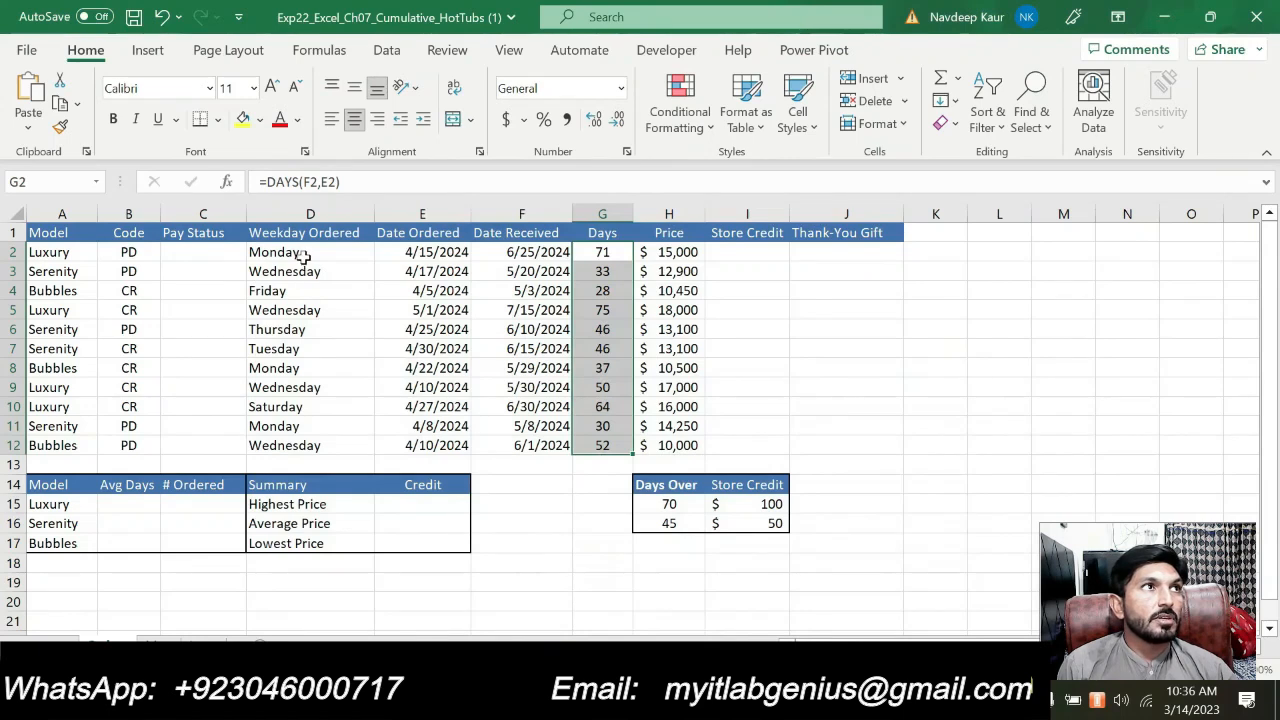
pyautogui.click(437, 252)
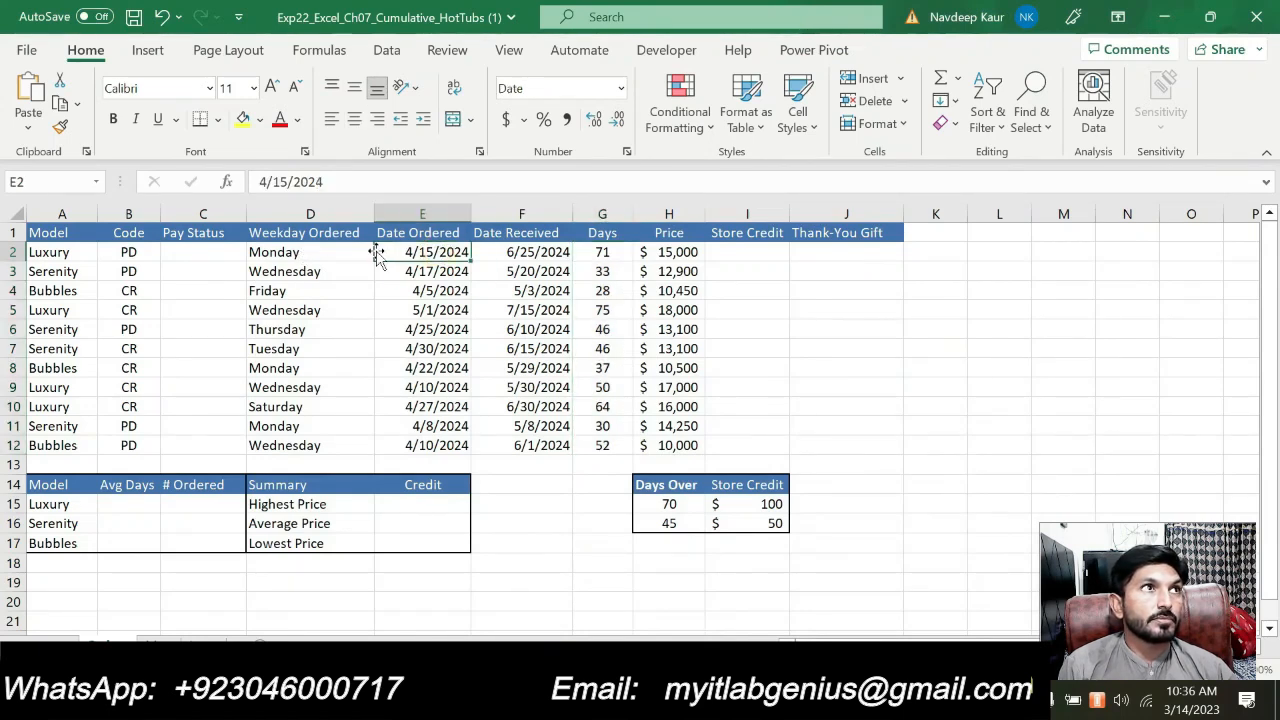
pyautogui.hotkey('alt', 'Tab')
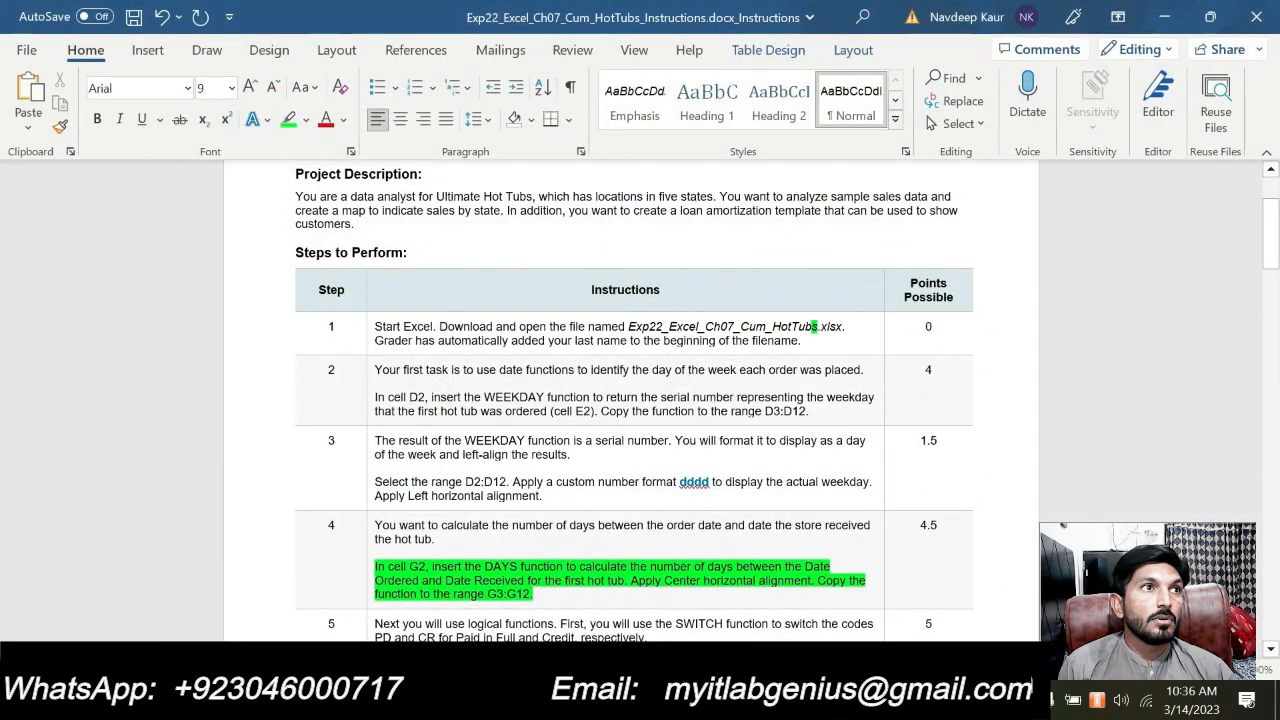
pyautogui.hotkey('alt', 'Tab')
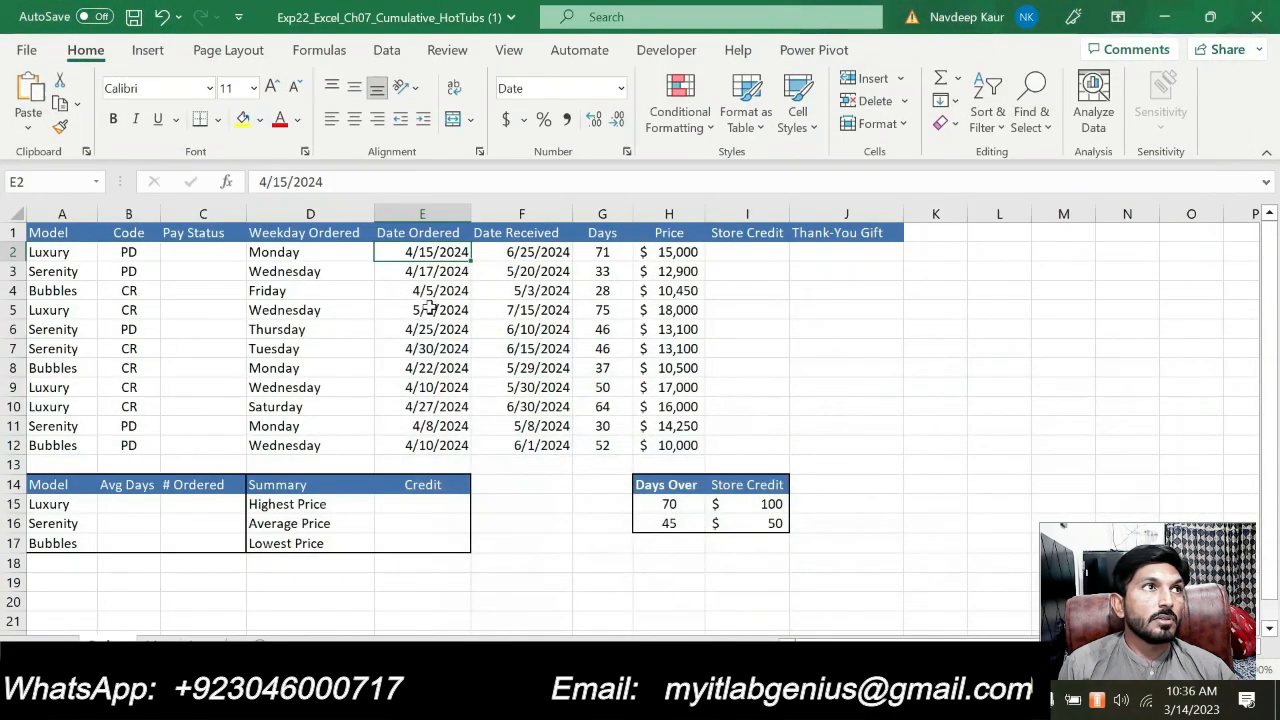
pyautogui.click(323, 253)
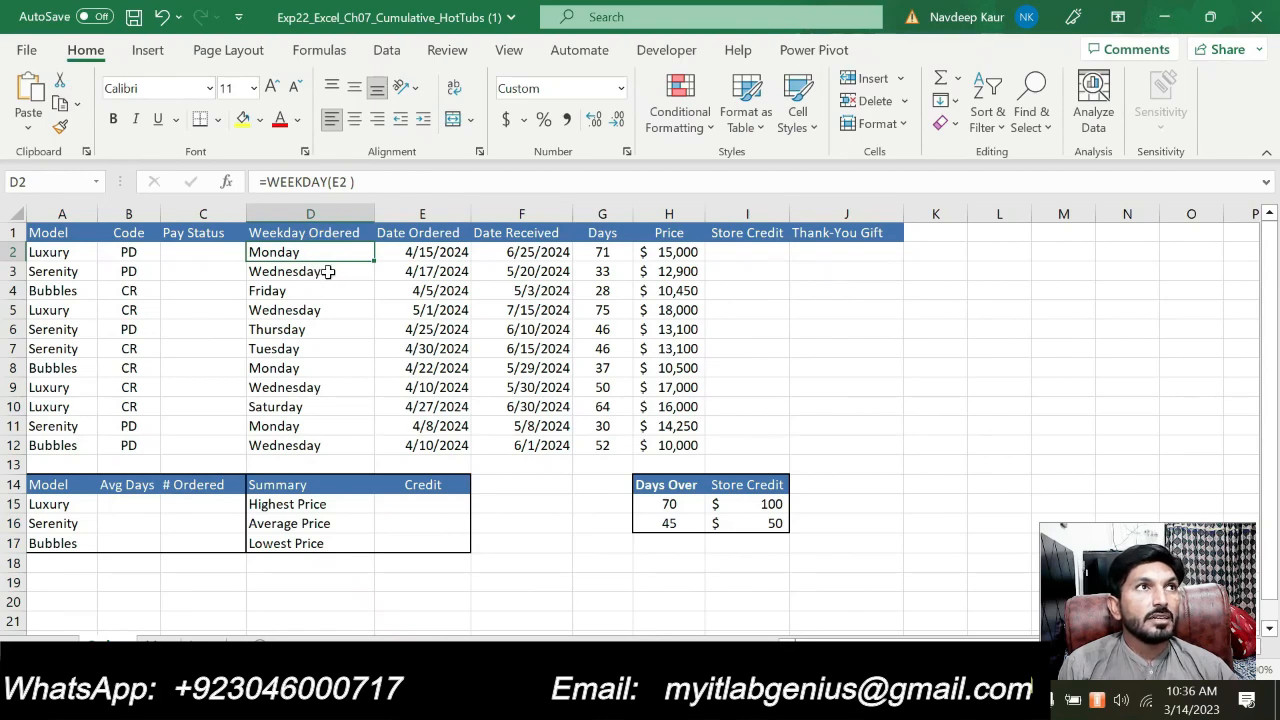
pyautogui.hotkey('alt', 'Tab')
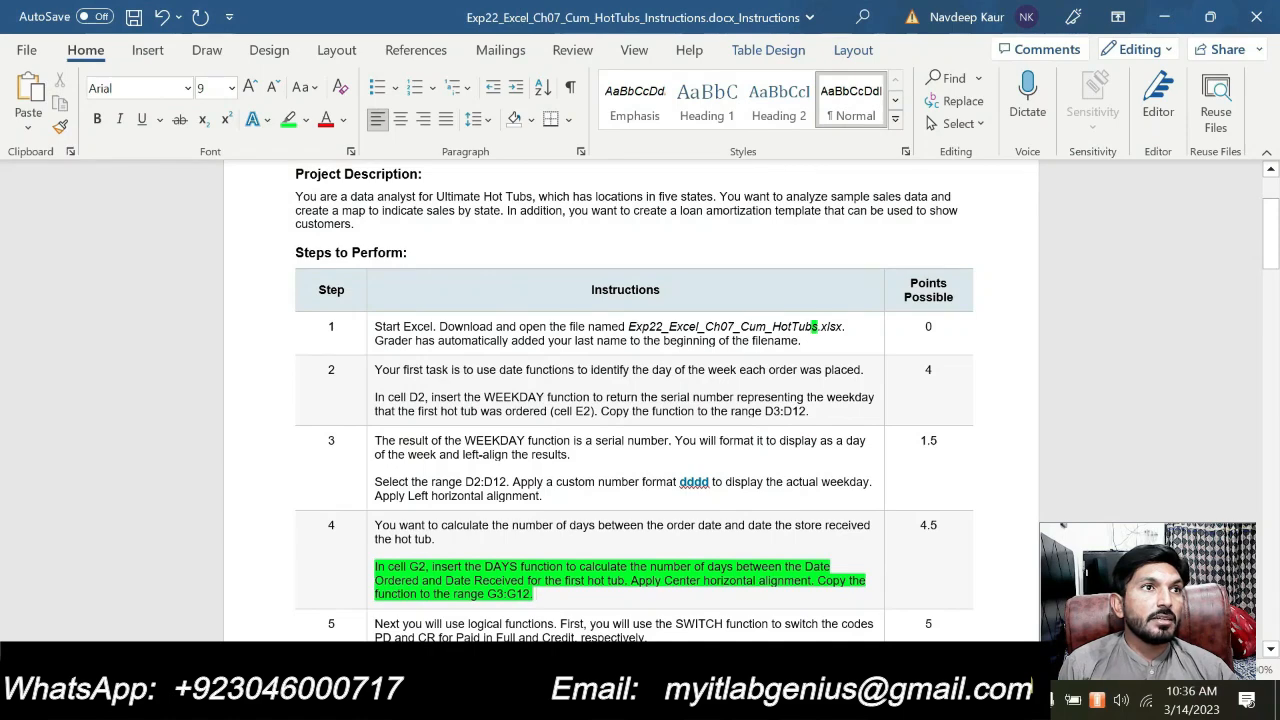
pyautogui.hotkey('alt', 'Tab')
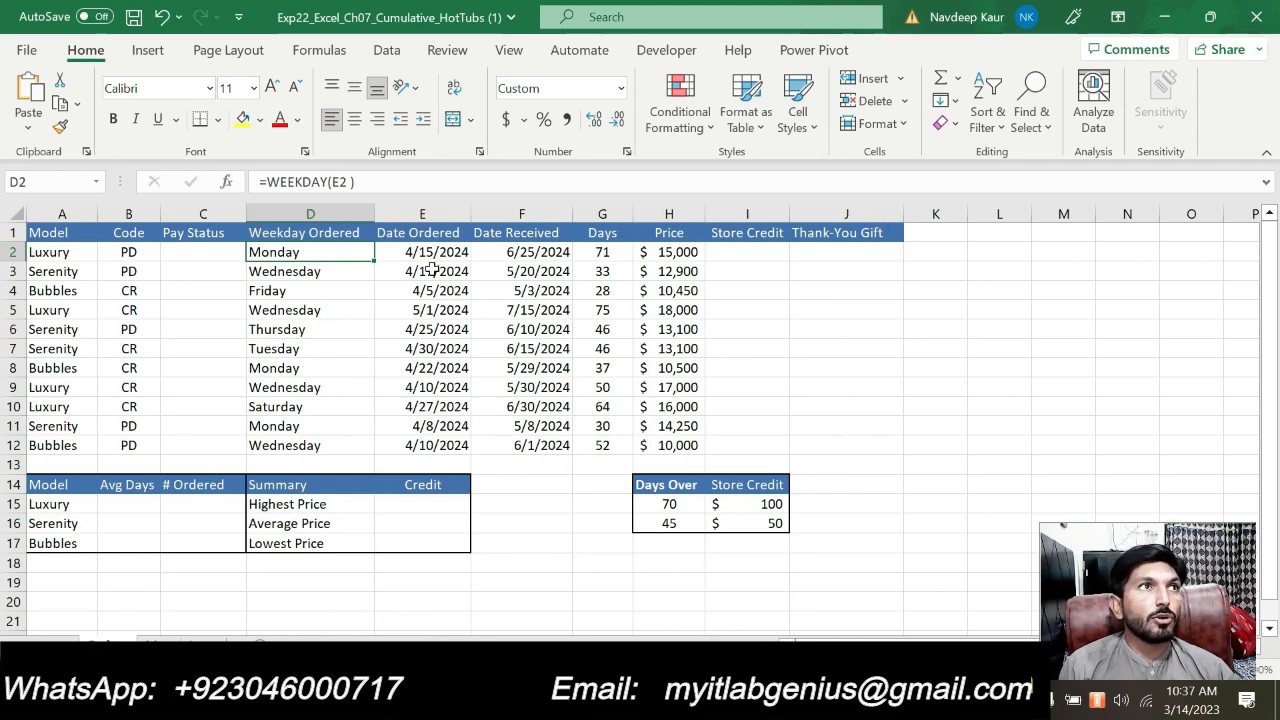
pyautogui.click(605, 250)
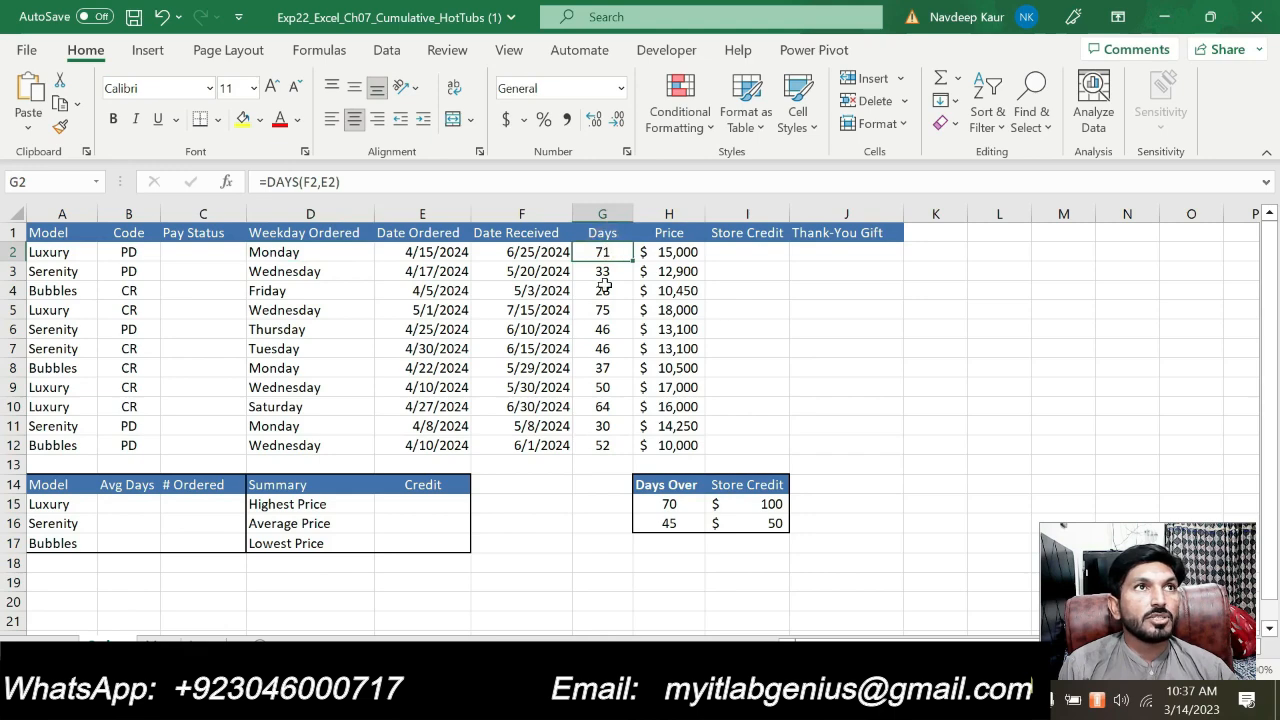
# - Return to the Word instructions, remove the green highlighting from step 4, and highlight the step 5 SWITCH function paragraph in bright green
pyautogui.hotkey('alt', 'Tab')
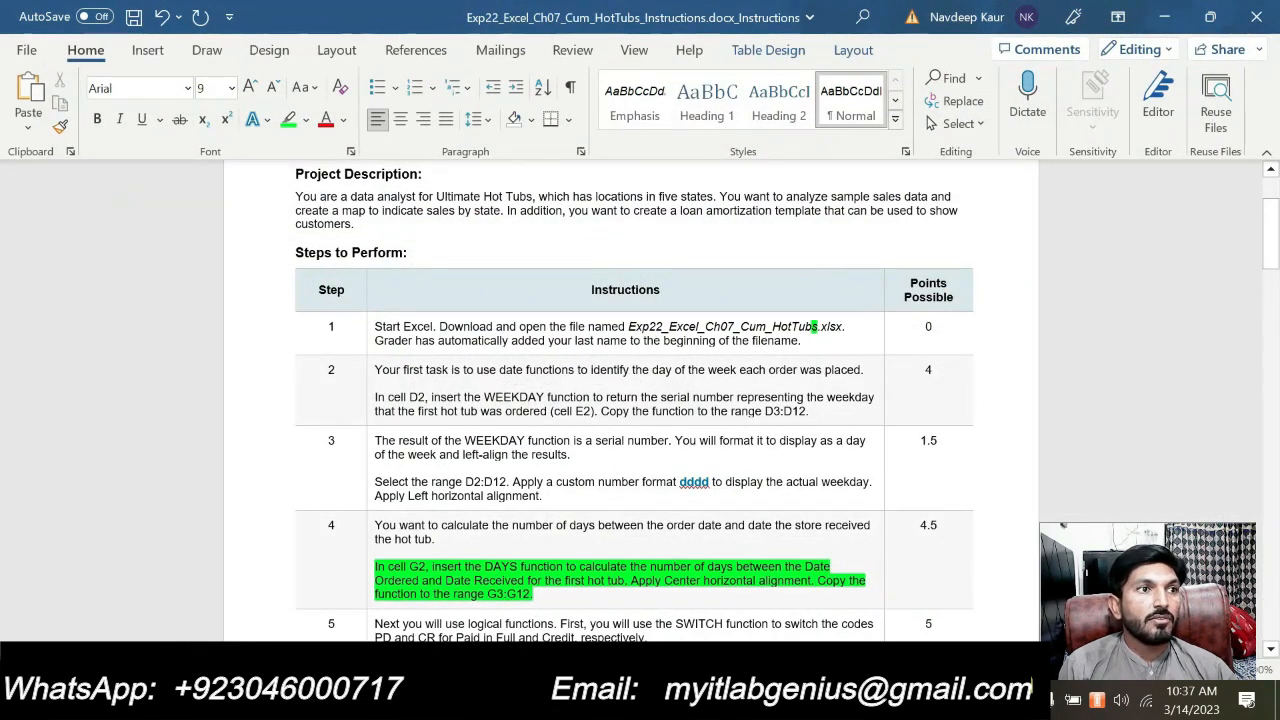
pyautogui.moveTo(537, 593); pyautogui.dragTo(374, 566)
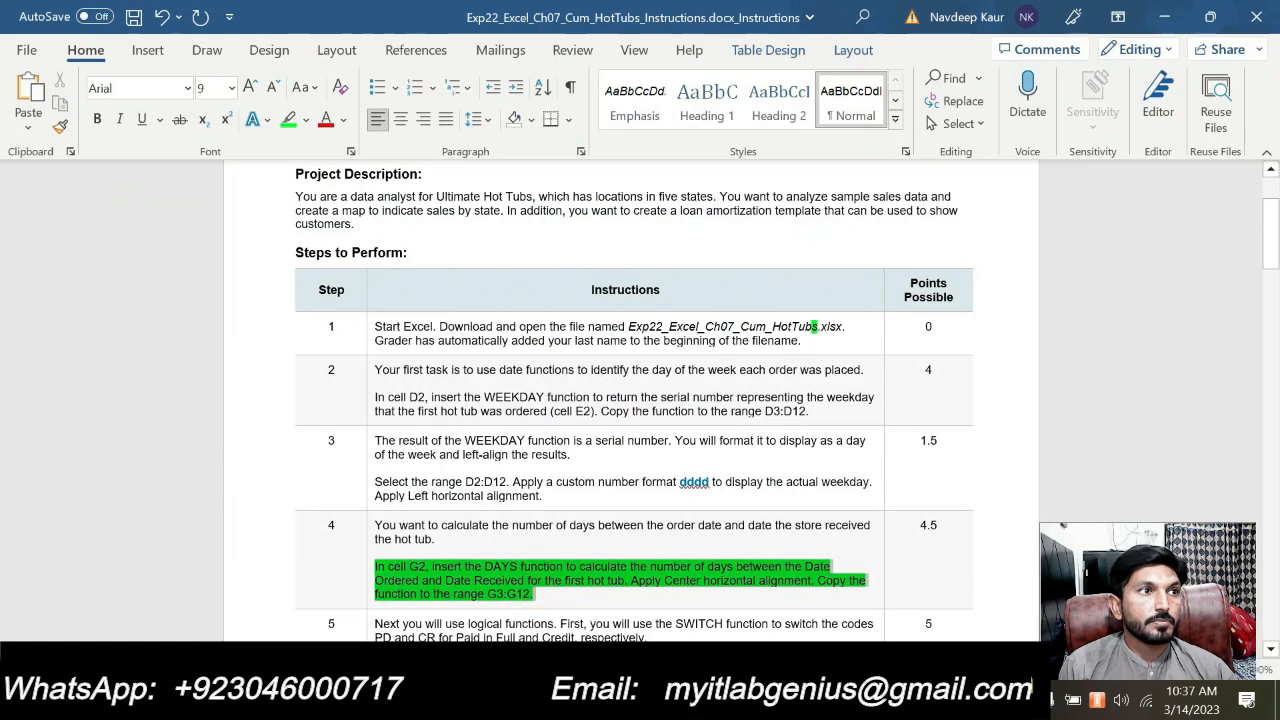
pyautogui.click(444, 533)
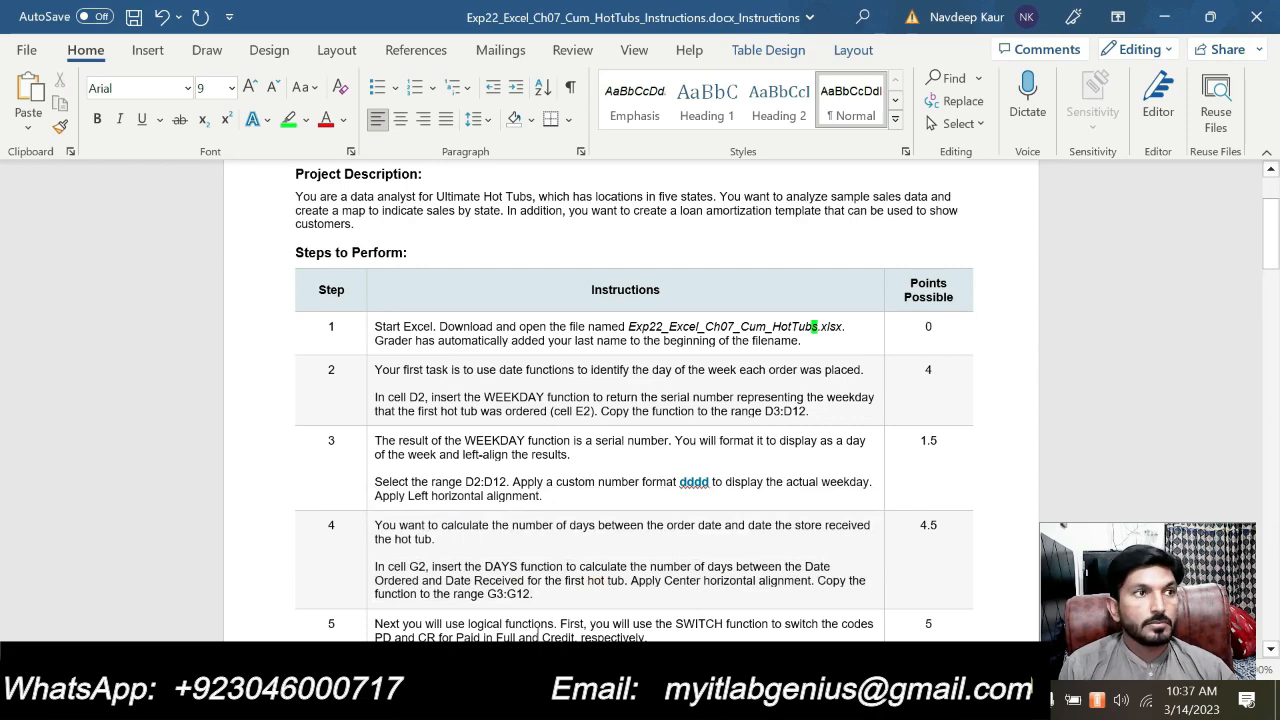
pyautogui.scroll(-3, 538, 634)
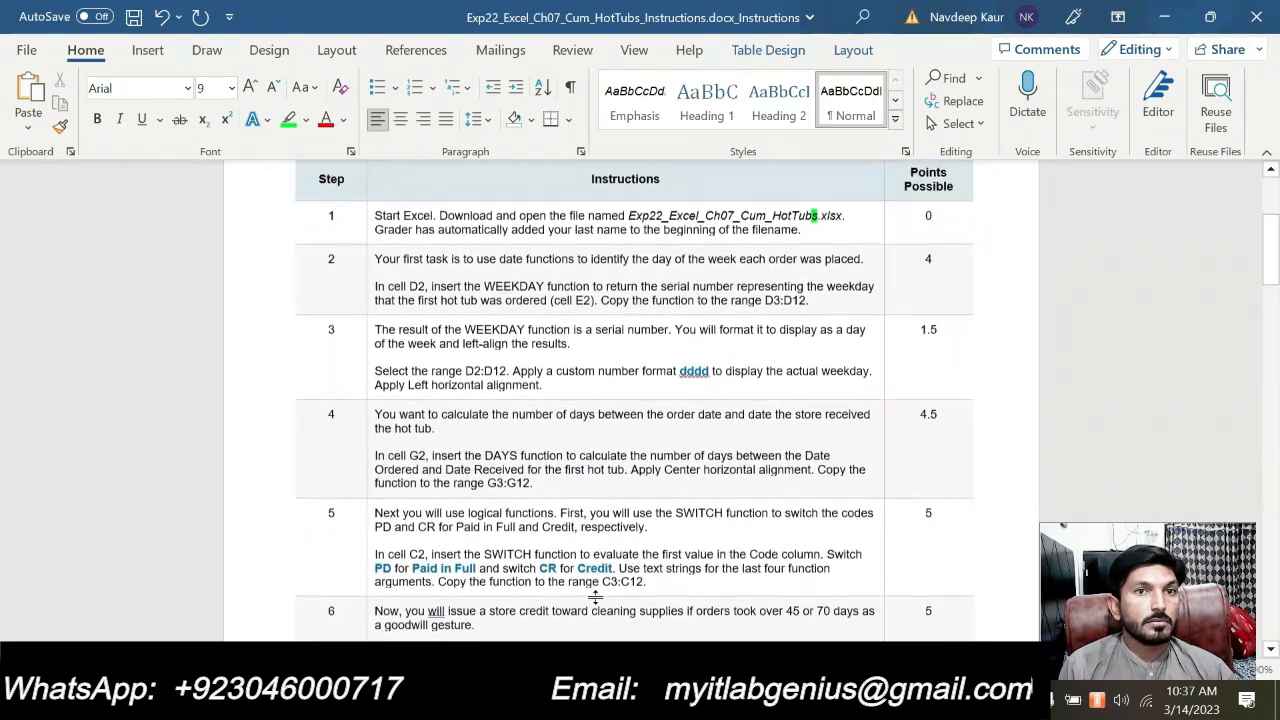
pyautogui.scroll(-2, 595, 597)
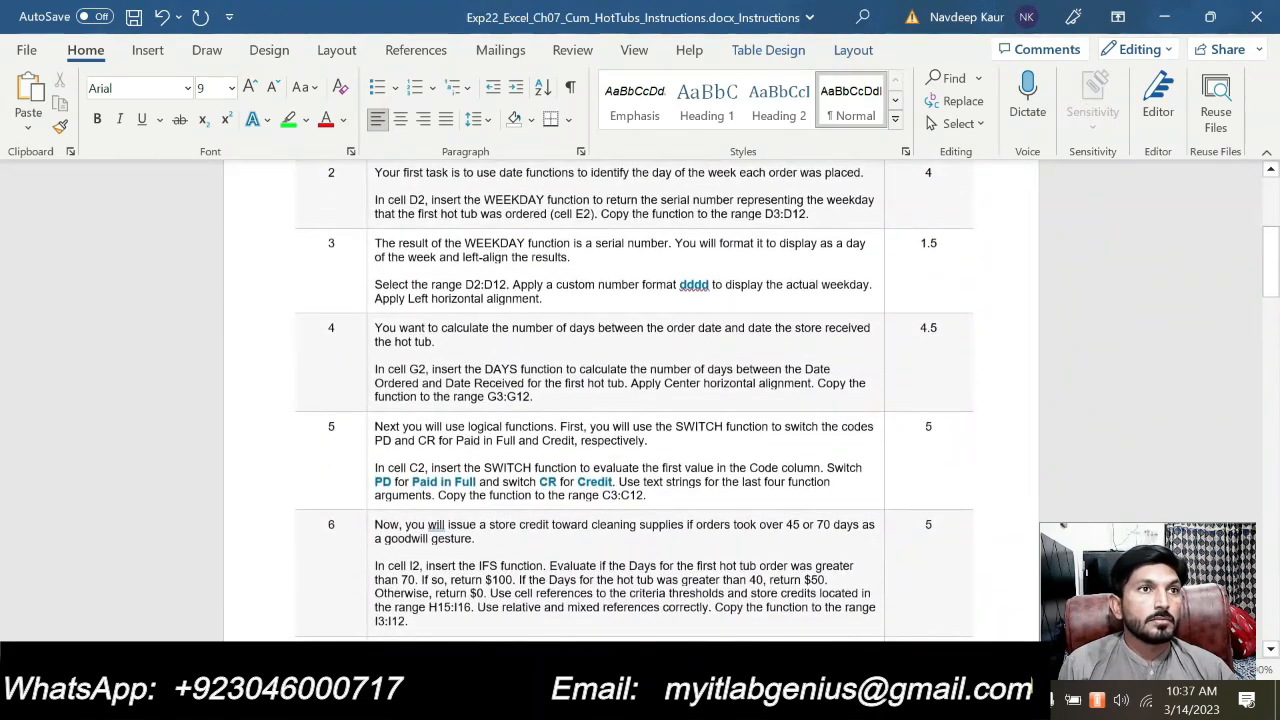
pyautogui.moveTo(648, 497); pyautogui.dragTo(376, 468)
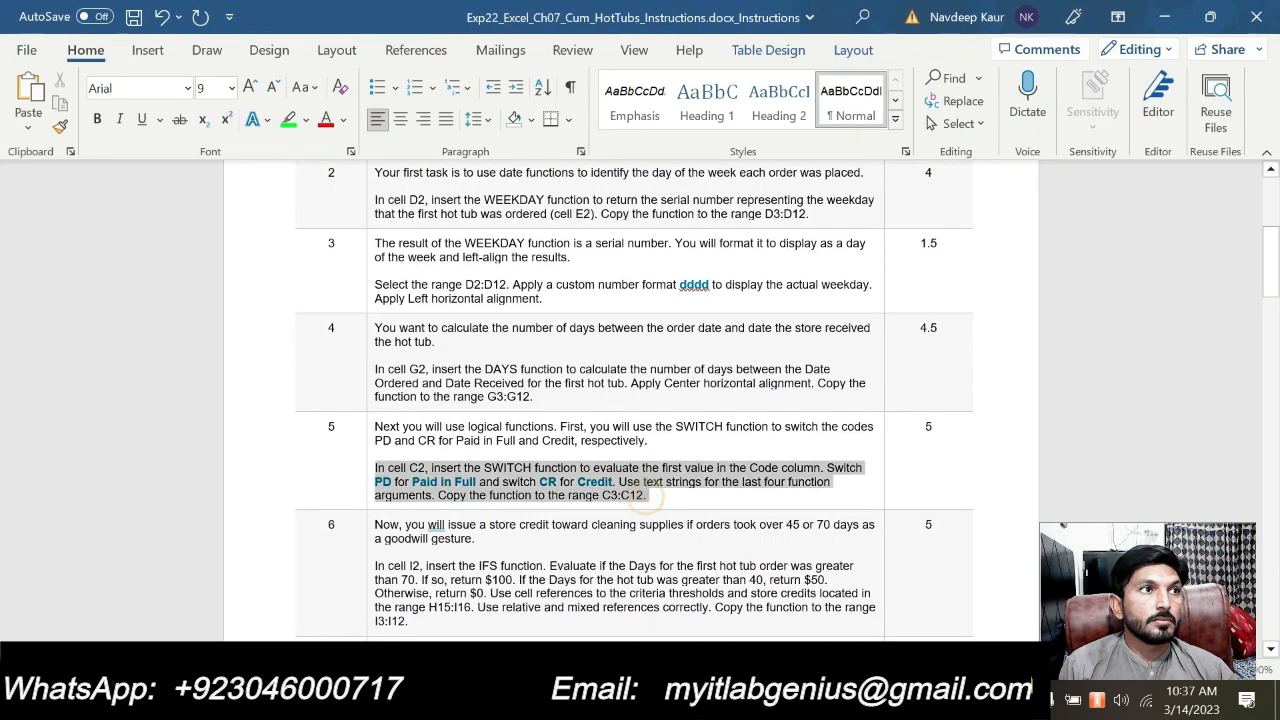
pyautogui.click(452, 433)
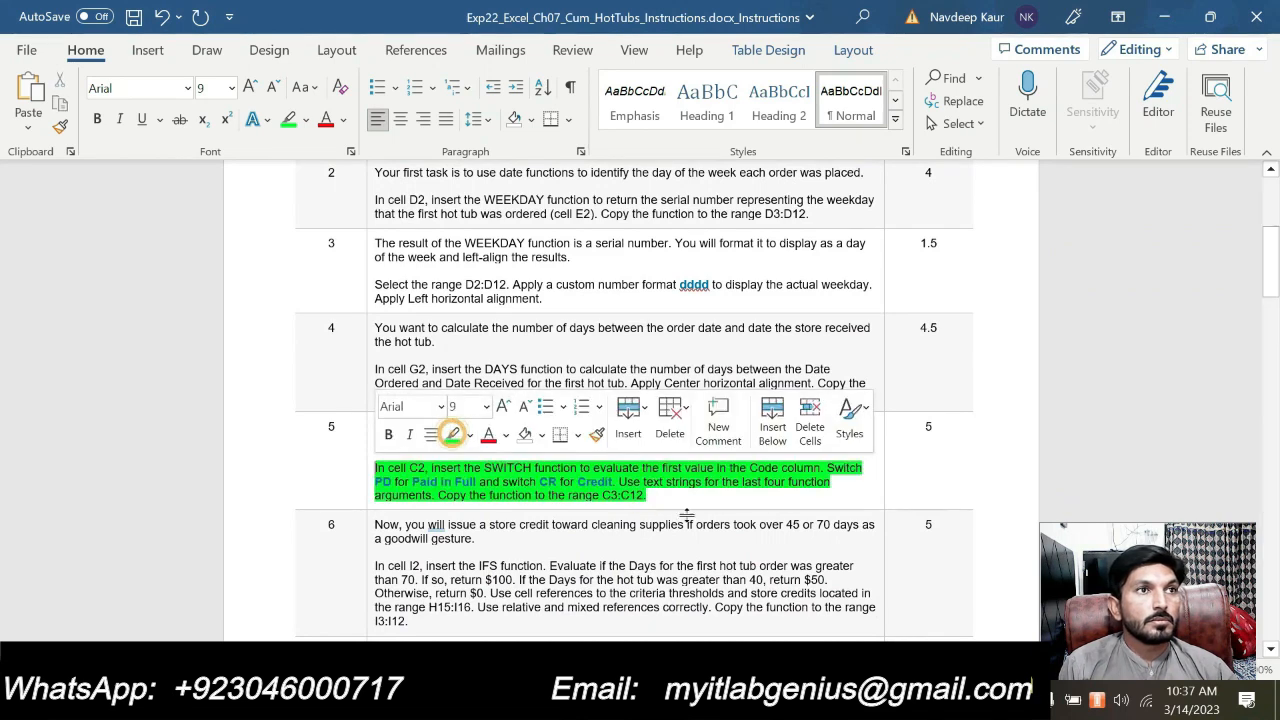
pyautogui.click(675, 493)
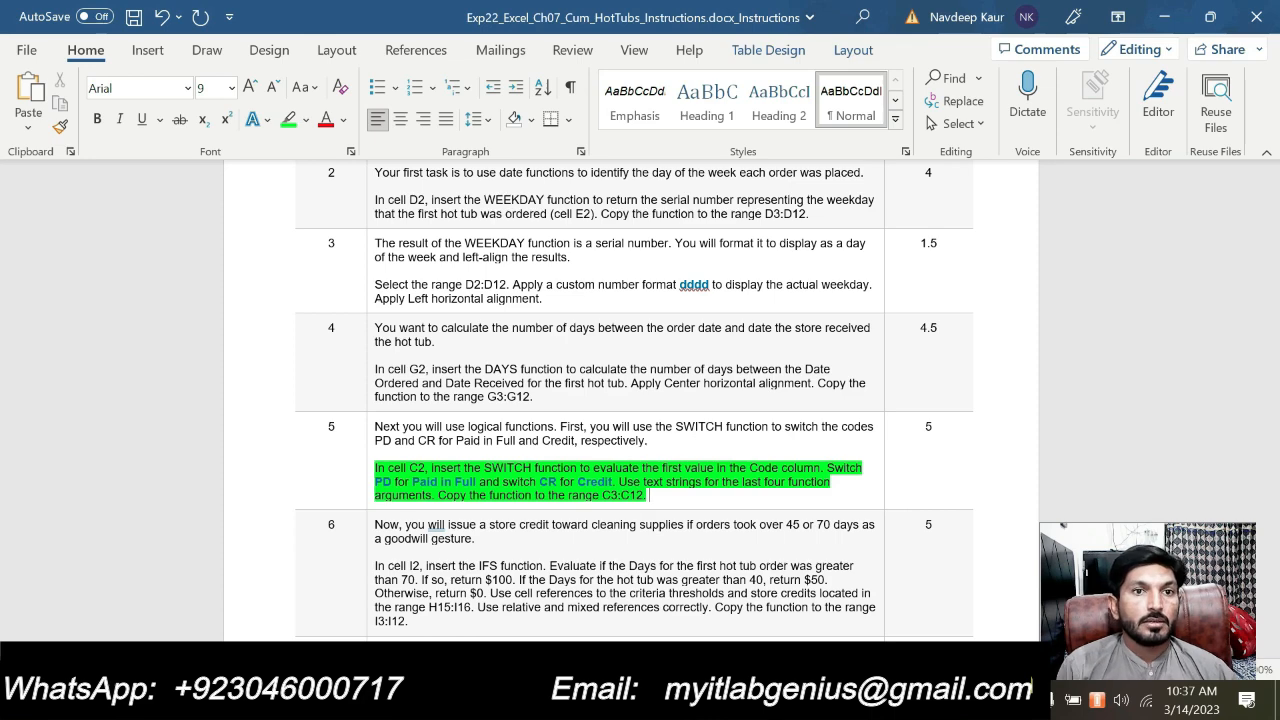
# - Switch to the Excel workbook and compare the Code cell B2 and Pay Status cell C2 with the step 5 instructions in Word
pyautogui.click(846, 700)
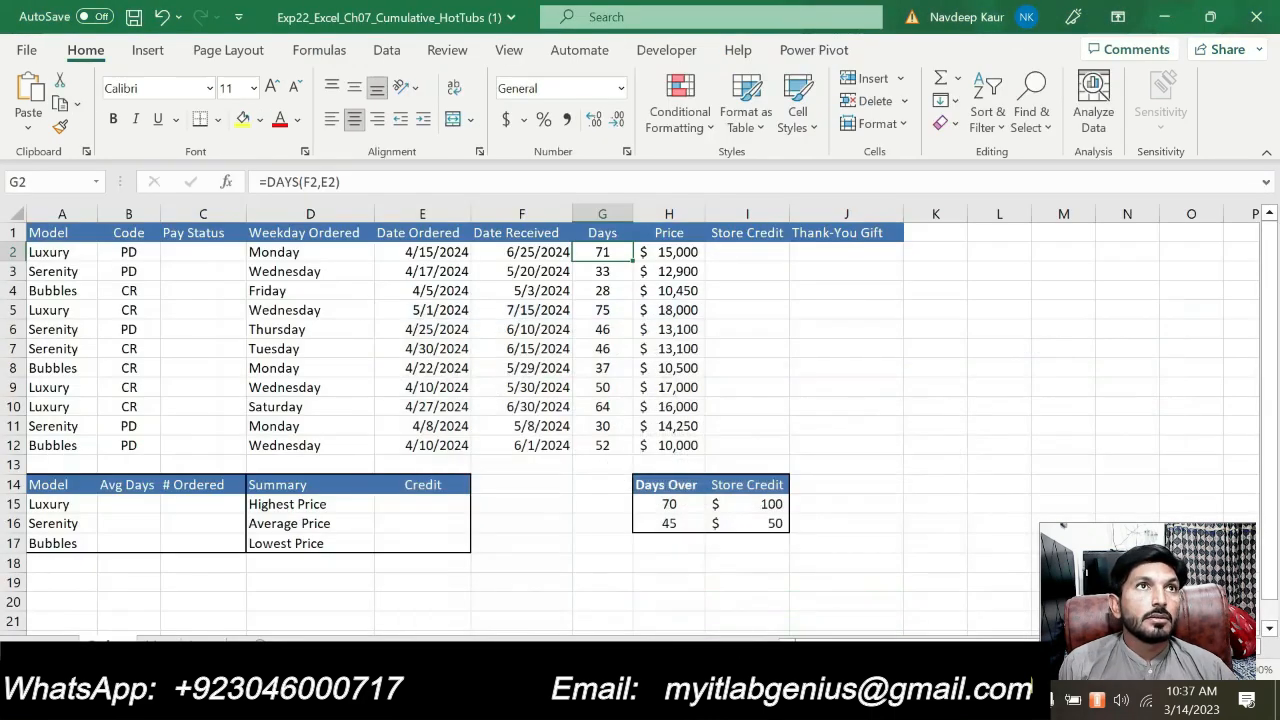
pyautogui.click(138, 252)
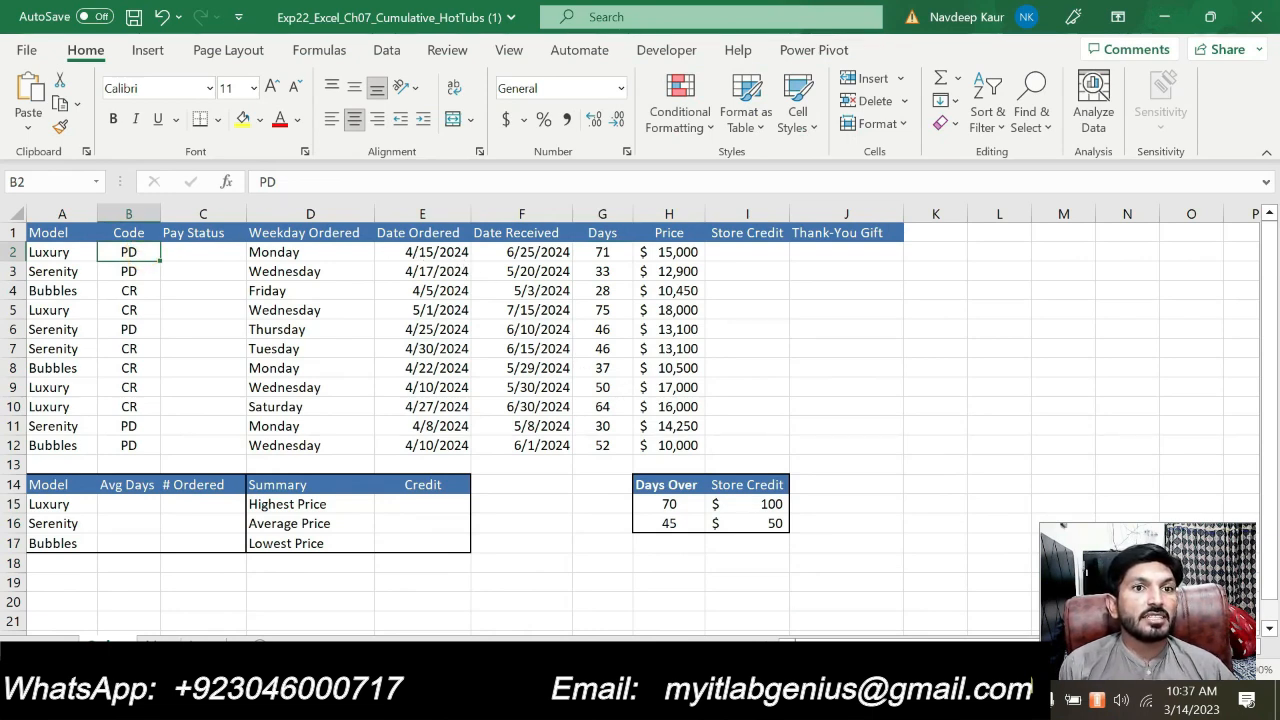
pyautogui.click(212, 255)
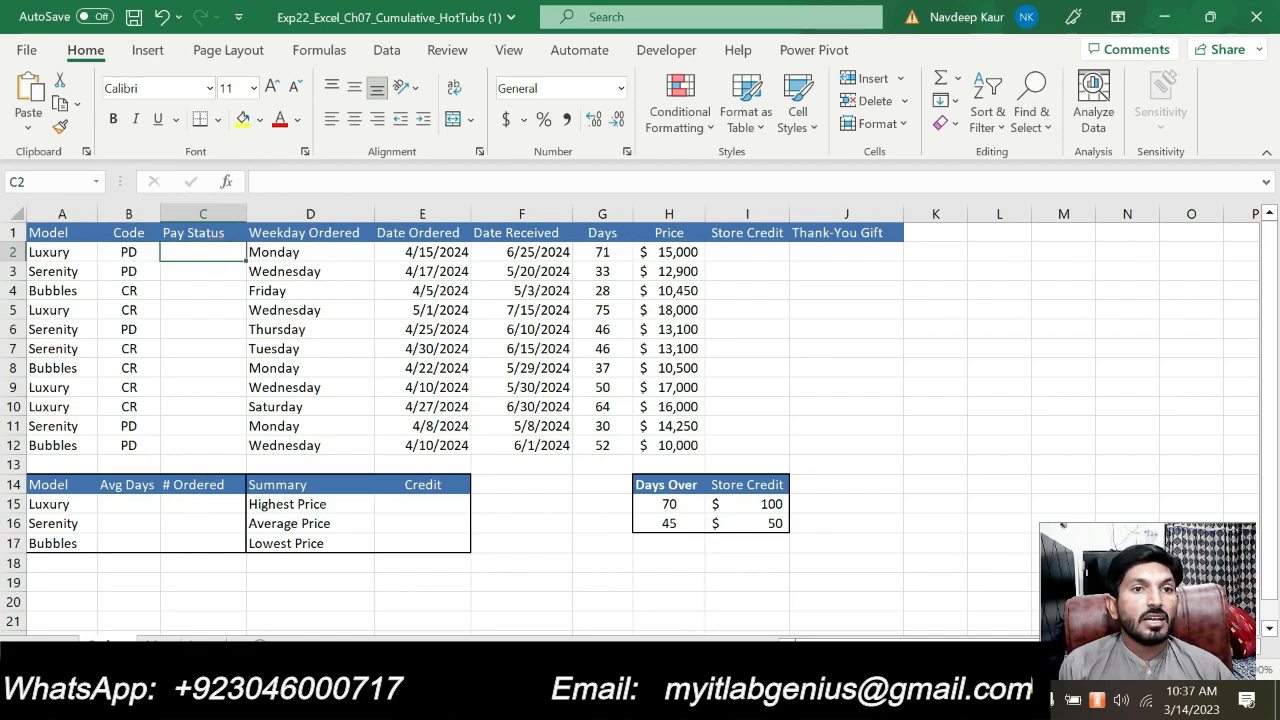
pyautogui.hotkey('alt', 'Tab')
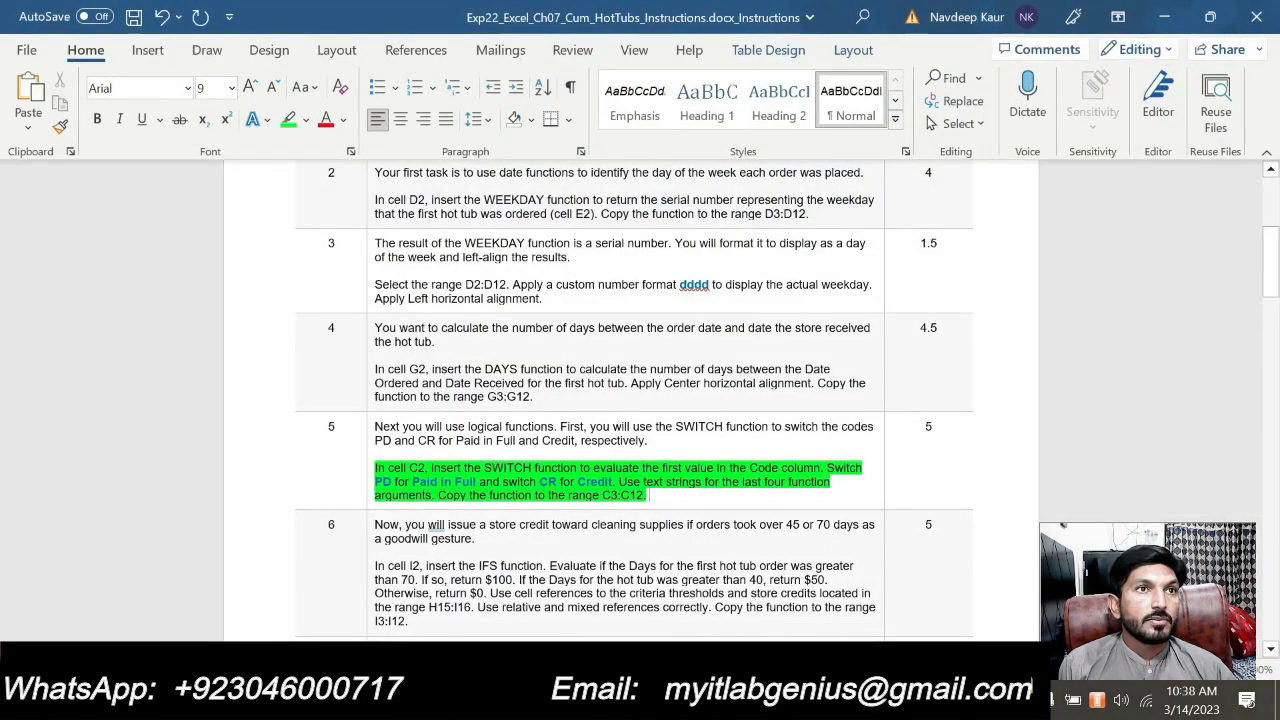
pyautogui.hotkey('alt', 'Tab')
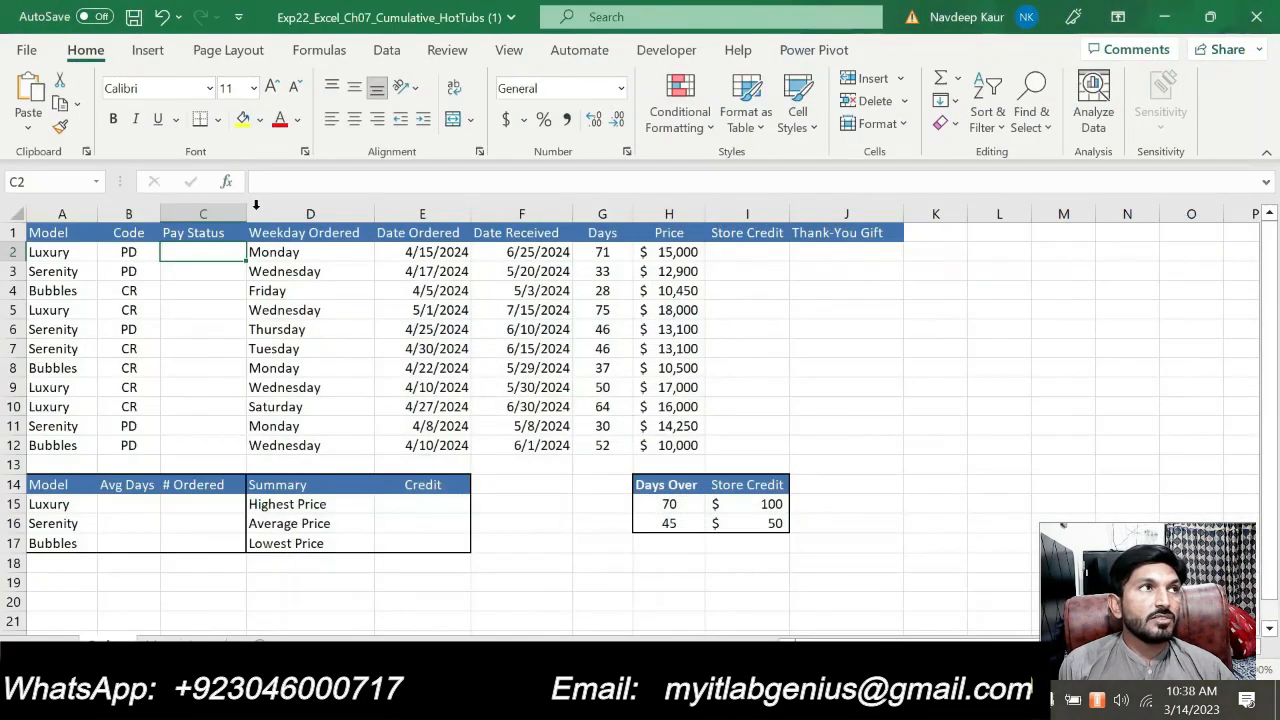
pyautogui.click(129, 252)
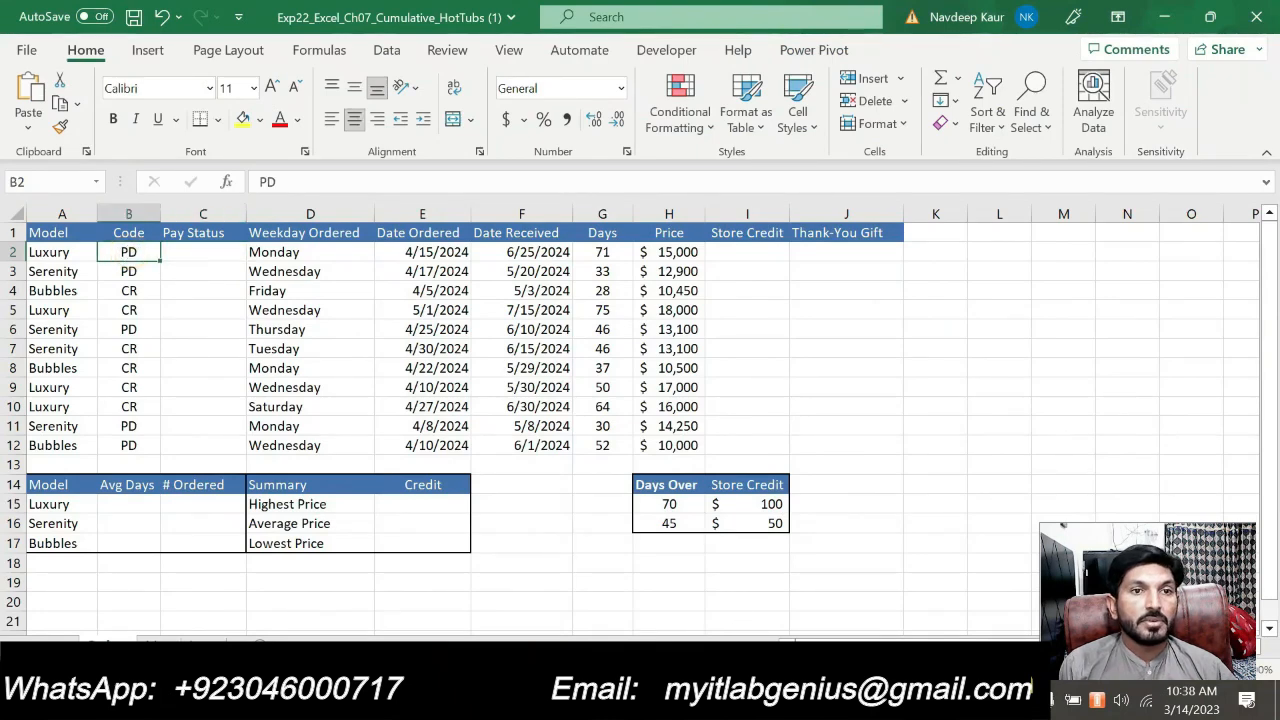
pyautogui.hotkey('alt', 'Tab')
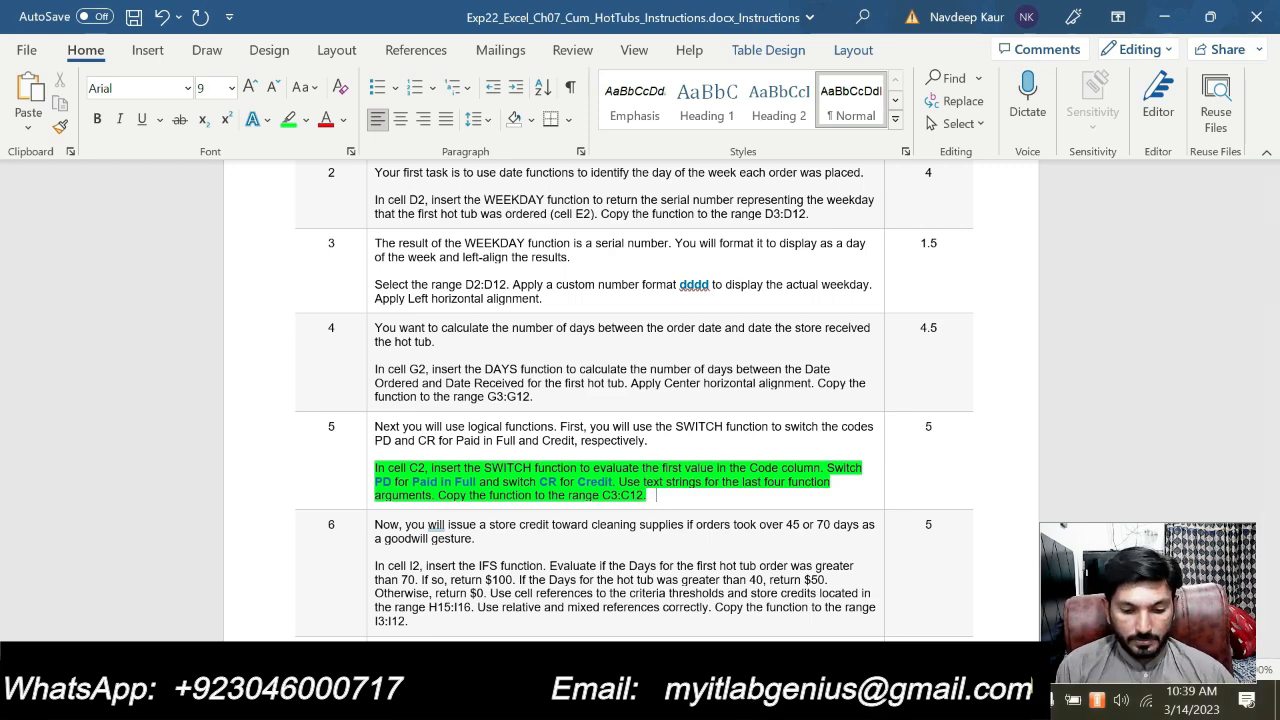
pyautogui.hotkey('alt', 'Tab')
# - Start a SWITCH function in C2 through its Function Arguments dialog, with B2 as the expression
pyautogui.click(223, 255)
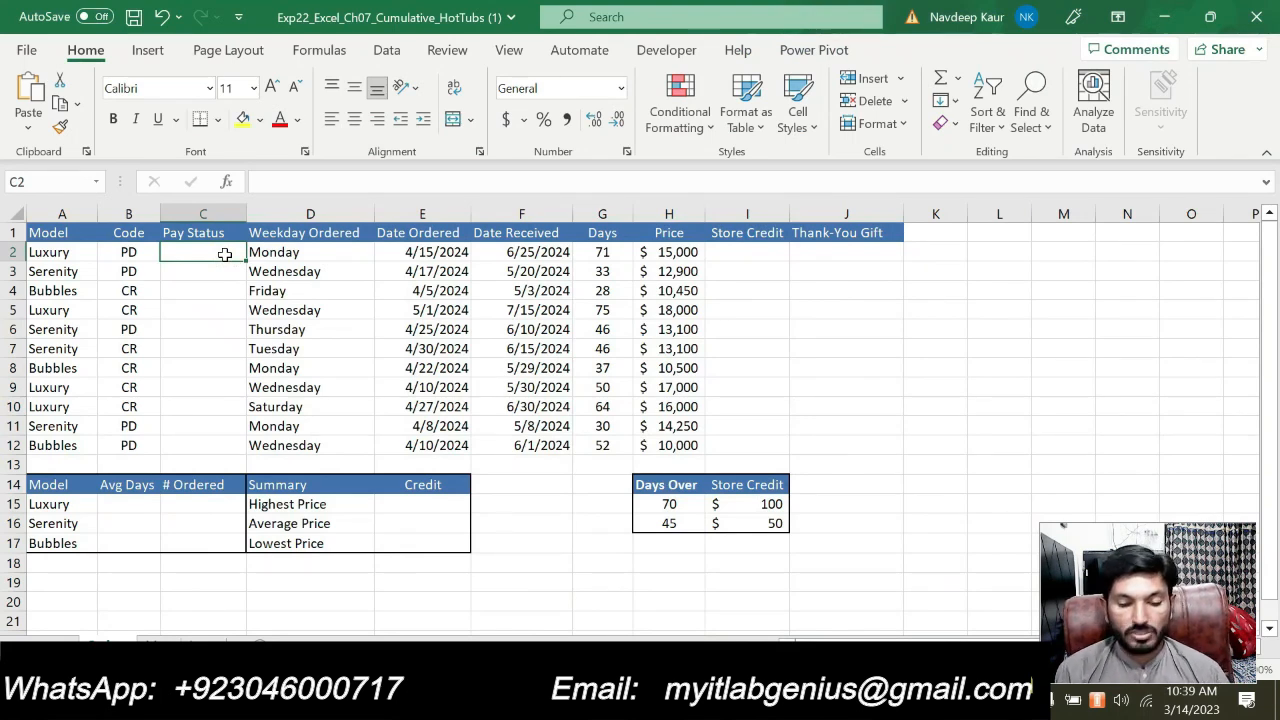
pyautogui.write('=')
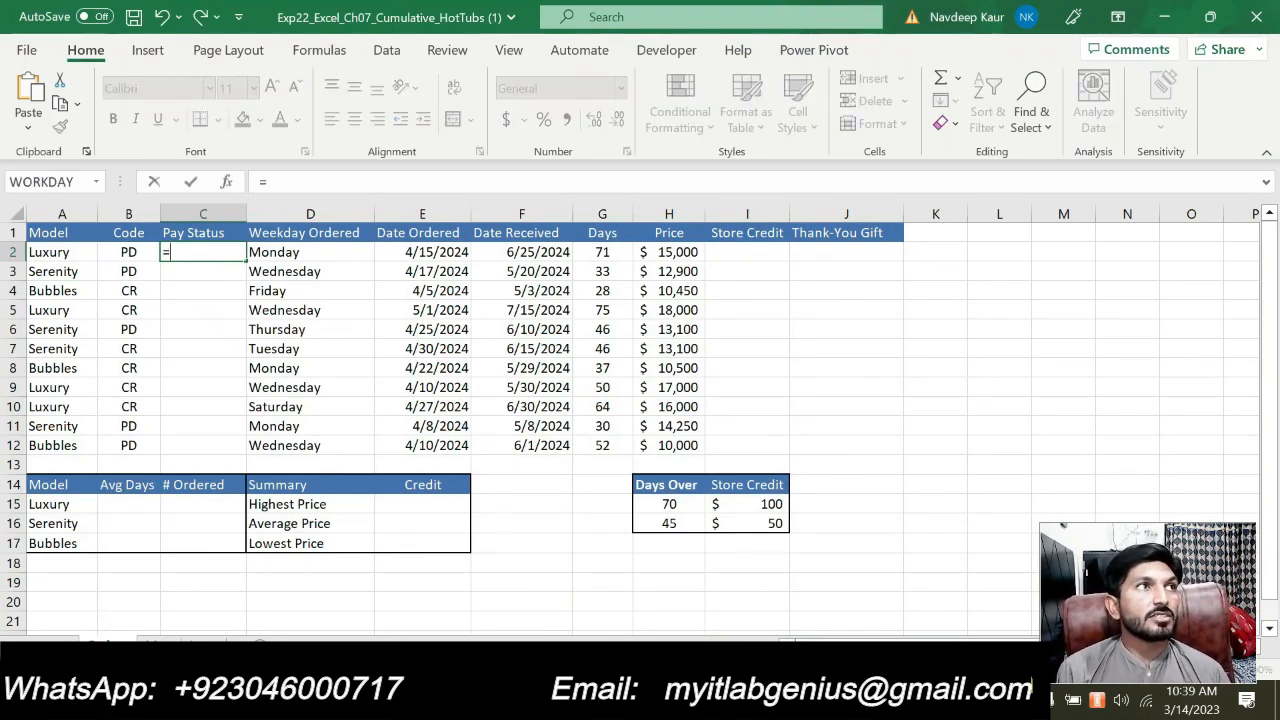
pyautogui.write('swi')
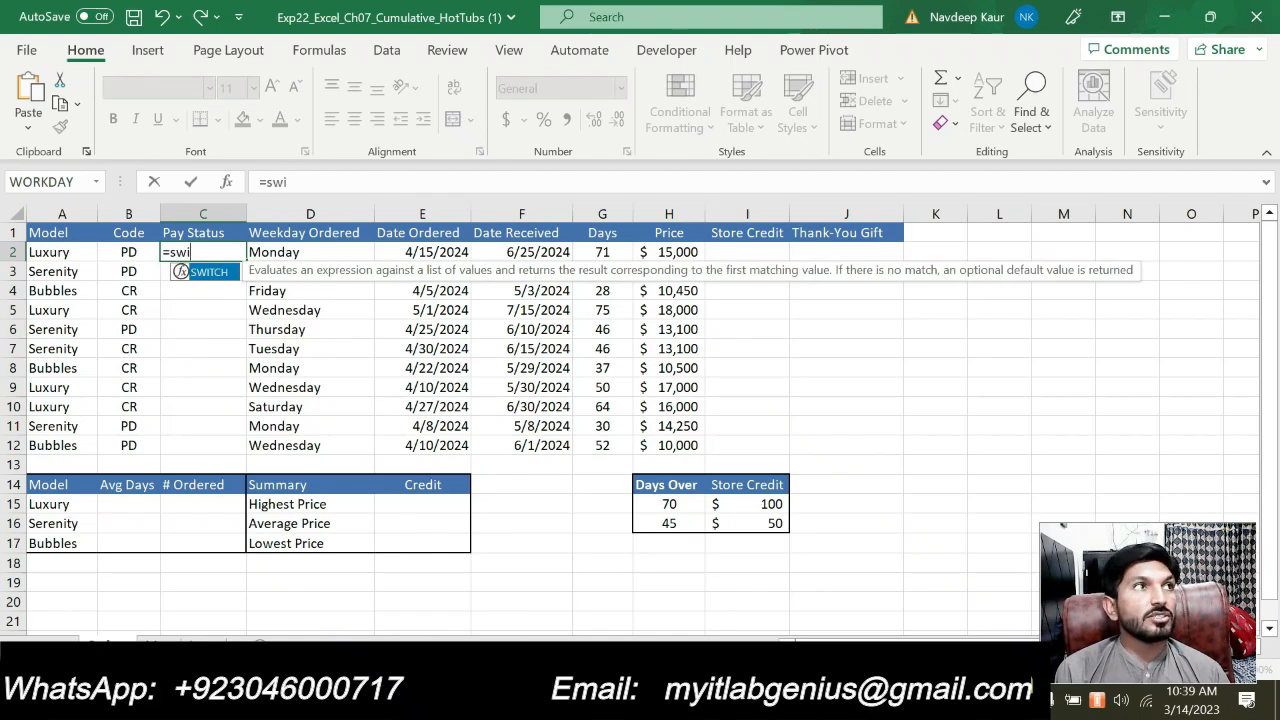
pyautogui.press('Tab')
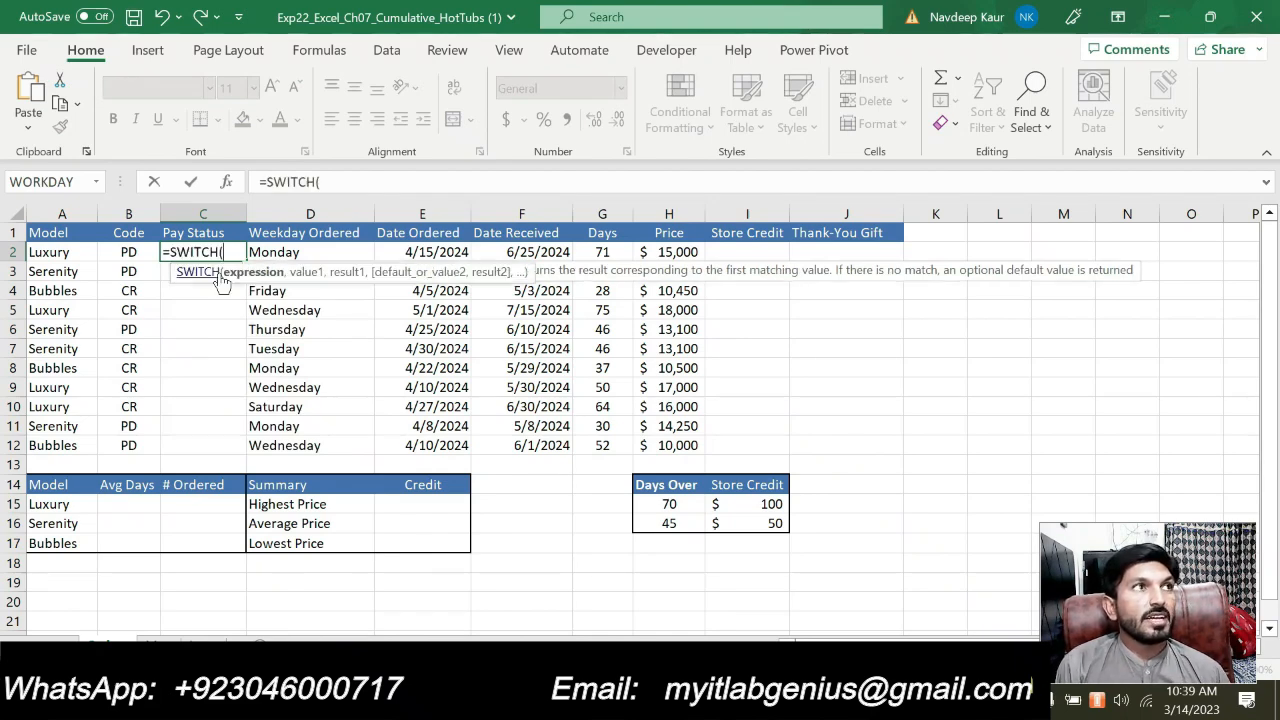
pyautogui.click(228, 184)
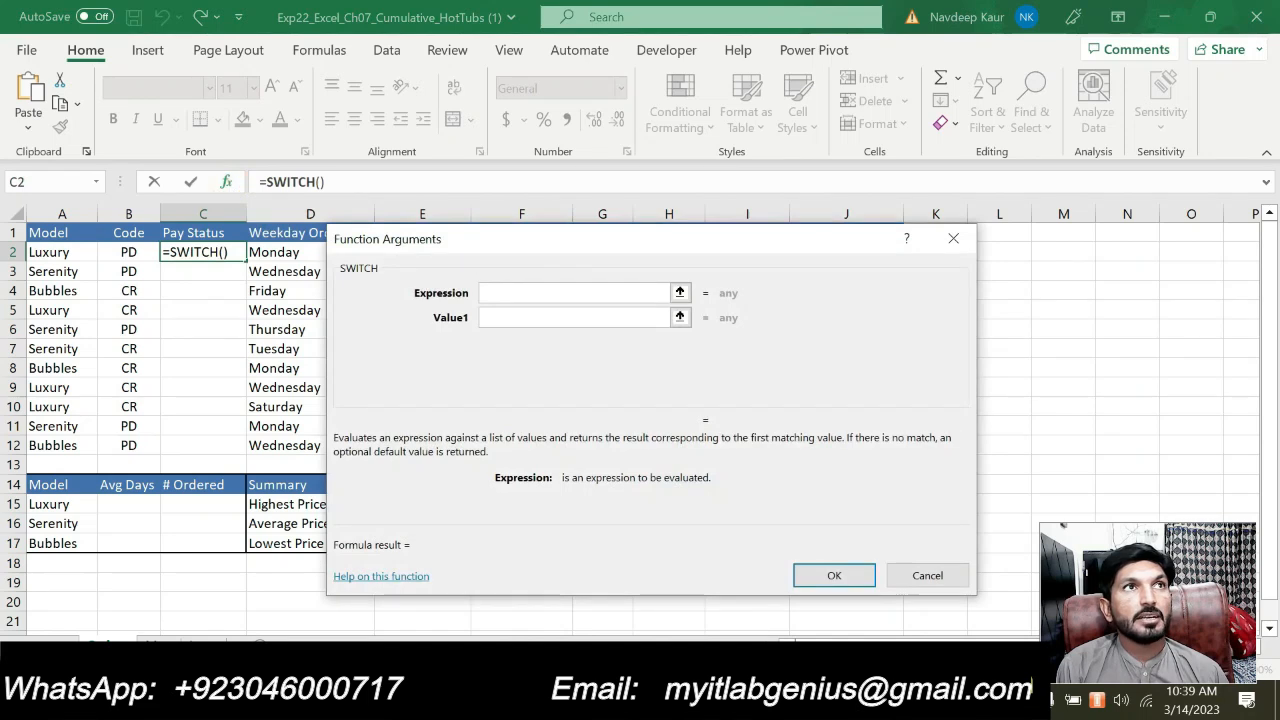
pyautogui.moveTo(583, 252); pyautogui.dragTo(666, 220)
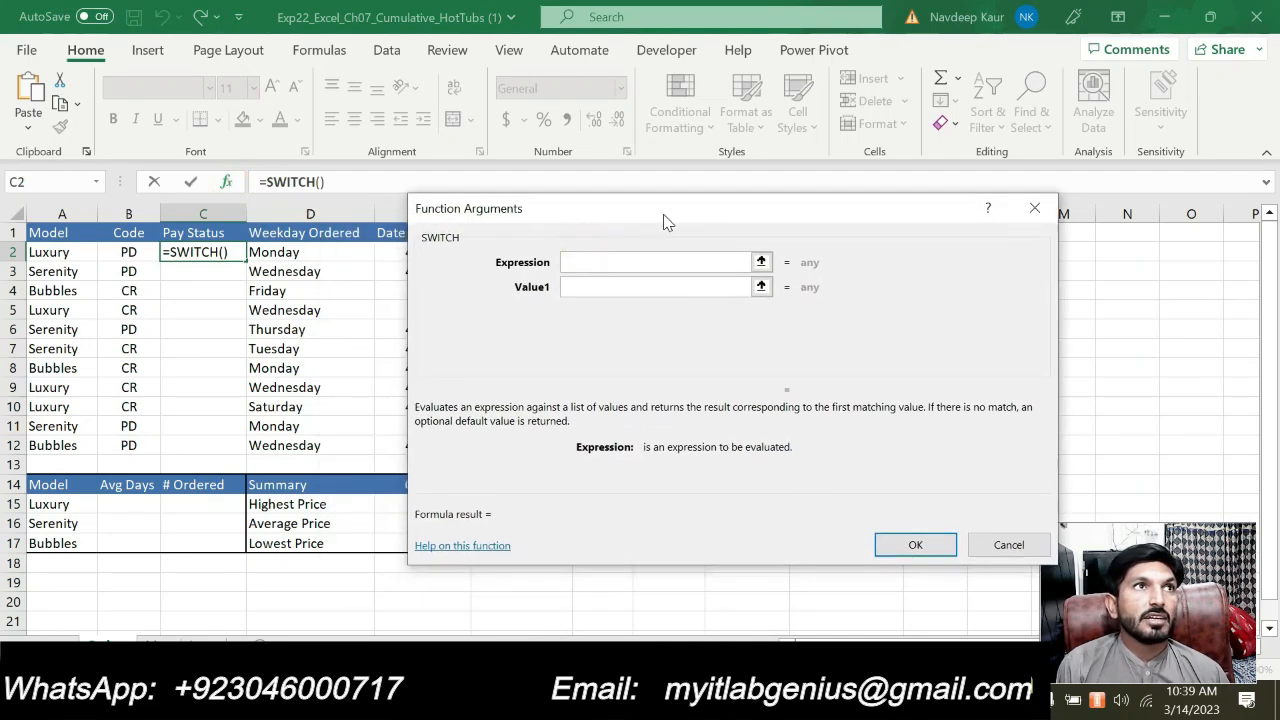
pyautogui.click(128, 251)
# - Set the SWITCH function's Value1 argument to the text string "PD"
pyautogui.click(565, 286)
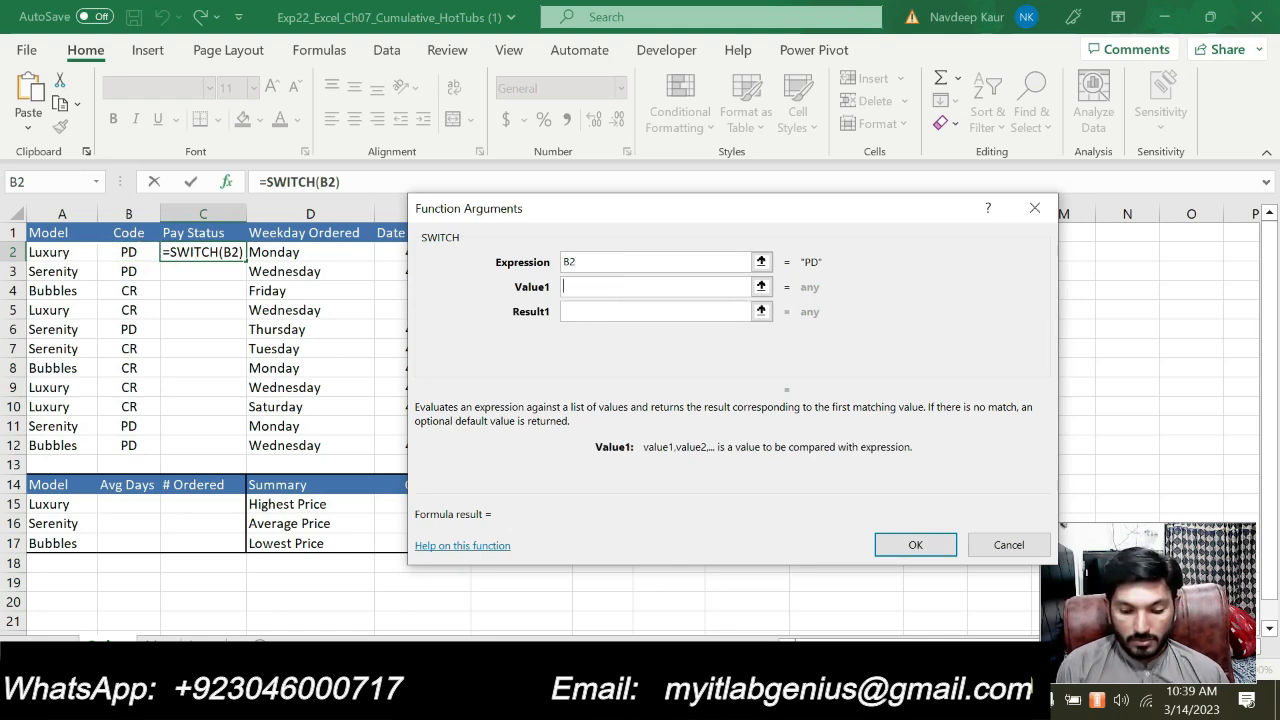
pyautogui.write('"')
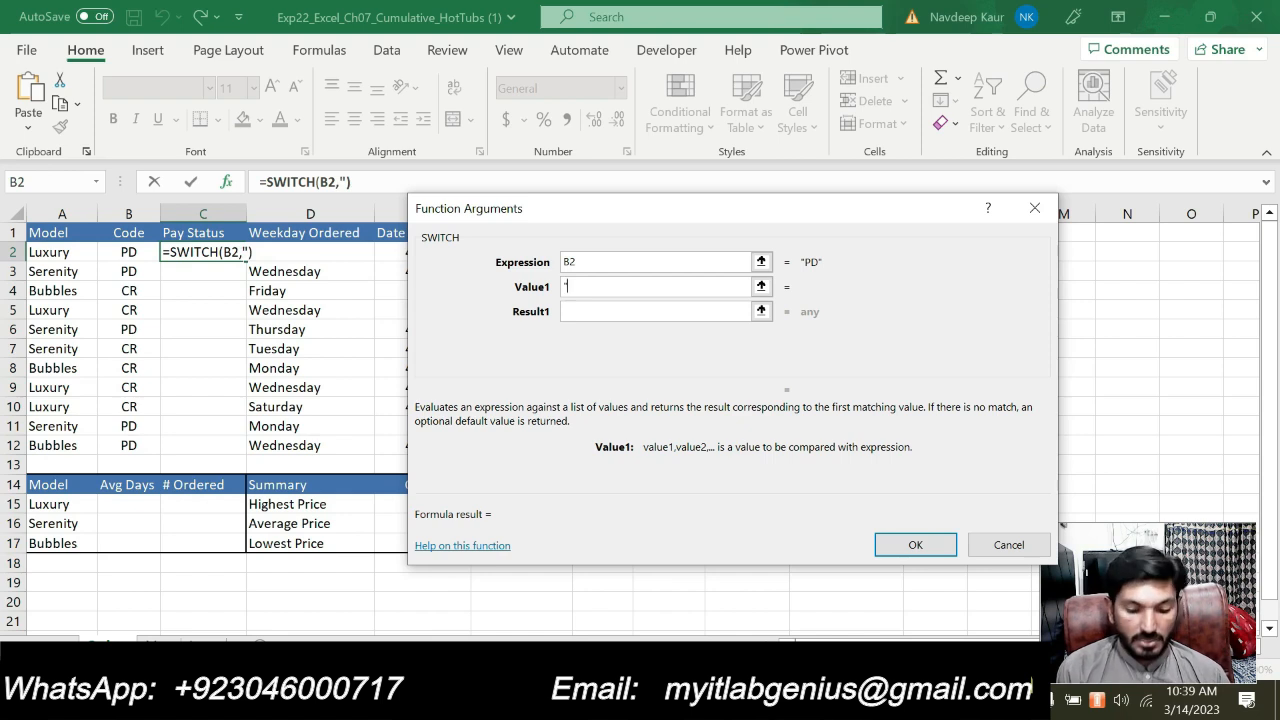
pyautogui.write('PD')
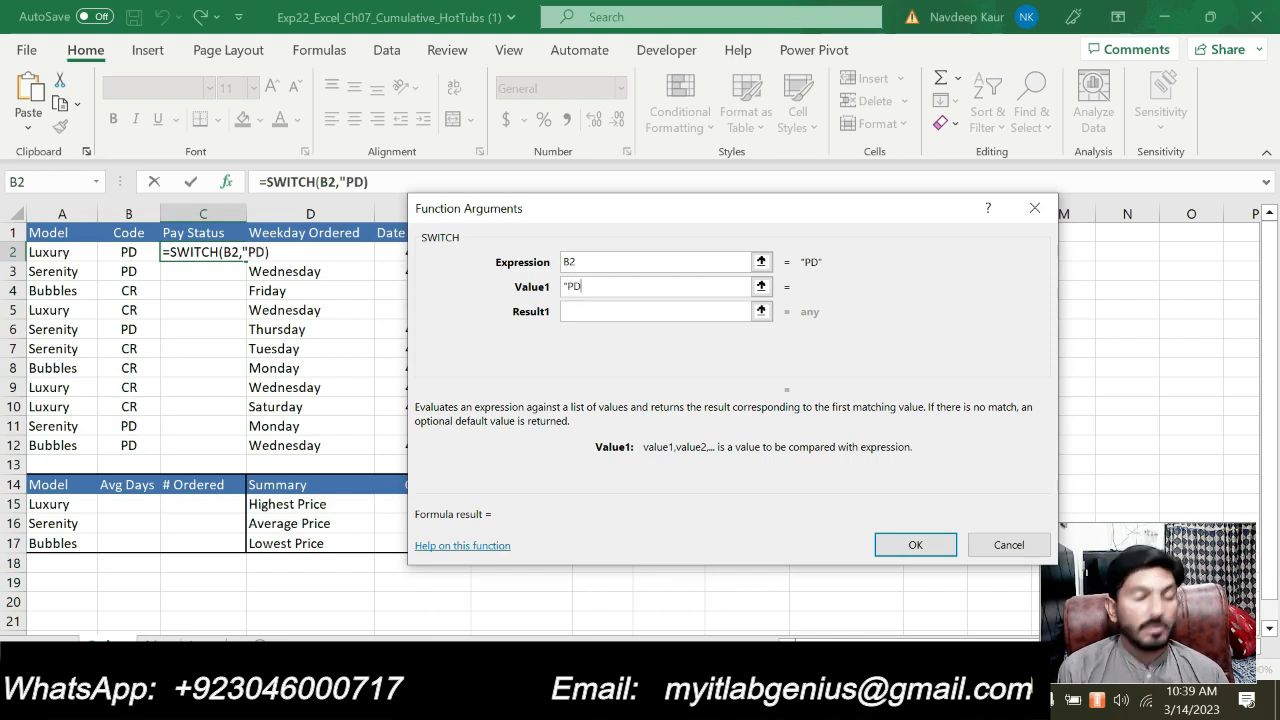
pyautogui.write('"')
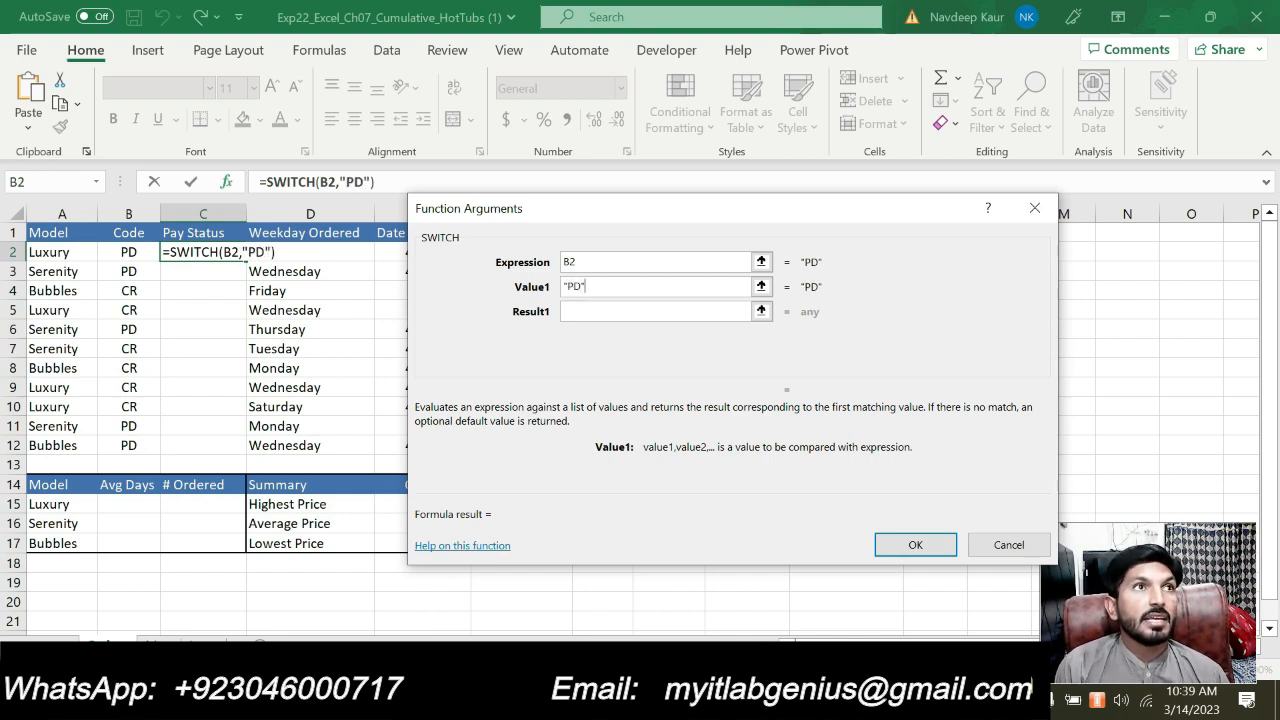
# - Set the Result1 argument to the text string "Paid in Full", checking the wording in the Word instructions
pyautogui.click(577, 313)
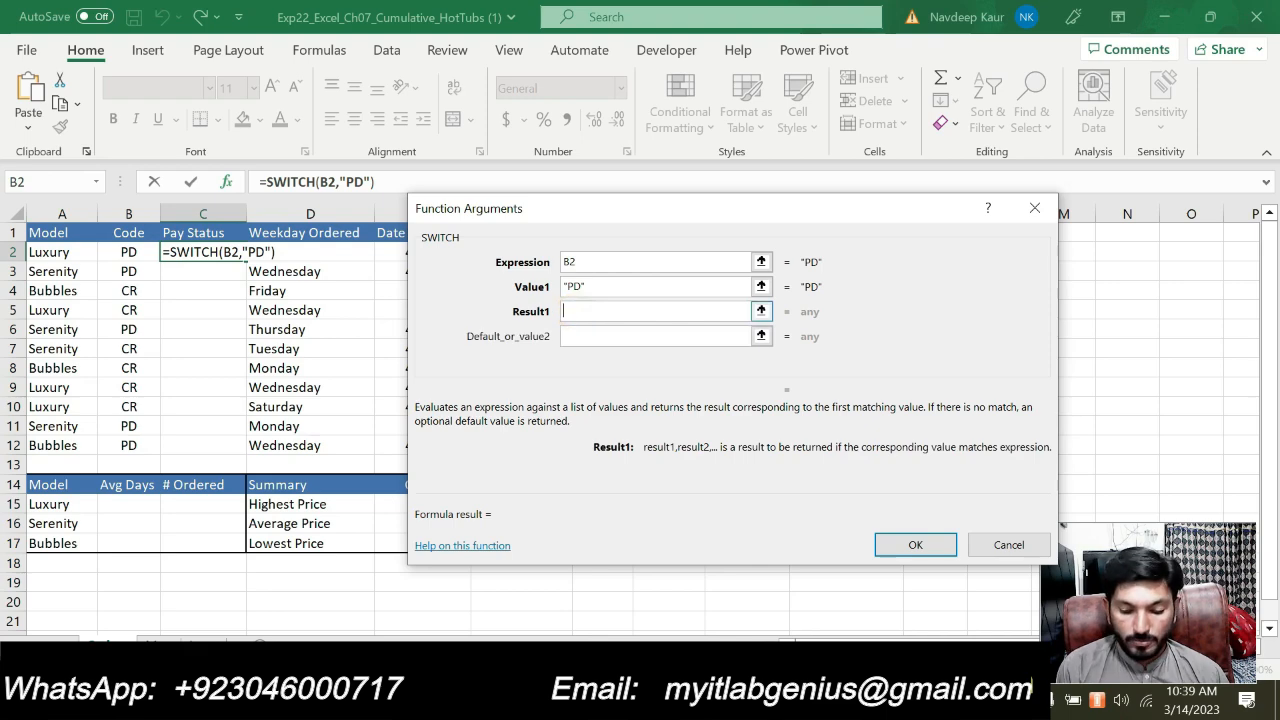
pyautogui.write('"')
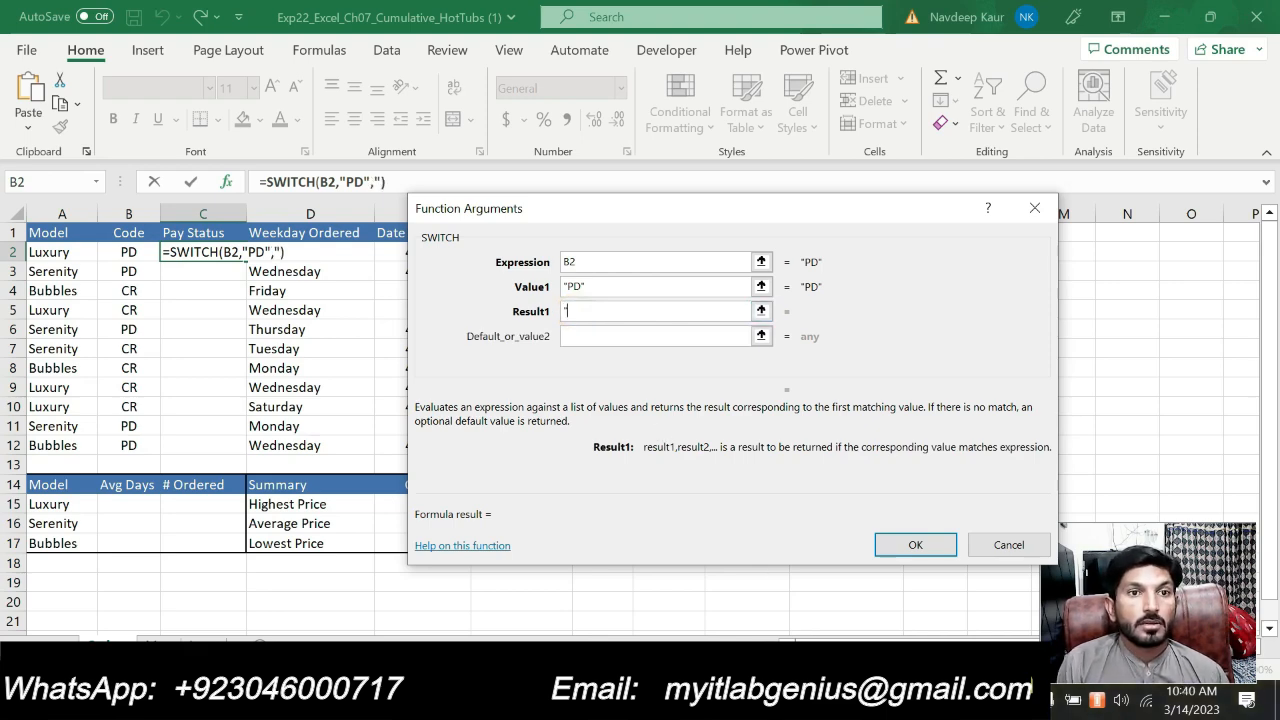
pyautogui.hotkey('alt', 'Tab')
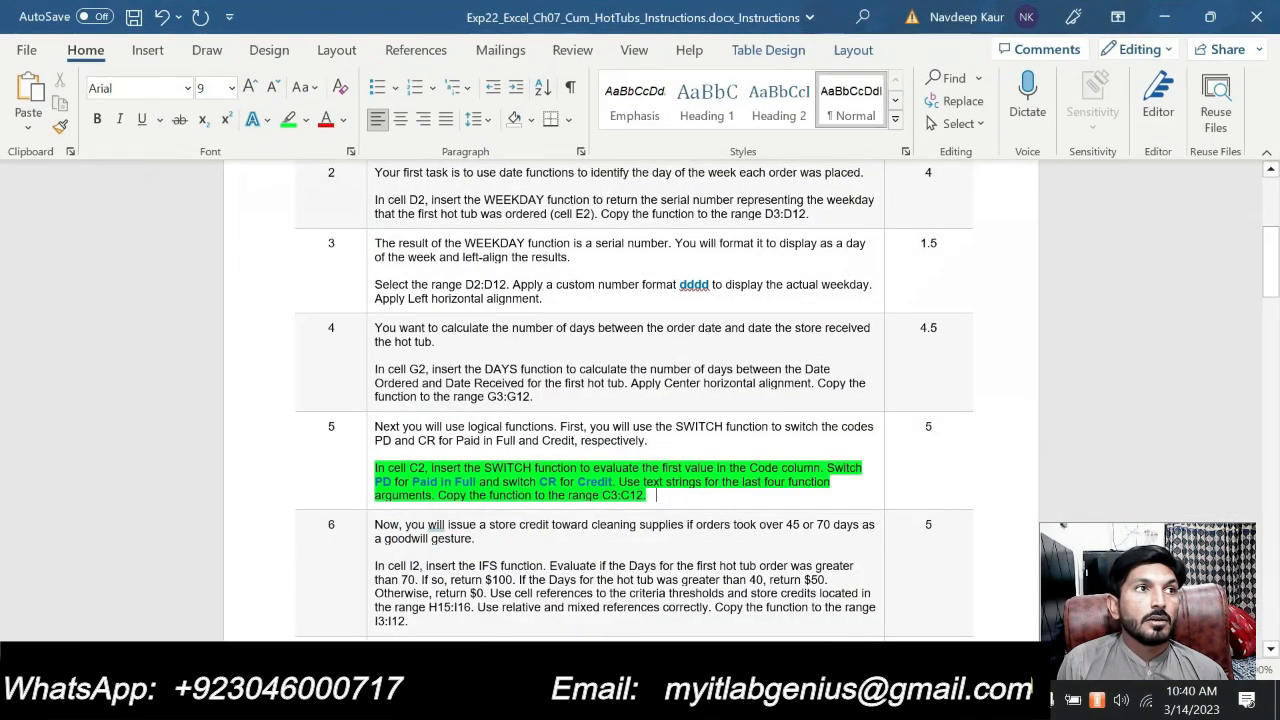
pyautogui.hotkey('alt', 'Tab')
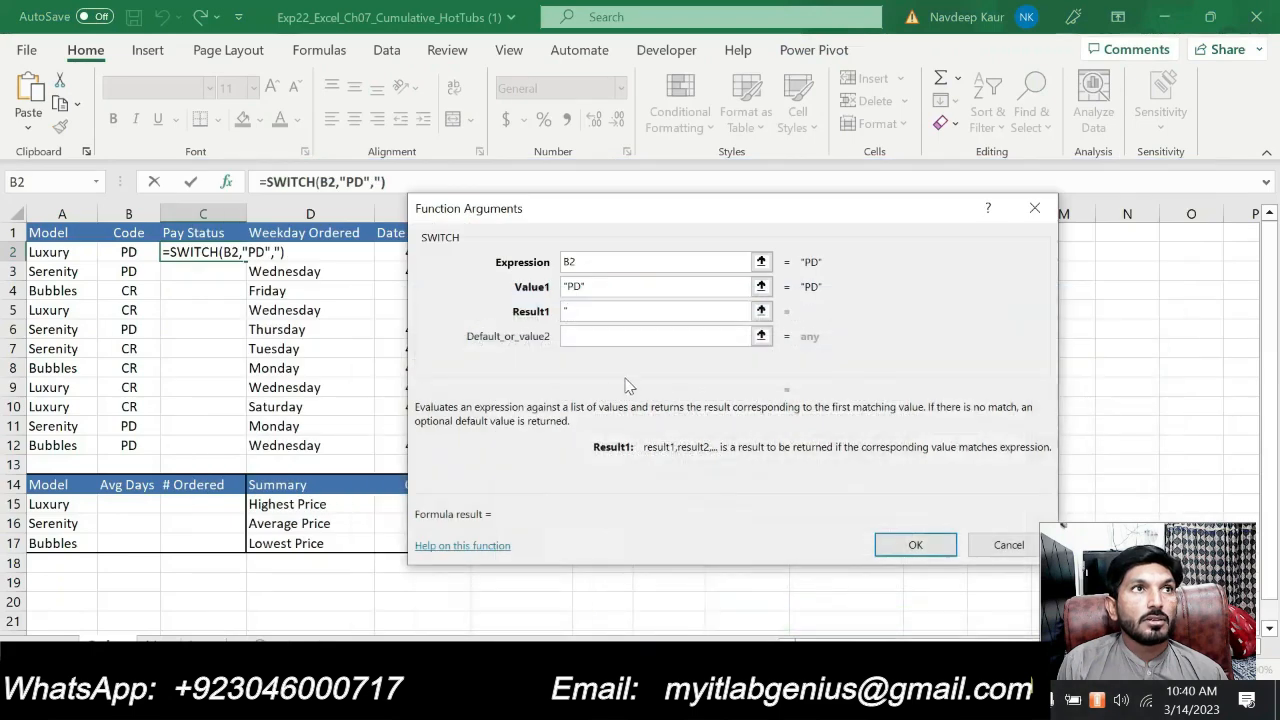
pyautogui.write('P')
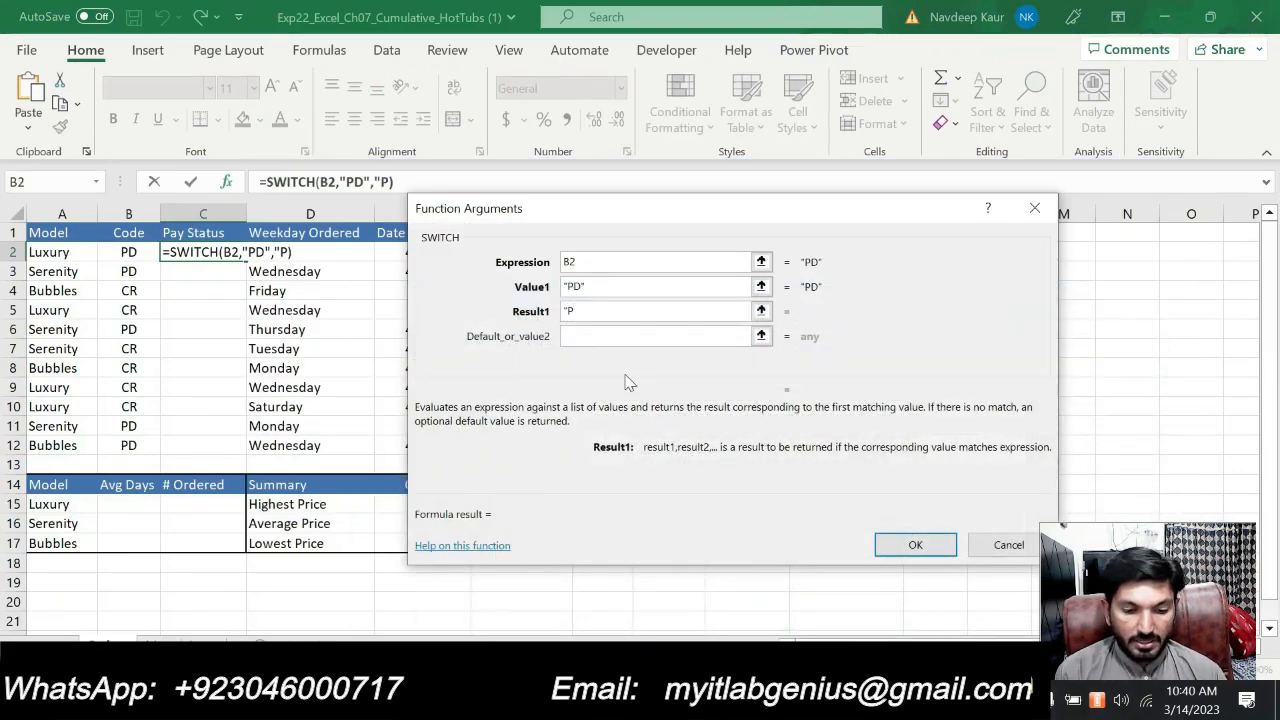
pyautogui.write('aid in F ')
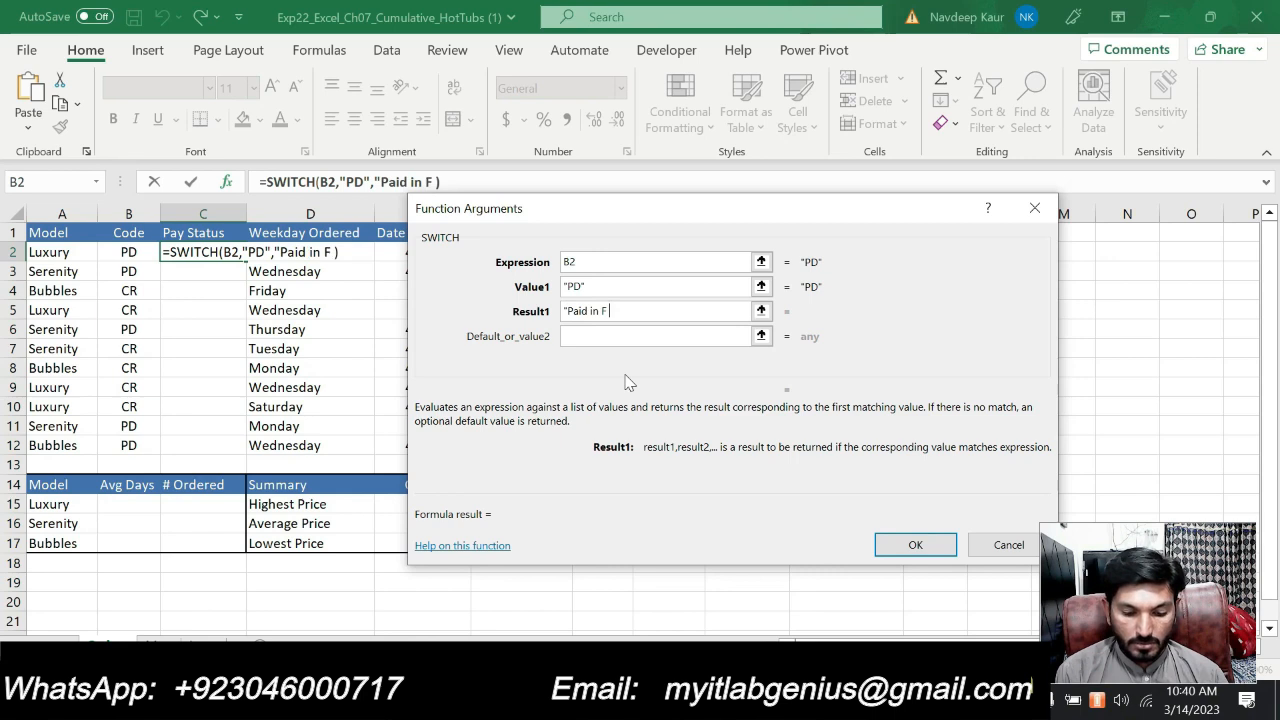
pyautogui.write('ull')
pyautogui.press('BackSpace')
pyautogui.press('BackSpace')
pyautogui.press('BackSpace')
pyautogui.press('BackSpace')
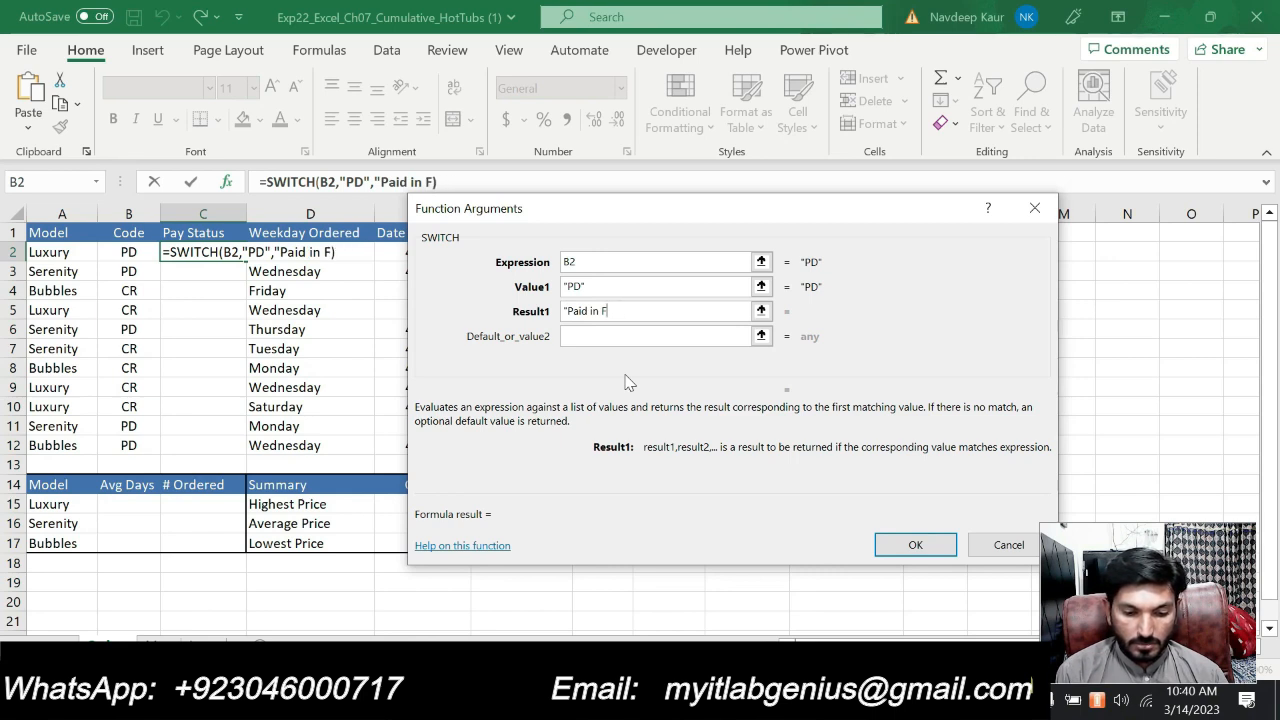
pyautogui.write('ull')
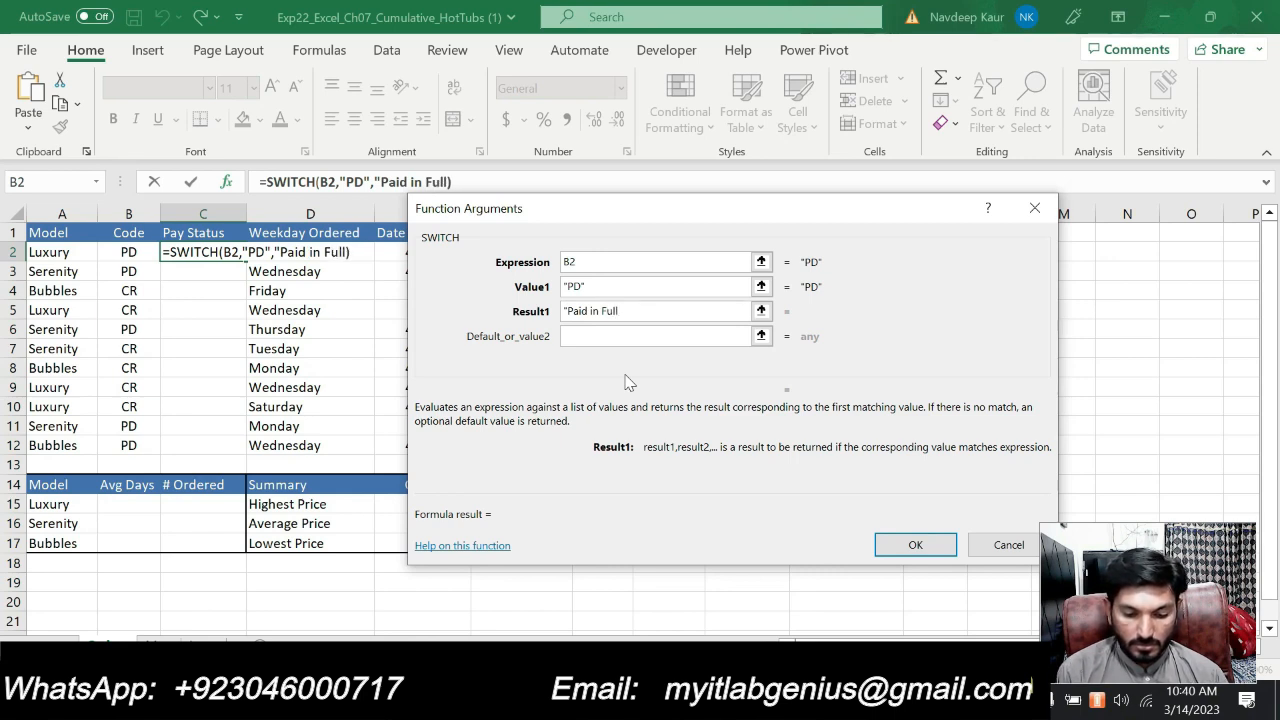
pyautogui.write('"')
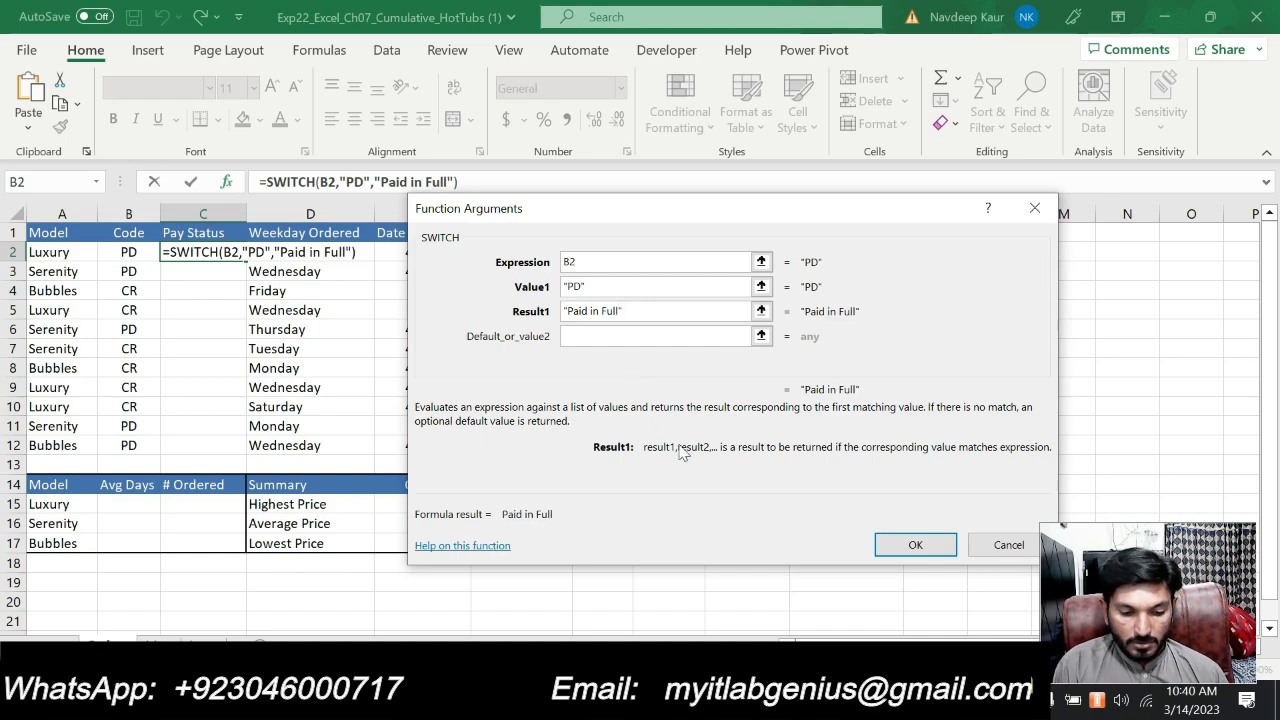
# - Check step 5 in Word for the second code, and set the Default_or_value2 argument to "CR" in Excel
pyautogui.hotkey('alt', 'Tab')
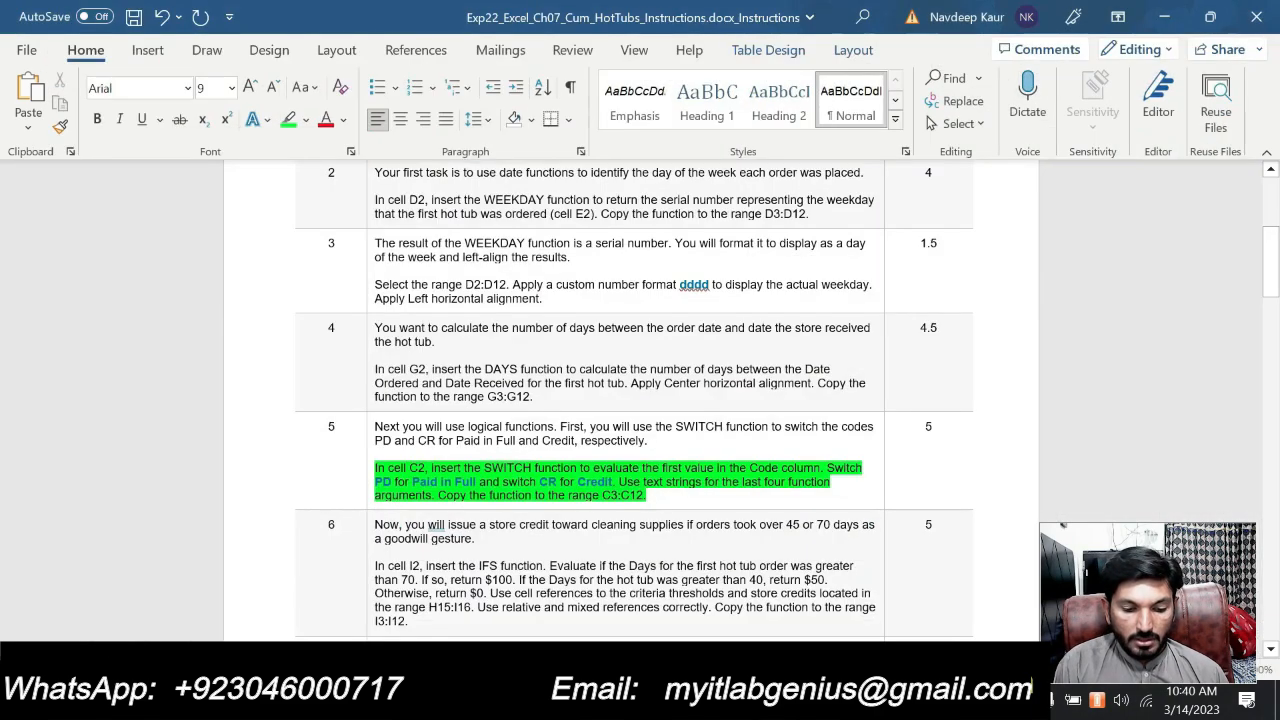
pyautogui.hotkey('alt', 'Tab')
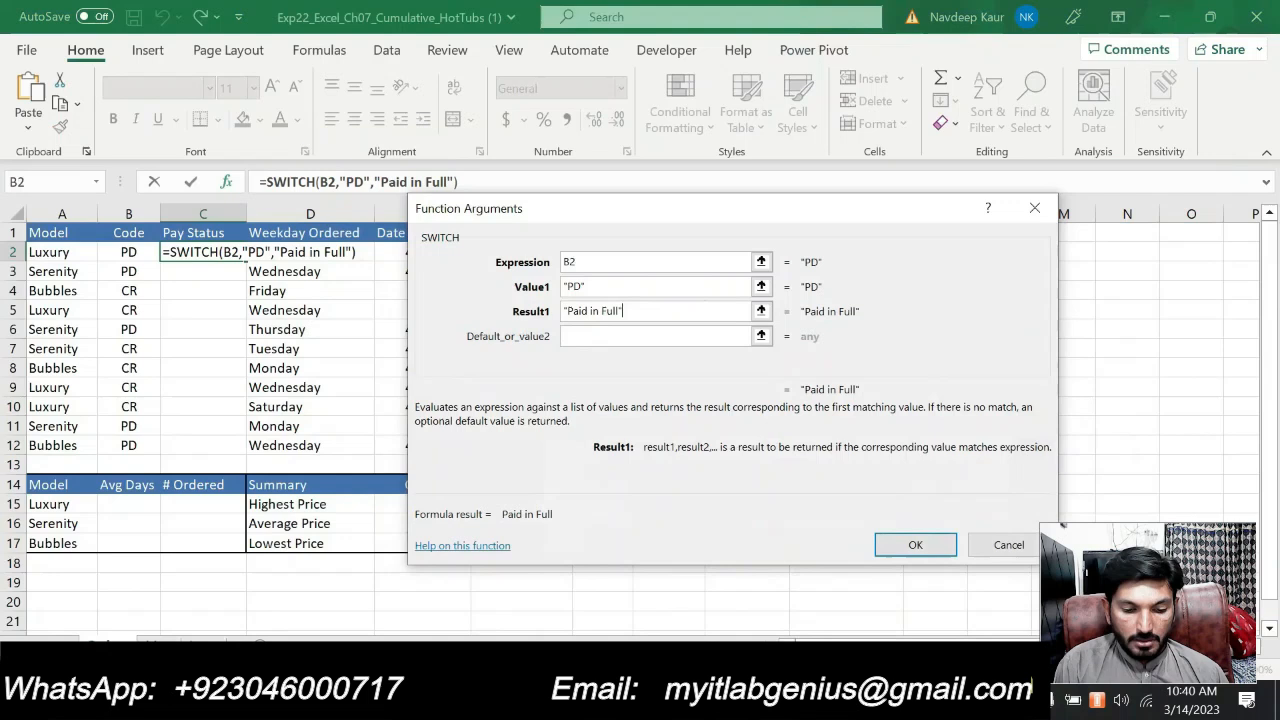
pyautogui.click(596, 342)
pyautogui.write('"')
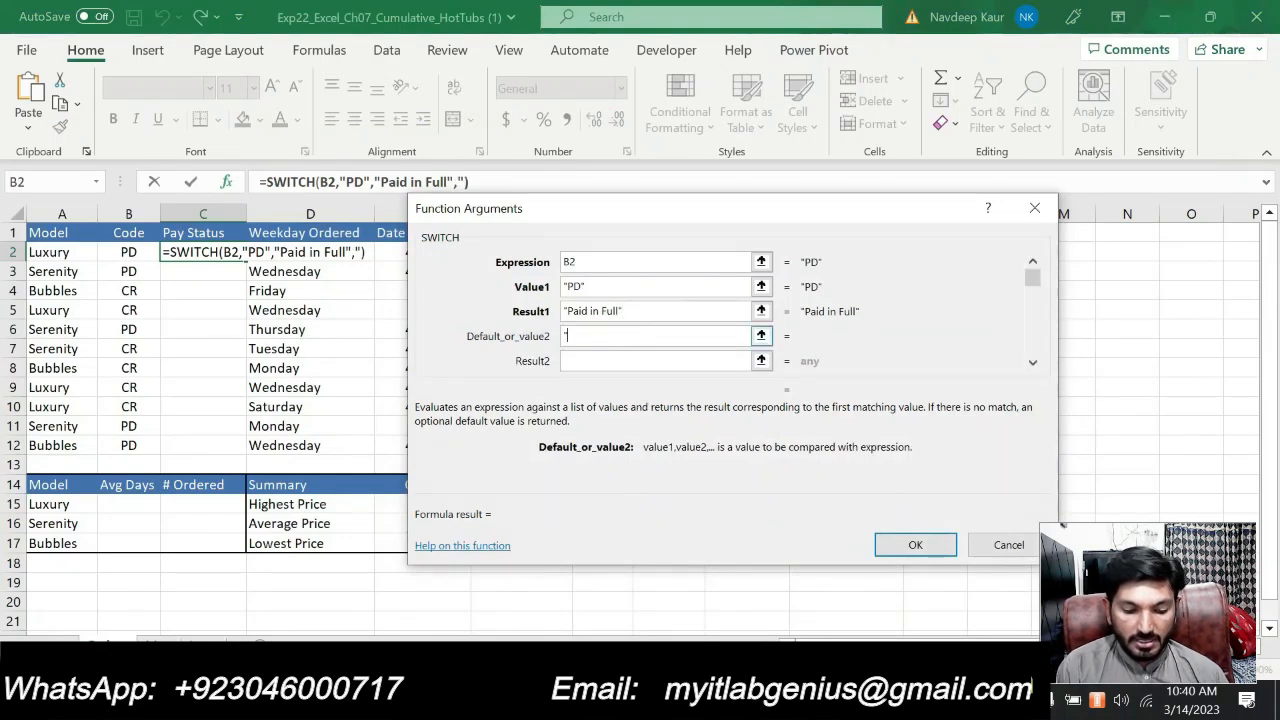
pyautogui.write('CR"')
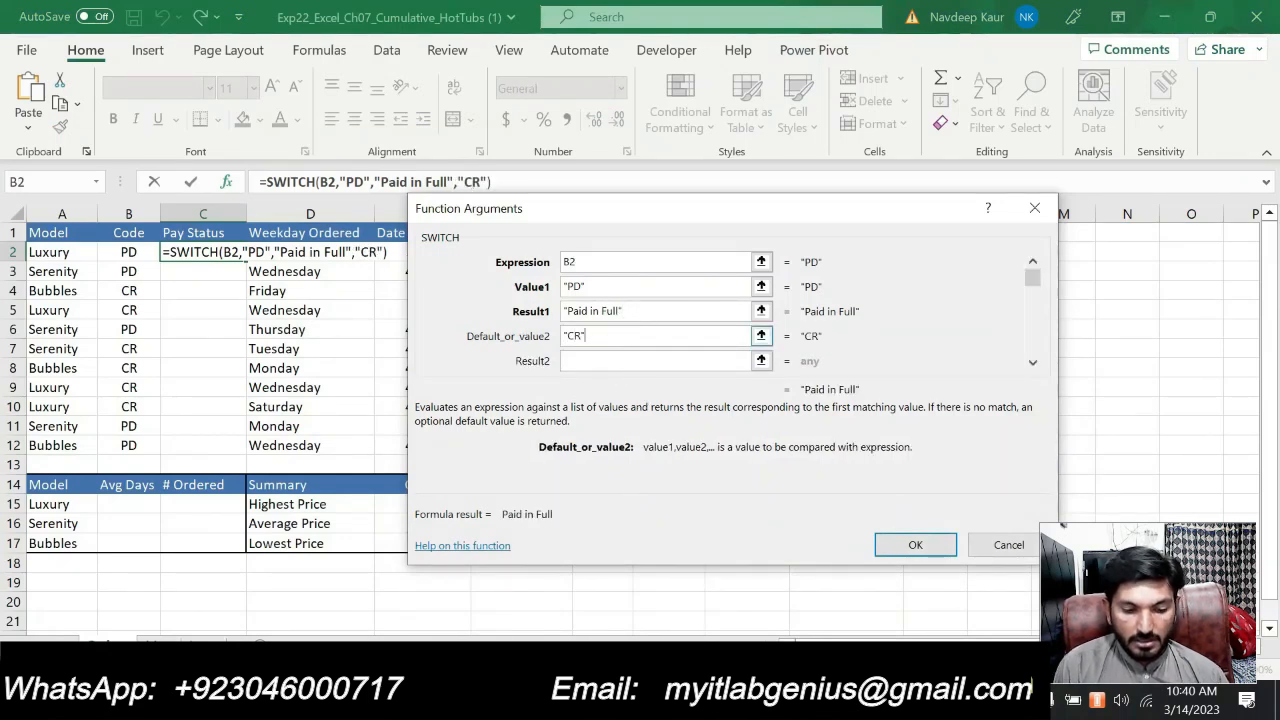
# - Complete the SWITCH function with "Credit" as Result2, and copy the formula from C2 down to C3:C12
pyautogui.click(596, 360)
pyautogui.write('"')
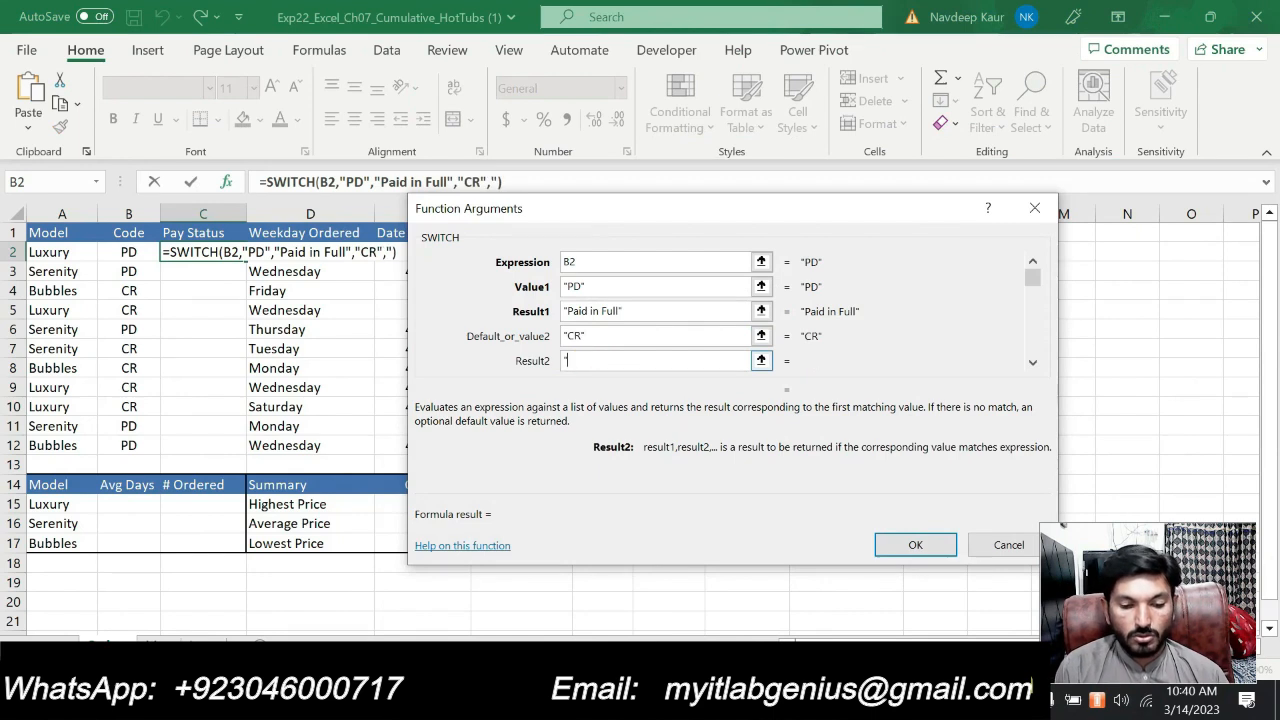
pyautogui.write('Cr')
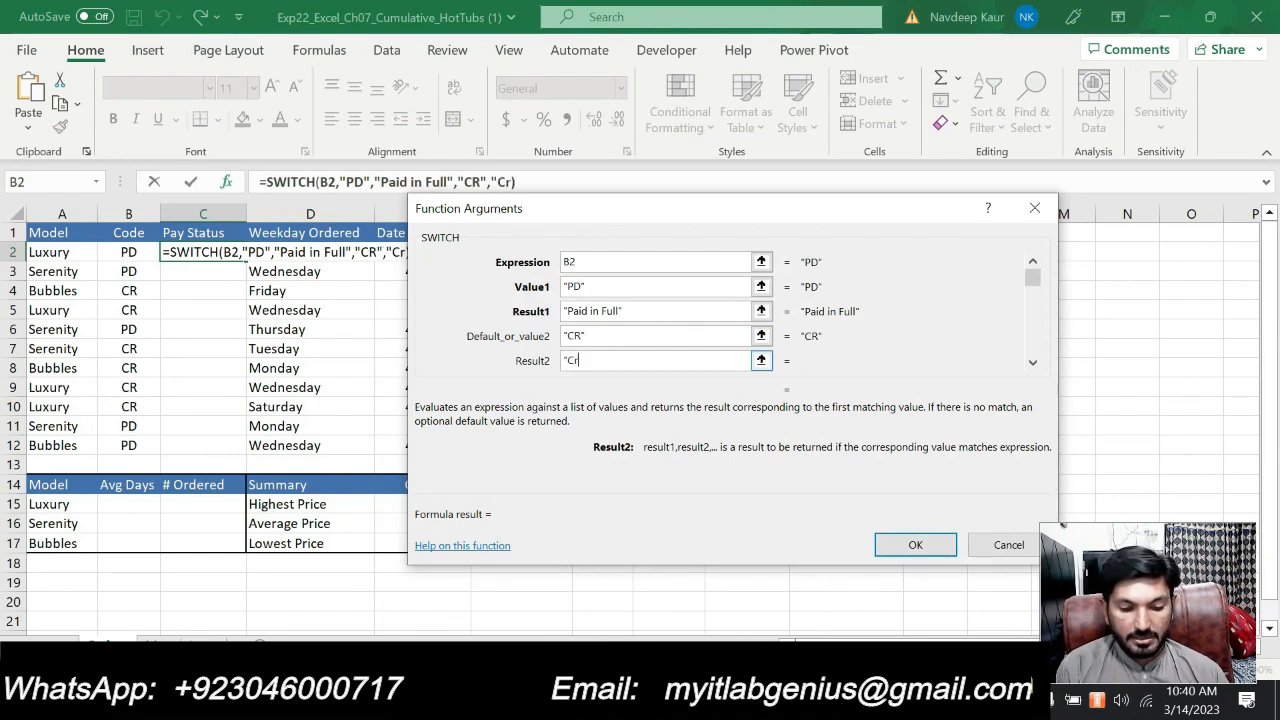
pyautogui.write('edit"')
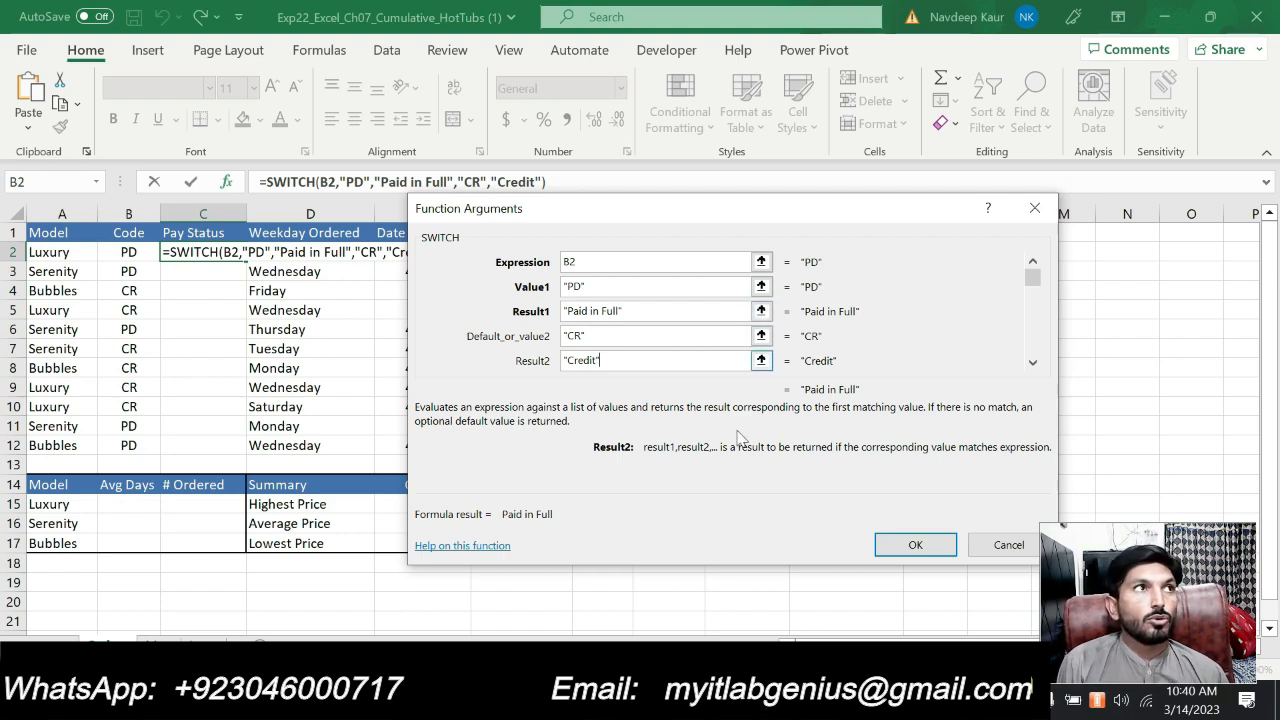
pyautogui.click(914, 547)
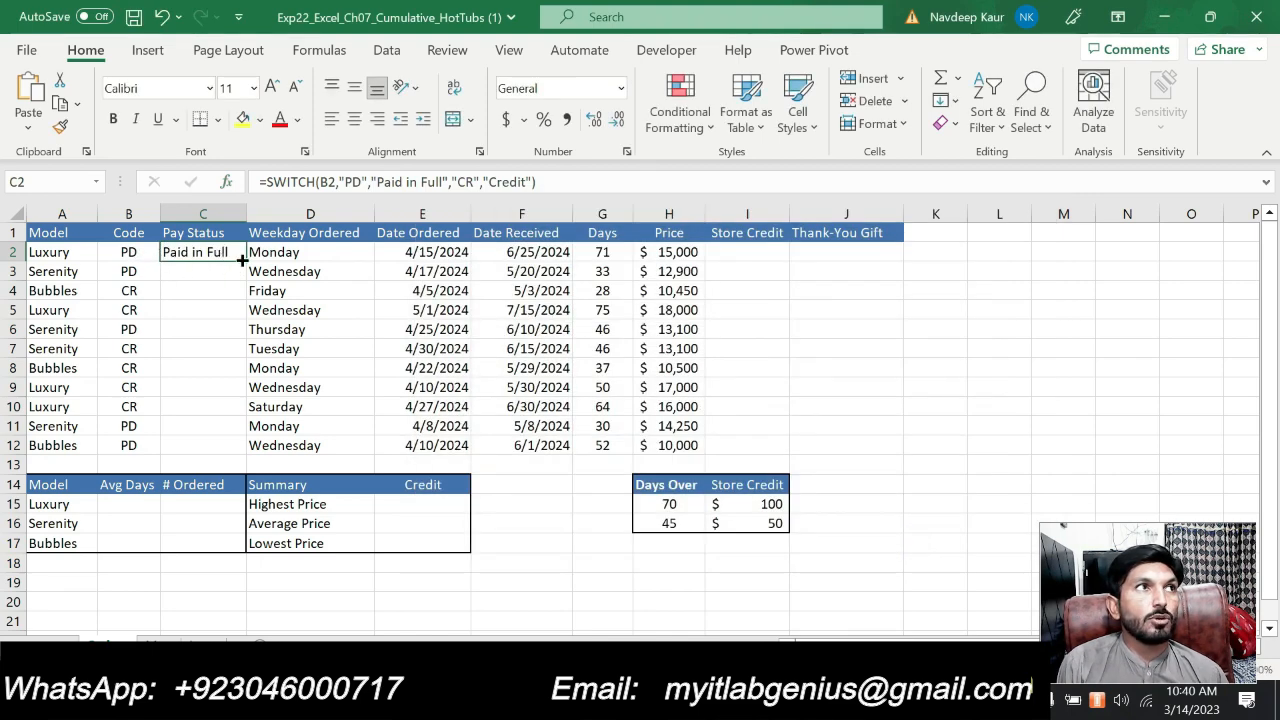
pyautogui.moveTo(242, 261); pyautogui.dragTo(241, 456)
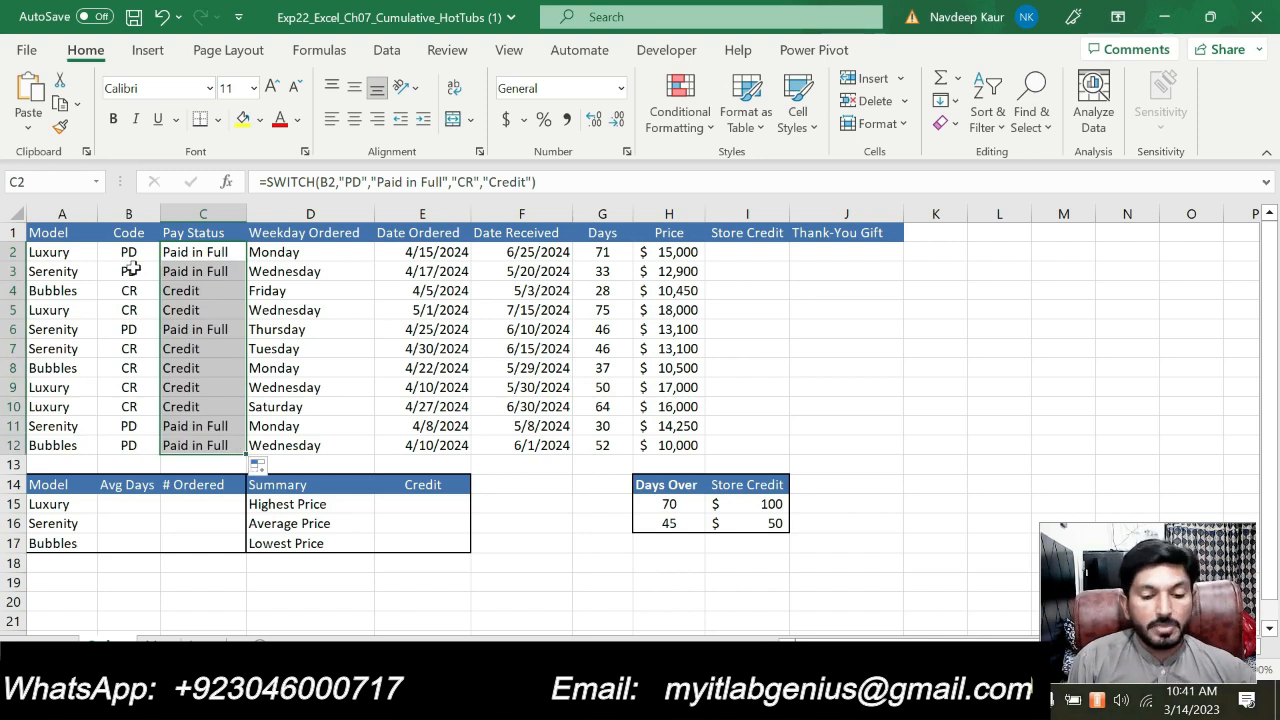
# - Check the Pay Status results in column C against the codes in column B for several rows
pyautogui.click(205, 271)
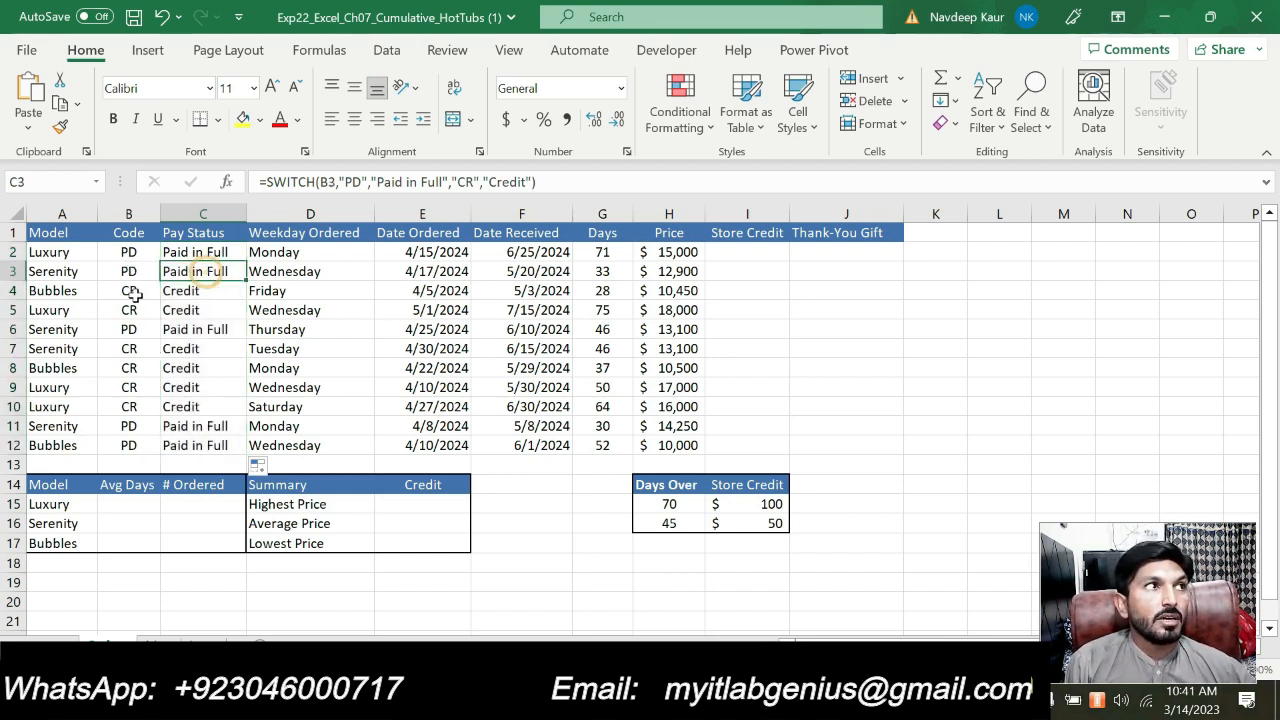
pyautogui.click(183, 290)
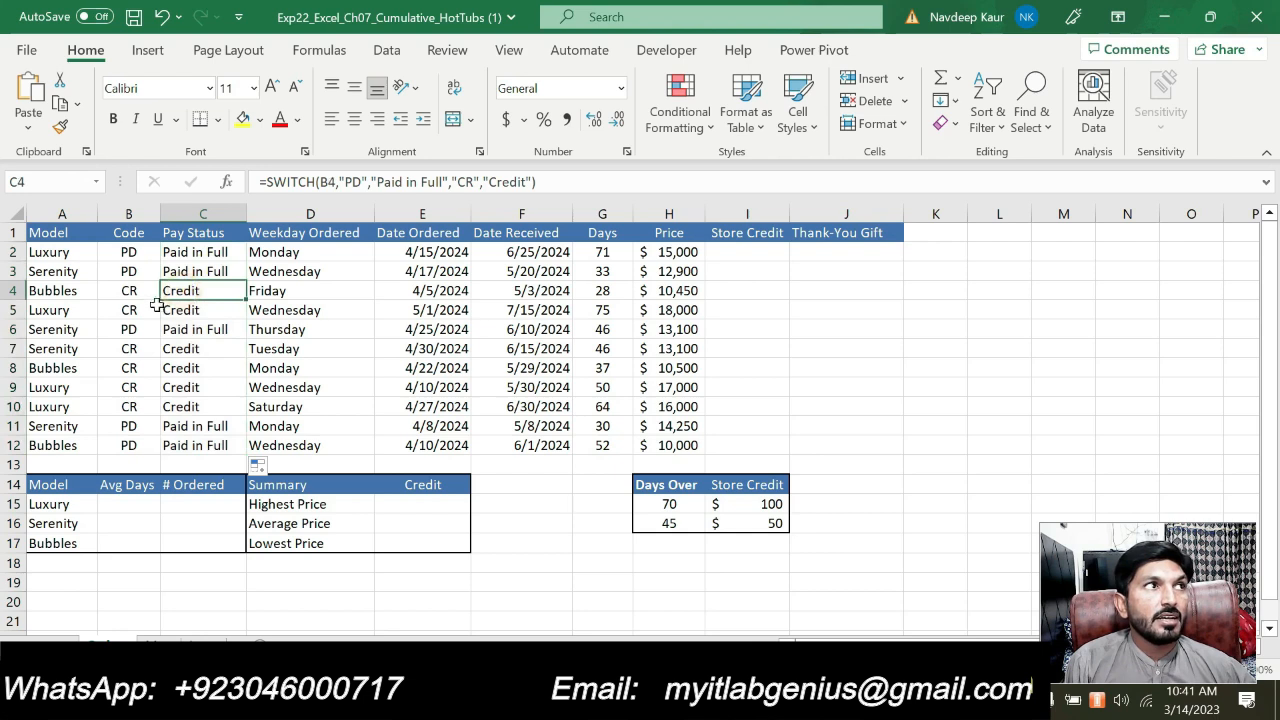
pyautogui.click(140, 290)
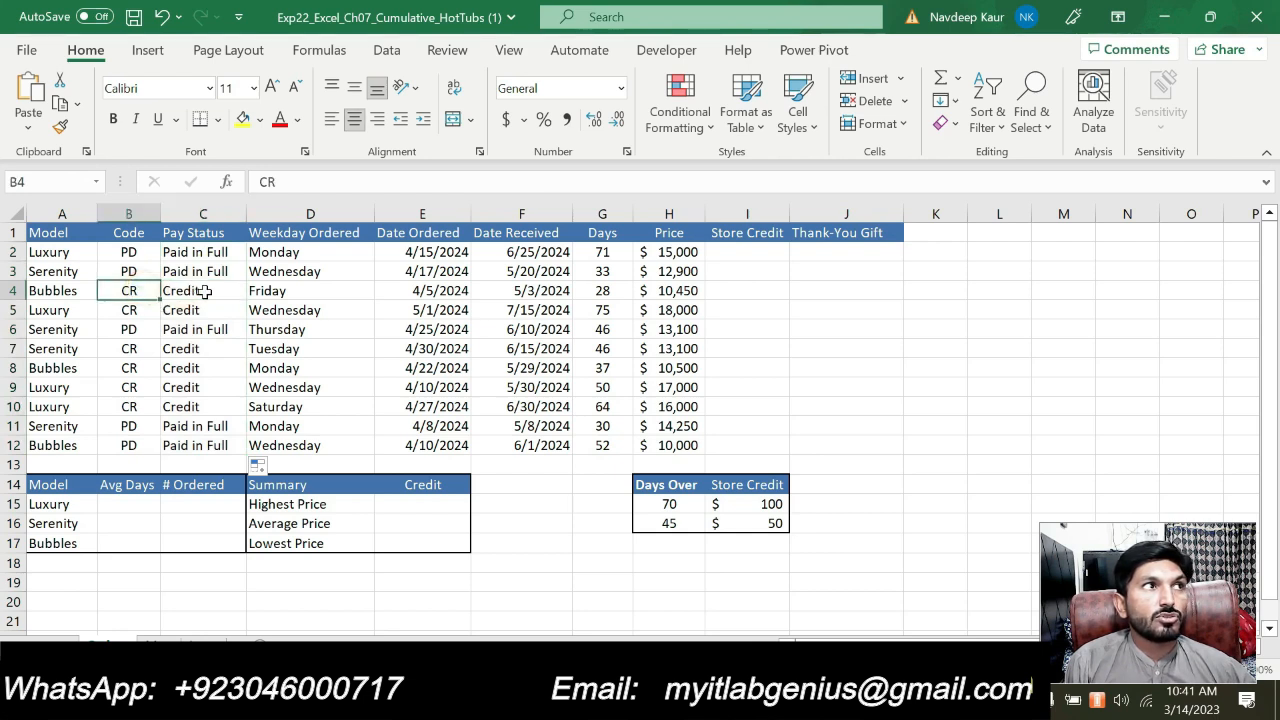
pyautogui.click(203, 290)
pyautogui.click(135, 329)
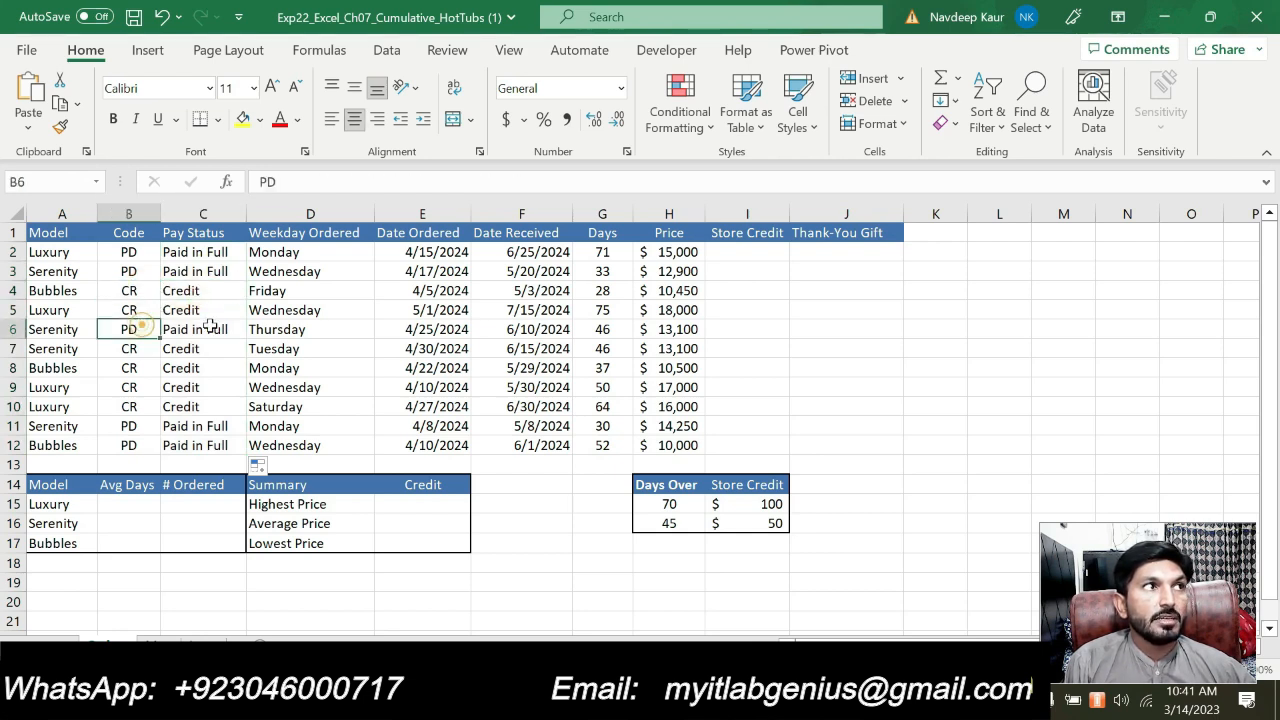
pyautogui.click(205, 330)
pyautogui.click(180, 348)
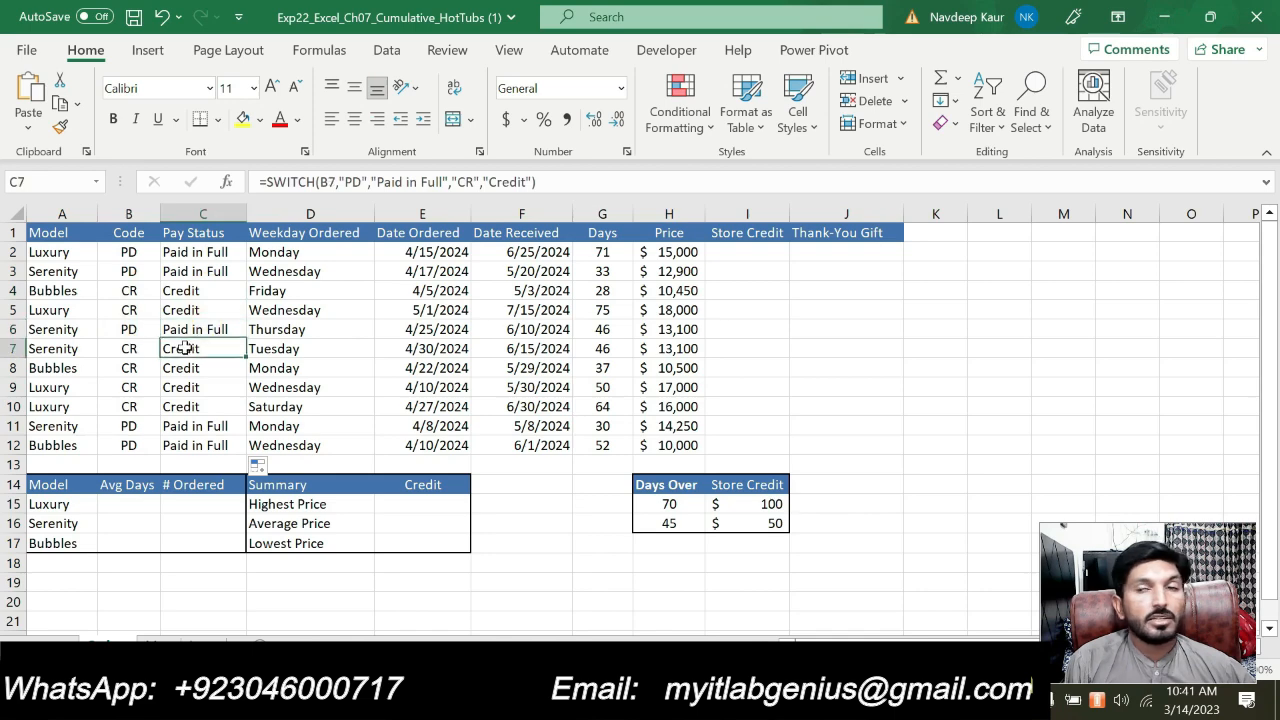
# - Switch to the Word instructions and remove the green highlight from step 5's SWITCH paragraph
pyautogui.hotkey('alt', 'Tab')
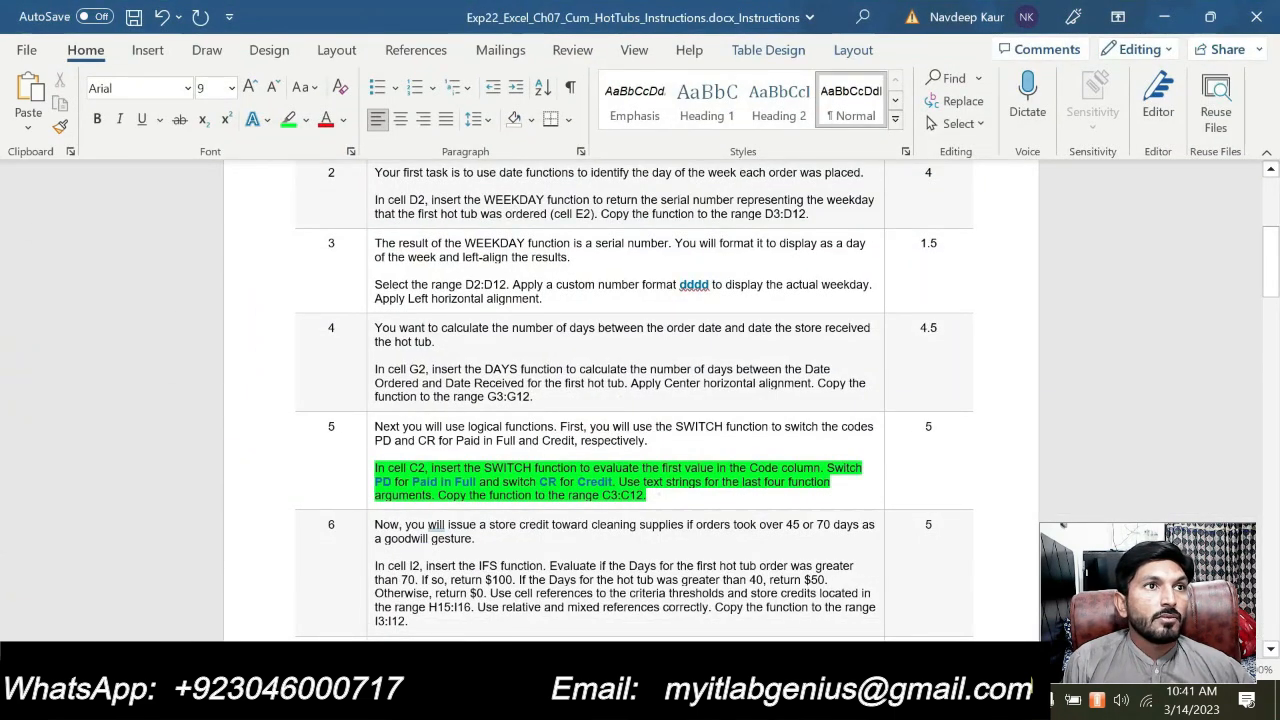
pyautogui.moveTo(652, 495)
pyautogui.mouseDown()
pyautogui.moveTo(380, 482)
pyautogui.moveTo(430, 467)
pyautogui.moveTo(381, 454)
pyautogui.mouseUp()
pyautogui.click(453, 428)
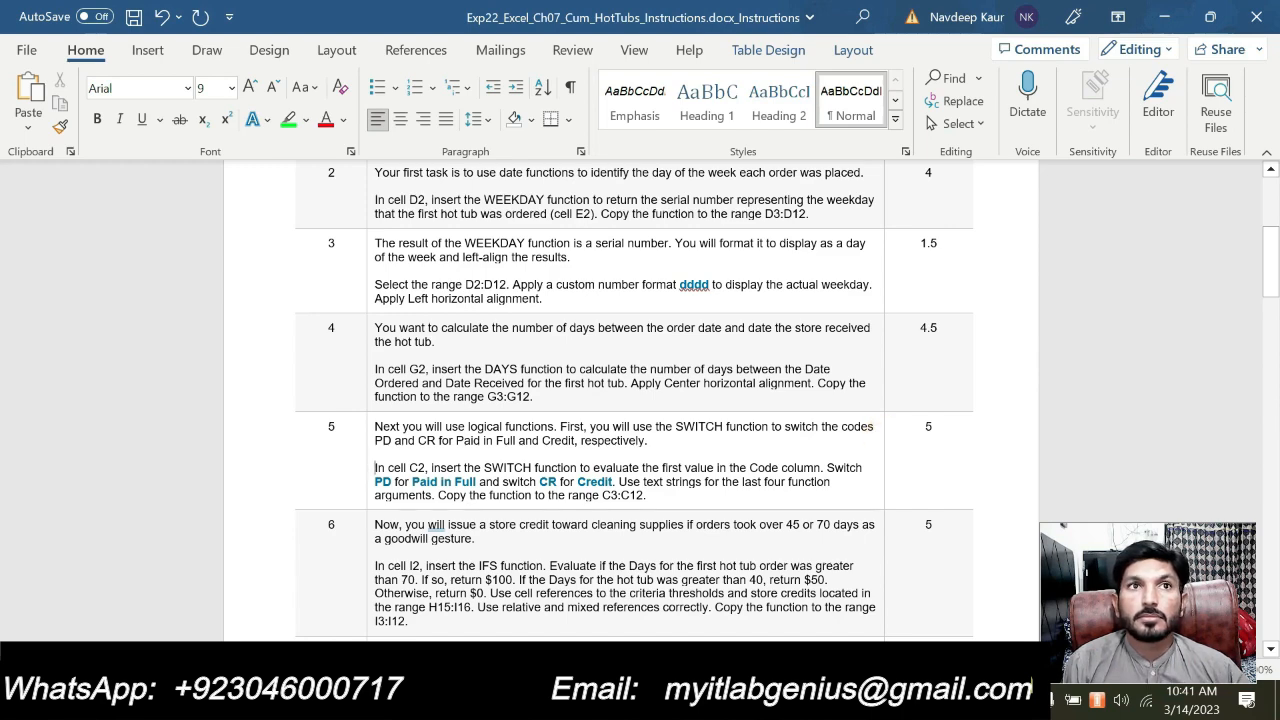
# - Review step 6 in the Word instructions and highlight its IFS function paragraph in green
pyautogui.click(611, 533)
pyautogui.press('Down')
pyautogui.press('Down')
pyautogui.press('Down')
pyautogui.press('Down')
pyautogui.press('Down')
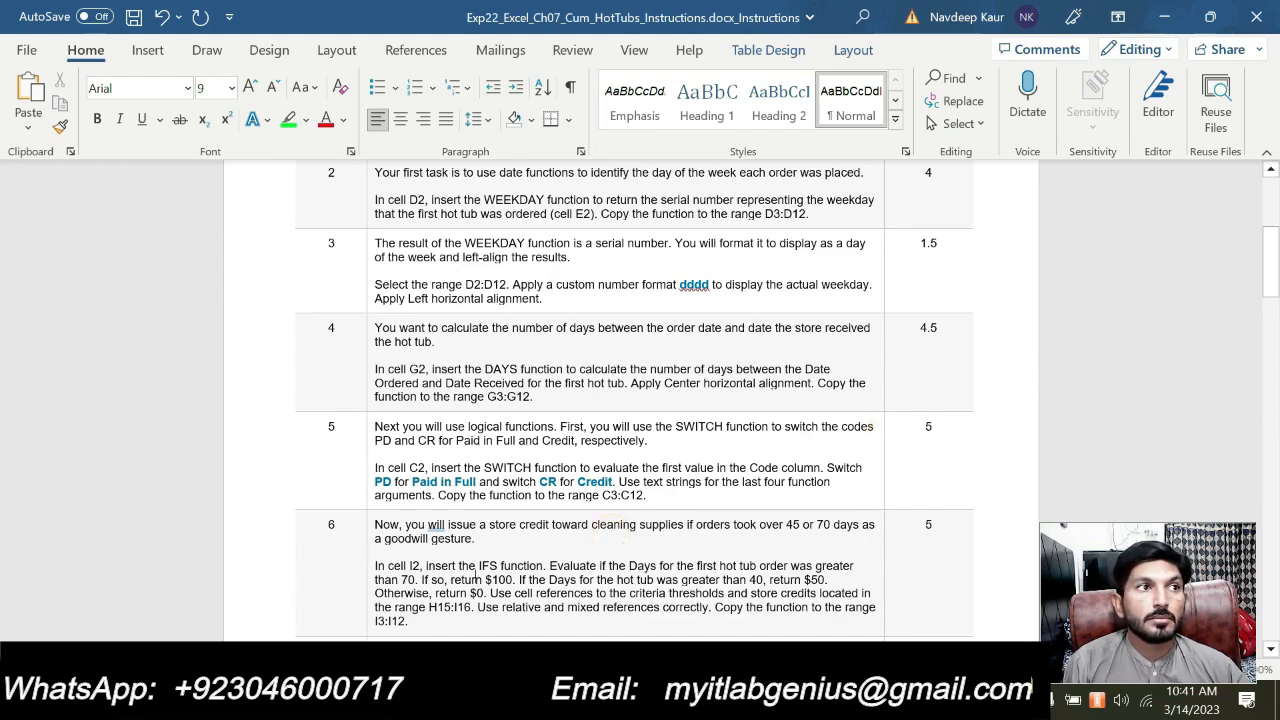
pyautogui.scroll(-2, 611, 533)
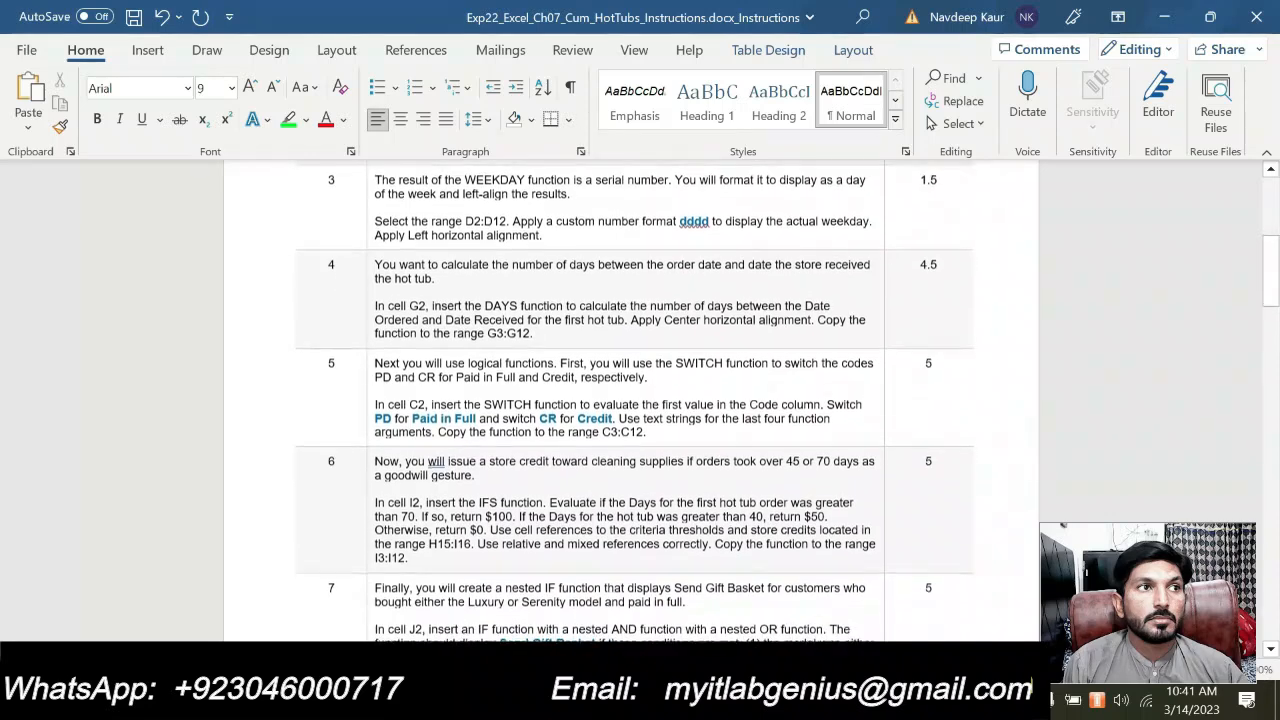
pyautogui.scroll(-7, 611, 533)
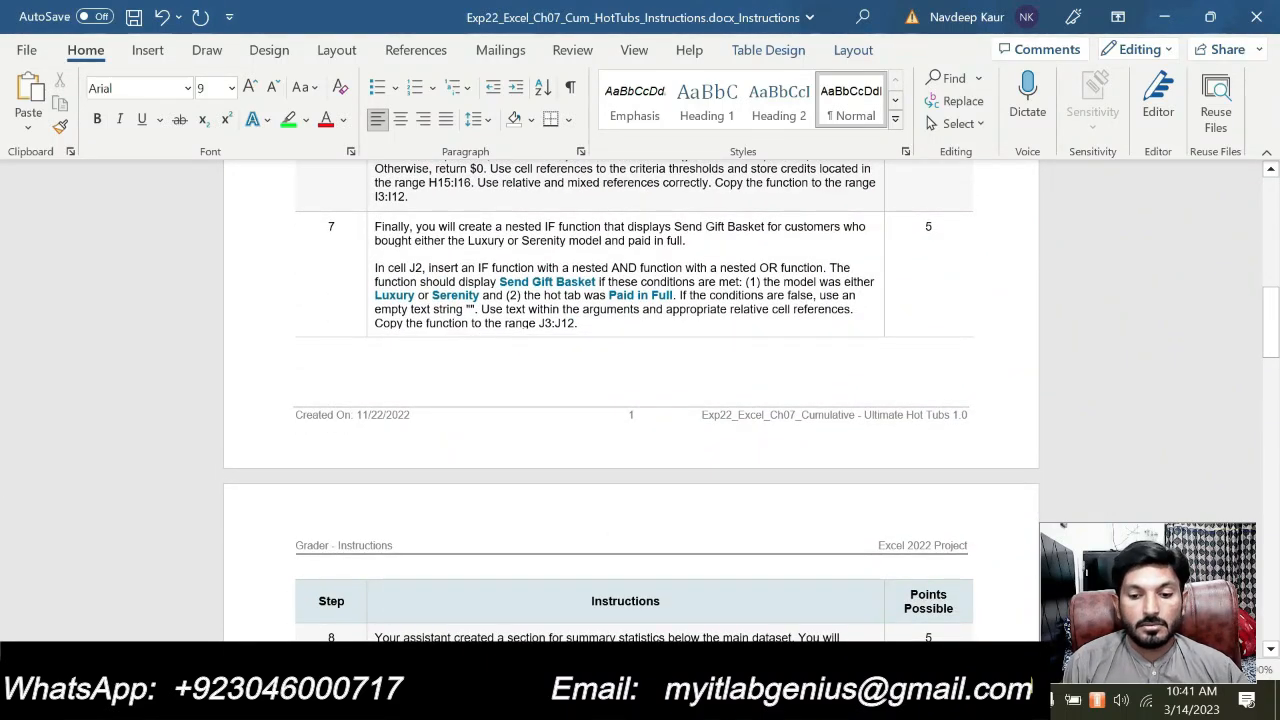
pyautogui.moveTo(1270, 322); pyautogui.dragTo(1270, 302)
pyautogui.moveTo(465, 343); pyautogui.dragTo(375, 283)
pyautogui.click(451, 254)
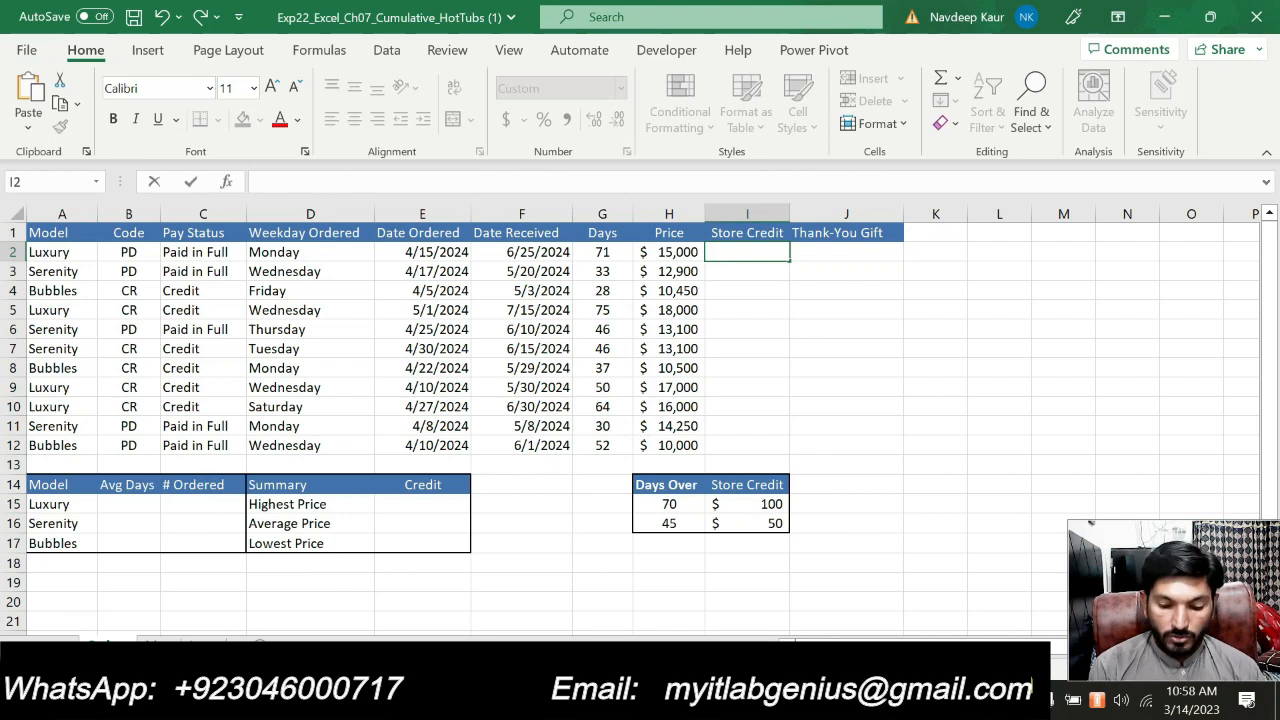
# - Start an IFS function in cell I2 of the Excel workbook and open its function arguments
pyautogui.write('=if')
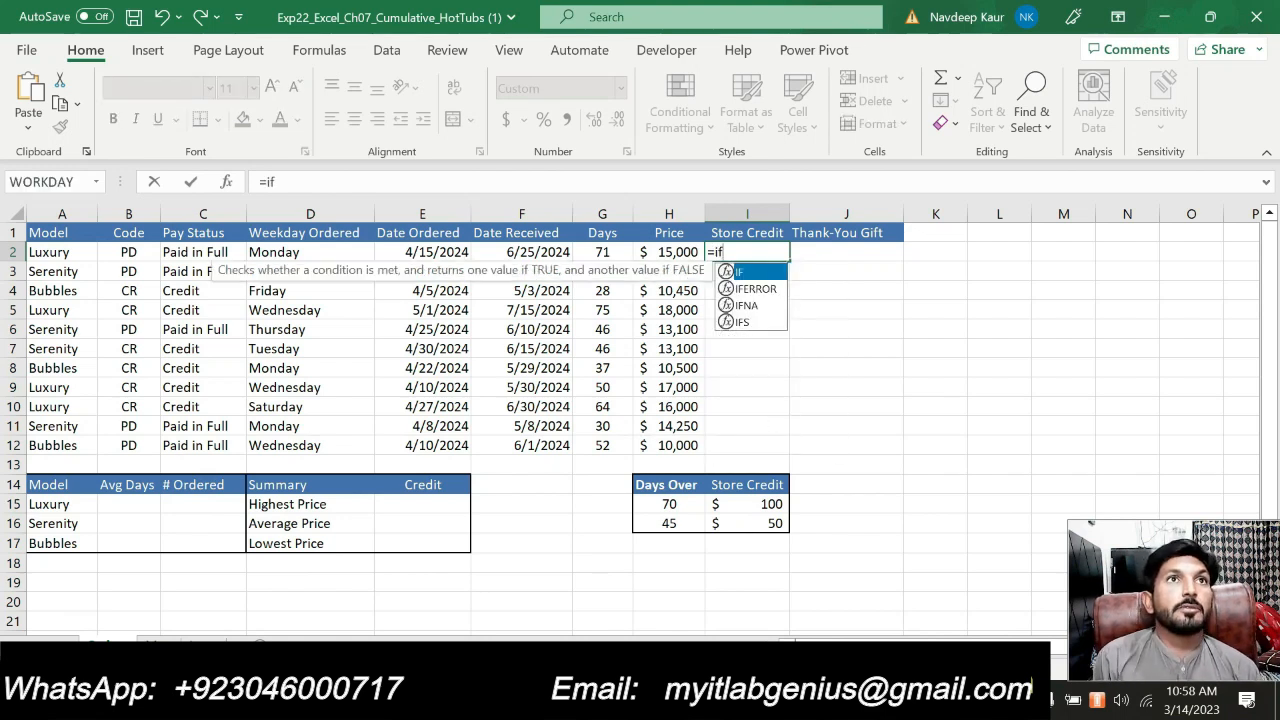
pyautogui.doubleClick(755, 322)
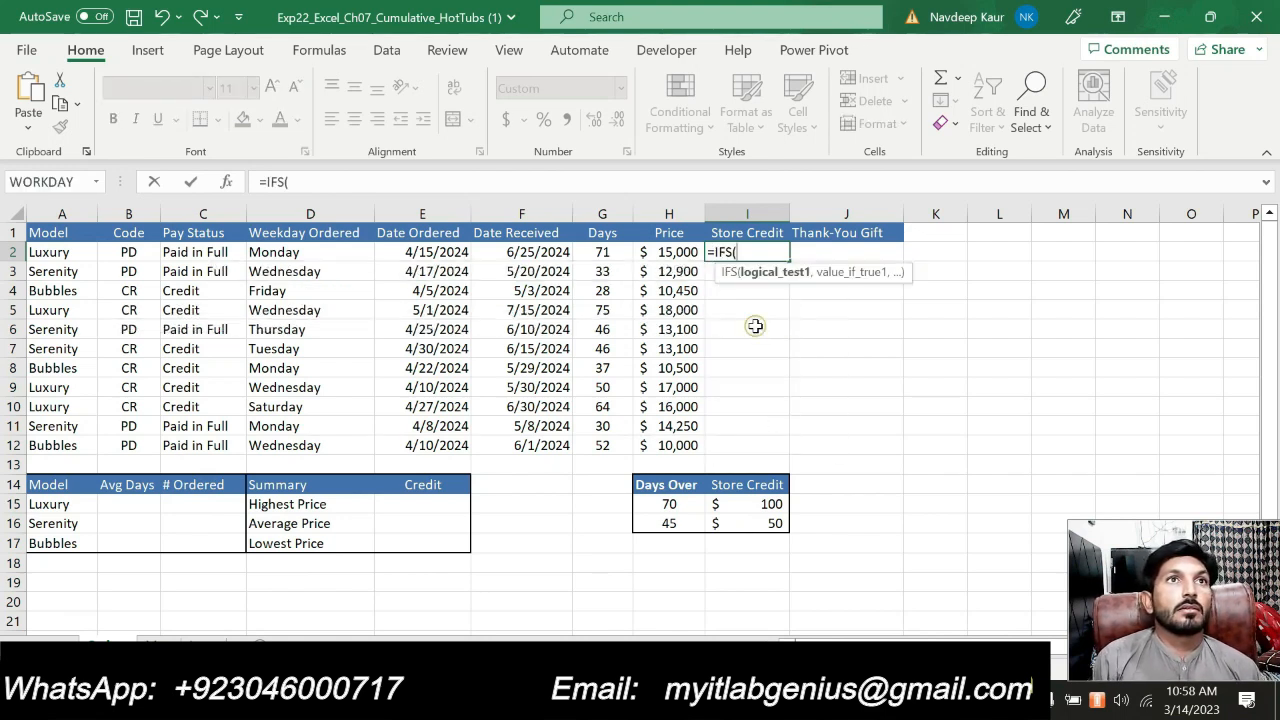
pyautogui.click(226, 182)
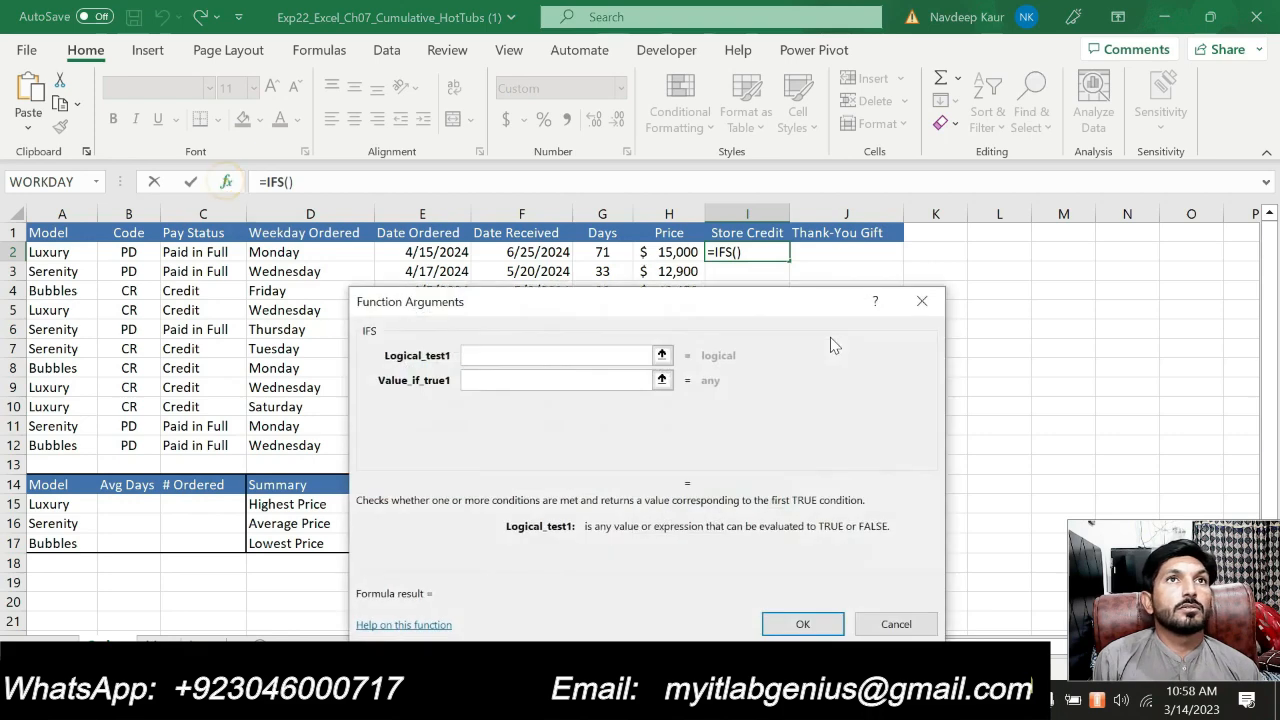
pyautogui.moveTo(690, 305); pyautogui.dragTo(422, 130)
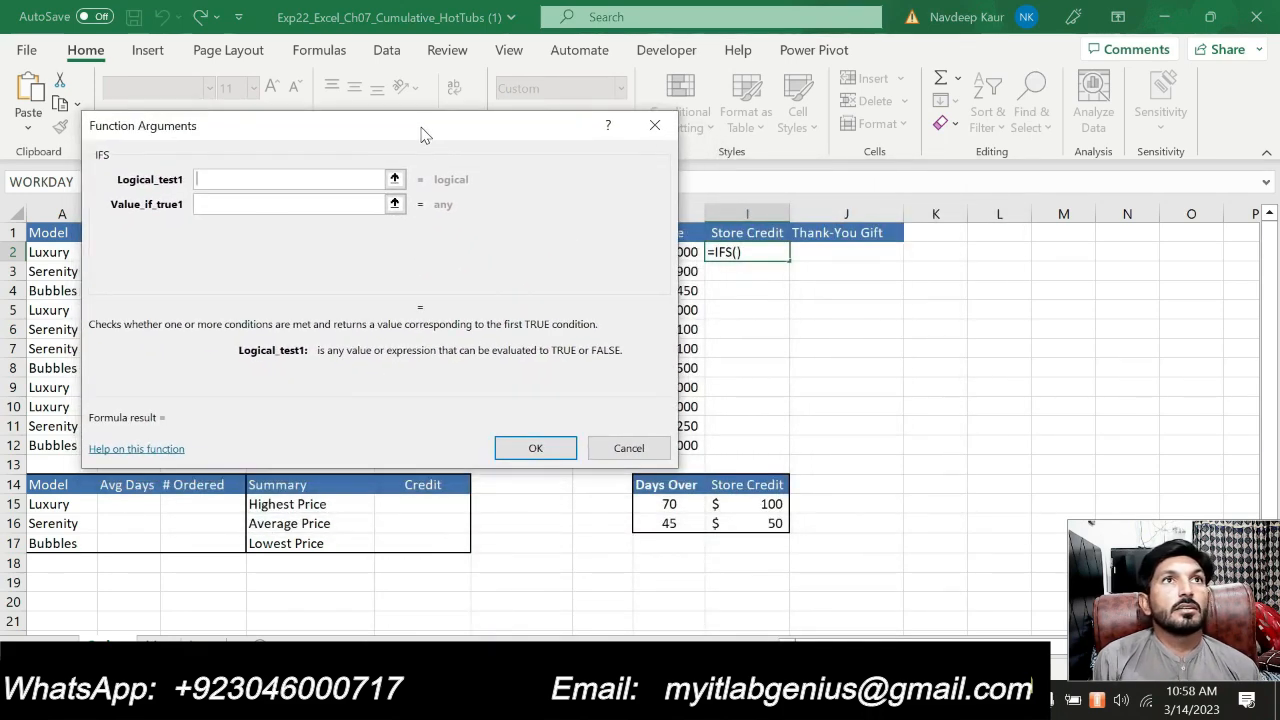
# - Set the IFS function's Logical_test1 argument to G2>H15, checking the condition in step 6 of the Word instructions
pyautogui.click(266, 178)
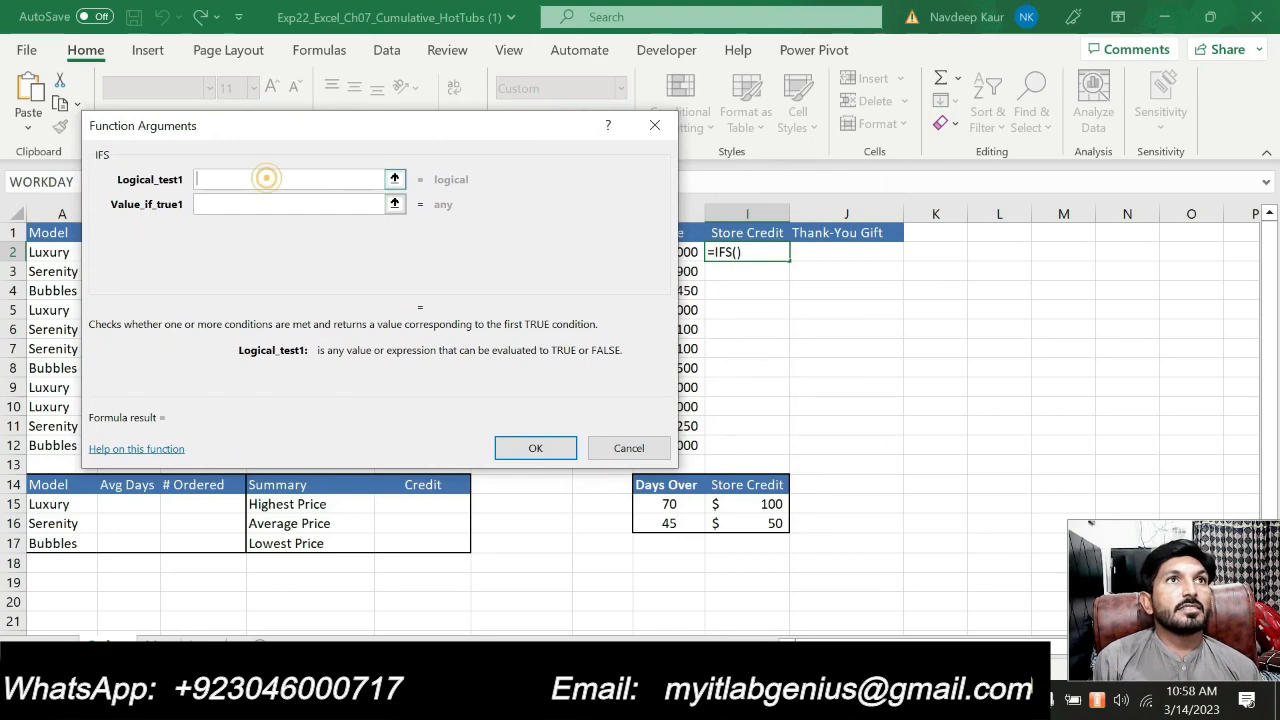
pyautogui.moveTo(369, 130); pyautogui.dragTo(370, 280)
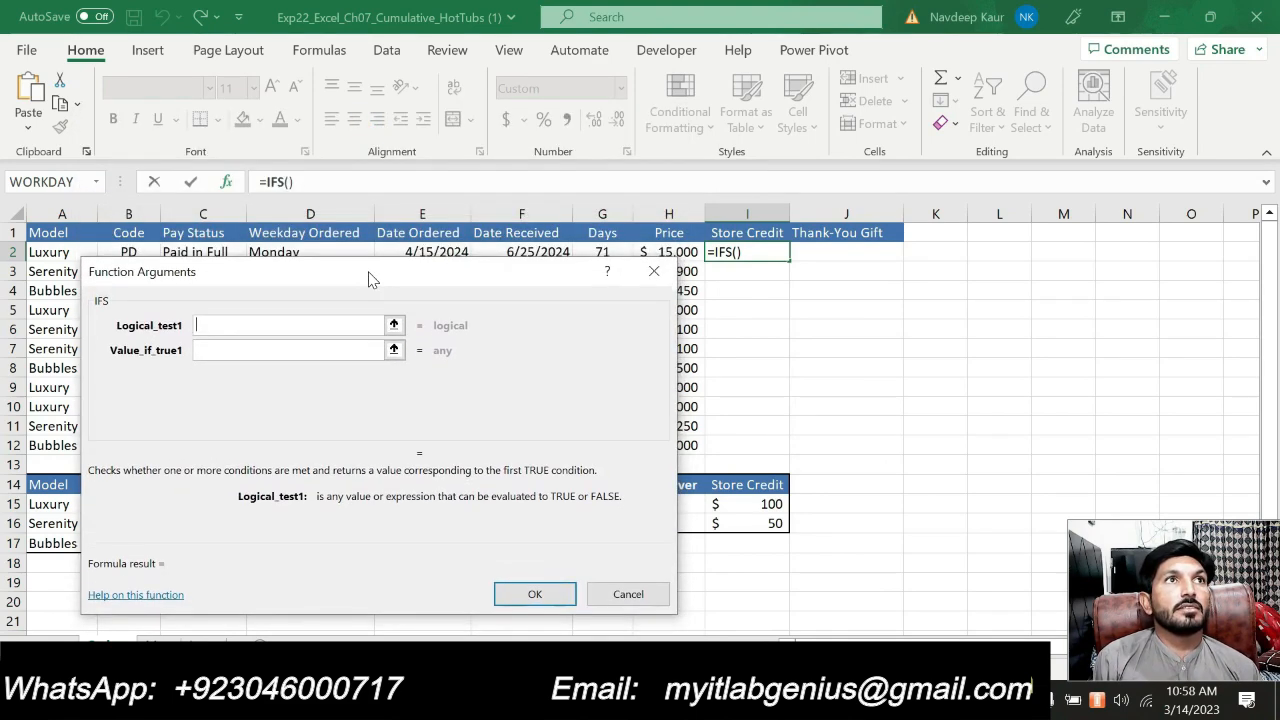
pyautogui.click(612, 252)
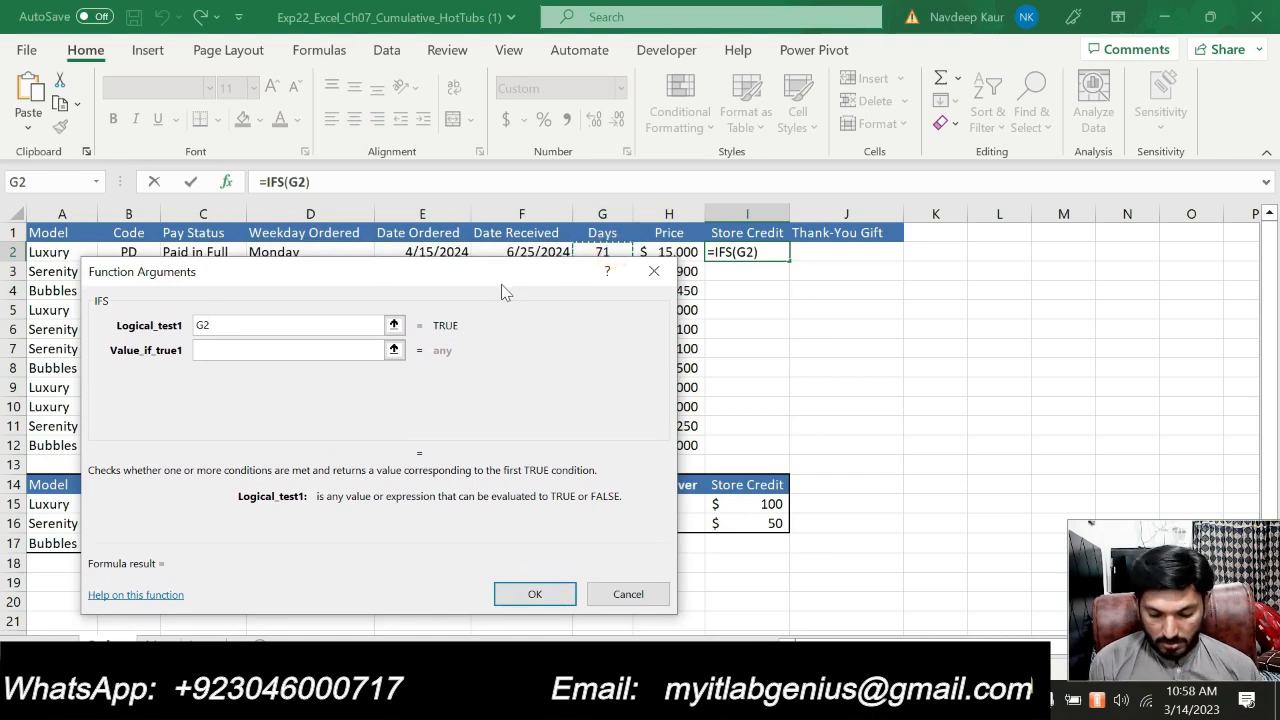
pyautogui.write('>')
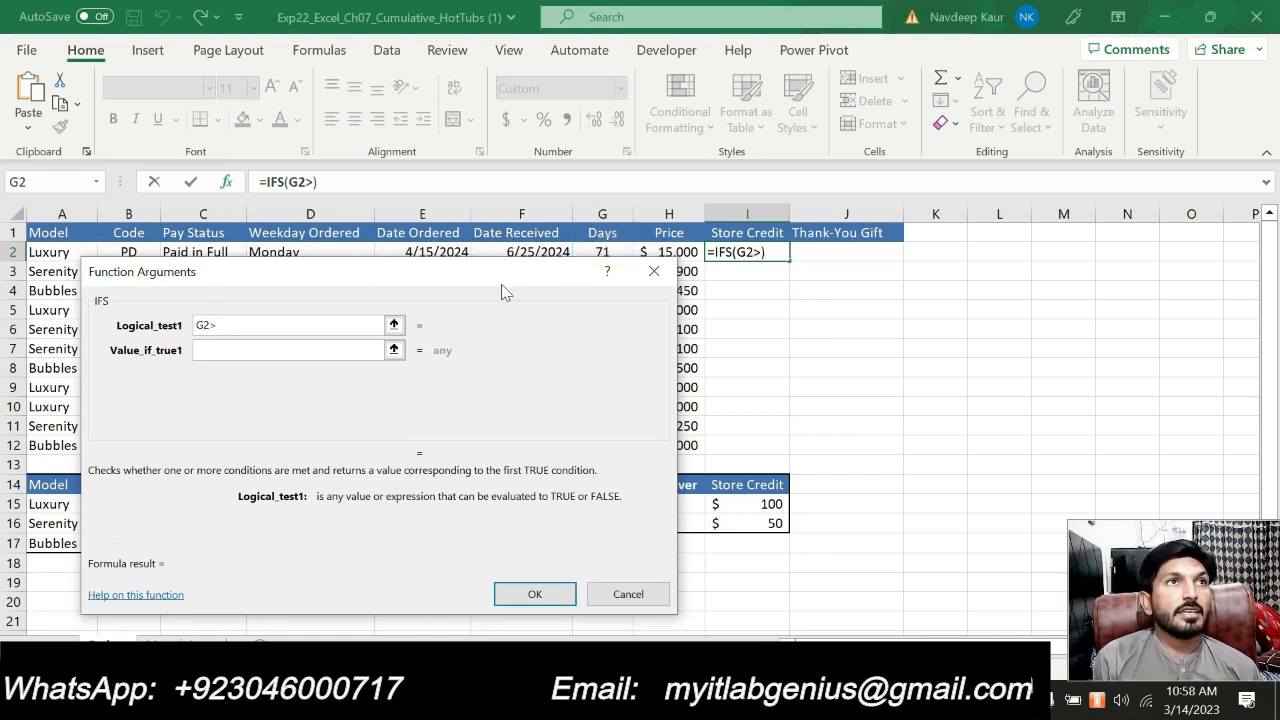
pyautogui.moveTo(486, 277); pyautogui.dragTo(489, 106)
pyautogui.click(862, 700)
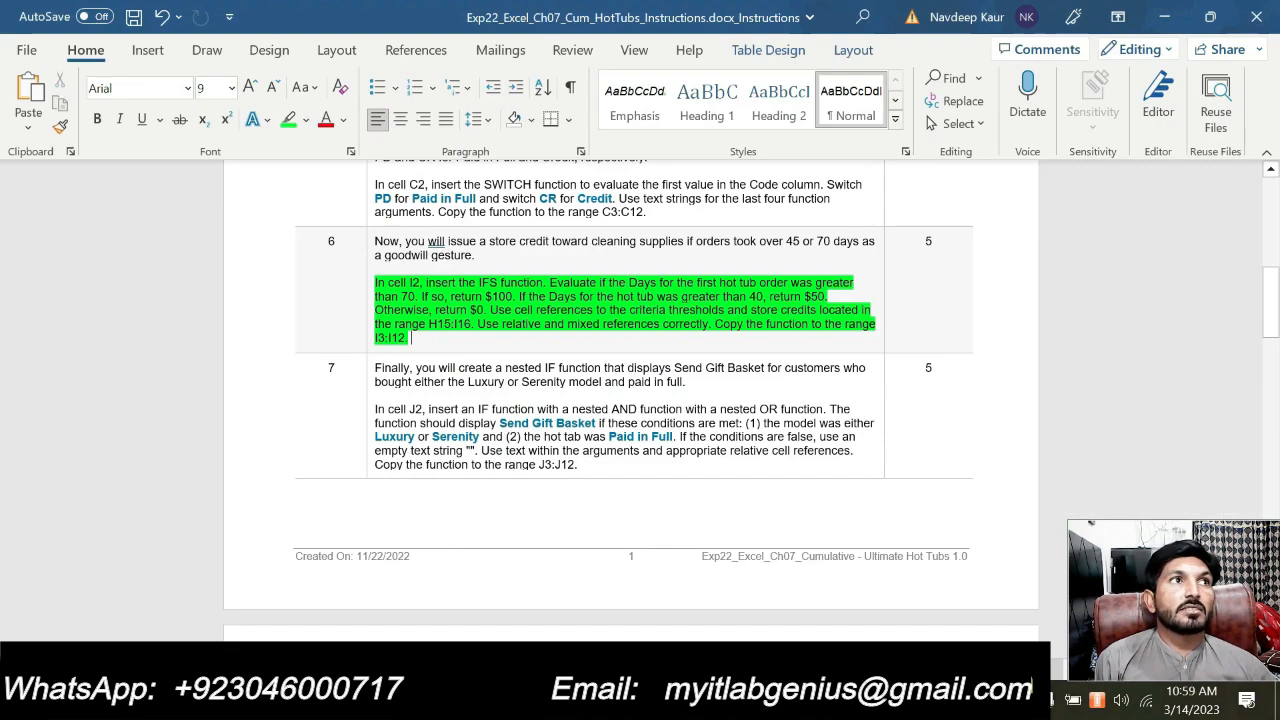
pyautogui.click(700, 700)
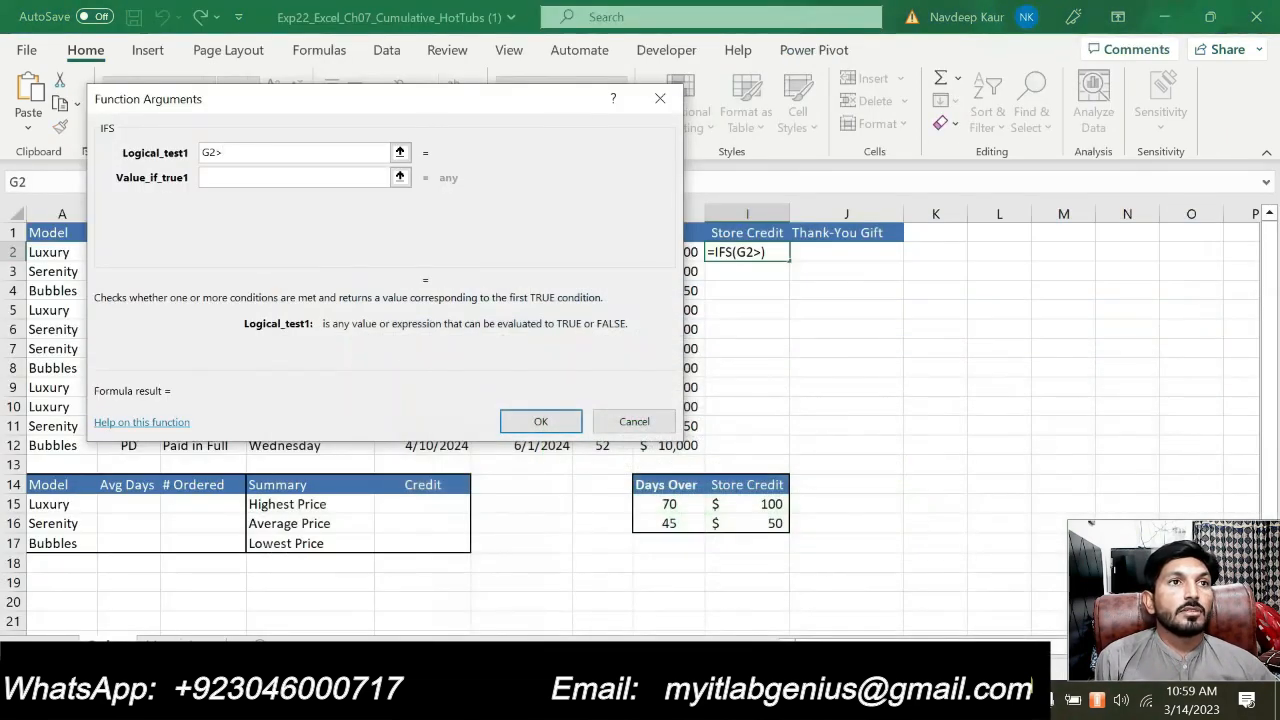
pyautogui.click(685, 503)
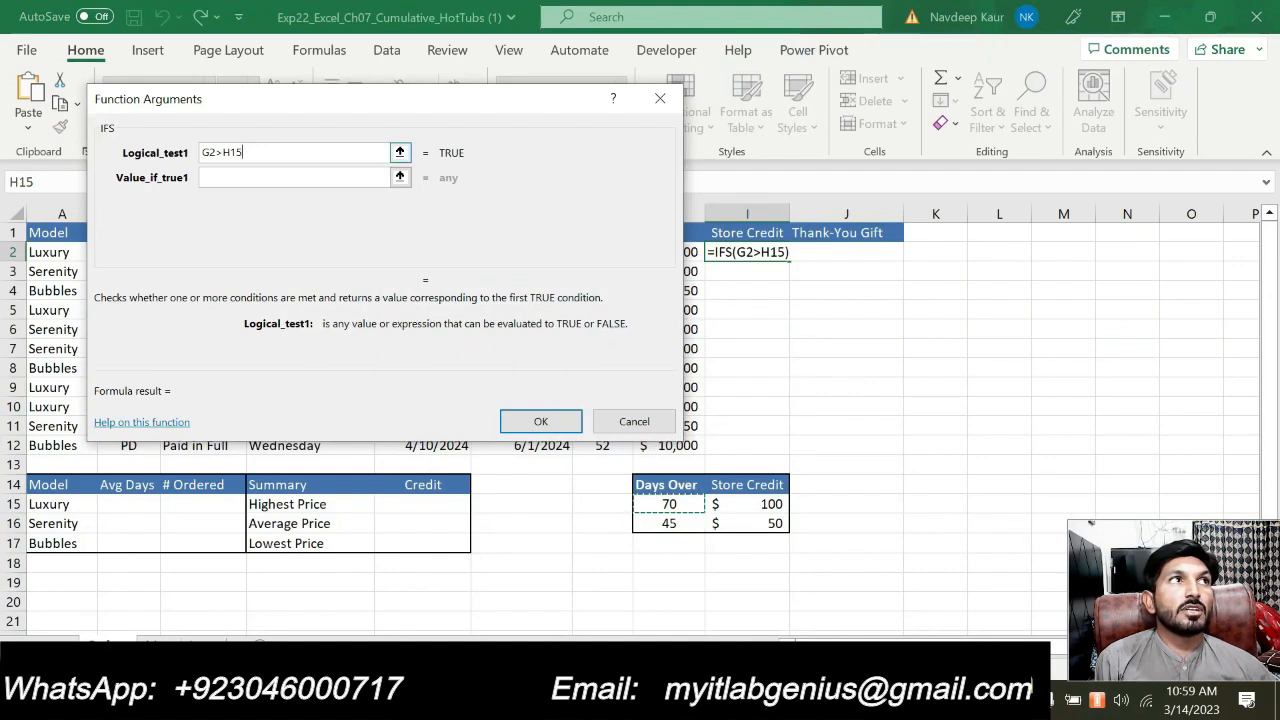
pyautogui.press('Tab')
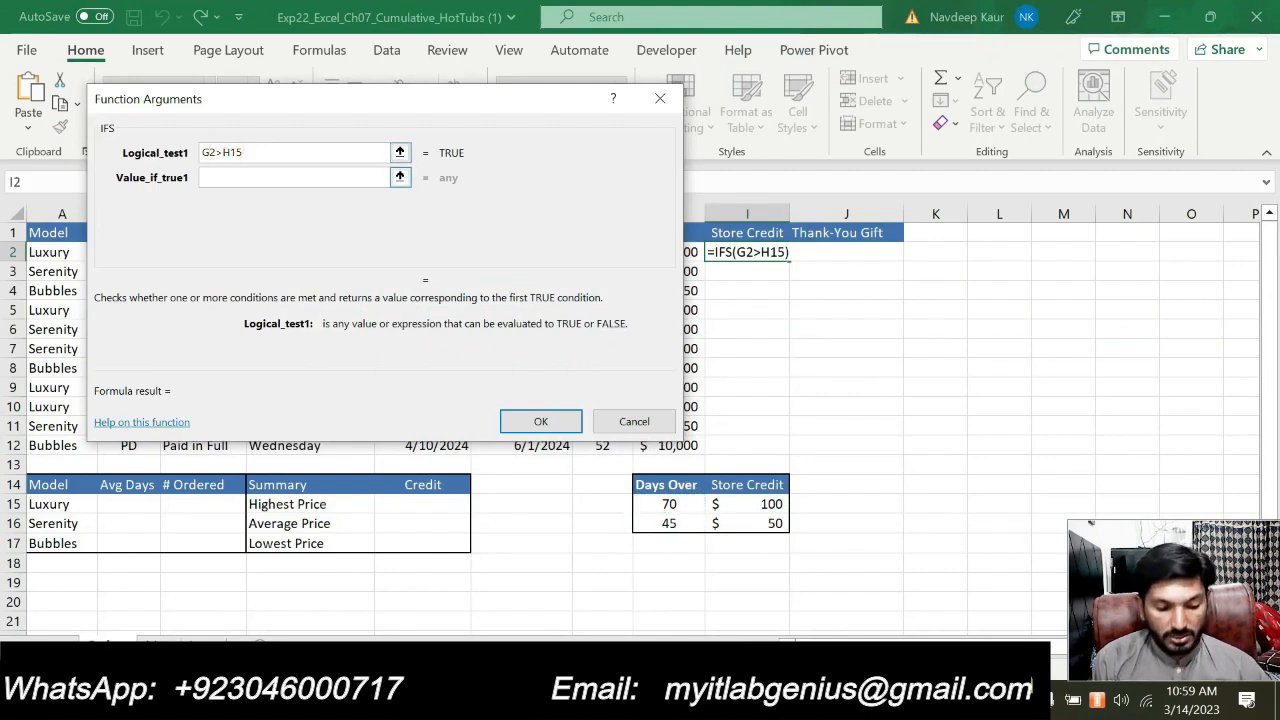
# - Make the H15 reference in Logical_test1 absolute, as $H$15
pyautogui.click(223, 152)
pyautogui.write('$')
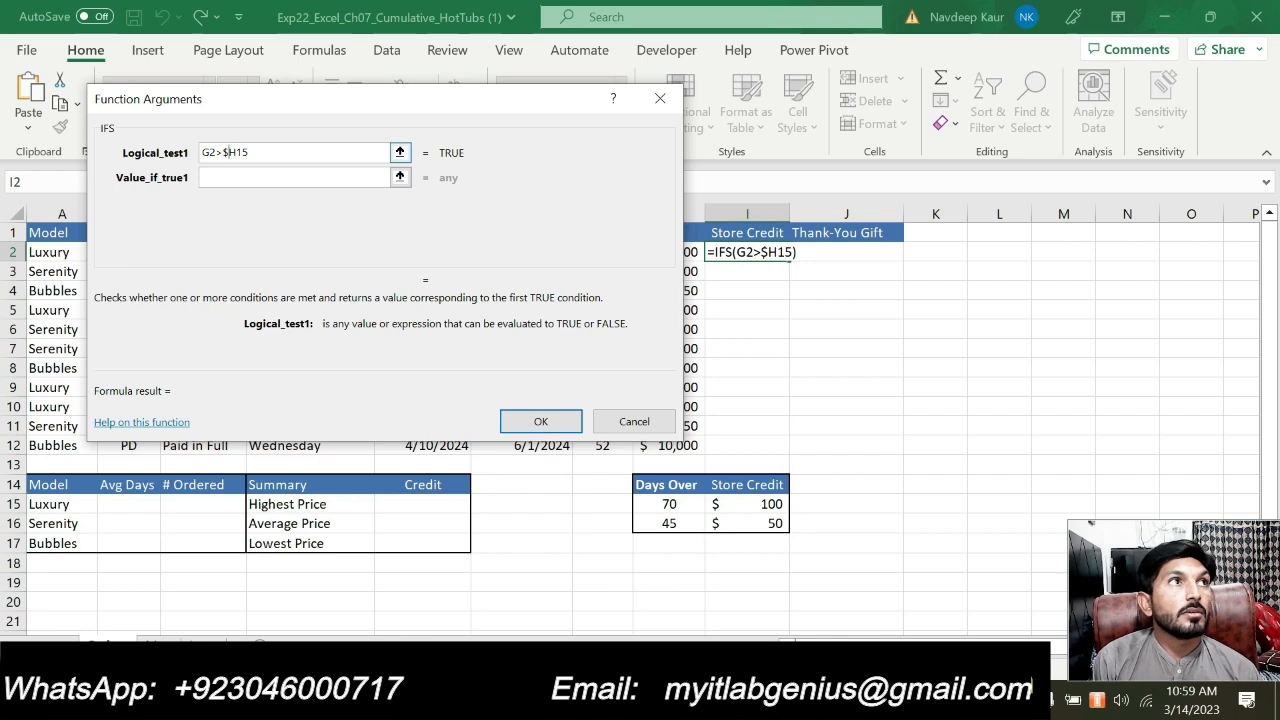
pyautogui.click(237, 152)
pyautogui.write('$')
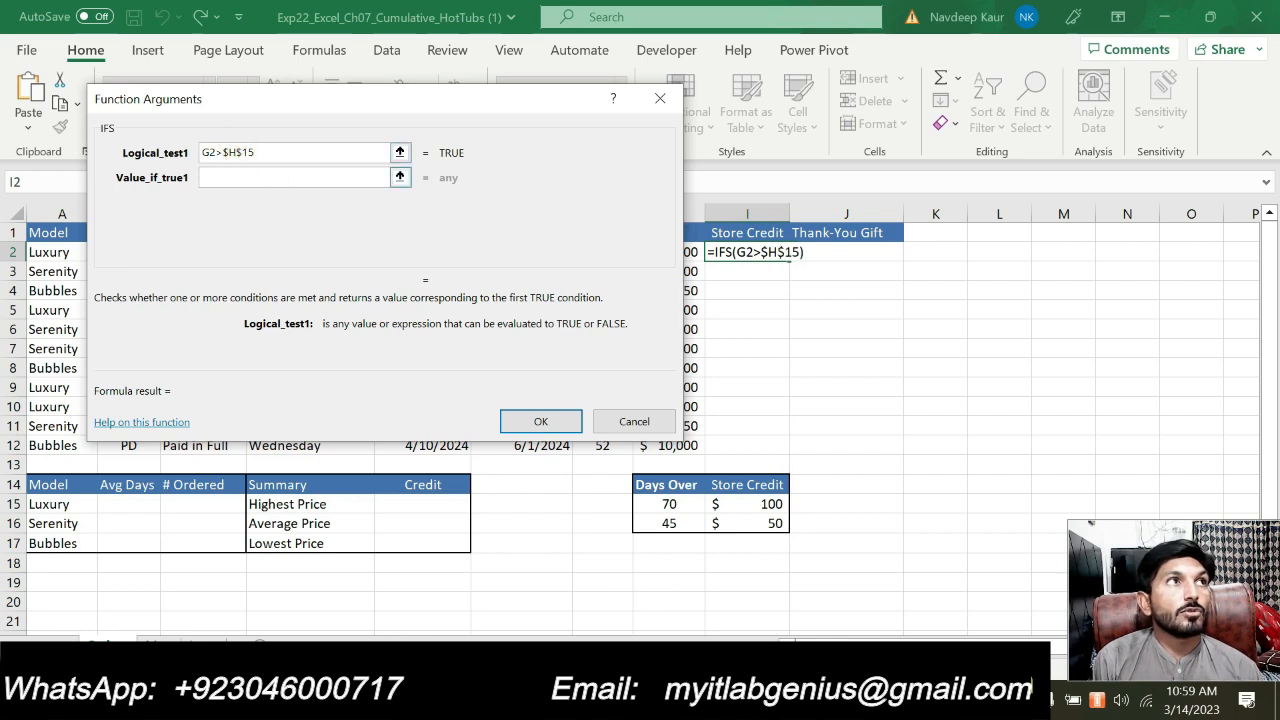
# - Set the Value_if_true1 argument to the $100 store credit cell as the absolute reference $I$15
pyautogui.click(270, 173)
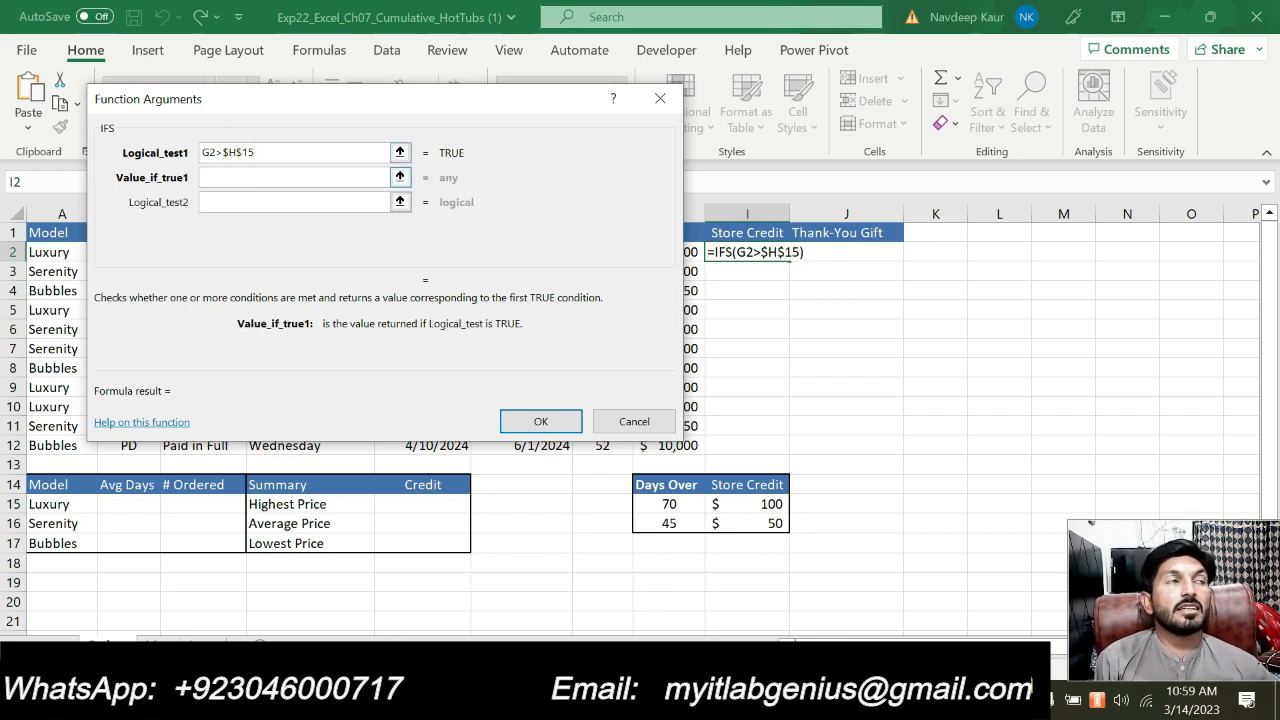
pyautogui.click(770, 505)
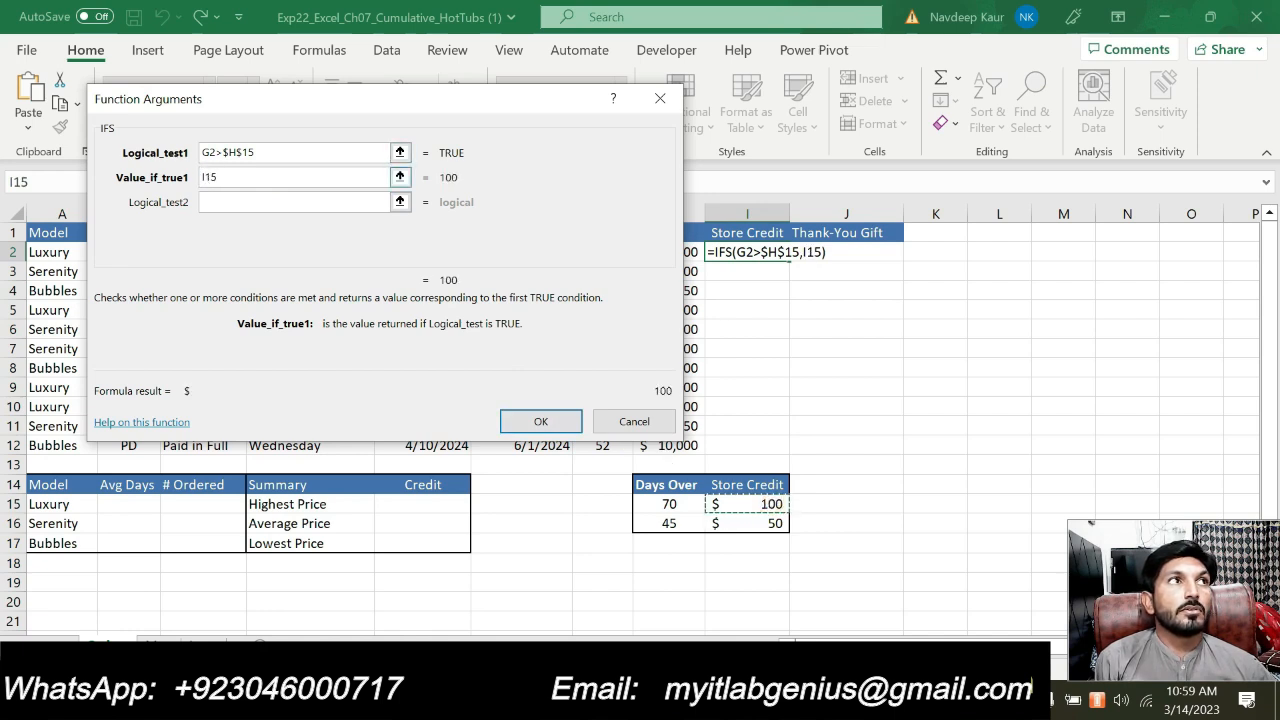
pyautogui.click(204, 177)
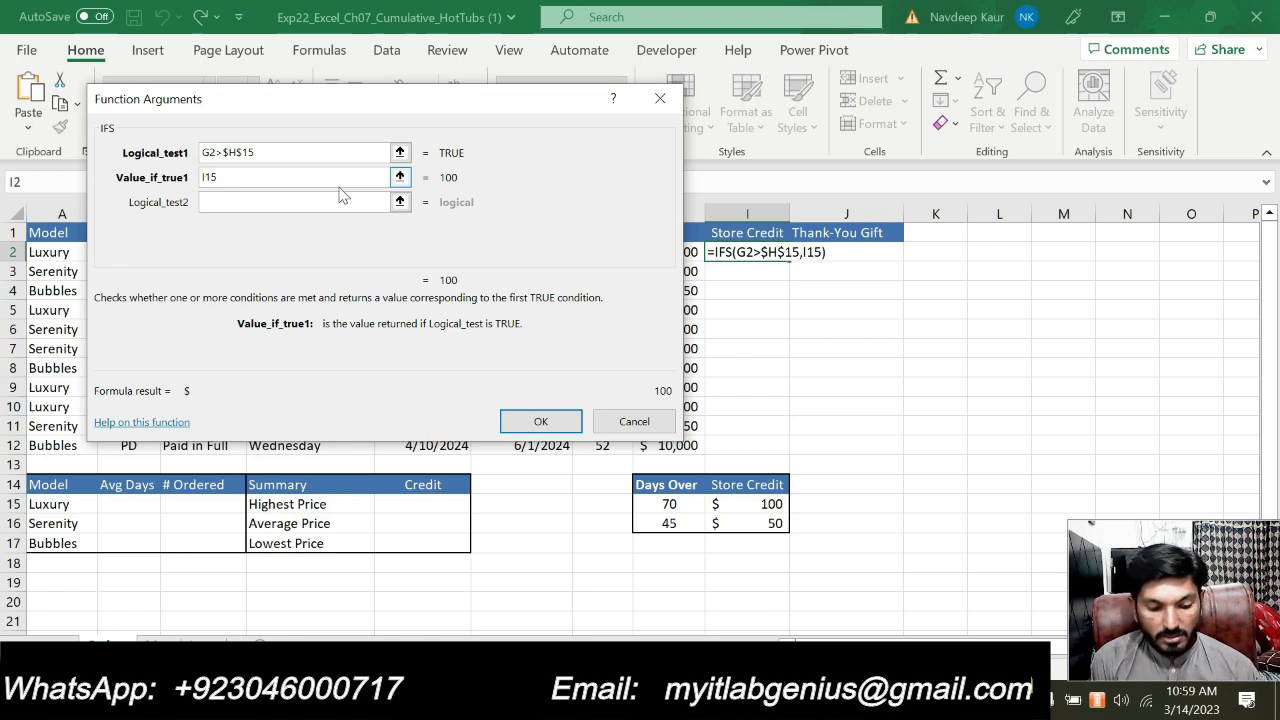
pyautogui.write('$')
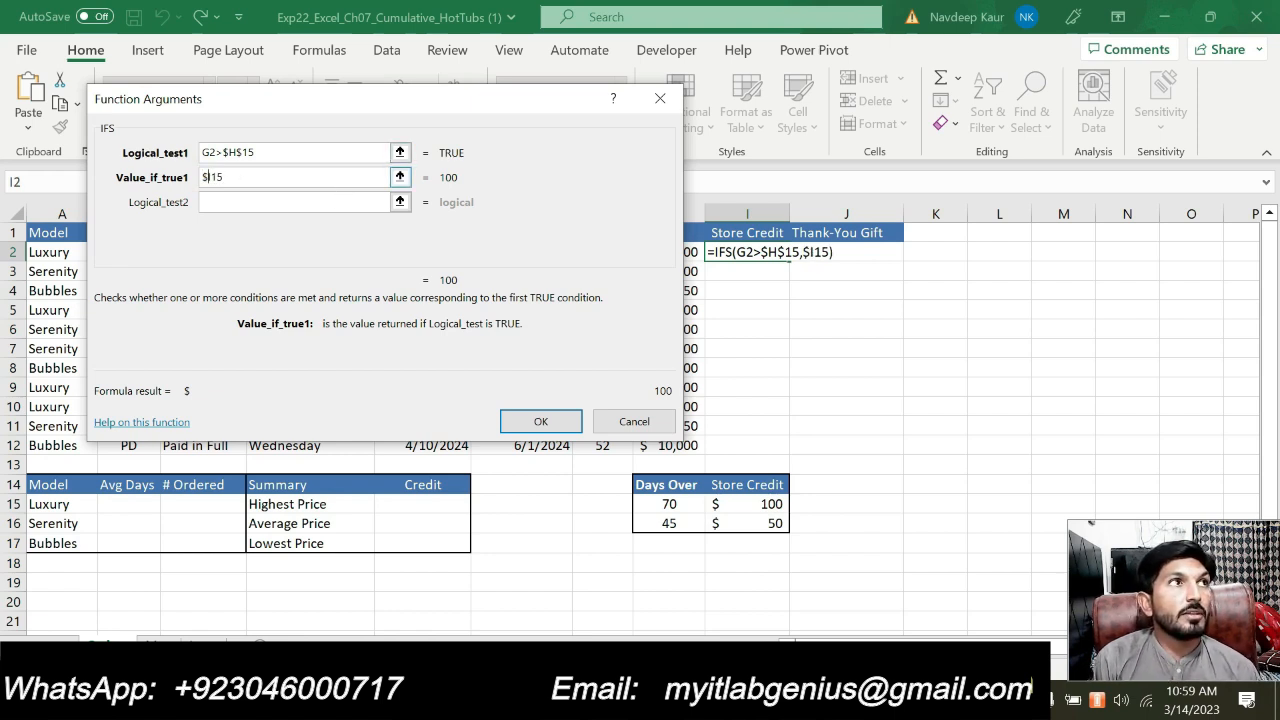
pyautogui.click(208, 177)
pyautogui.write('$')
# - Set the IFS function's Logical_test2 argument to G3>H16, checking step 6 of the Word instructions for the second condition
pyautogui.click(290, 202)
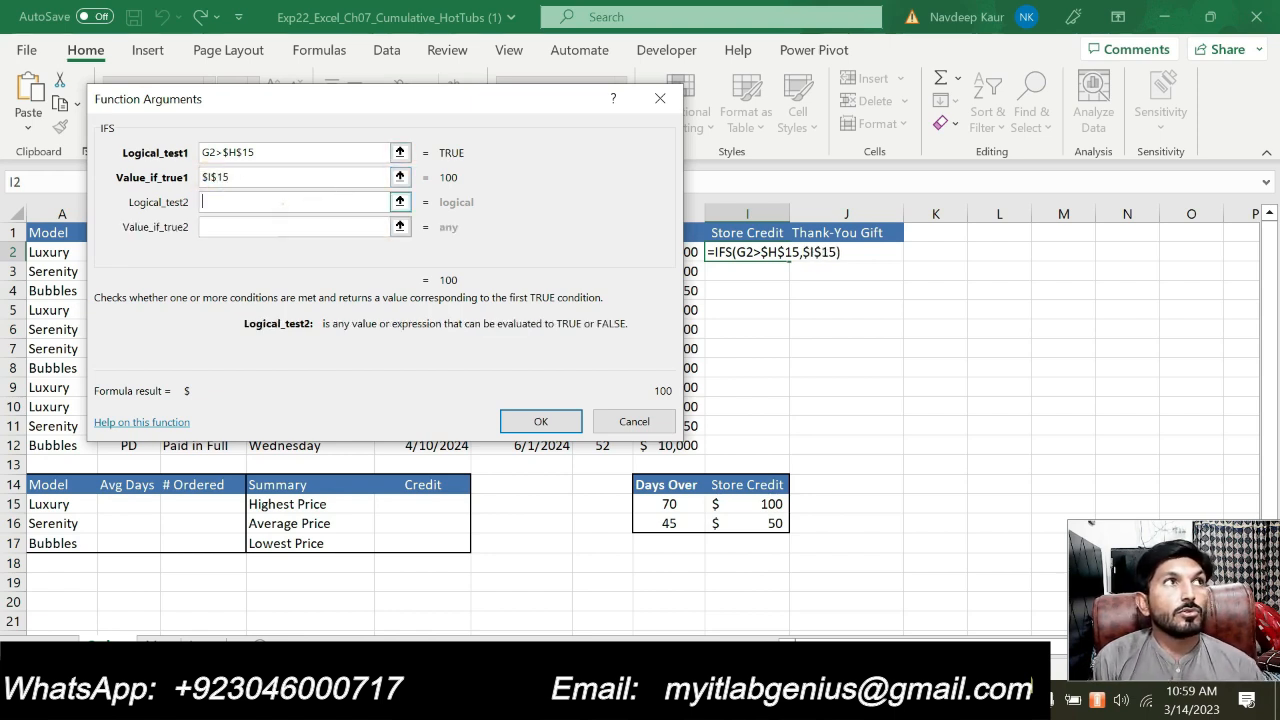
pyautogui.hotkey('alt', 'Tab')
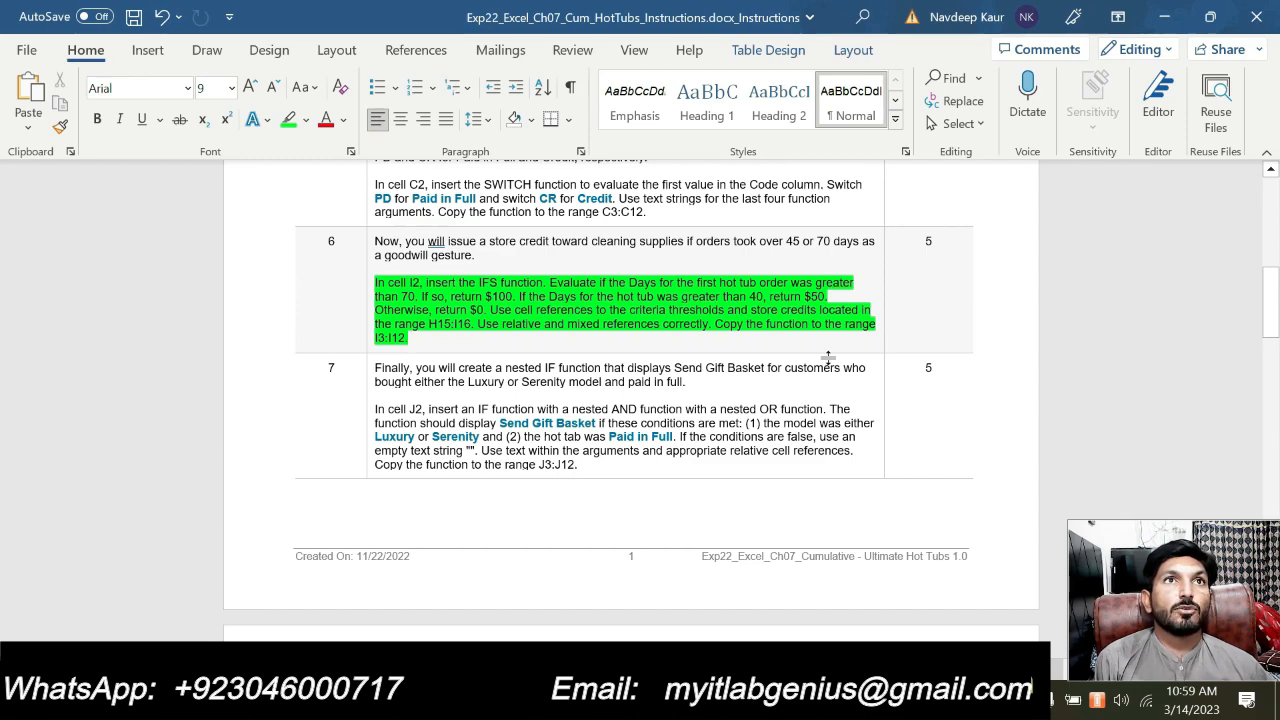
pyautogui.hotkey('alt', 'Tab')
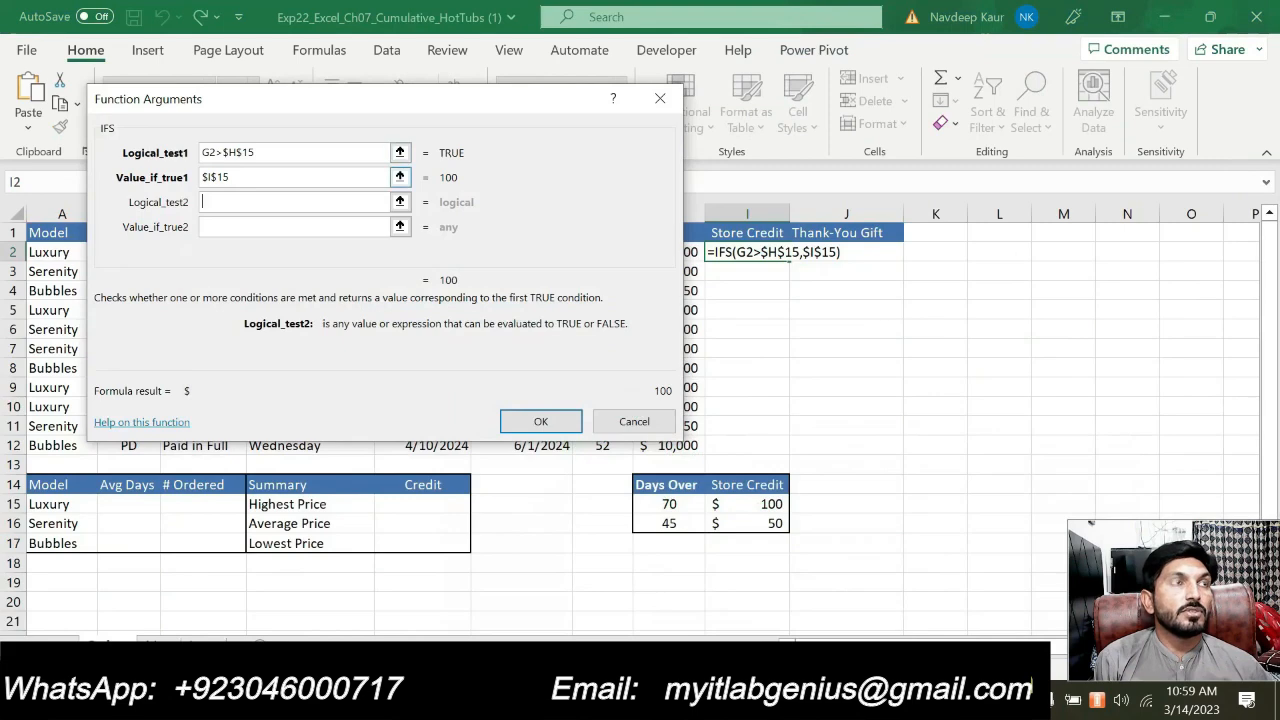
pyautogui.moveTo(391, 99); pyautogui.dragTo(393, 303)
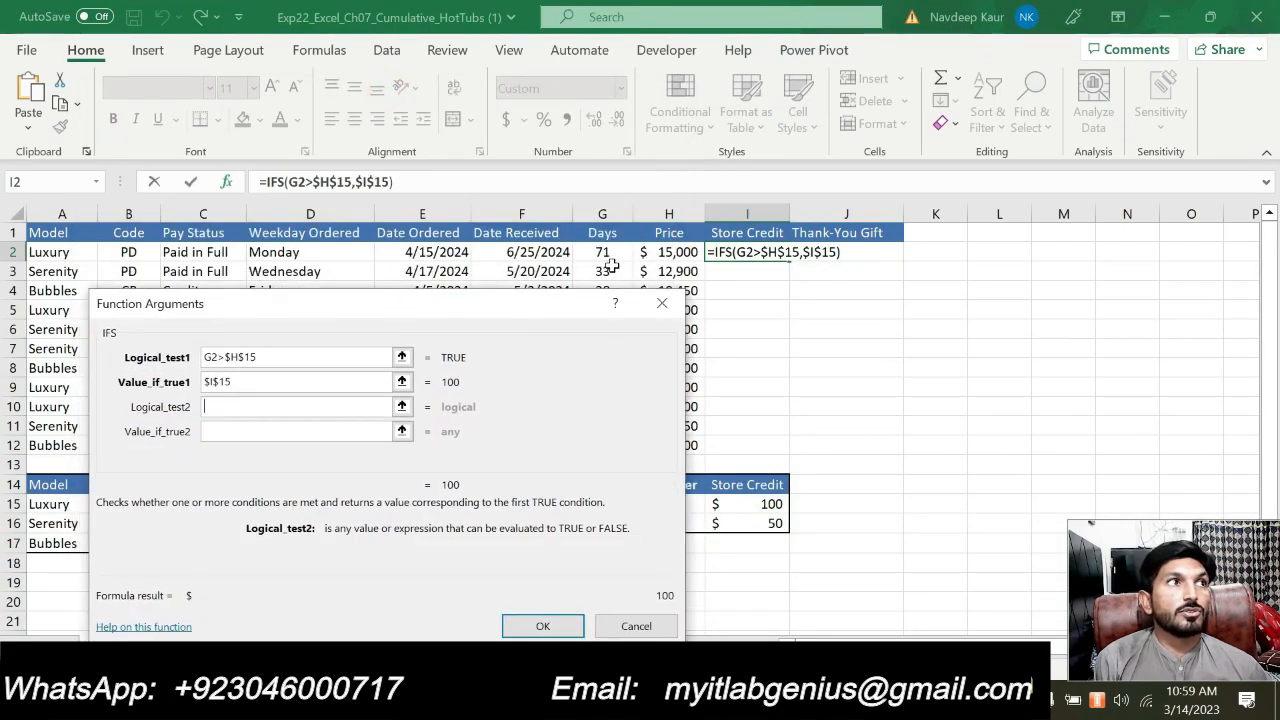
pyautogui.click(604, 271)
pyautogui.write('>')
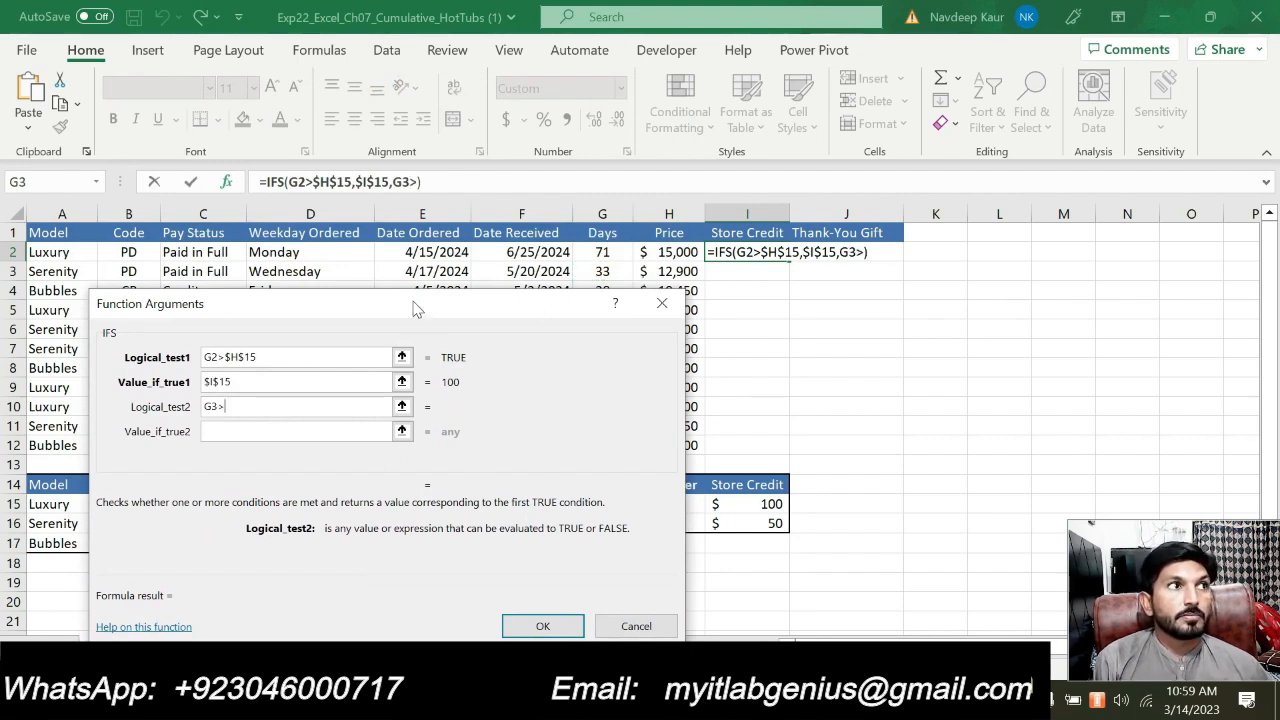
pyautogui.moveTo(417, 311); pyautogui.dragTo(436, 135)
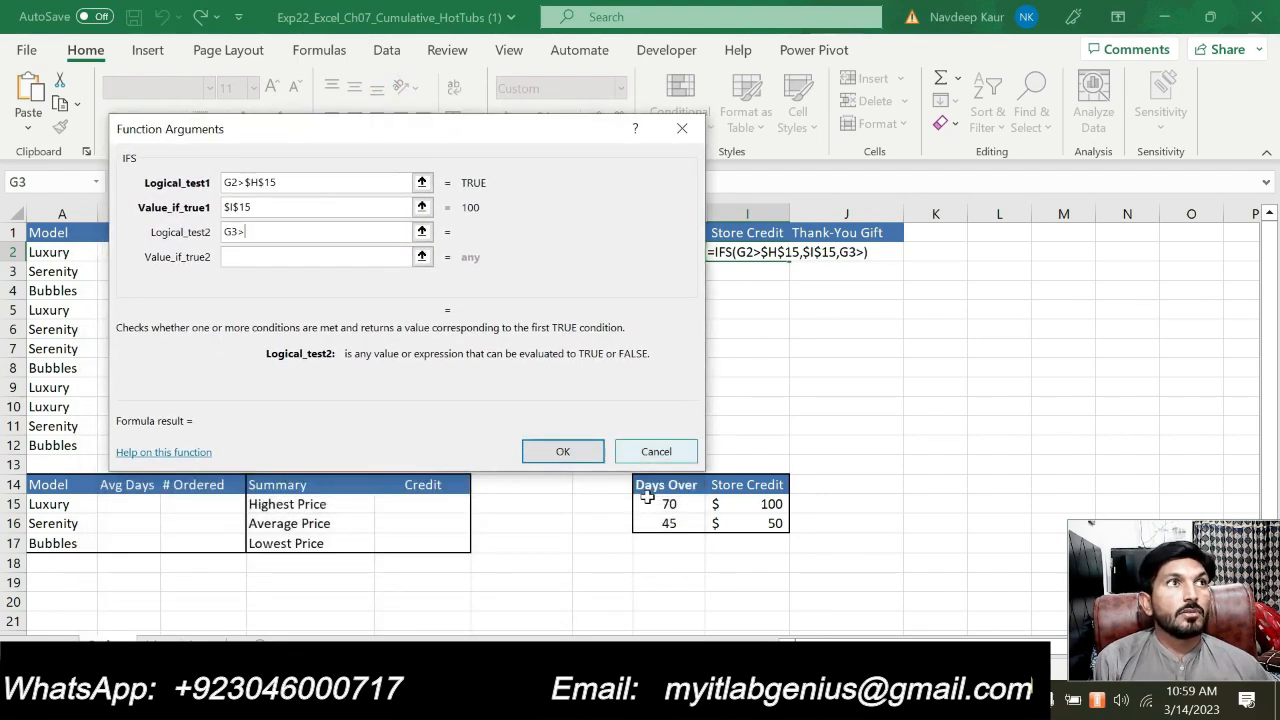
pyautogui.click(665, 524)
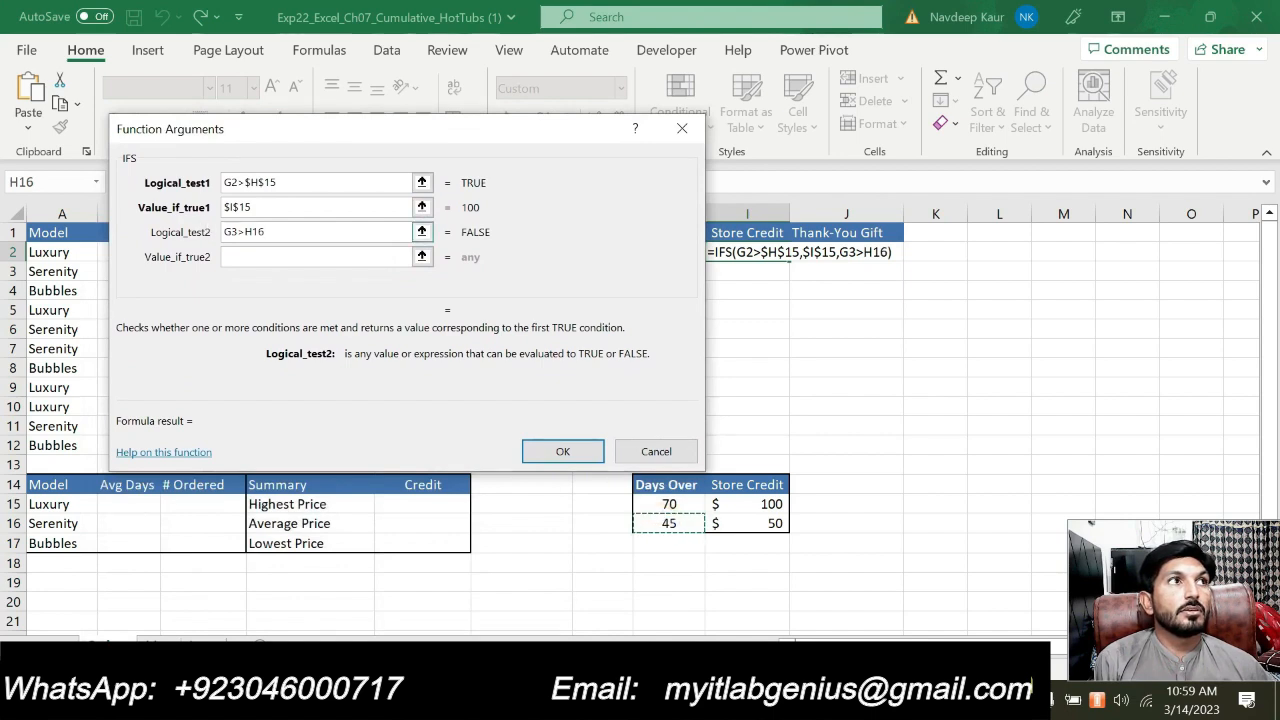
# - Make the H16 reference in Logical_test2 absolute, as $H$16
pyautogui.click(243, 231)
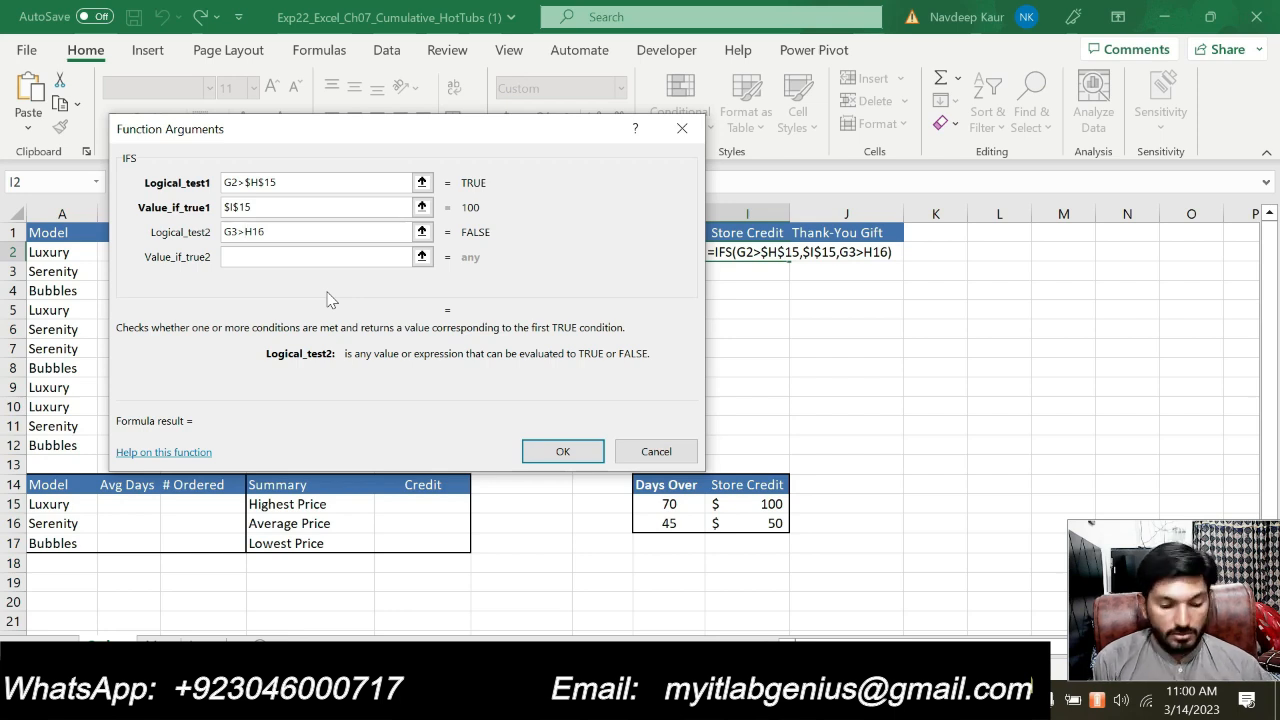
pyautogui.write('$')
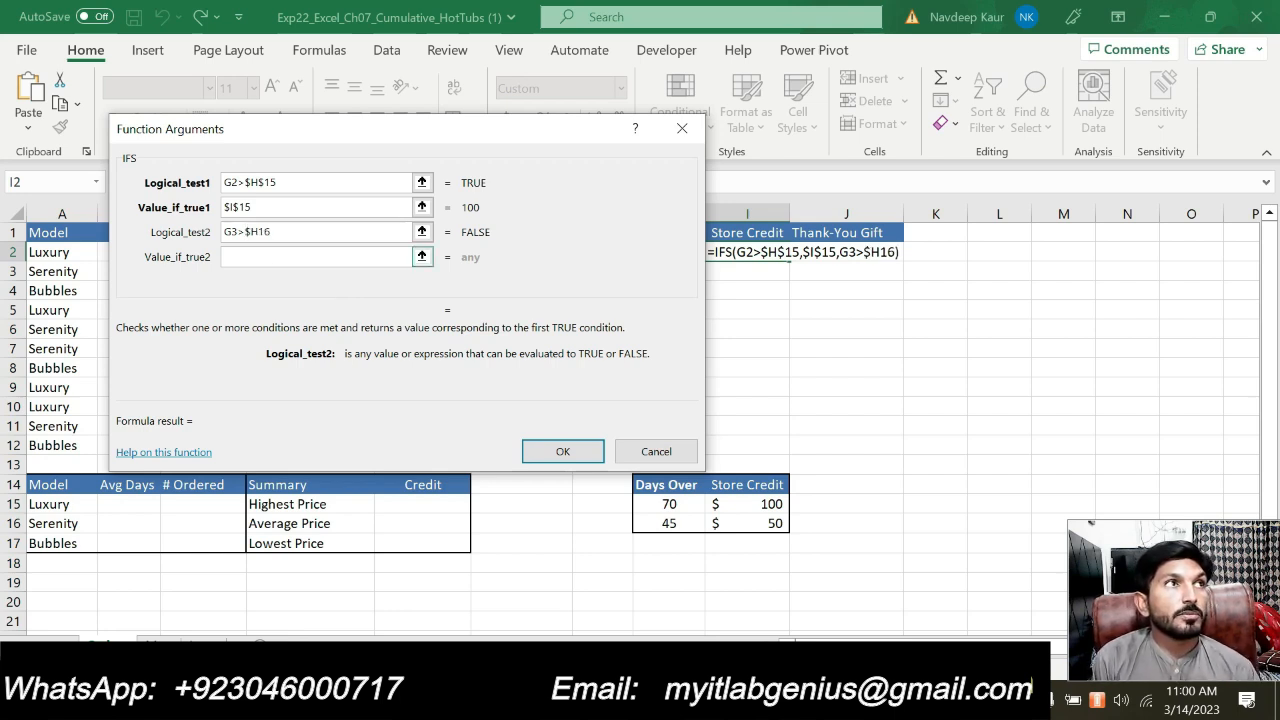
pyautogui.click(252, 231)
pyautogui.write('$')
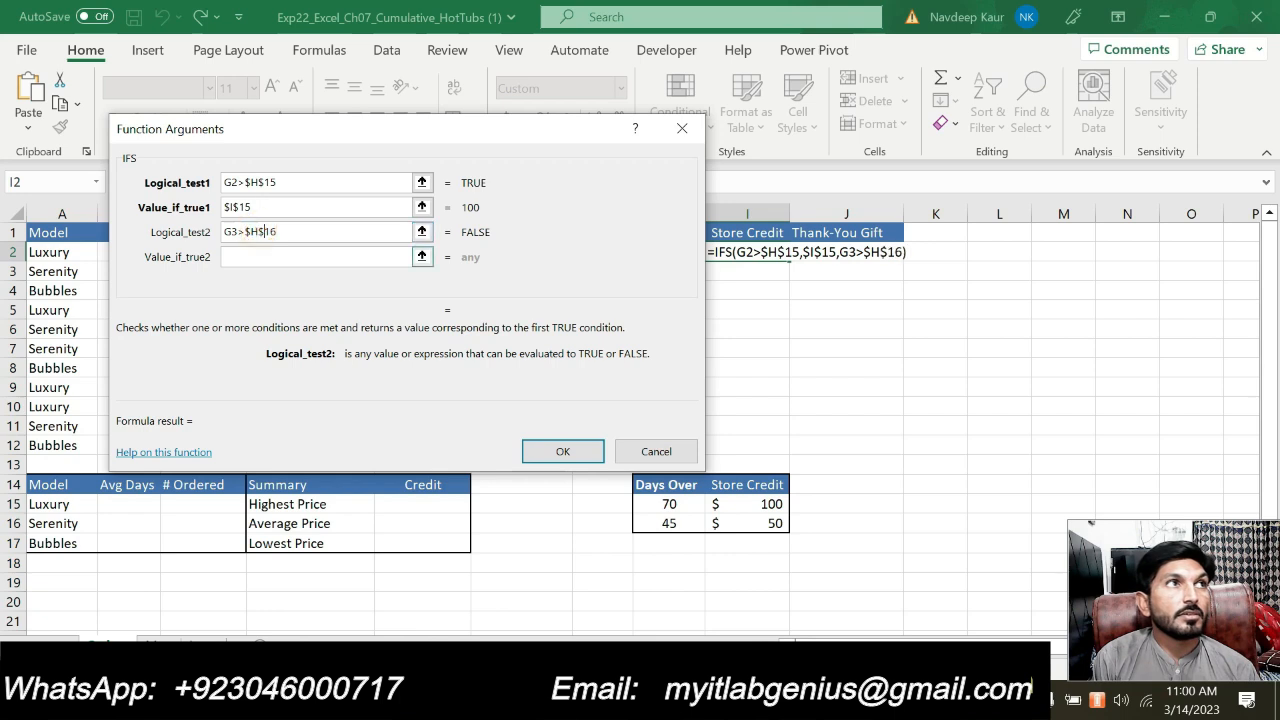
# - Set the Value_if_true2 argument to the $50 store credit cell as the absolute reference $I$16
pyautogui.click(305, 260)
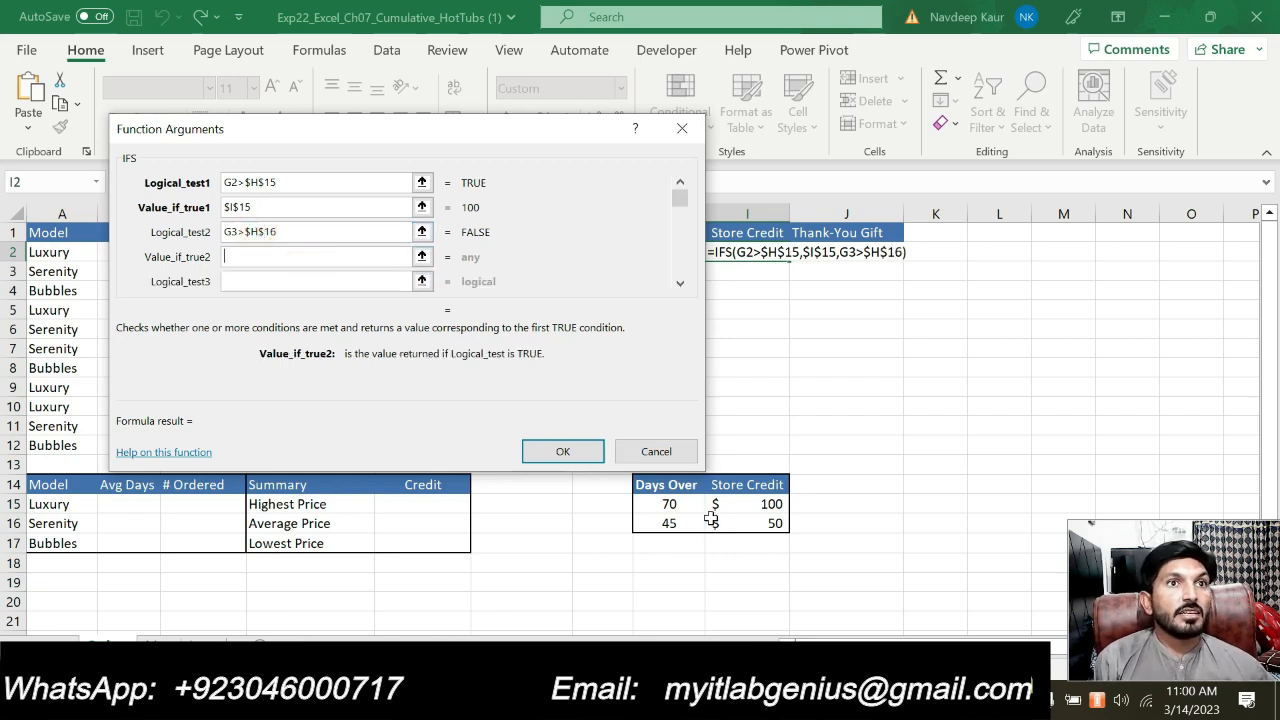
pyautogui.click(765, 521)
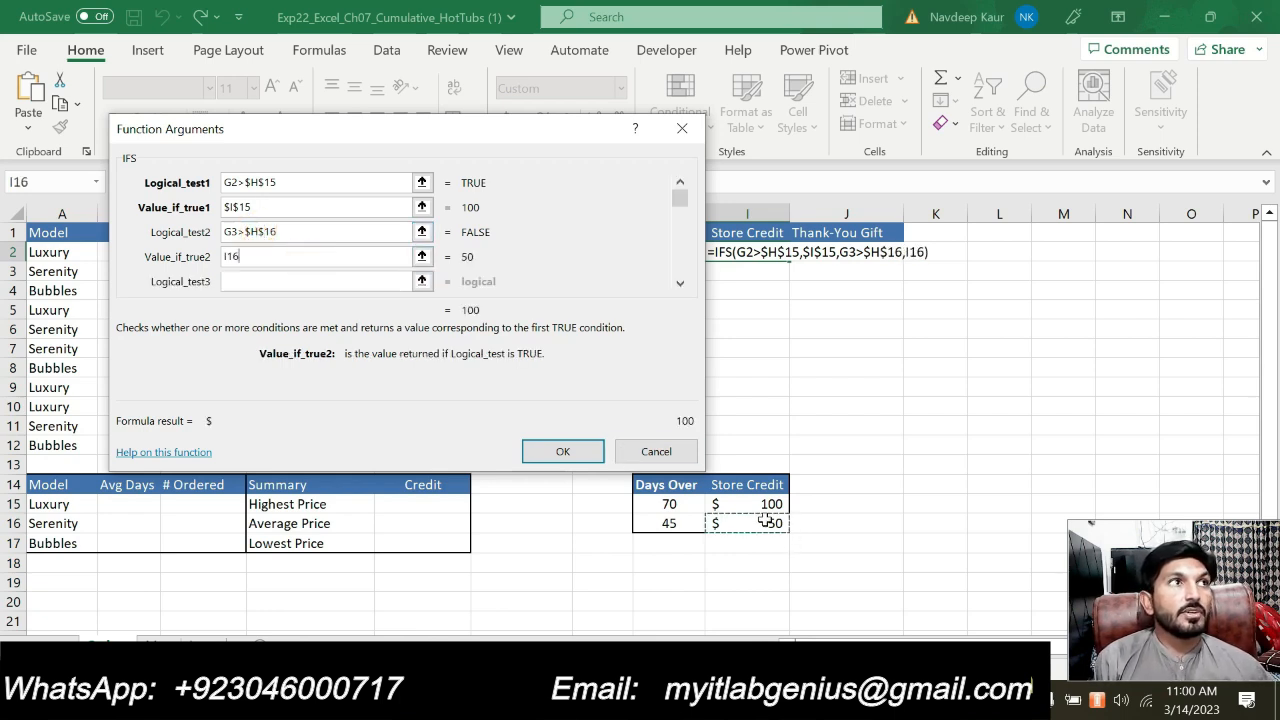
pyautogui.click(224, 256)
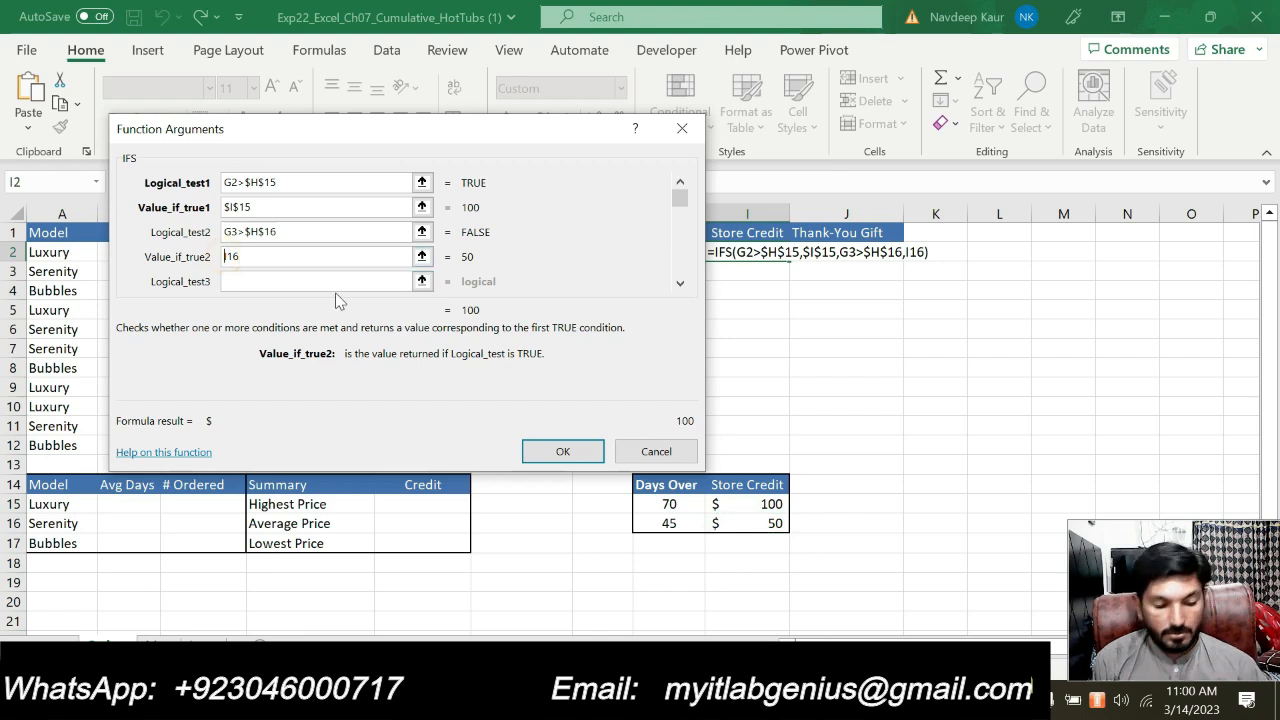
pyautogui.write('$')
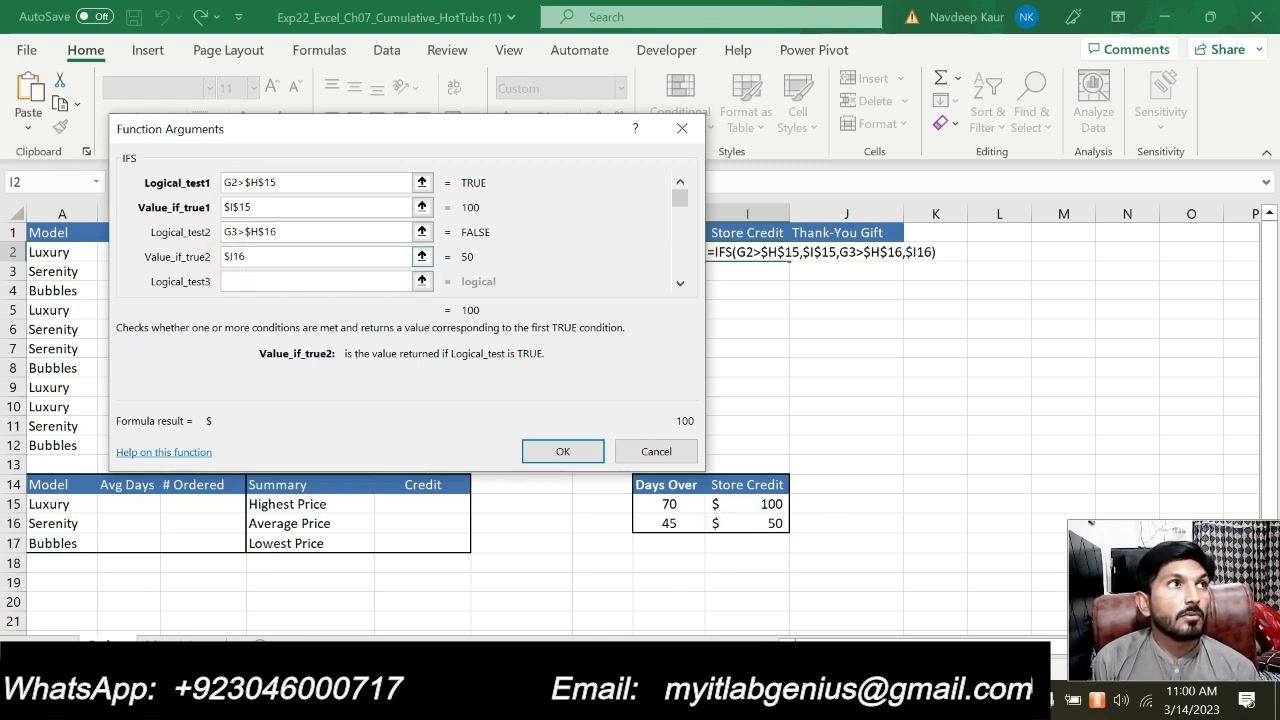
pyautogui.click(231, 256)
pyautogui.write('$')
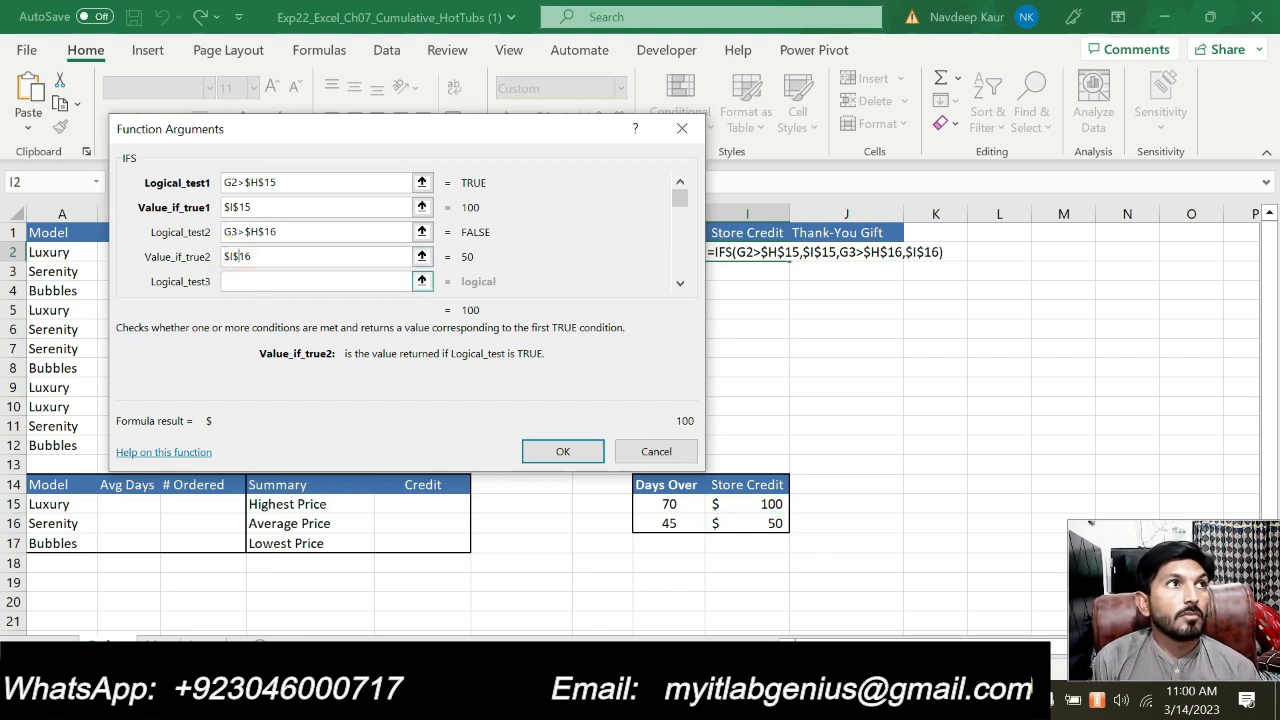
# - Set the Logical_test3 argument to G2<H16, checking the remaining condition in step 6 of the Word instructions
pyautogui.click(281, 281)
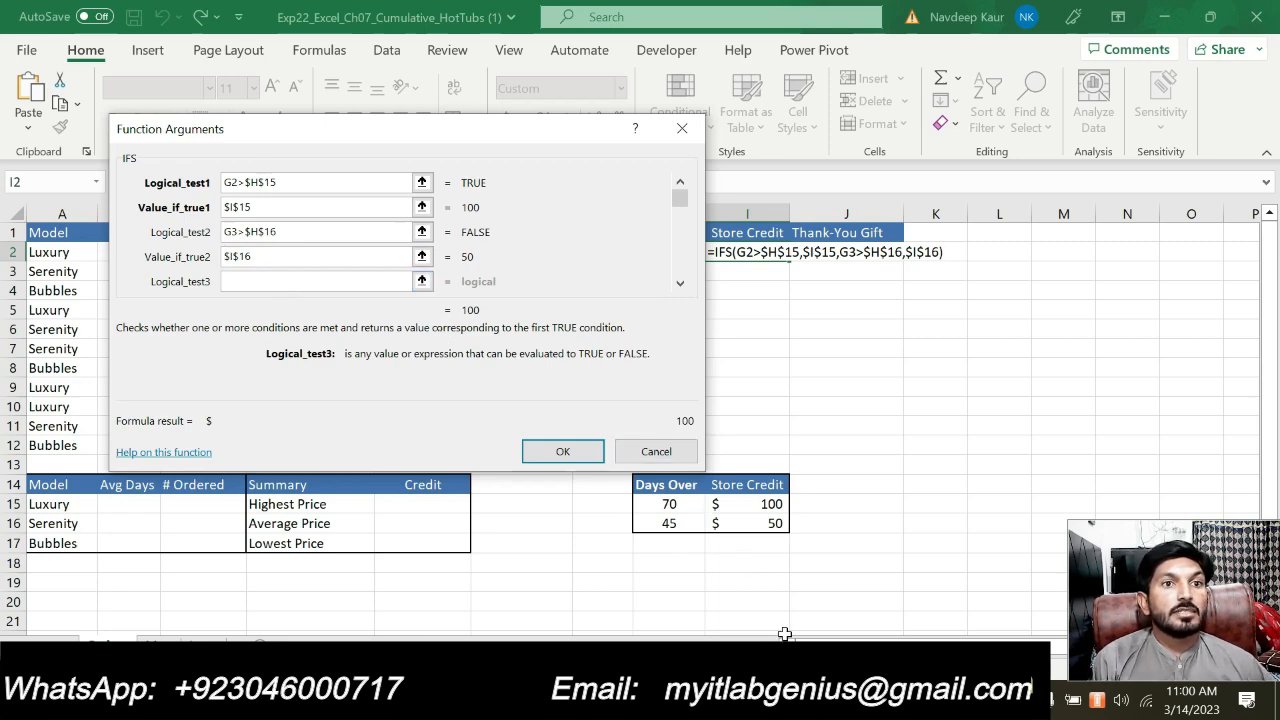
pyautogui.click(800, 700)
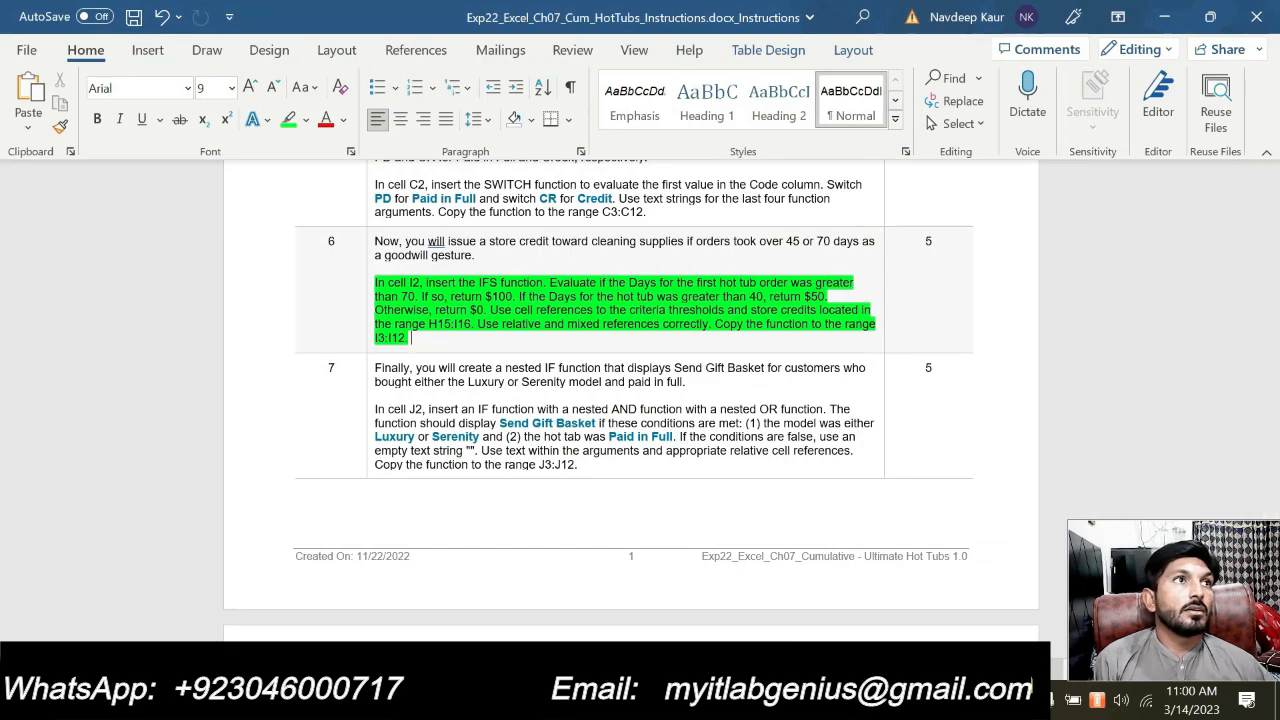
pyautogui.rightClick(843, 700)
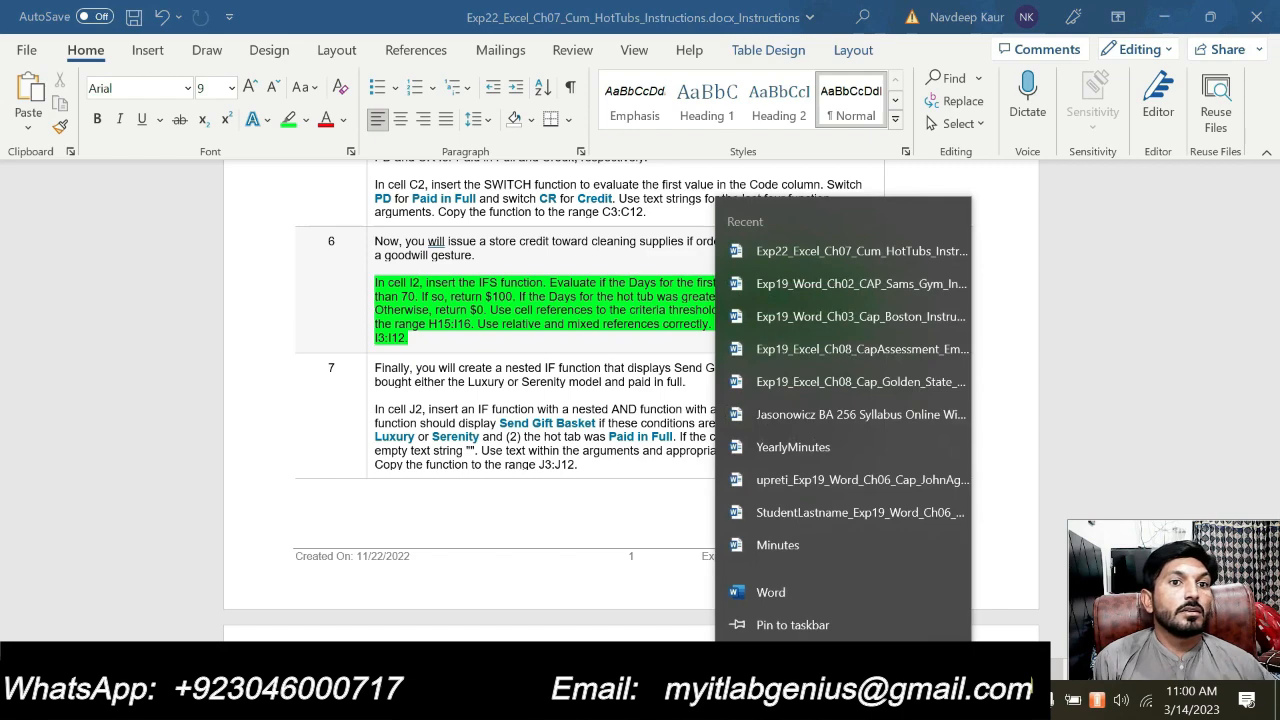
pyautogui.click(843, 700)
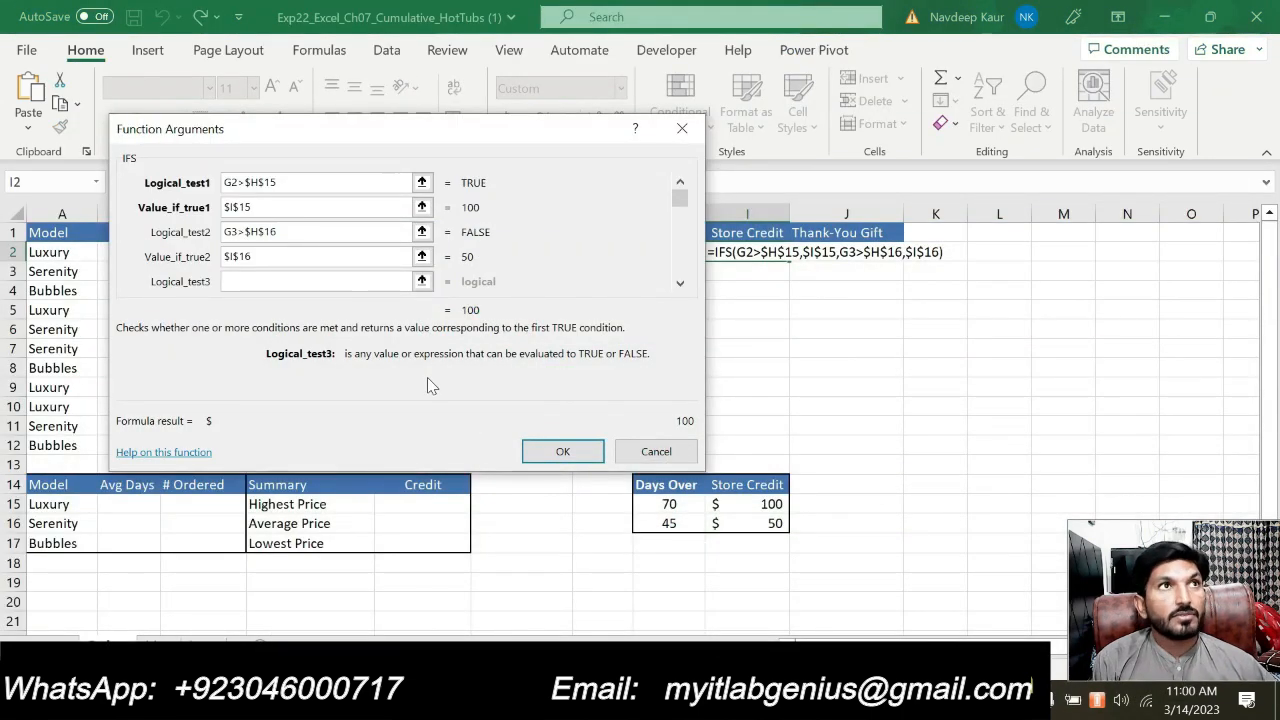
pyautogui.moveTo(404, 135); pyautogui.dragTo(383, 285)
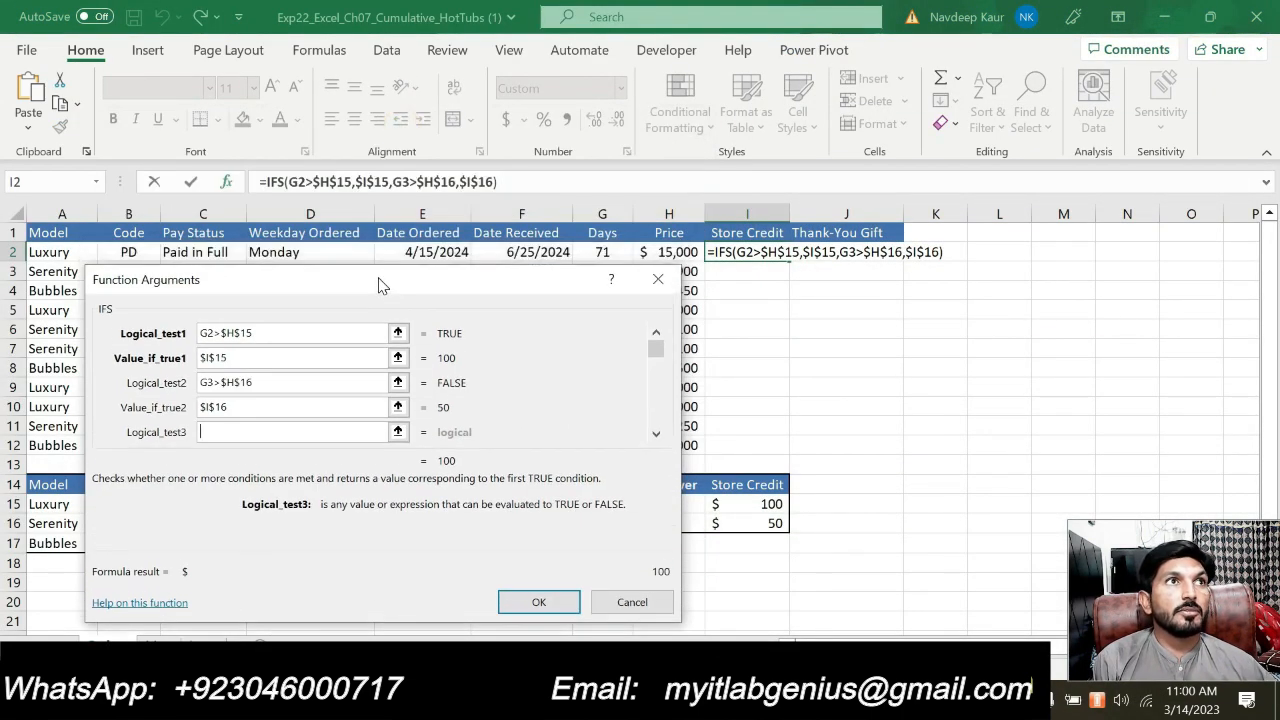
pyautogui.click(597, 252)
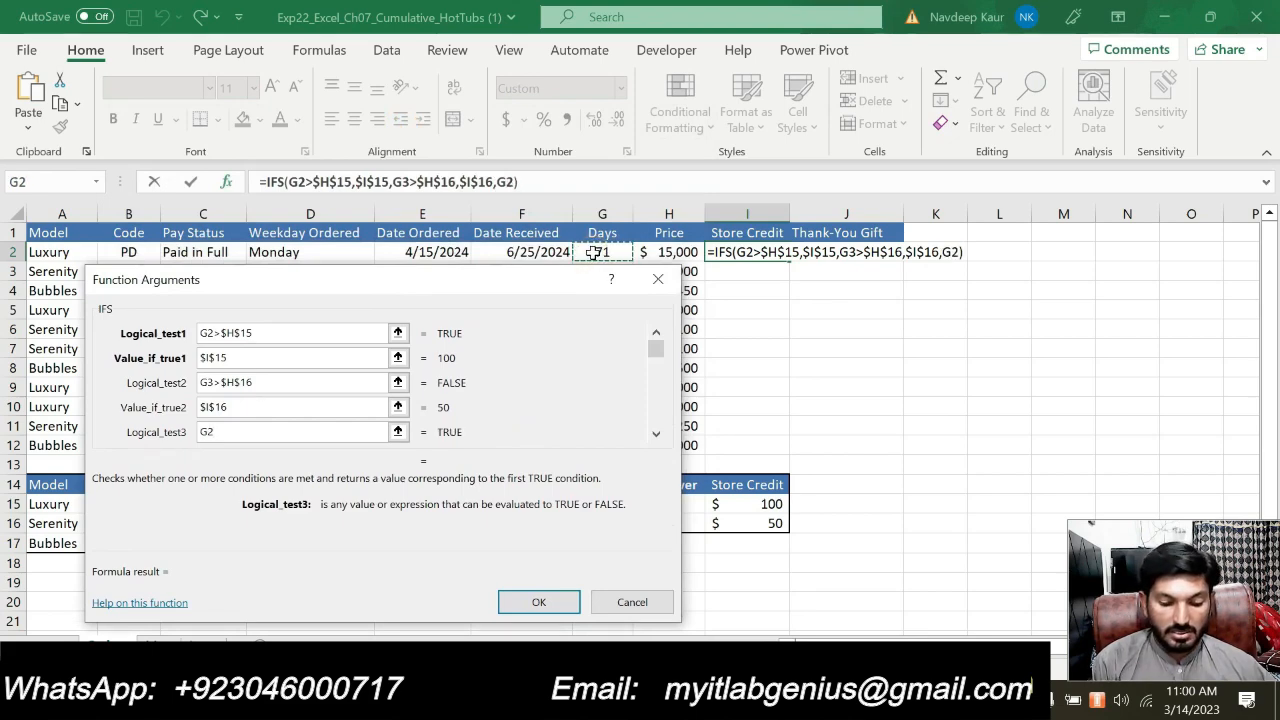
pyautogui.write('<')
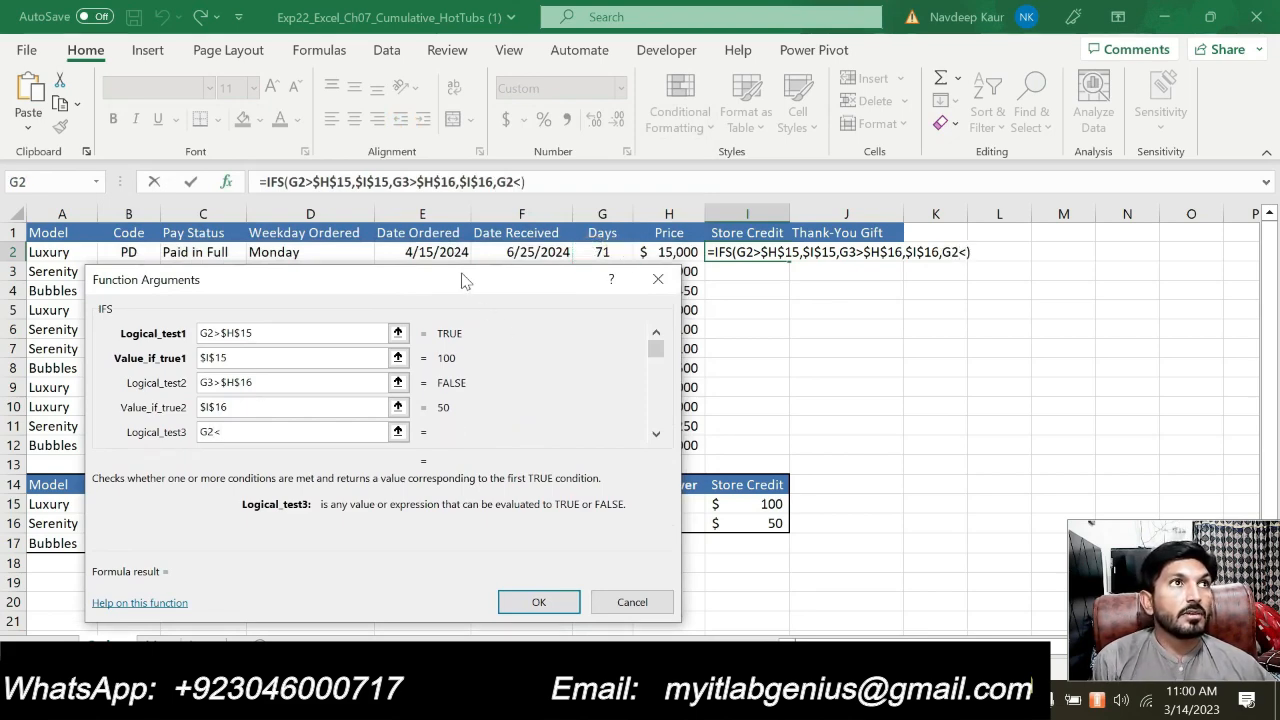
pyautogui.moveTo(466, 280); pyautogui.dragTo(464, 131)
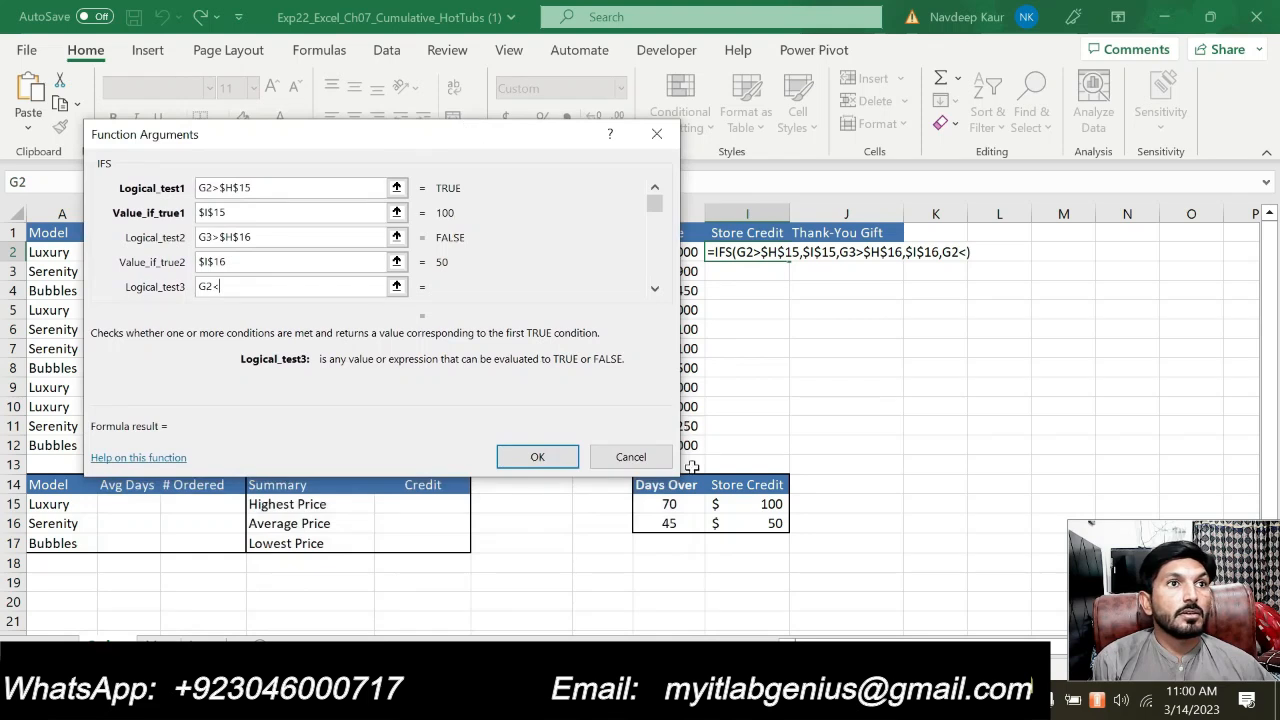
pyautogui.click(672, 524)
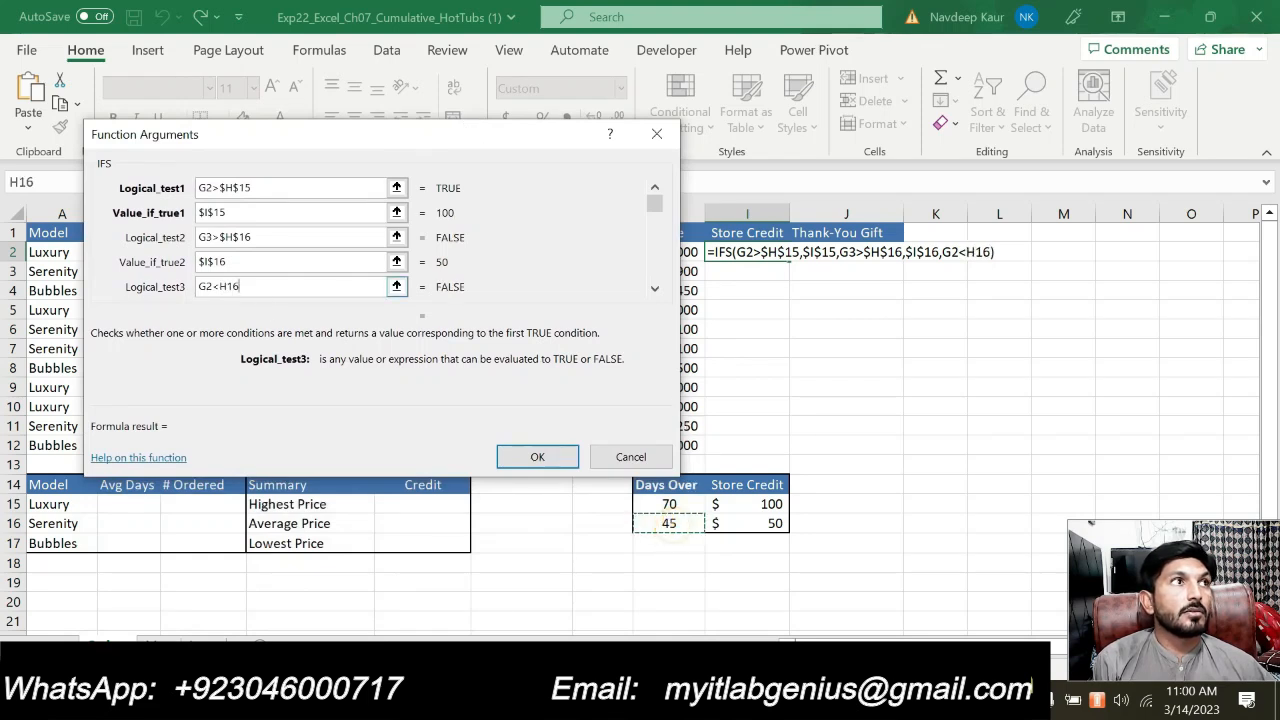
# - Make the H16 reference in Logical_test3 absolute, as $H$16
pyautogui.click(224, 286)
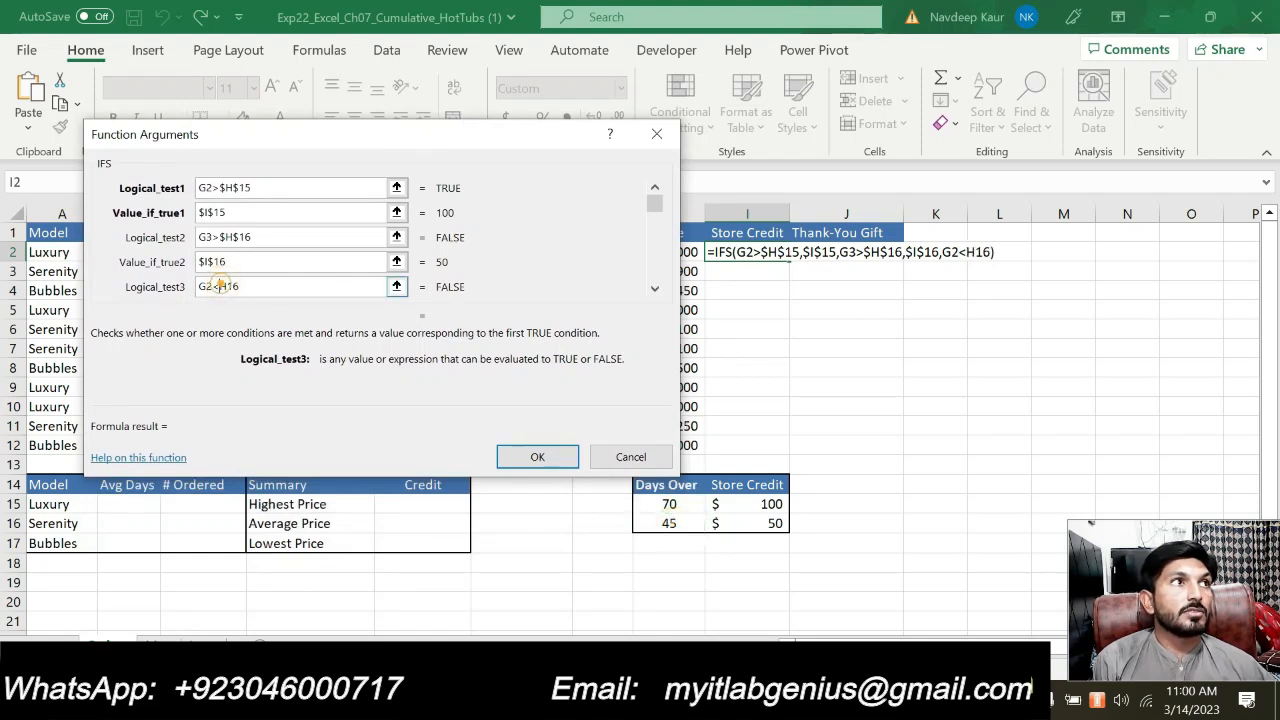
pyautogui.write('$')
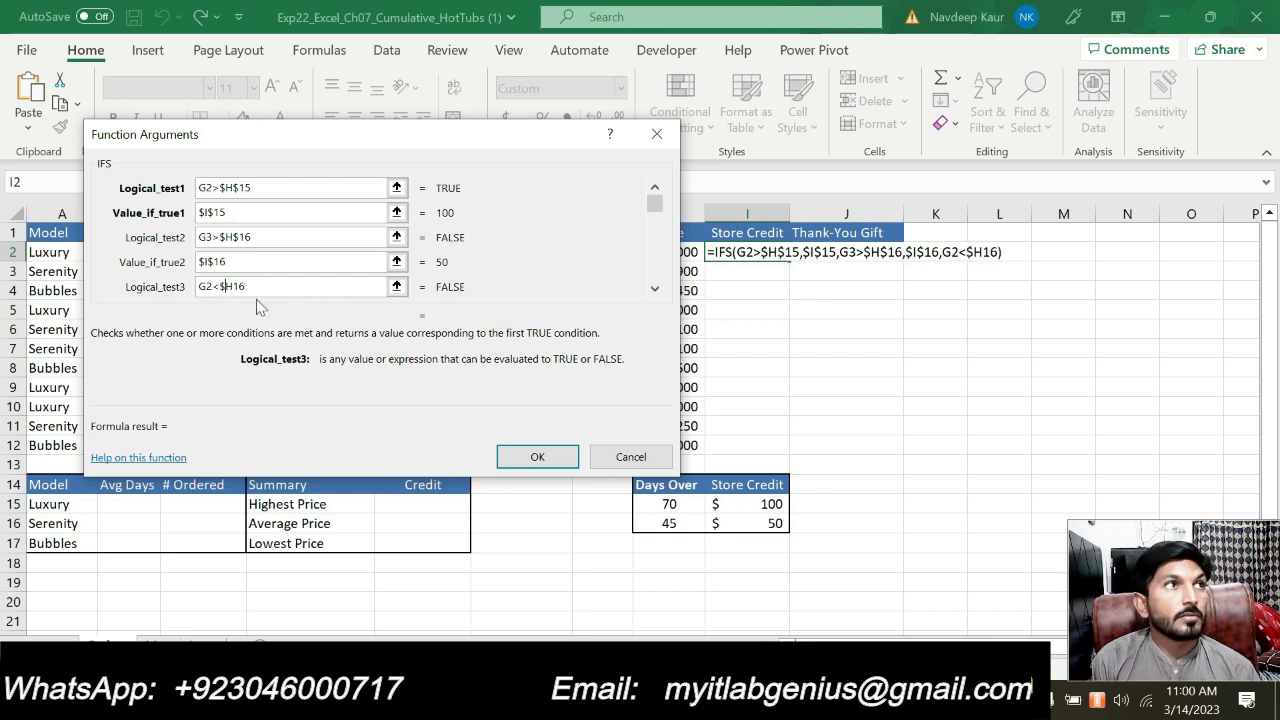
pyautogui.click(231, 287)
pyautogui.write('$')
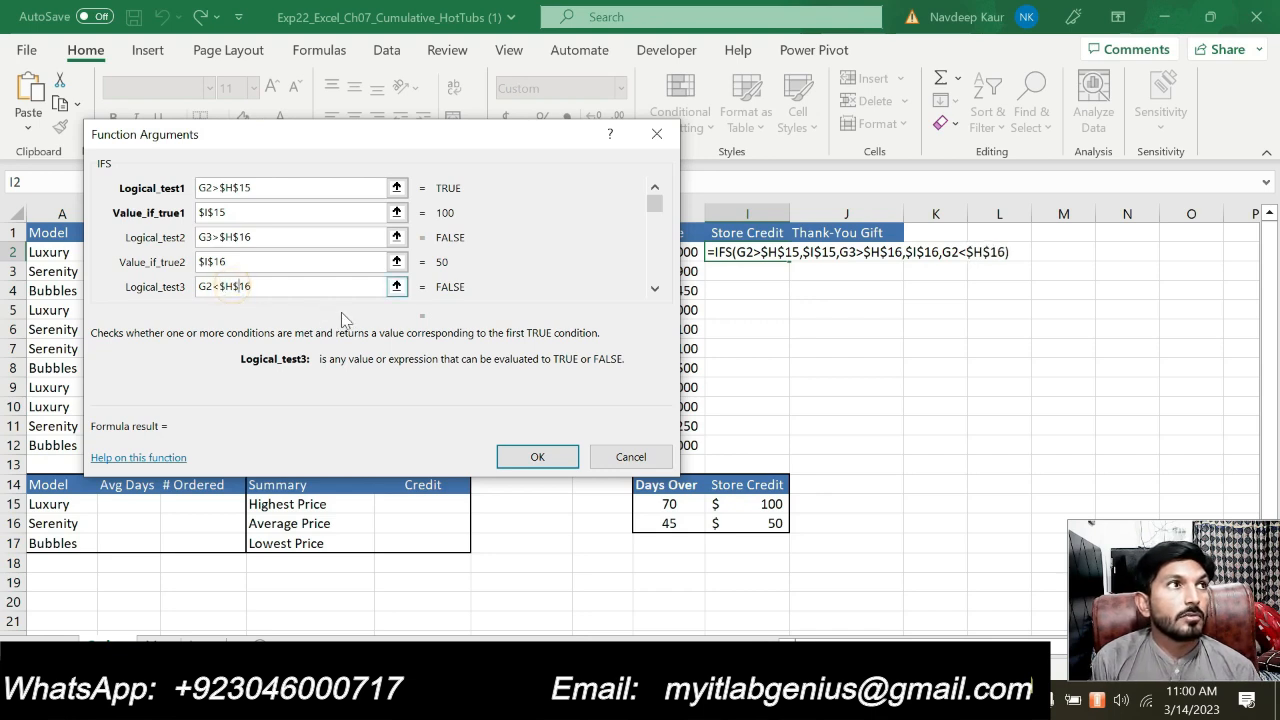
# - Set the Value_if_true3 argument to the text "$0" and insert the finished IFS function in cell I2
pyautogui.click(655, 289)
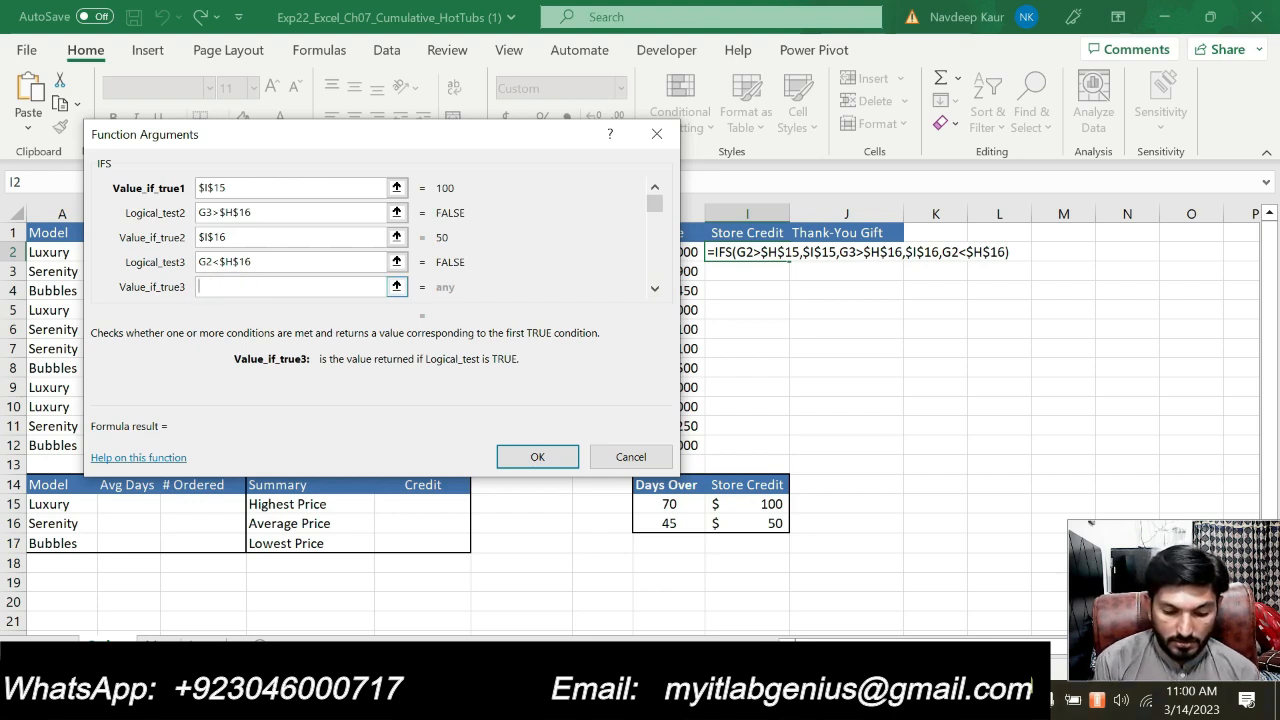
pyautogui.write('"')
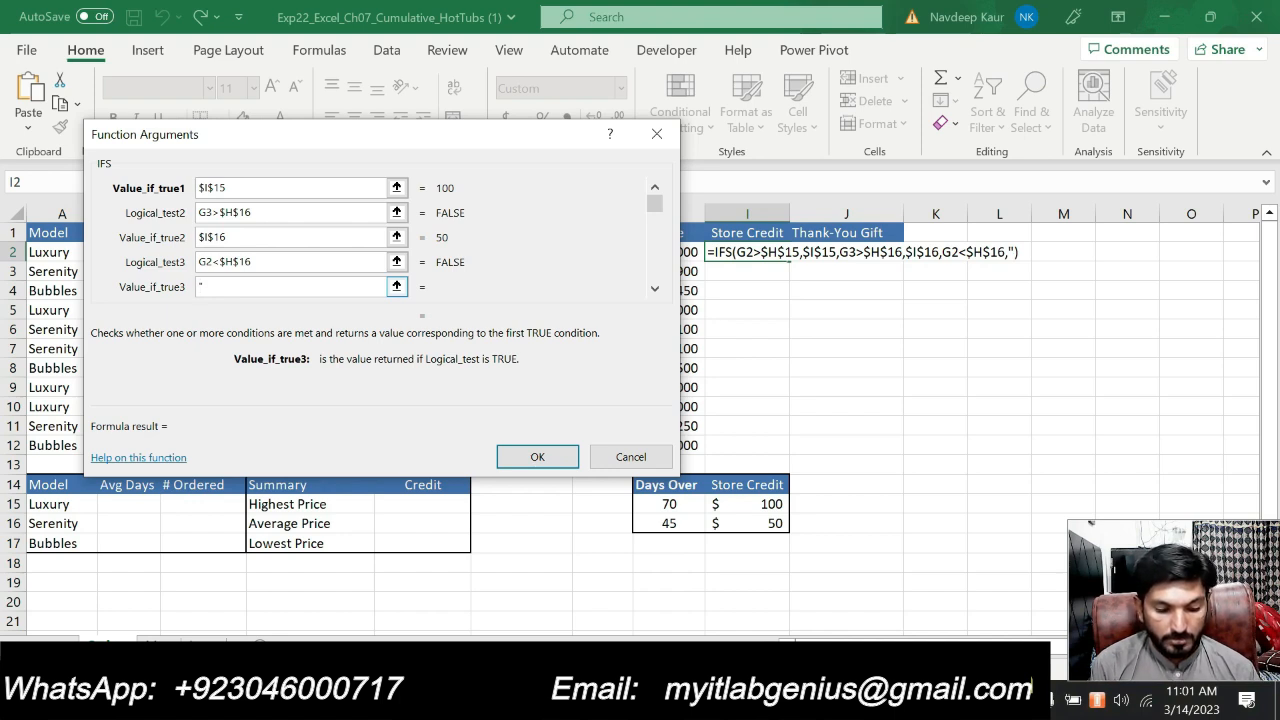
pyautogui.write('$')
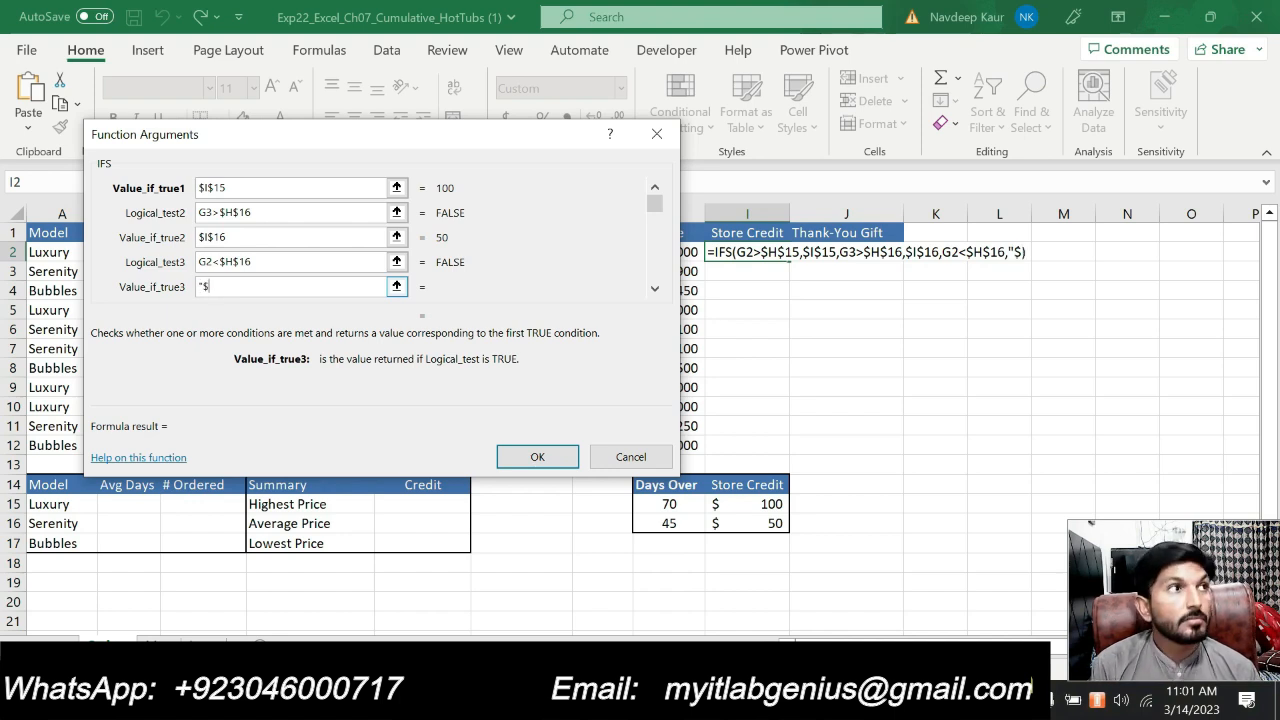
pyautogui.write('0')
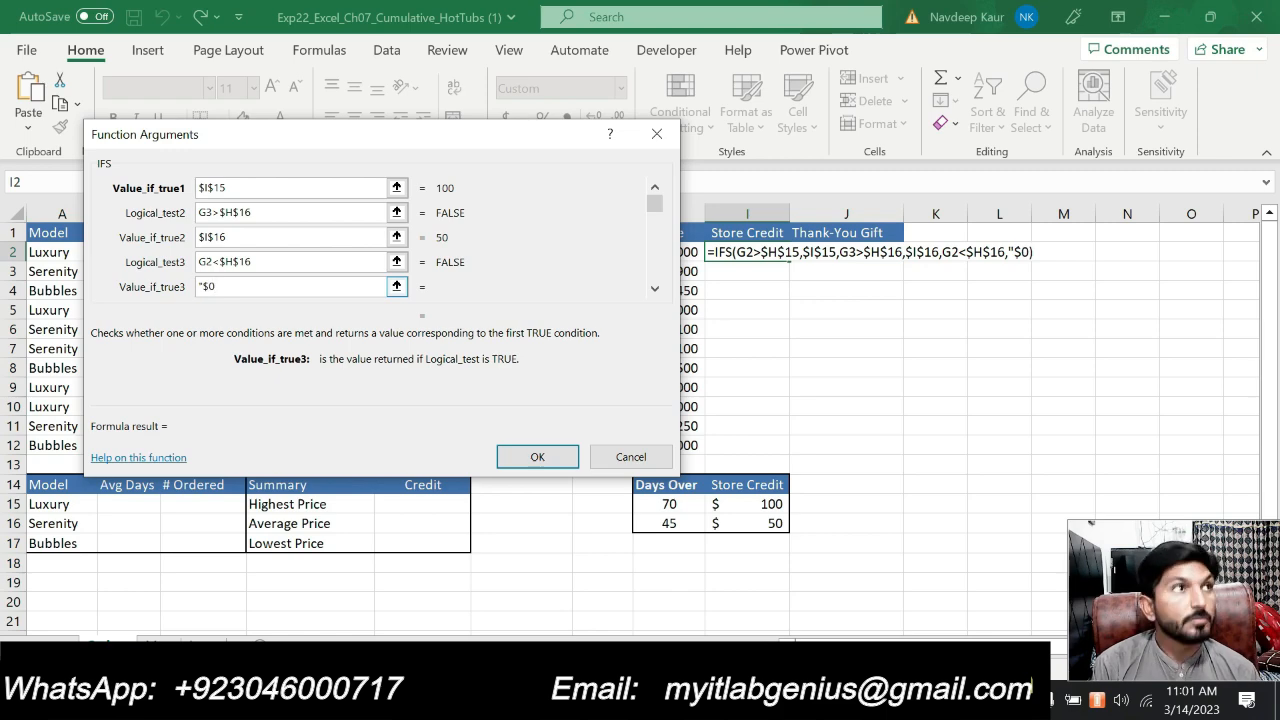
pyautogui.write('"')
pyautogui.click(541, 460)
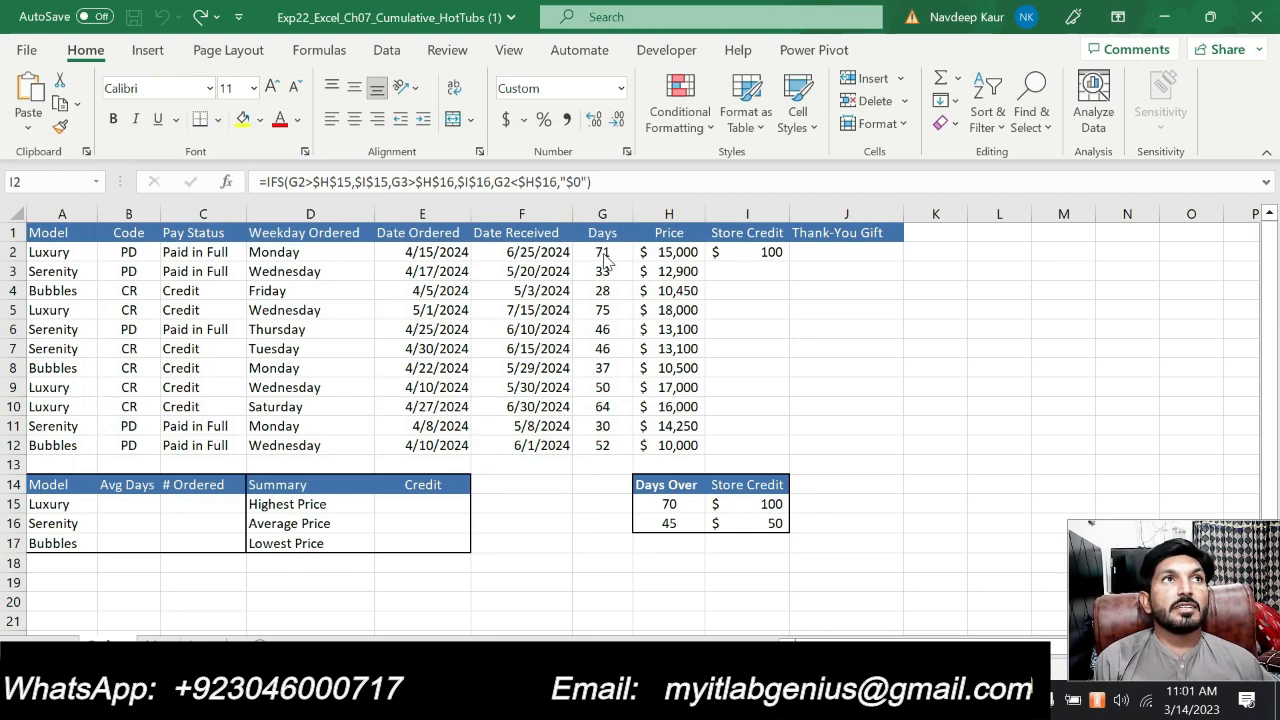
# - Copy the IFS function from I2 down to the range I3:I12 and inspect the copied formula in I4
pyautogui.click(765, 251)
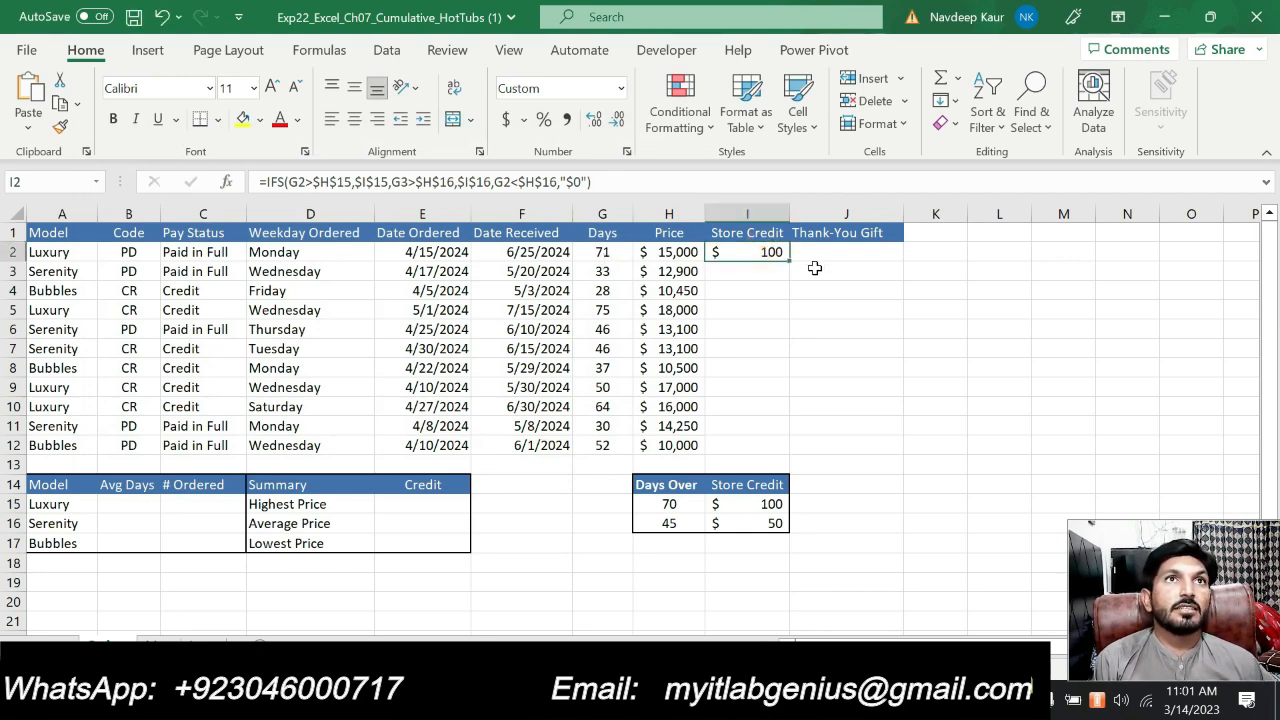
pyautogui.moveTo(789, 259); pyautogui.dragTo(787, 458)
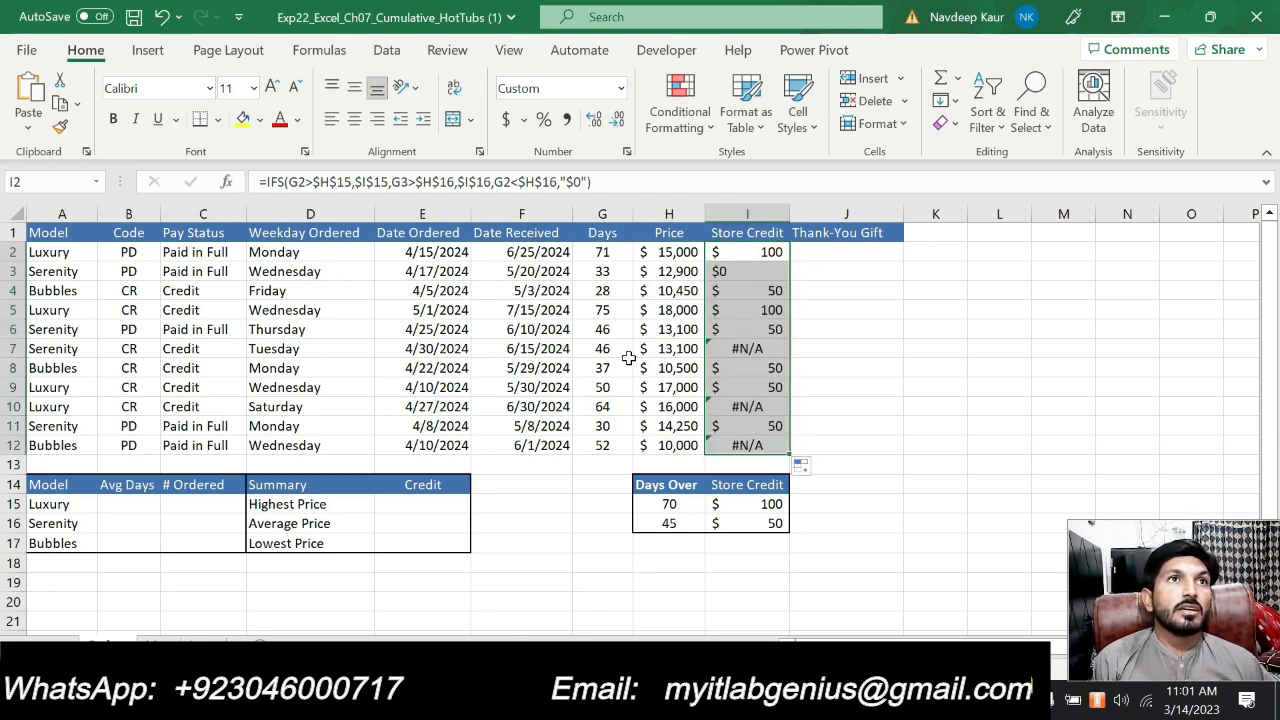
pyautogui.click(772, 290)
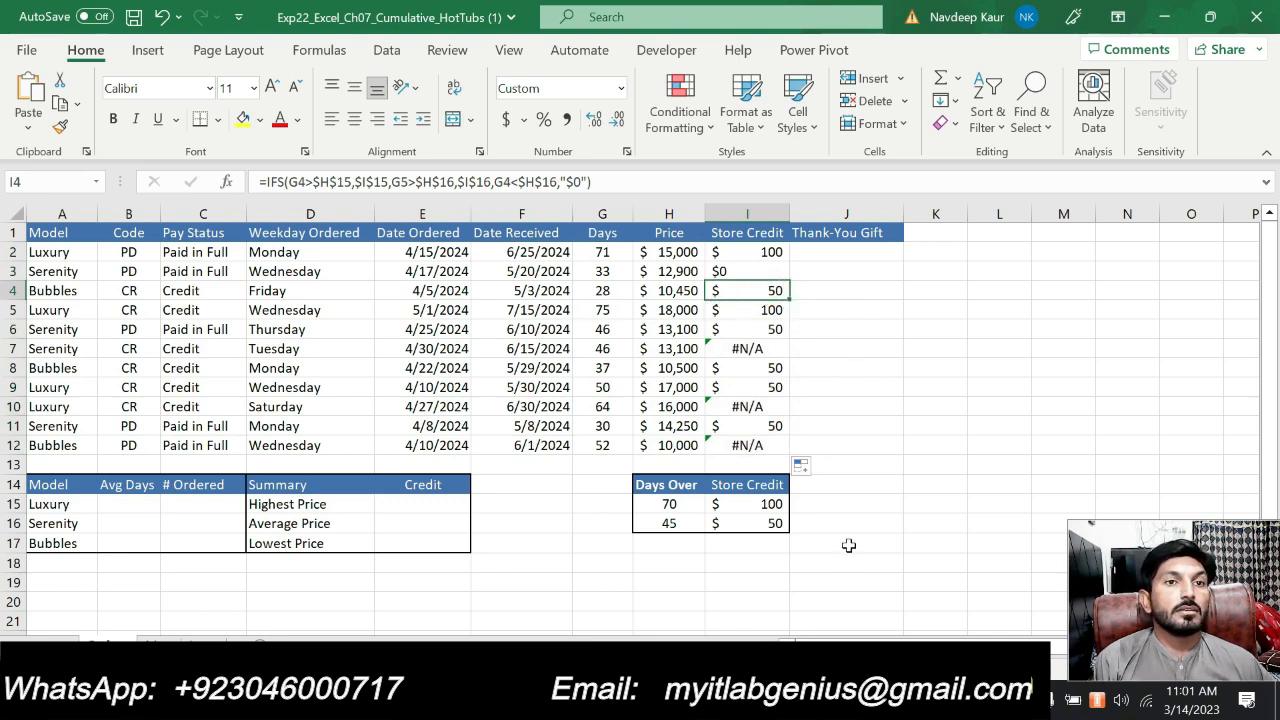
# - Inspect the Days formula in G4 and reread step 6 in the Word instructions to check the Store Credit conditions
pyautogui.moveTo(843, 700)
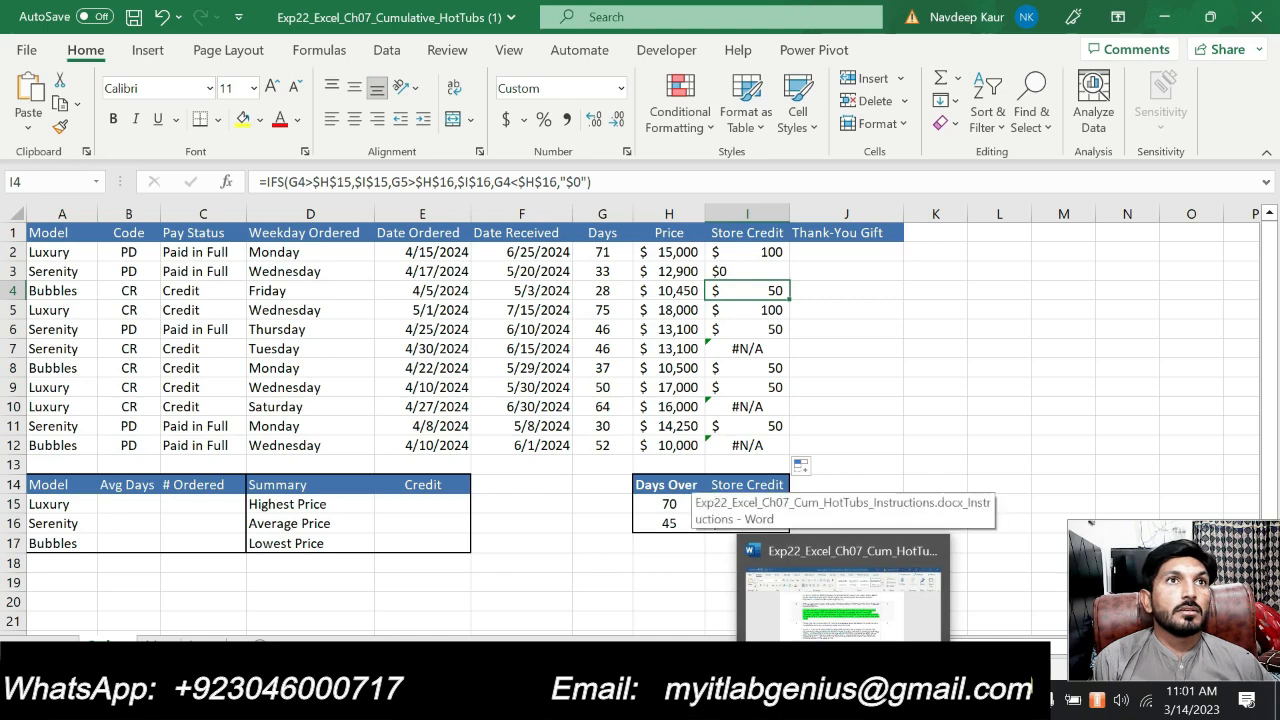
pyautogui.click(612, 290)
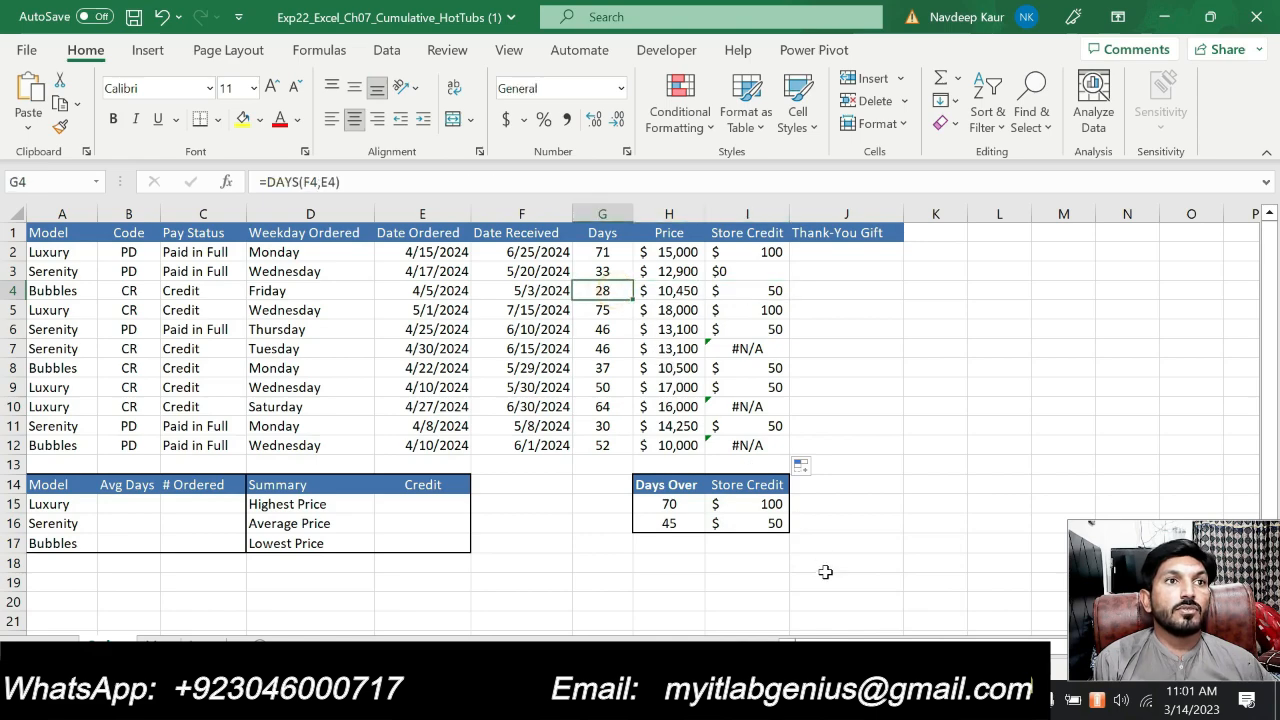
pyautogui.click(822, 700)
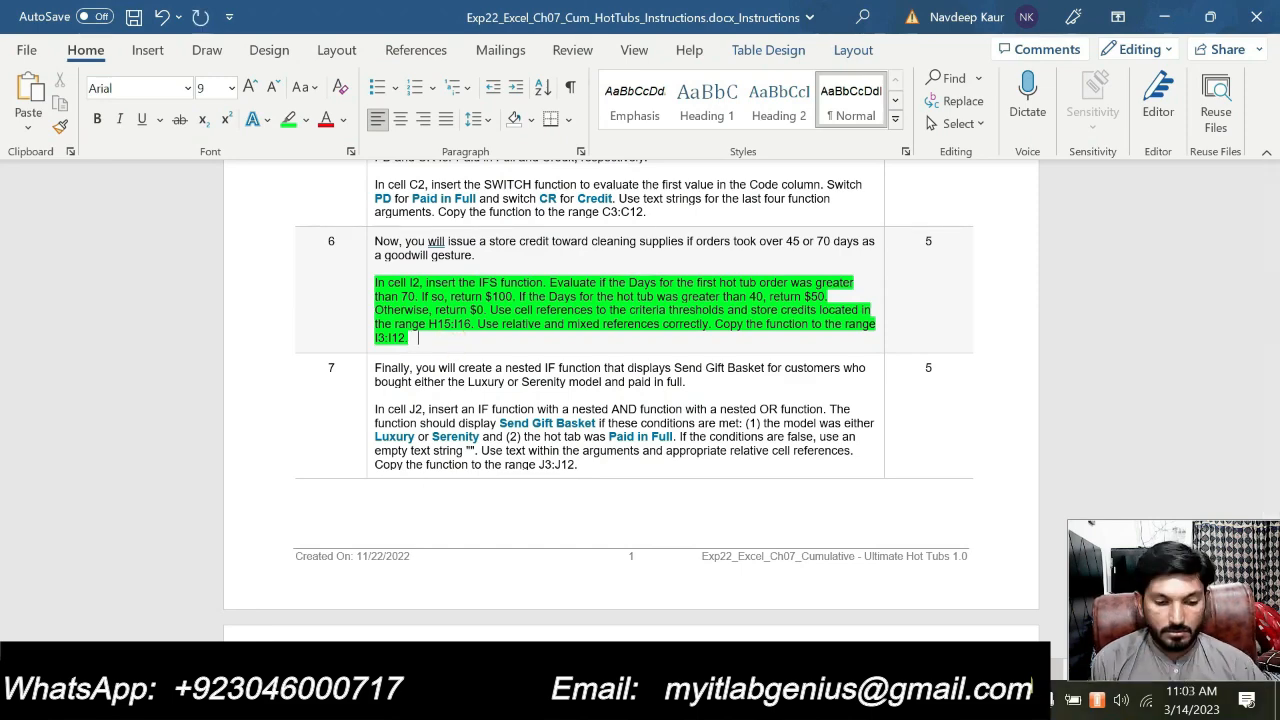
# - Back in Excel, check the Store Credit results and copied IFS formulas against the Days values and the thresholds in H15:I16
pyautogui.hotkey('alt', 'Tab')
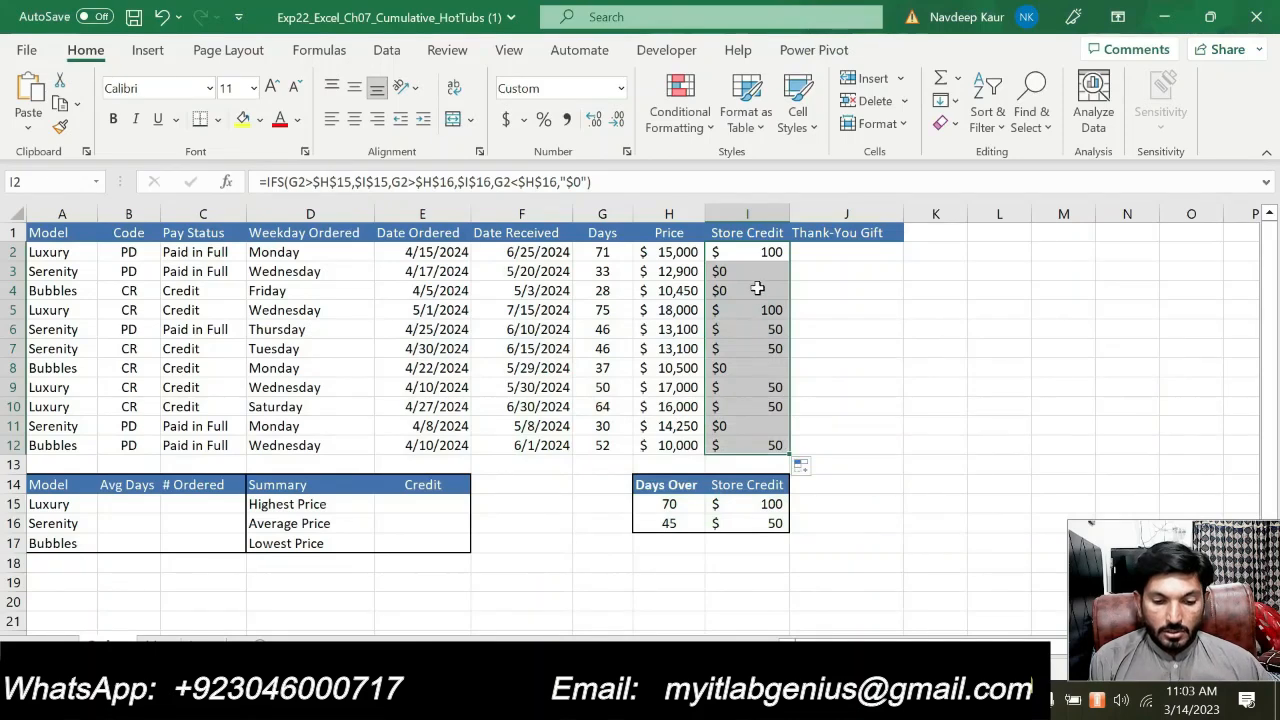
pyautogui.click(603, 257)
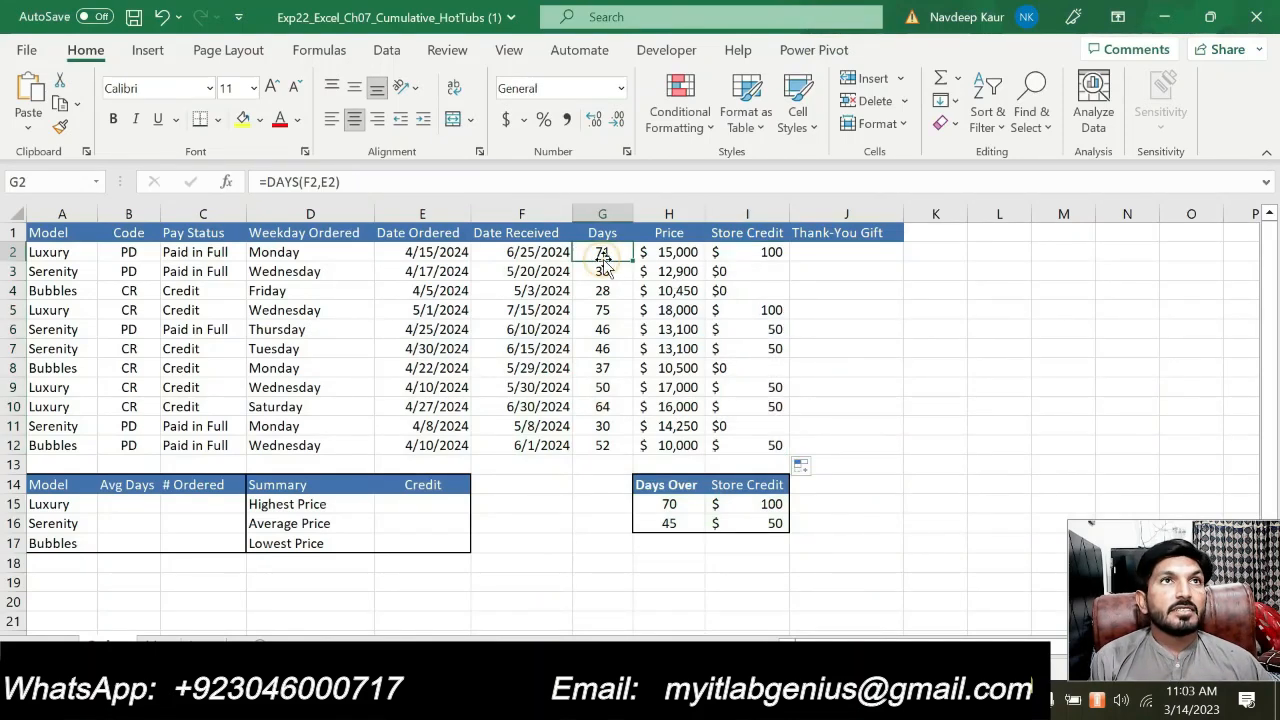
pyautogui.click(772, 252)
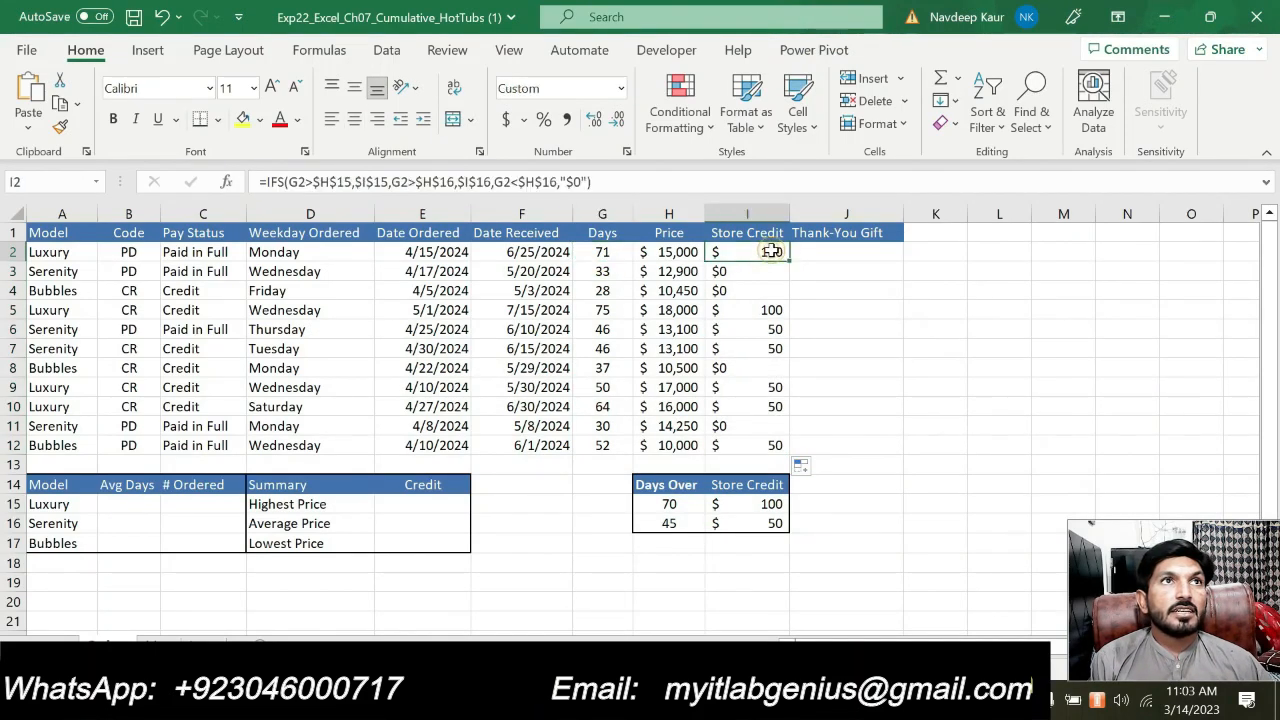
pyautogui.click(607, 271)
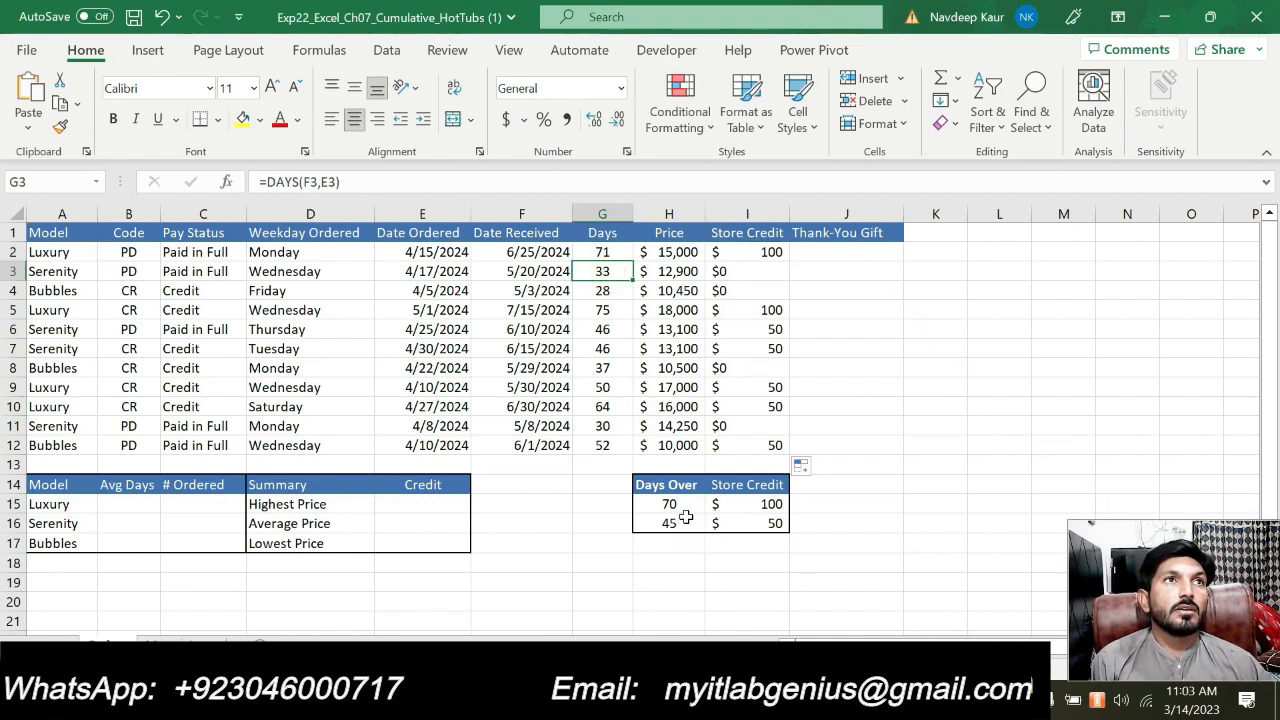
pyautogui.click(606, 329)
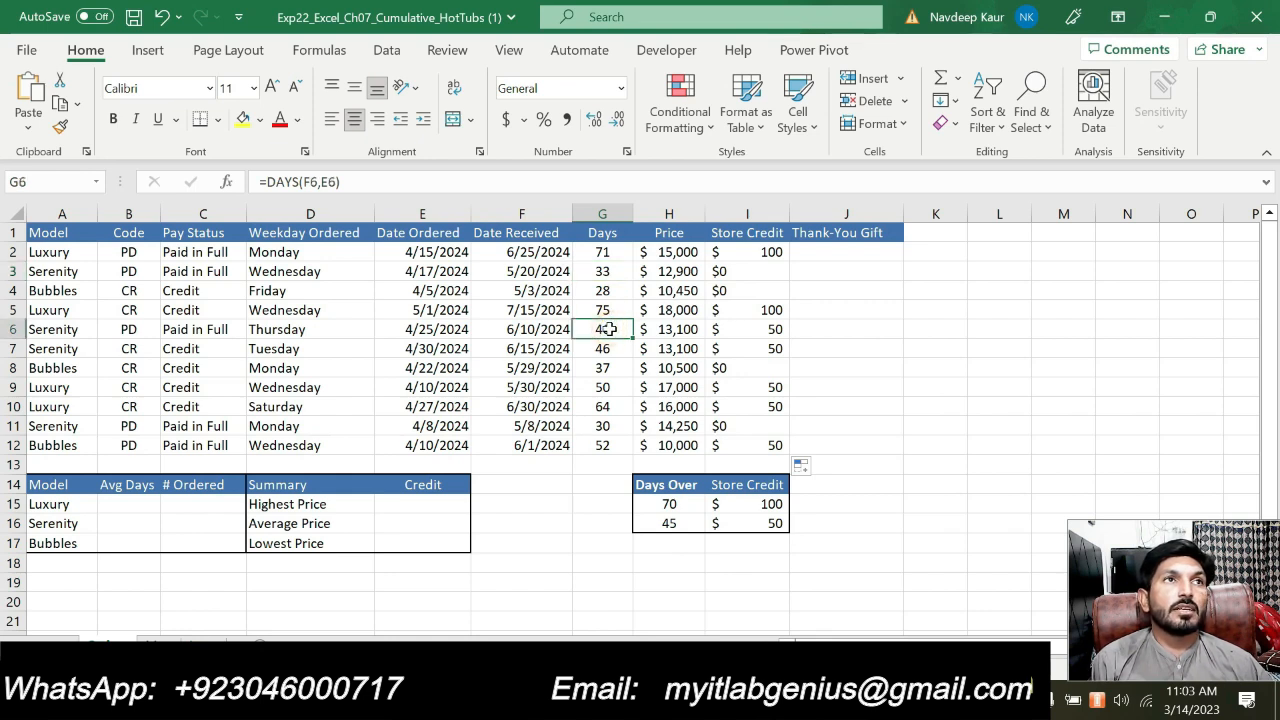
pyautogui.click(755, 329)
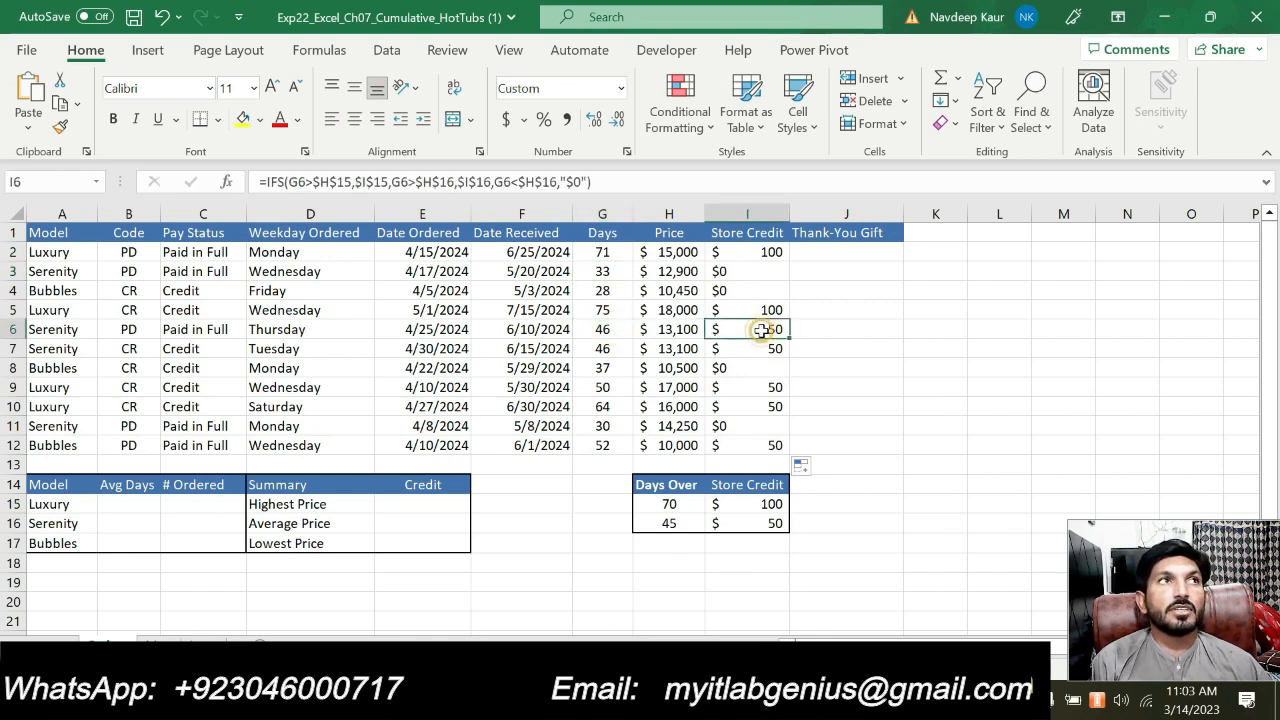
pyautogui.hotkey('alt', 'Tab')
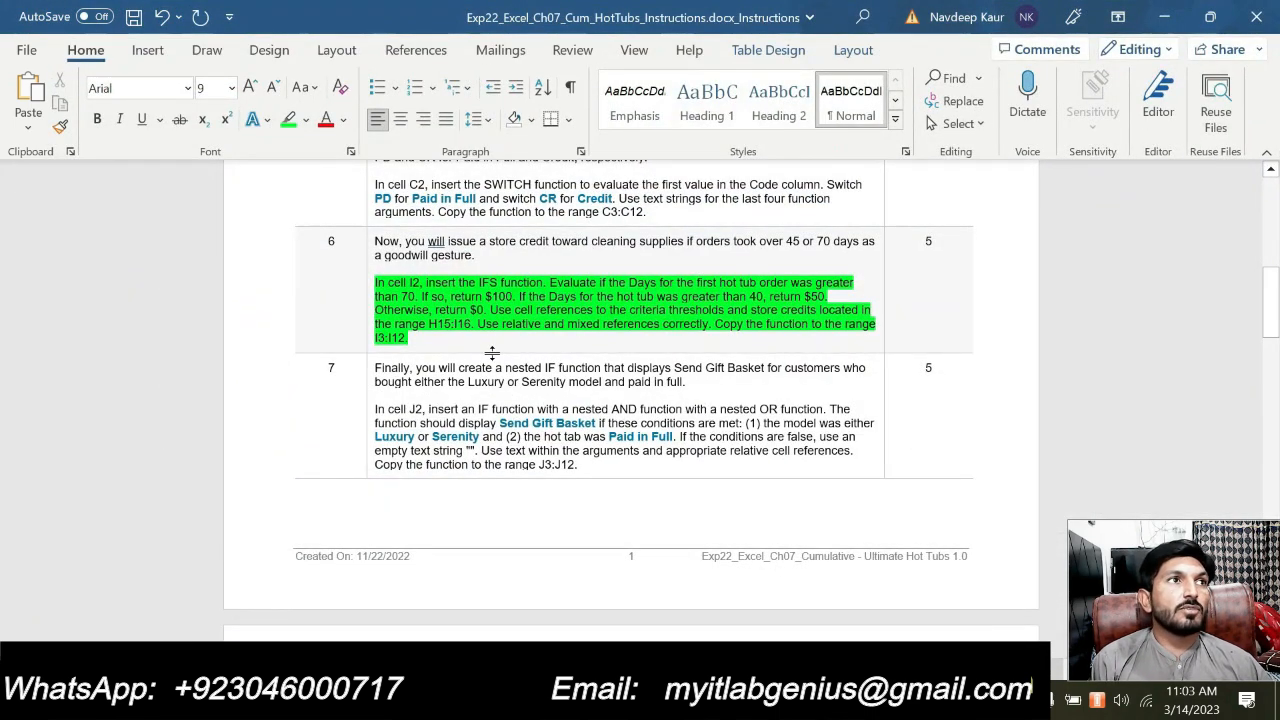
pyautogui.hotkey('alt', 'Tab')
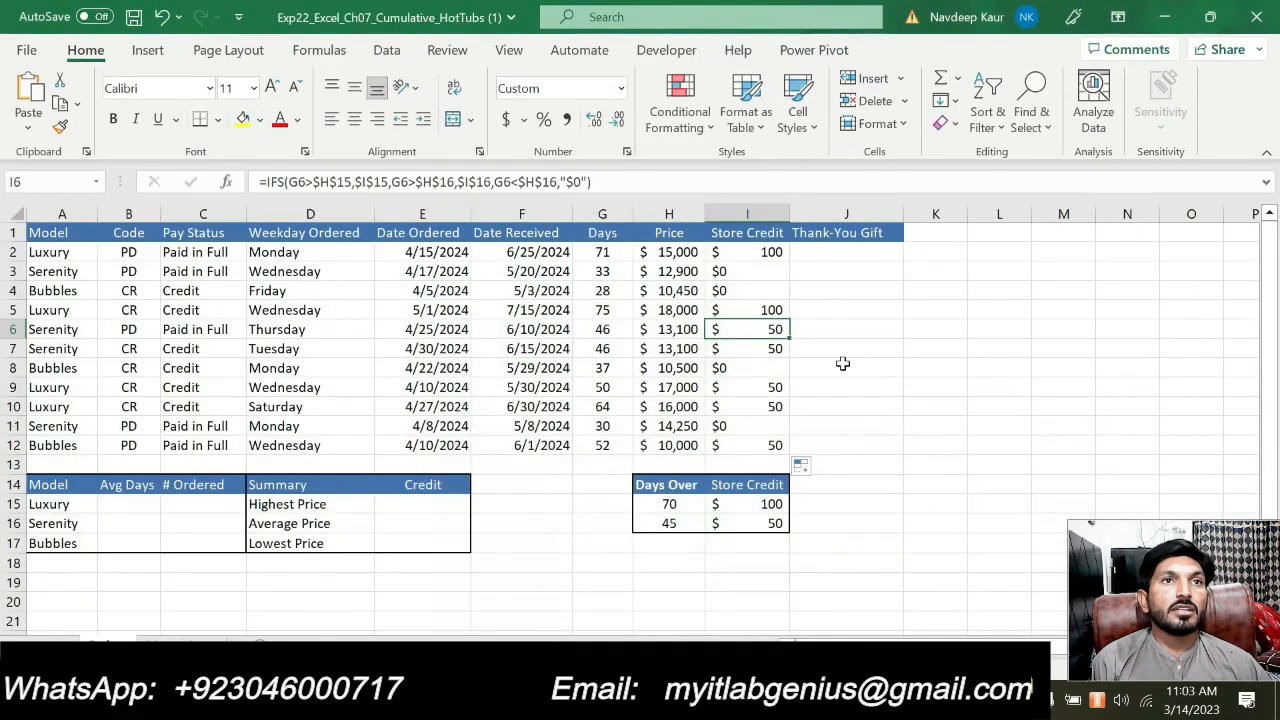
pyautogui.click(745, 400)
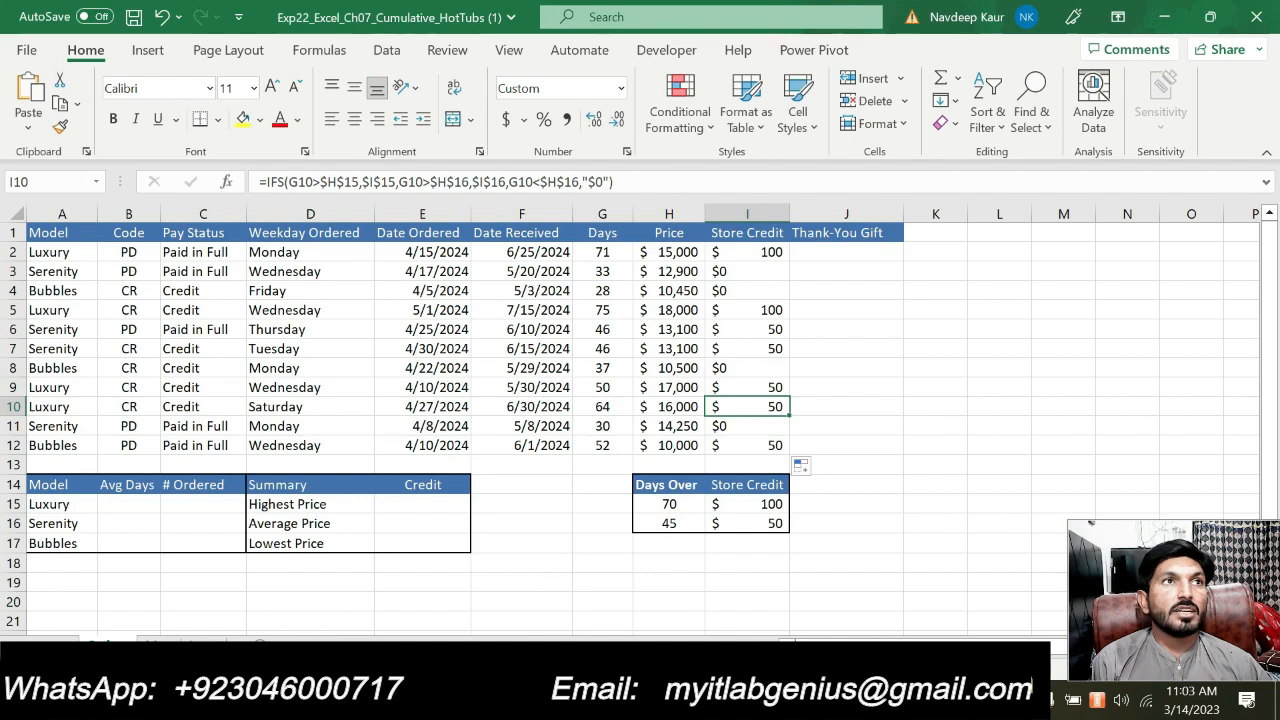
# - In the Word instructions, remove the green highlight from step 6 and highlight the text of step 7
pyautogui.hotkey('alt', 'Tab')
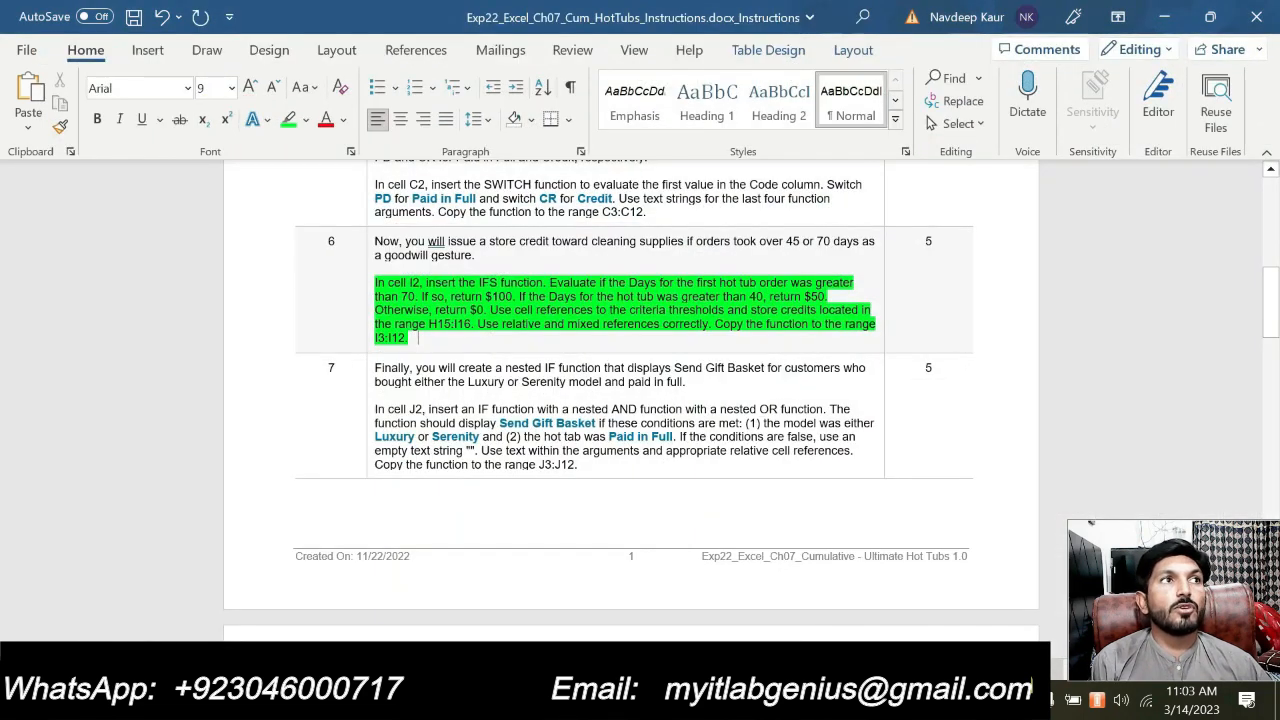
pyautogui.moveTo(420, 338); pyautogui.dragTo(378, 283)
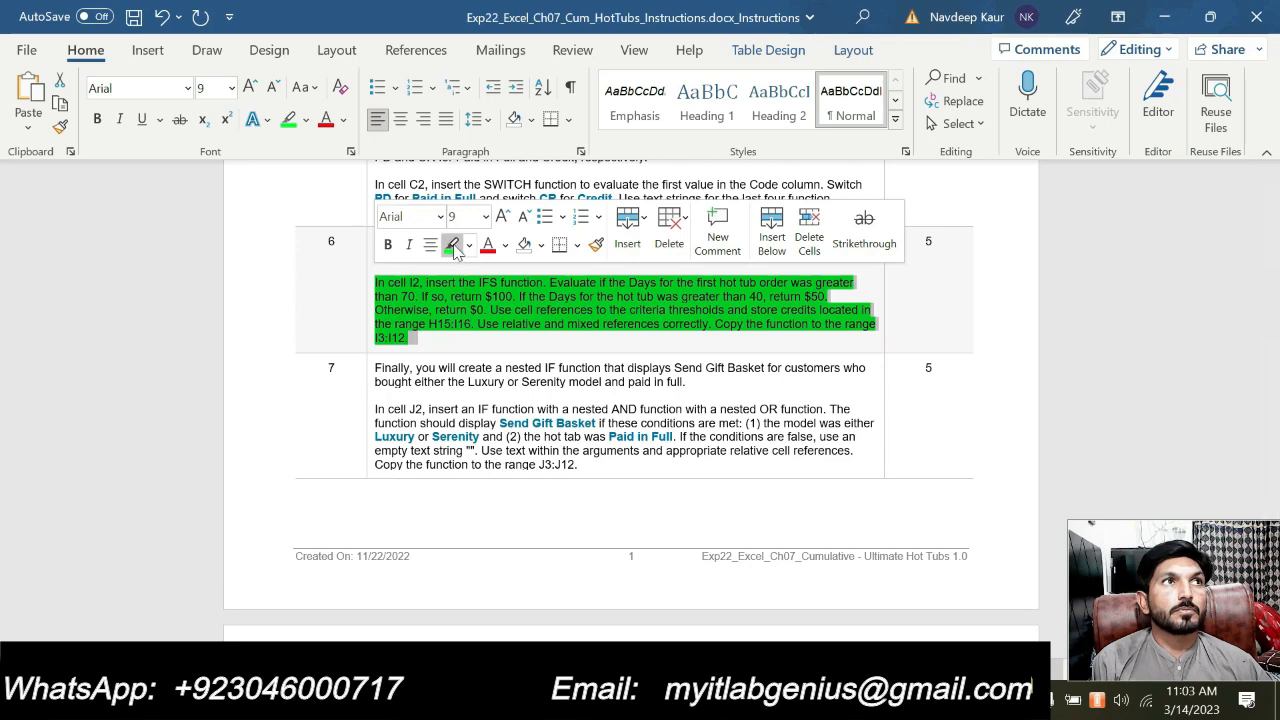
pyautogui.click(452, 244)
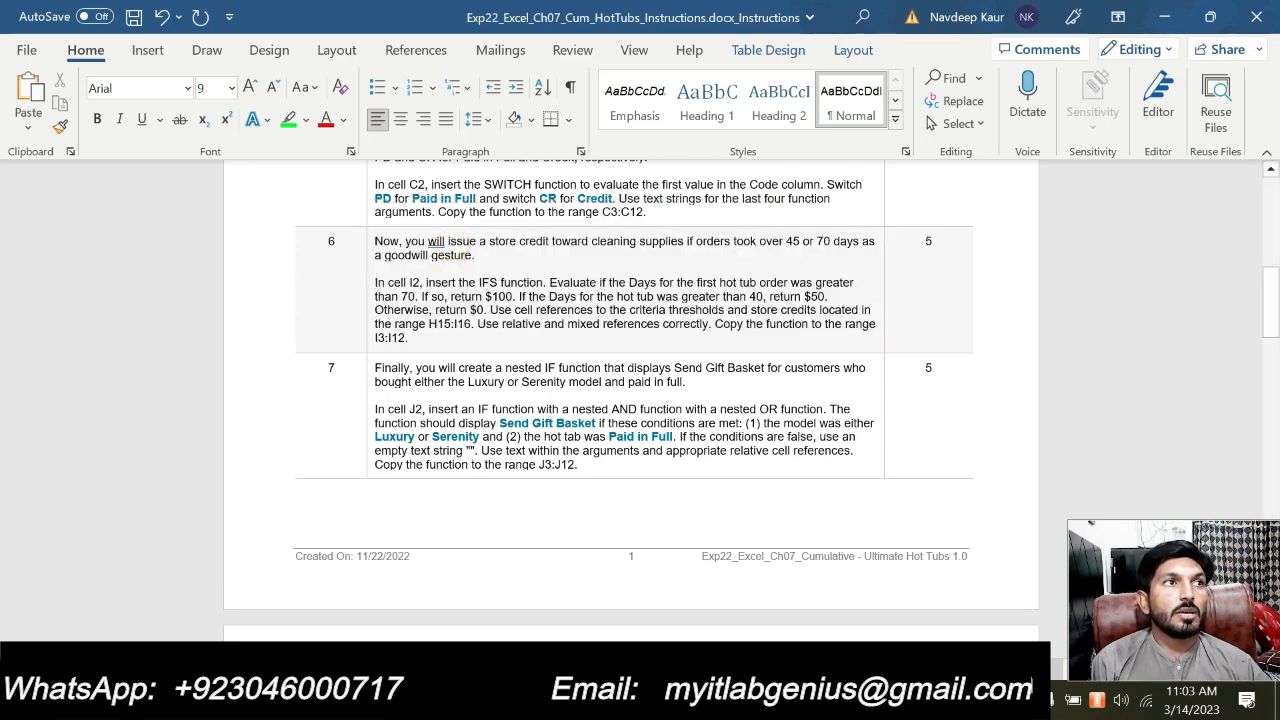
pyautogui.moveTo(579, 465); pyautogui.dragTo(375, 368)
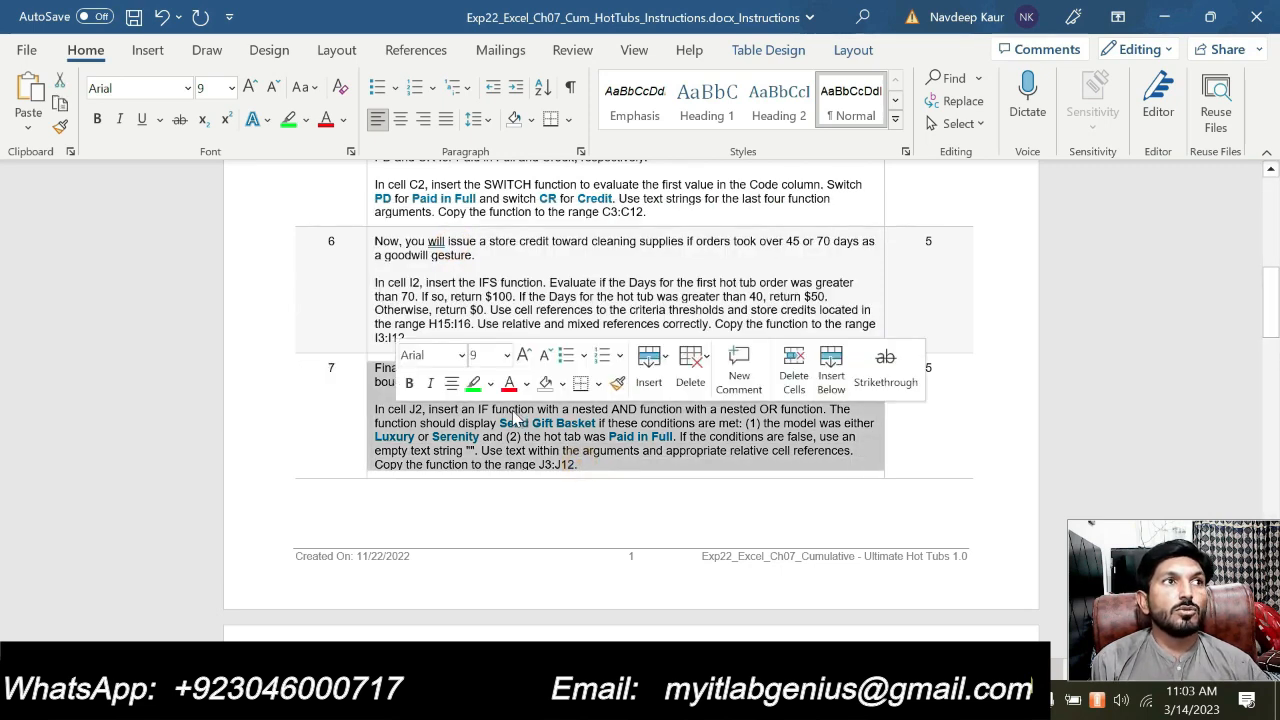
pyautogui.click(462, 383)
pyautogui.click(604, 472)
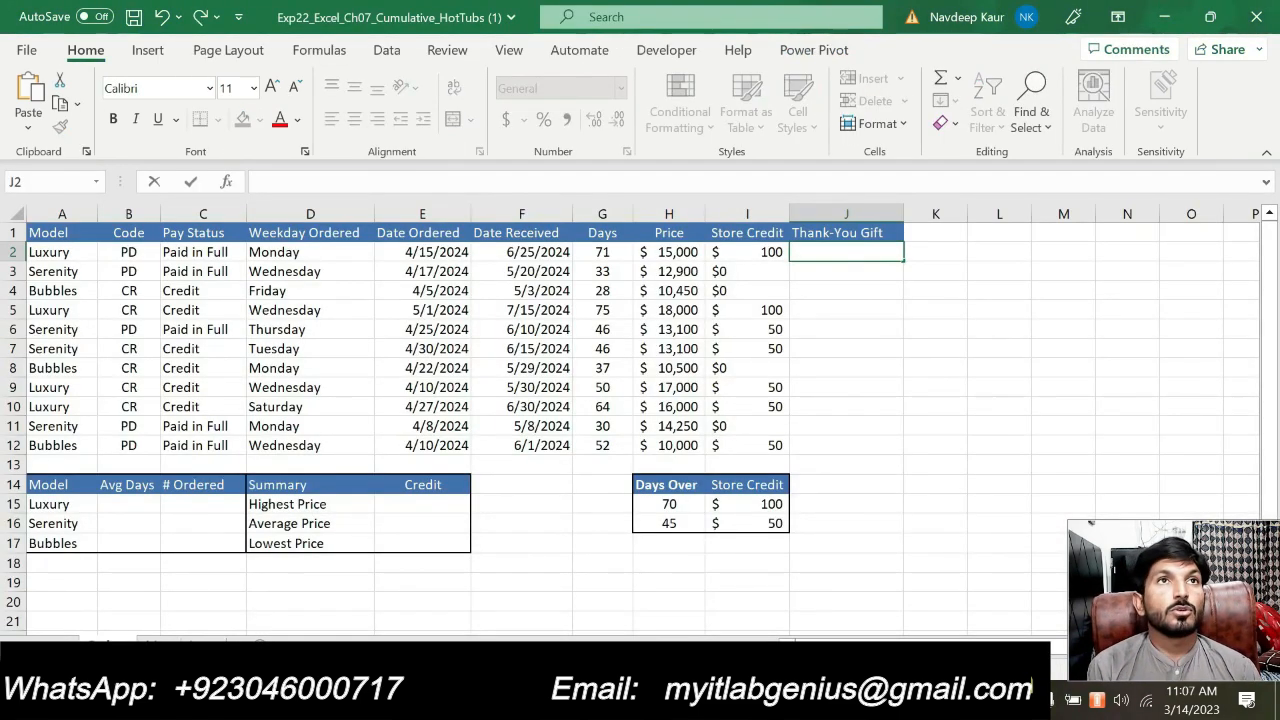
# - Start a formula in J2 with an IF function containing a nested AND function with a nested OR function
pyautogui.write('=')
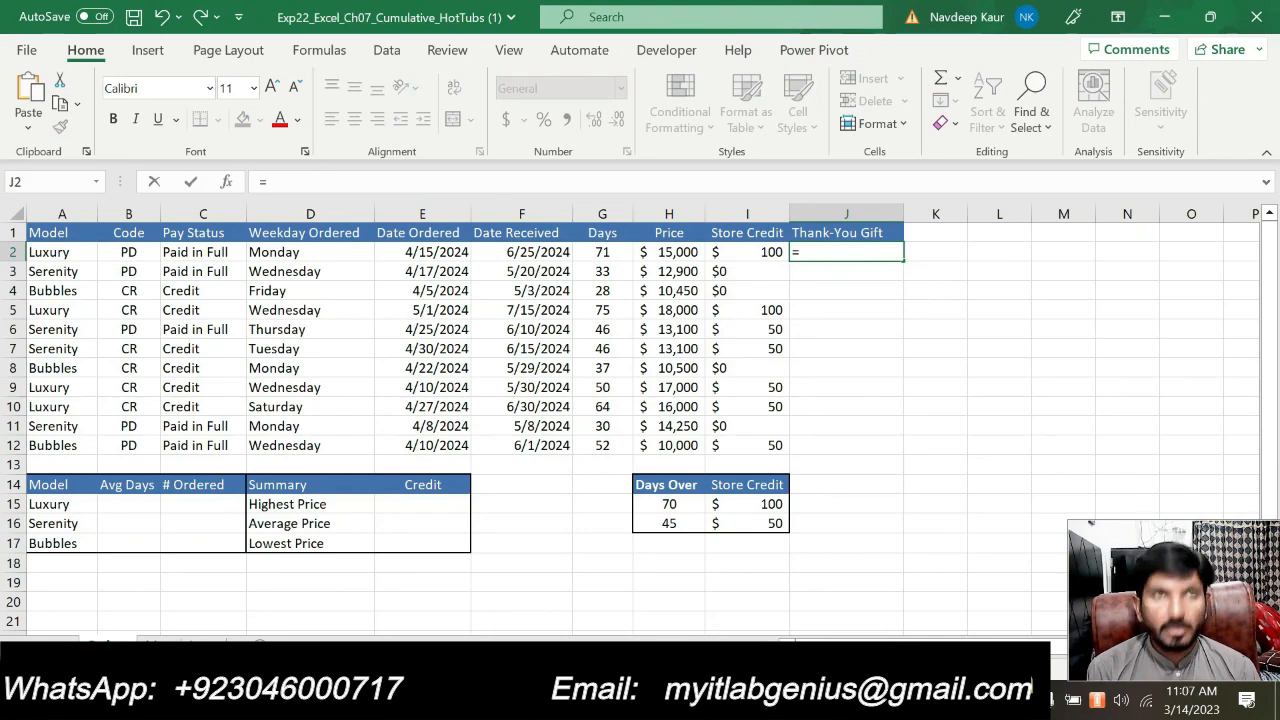
pyautogui.write('if')
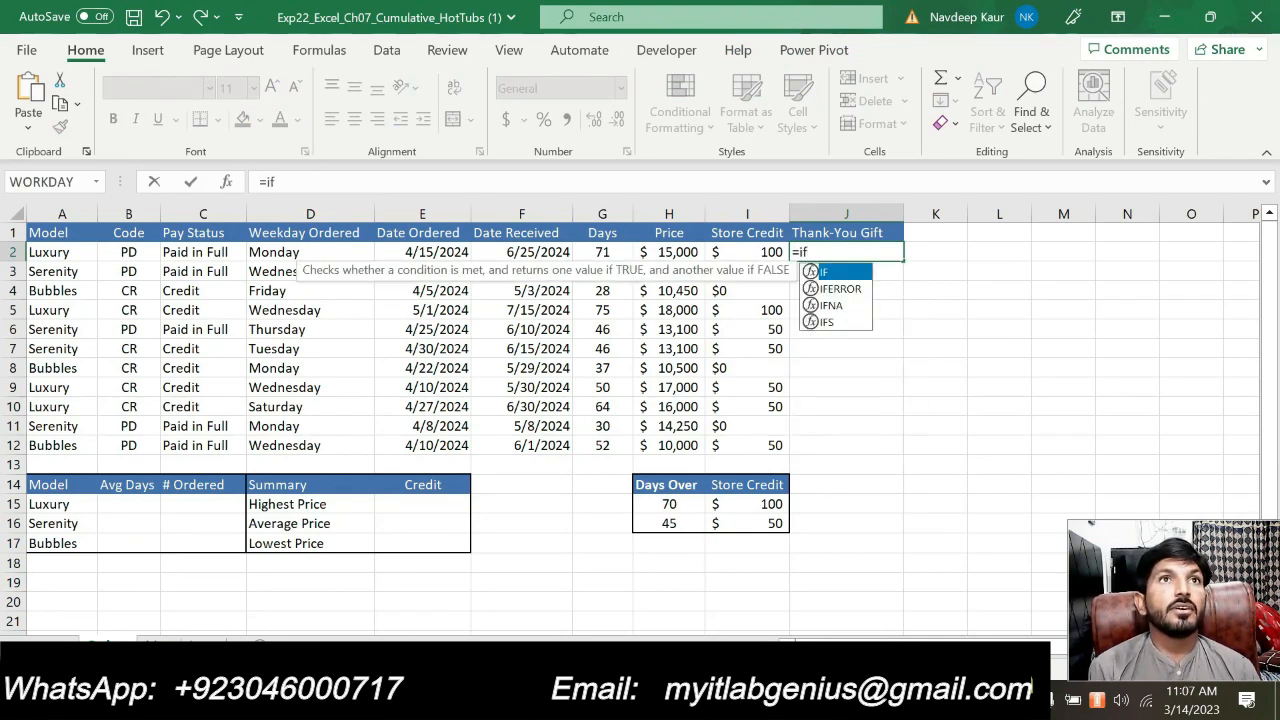
pyautogui.doubleClick(832, 274)
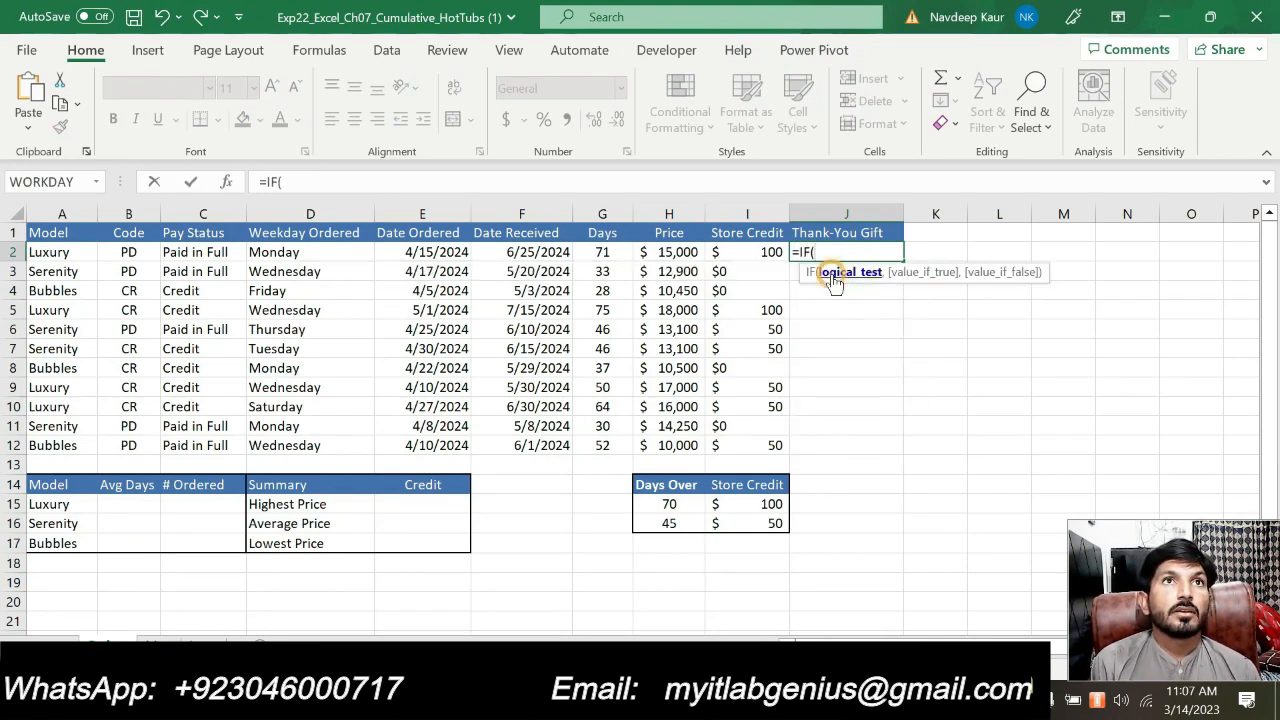
pyautogui.write('And')
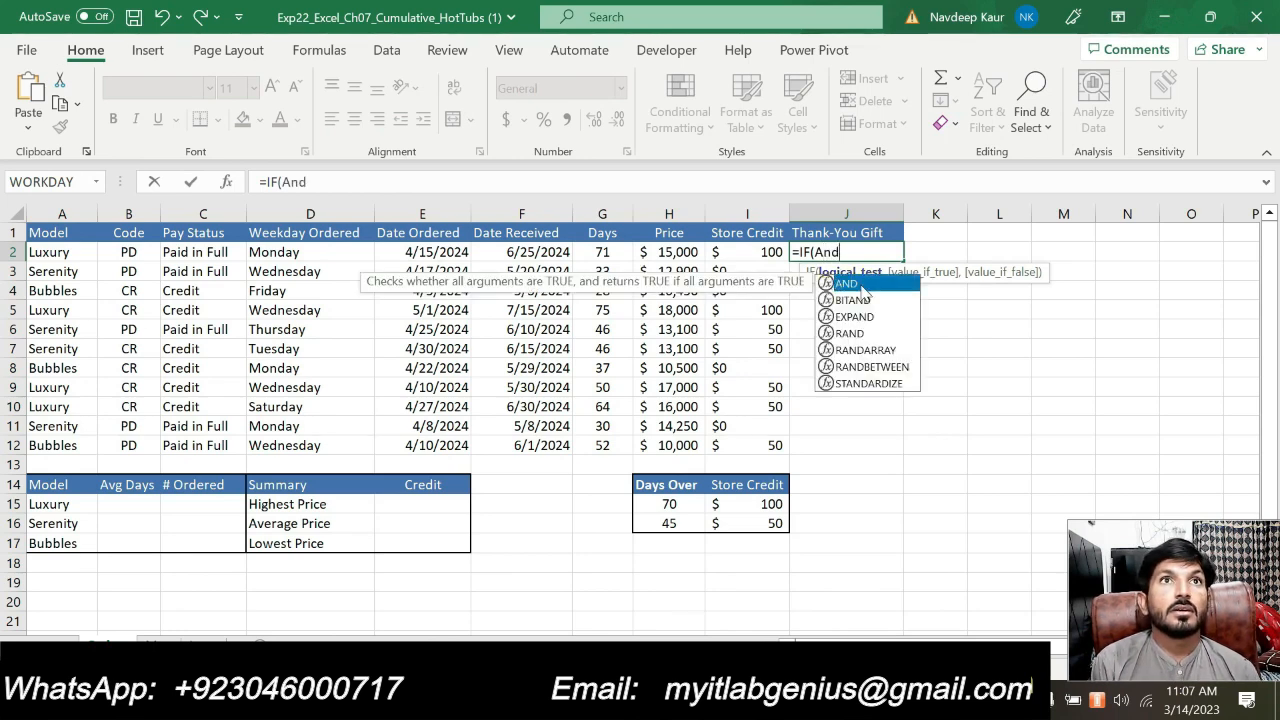
pyautogui.doubleClick(860, 284)
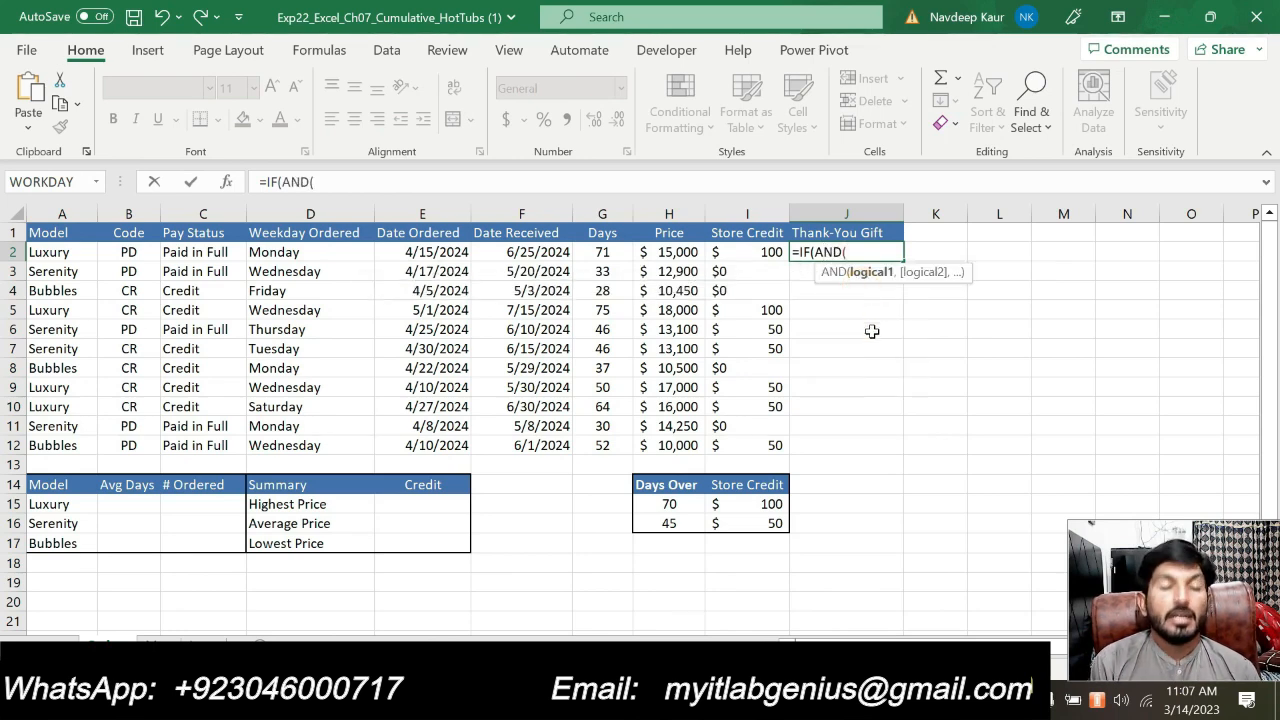
pyautogui.write('Or')
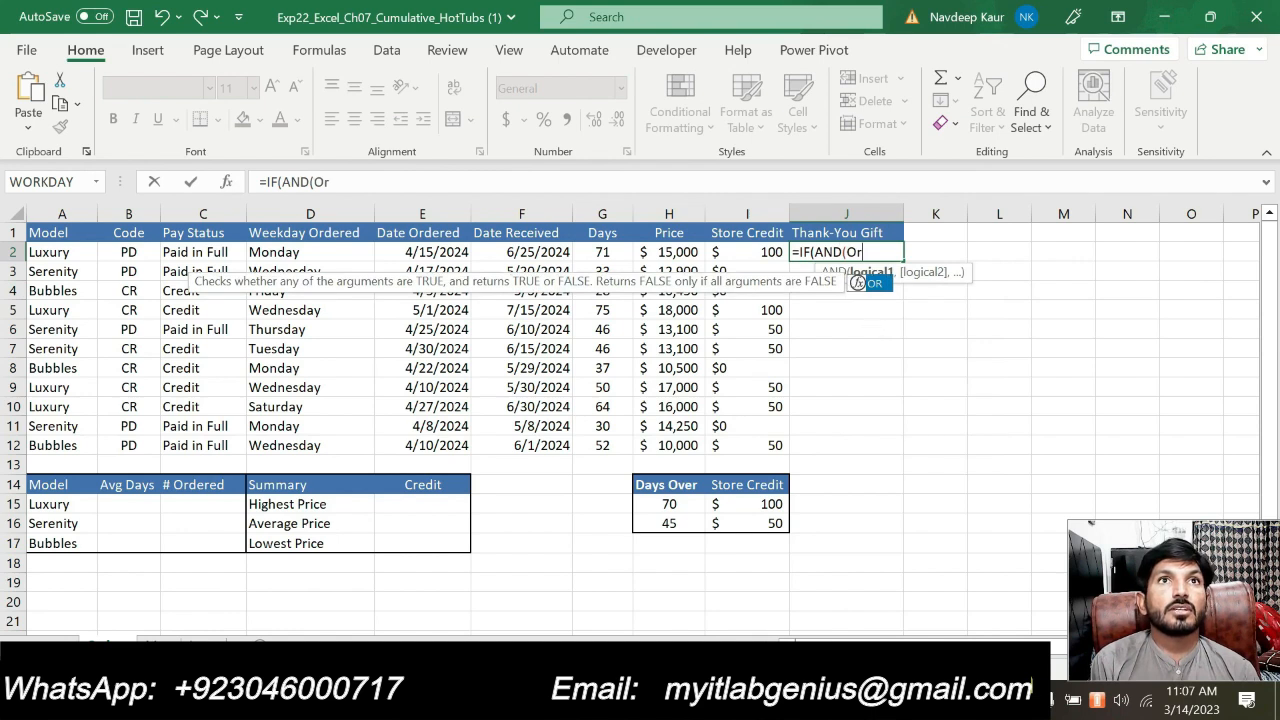
pyautogui.doubleClick(874, 285)
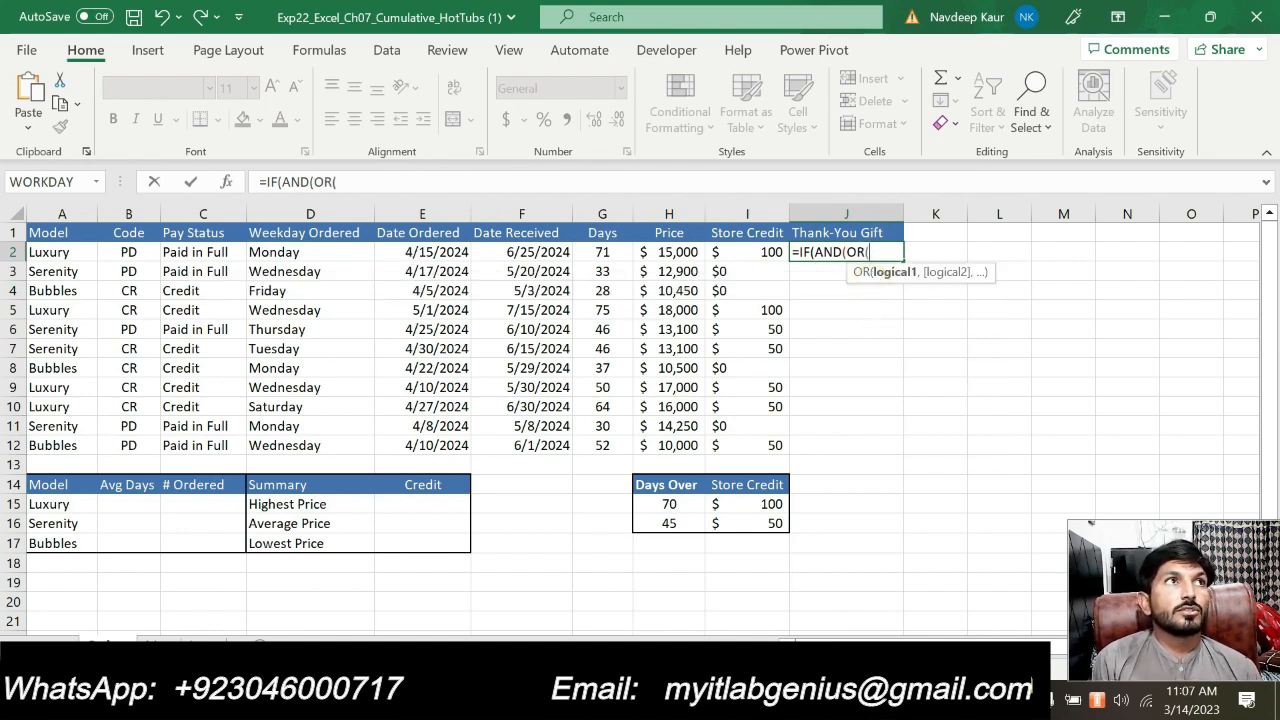
# - Enter A2="Luxury" as the first condition of the nested OR function in J2
pyautogui.click(372, 181)
pyautogui.click(367, 181)
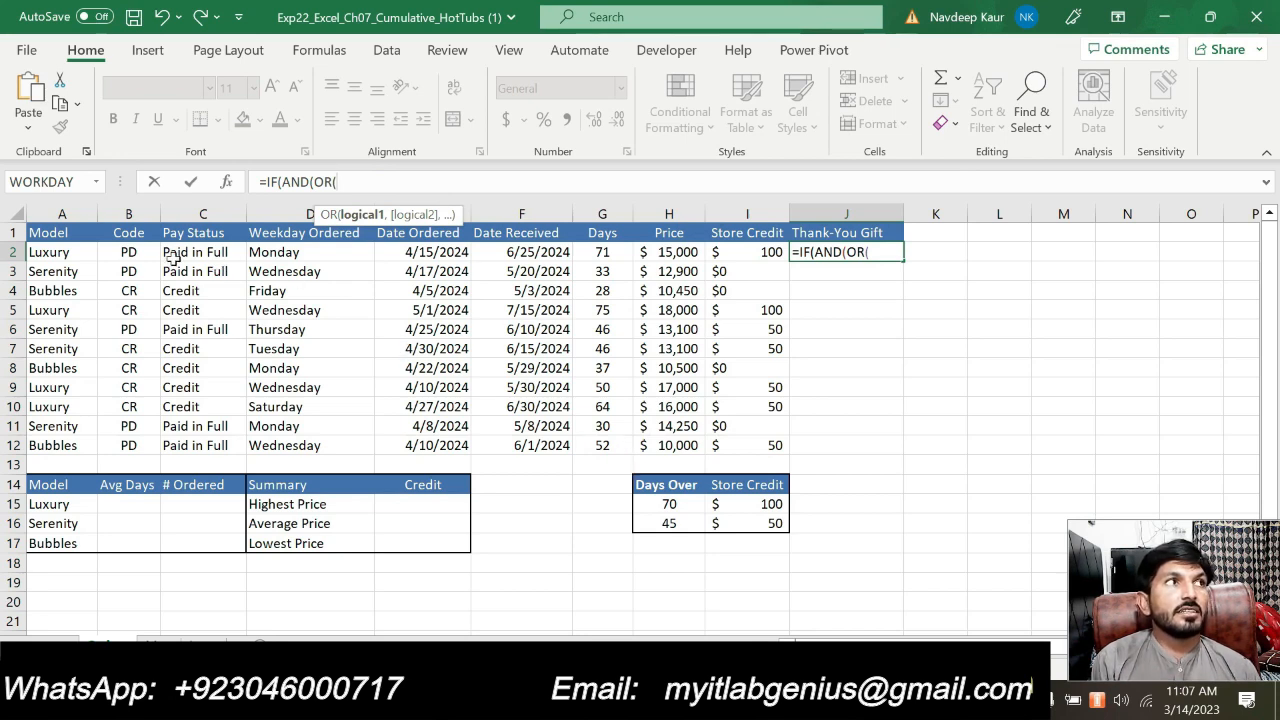
pyautogui.click(87, 255)
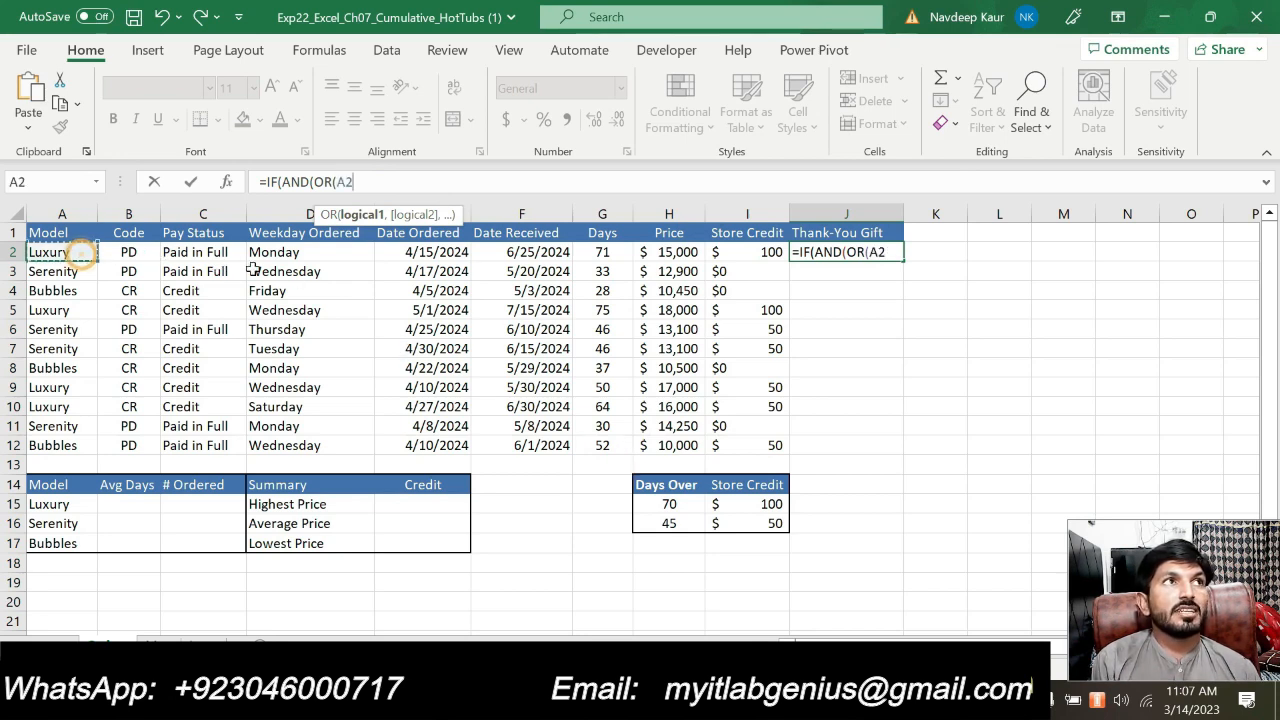
pyautogui.write('=')
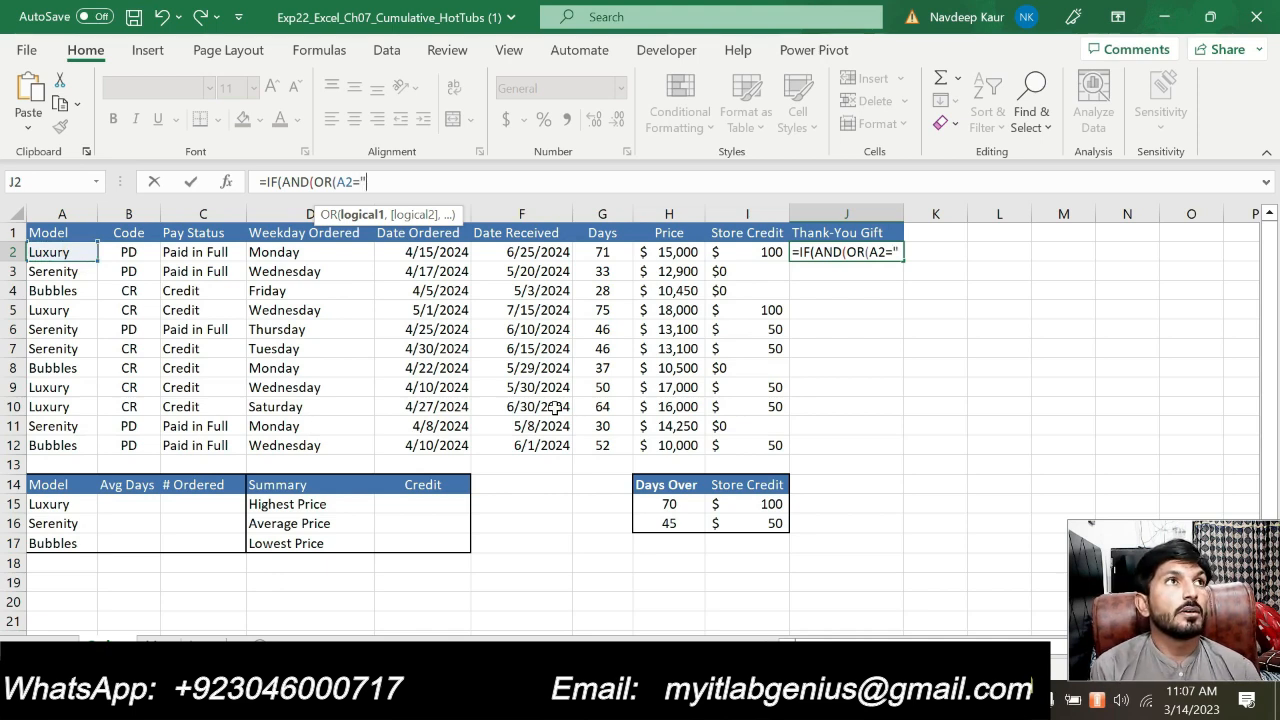
pyautogui.write('L')
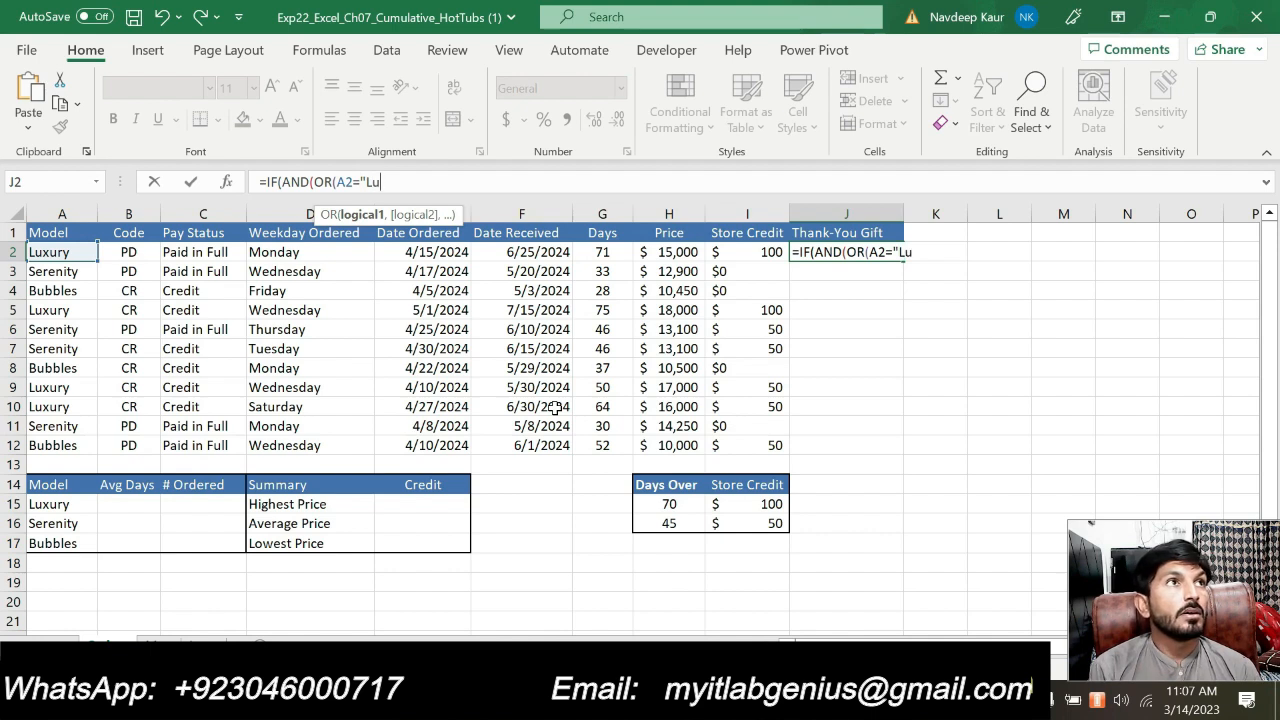
pyautogui.write('u')
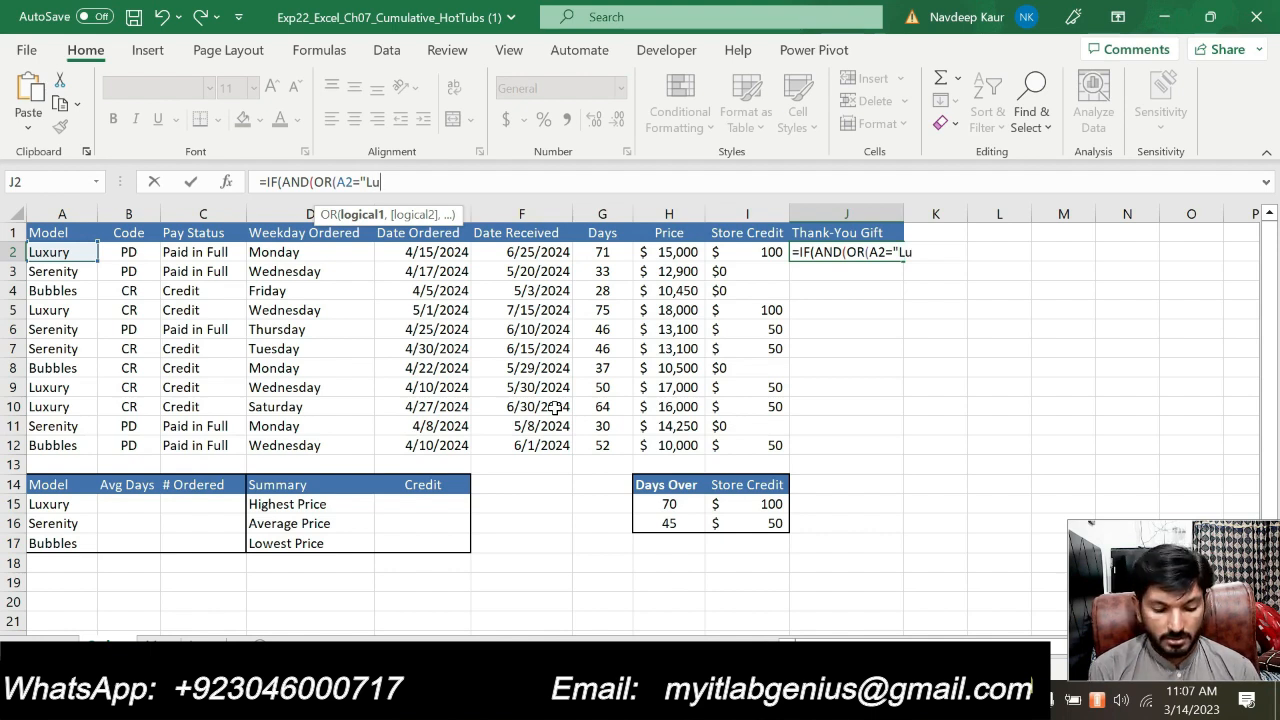
pyautogui.write('xury')
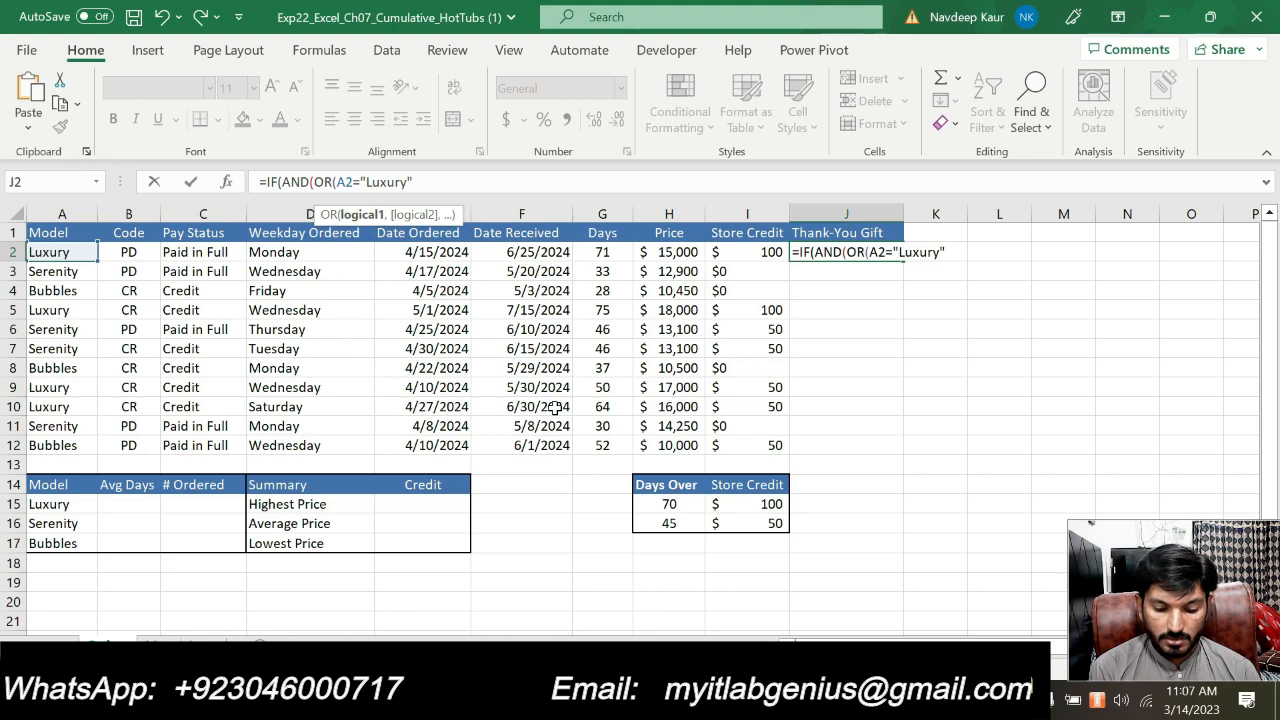
# - Add A2="Serenity" as the OR function's second condition, close OR, and begin the AND function's second argument
pyautogui.write(',')
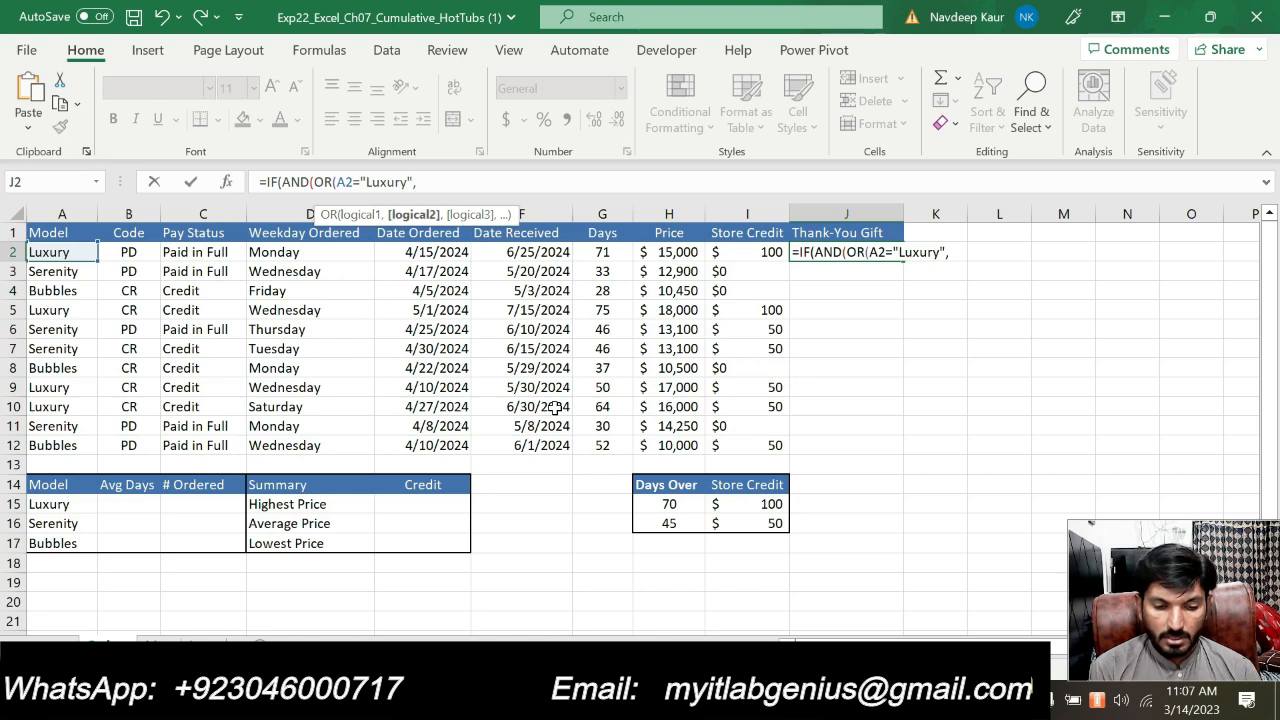
pyautogui.write('A2')
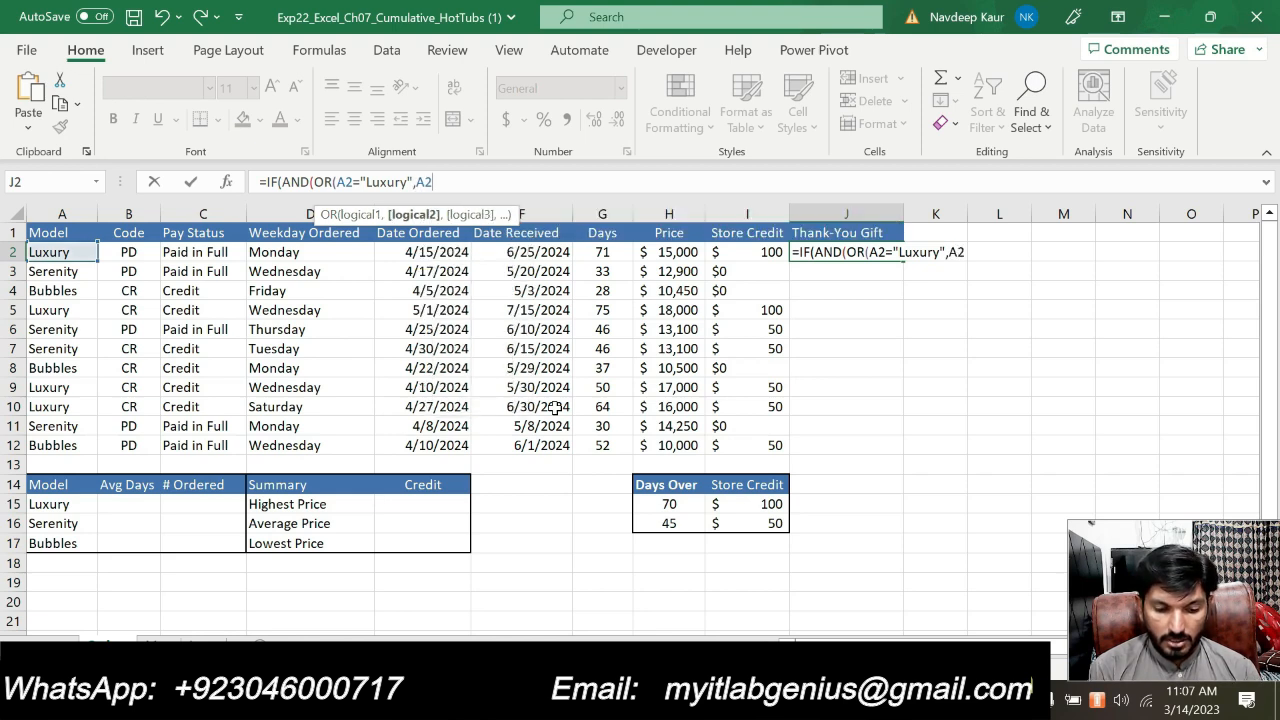
pyautogui.write('+')
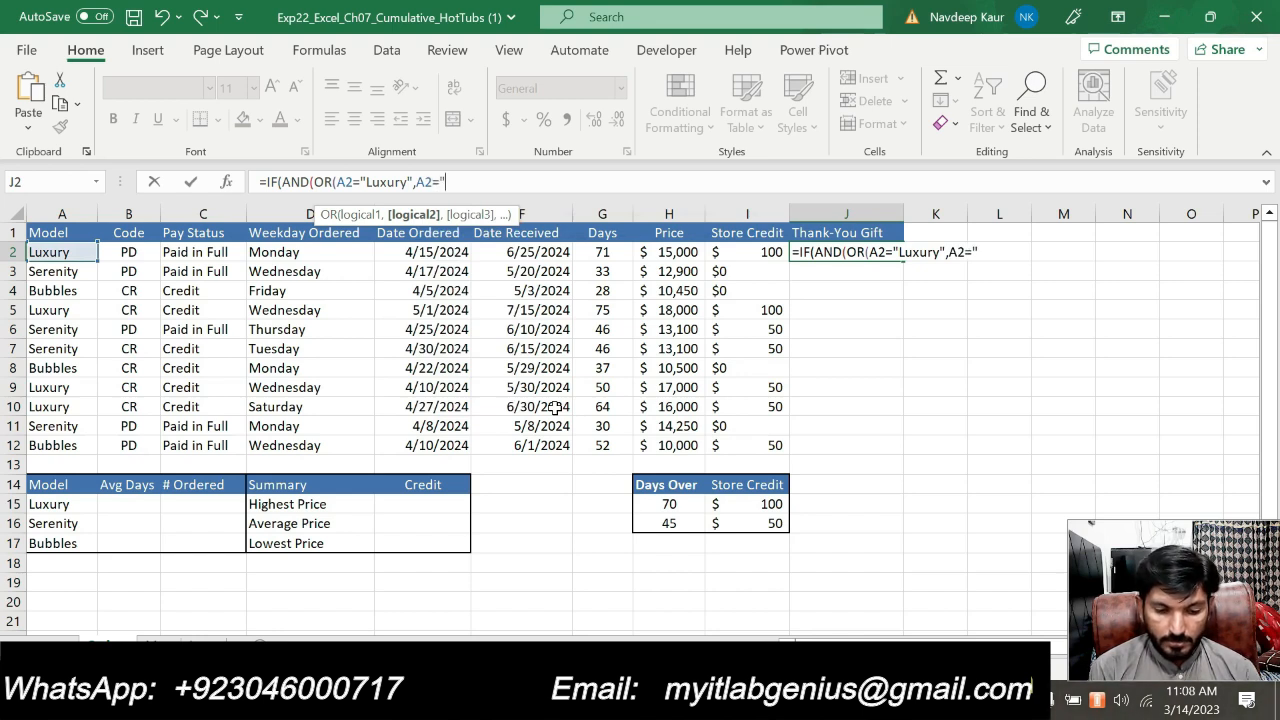
pyautogui.write('"Sere')
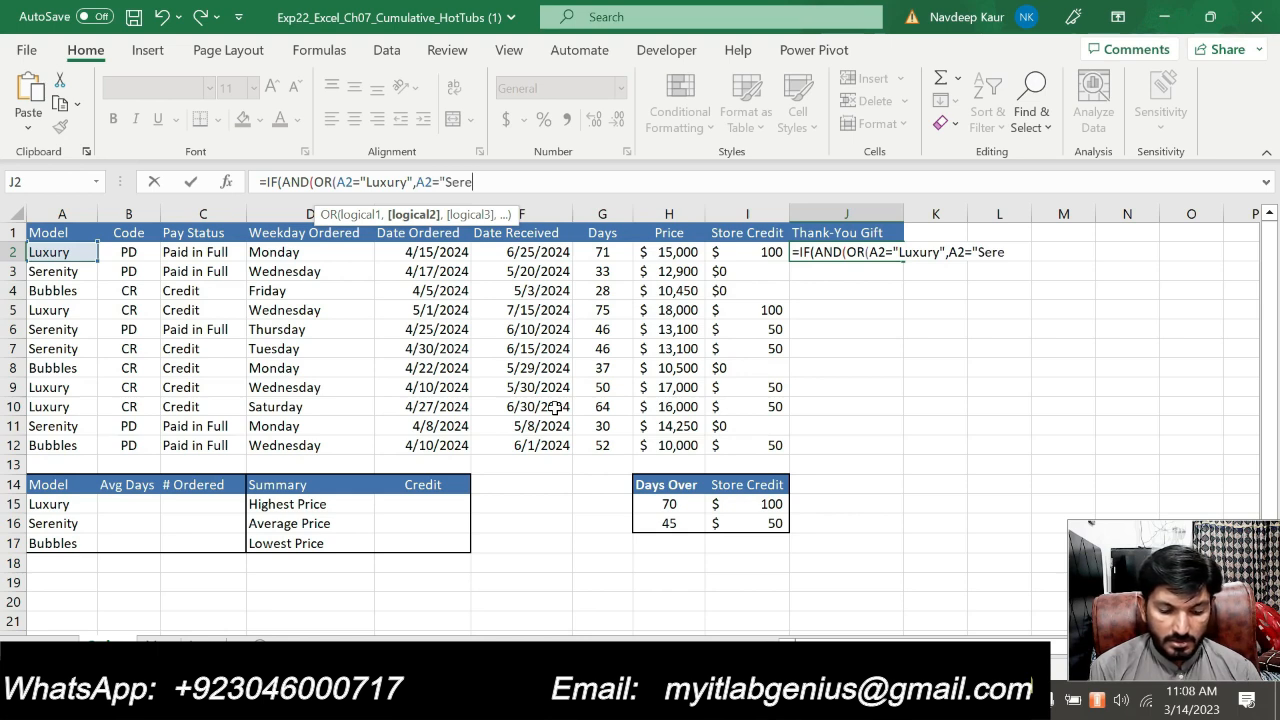
pyautogui.write('nity')
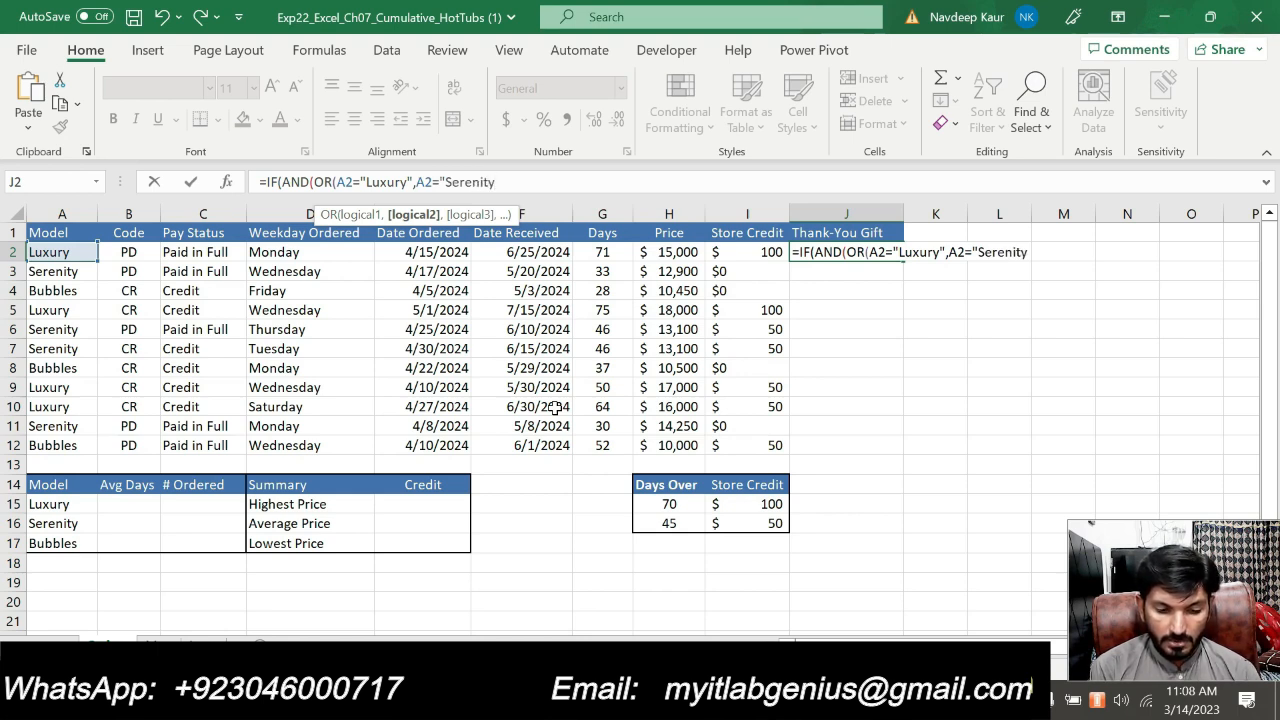
pyautogui.write('")')
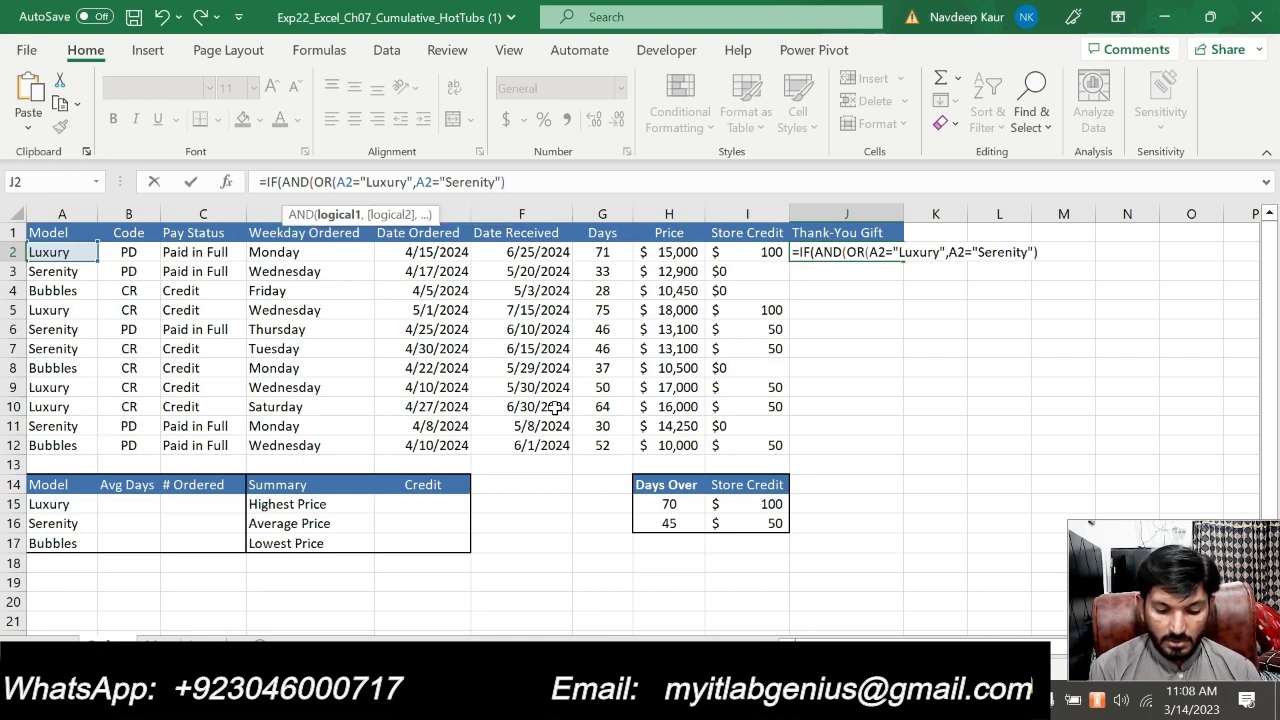
pyautogui.write(',')
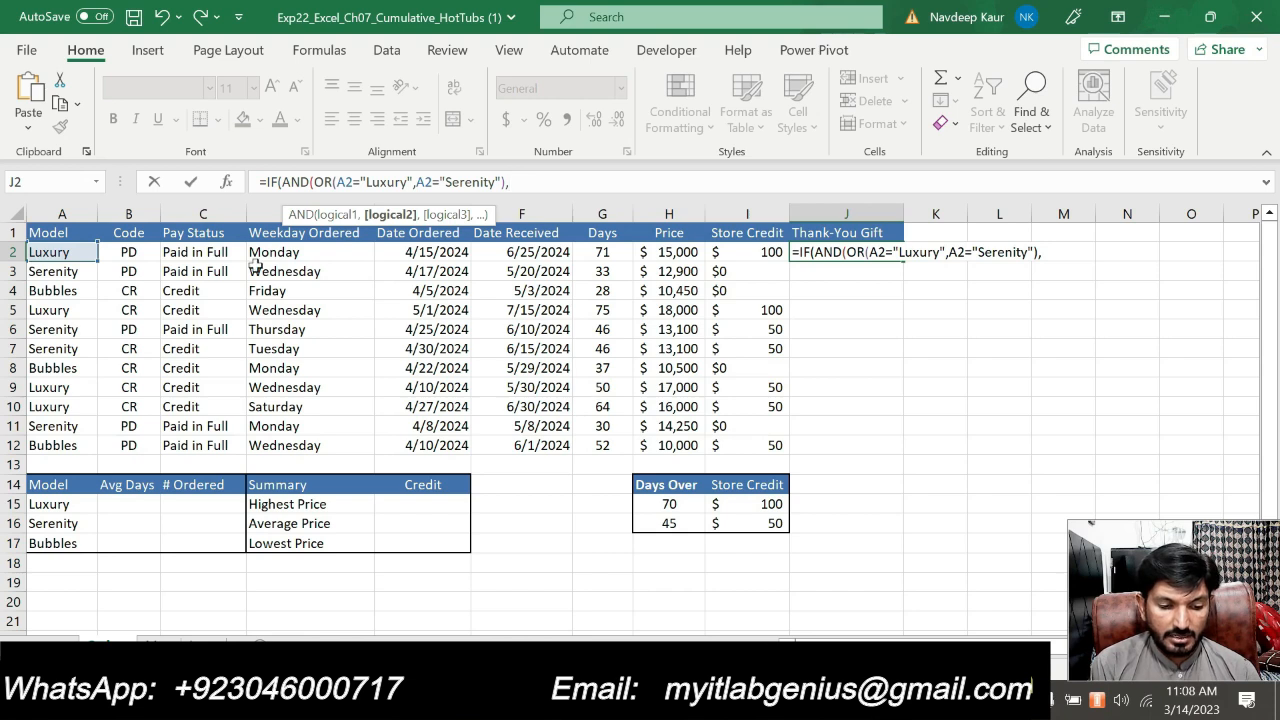
# - Complete the AND test in J2's formula with the condition C2="Paid in Full" and close the AND function
pyautogui.click(196, 252)
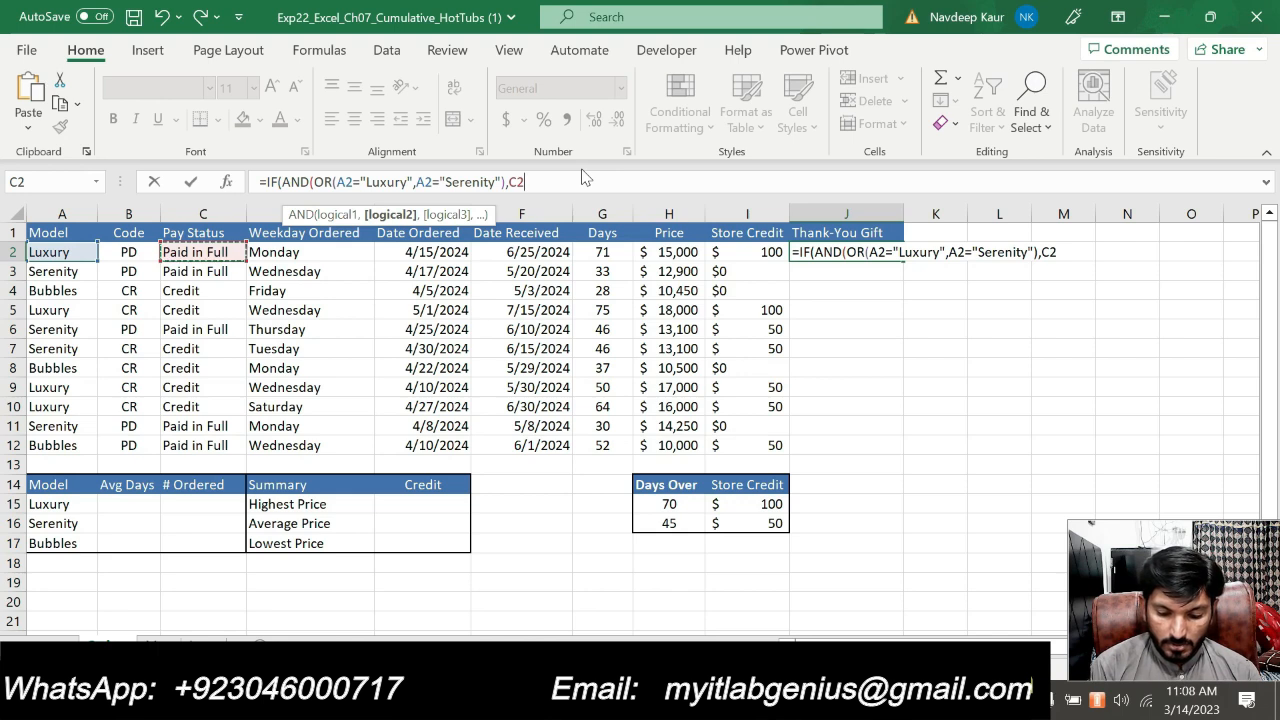
pyautogui.write('=')
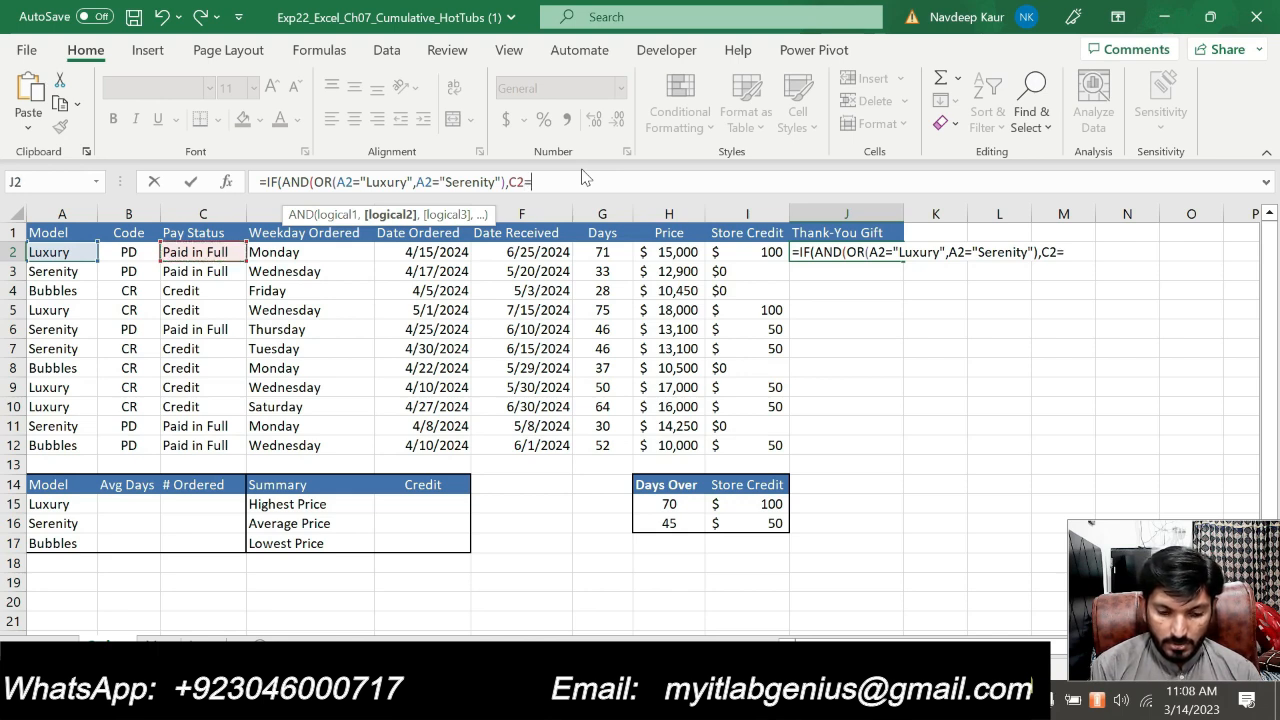
pyautogui.write('"P')
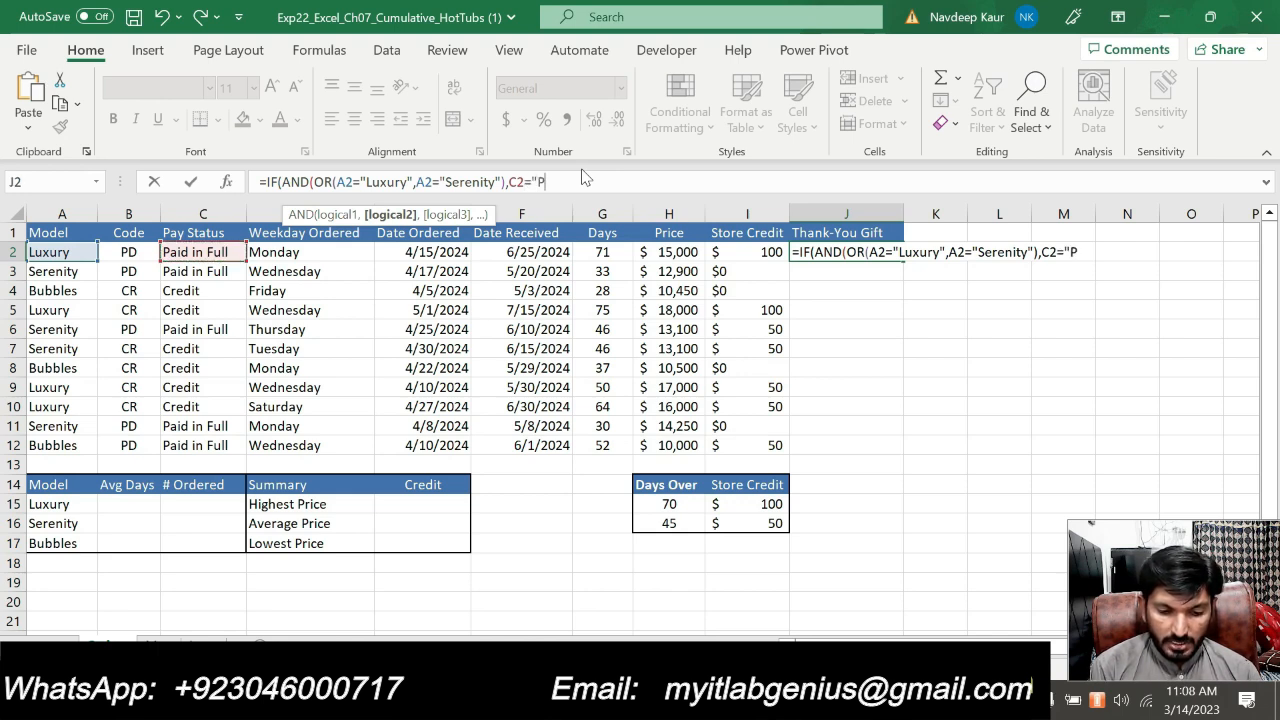
pyautogui.write('aid')
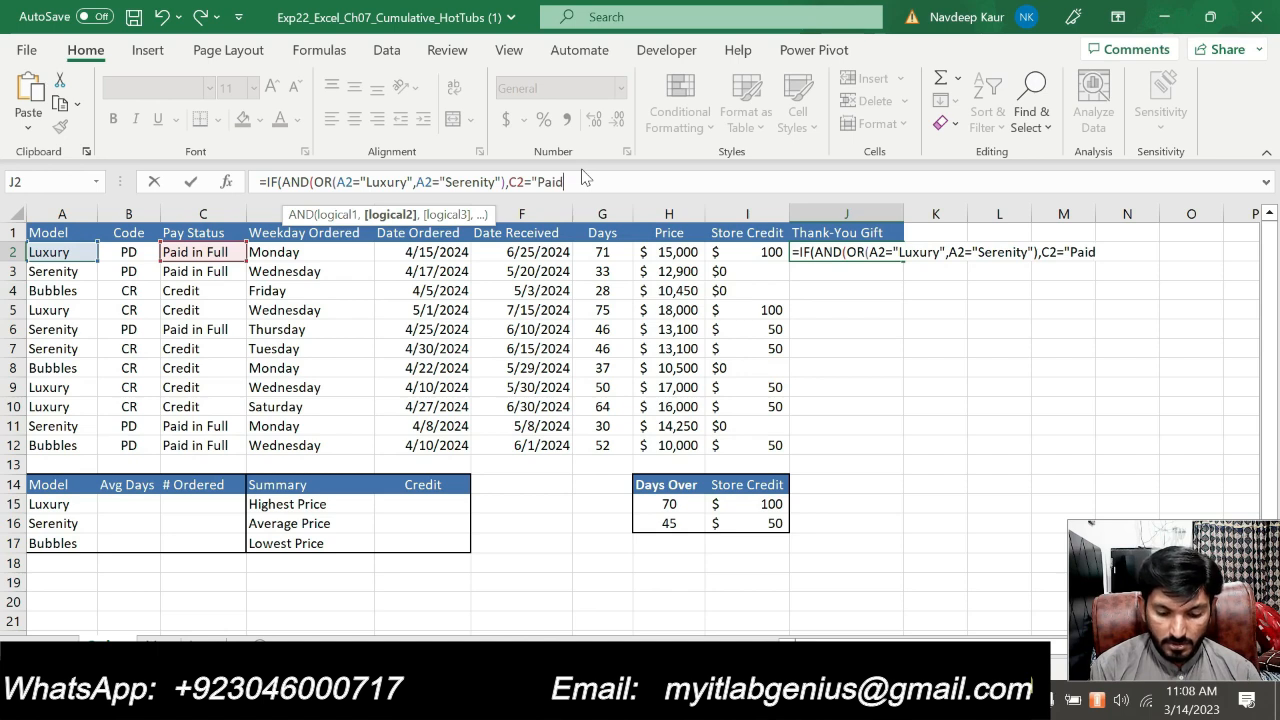
pyautogui.write(' in F')
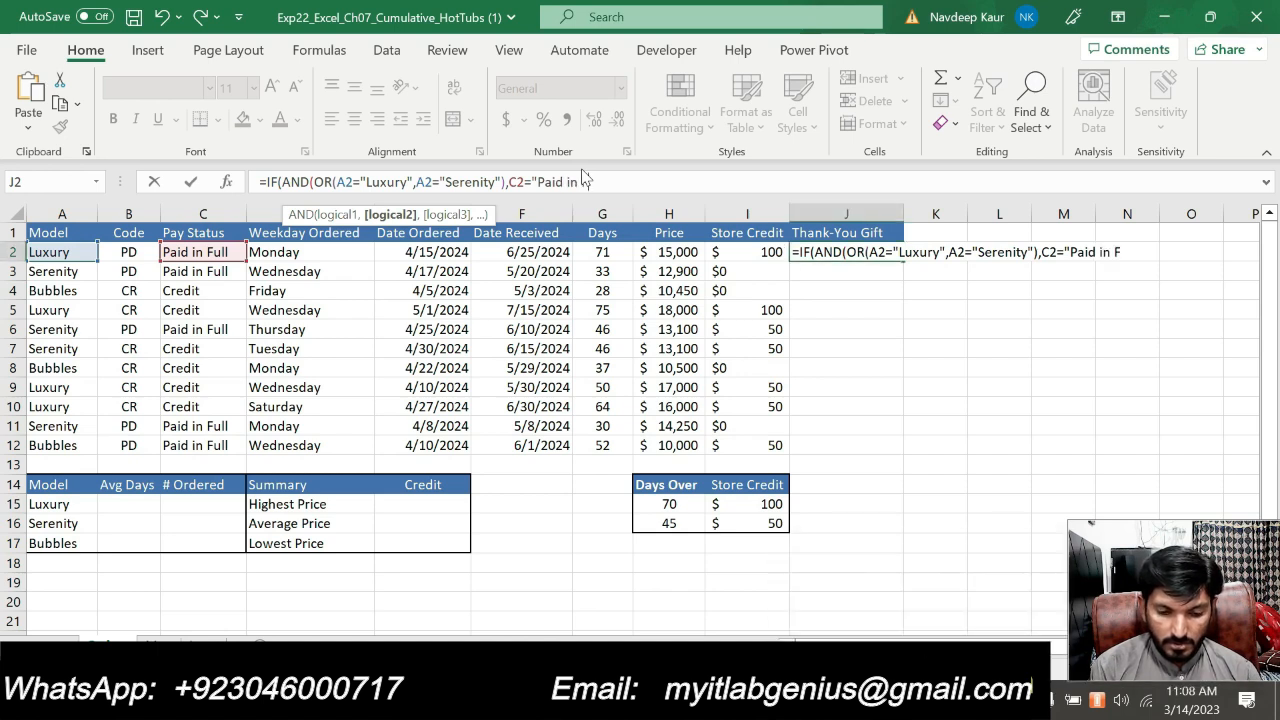
pyautogui.write('ull')
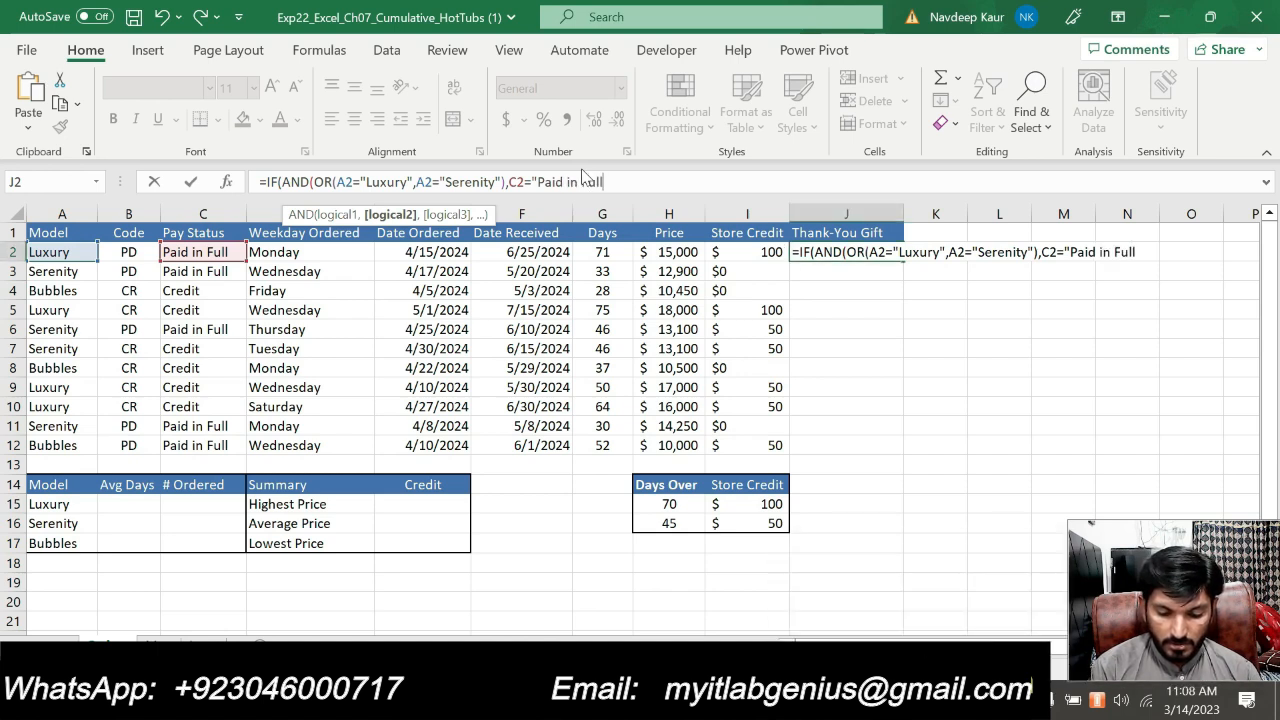
pyautogui.write('")')
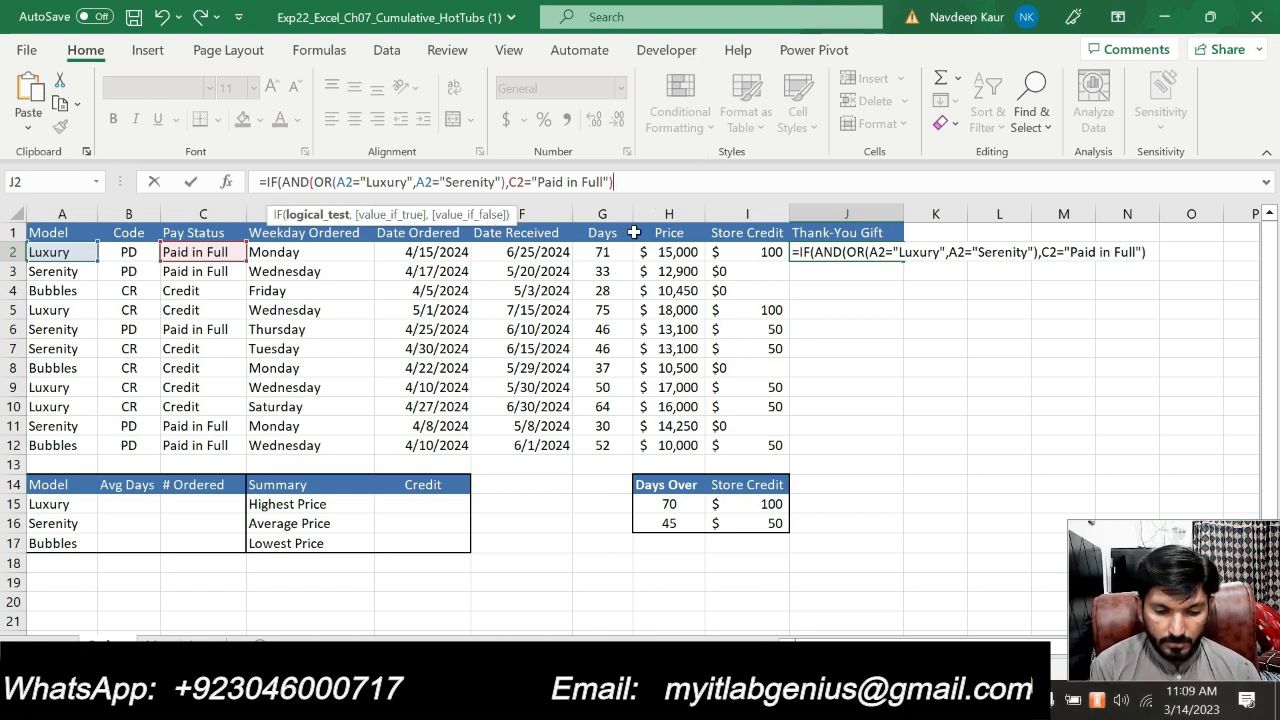
# - Finish J2's IF function with "Send Gift Basket" as the true value and an empty text string "" as the false value
pyautogui.write(',"')
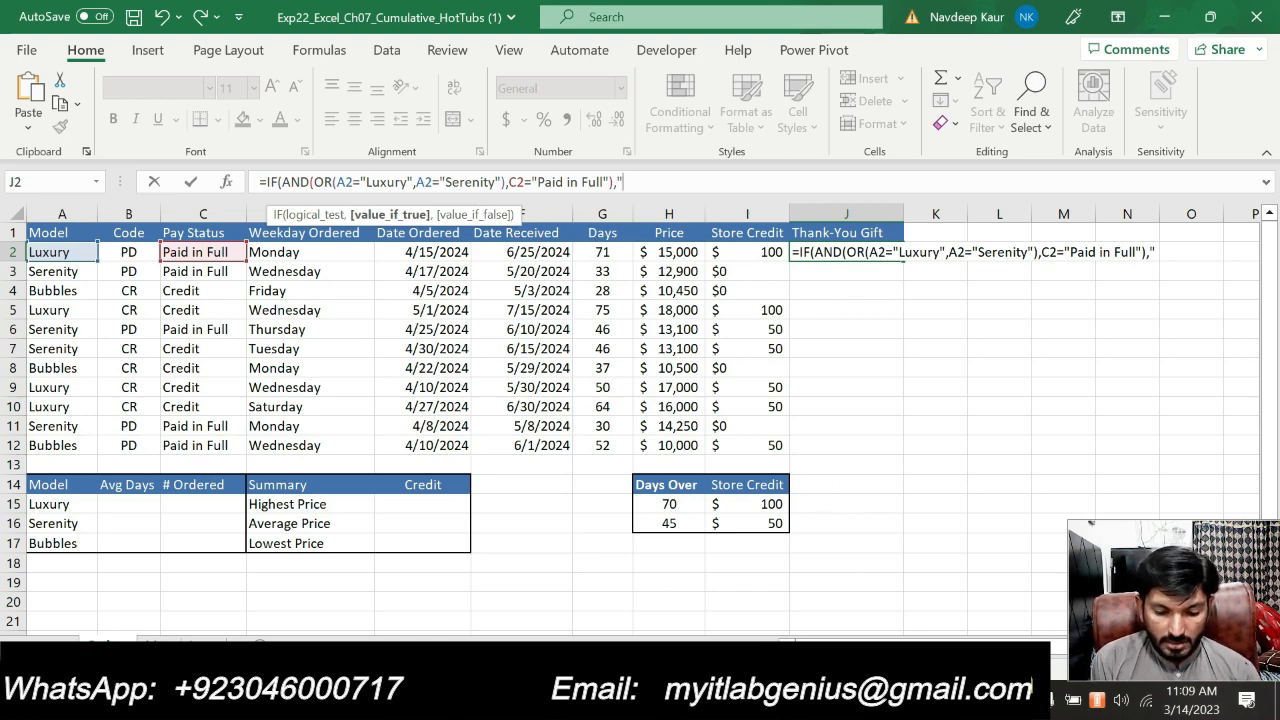
pyautogui.hotkey('alt', 'Tab')
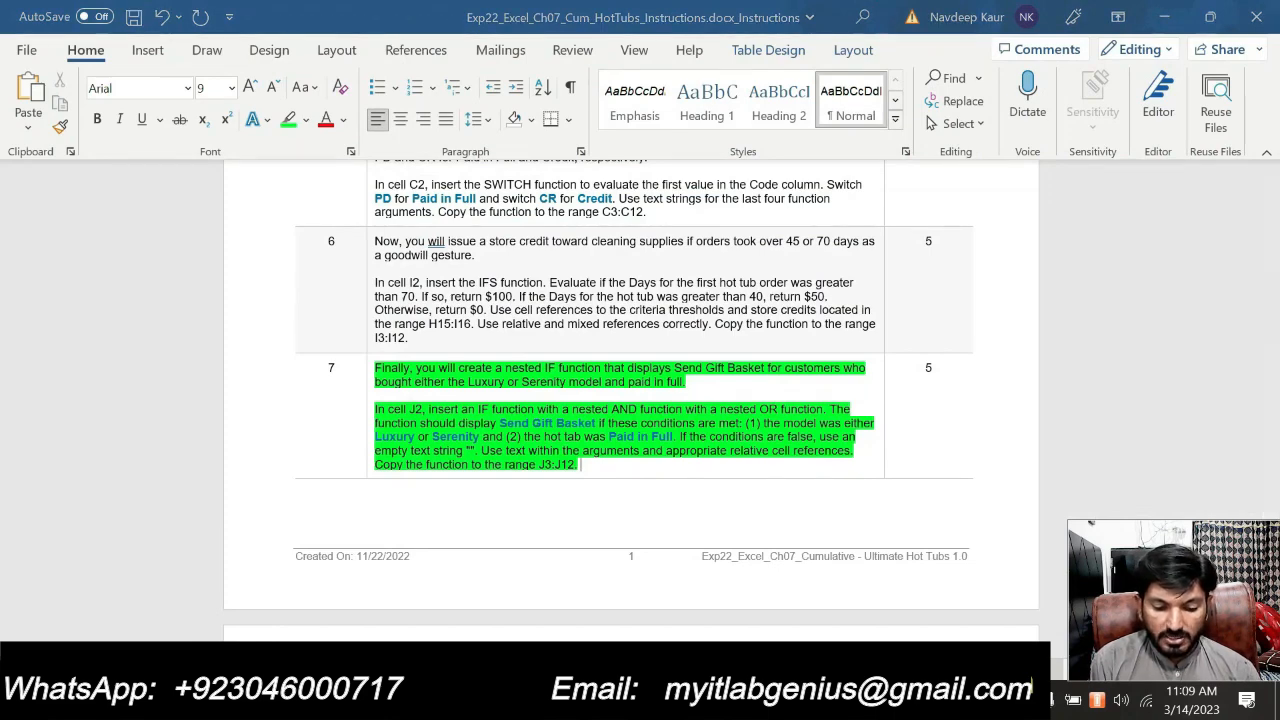
pyautogui.hotkey('alt', 'Tab')
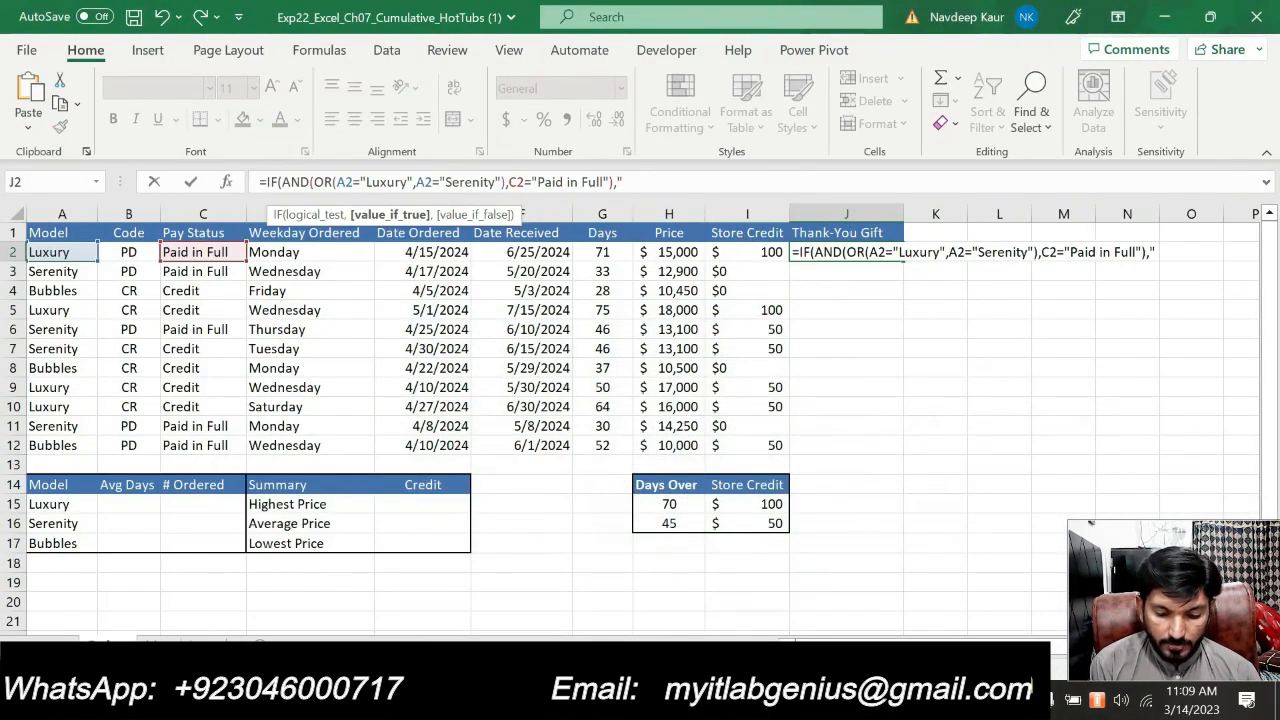
pyautogui.write('S')
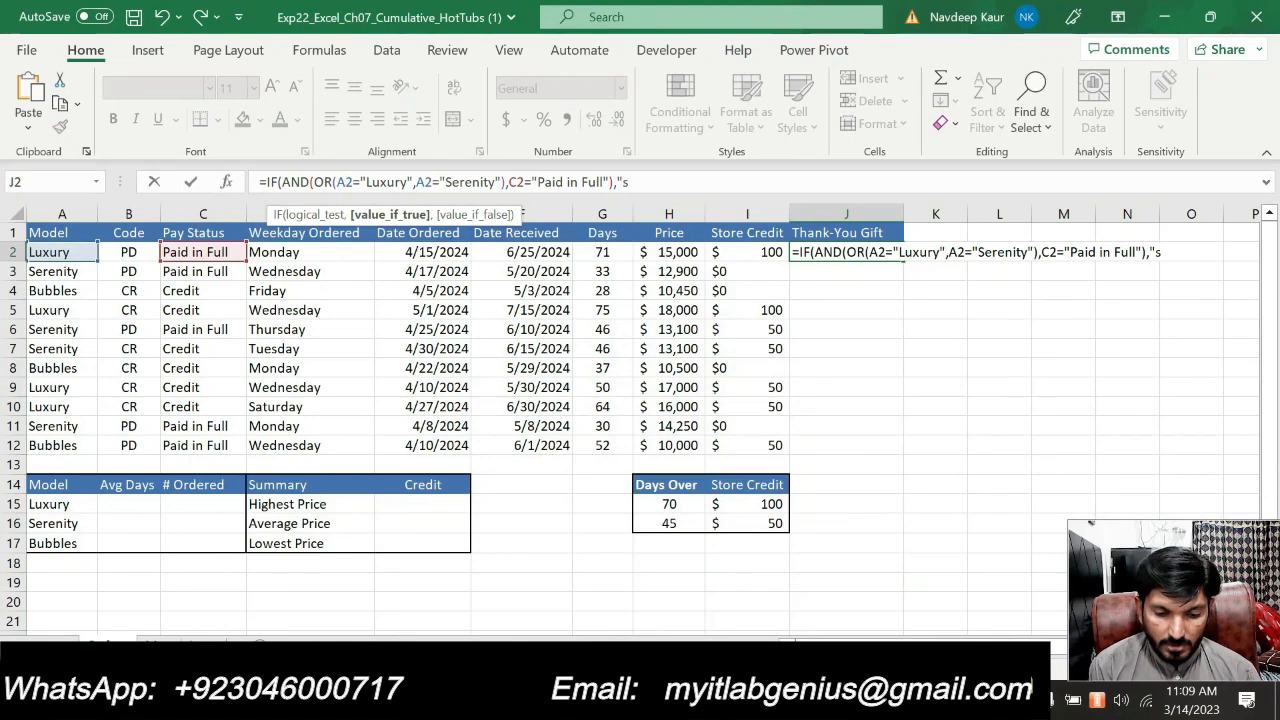
pyautogui.write('end')
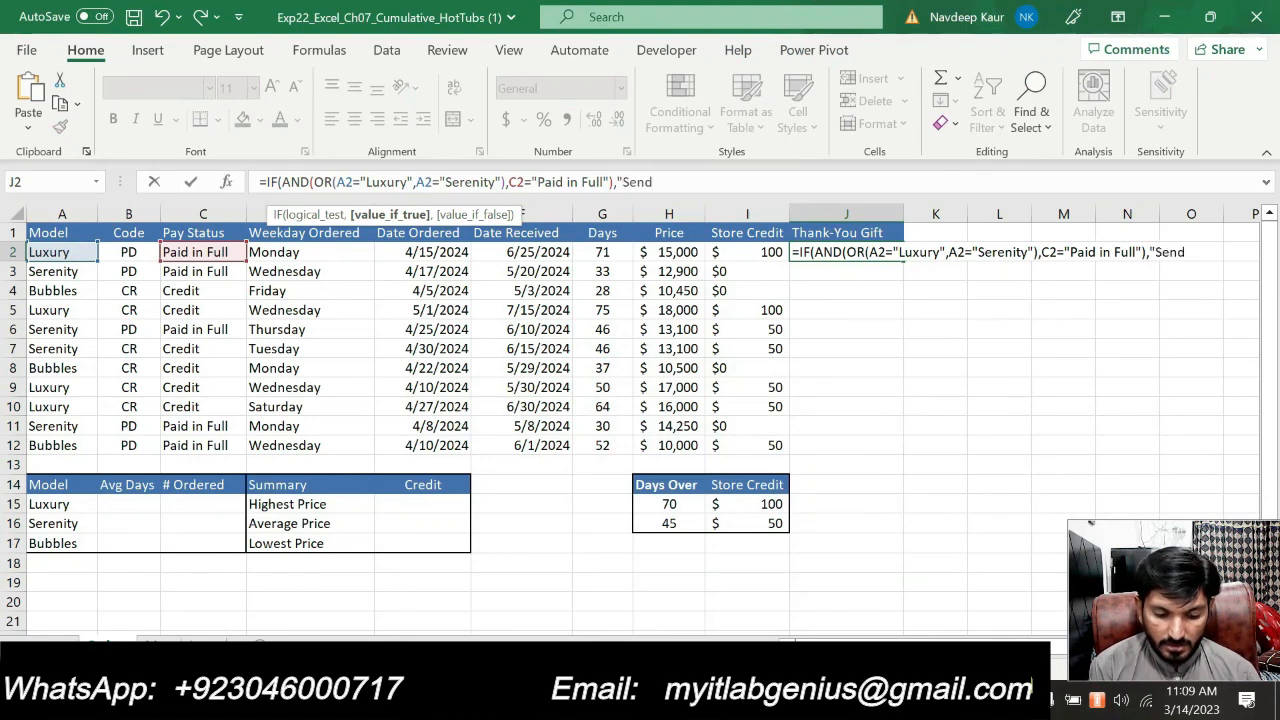
pyautogui.write(' Gi')
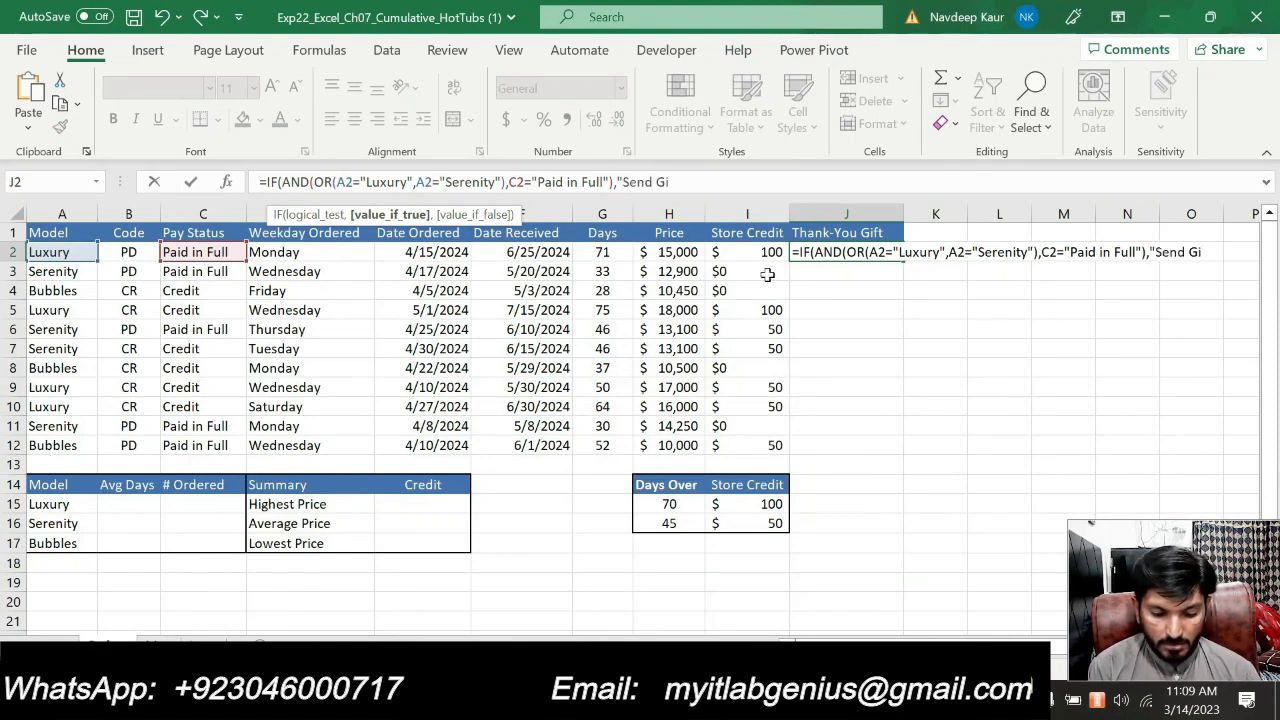
pyautogui.write('ft ')
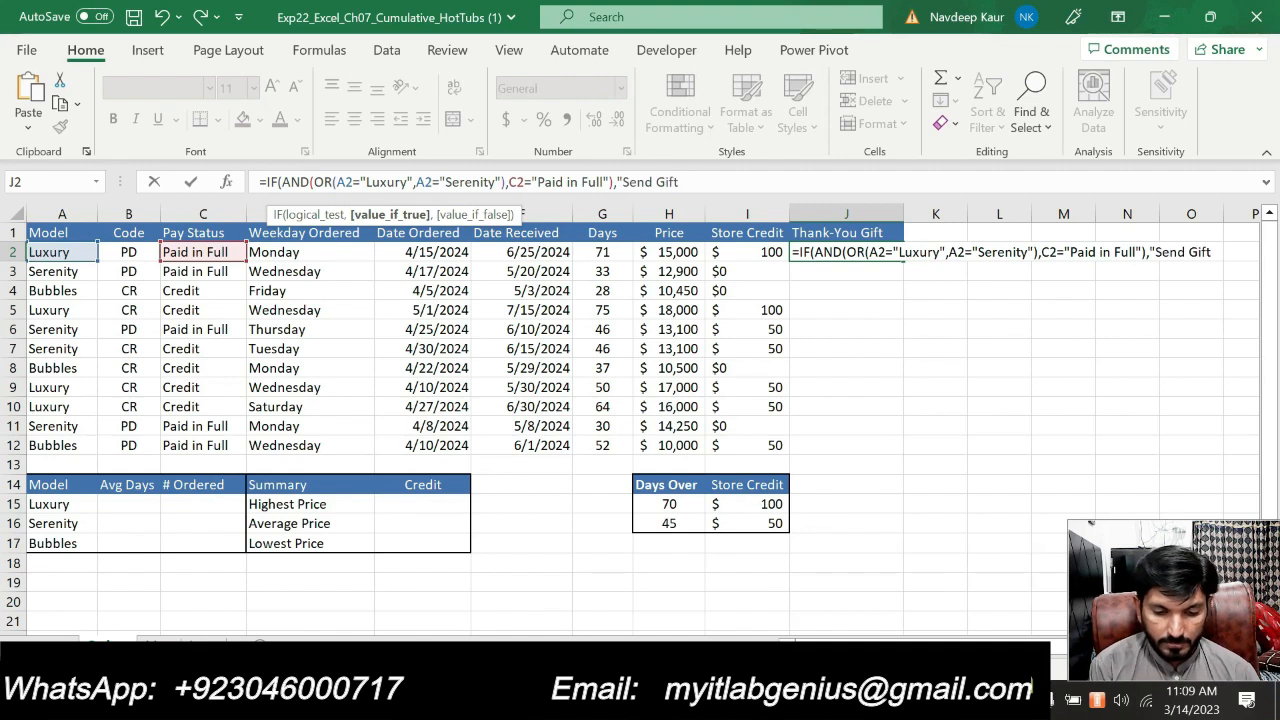
pyautogui.write('Basket')
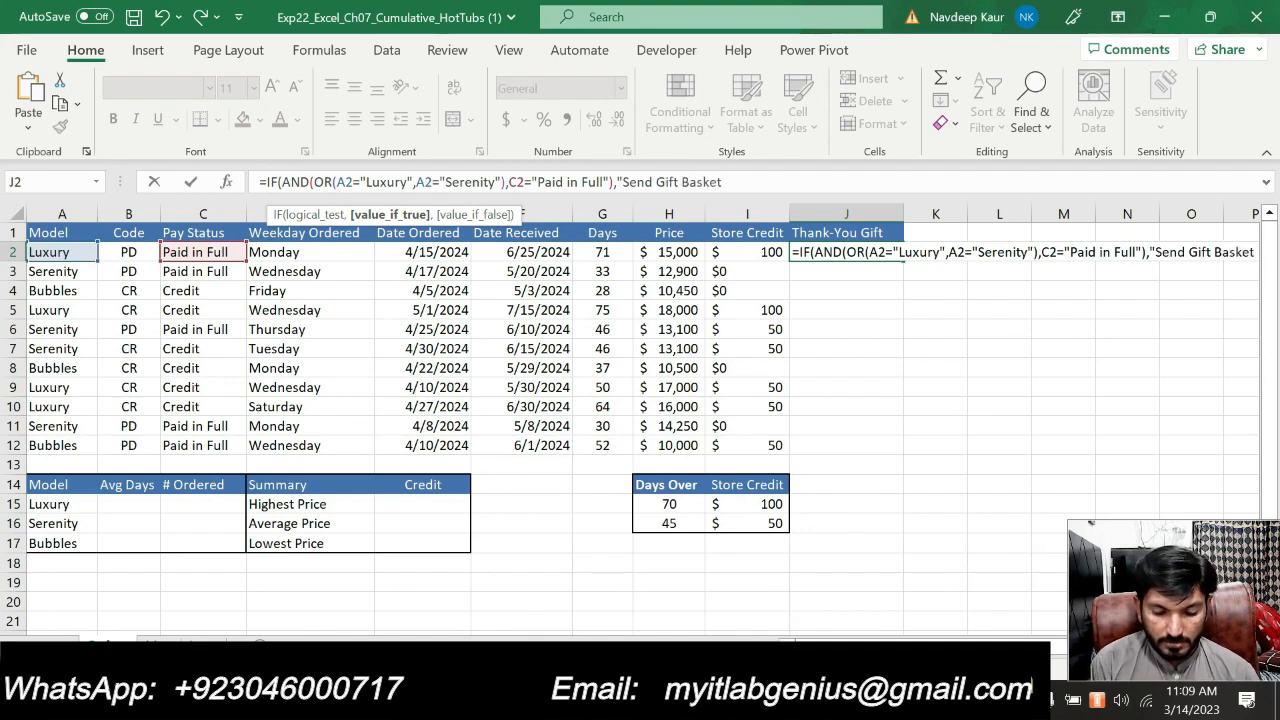
pyautogui.write('"')
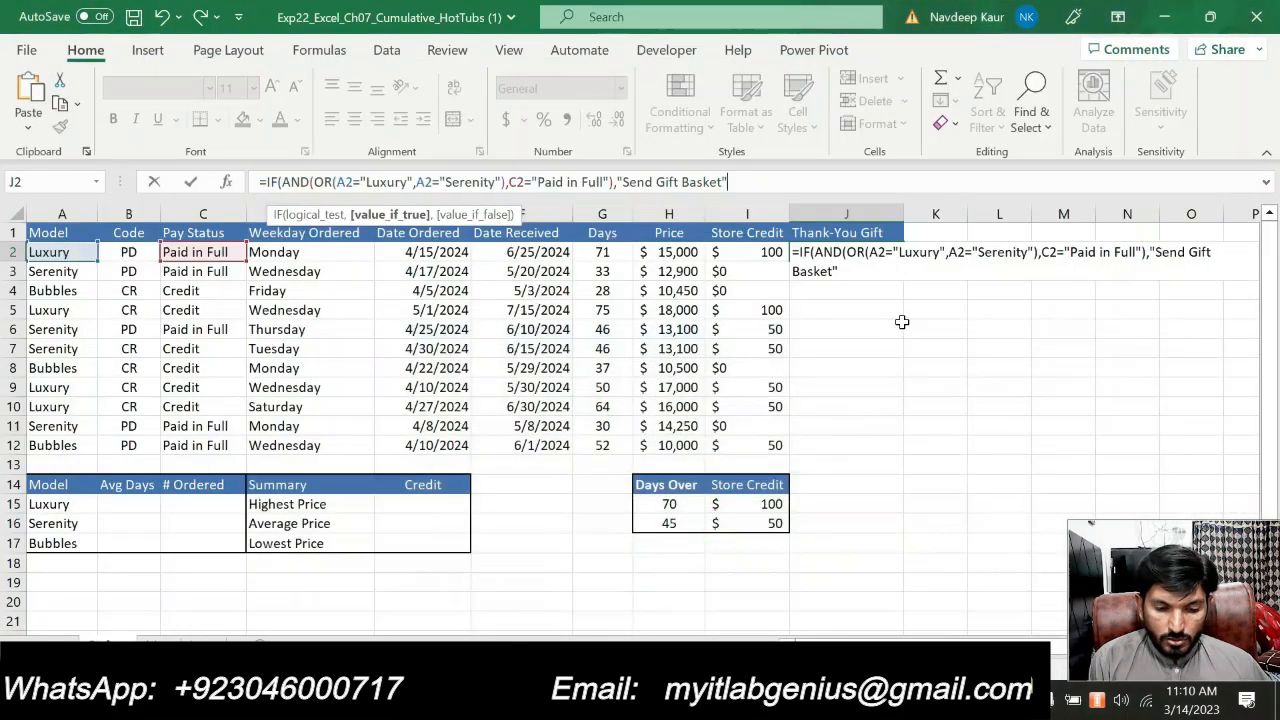
pyautogui.write(',')
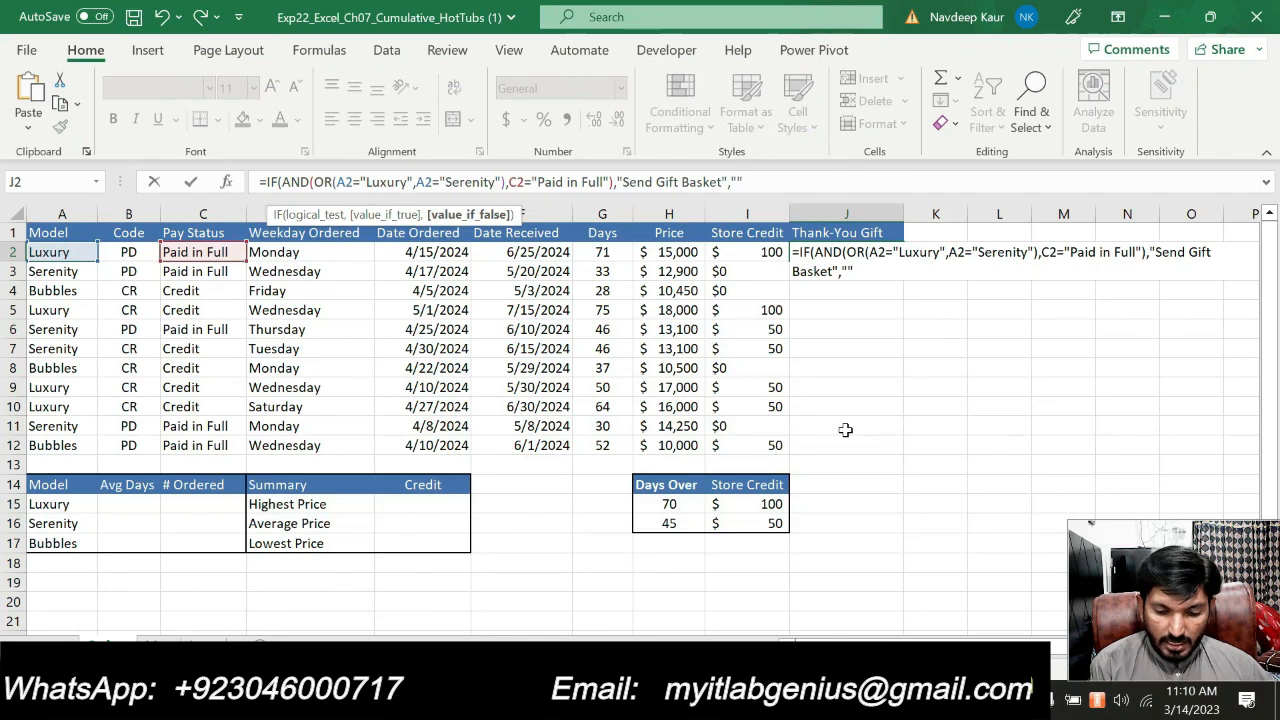
pyautogui.write('"")')
pyautogui.press('Return')
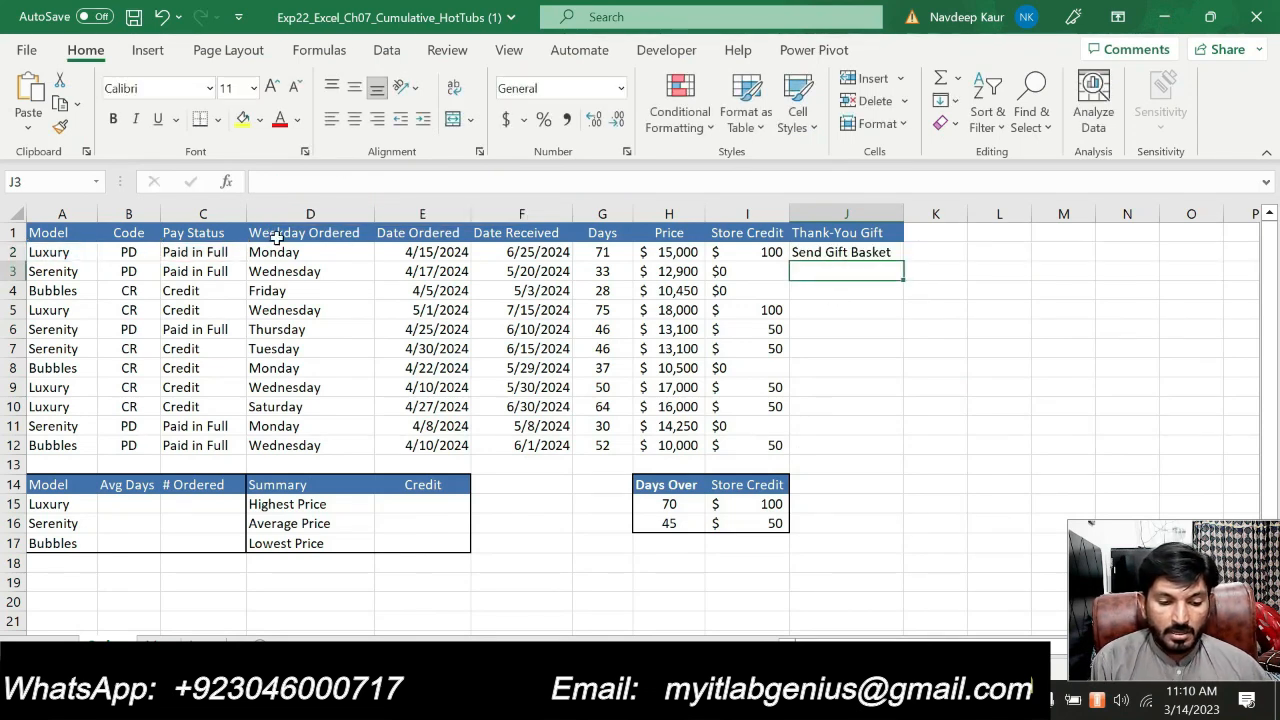
# - Copy the Thank-You Gift formula from J2 down to the range J3:J12
pyautogui.click(215, 255)
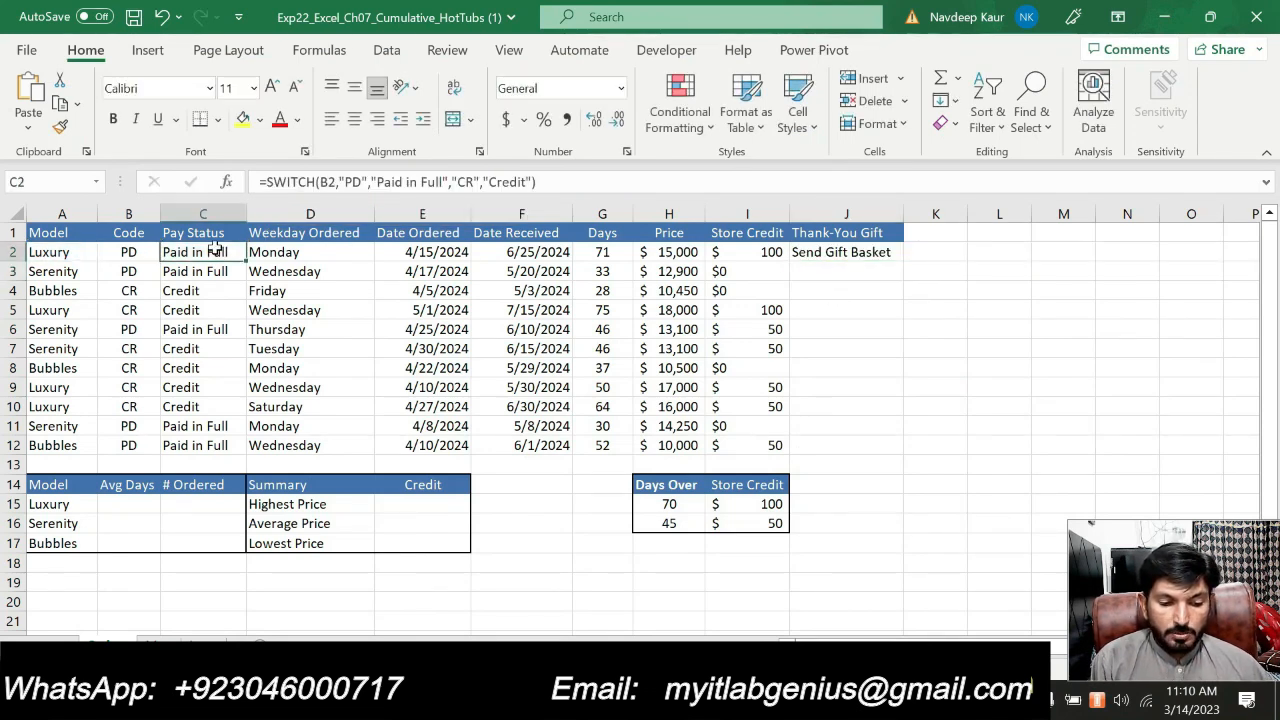
pyautogui.click(78, 253)
pyautogui.click(836, 252)
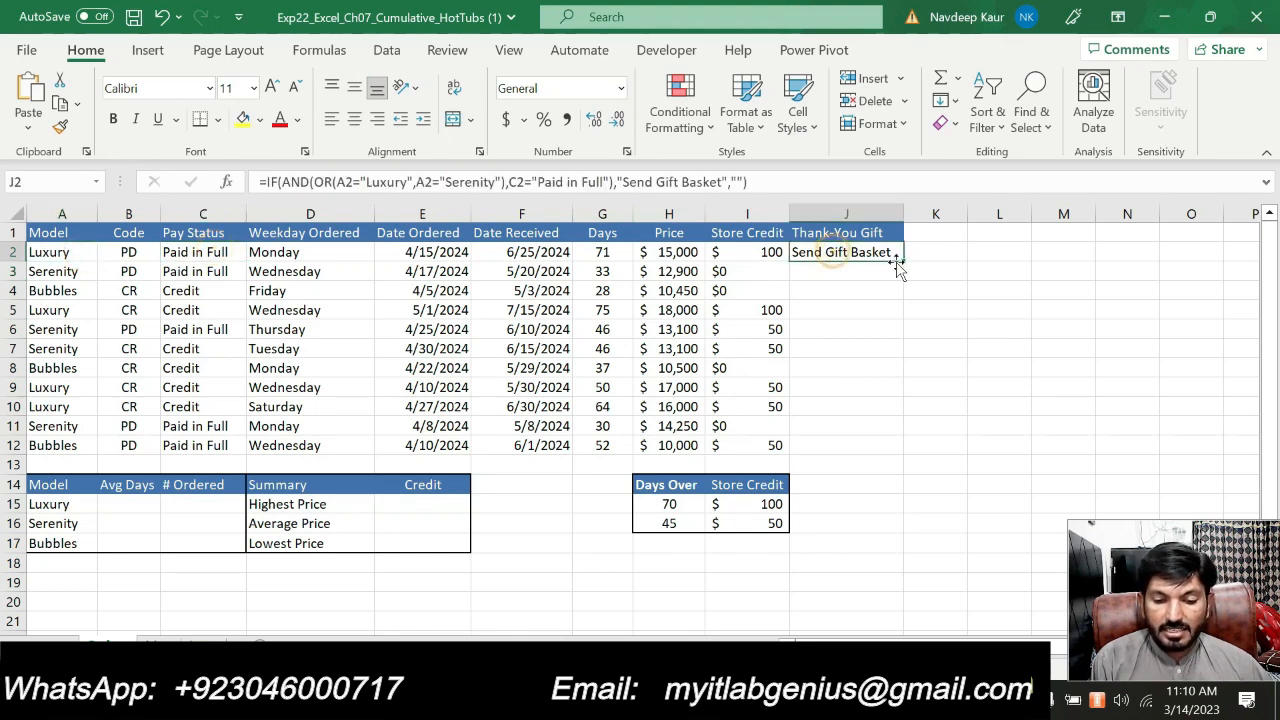
pyautogui.moveTo(904, 265); pyautogui.dragTo(892, 448)
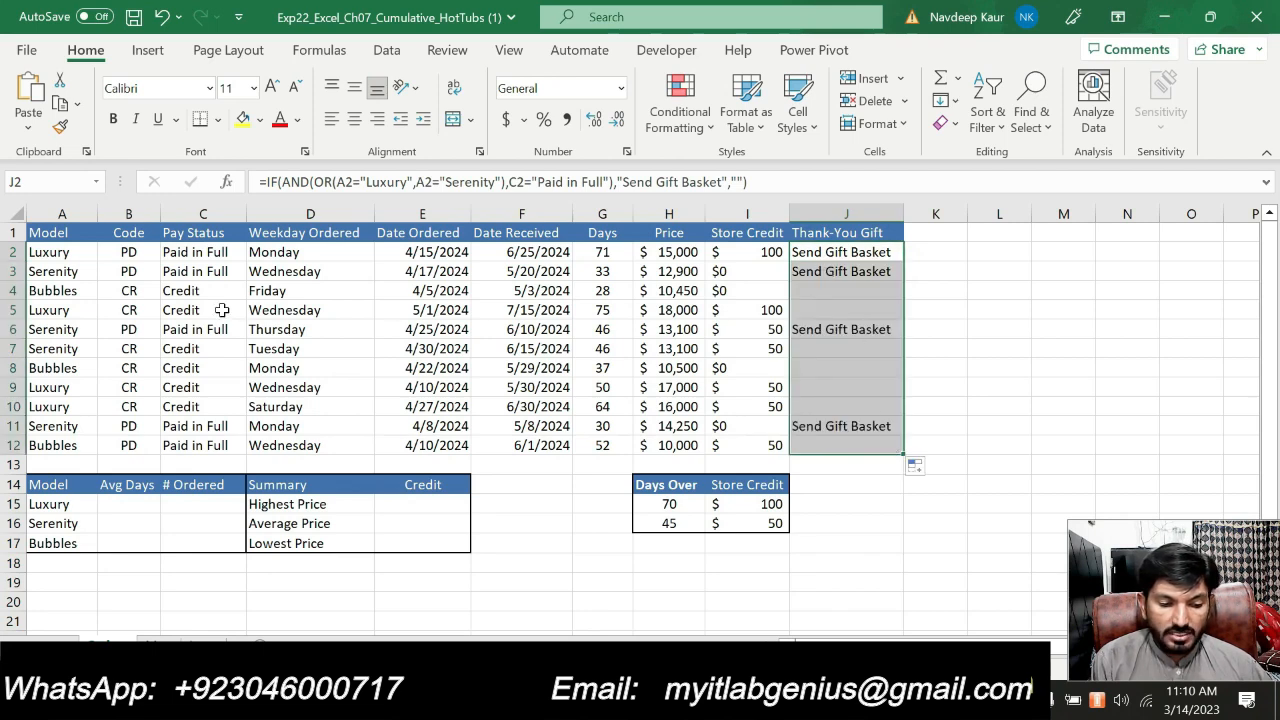
# - Check the copied Thank-You Gift formulas in rows 3 to 5 against each order's model and pay status
pyautogui.click(53, 278)
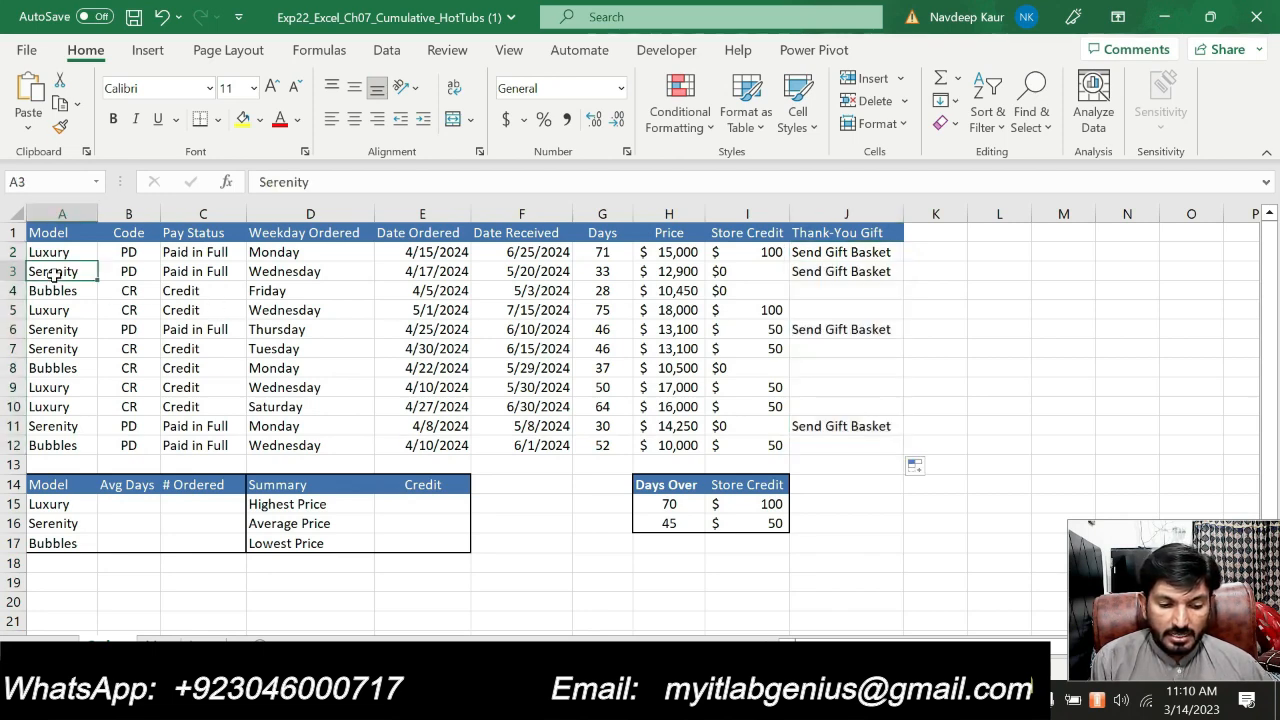
pyautogui.click(818, 271)
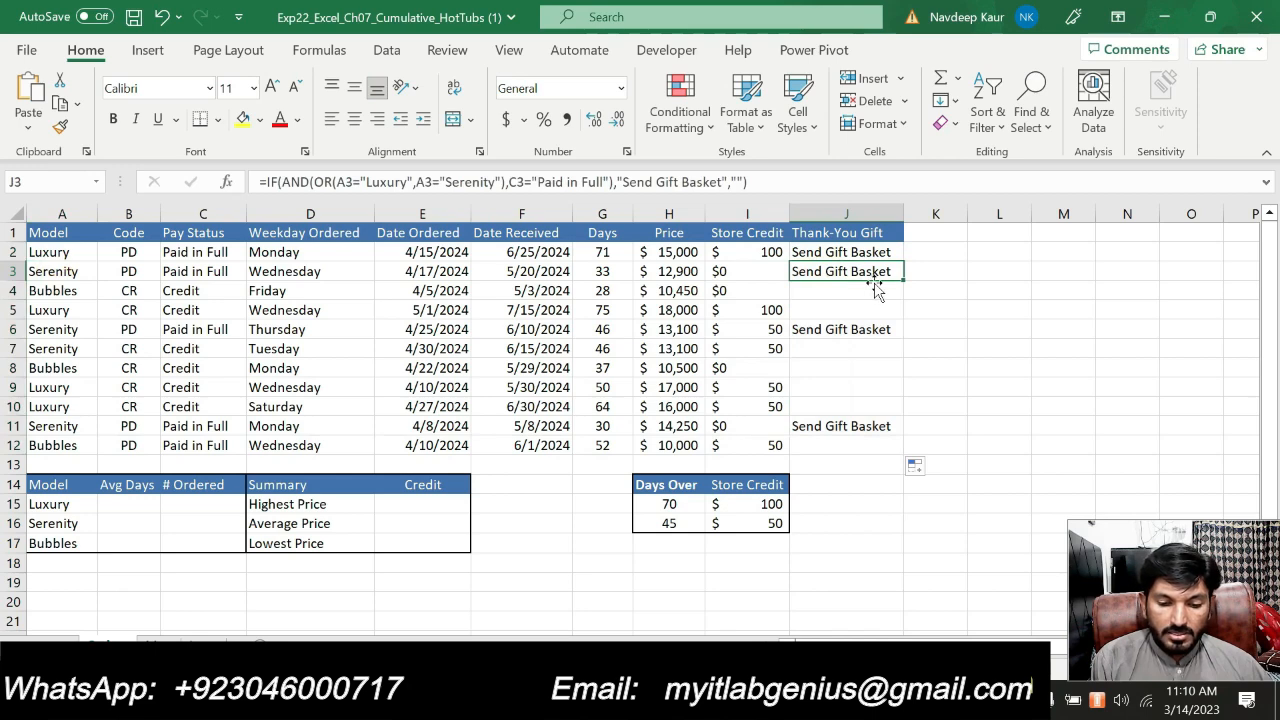
pyautogui.click(72, 290)
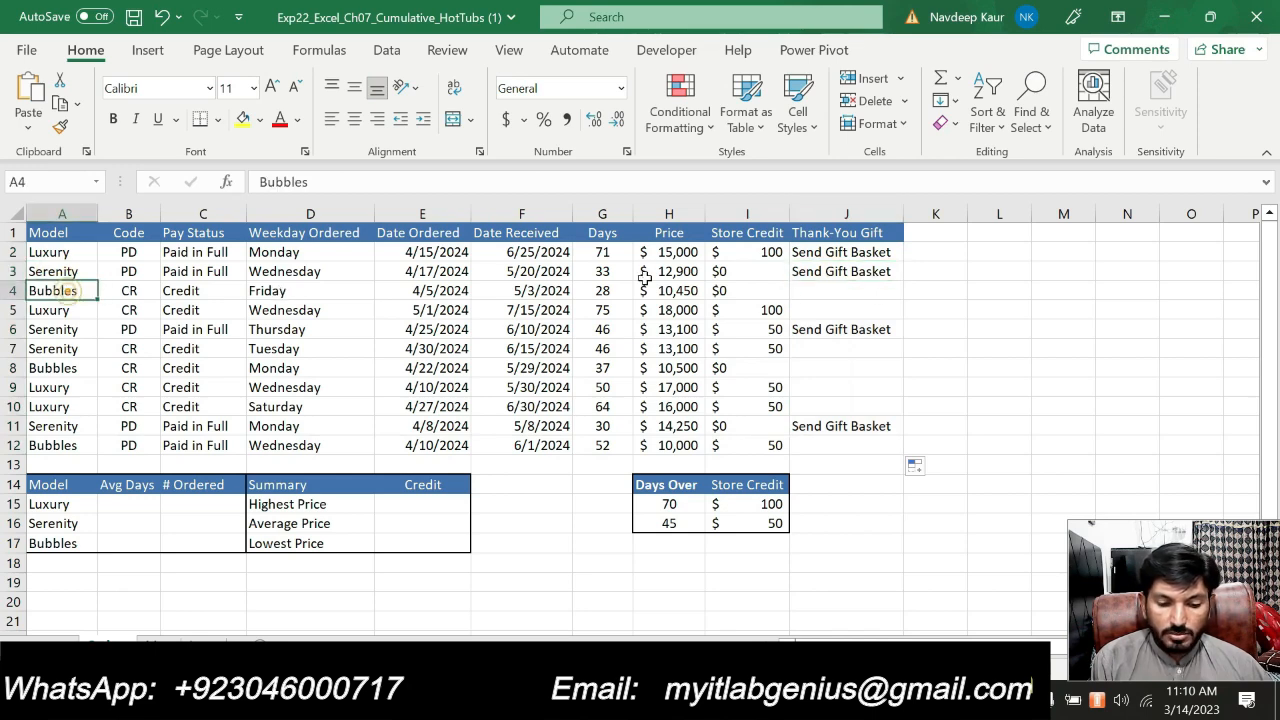
pyautogui.click(818, 289)
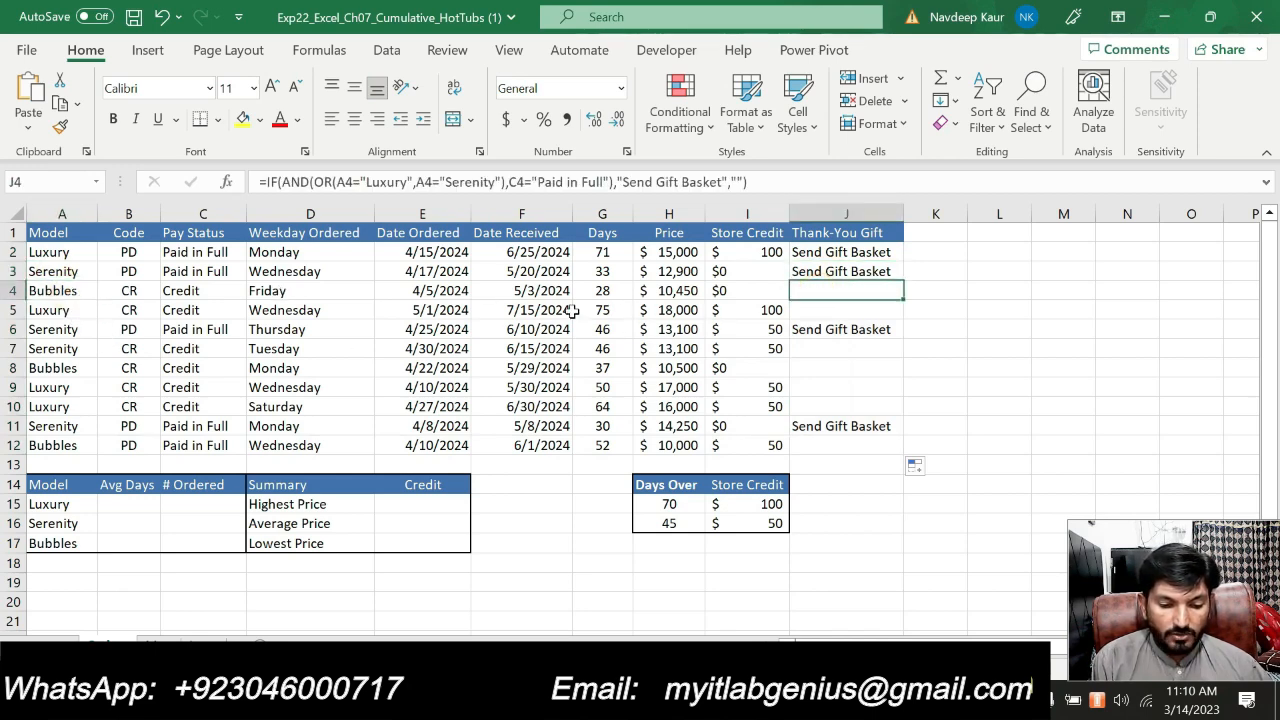
pyautogui.click(93, 314)
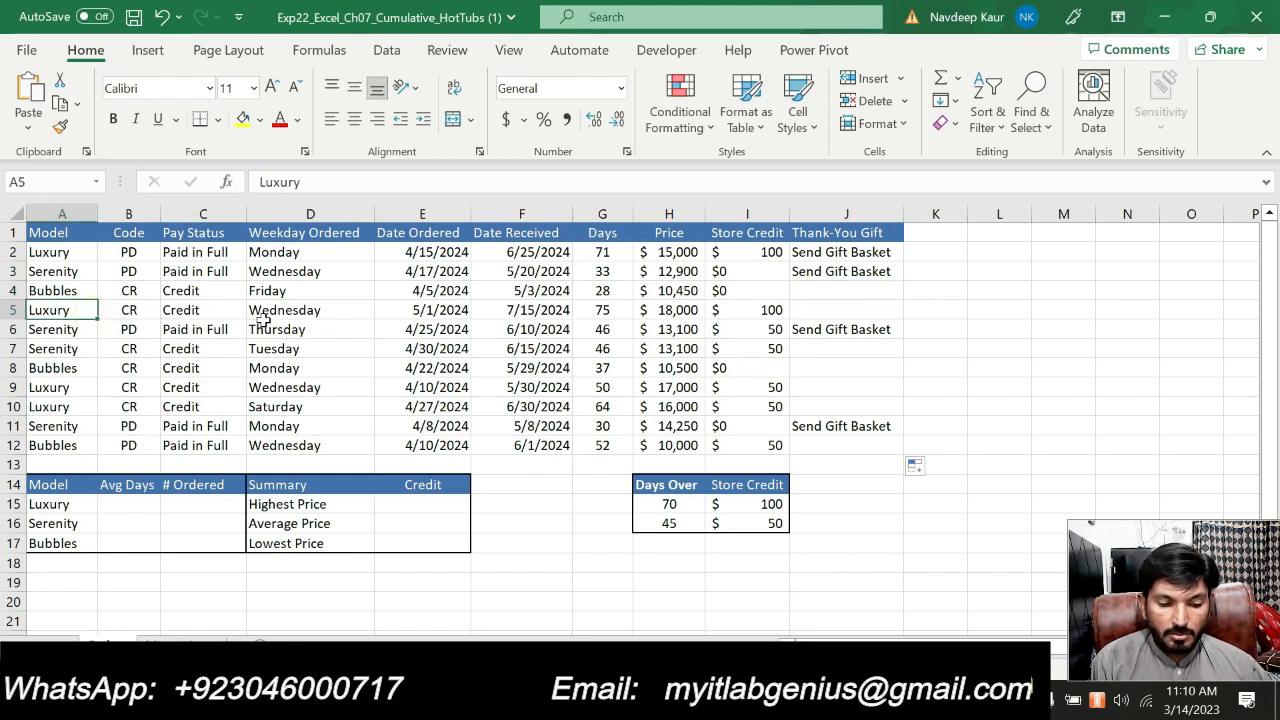
pyautogui.click(214, 313)
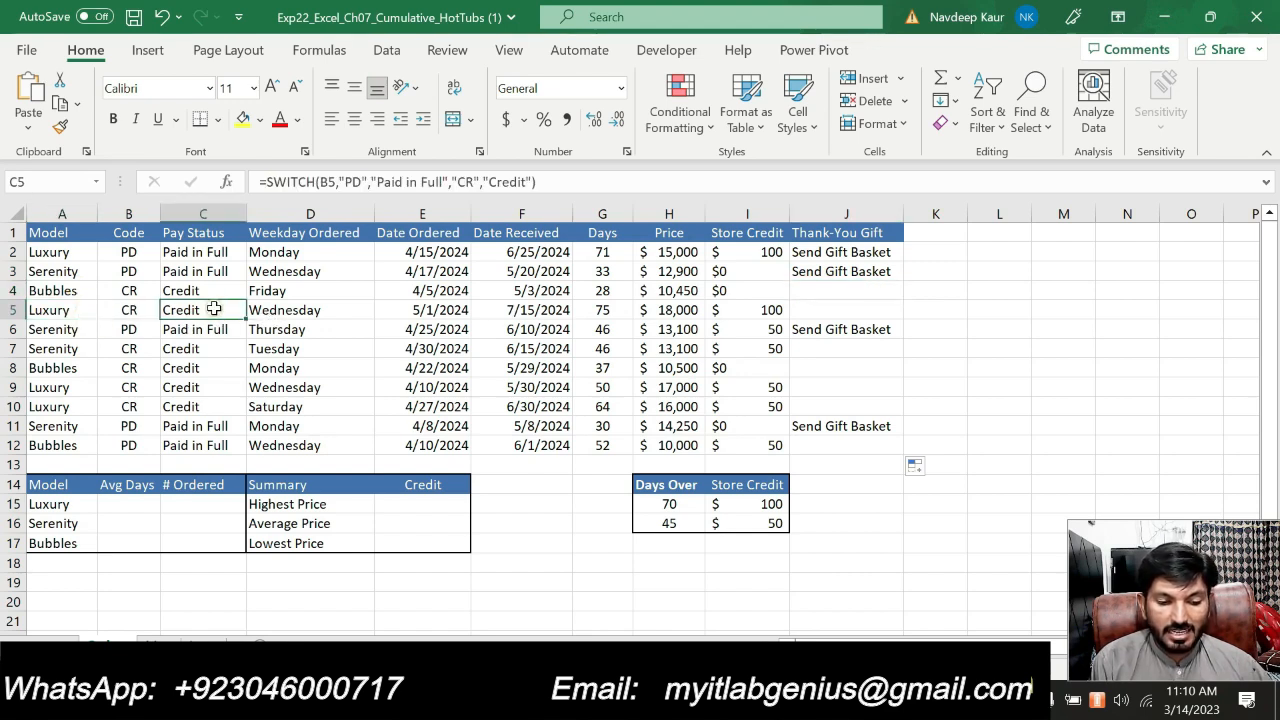
pyautogui.click(821, 313)
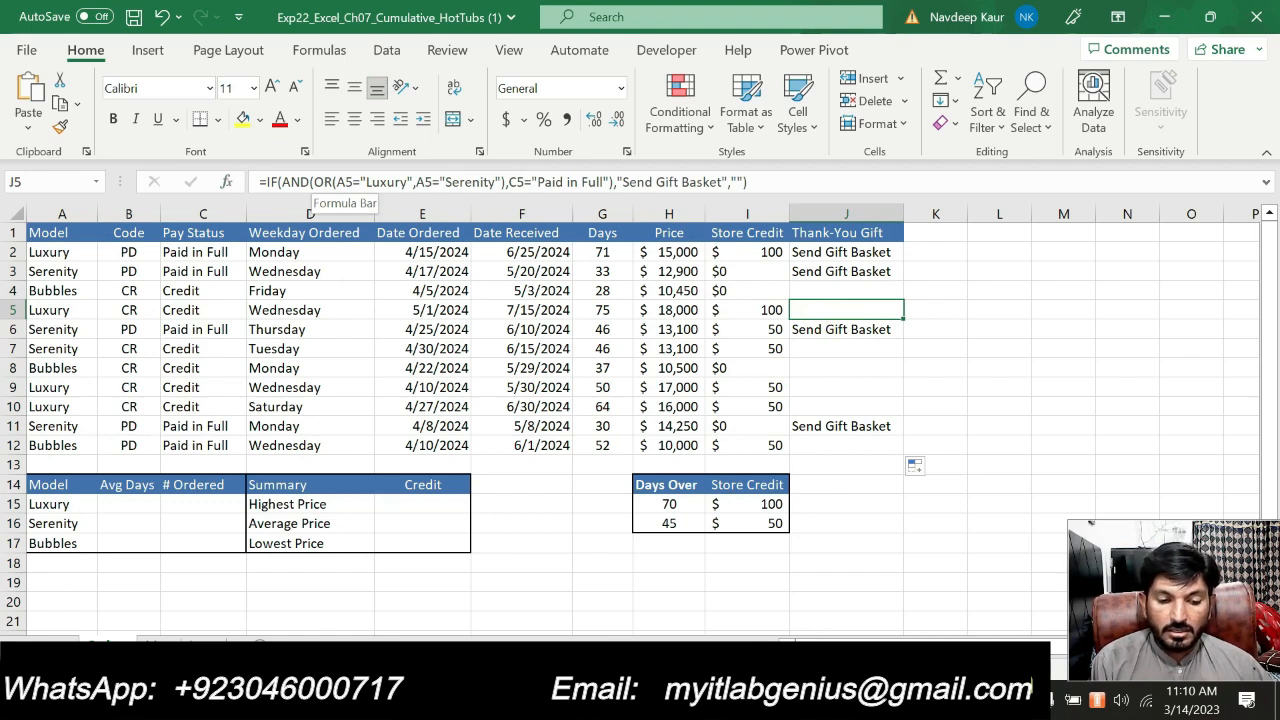
# - Compare the Thank-You Gift formulas in J2 and J4 with the model and pay status they evaluate
pyautogui.click(843, 250)
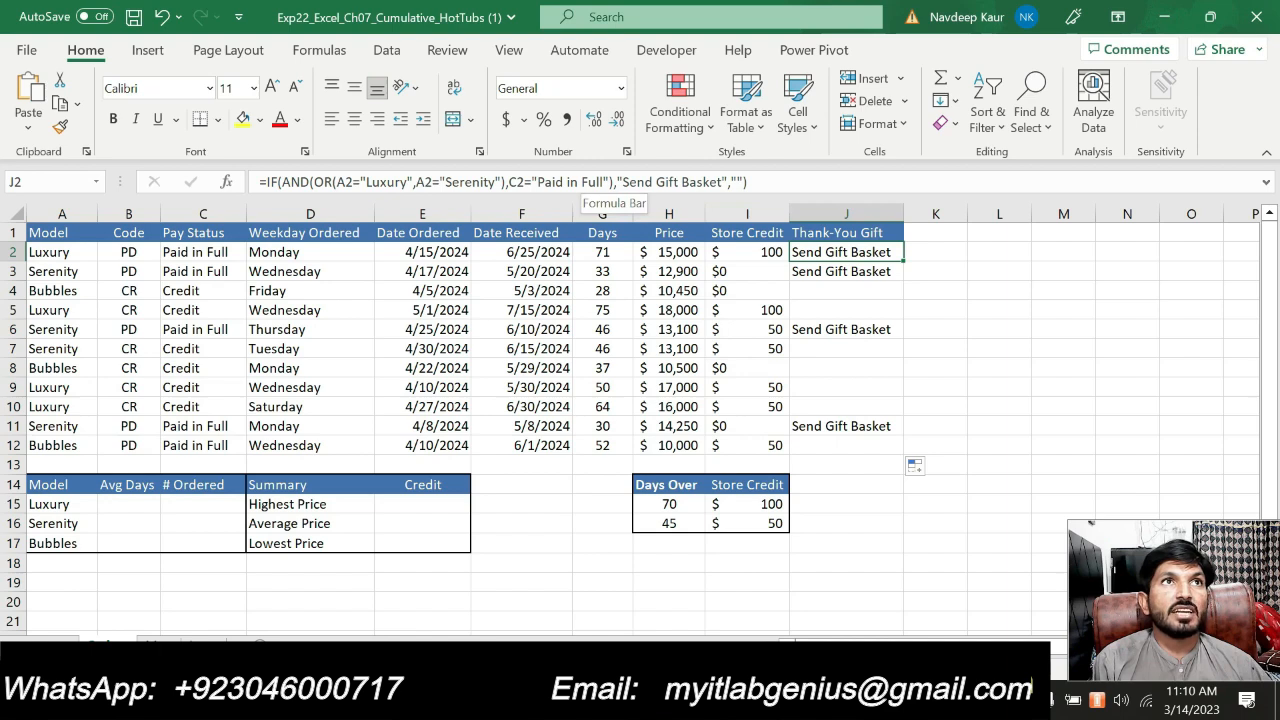
pyautogui.click(845, 291)
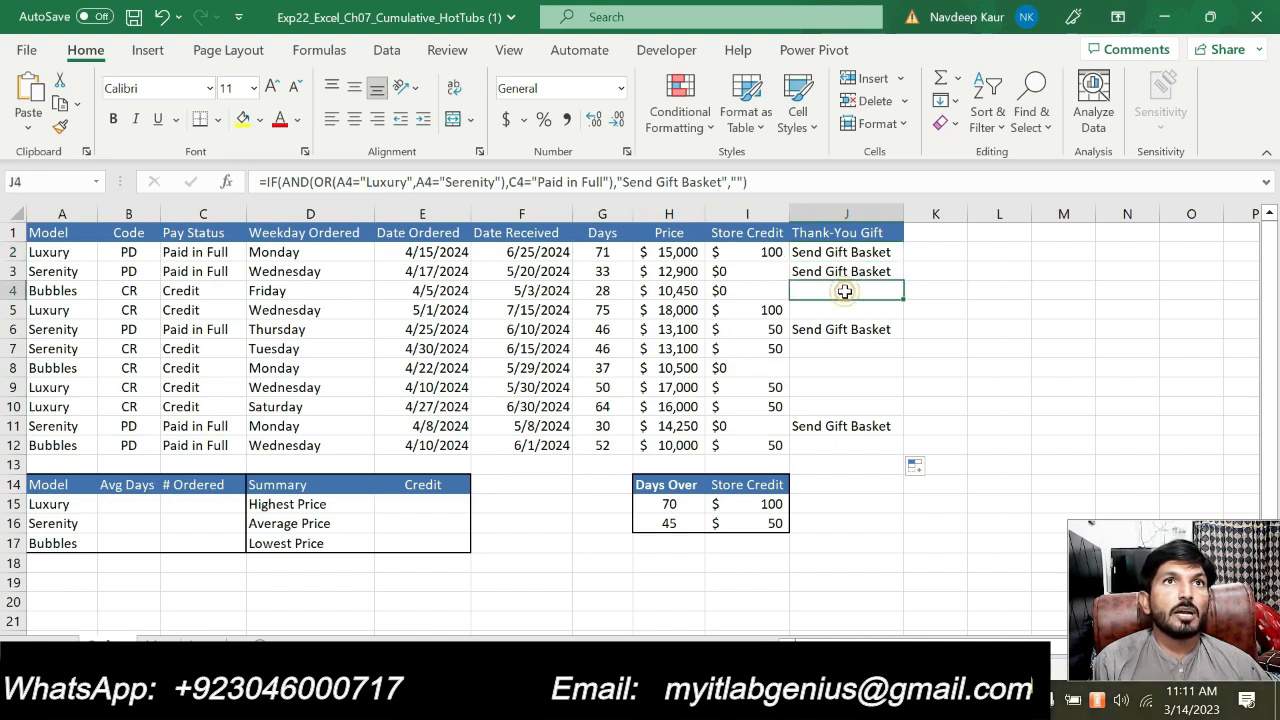
pyautogui.click(72, 252)
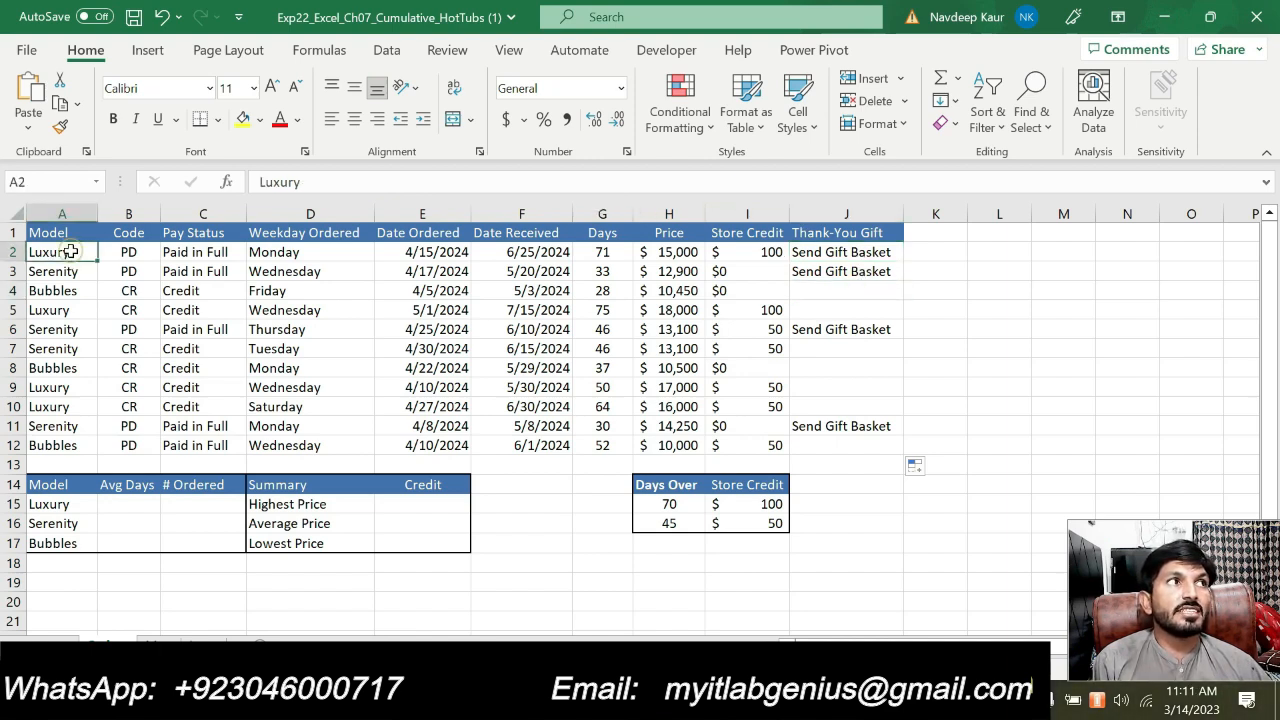
pyautogui.click(204, 252)
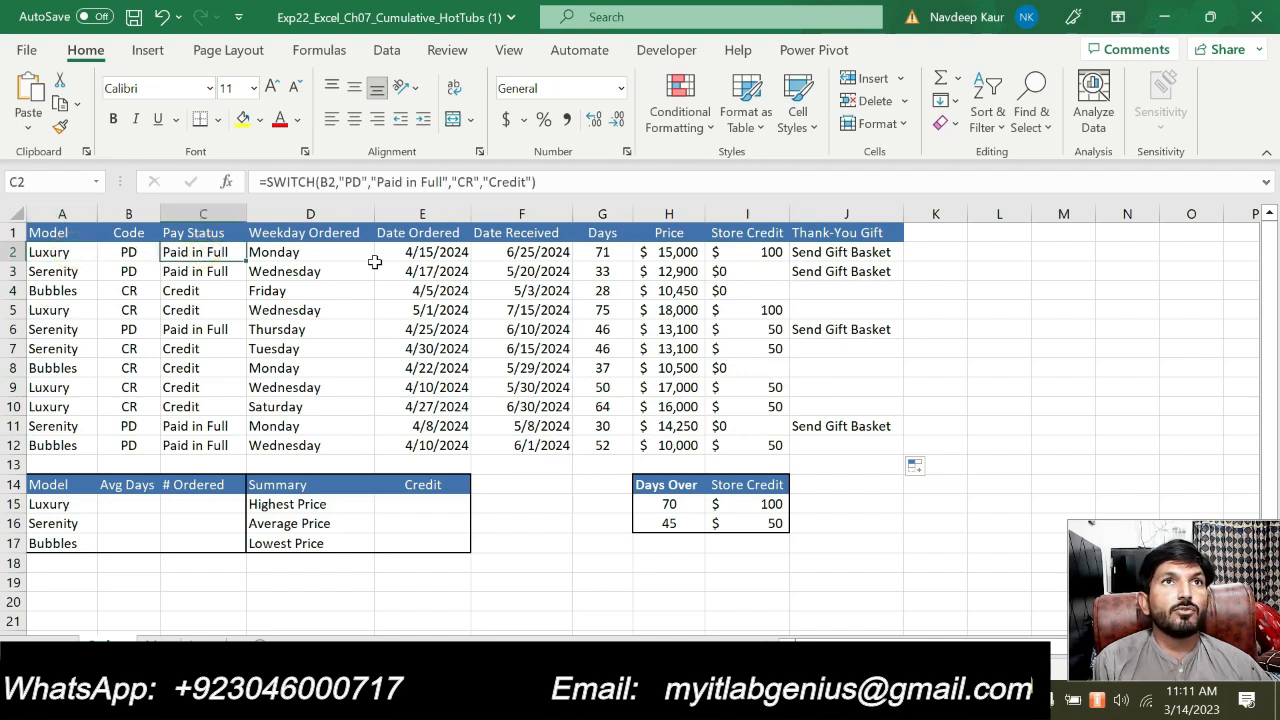
pyautogui.click(831, 254)
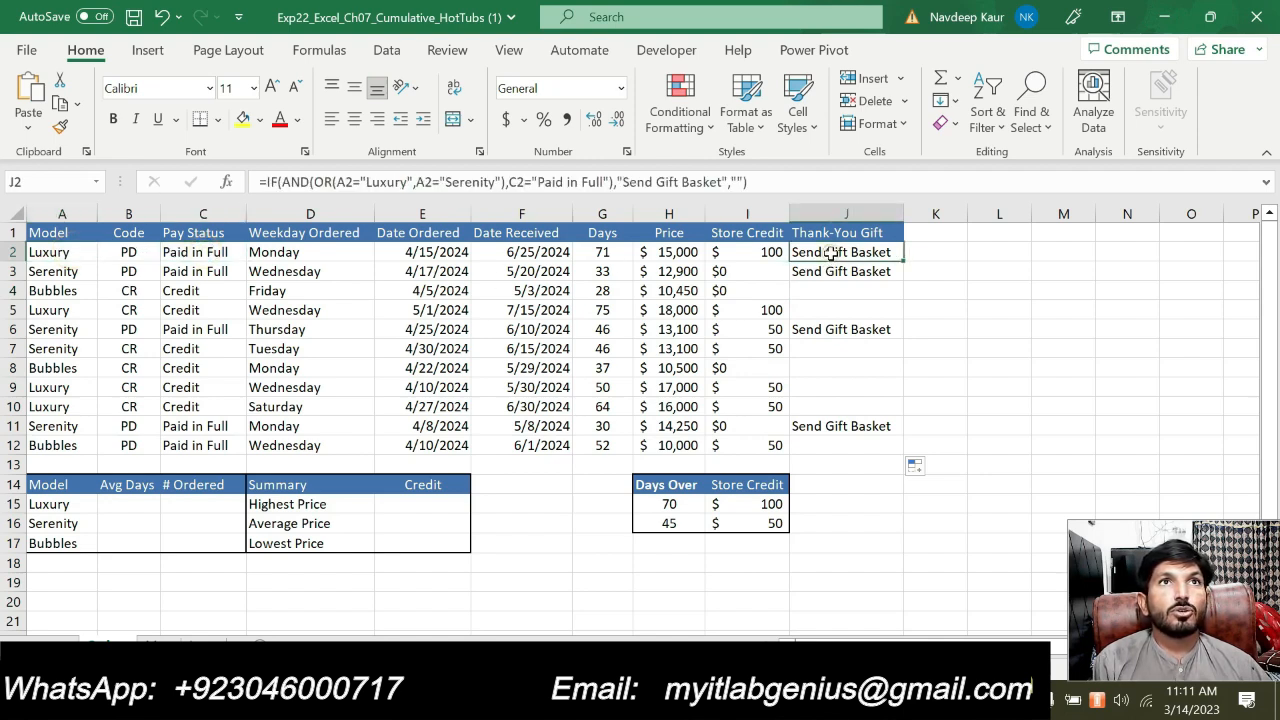
pyautogui.click(35, 291)
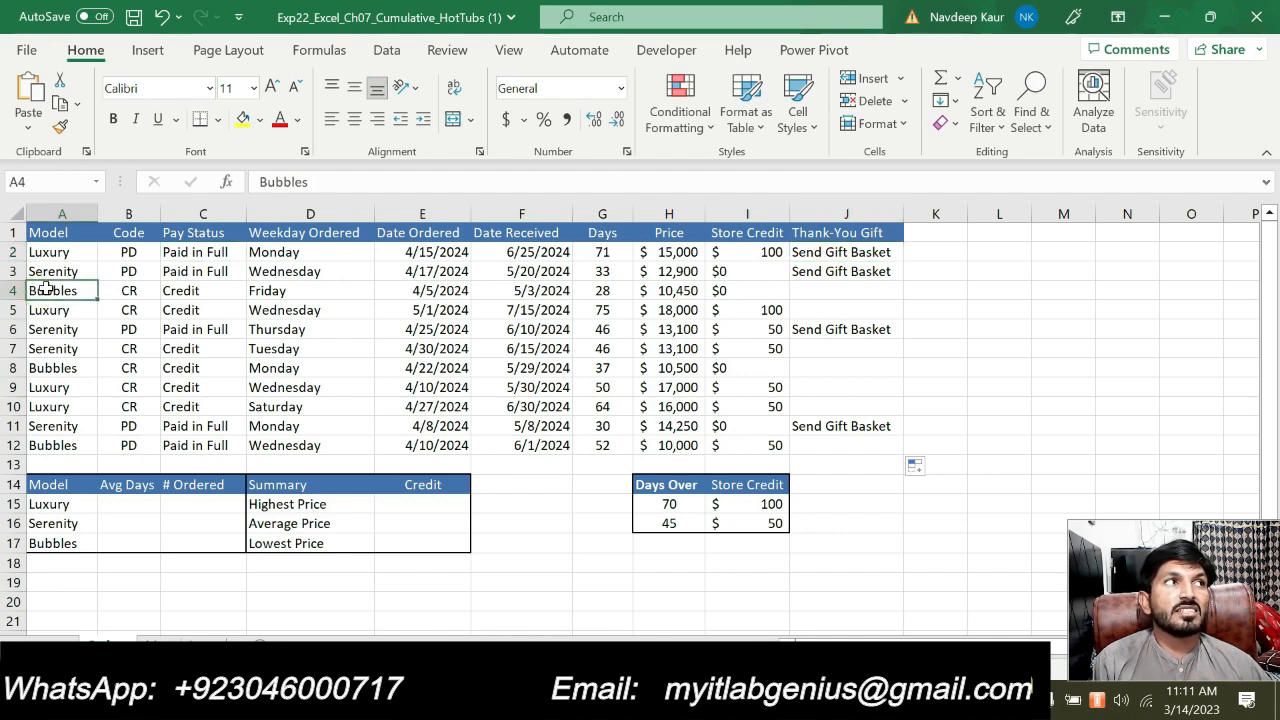
pyautogui.click(833, 292)
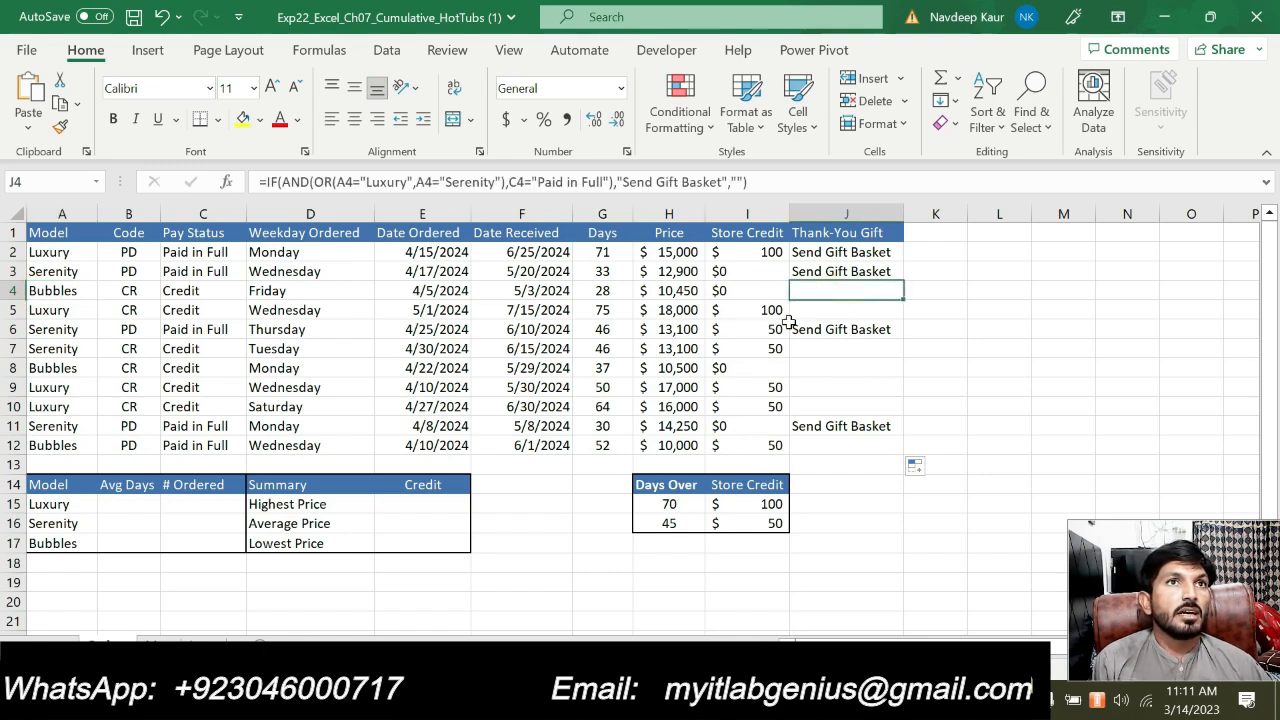
# - Check the Thank-You Gift formula in J6 against that order's model and pay status
pyautogui.click(64, 330)
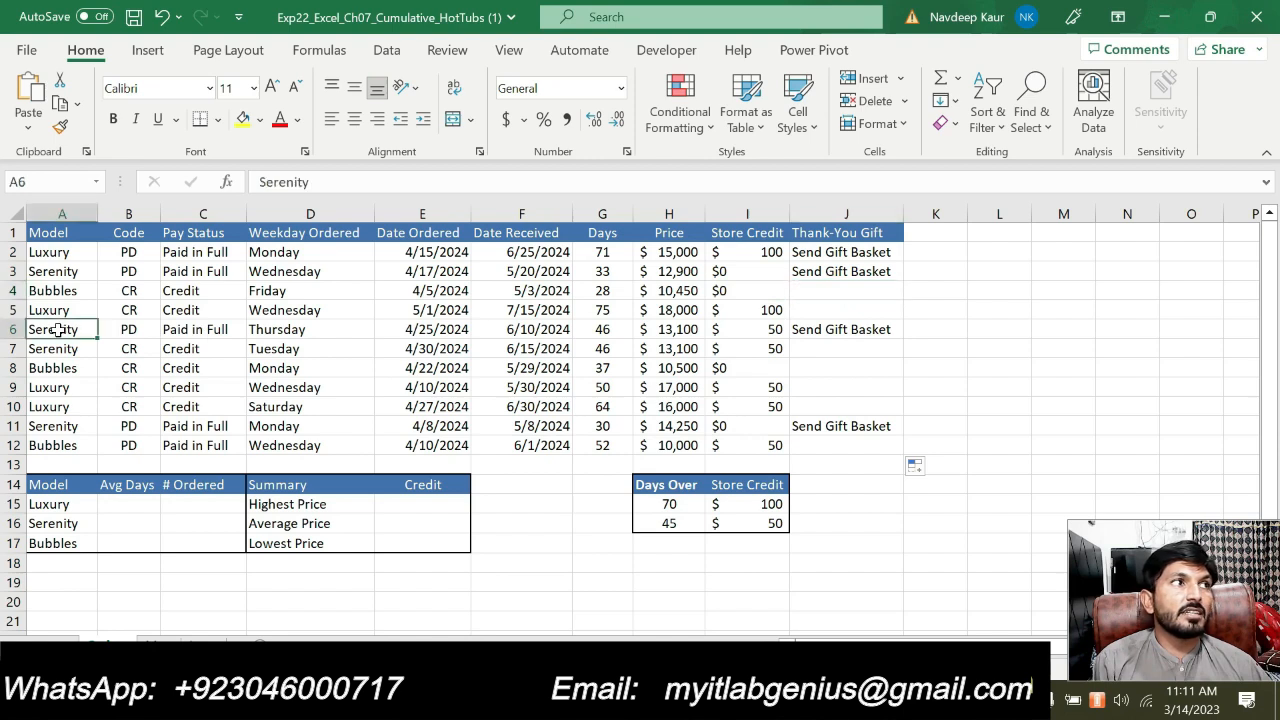
pyautogui.click(202, 330)
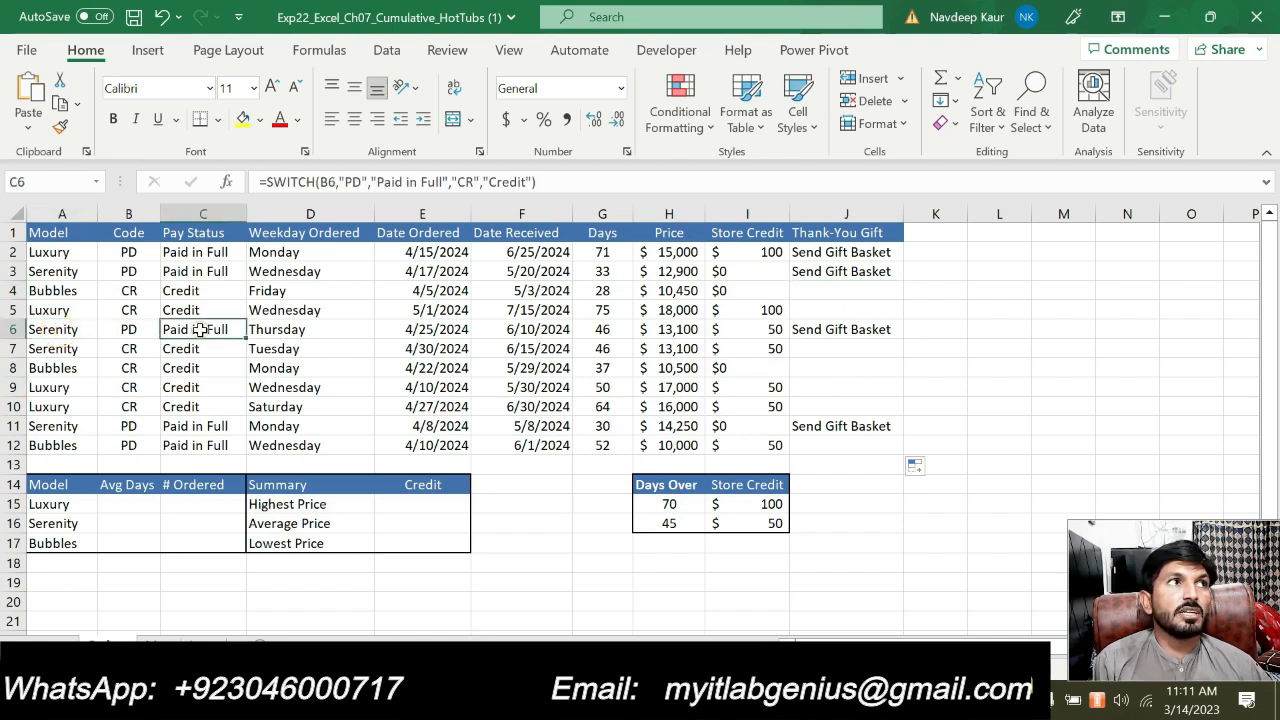
pyautogui.click(803, 328)
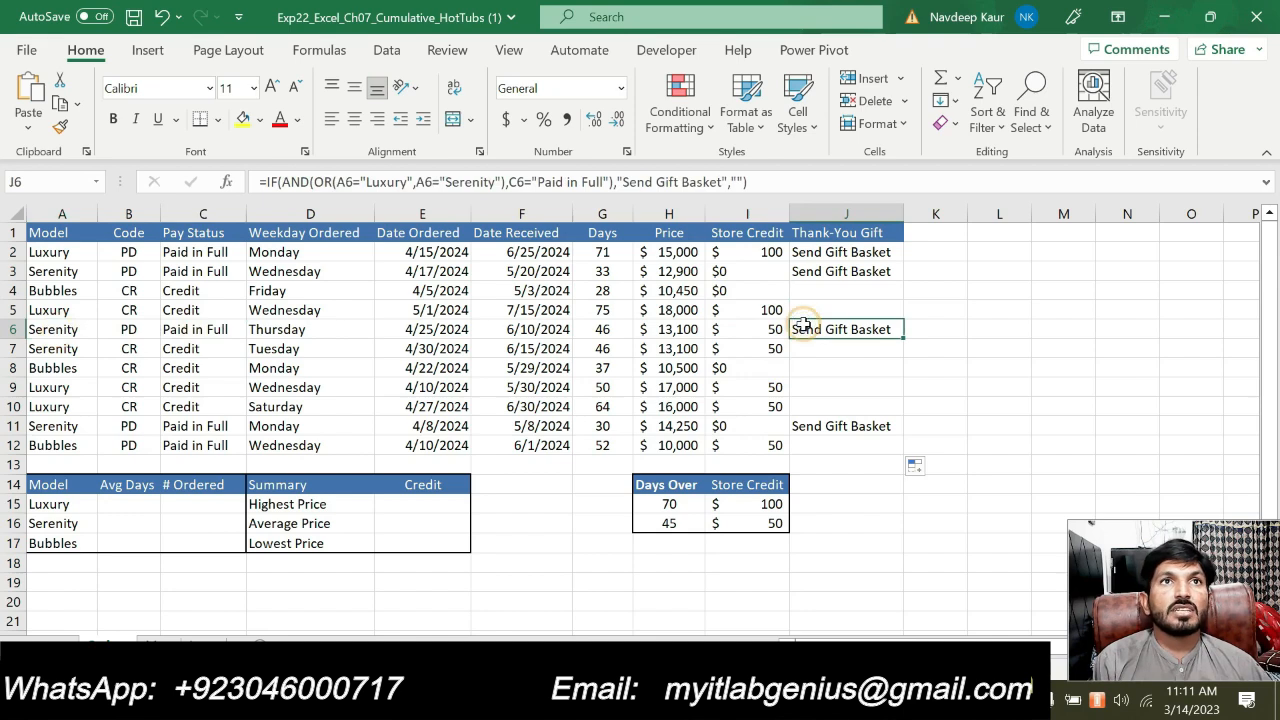
# - Switch to the Word instructions and clear the green highlight from step 7's text up to "Use text within the arguments"
pyautogui.click(799, 700)
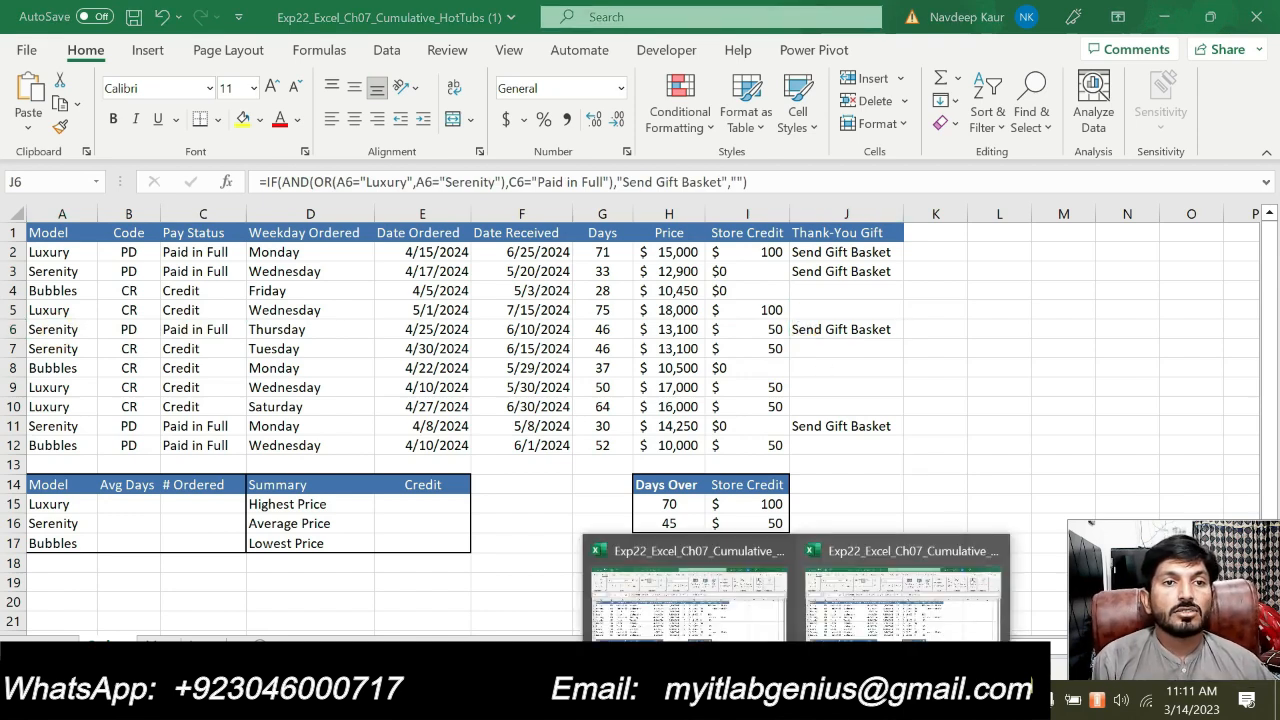
pyautogui.click(847, 700)
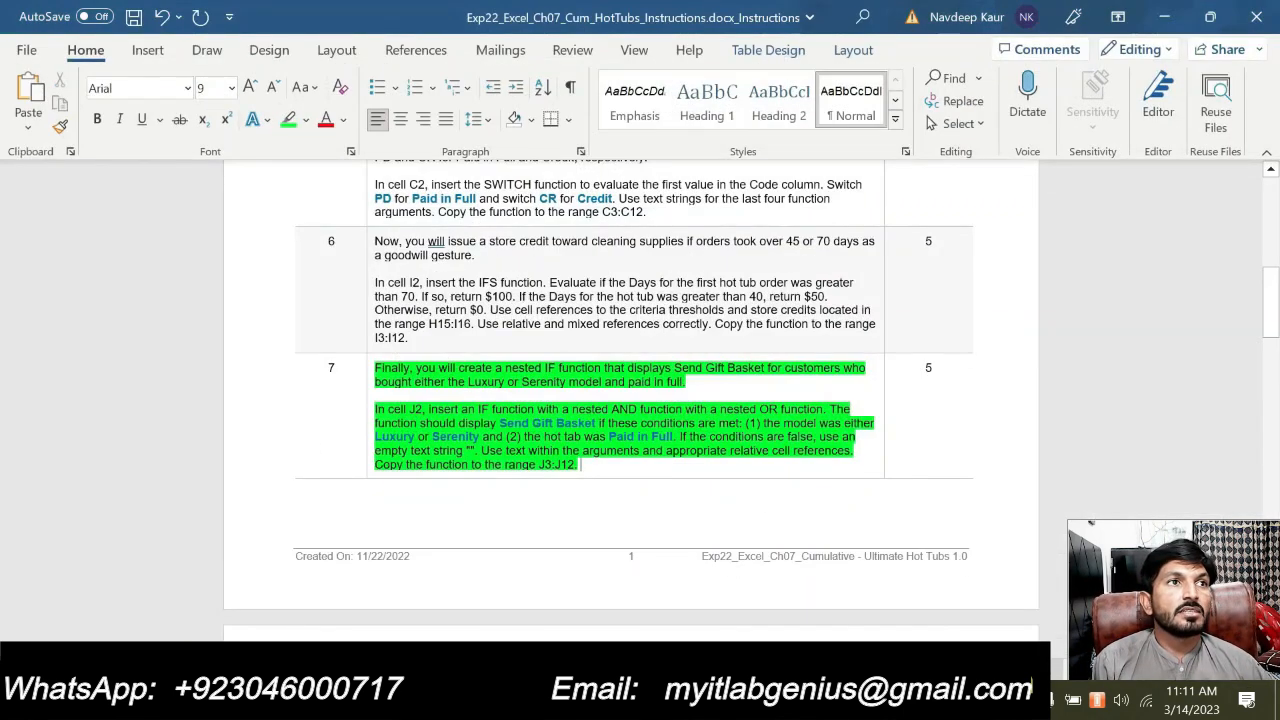
pyautogui.moveTo(580, 464); pyautogui.dragTo(447, 352)
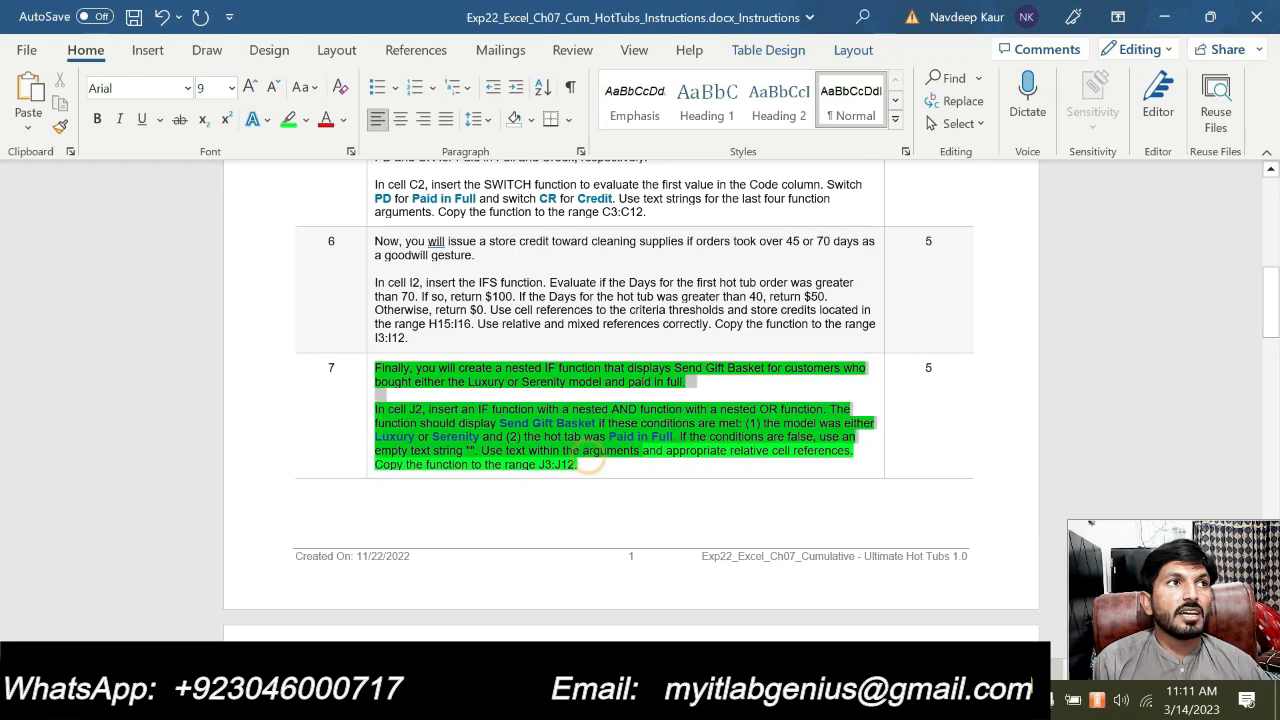
pyautogui.click(447, 334)
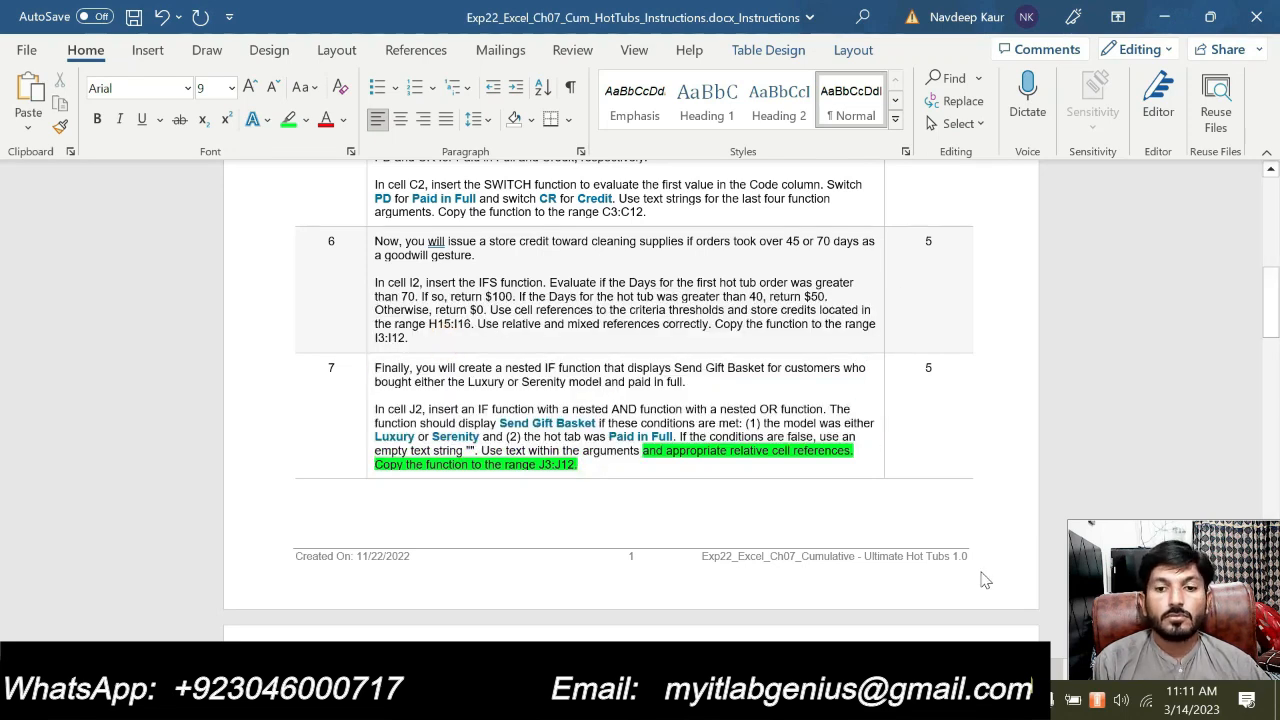
# - Highlight both paragraphs of instruction step 8, about the AVERAGEIF function, in green
pyautogui.moveTo(1275, 318); pyautogui.dragTo(1275, 392)
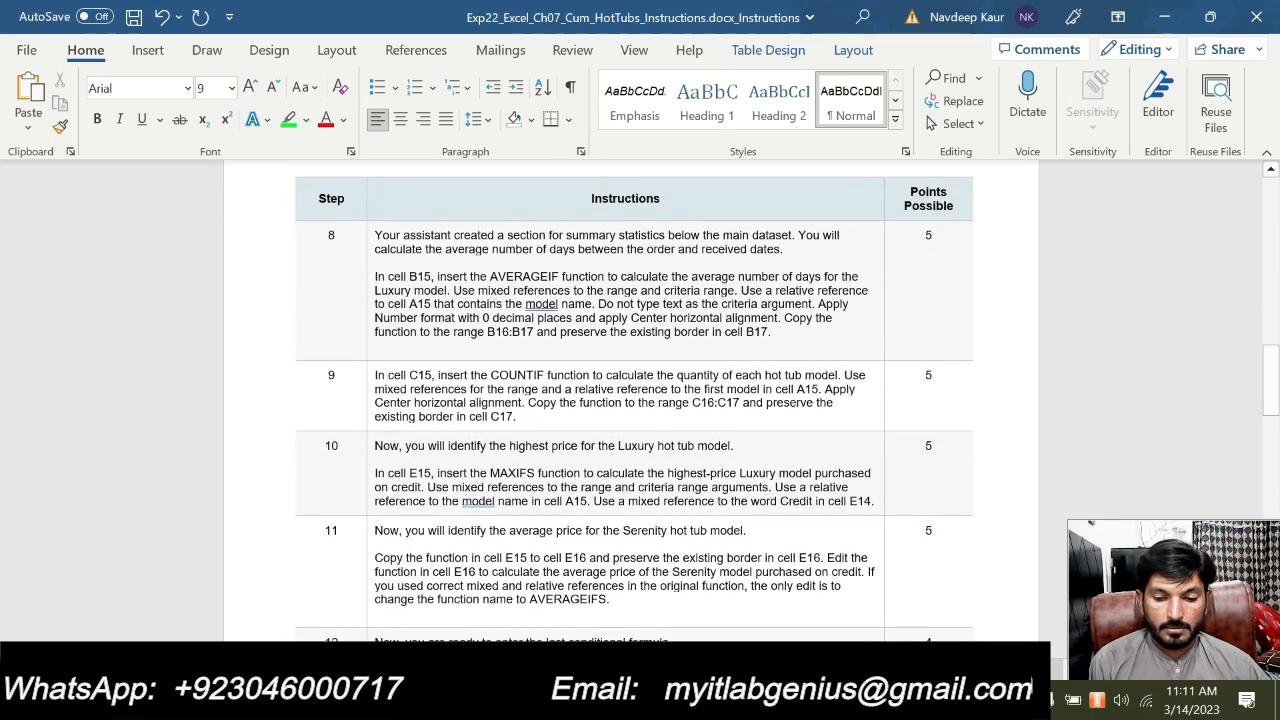
pyautogui.moveTo(784, 340); pyautogui.dragTo(374, 234)
pyautogui.click(288, 119)
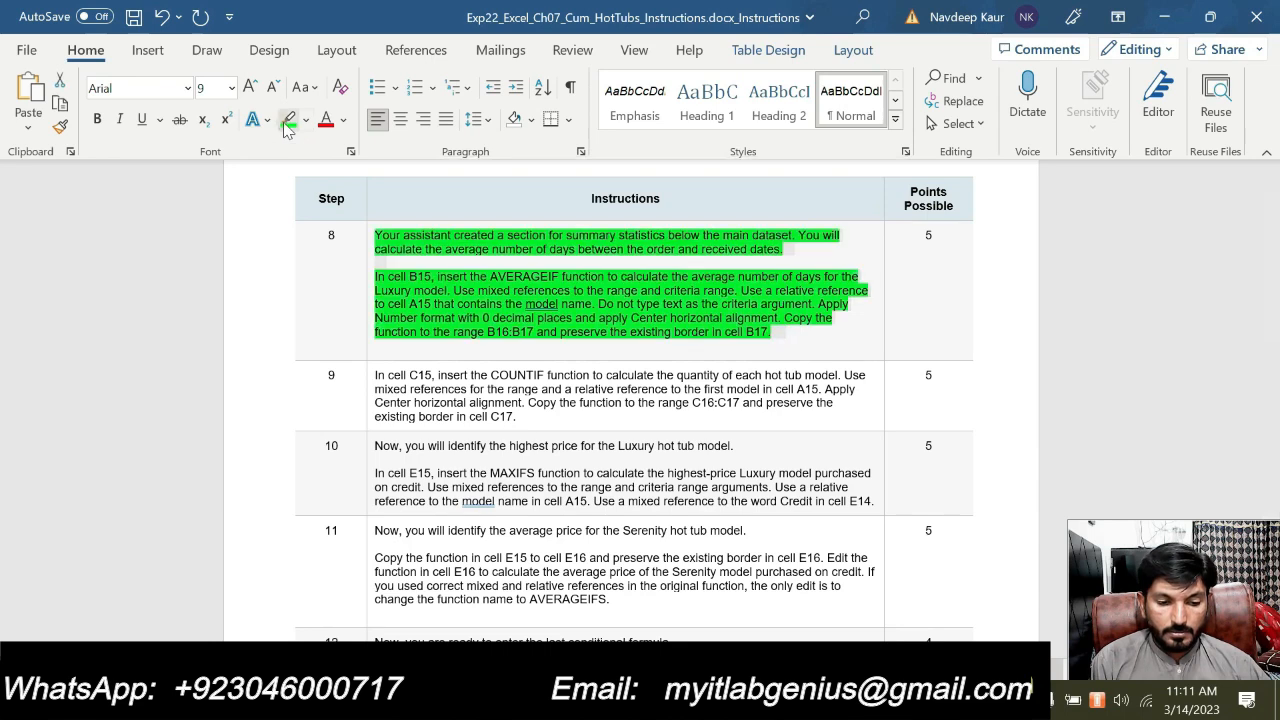
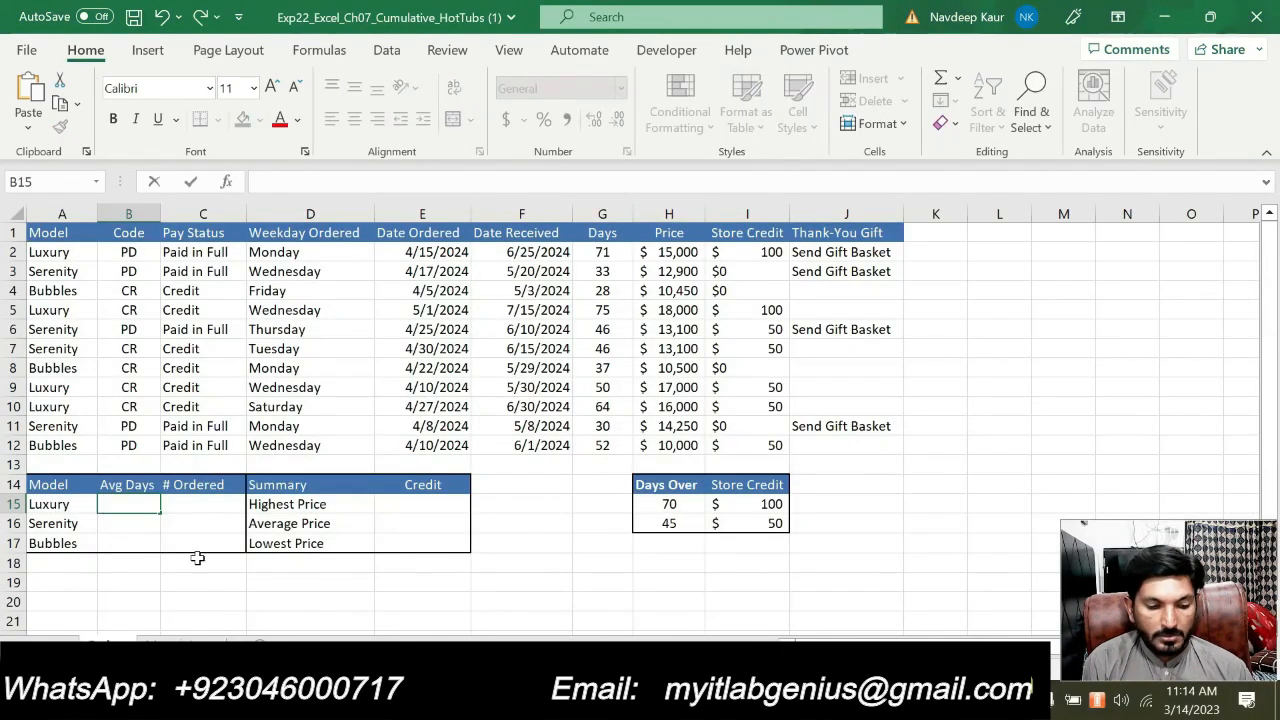
# - Start an AVERAGEIF function in B15, open its function arguments and uncover the Days Ordered data beside the dialog
pyautogui.click(136, 507)
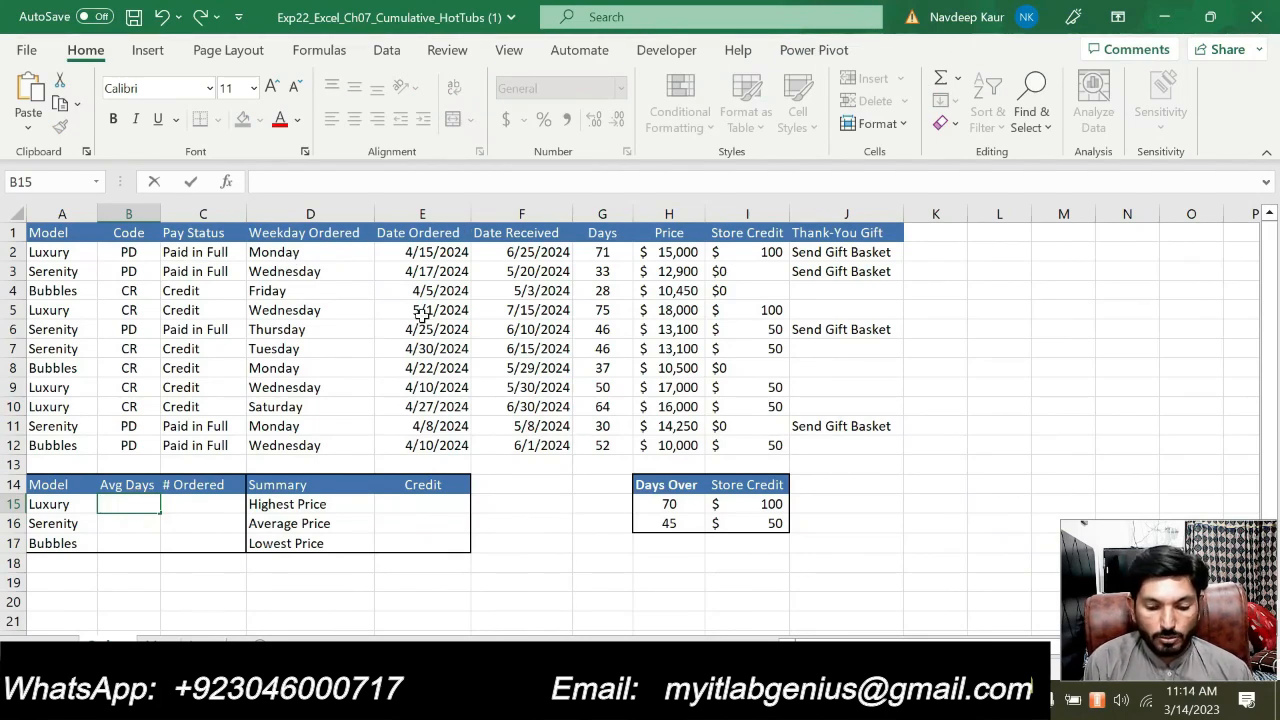
pyautogui.write('=aver')
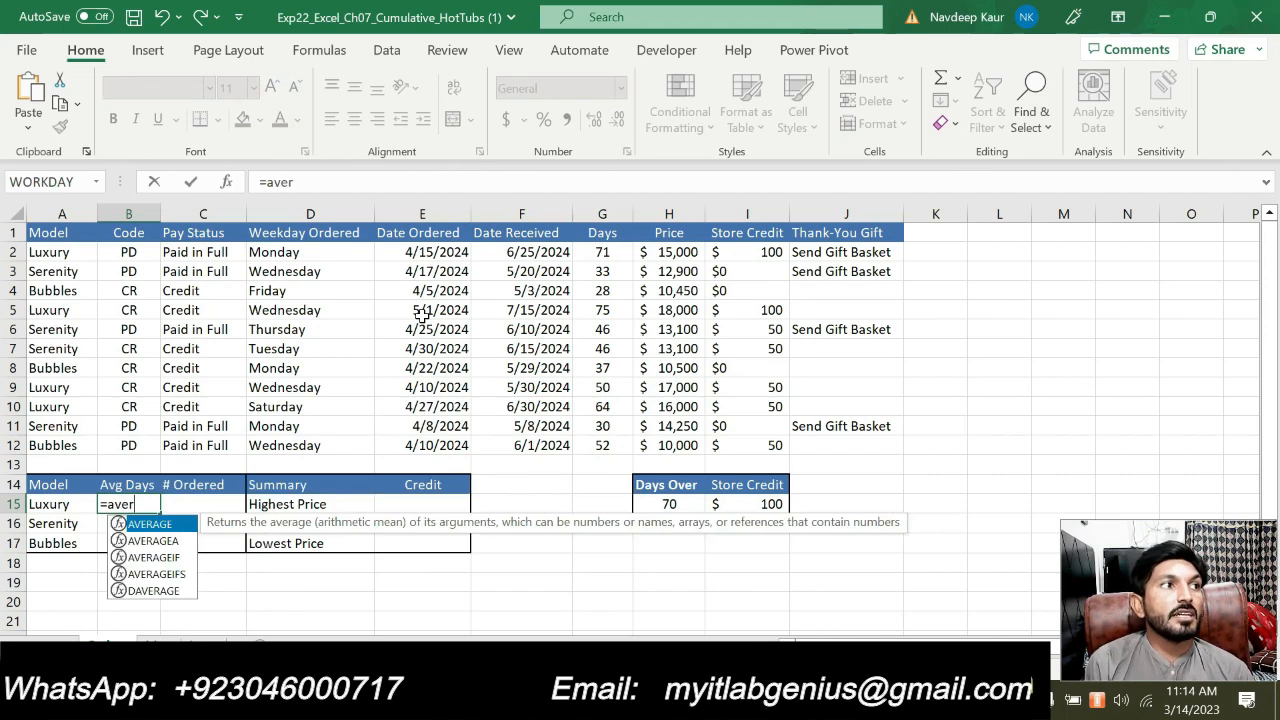
pyautogui.doubleClick(153, 557)
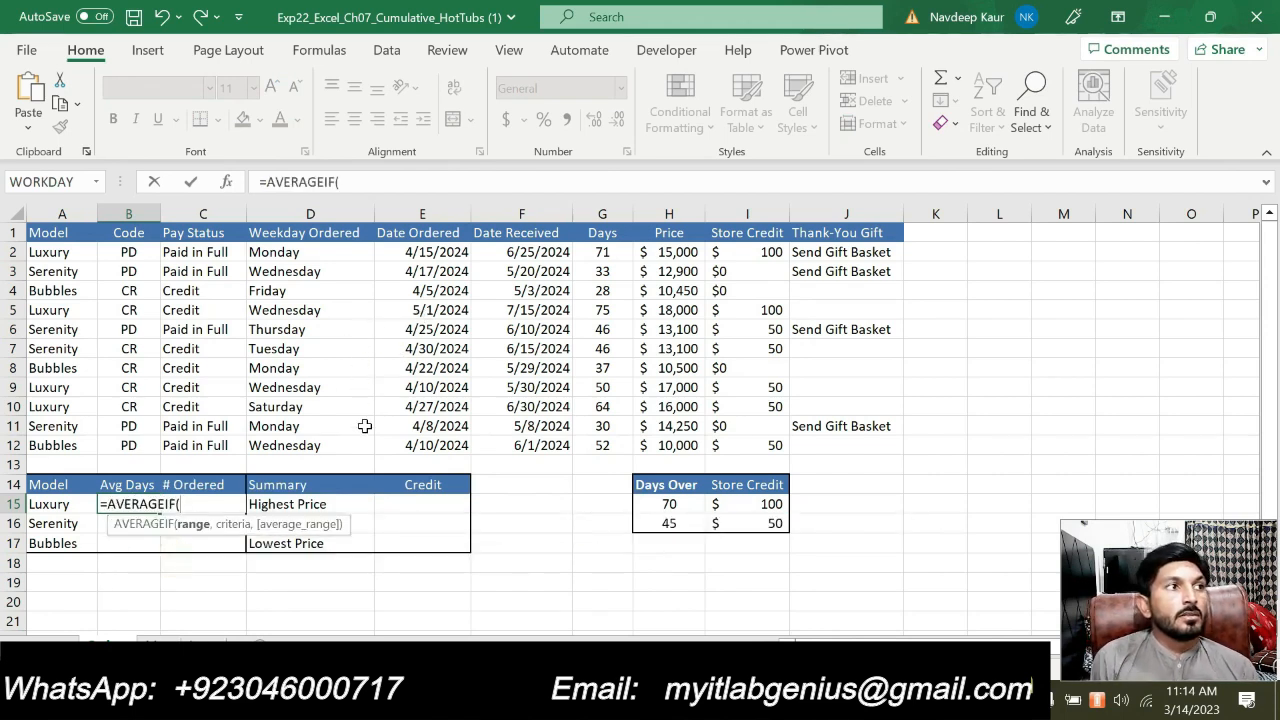
pyautogui.click(228, 181)
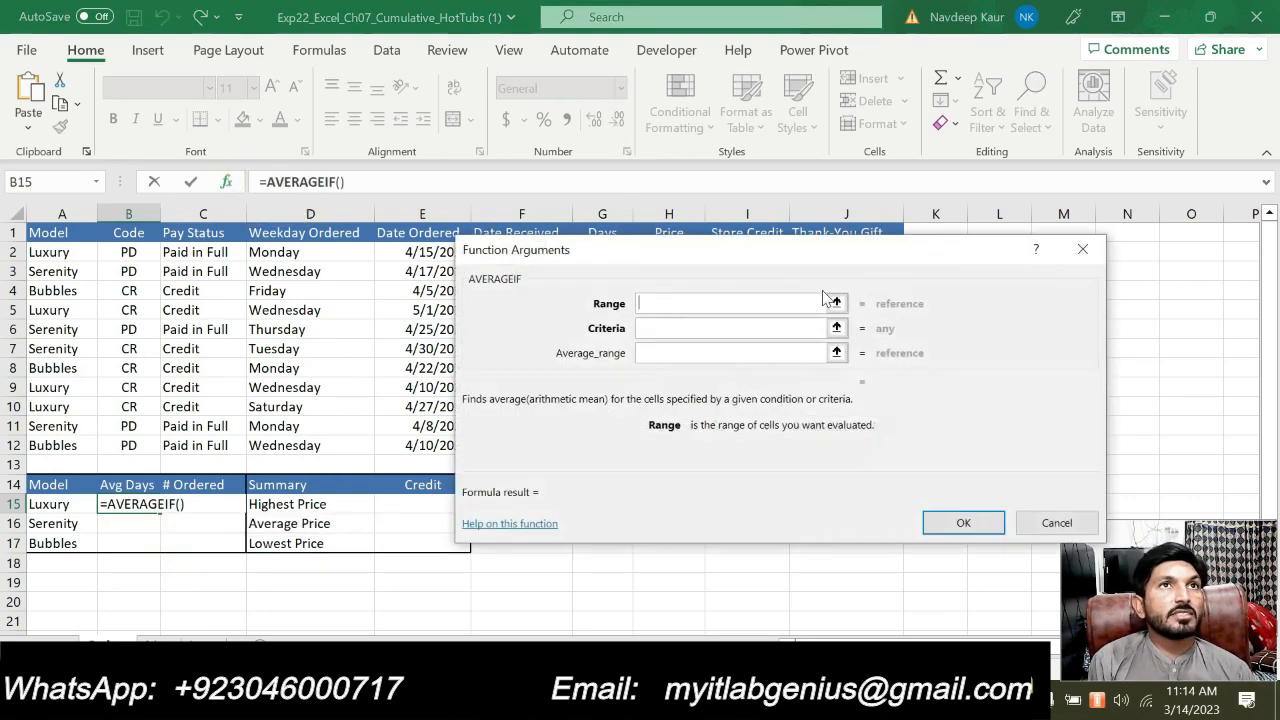
pyautogui.moveTo(723, 260); pyautogui.dragTo(772, 240)
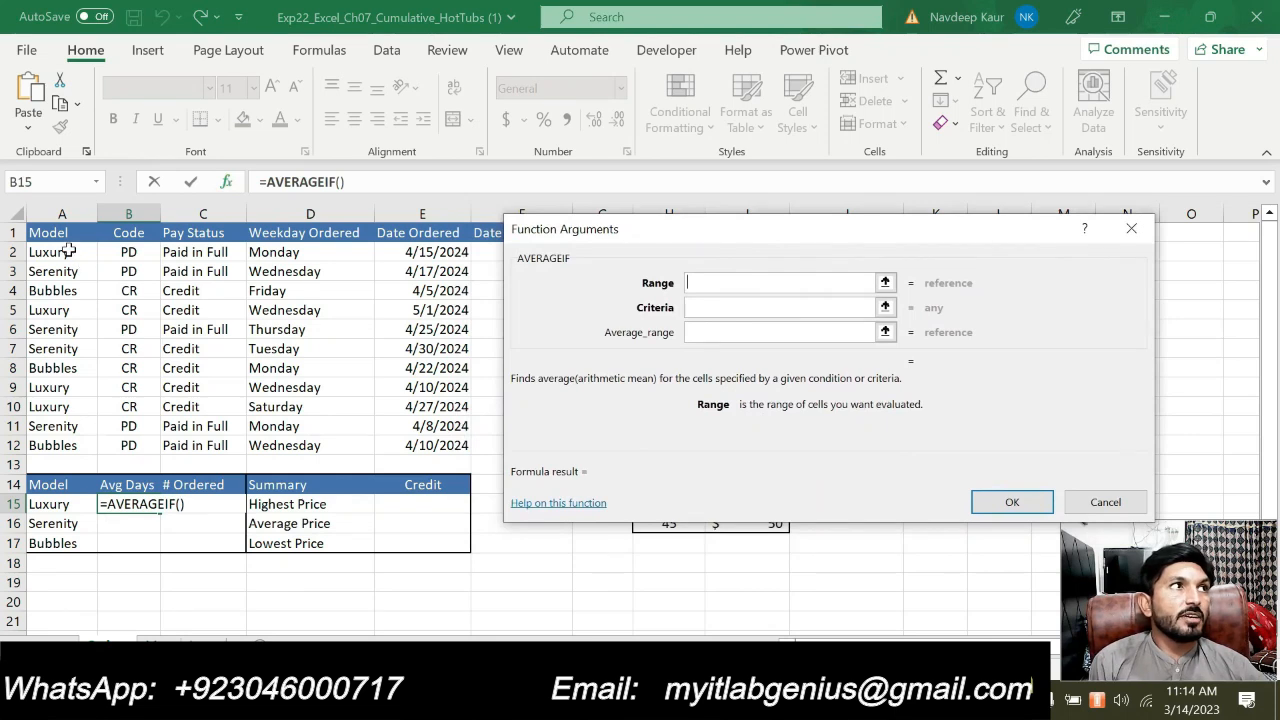
# - Set the AVERAGEIF range to the model names in A2:A12, written as the absolute reference $A$2:$A$12
pyautogui.moveTo(62, 252); pyautogui.dragTo(45, 440)
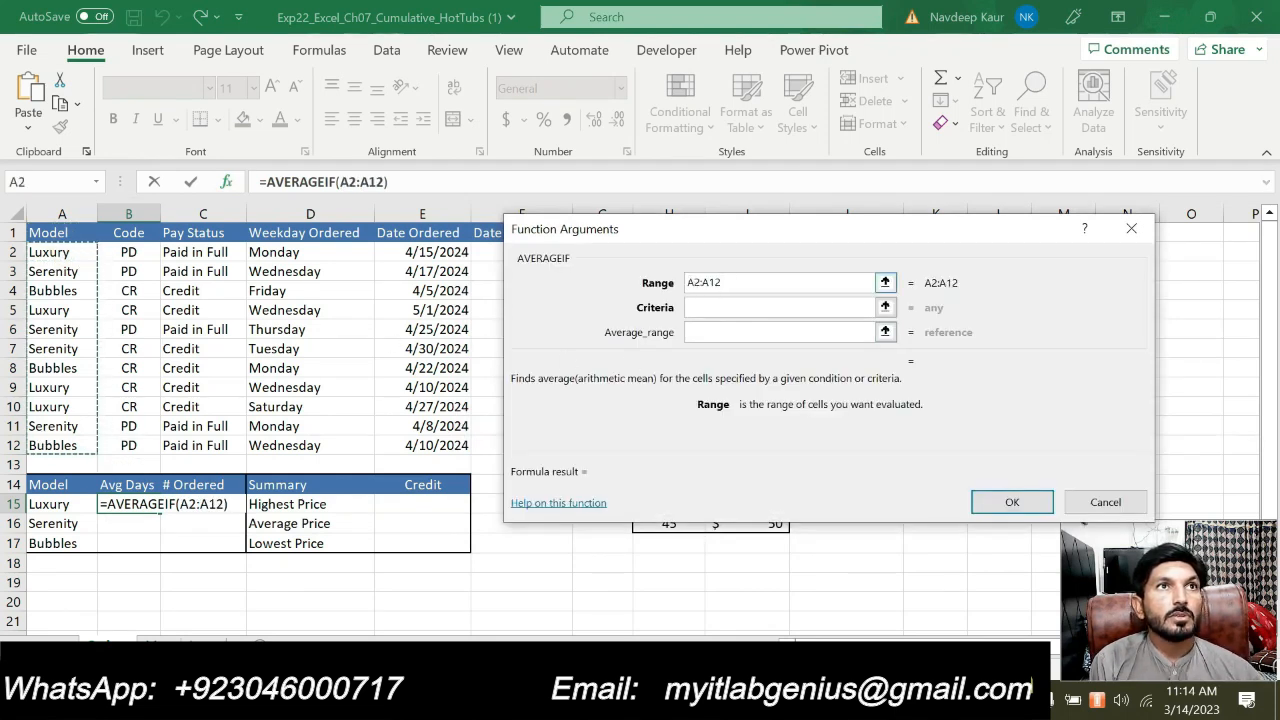
pyautogui.click(688, 282)
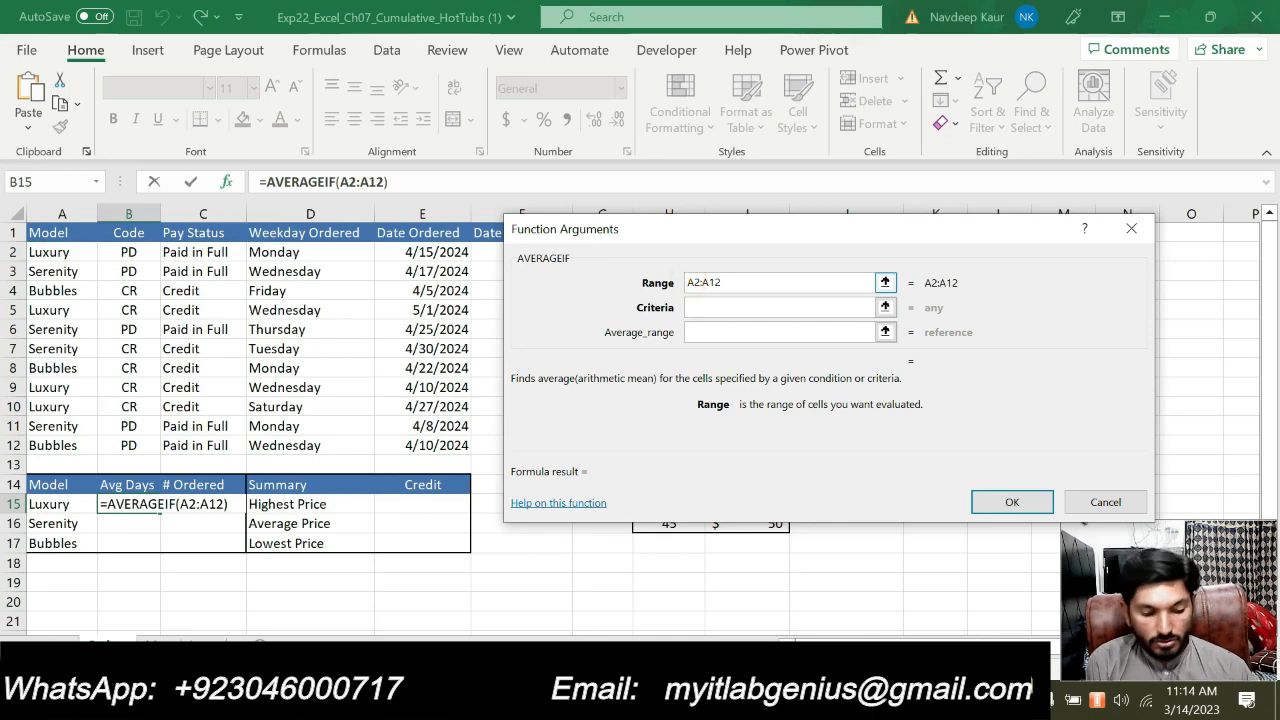
pyautogui.write('$')
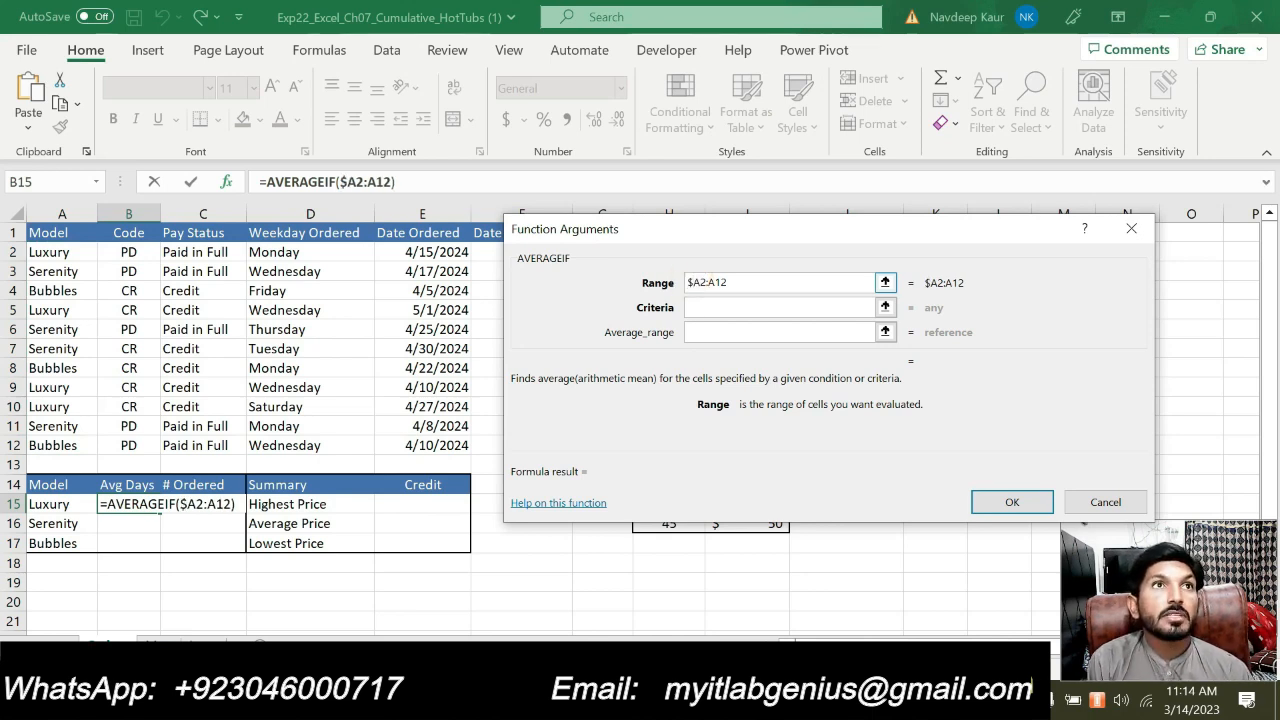
pyautogui.click(699, 282)
pyautogui.write('$')
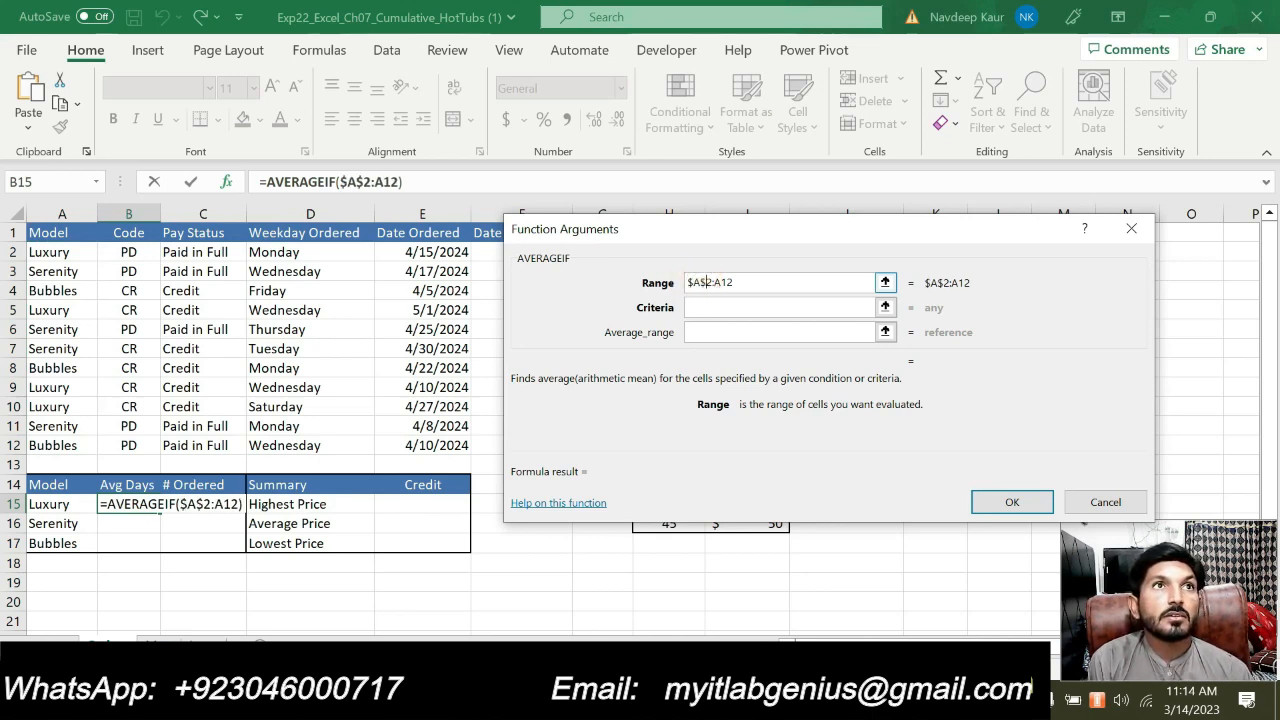
pyautogui.click(714, 282)
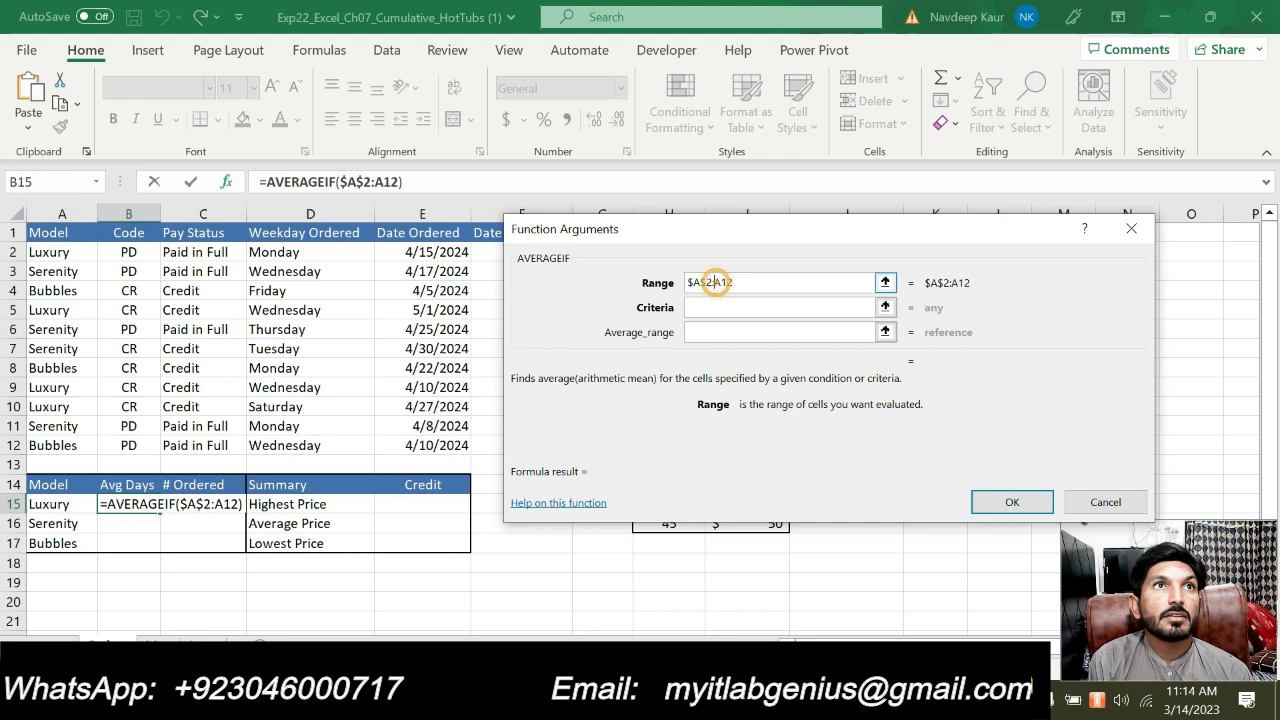
pyautogui.write('$')
pyautogui.click(729, 282)
pyautogui.write('$A$')
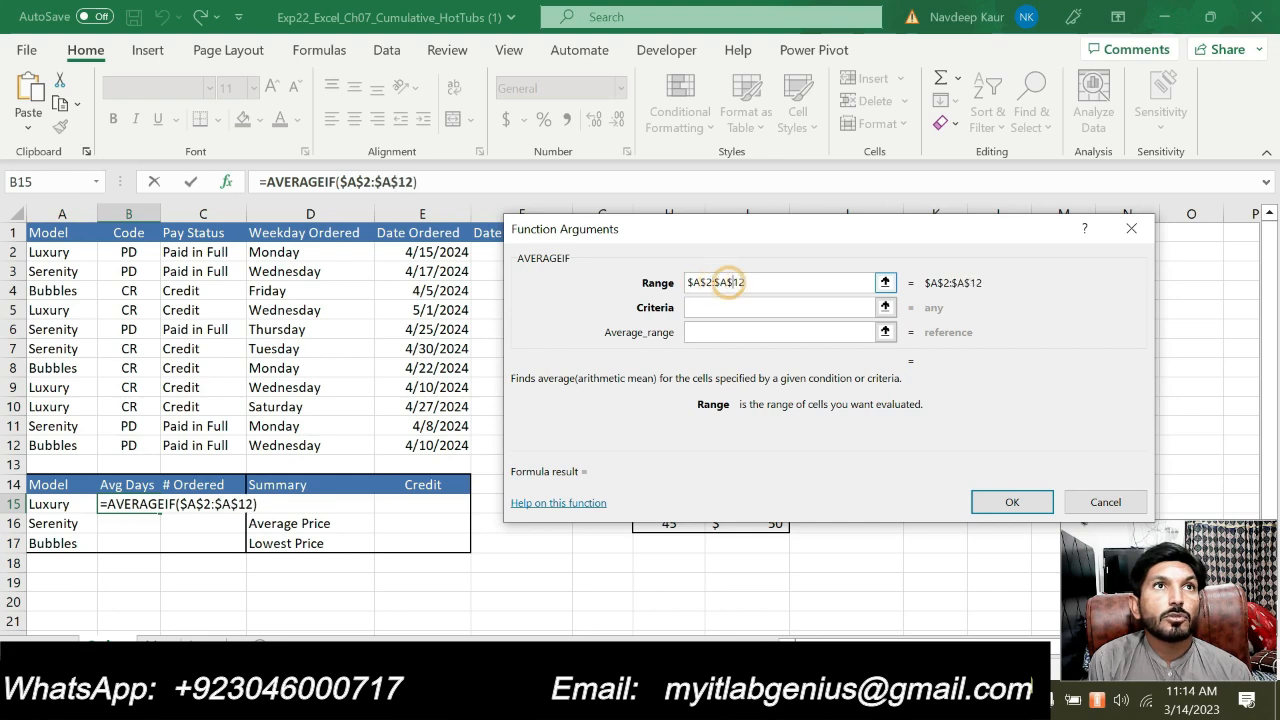
# - Set the AVERAGEIF criteria to A15 and the average range to the Days values in G2:G12
pyautogui.click(712, 307)
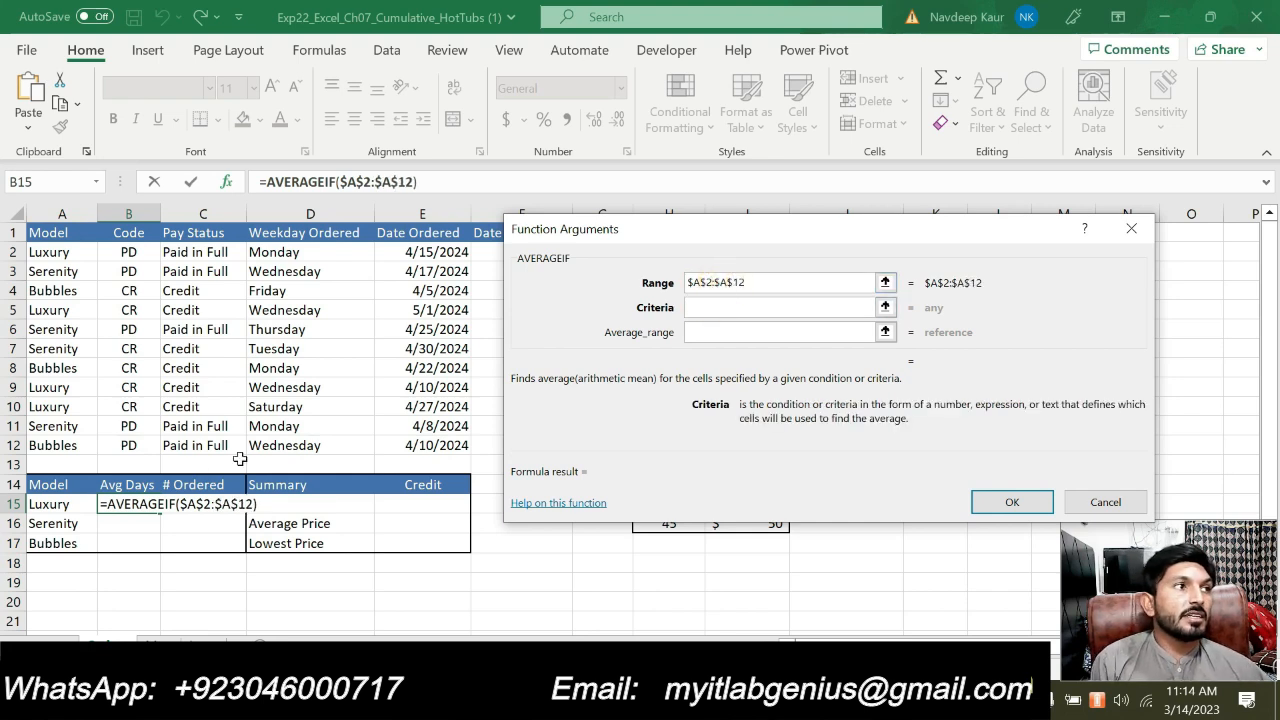
pyautogui.click(50, 503)
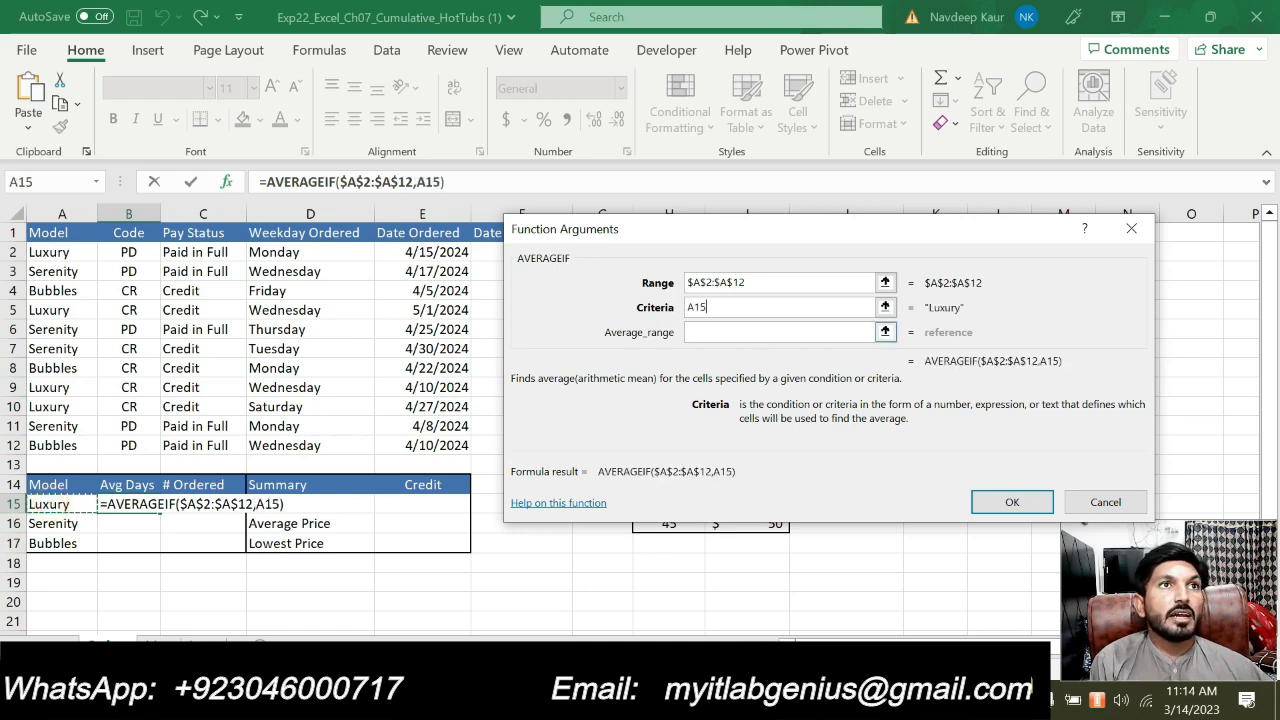
pyautogui.click(732, 332)
pyautogui.moveTo(752, 241); pyautogui.dragTo(927, 188)
pyautogui.moveTo(602, 250); pyautogui.dragTo(604, 443)
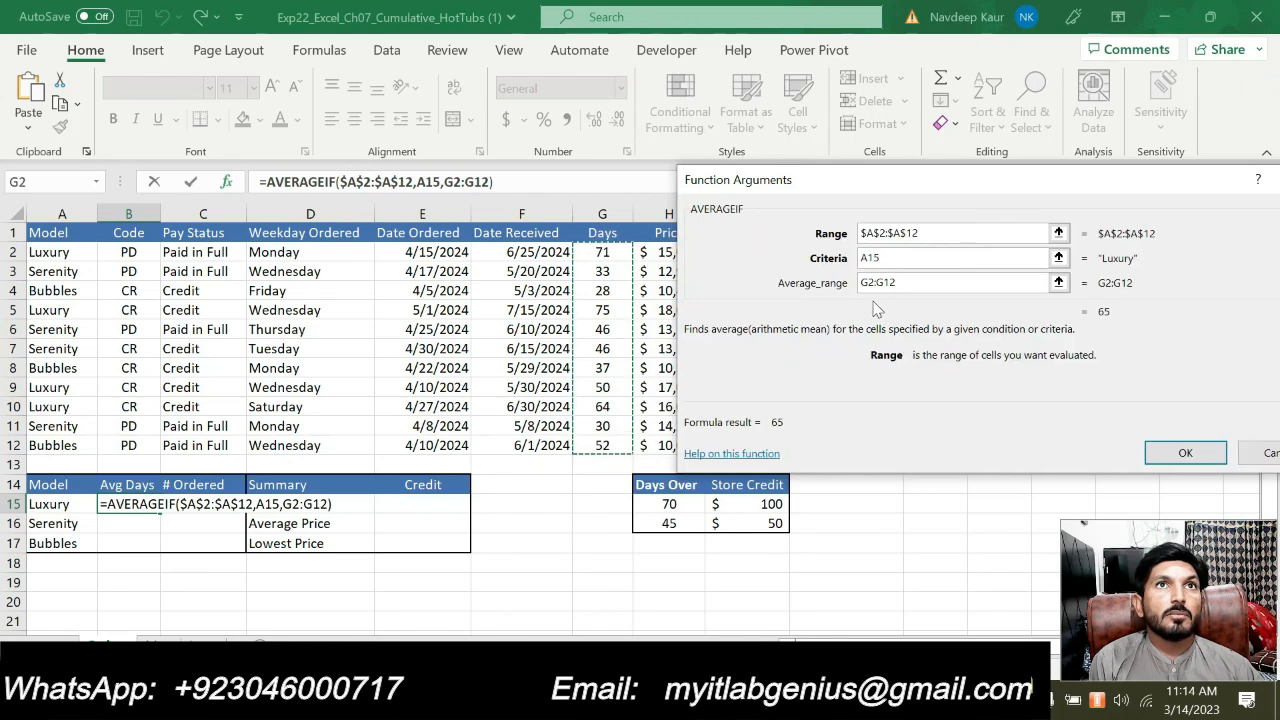
# - Make the average range absolute as $G$2:$G$12 and complete the AVERAGEIF function in B15
pyautogui.click(862, 283)
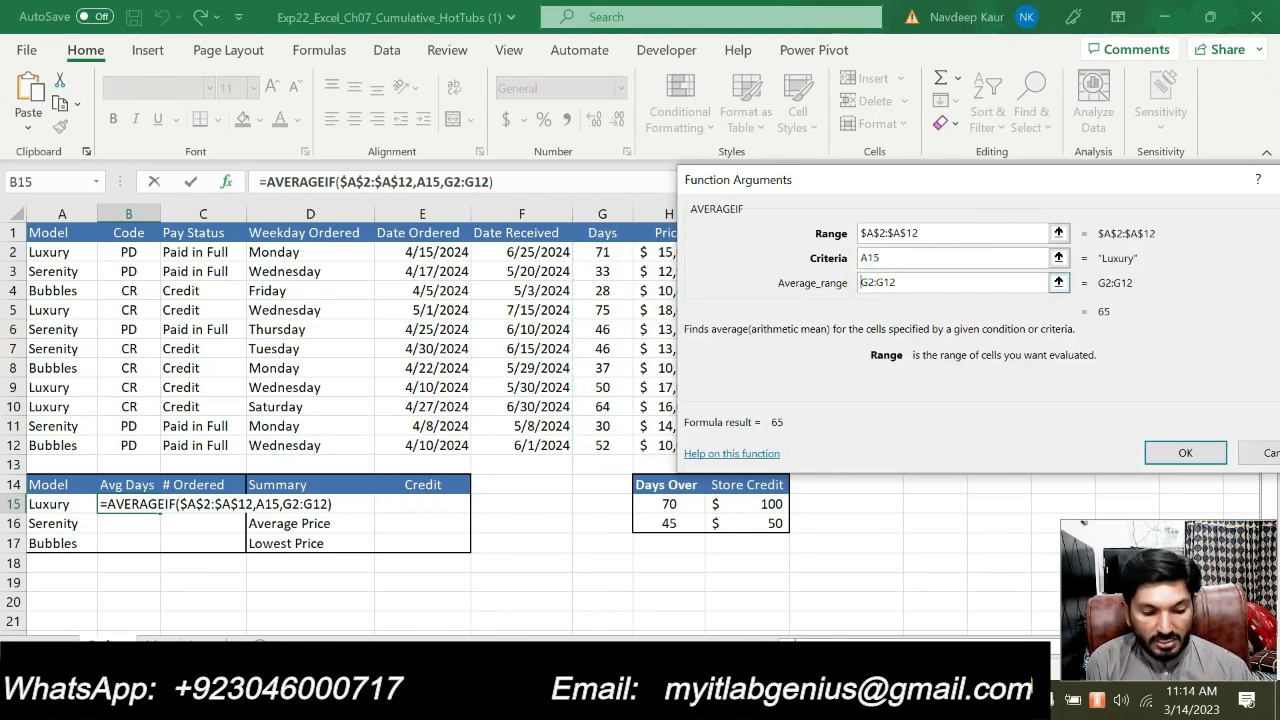
pyautogui.write('$')
pyautogui.press('Right')
pyautogui.write('$G')
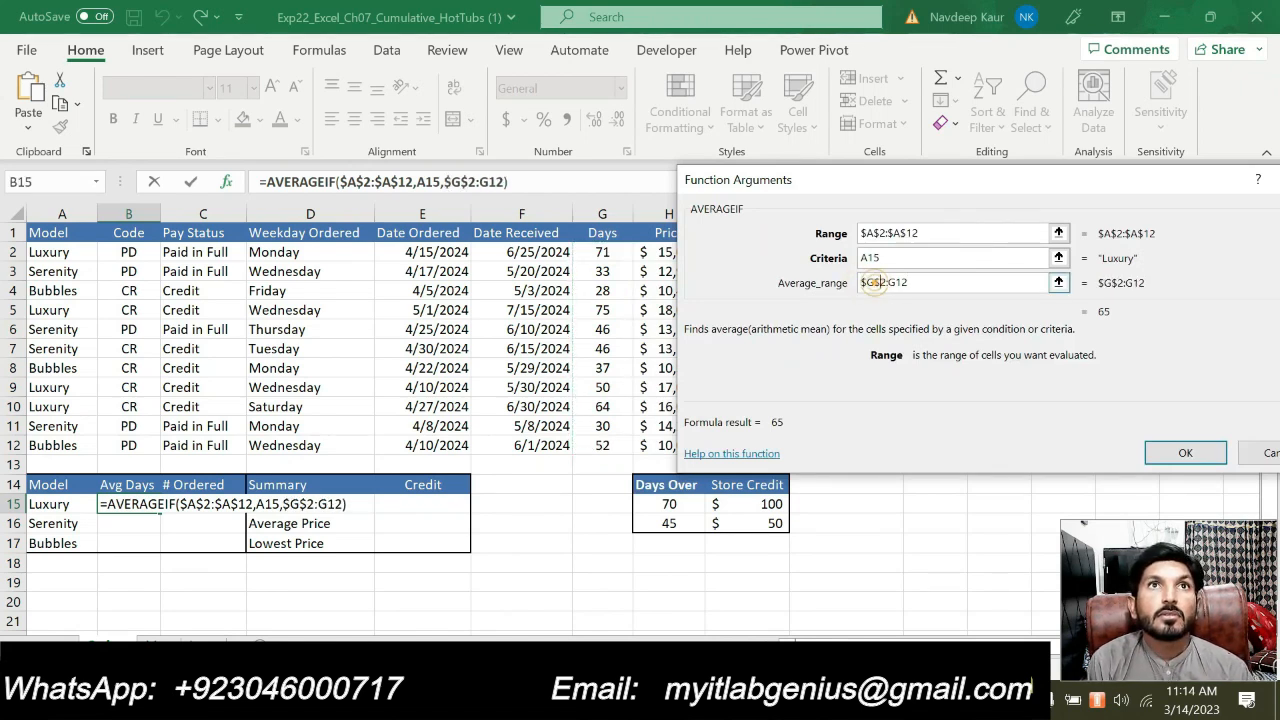
pyautogui.write('$')
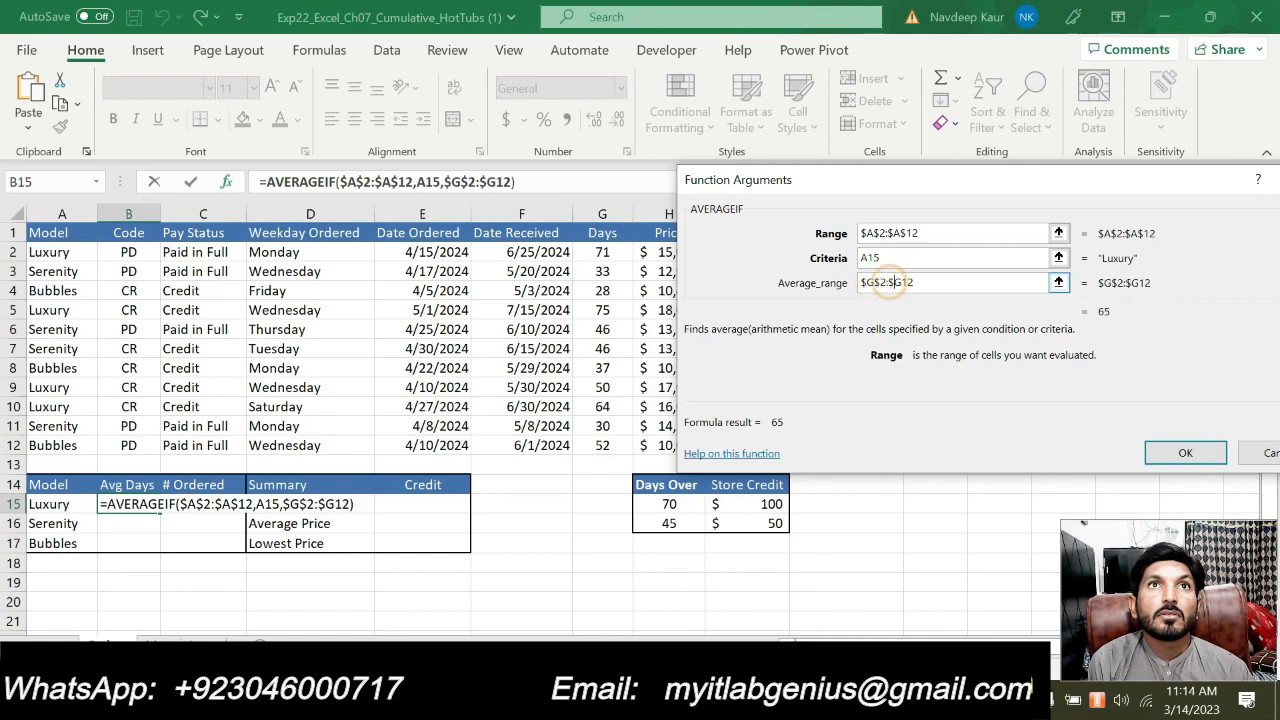
pyautogui.press('Right')
pyautogui.write('$')
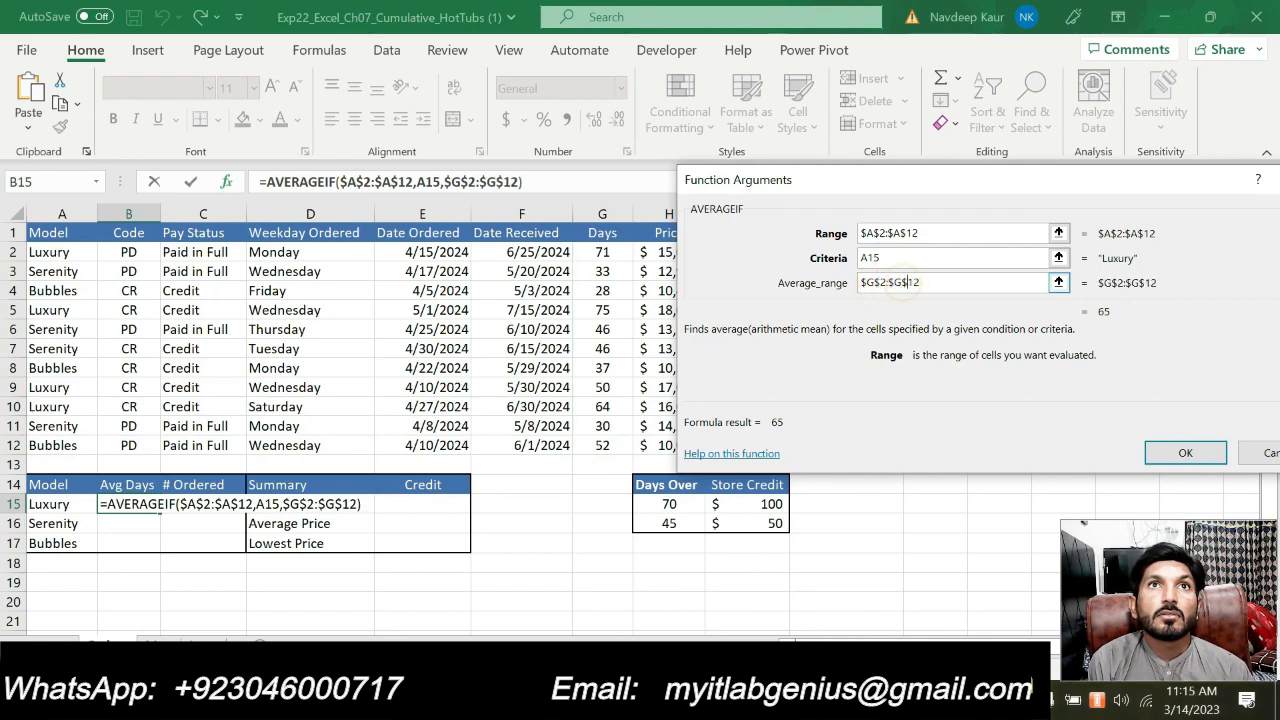
pyautogui.click(1178, 455)
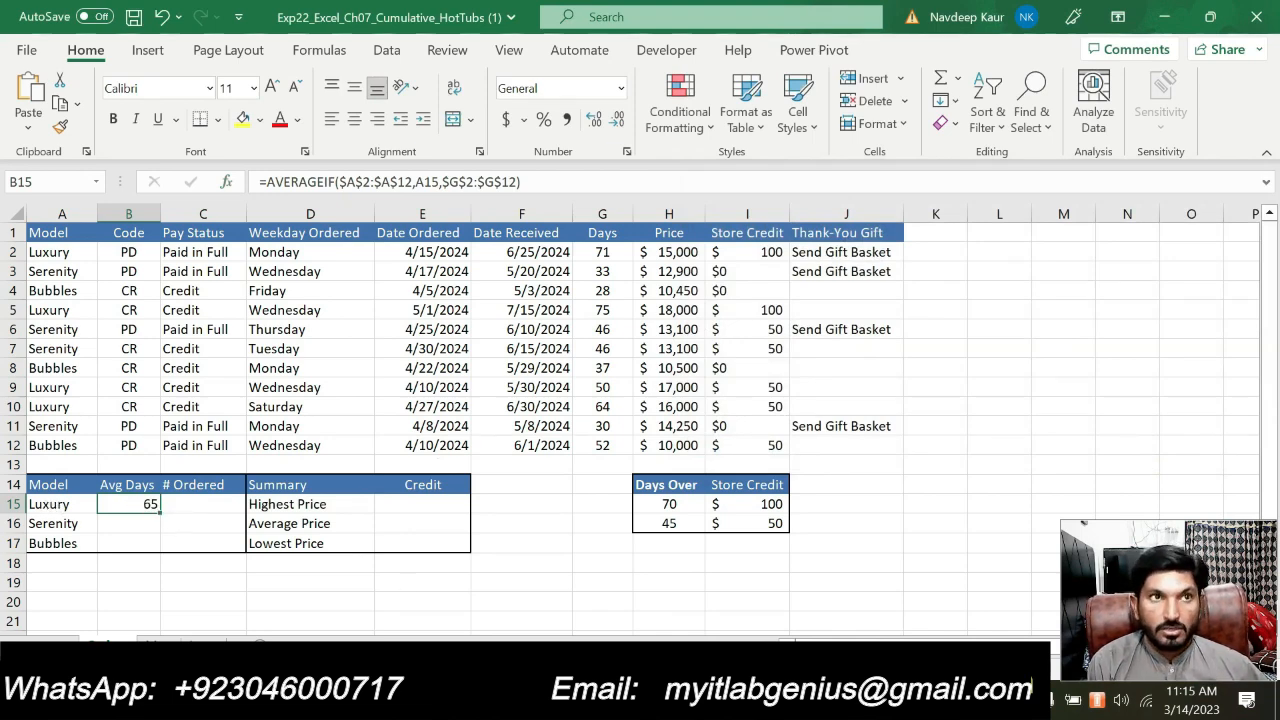
# - Recheck the step 8 instructions in Word, then format B15 in Excel as Number with 0 decimal places
pyautogui.hotkey('alt', 'Tab')
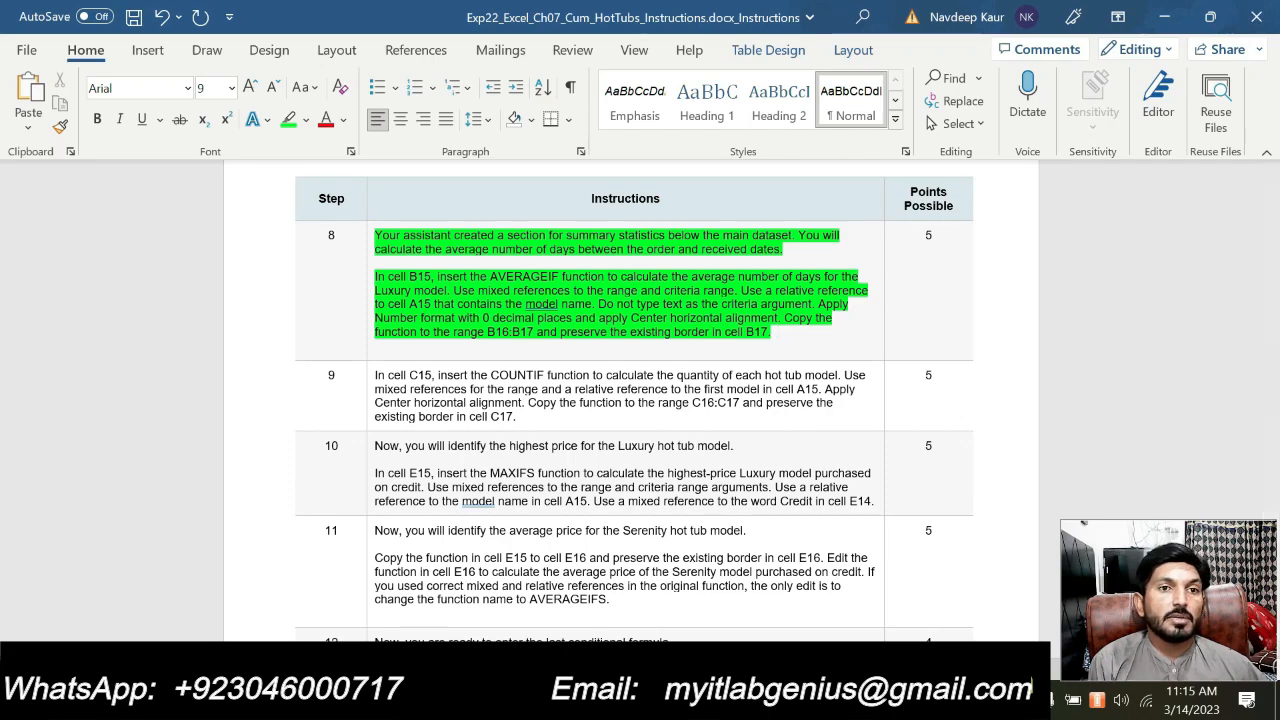
pyautogui.hotkey('alt', 'Tab')
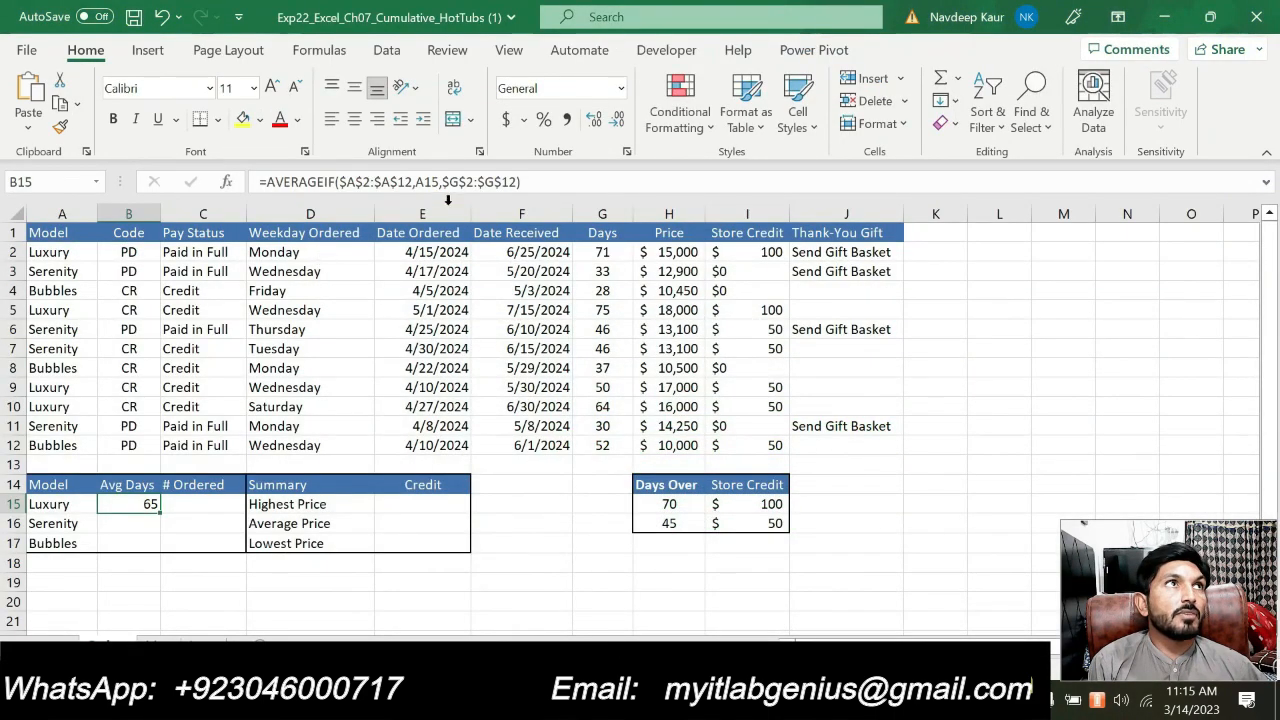
pyautogui.click(627, 152)
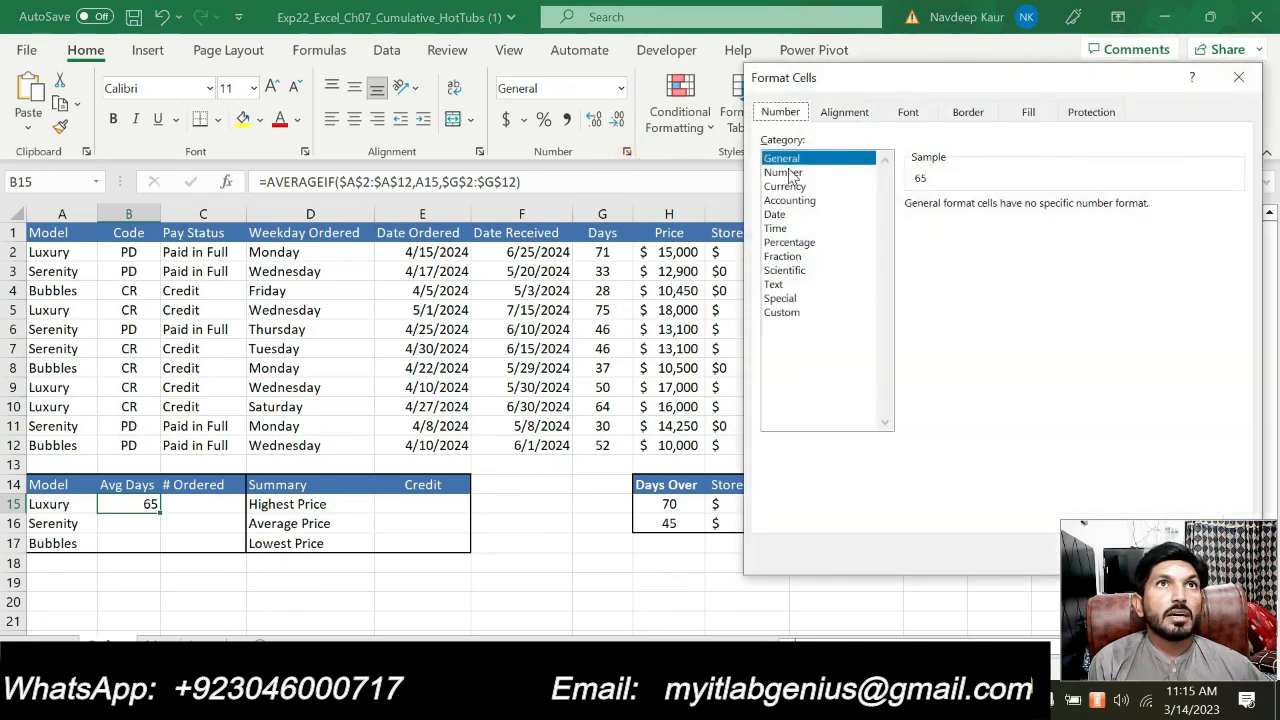
pyautogui.click(783, 172)
pyautogui.moveTo(848, 84); pyautogui.dragTo(555, 39)
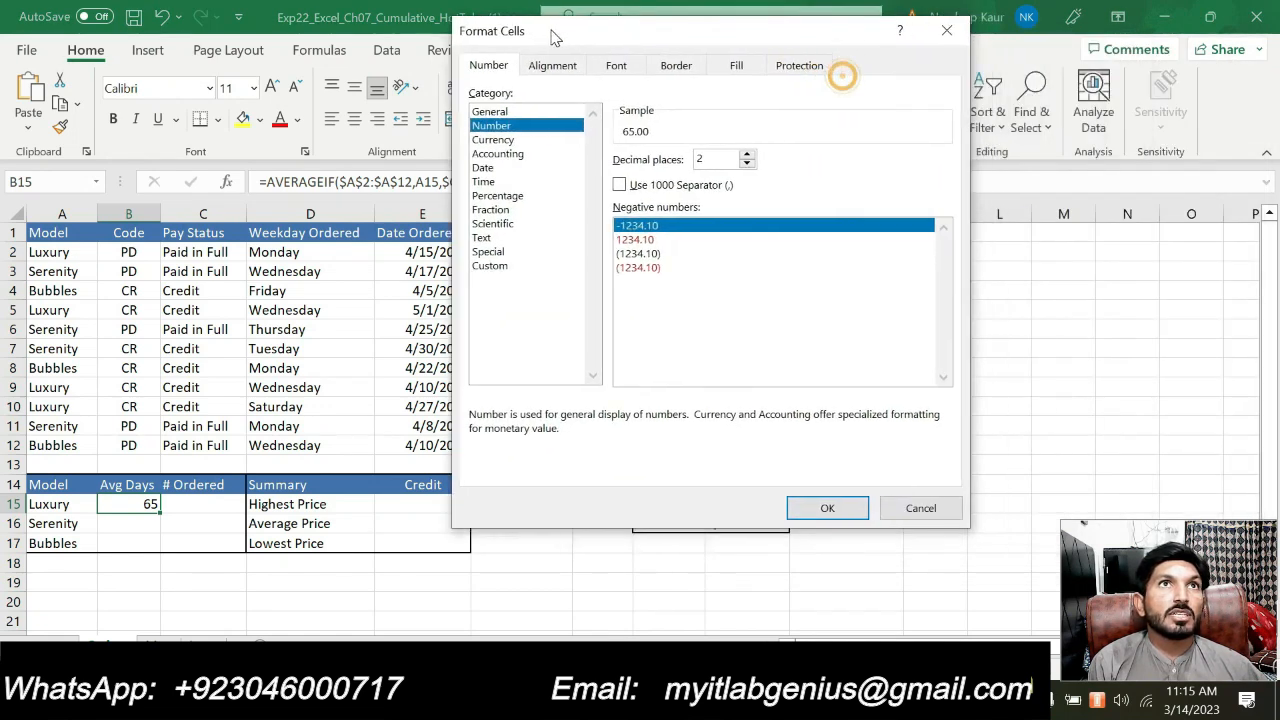
pyautogui.click(745, 166)
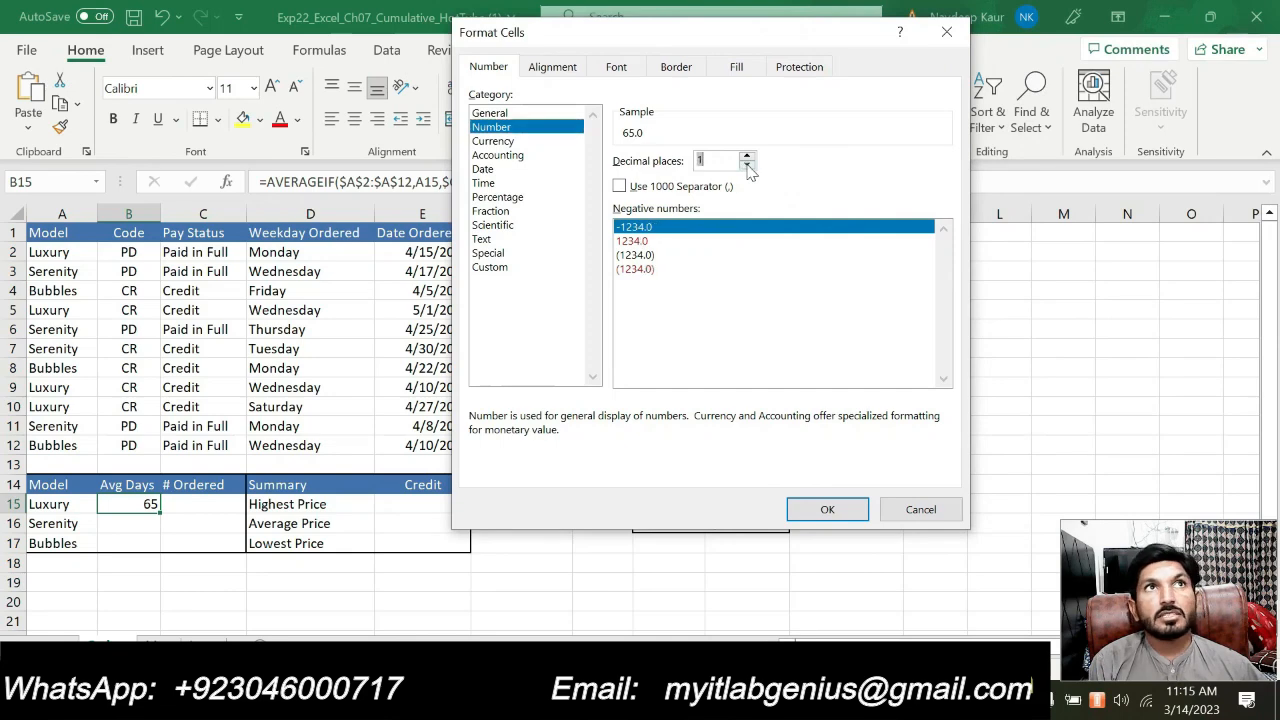
pyautogui.click(745, 166)
pyautogui.click(826, 510)
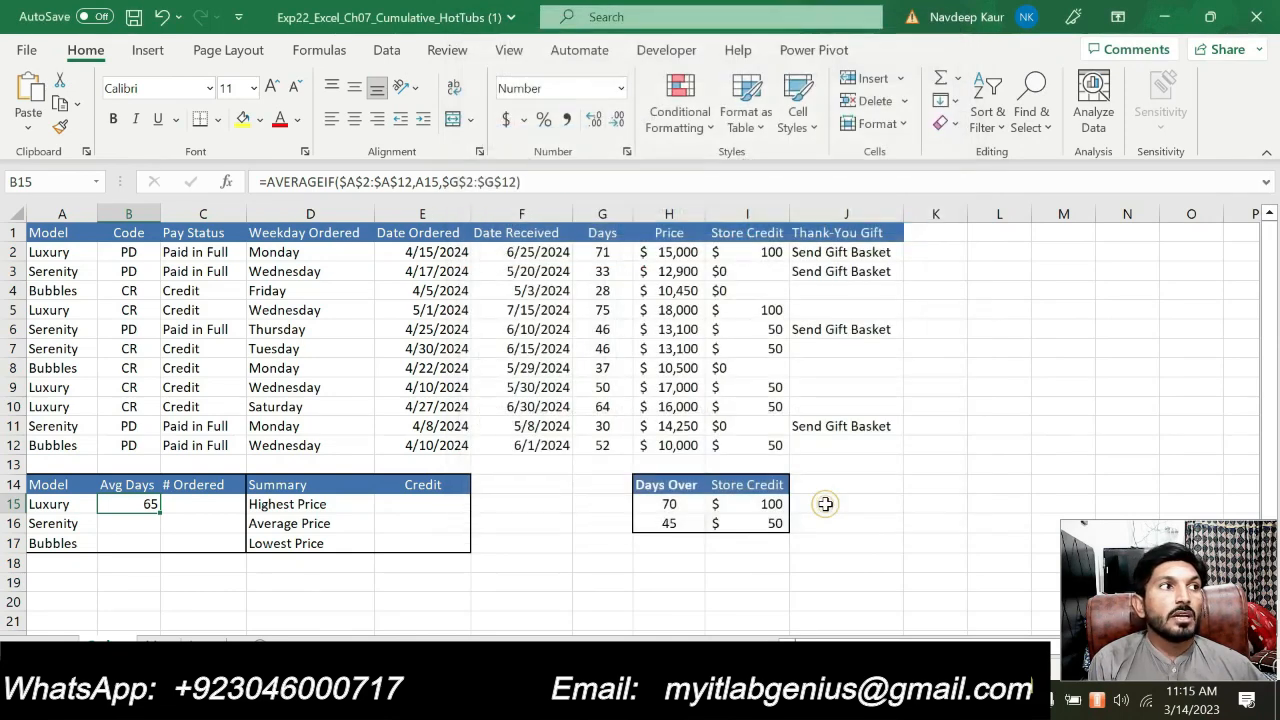
# - Center B15 horizontally, recheck step 8 in the Word instructions, and copy the AVERAGEIF formula in Excel down to B16:B17
pyautogui.click(354, 119)
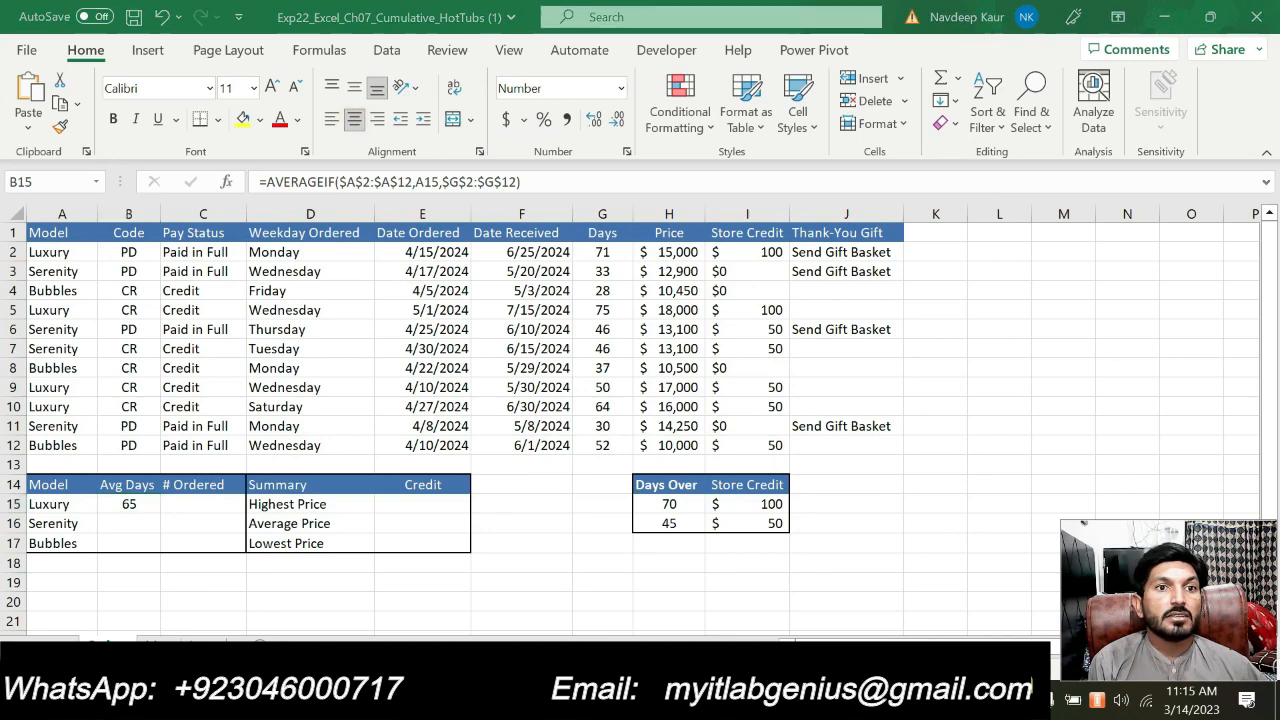
pyautogui.hotkey('alt', 'Tab')
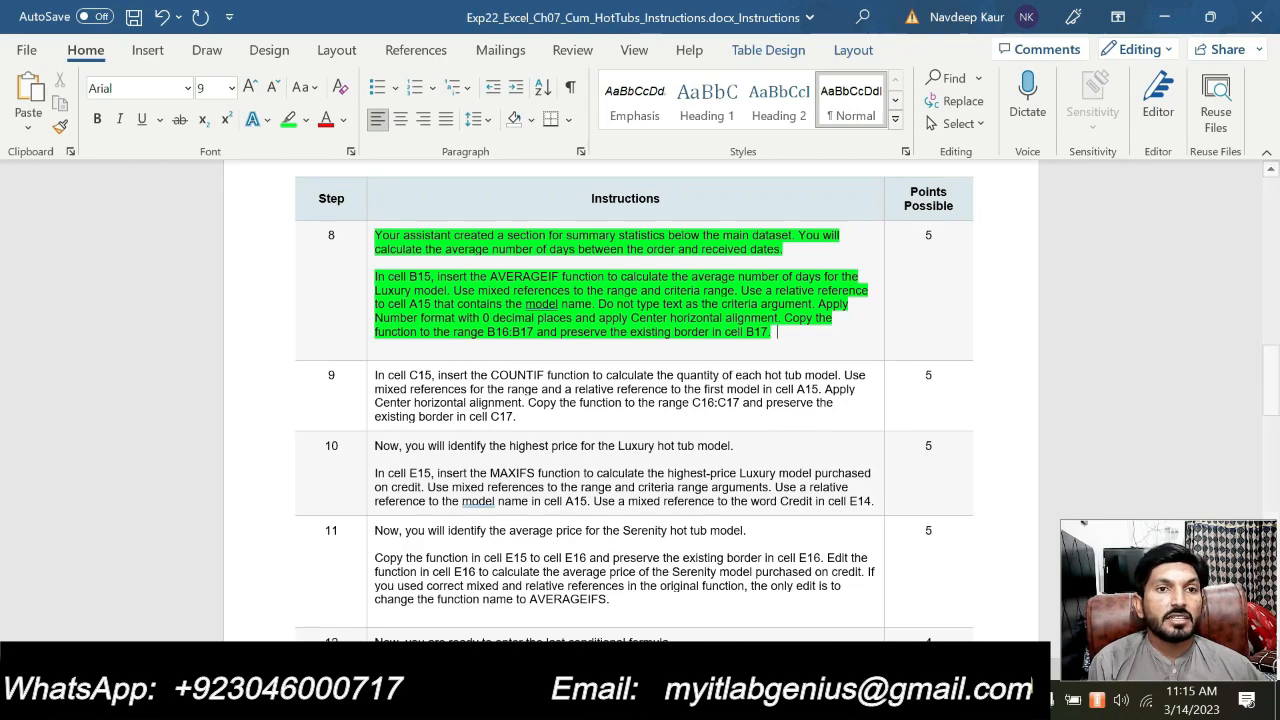
pyautogui.moveTo(843, 700)
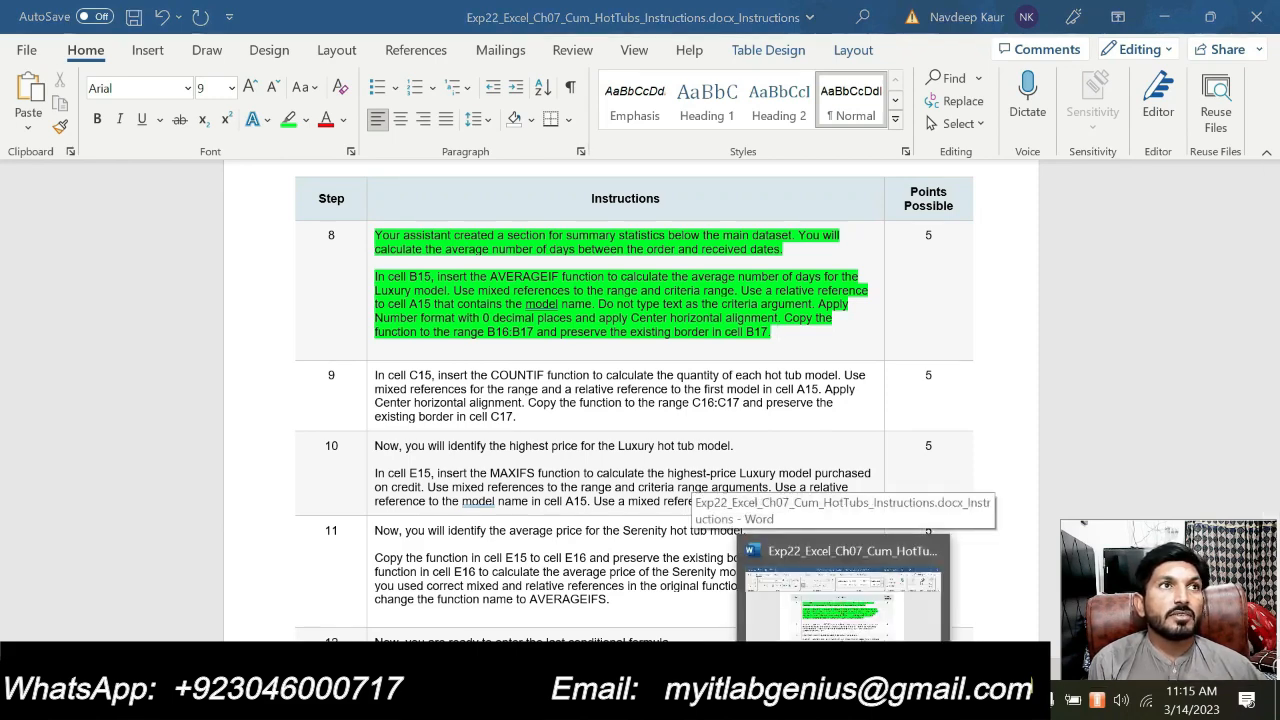
pyautogui.click(843, 700)
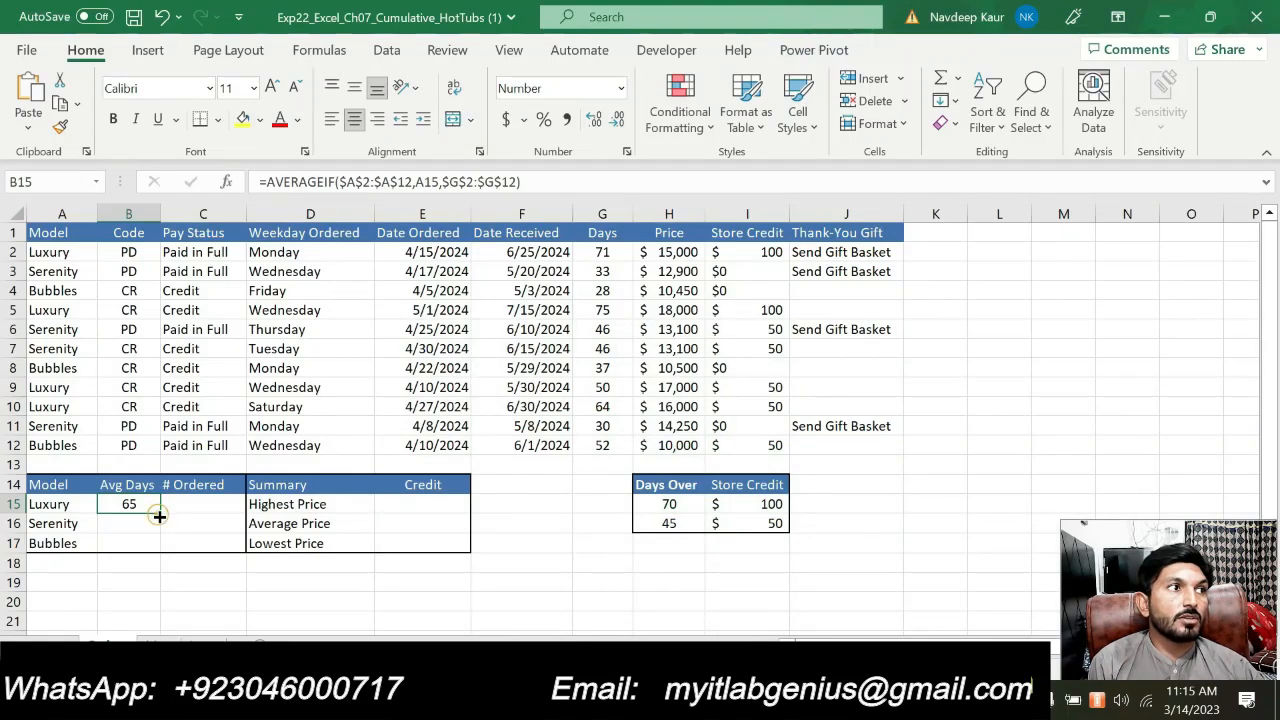
pyautogui.moveTo(159, 516); pyautogui.dragTo(159, 555)
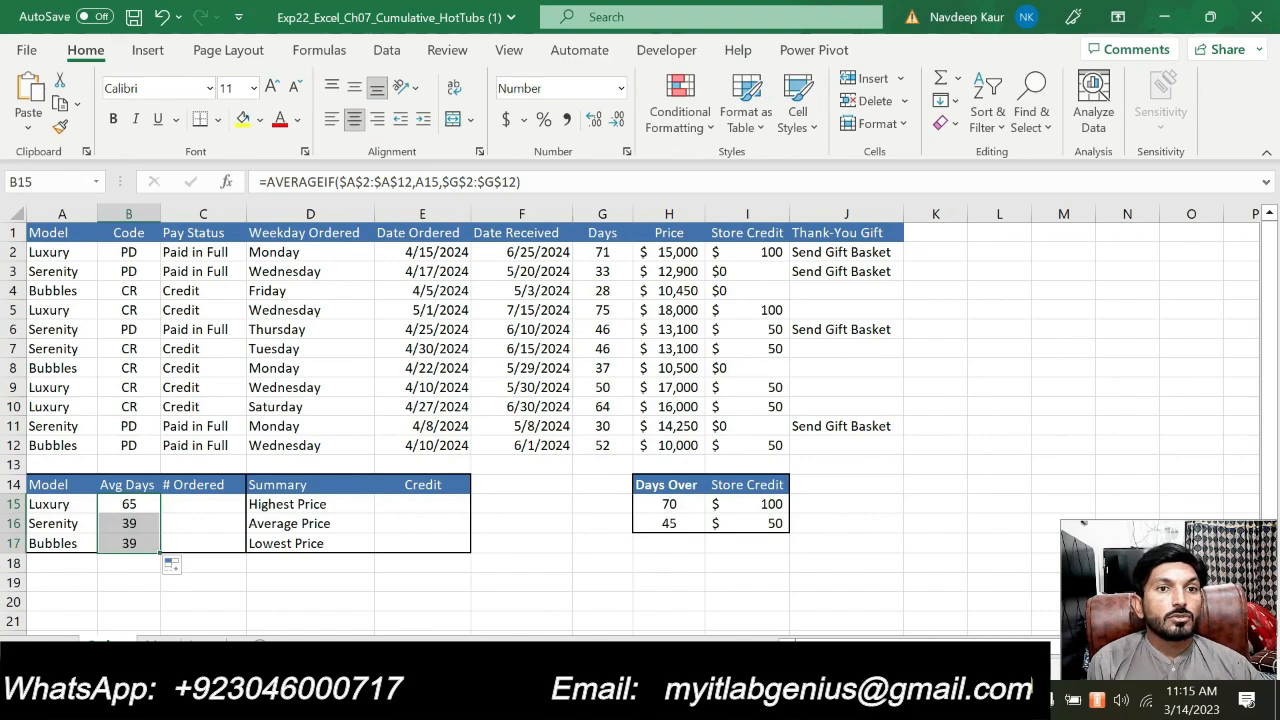
# - Switch to the Word instructions, remove the green highlight from step 8 and highlight the step 9 text in green
pyautogui.hotkey('alt', 'Tab')
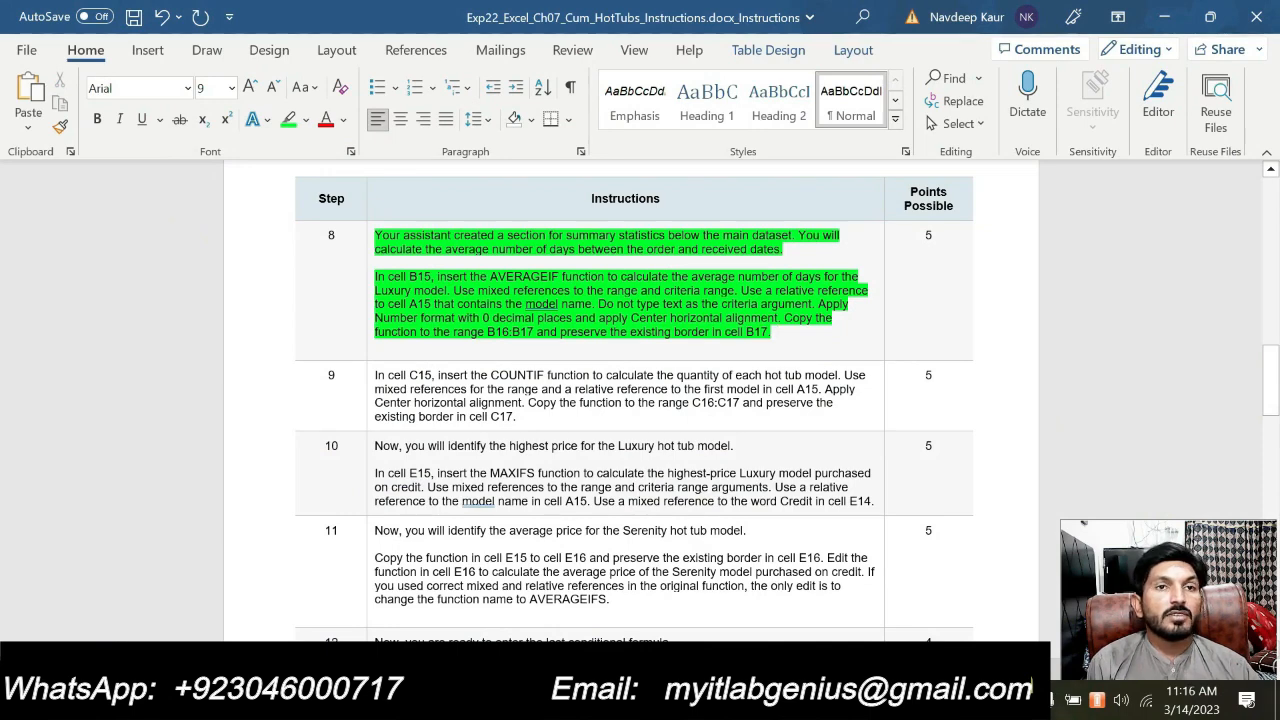
pyautogui.scroll(-2, 634, 400)
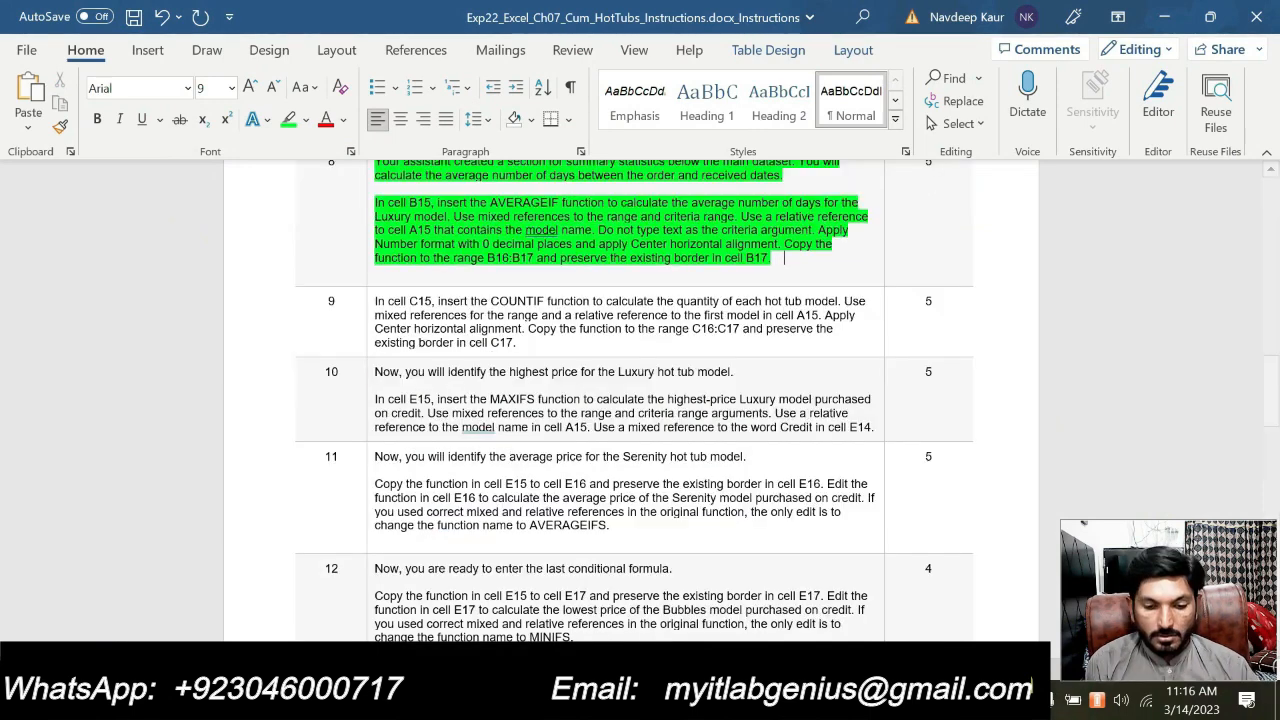
pyautogui.hotkey('ctrl', 'shift', 'Up')
pyautogui.hotkey('ctrl', 'shift', 'Up')
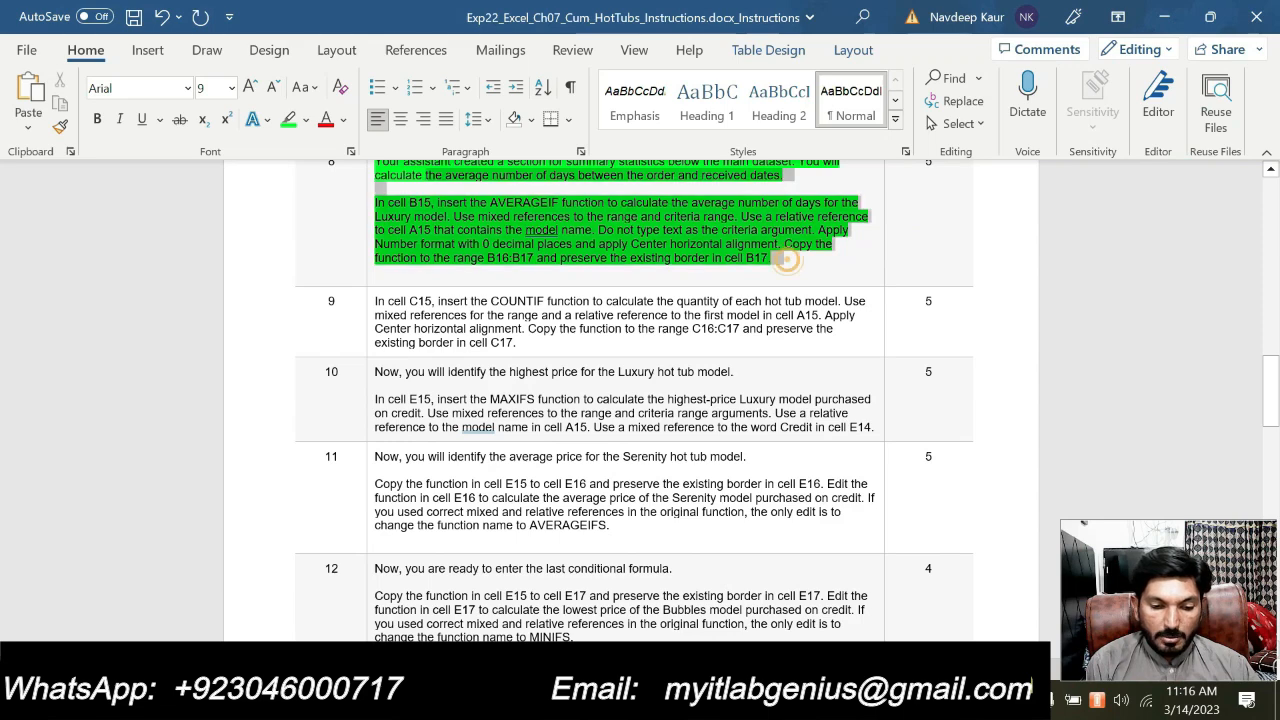
pyautogui.click(288, 119)
pyautogui.moveTo(375, 347); pyautogui.dragTo(530, 374)
pyautogui.tripleClick(530, 374)
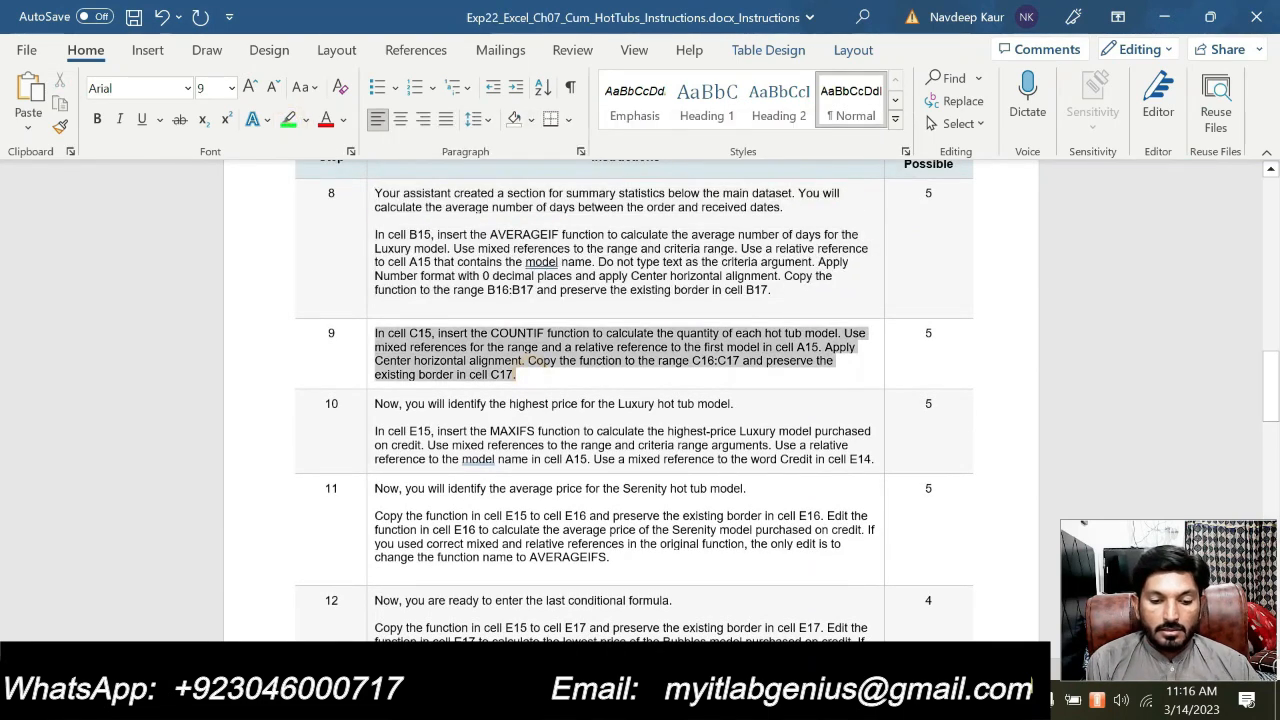
pyautogui.click(458, 300)
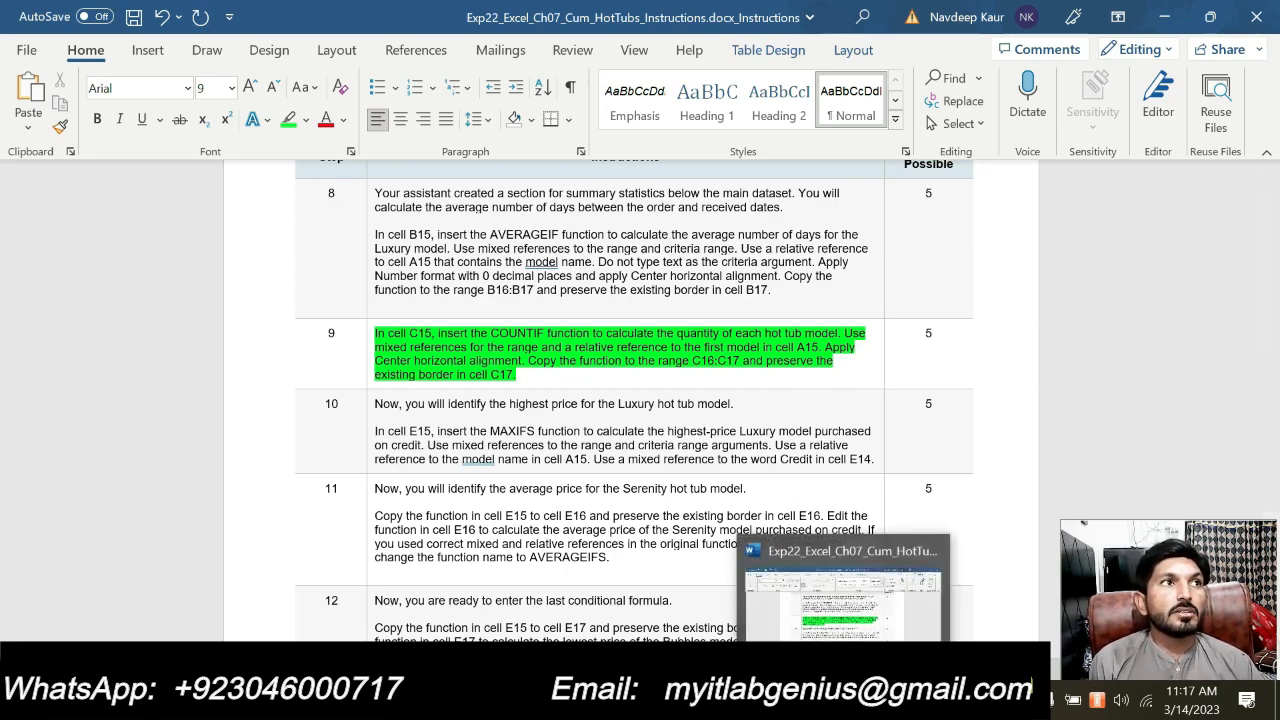
# - Switch to Excel, start a COUNTIF function in C15 and open its function arguments
pyautogui.click(844, 700)
pyautogui.click(195, 500)
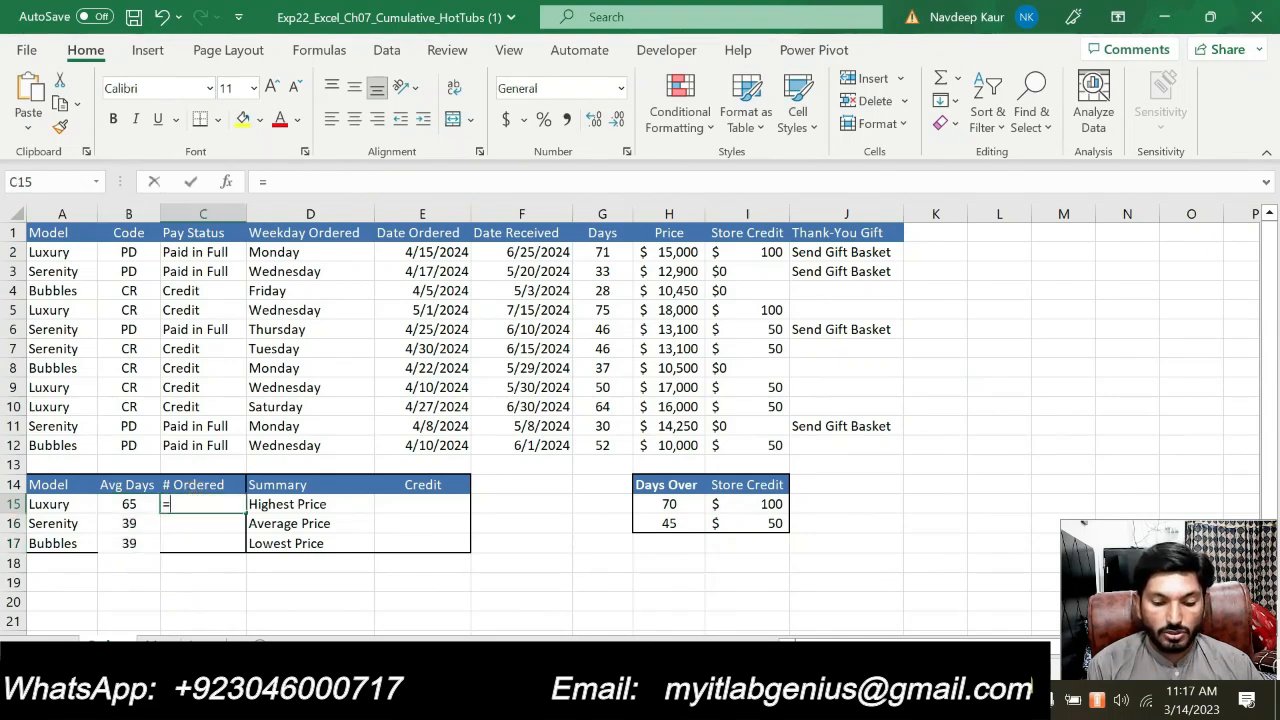
pyautogui.write('=count')
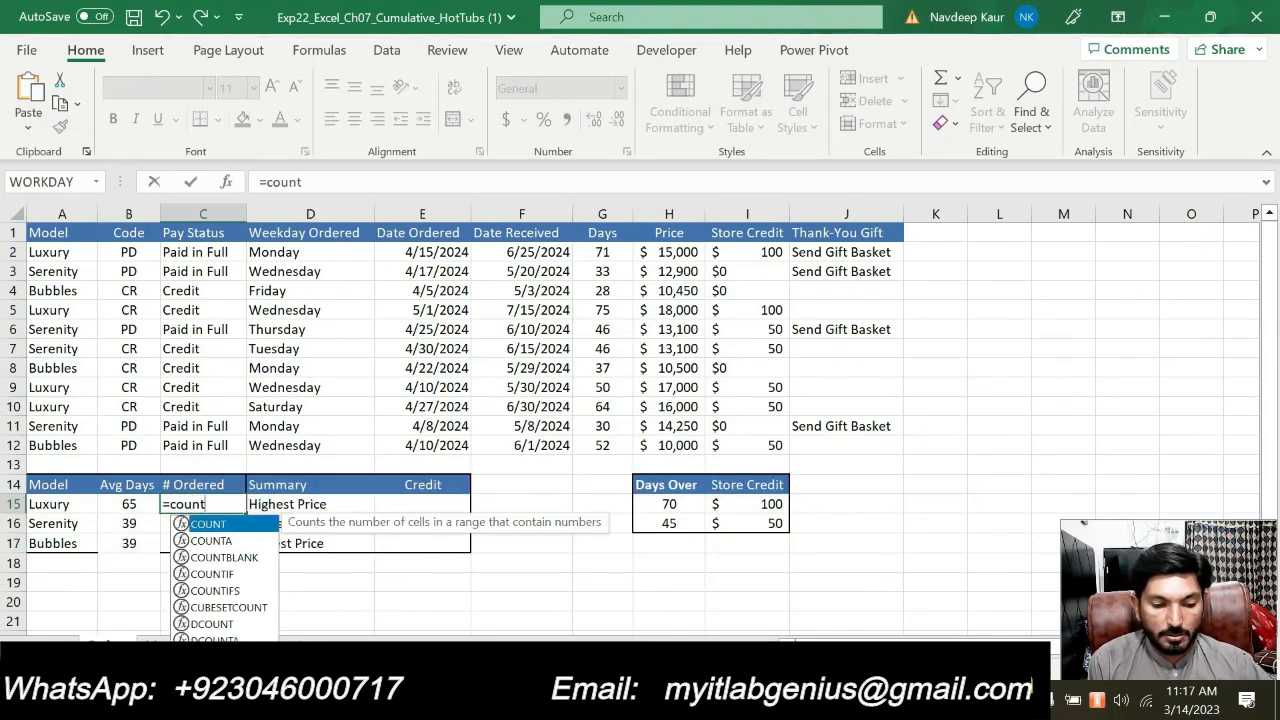
pyautogui.doubleClick(223, 574)
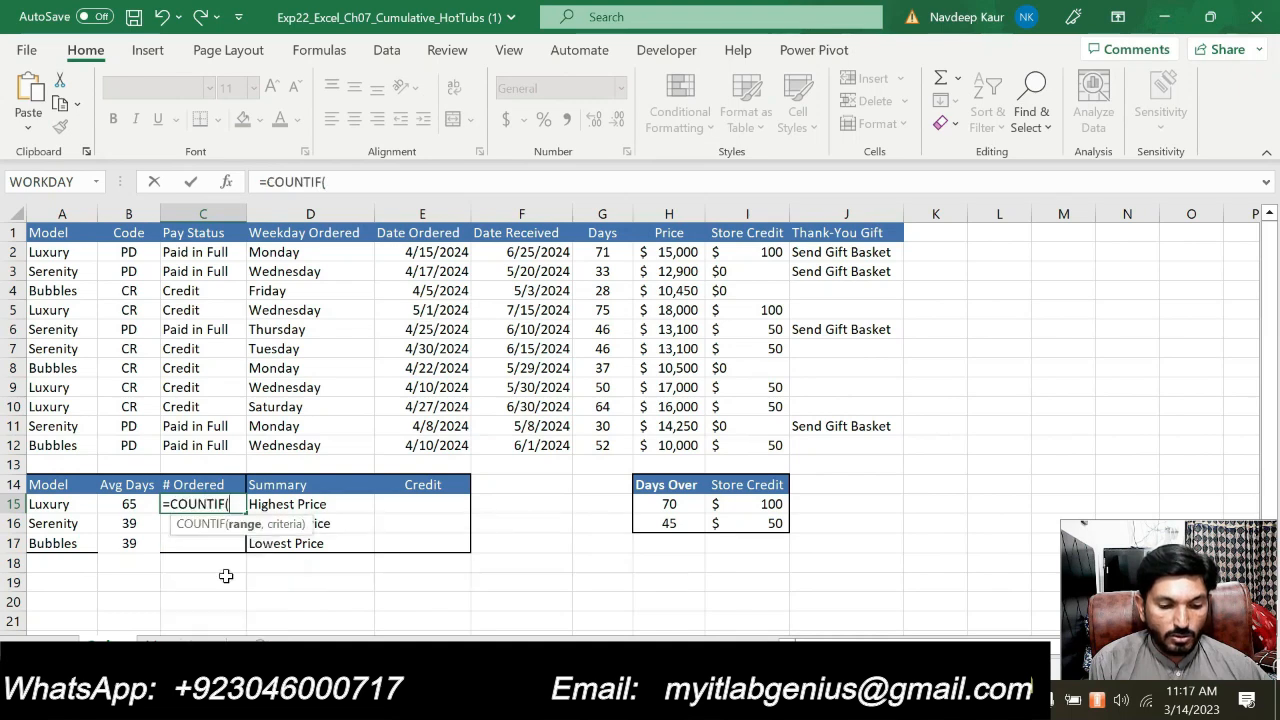
pyautogui.click(227, 183)
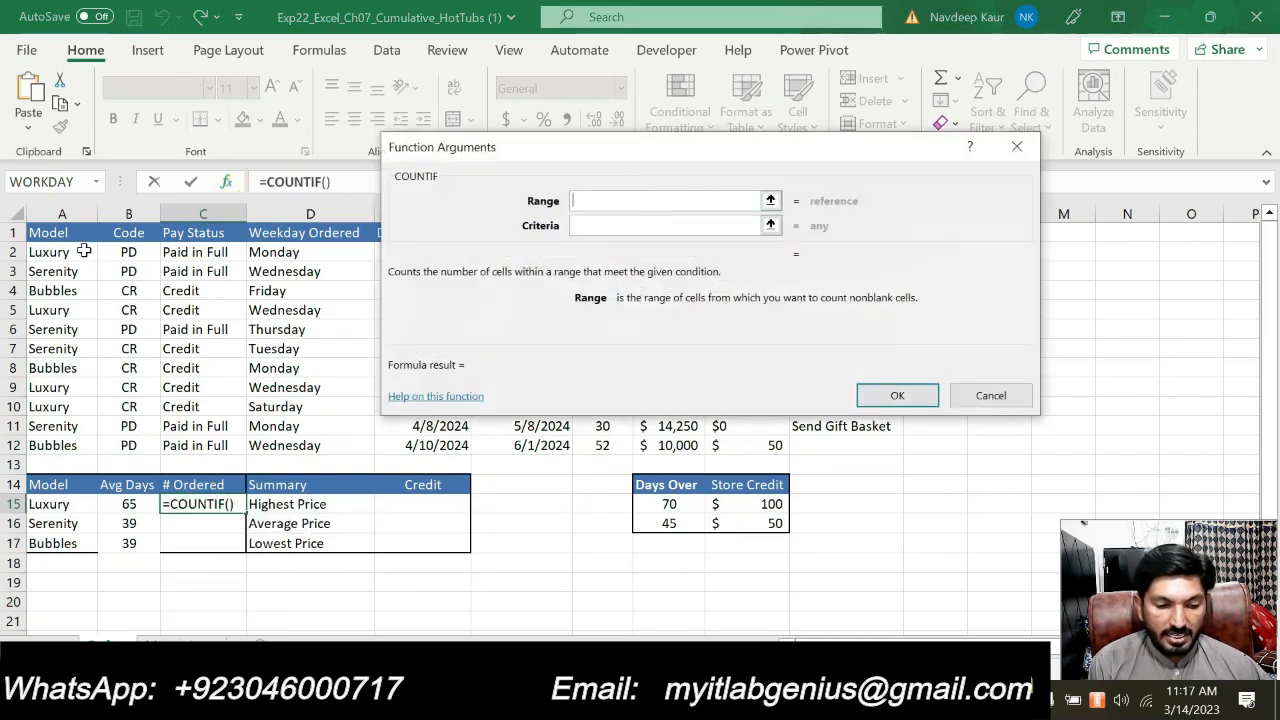
# - Set the COUNTIF range to the model names in A2:A12, written as the absolute reference $A$2:$A$12
pyautogui.moveTo(83, 252); pyautogui.dragTo(62, 441)
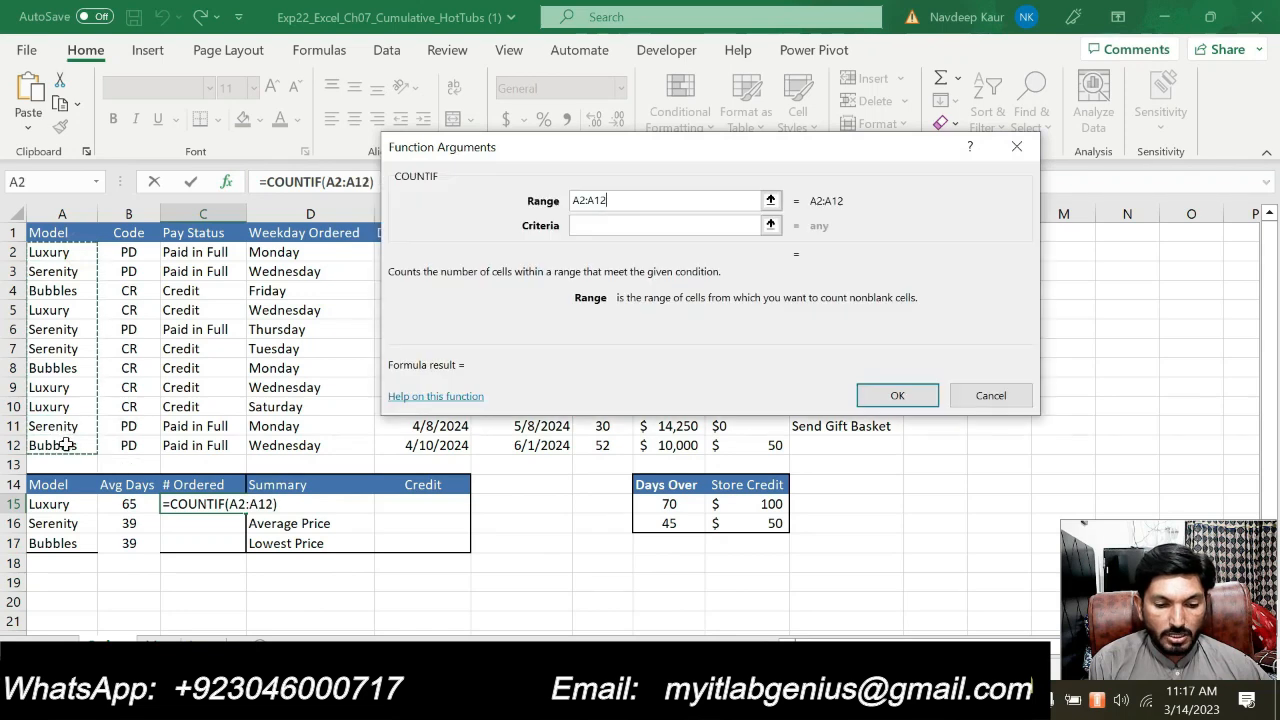
pyautogui.click(573, 201)
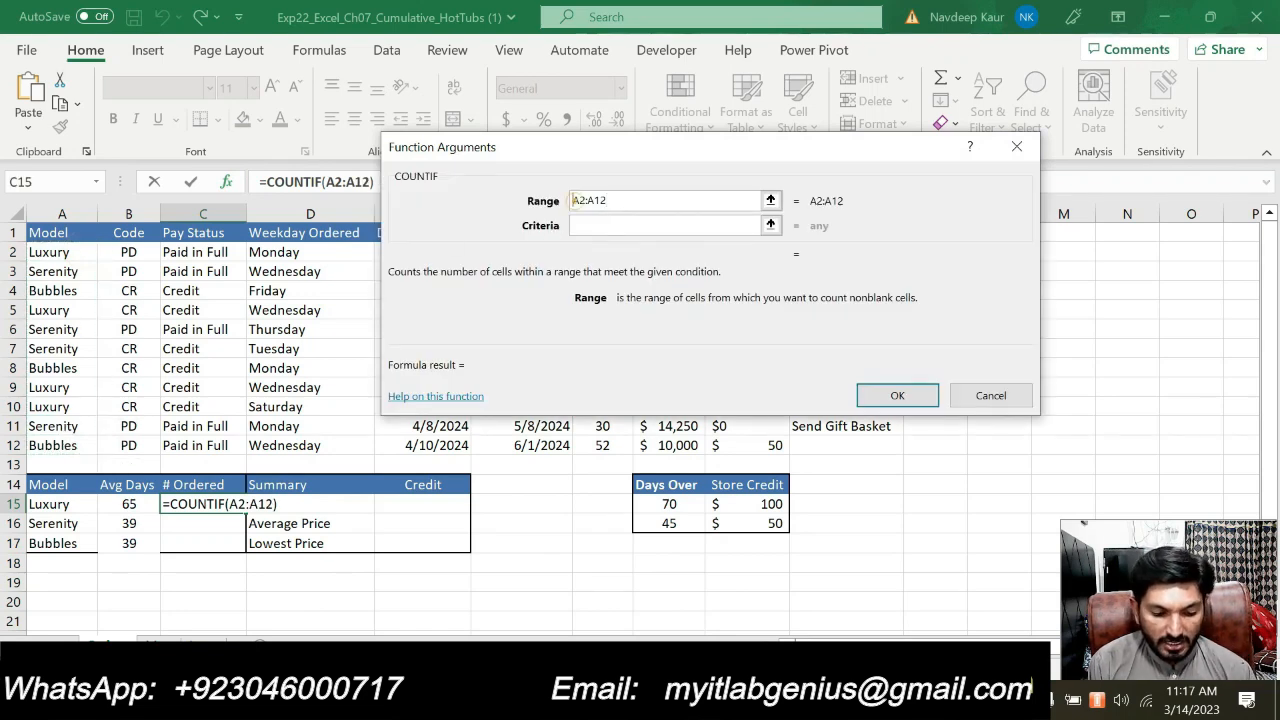
pyautogui.write('$')
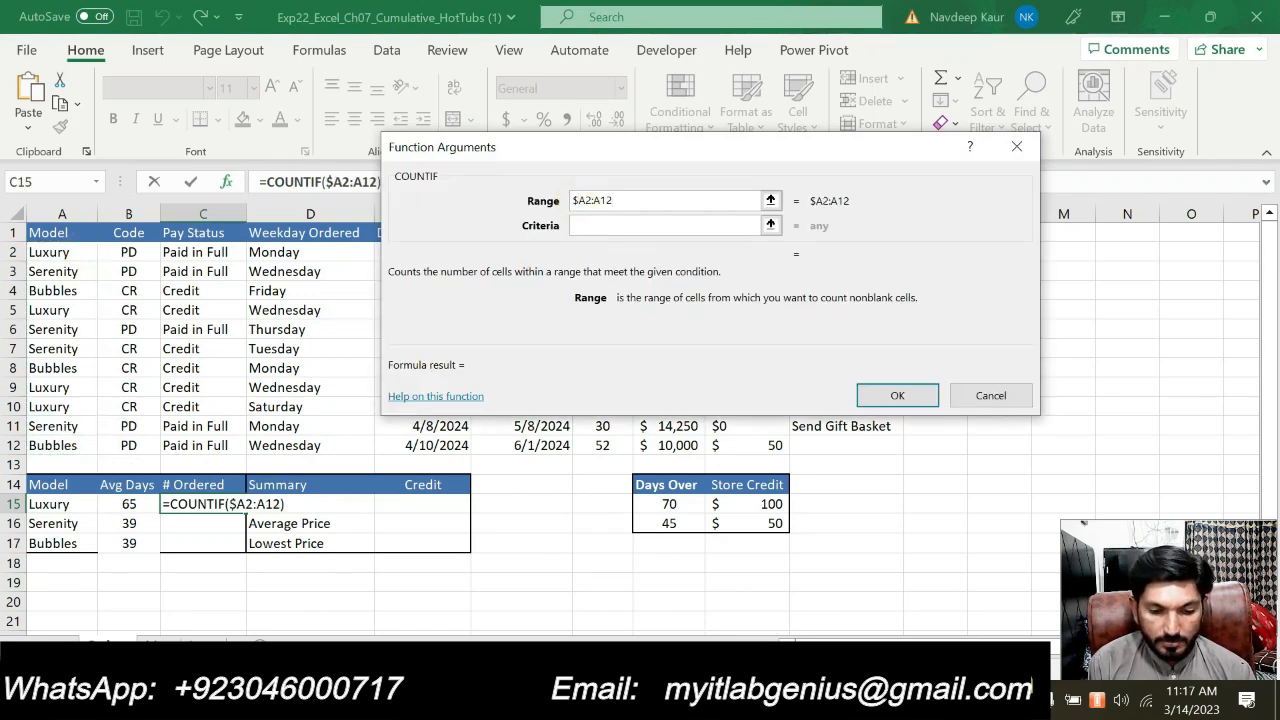
pyautogui.click(588, 200)
pyautogui.write('$')
pyautogui.click(600, 200)
pyautogui.write('$')
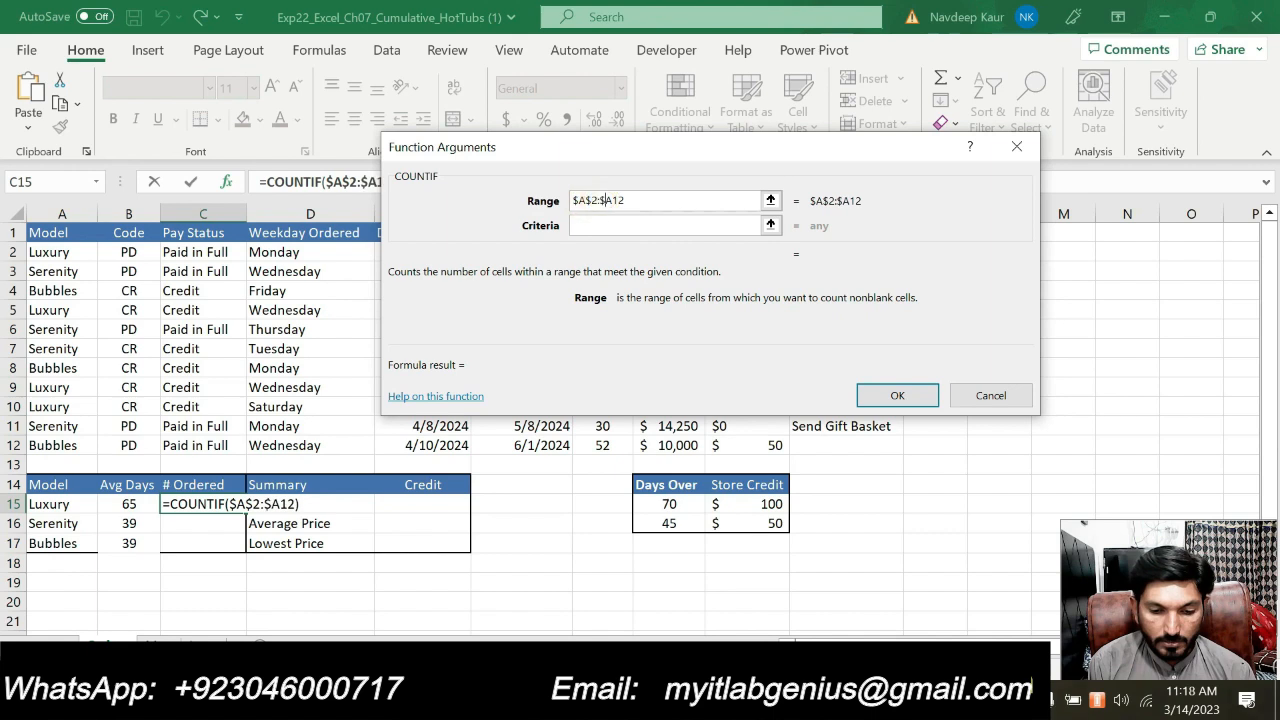
pyautogui.click(612, 200)
pyautogui.write('$')
# - Set the COUNTIF criteria to A15, complete the function, and copy it down to C16:C17
pyautogui.click(625, 226)
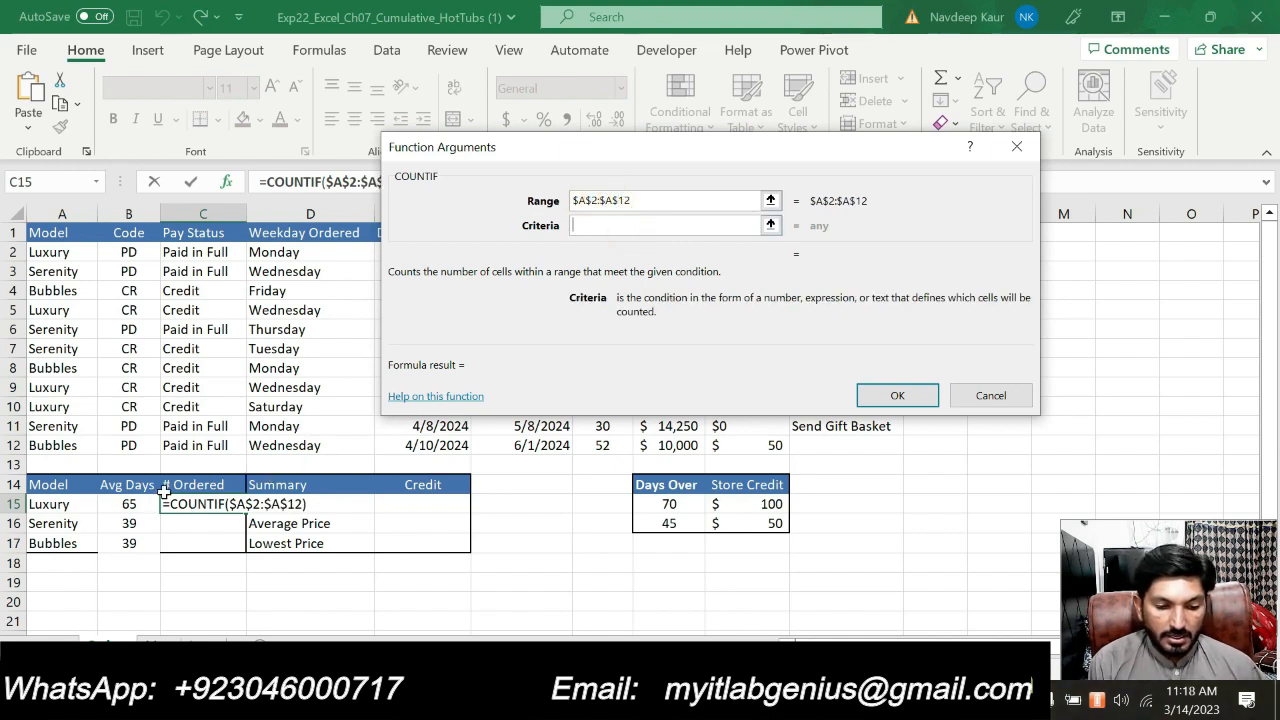
pyautogui.click(82, 504)
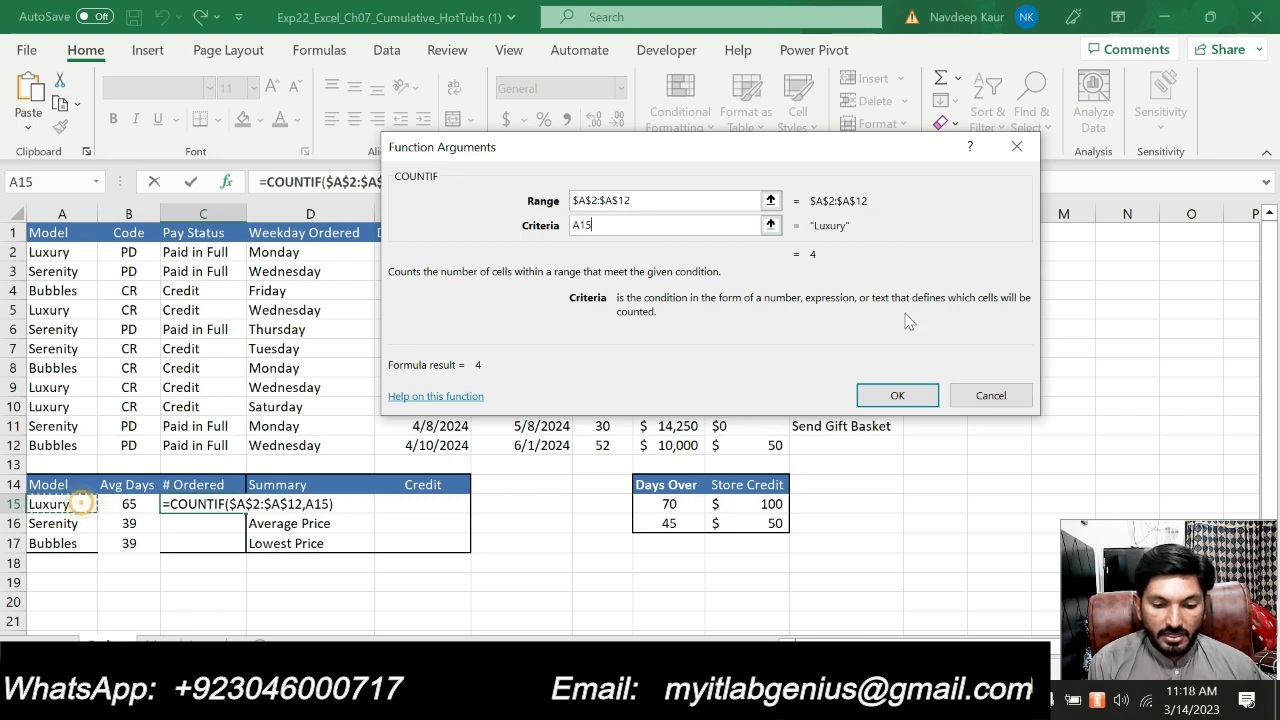
pyautogui.click(872, 394)
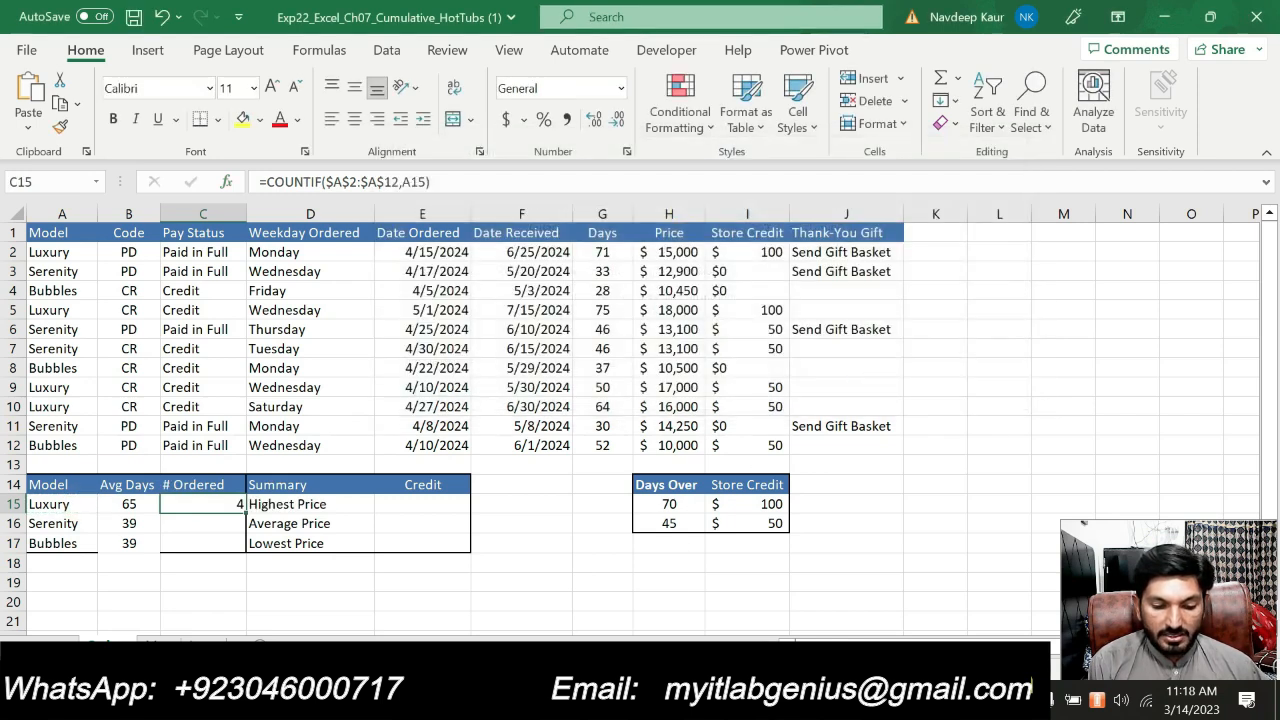
pyautogui.moveTo(245, 514); pyautogui.dragTo(232, 544)
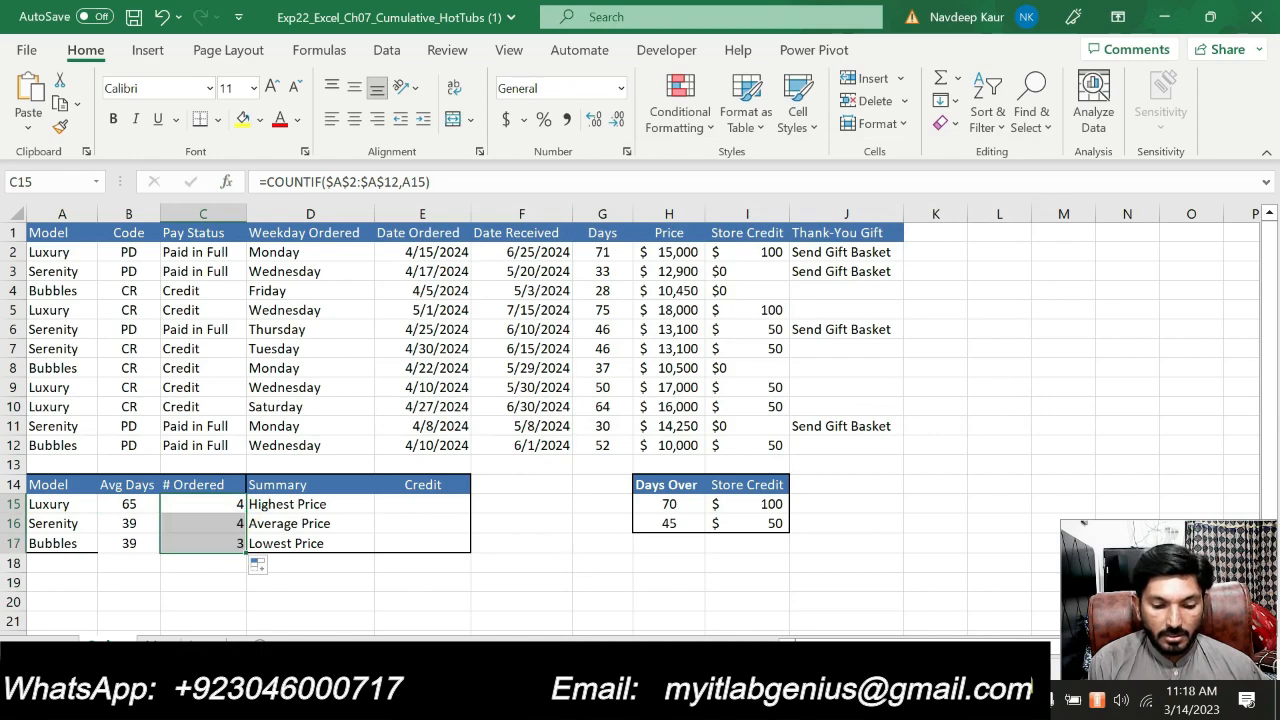
# - Switch to the Word instructions, clear the green highlight from step 9, highlight step 10 in green and review it
pyautogui.hotkey('alt', 'Tab')
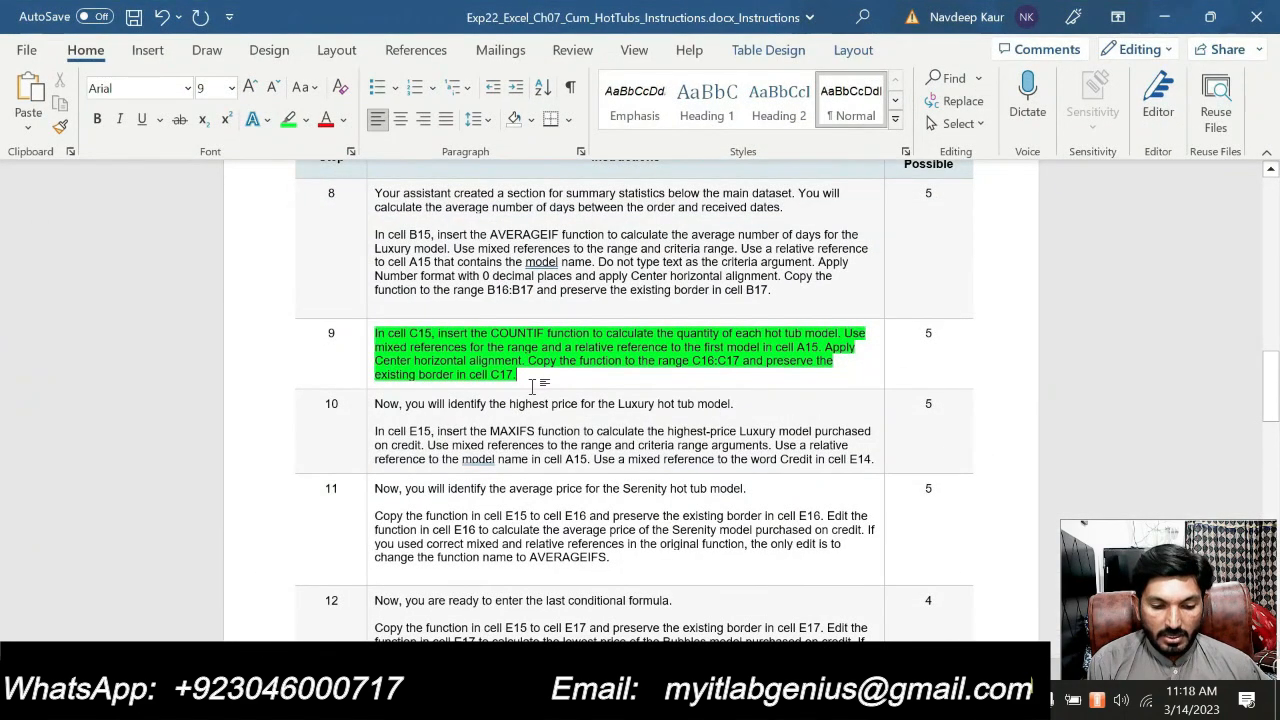
pyautogui.moveTo(543, 383); pyautogui.dragTo(389, 334)
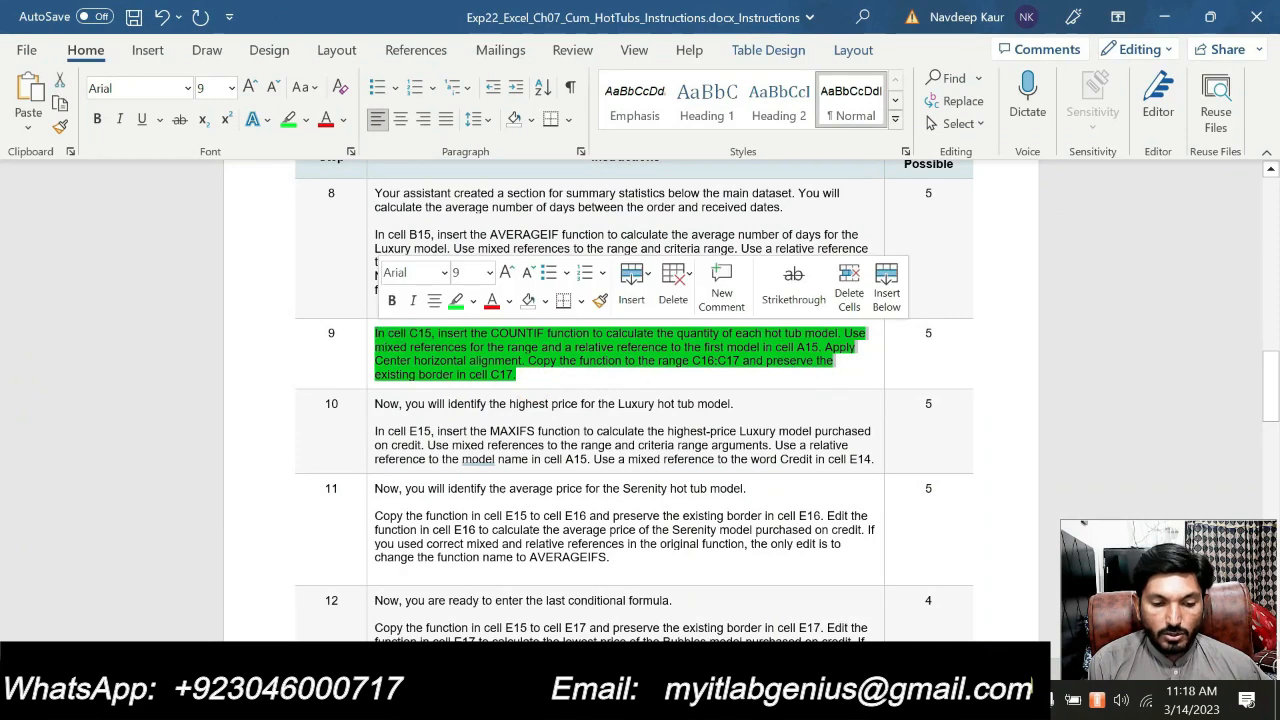
pyautogui.click(288, 120)
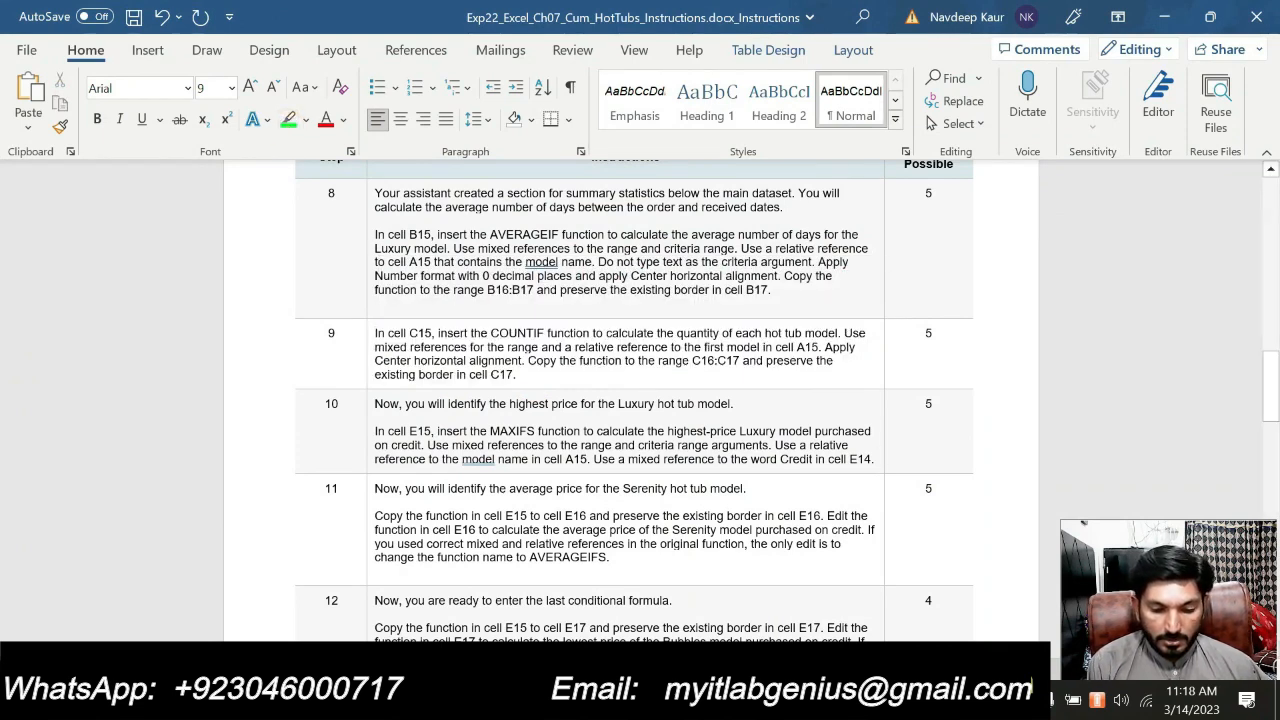
pyautogui.moveTo(872, 459); pyautogui.dragTo(376, 403)
pyautogui.click(287, 122)
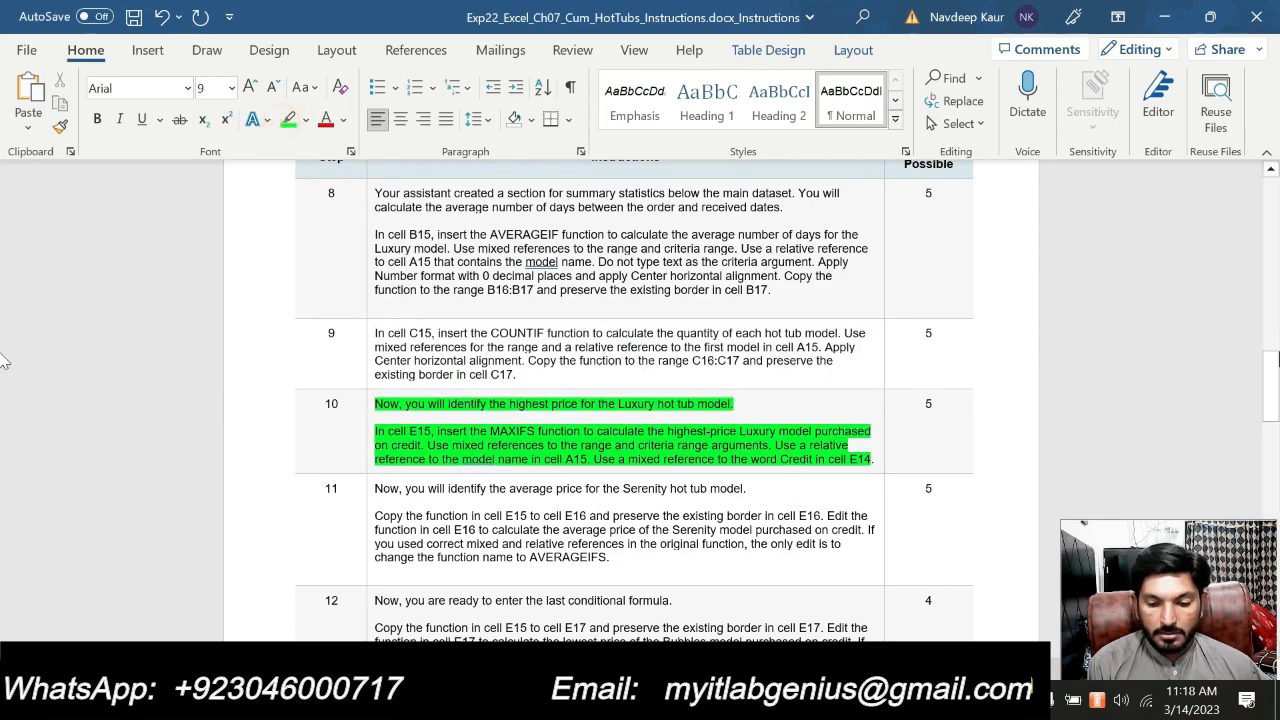
pyautogui.moveTo(1272, 392); pyautogui.dragTo(1275, 402)
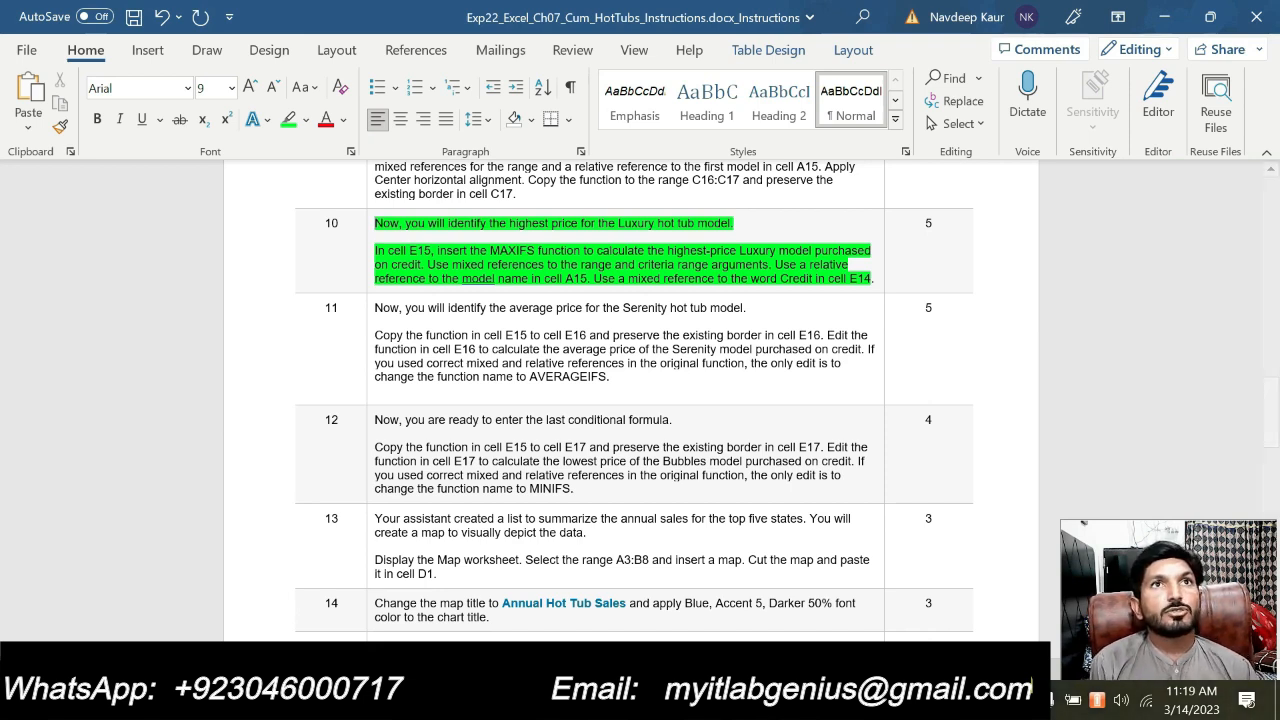
pyautogui.click(878, 278)
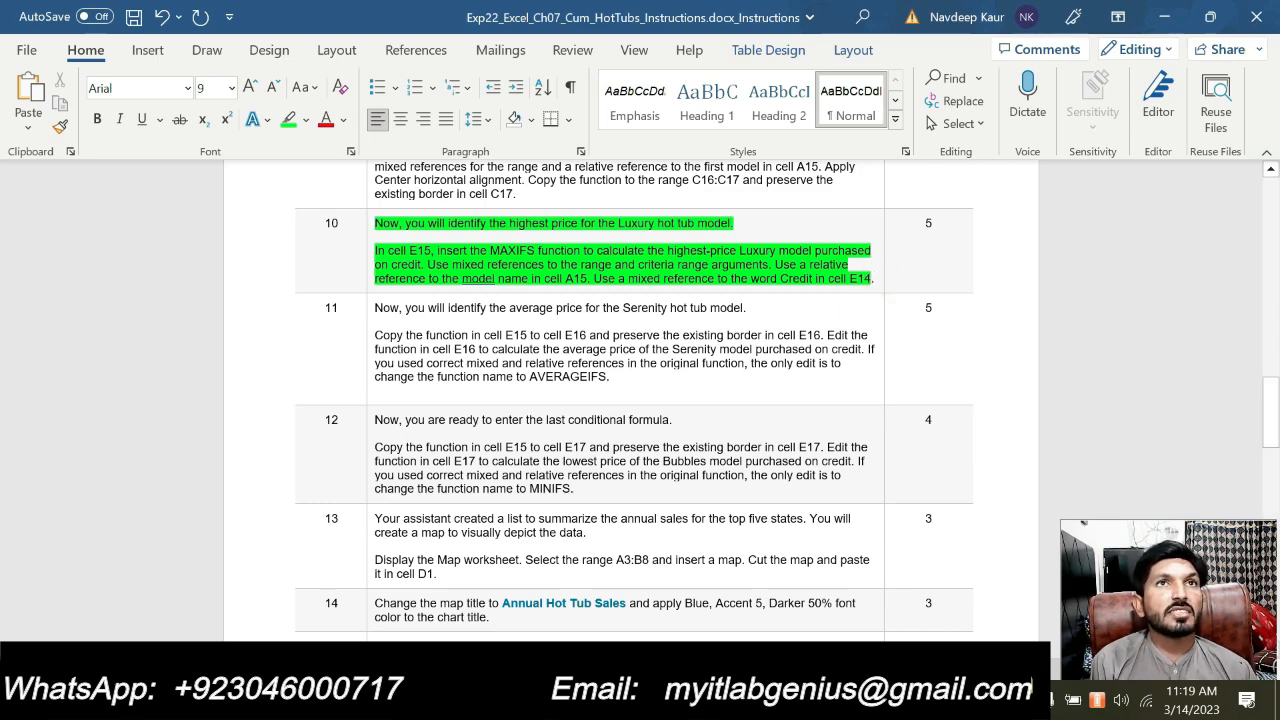
# - Switch to Excel, start a MAXIFS function in E15 and open its function arguments
pyautogui.hotkey('alt', 'Tab')
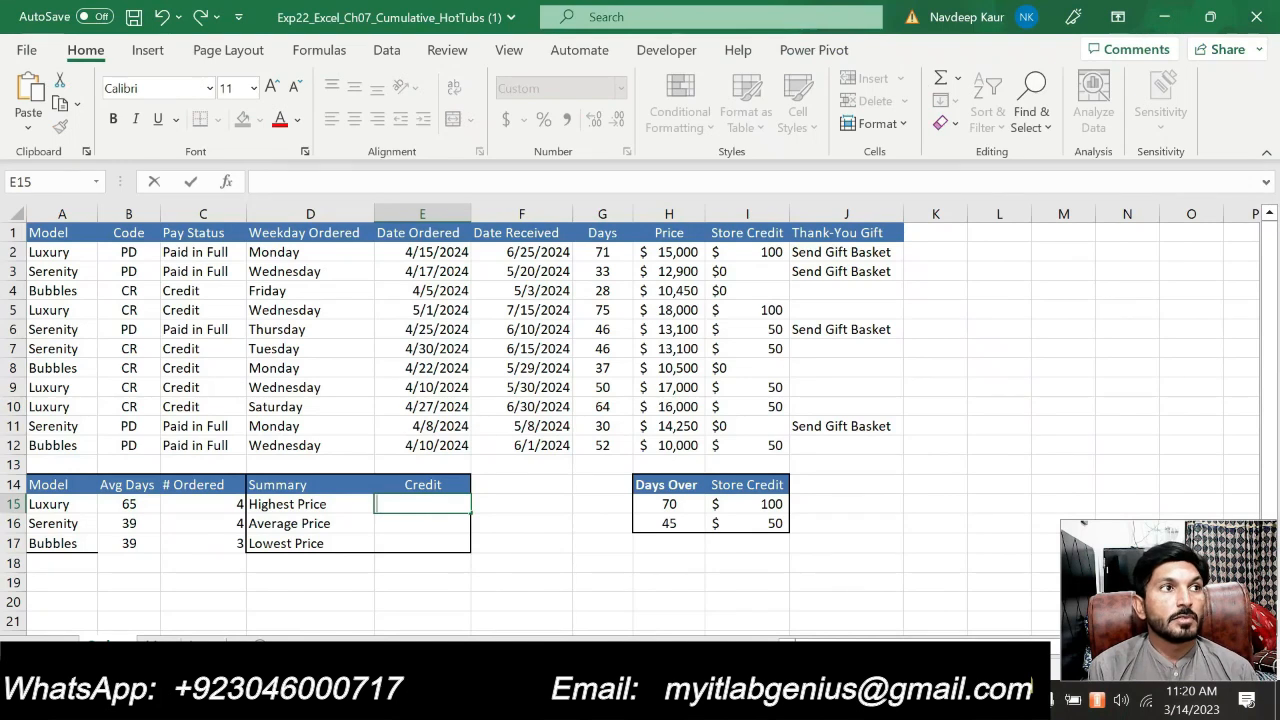
pyautogui.write('=max')
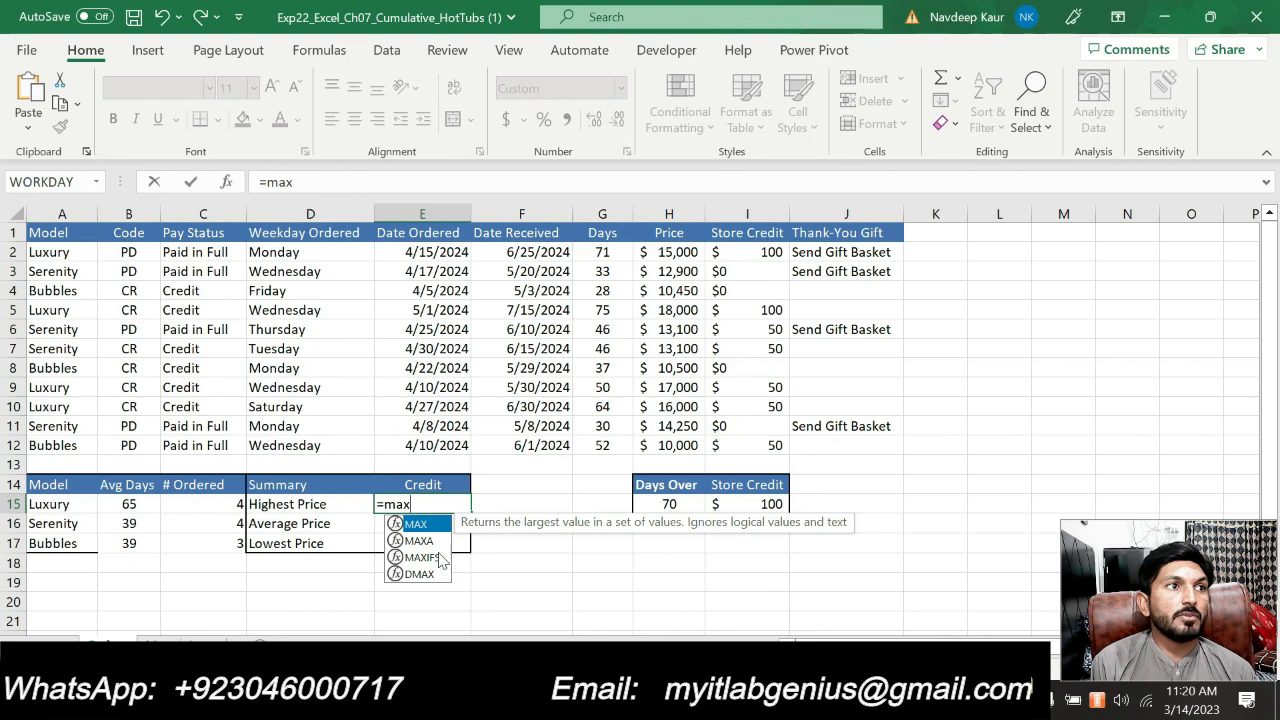
pyautogui.click(434, 559)
pyautogui.doubleClick(434, 559)
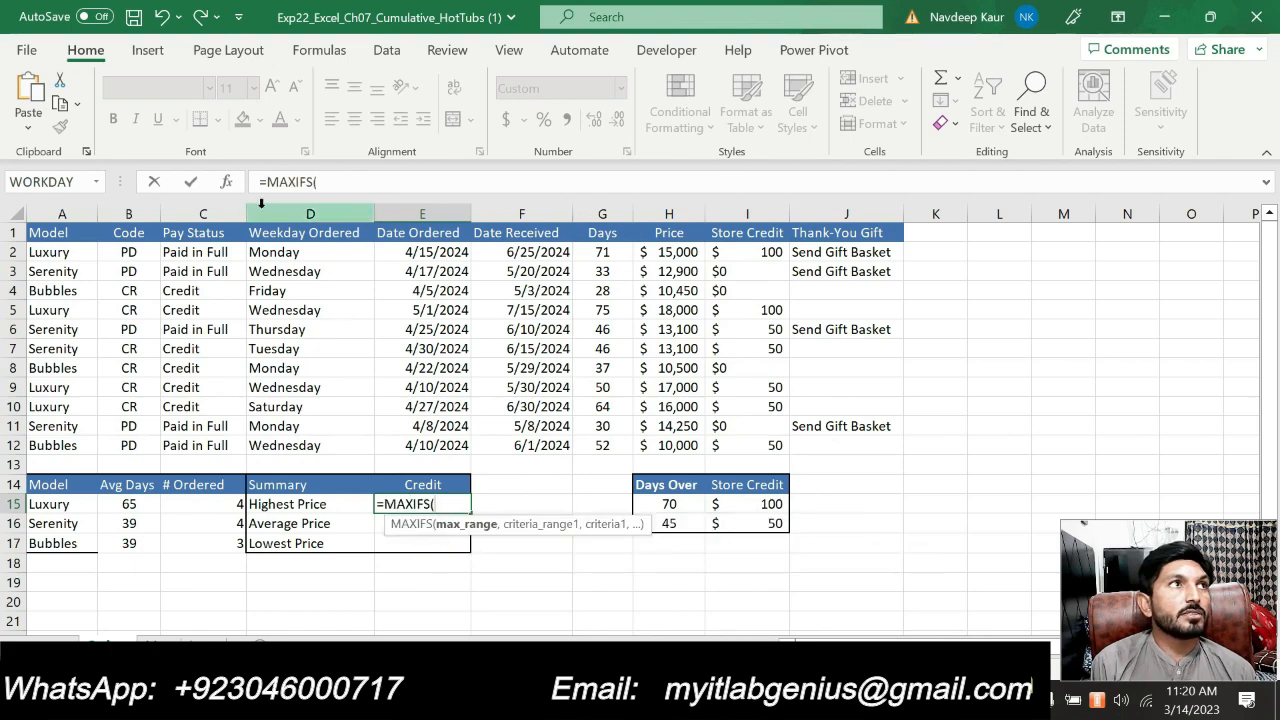
pyautogui.click(228, 183)
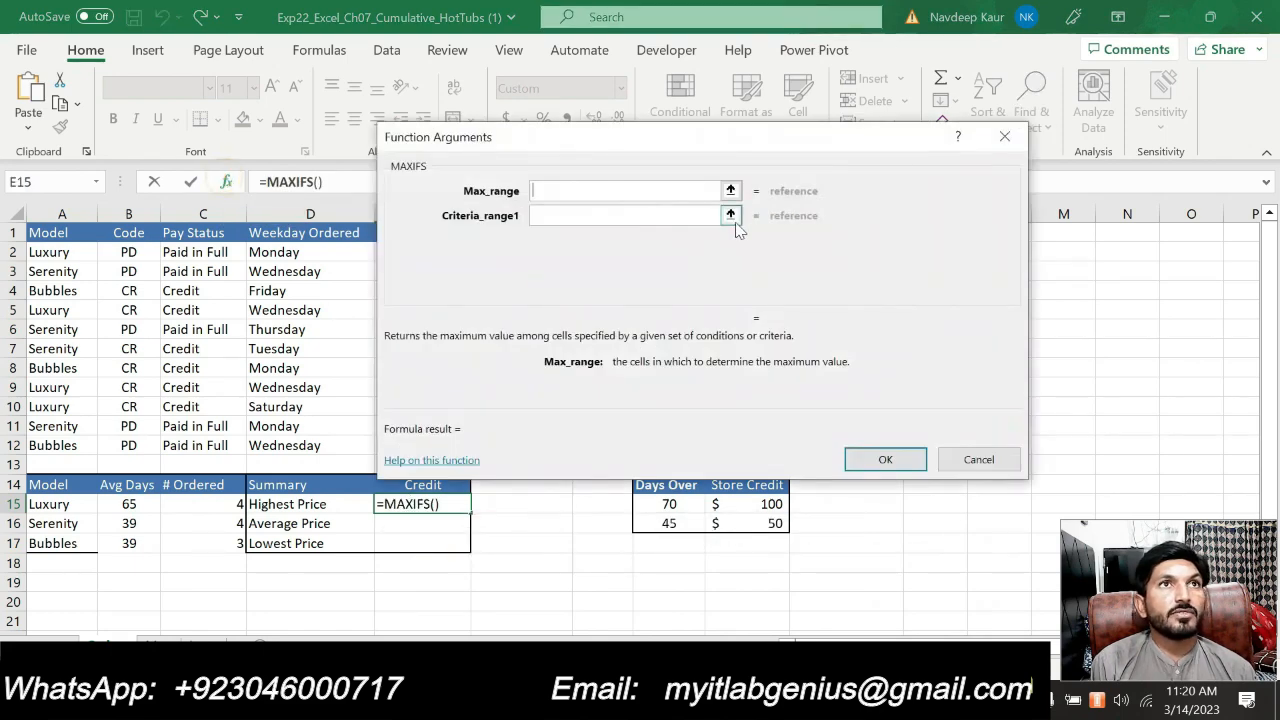
# - Set the MAXIFS maximum range to the prices in H2:H12, keeping the function arguments clear of the data
pyautogui.moveTo(612, 145); pyautogui.dragTo(224, 127)
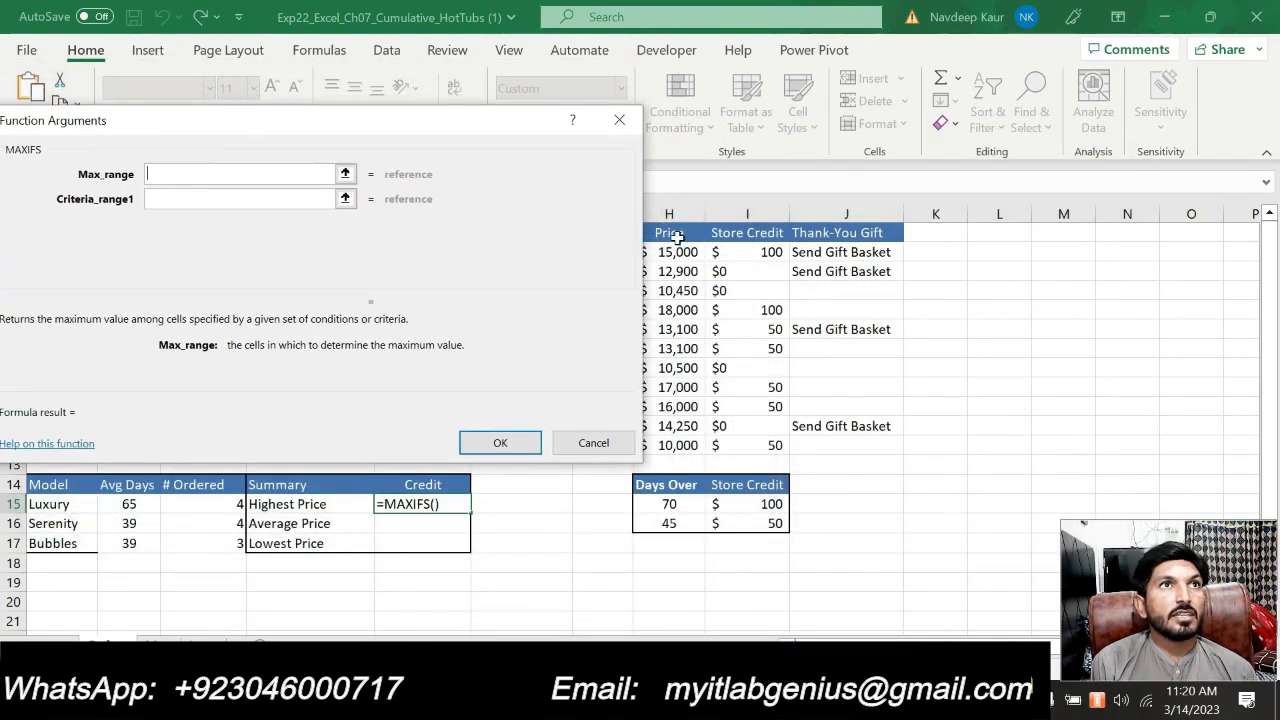
pyautogui.moveTo(684, 250); pyautogui.dragTo(667, 445)
pyautogui.moveTo(140, 126); pyautogui.dragTo(397, 149)
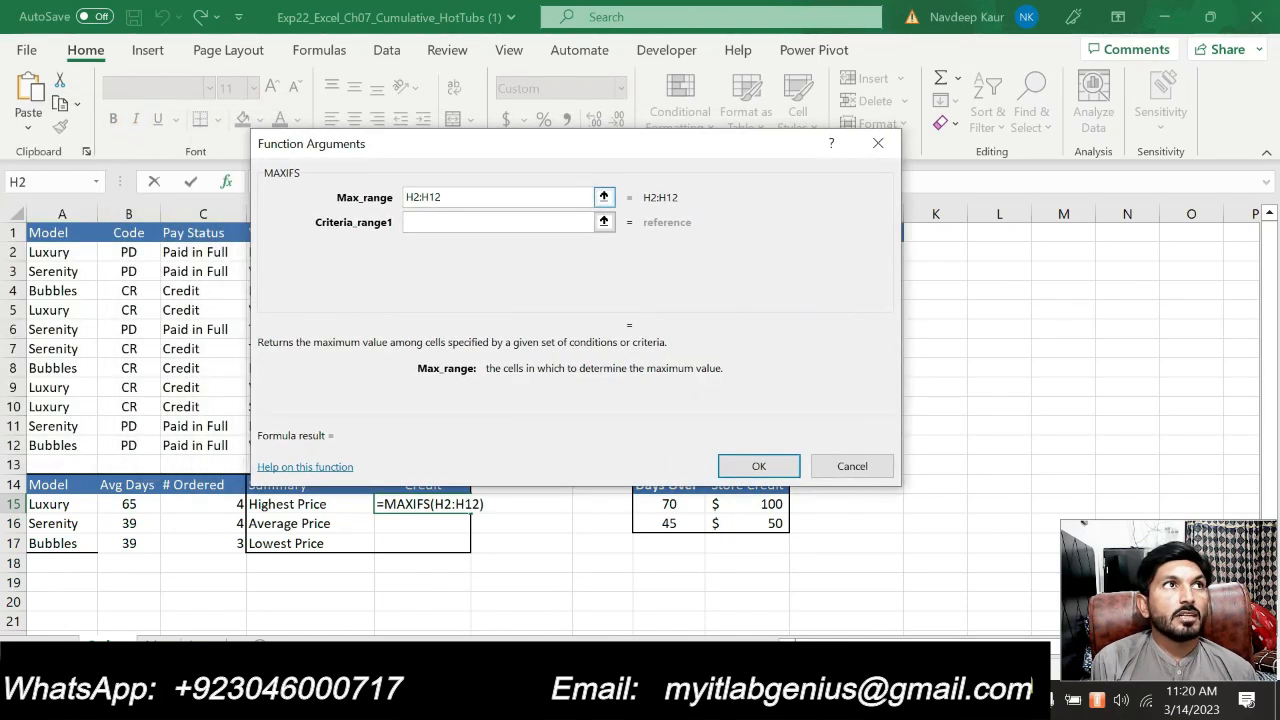
# - Add dollar signs to the H2:H12 maximum range to start making it an absolute reference
pyautogui.click(410, 196)
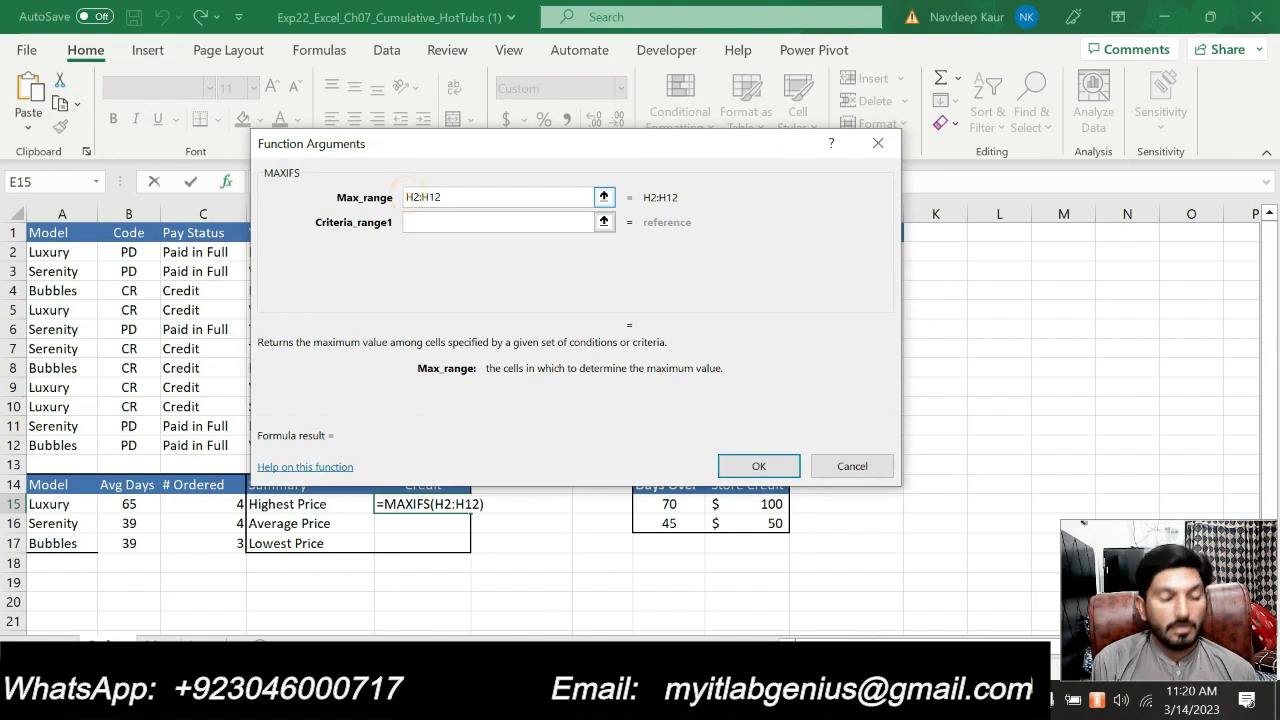
pyautogui.write('$')
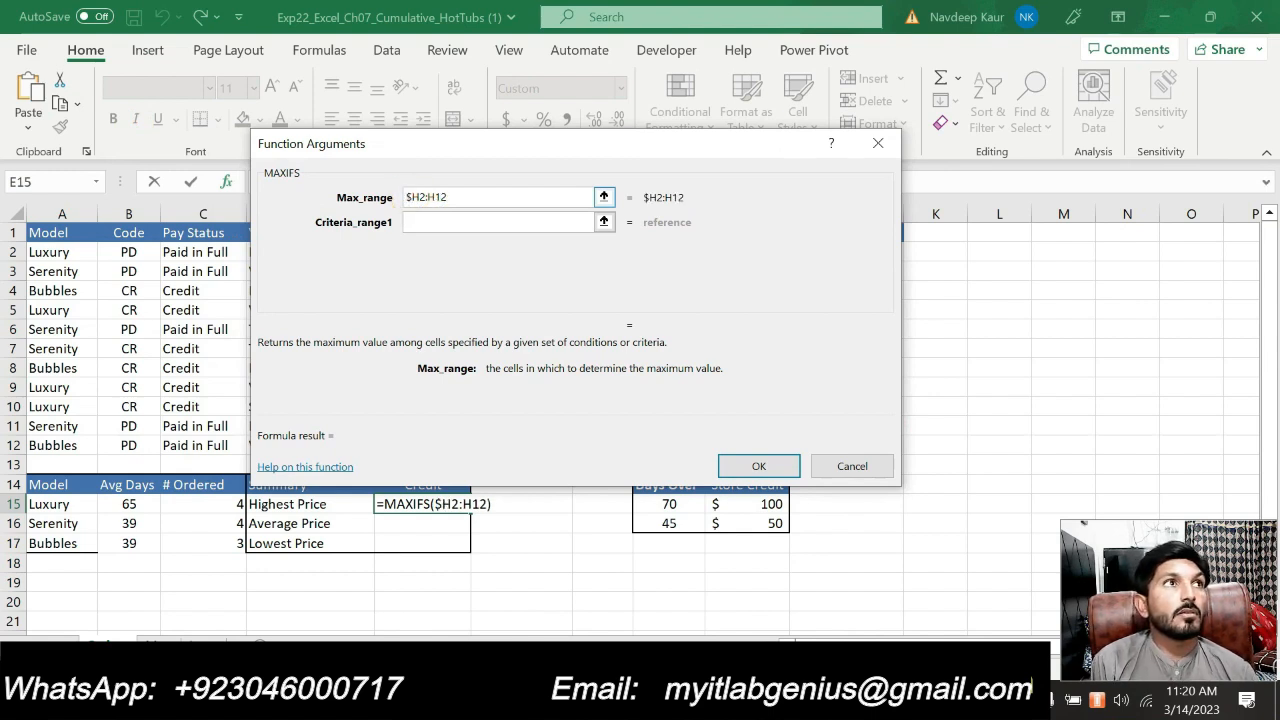
pyautogui.click(419, 196)
pyautogui.write('$')
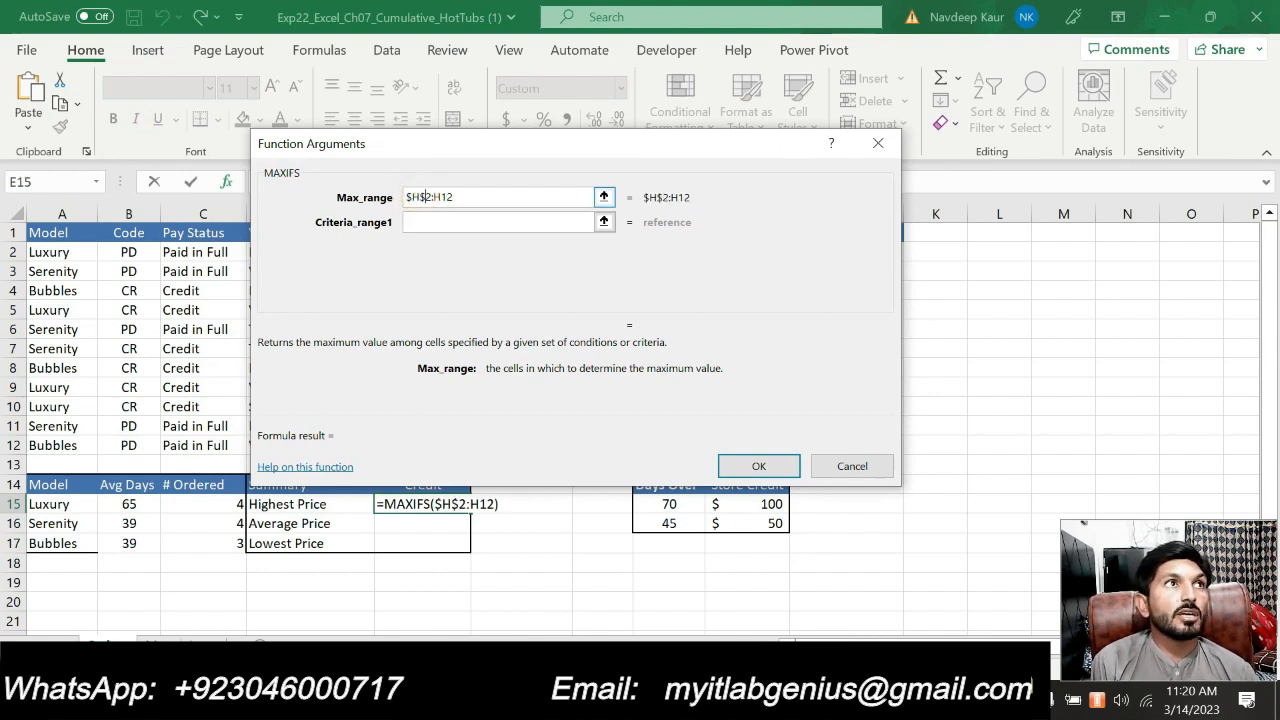
pyautogui.click(433, 196)
pyautogui.write('$')
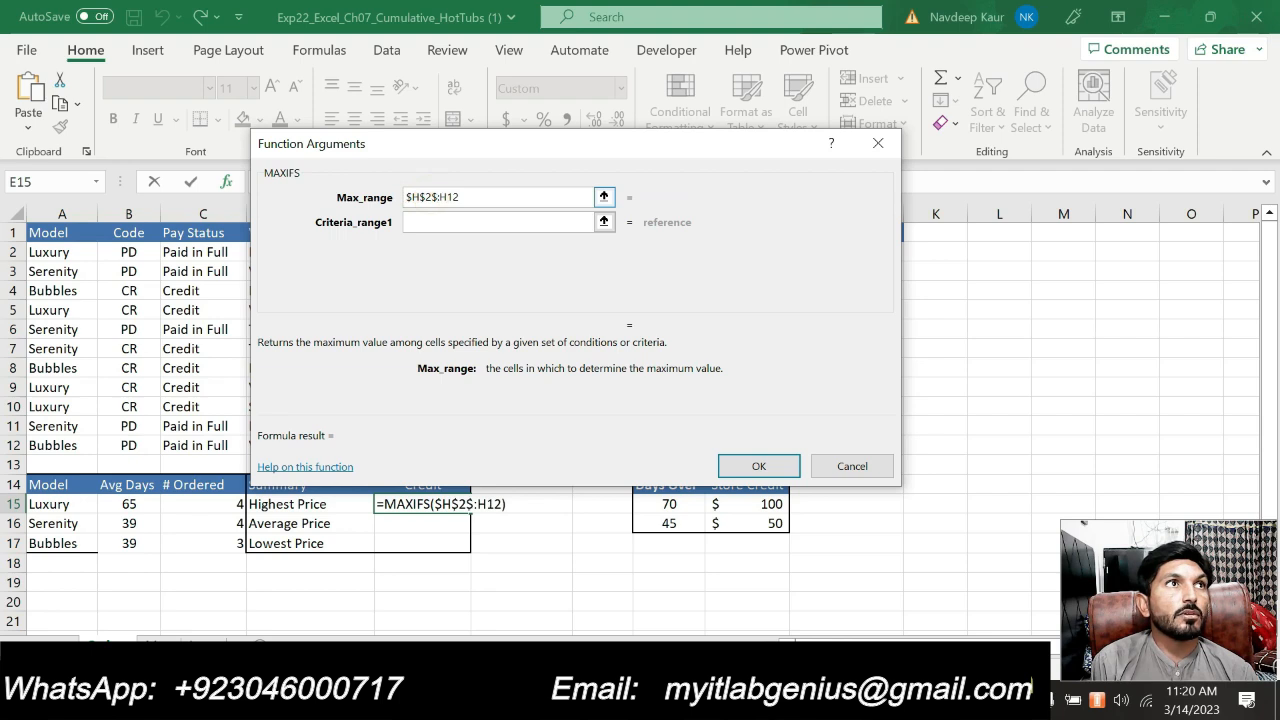
pyautogui.click(446, 196)
pyautogui.write('$')
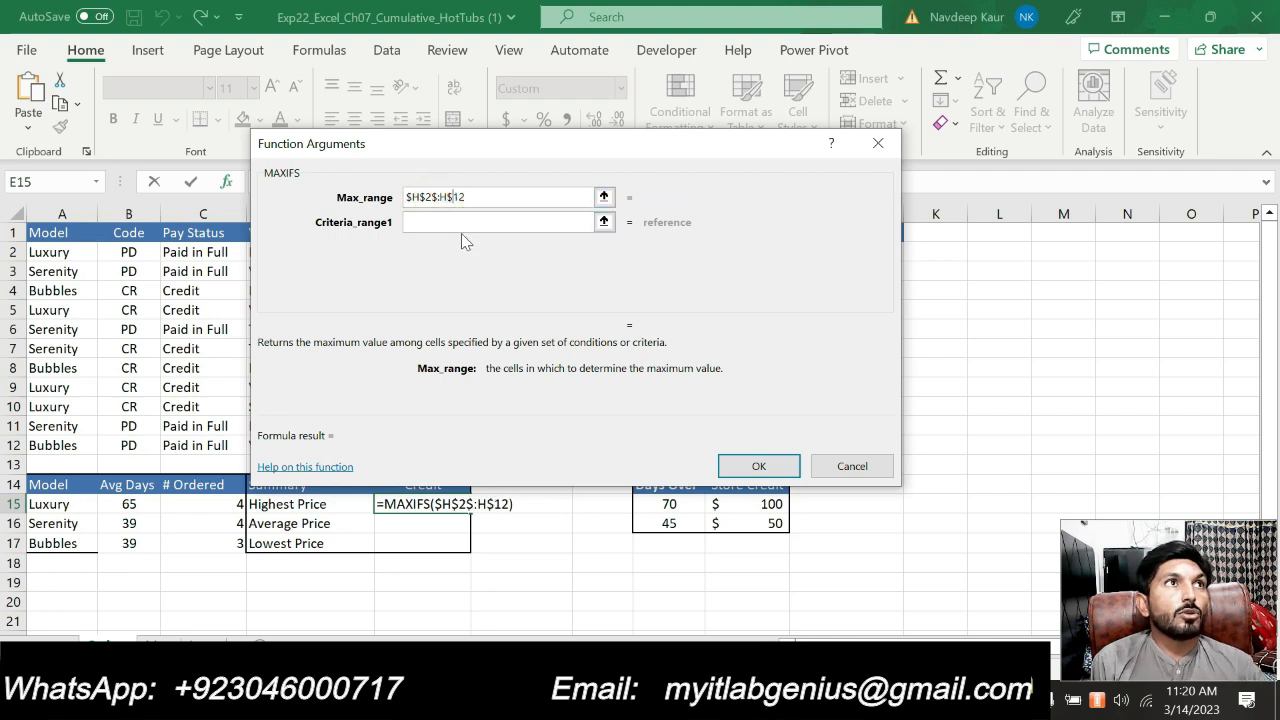
pyautogui.click(460, 233)
pyautogui.click(456, 197)
pyautogui.click(460, 221)
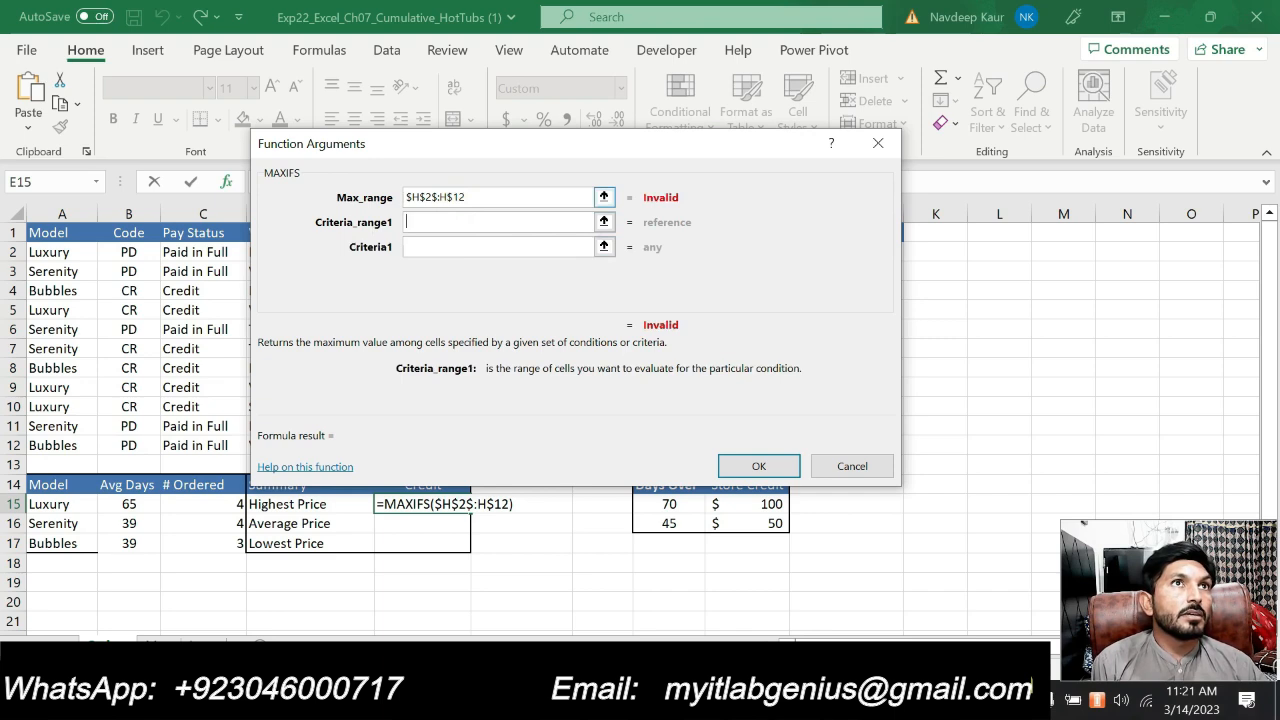
# - Correct the misplaced dollar signs so that the maximum range reads $H$2:$H$12
pyautogui.click(437, 197)
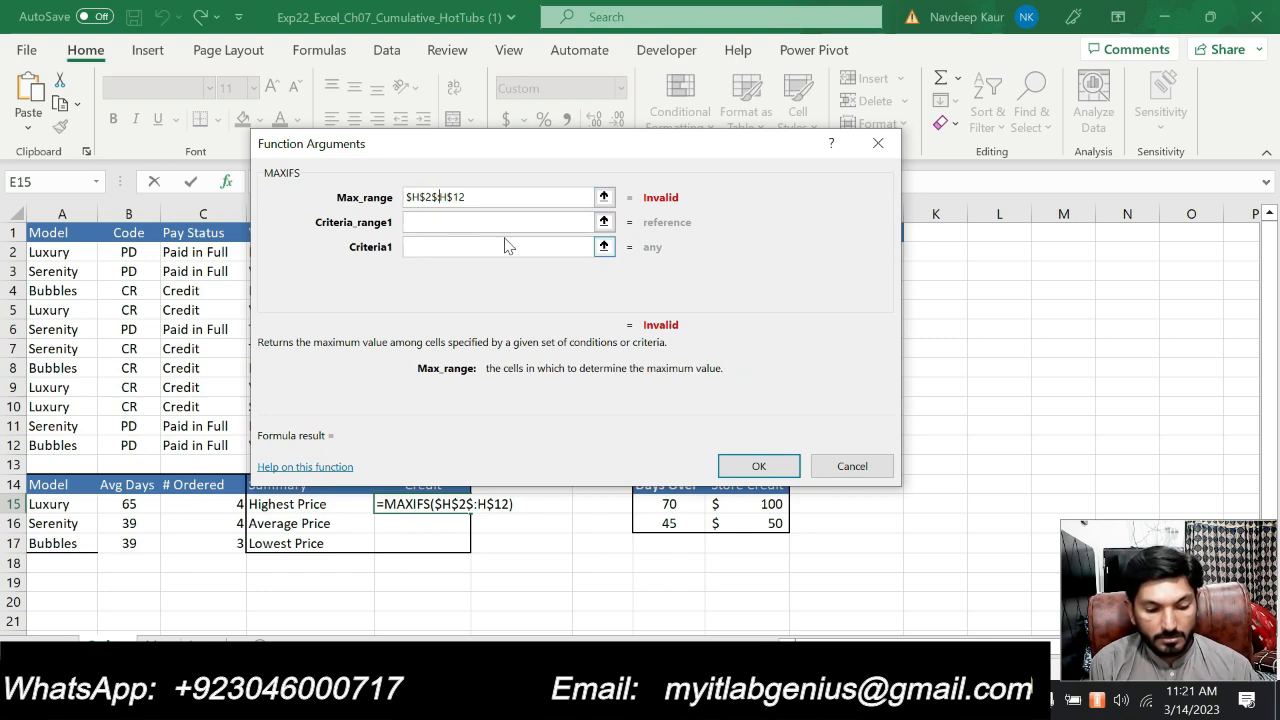
pyautogui.write('$')
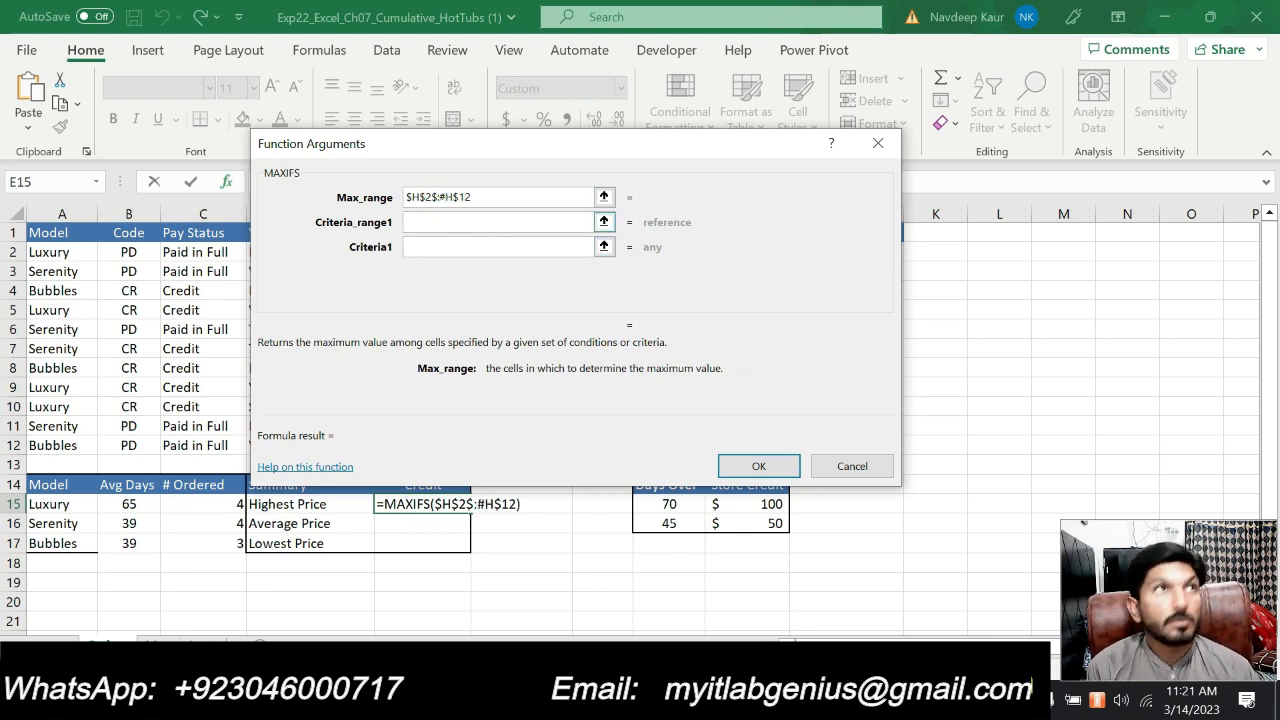
pyautogui.press('BackSpace')
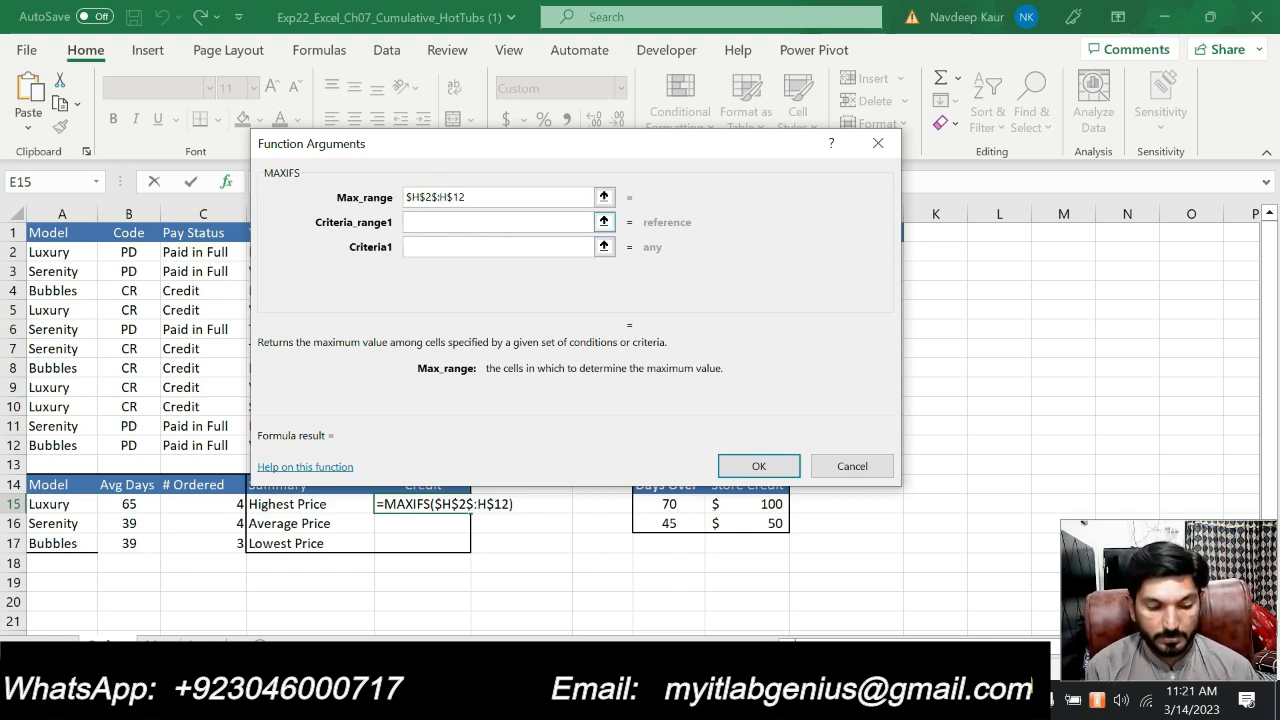
pyautogui.write('$')
pyautogui.click(430, 222)
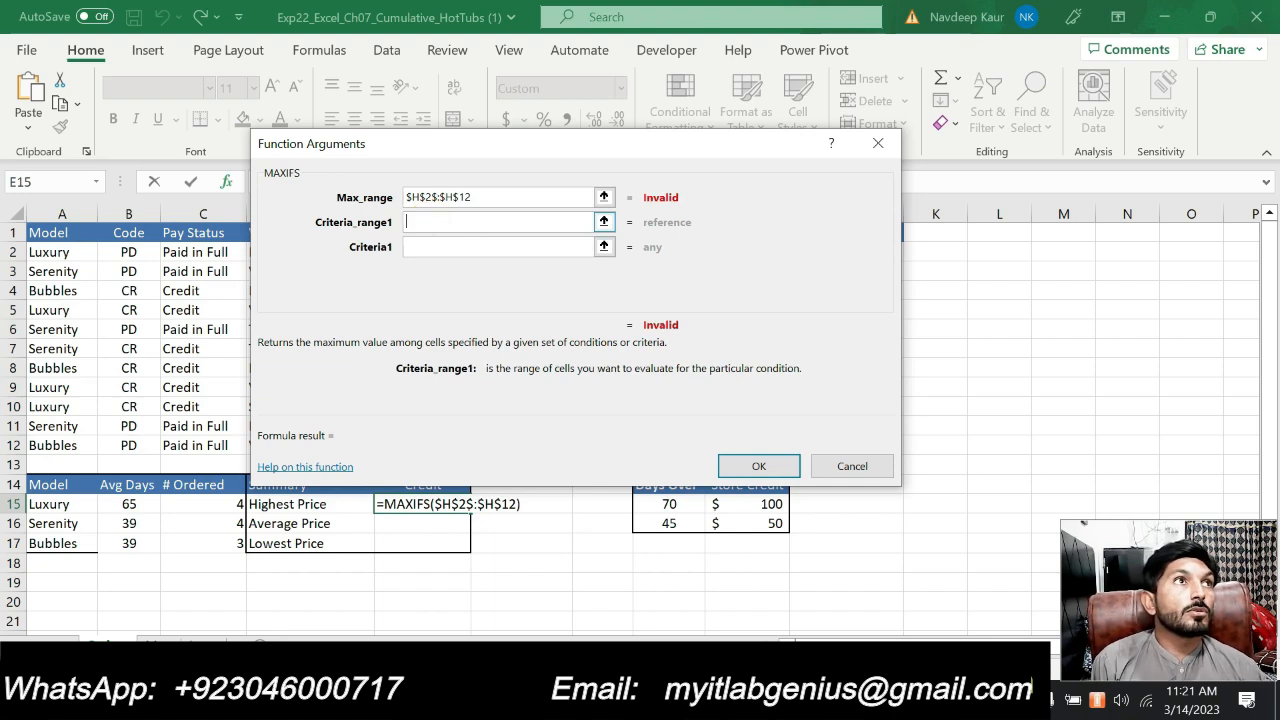
pyautogui.click(434, 200)
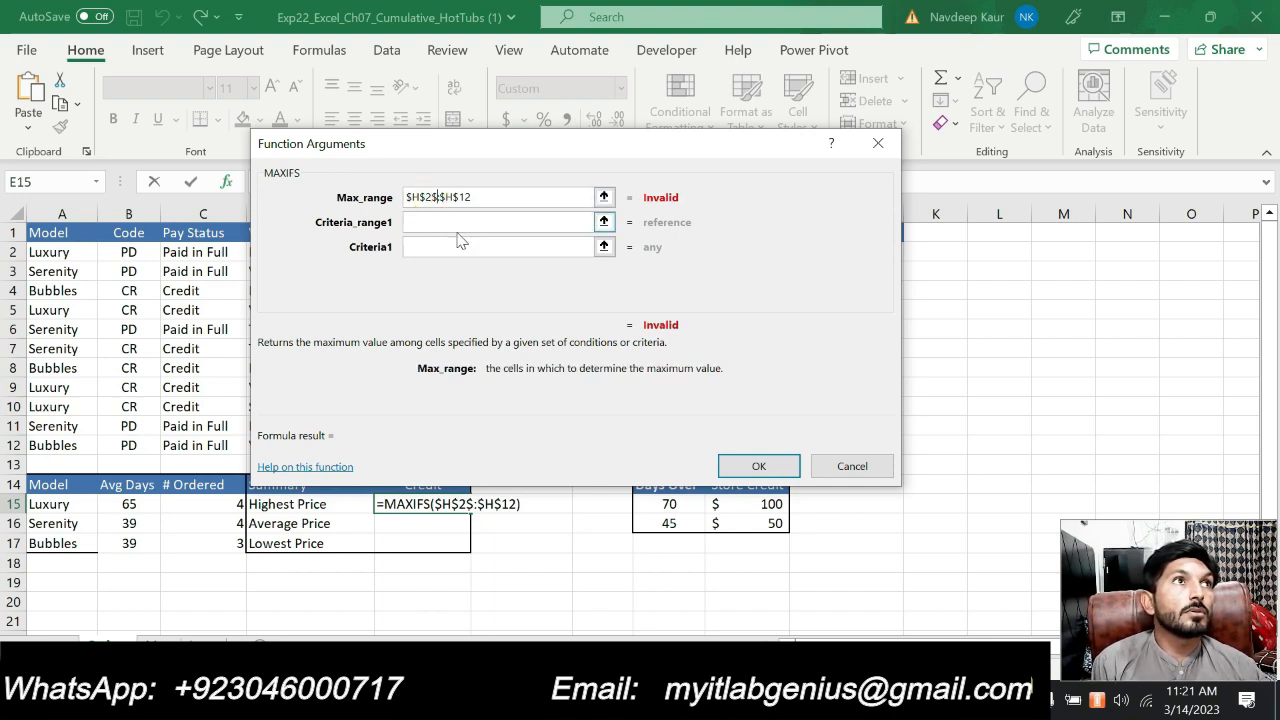
pyautogui.press('BackSpace')
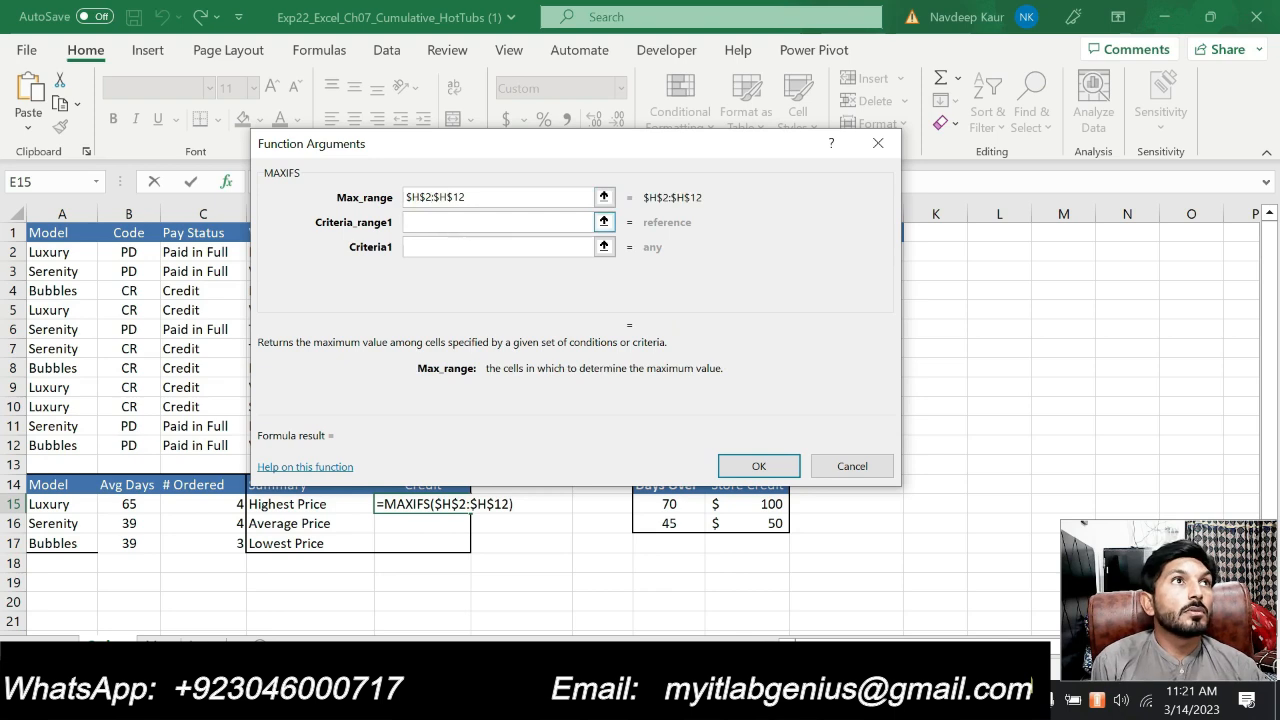
# - Set the first MAXIFS criteria range to the model names in A2:A12, written as the absolute reference $A$2:$A$12
pyautogui.click(455, 222)
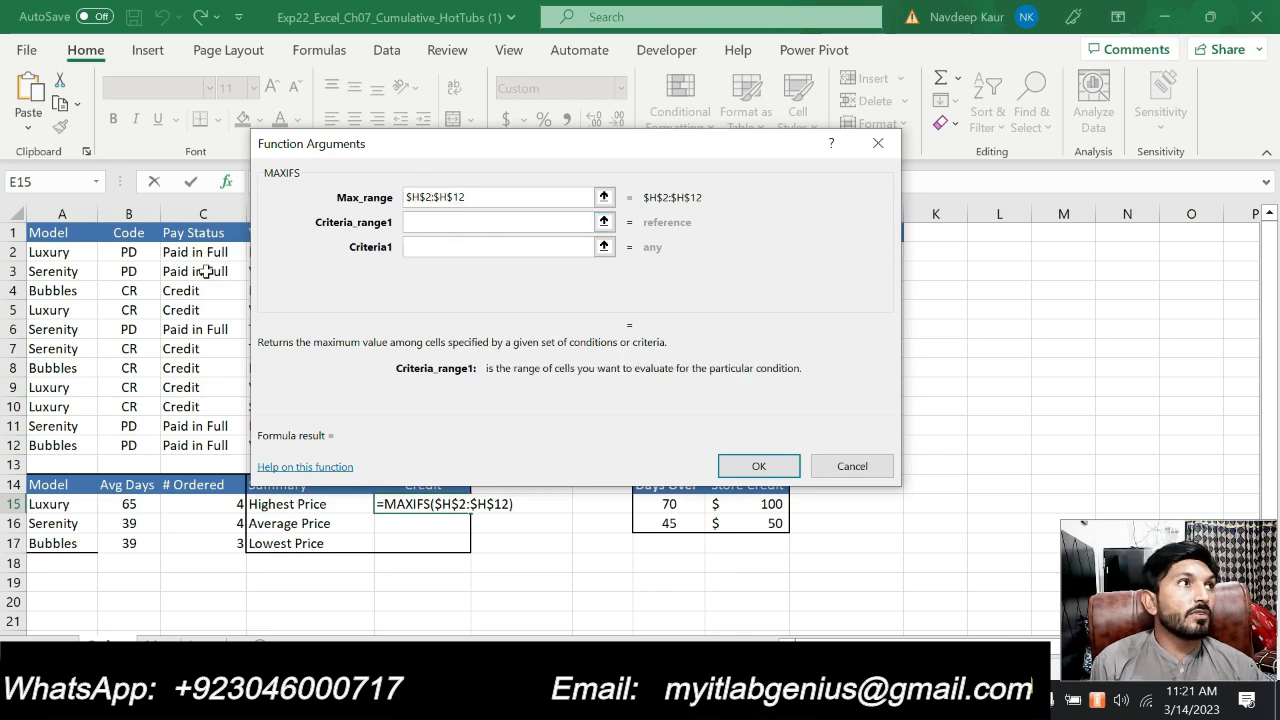
pyautogui.moveTo(84, 252); pyautogui.dragTo(85, 447)
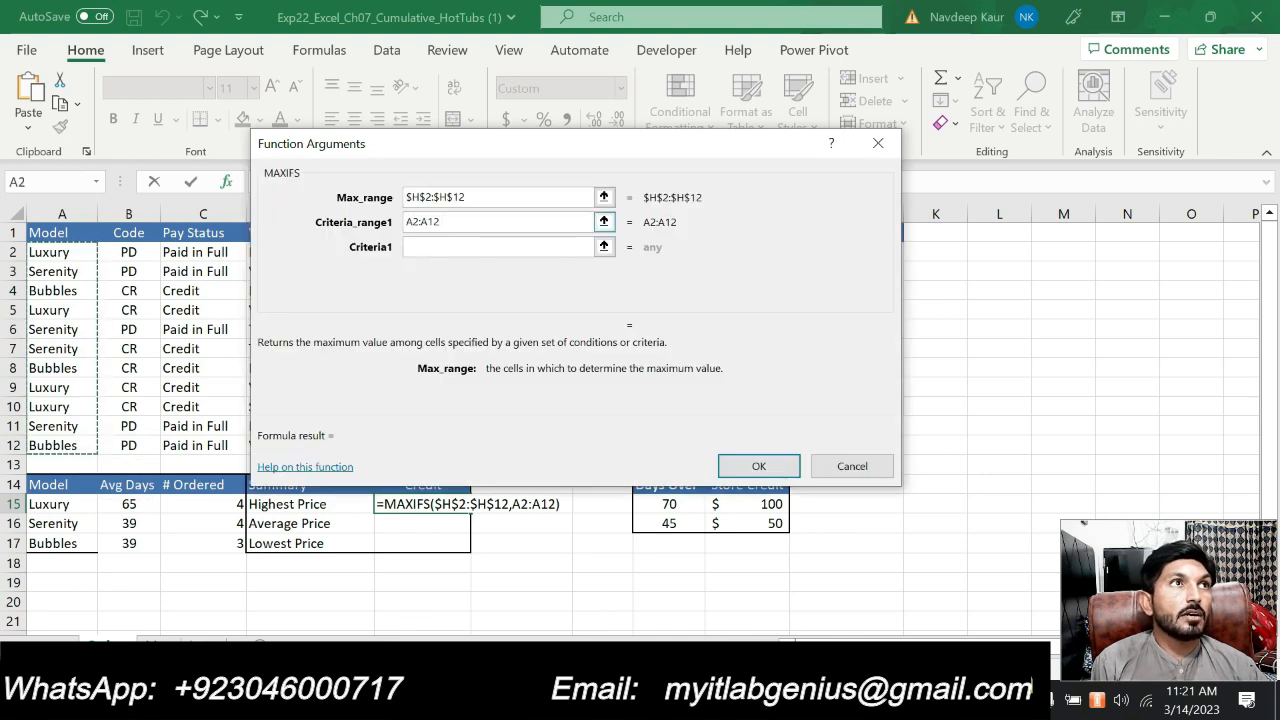
pyautogui.click(406, 221)
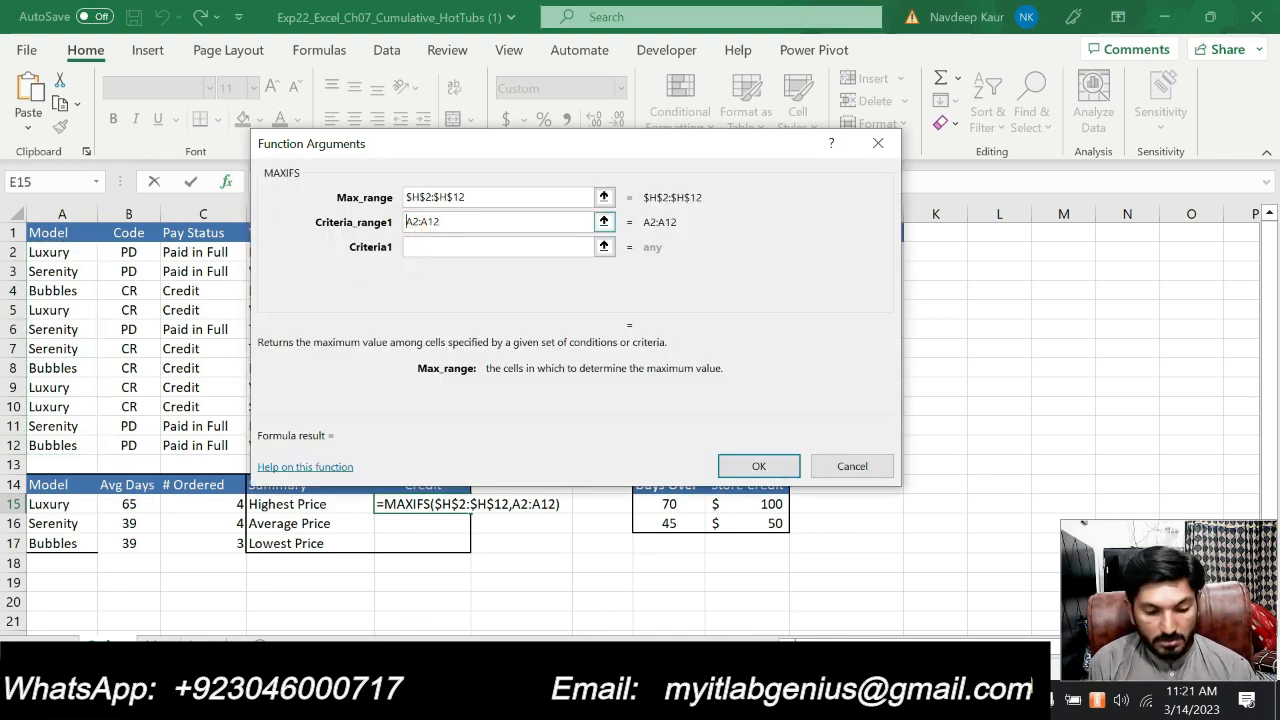
pyautogui.write('$')
pyautogui.click(418, 221)
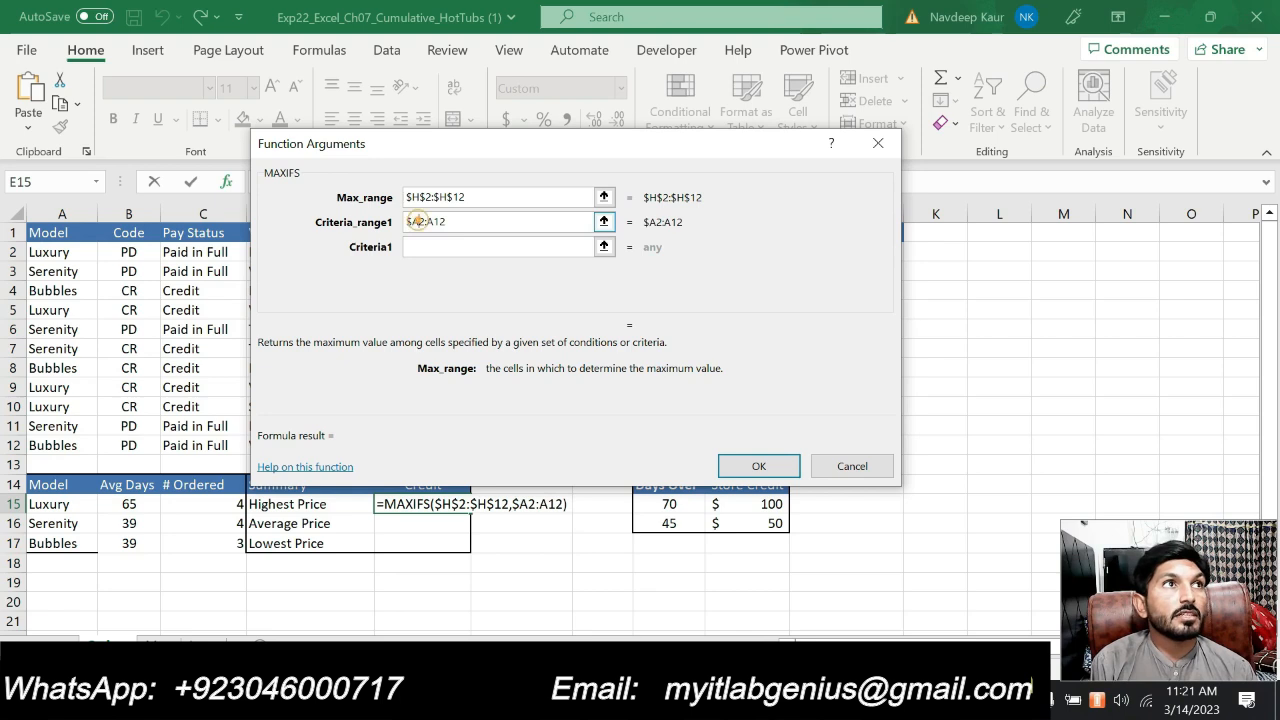
pyautogui.write('$')
pyautogui.click(433, 221)
pyautogui.write('$')
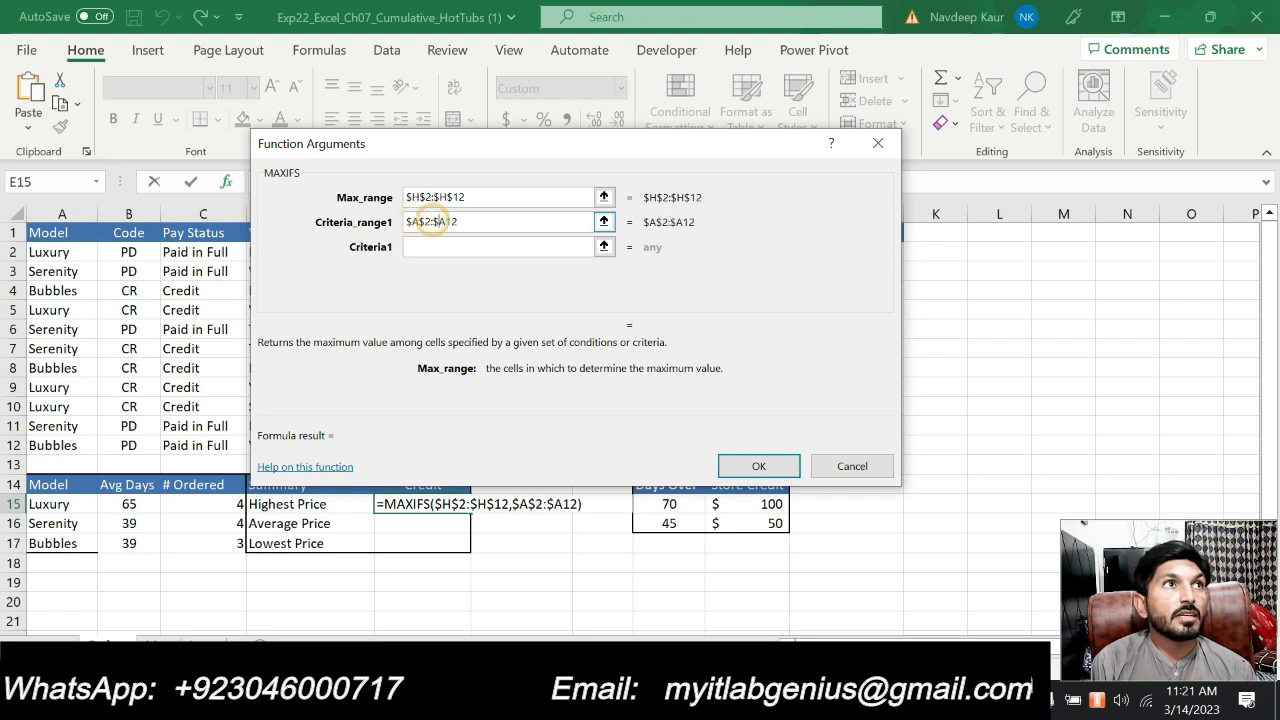
pyautogui.click(446, 221)
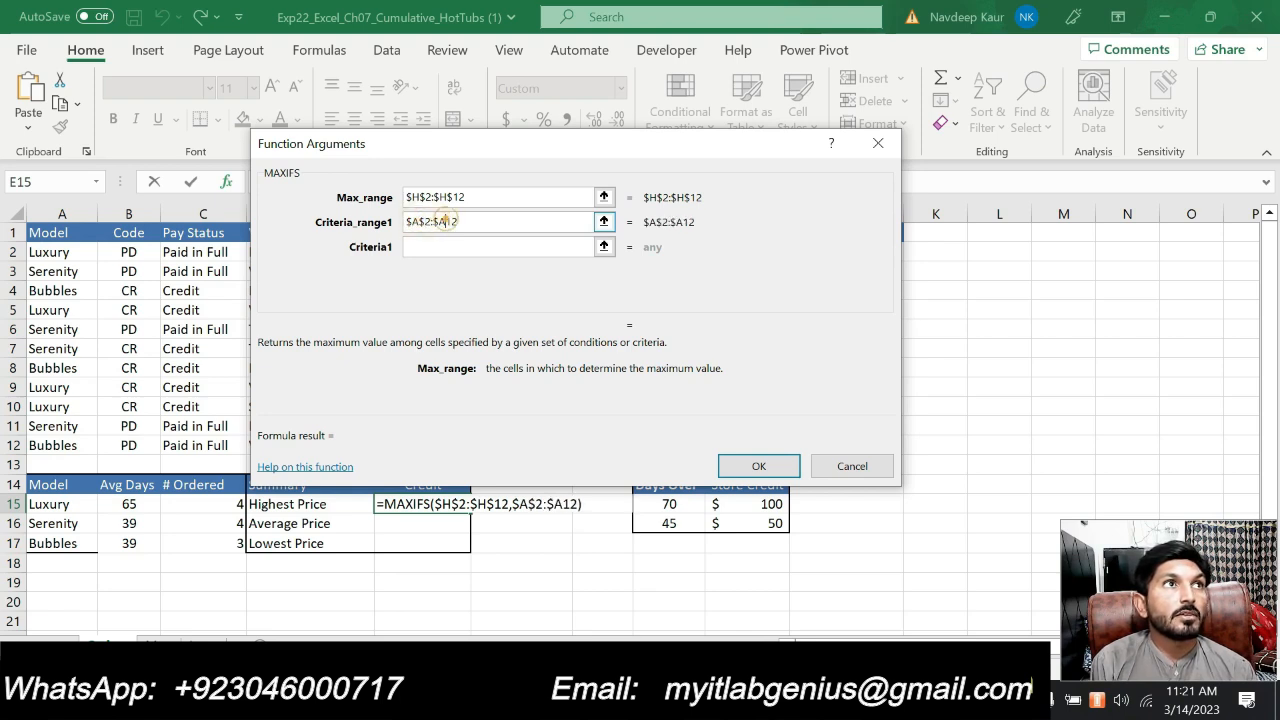
pyautogui.write('$')
# - Set the first MAXIFS criterion to the Luxury model name in A15
pyautogui.press('Tab')
pyautogui.click(451, 246)
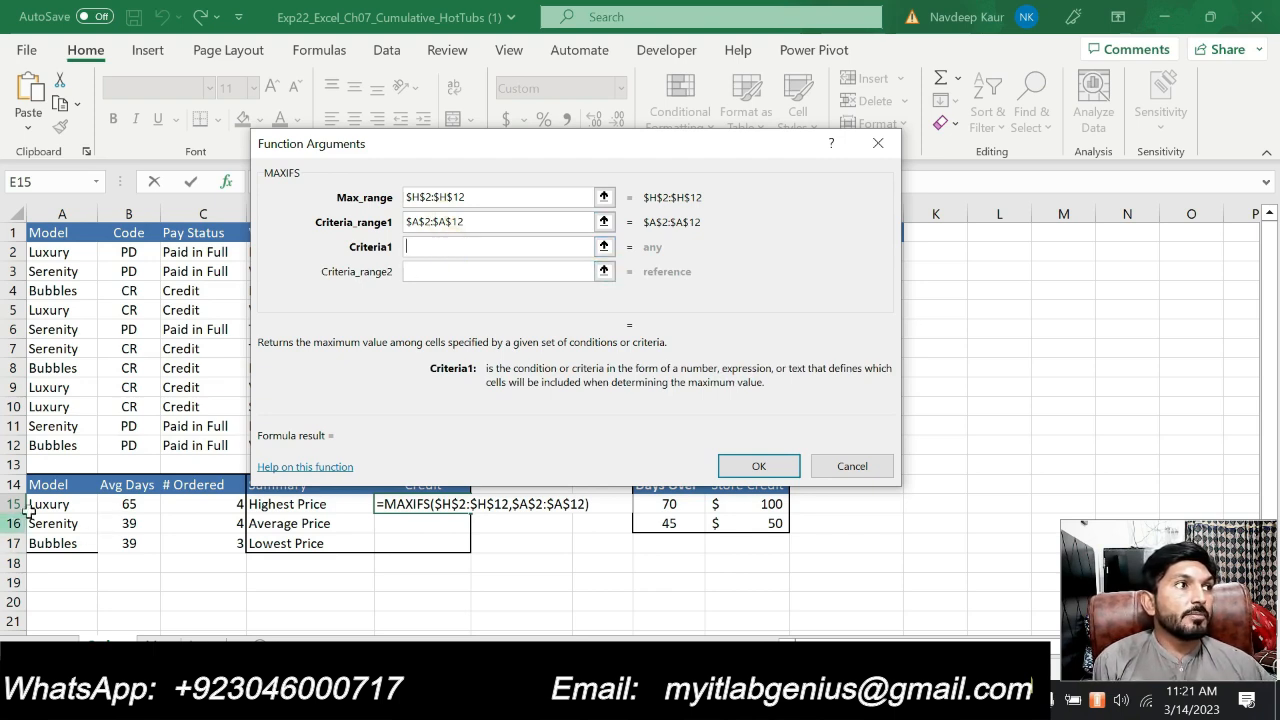
pyautogui.click(63, 504)
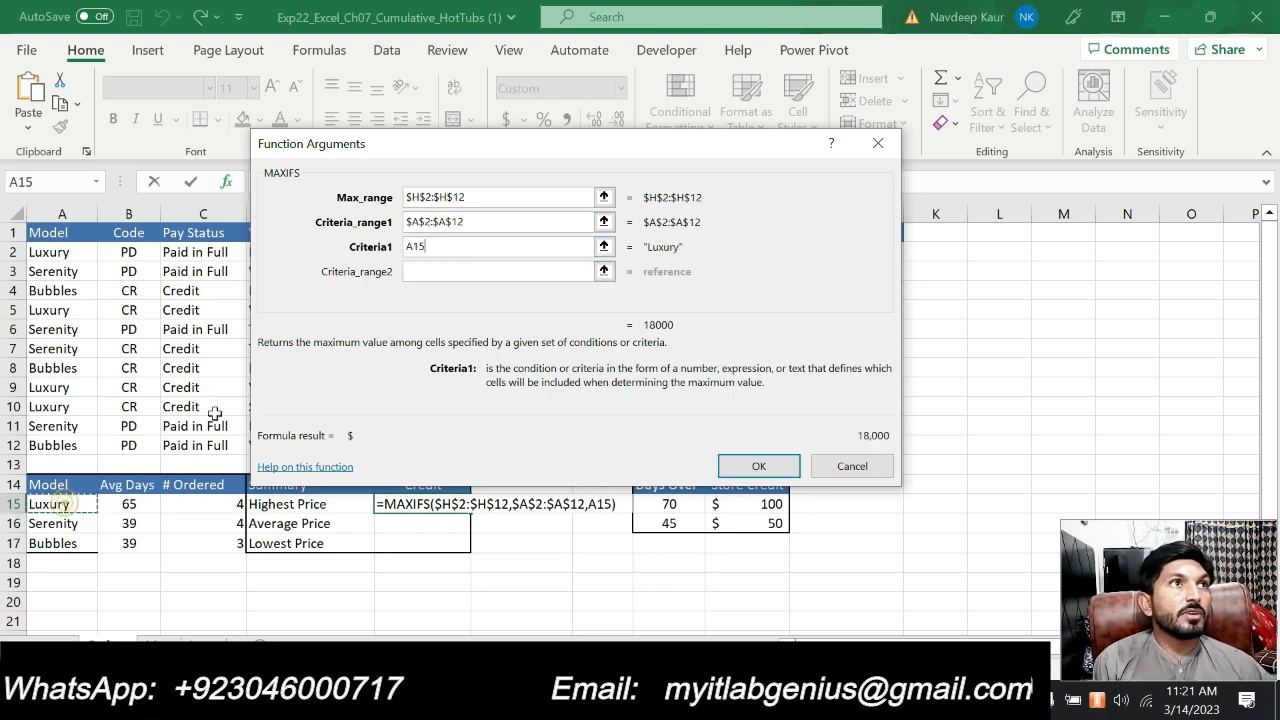
# - Set the second MAXIFS criteria range to the pay statuses in C2:C12, written as the absolute reference $C$2:$C$12
pyautogui.click(437, 270)
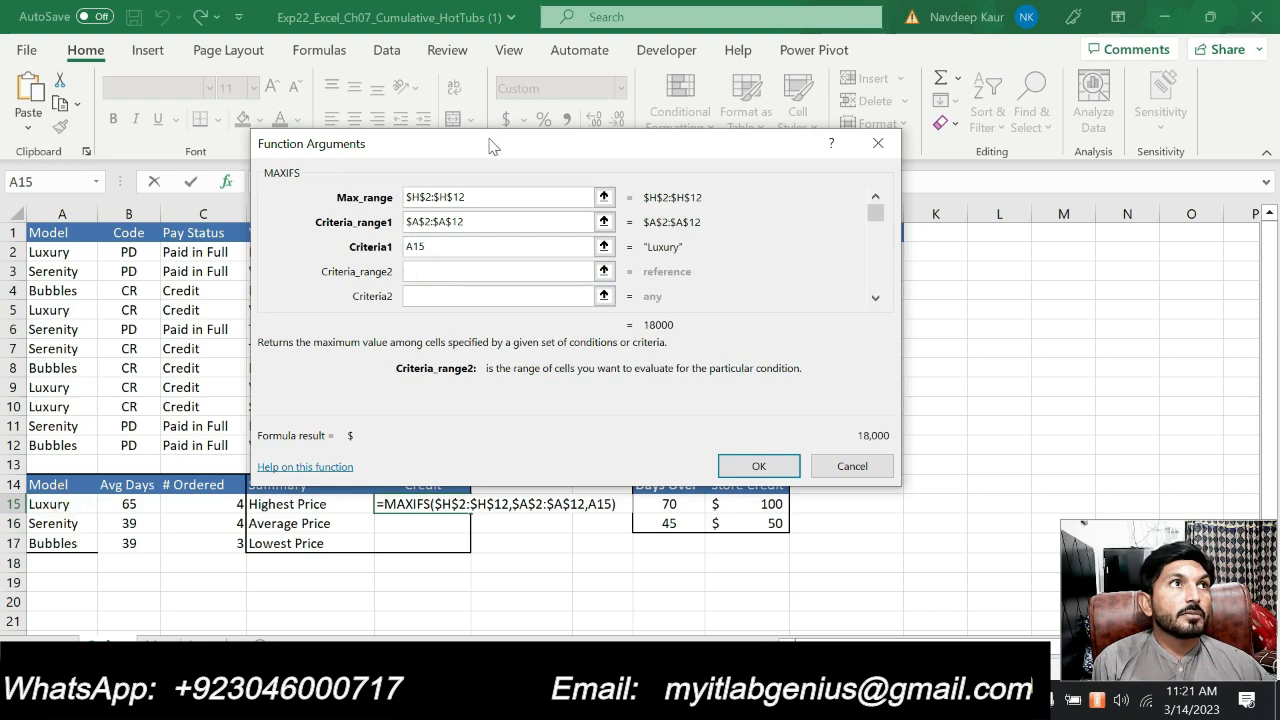
pyautogui.moveTo(490, 147); pyautogui.dragTo(622, 107)
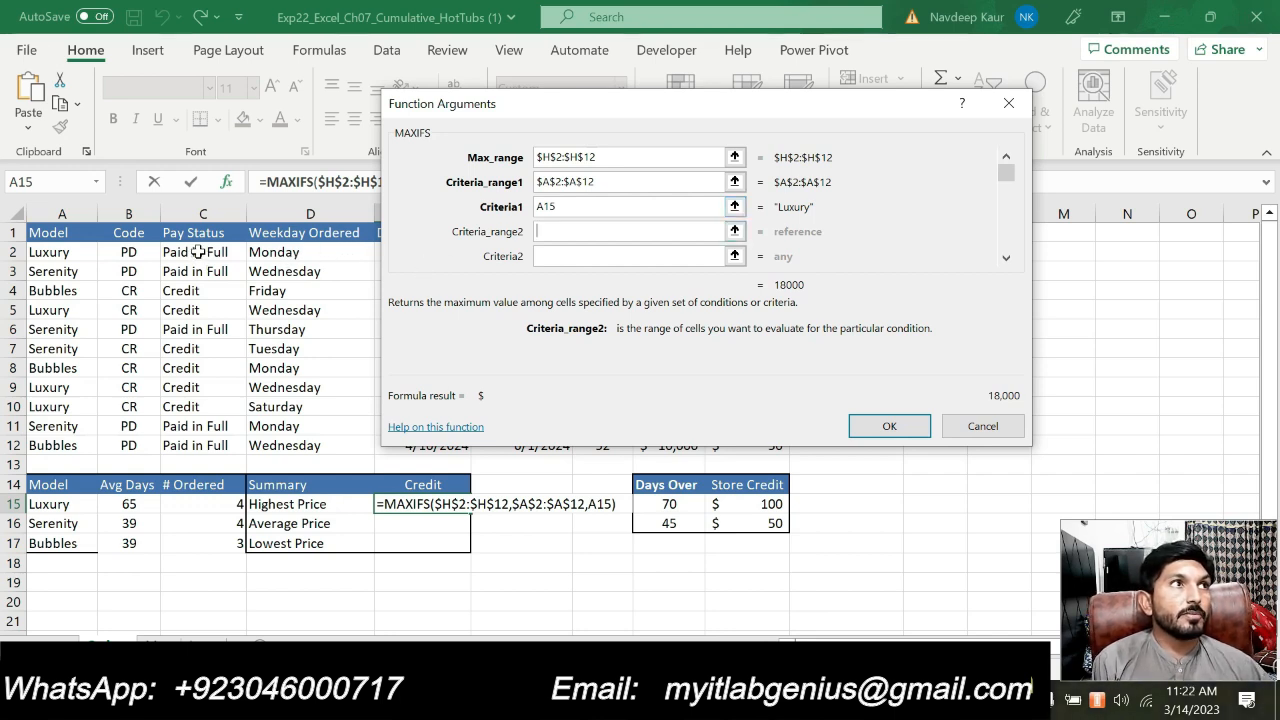
pyautogui.moveTo(197, 252); pyautogui.dragTo(198, 447)
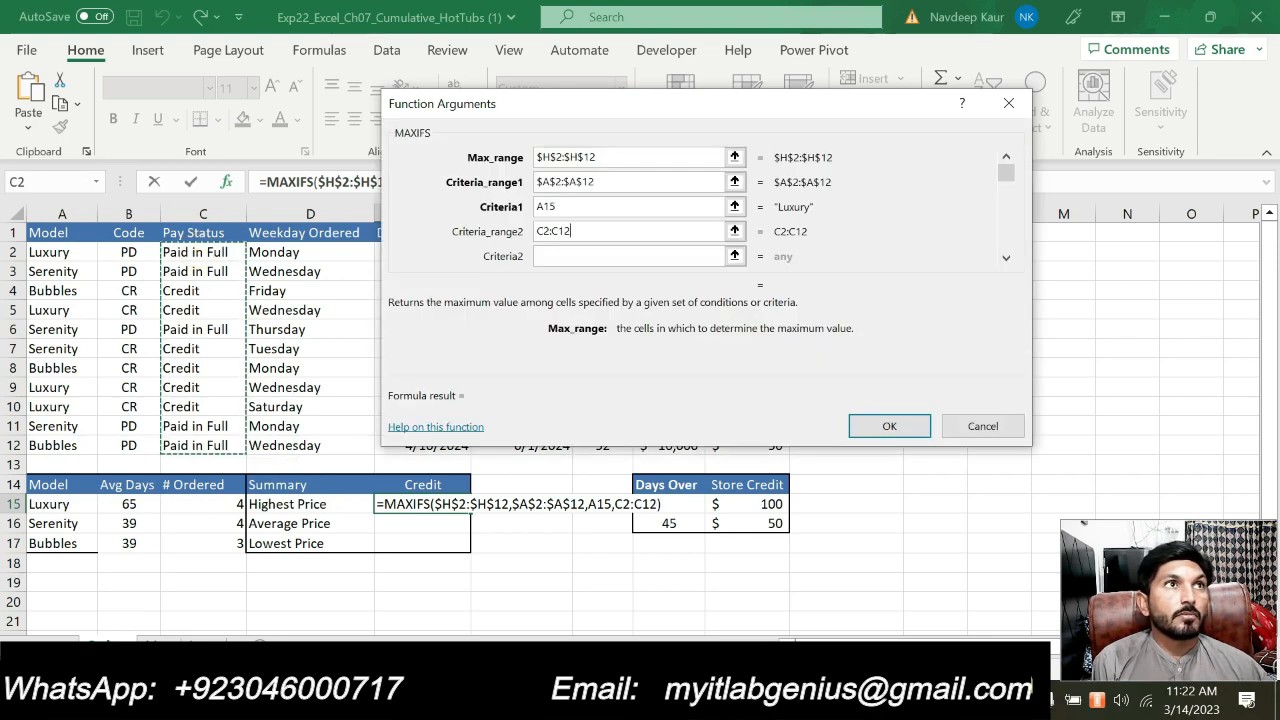
pyautogui.write('$C')
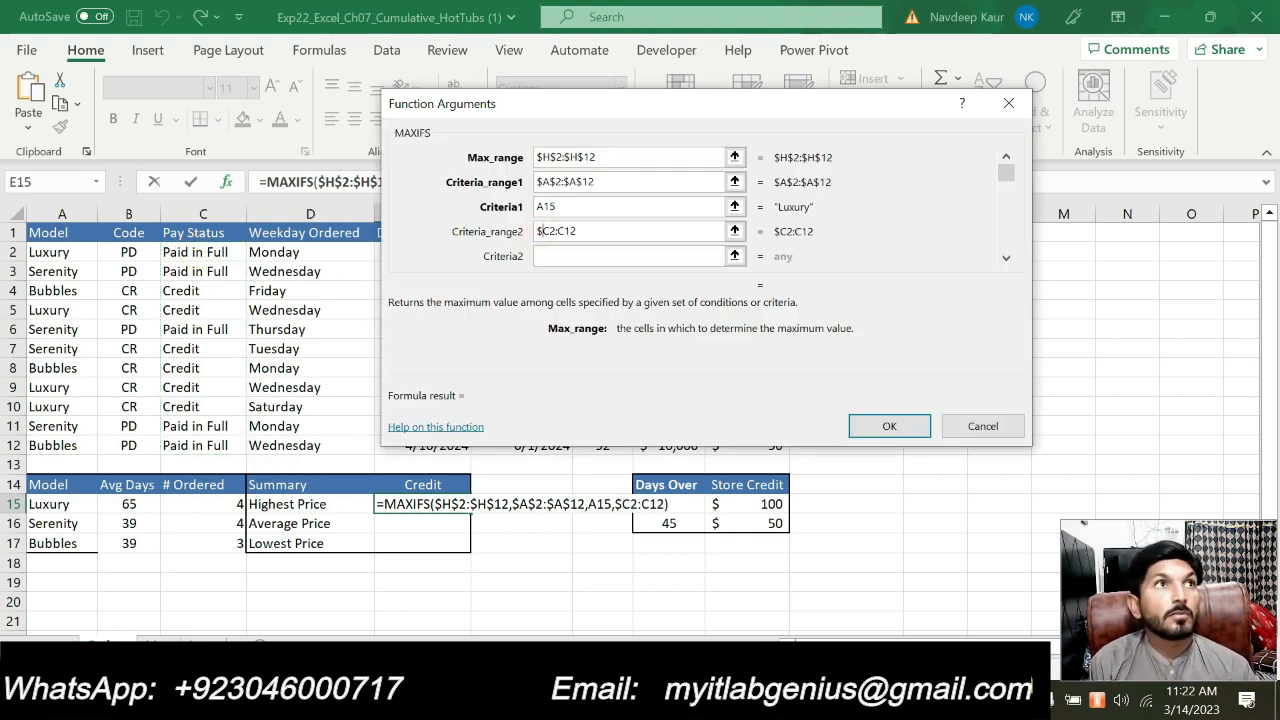
pyautogui.write('$')
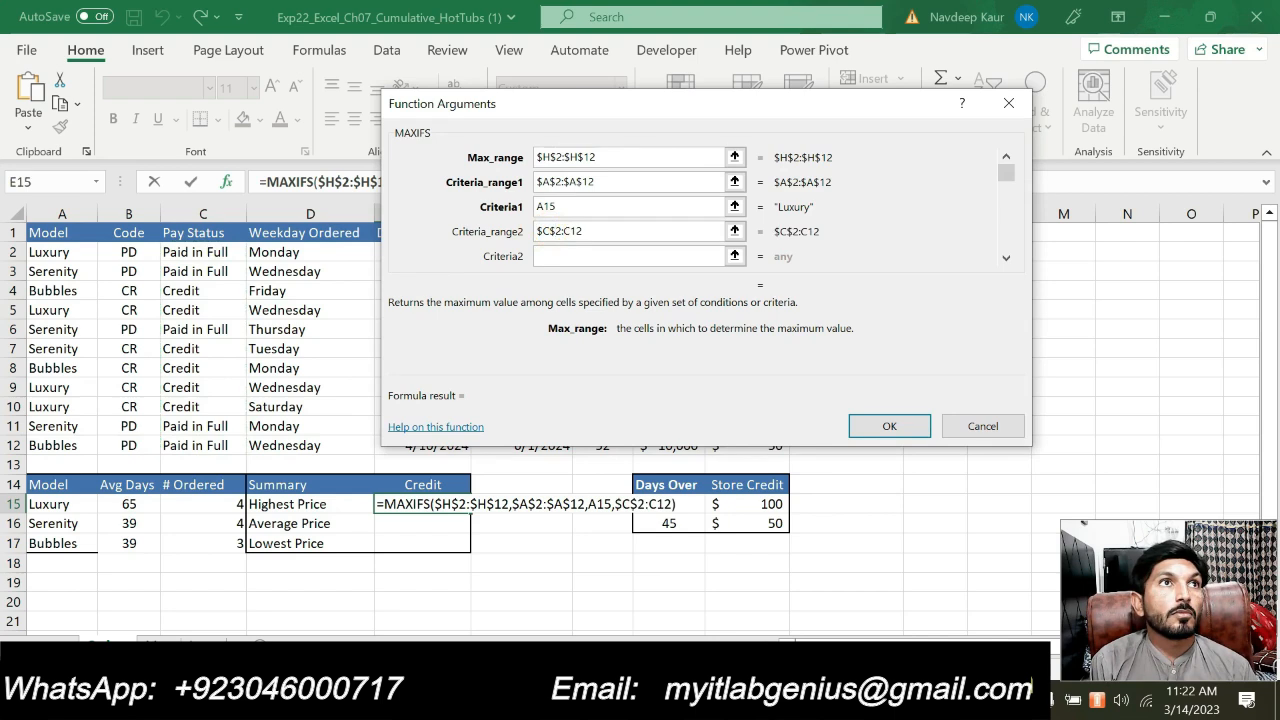
pyautogui.press('Right')
pyautogui.write('$')
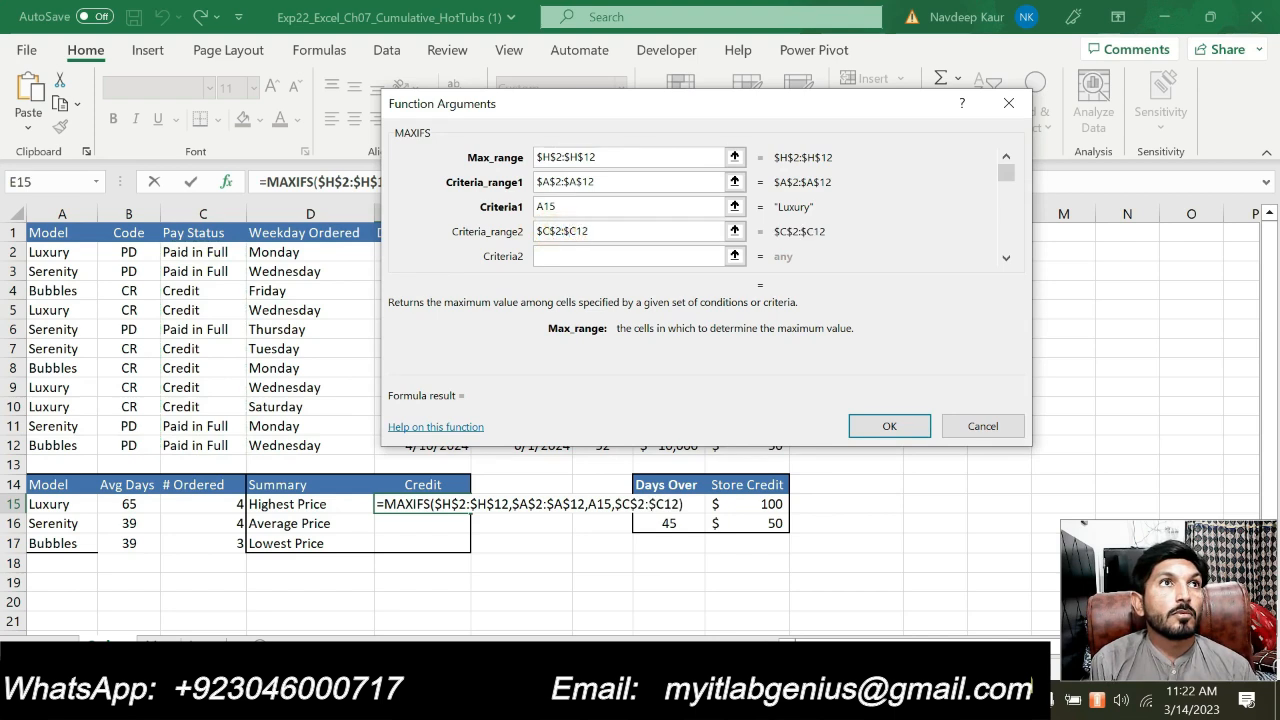
pyautogui.press('Right')
pyautogui.write('$')
# - Set the second MAXIFS criterion to the Credit heading in E14 as the absolute reference $E$14, and complete the function
pyautogui.click(556, 258)
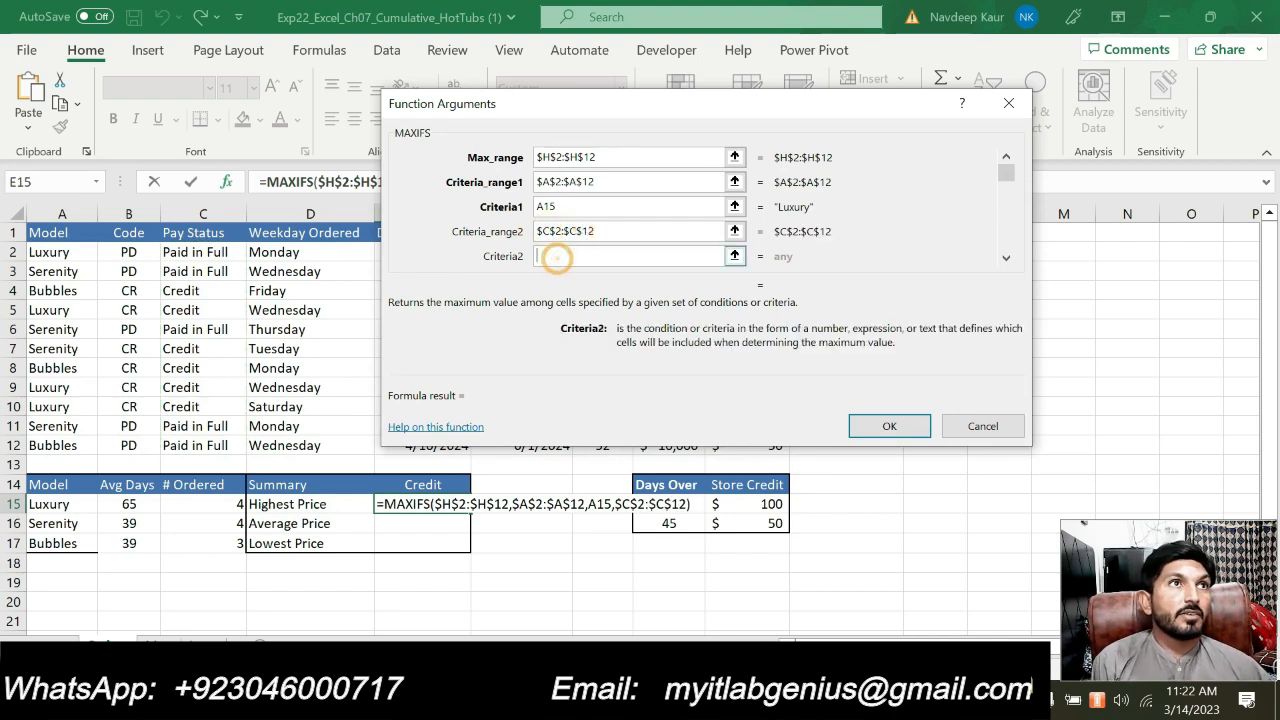
pyautogui.click(410, 485)
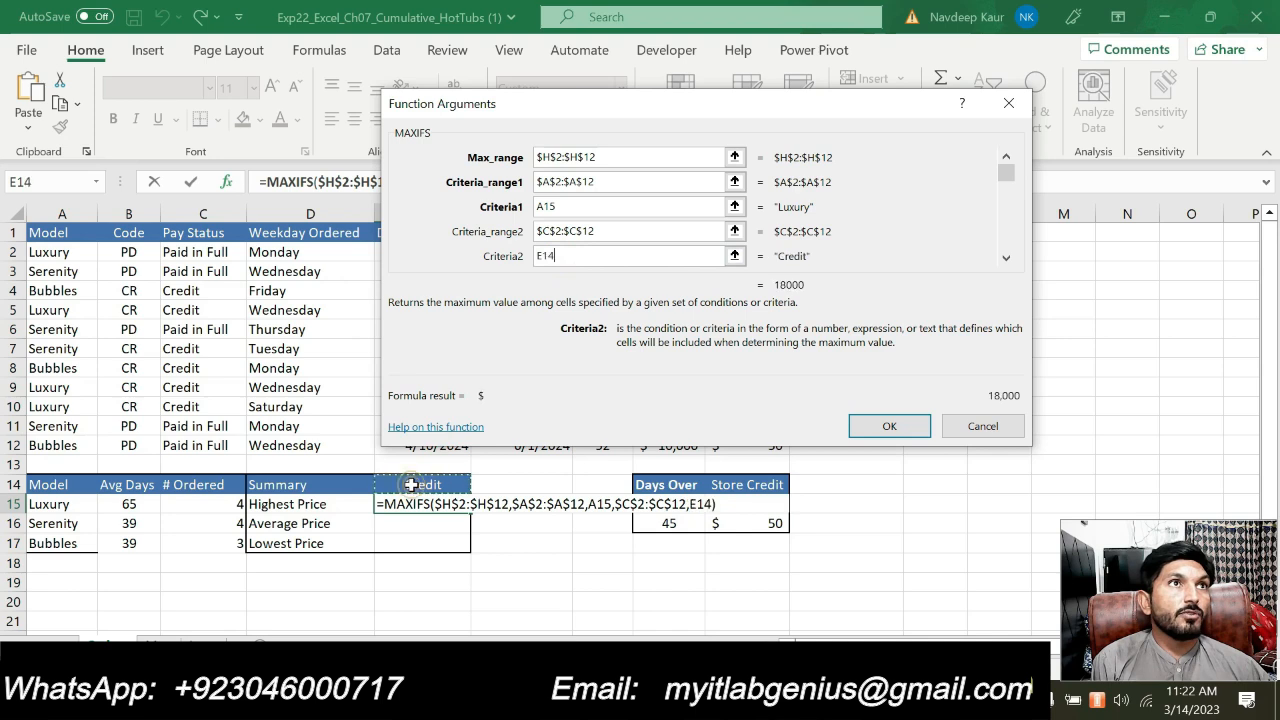
pyautogui.click(538, 254)
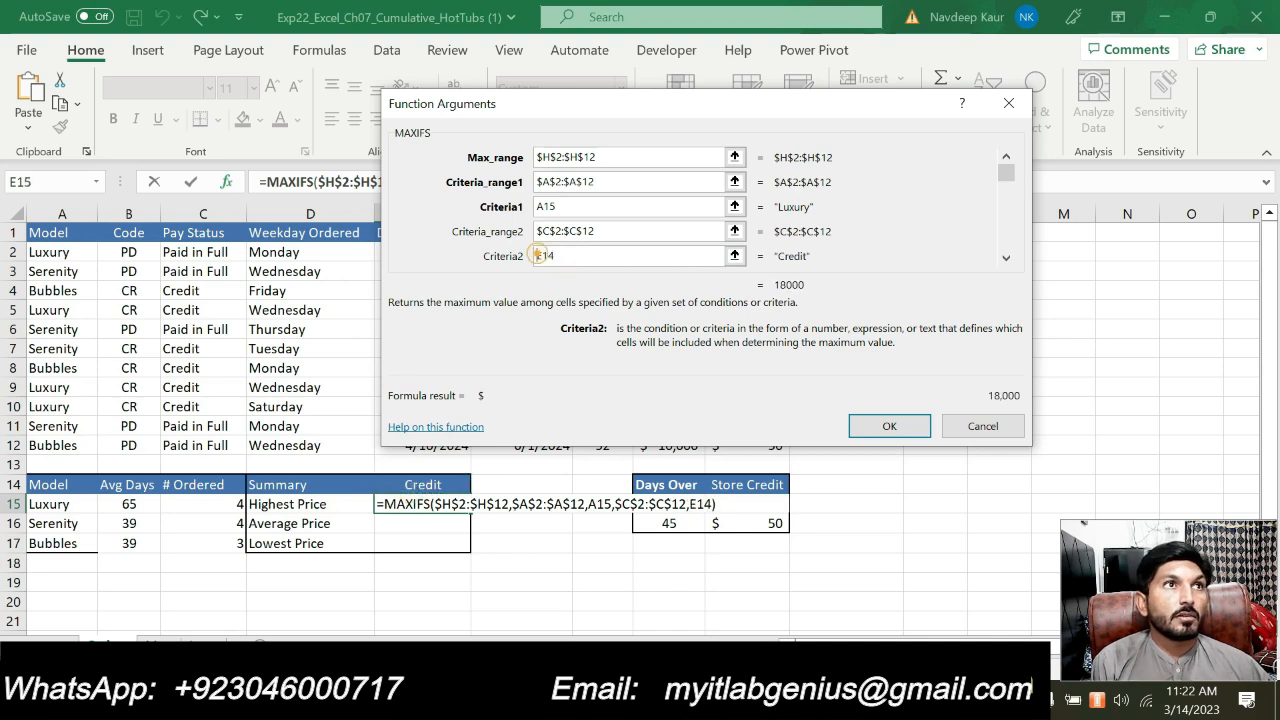
pyautogui.write('#')
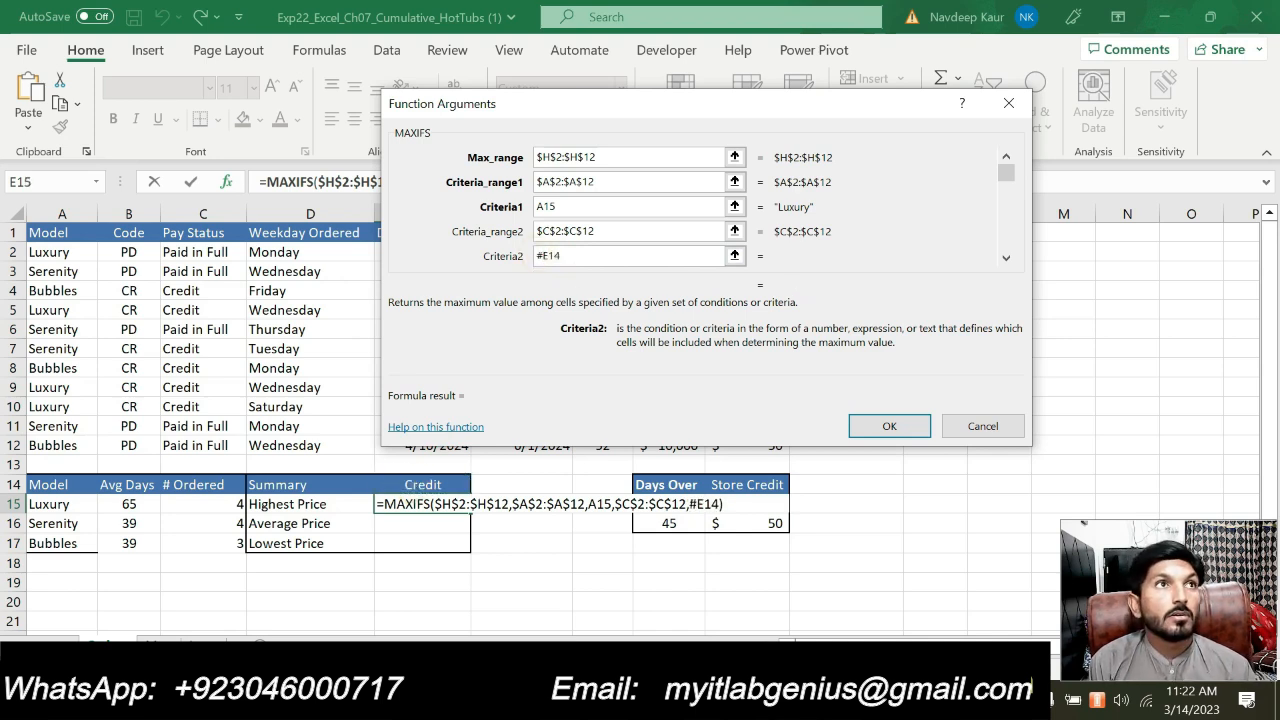
pyautogui.press('BackSpace')
pyautogui.write('$')
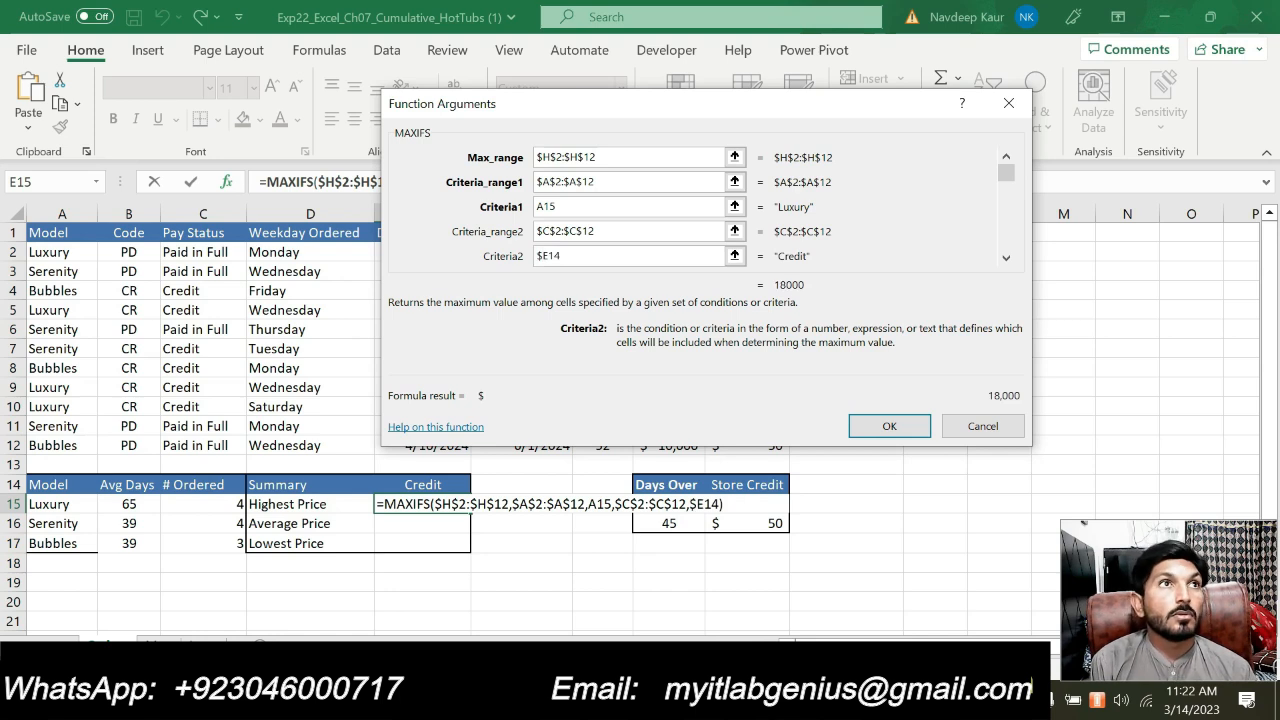
pyautogui.click(546, 255)
pyautogui.write('$')
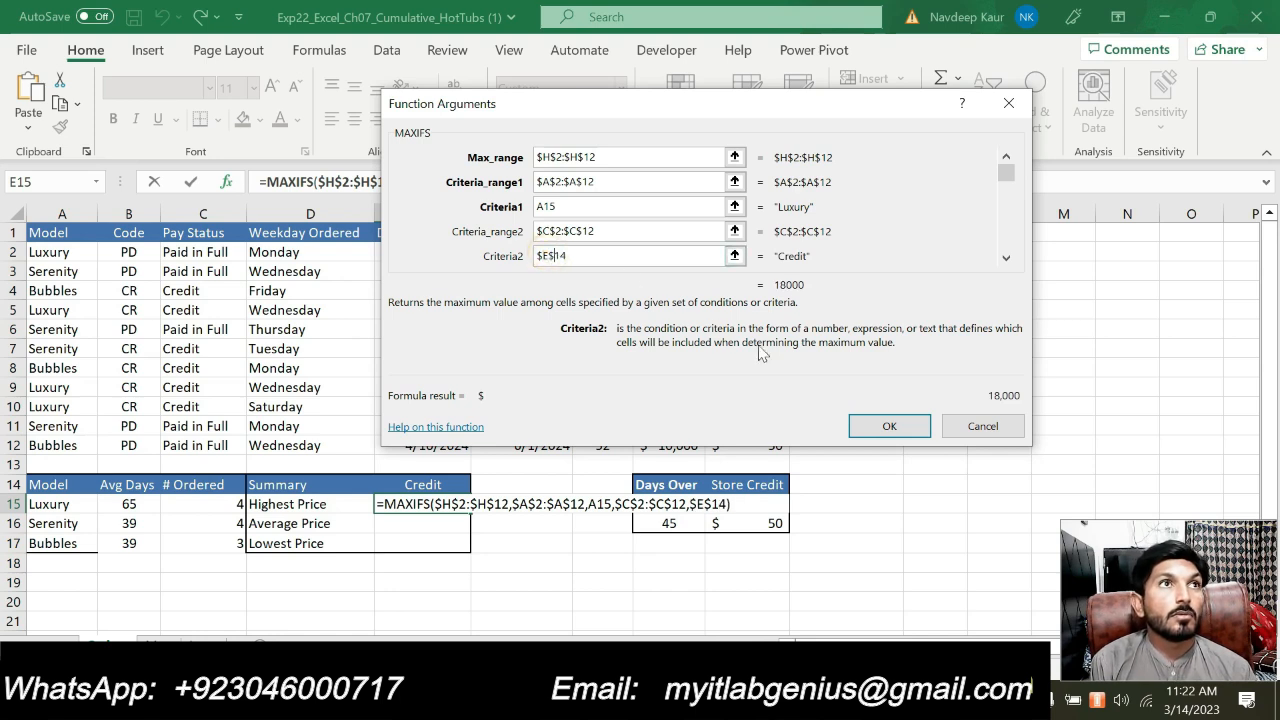
pyautogui.click(884, 427)
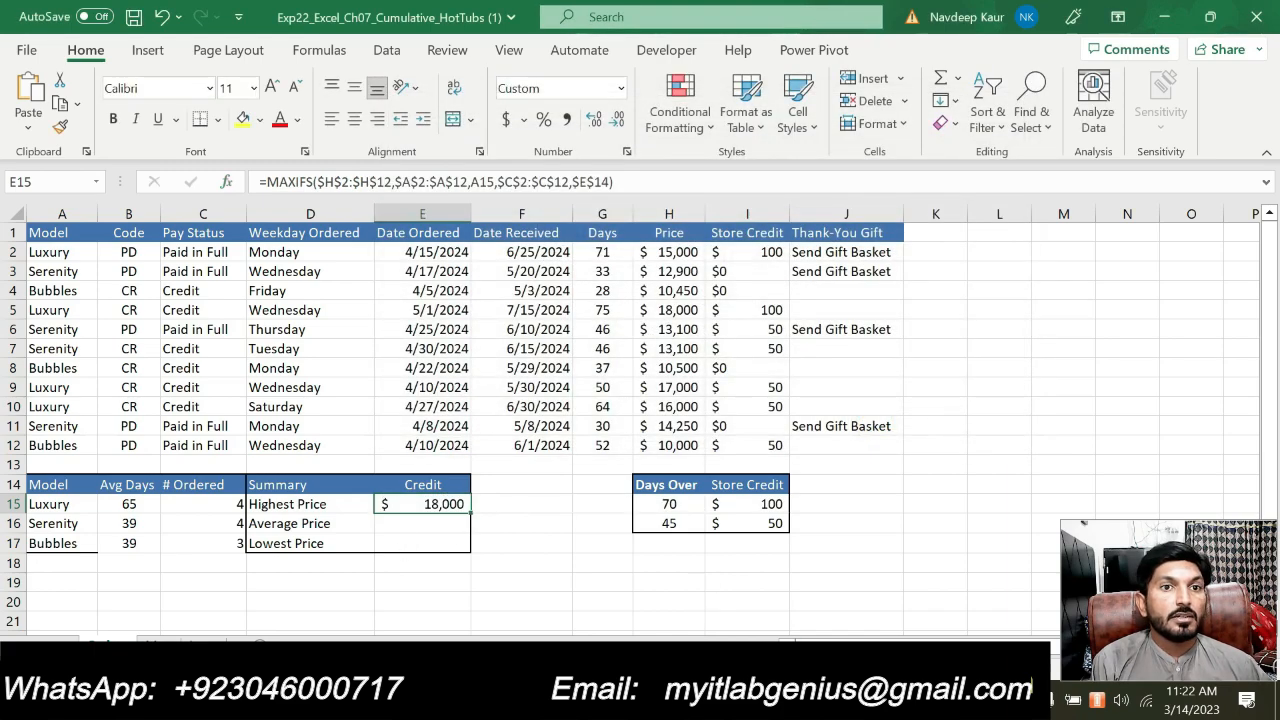
# - Switch to the Word instructions, remove the green highlight from task 10, and highlight task 11's paragraph about editing E16 in green
pyautogui.hotkey('alt', 'Tab')
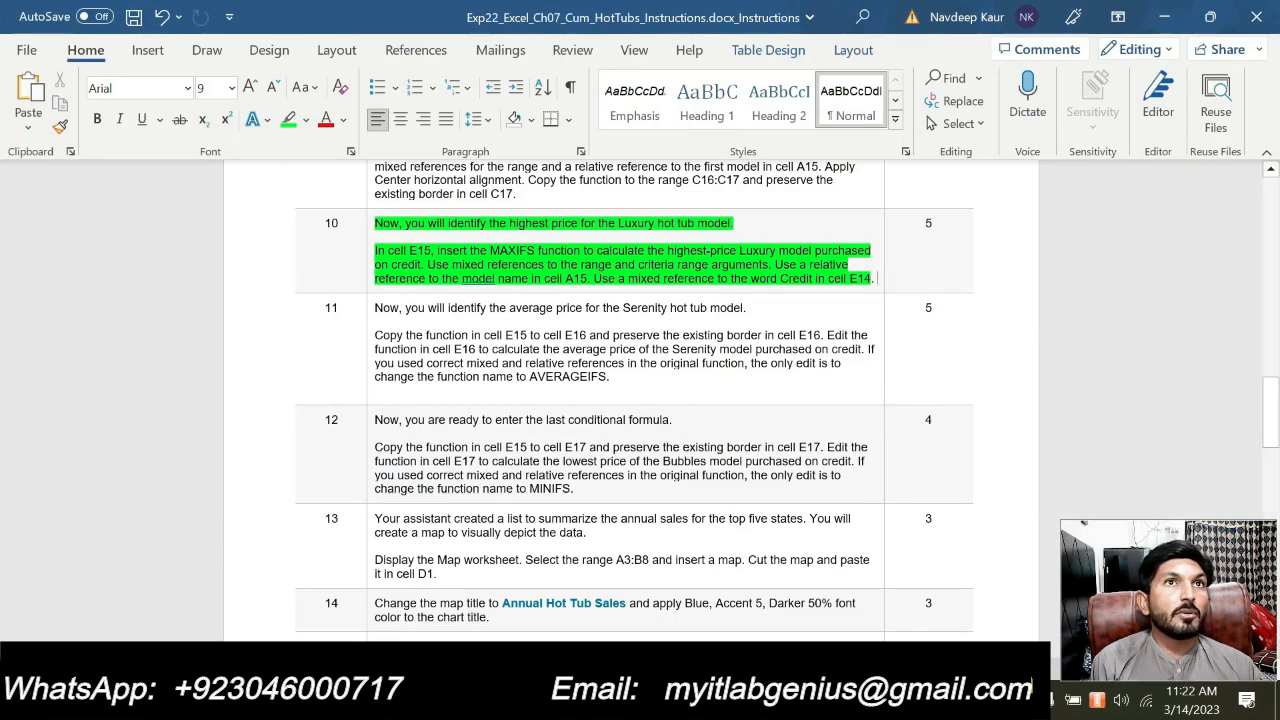
pyautogui.hotkey('ctrl', 'shift', 'Up')
pyautogui.hotkey('ctrl', 'shift', 'Up')
pyautogui.hotkey('ctrl', 'shift', 'Up')
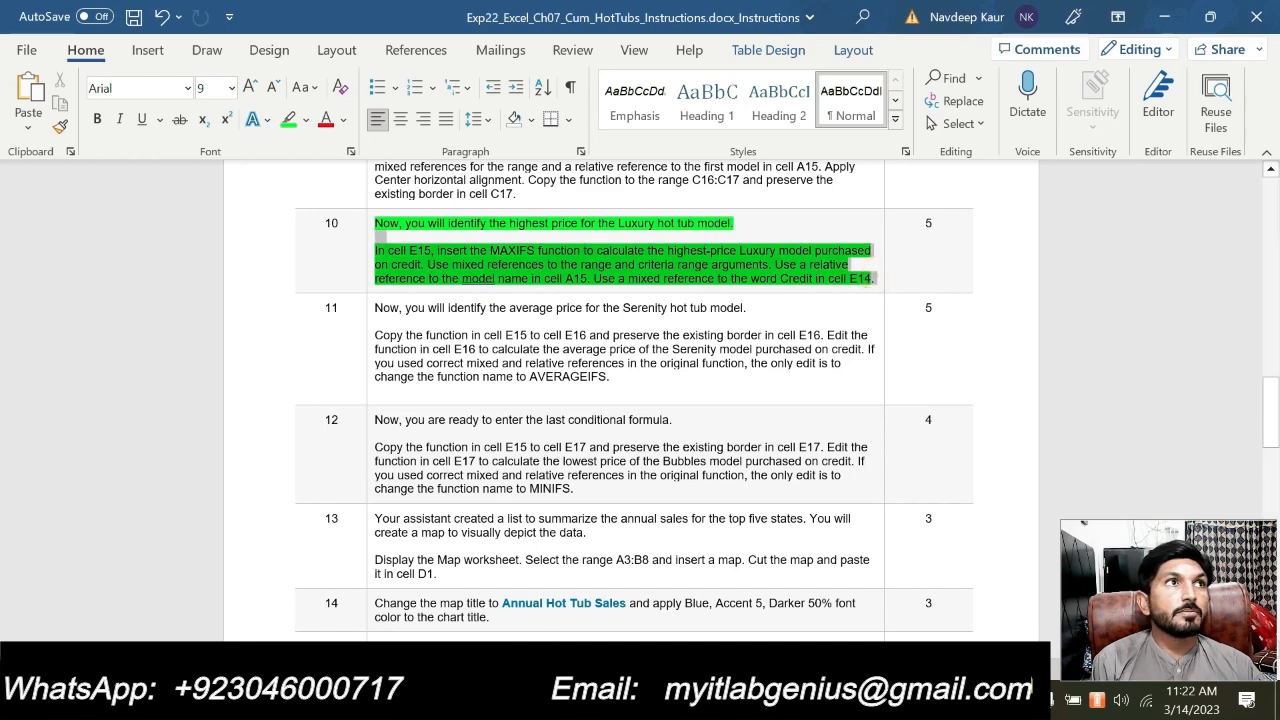
pyautogui.click(289, 120)
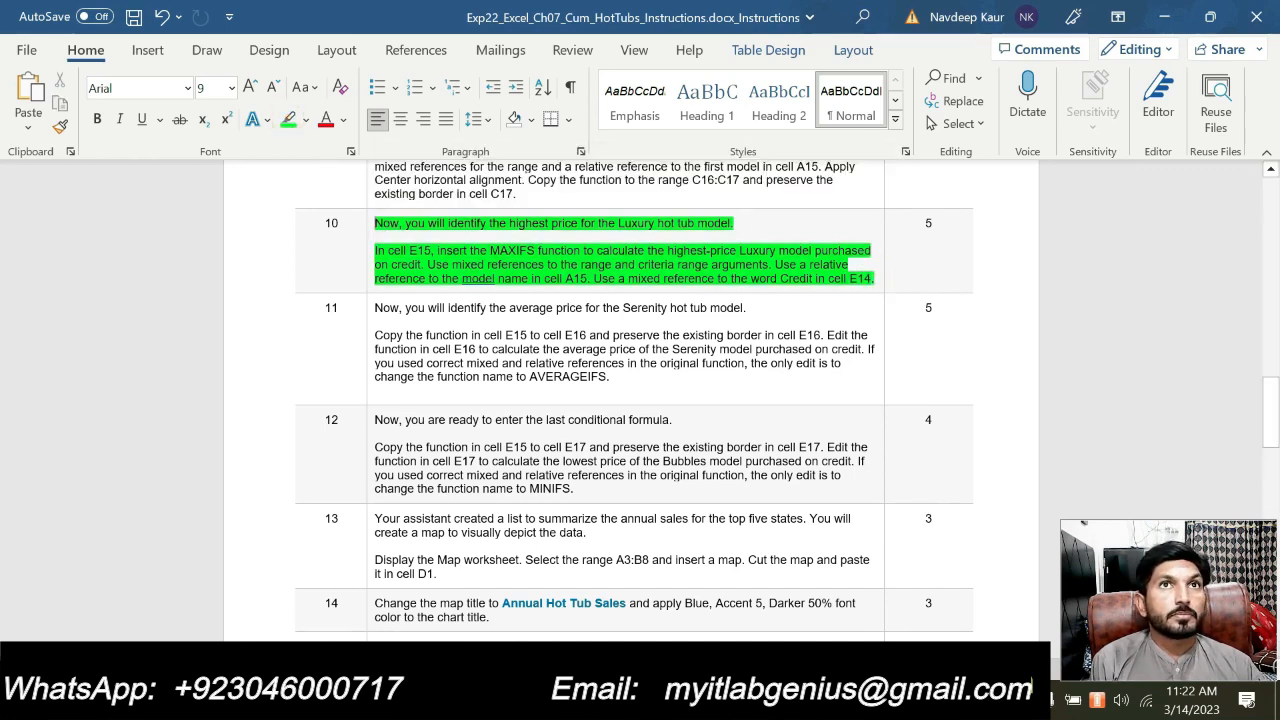
pyautogui.moveTo(876, 279); pyautogui.dragTo(377, 224)
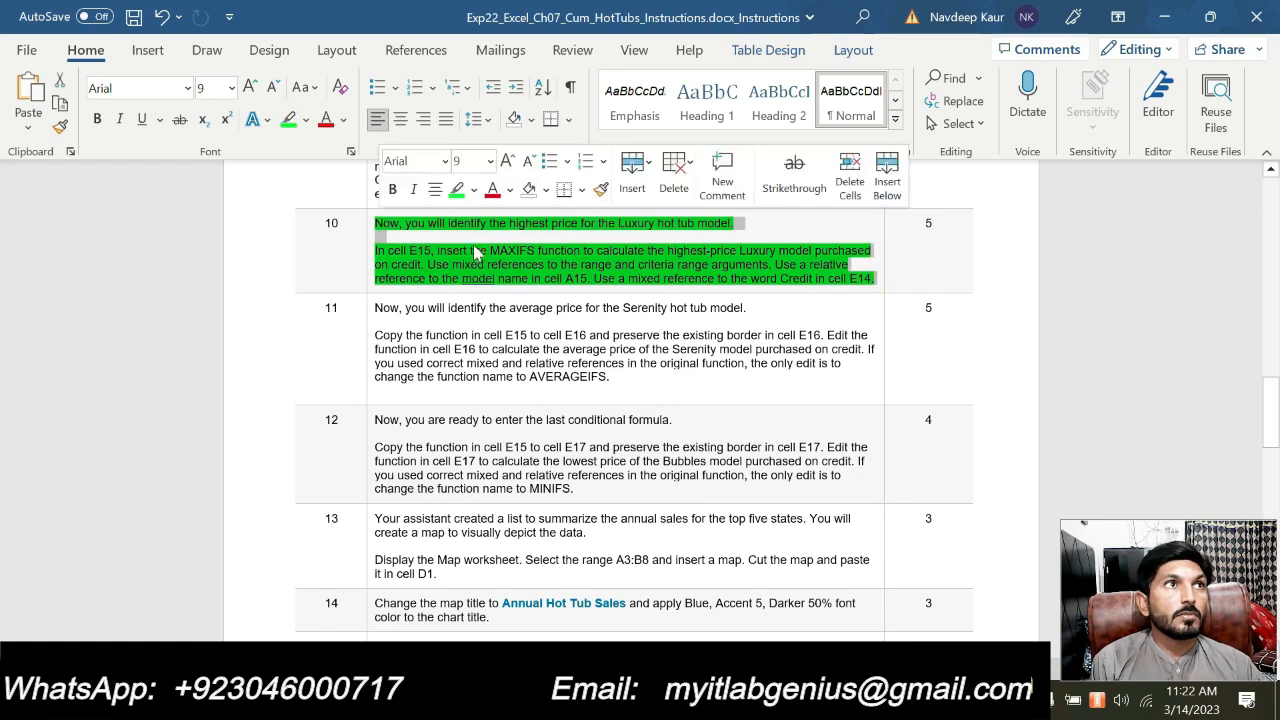
pyautogui.click(457, 189)
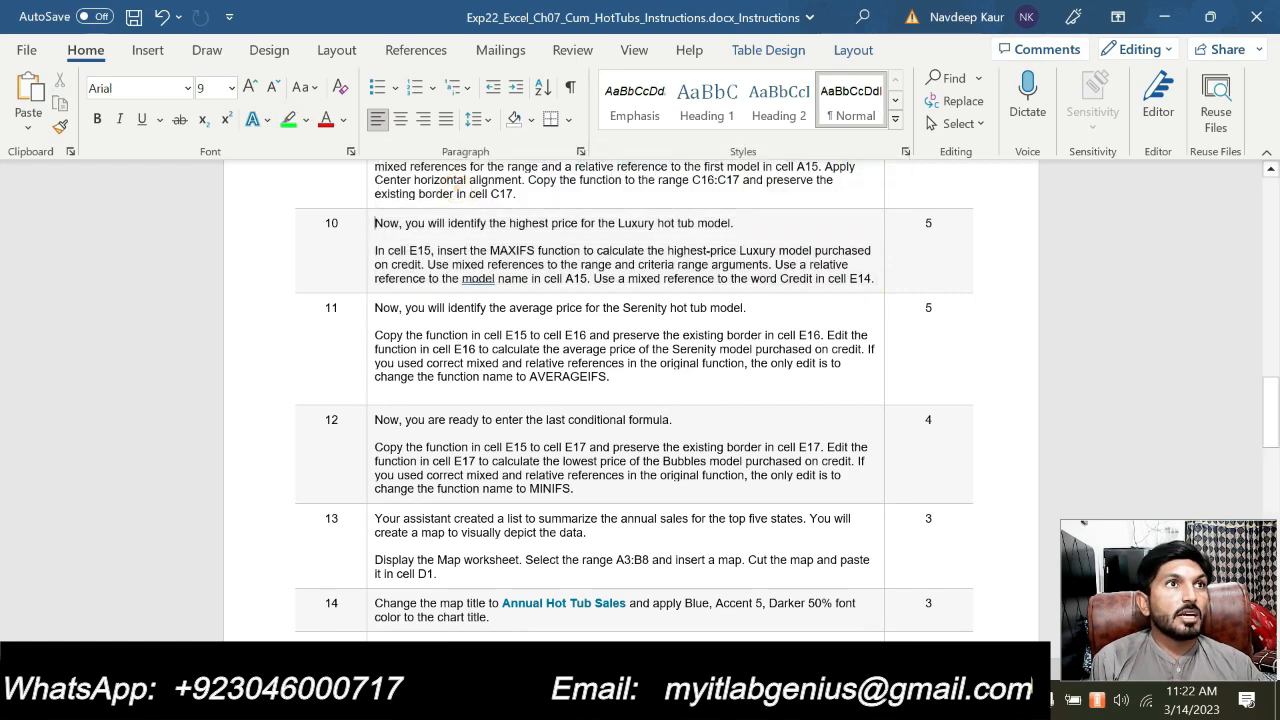
pyautogui.moveTo(645, 372); pyautogui.dragTo(375, 336)
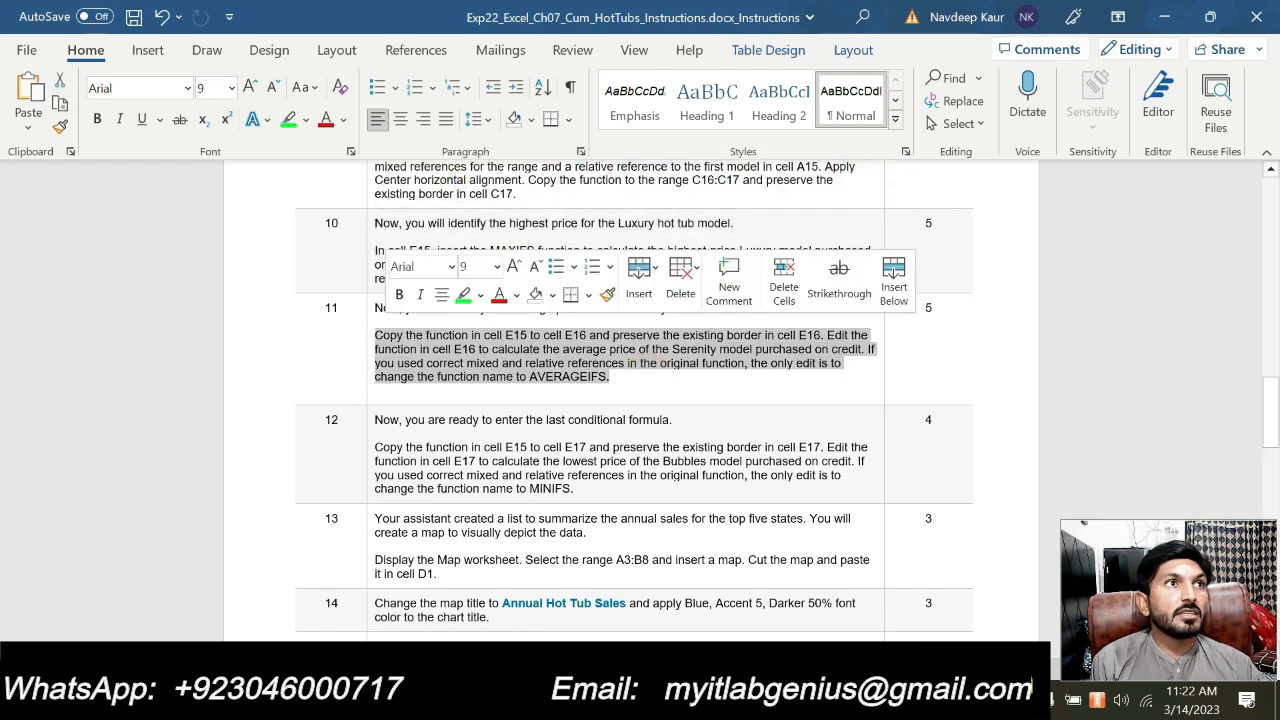
pyautogui.click(463, 296)
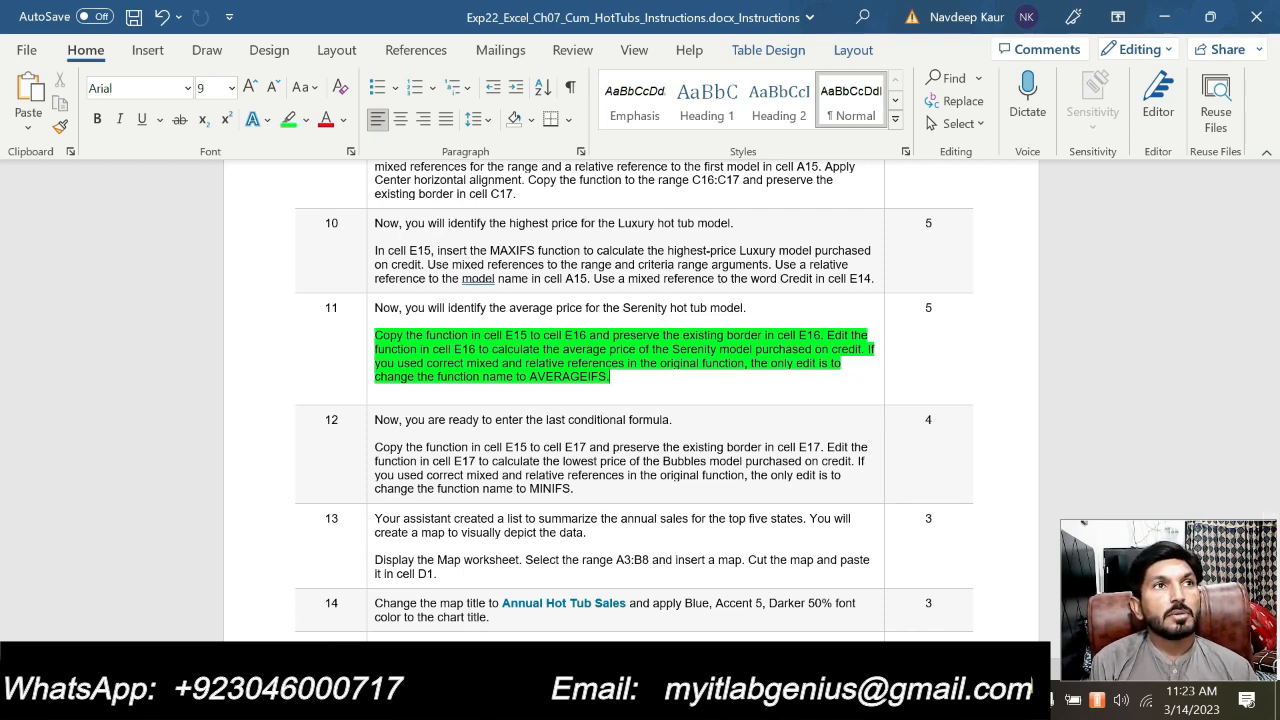
# - Switch to the Excel workbook and fill the MAXIFS function from E15 down to E16
pyautogui.hotkey('alt', 'Tab')
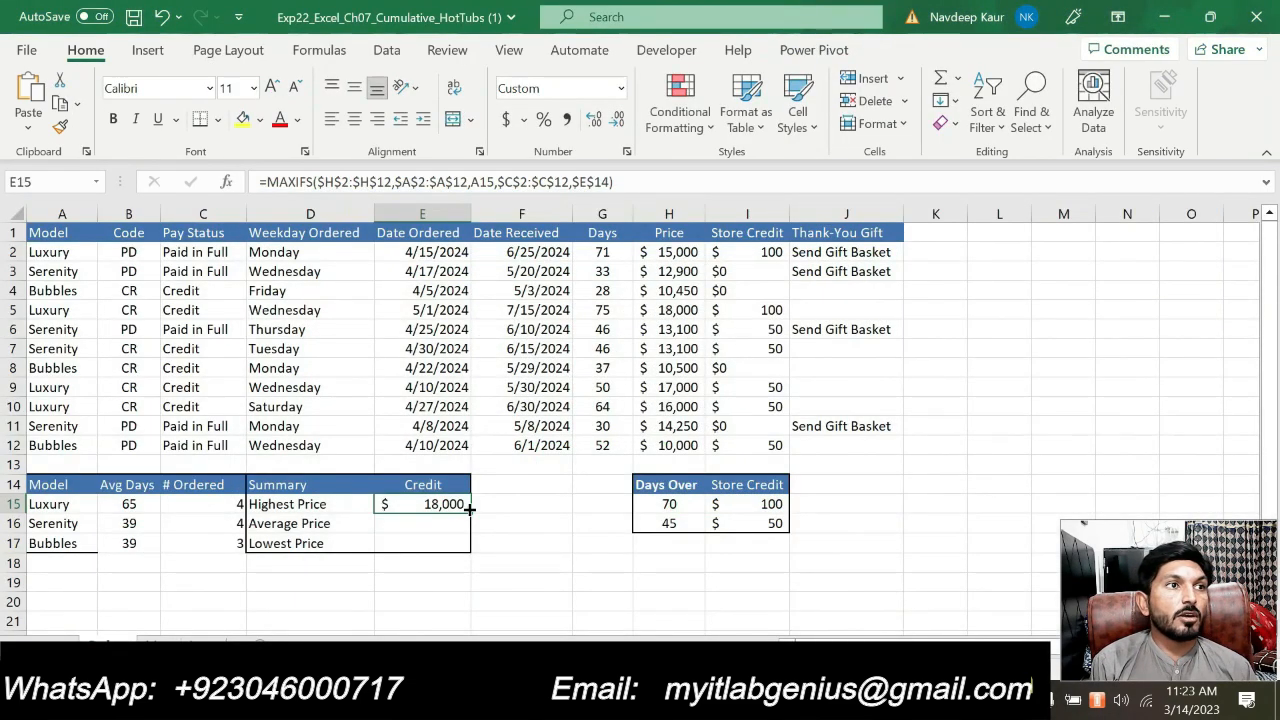
pyautogui.moveTo(468, 508); pyautogui.dragTo(471, 537)
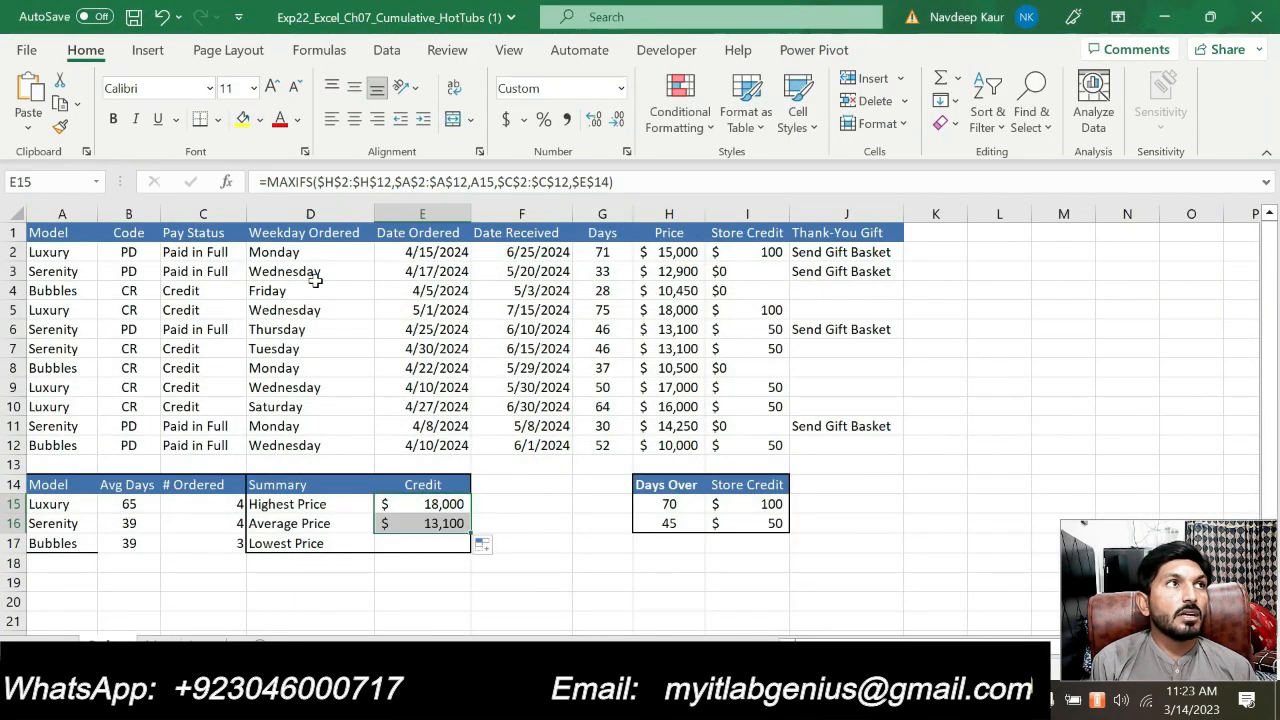
pyautogui.click(312, 182)
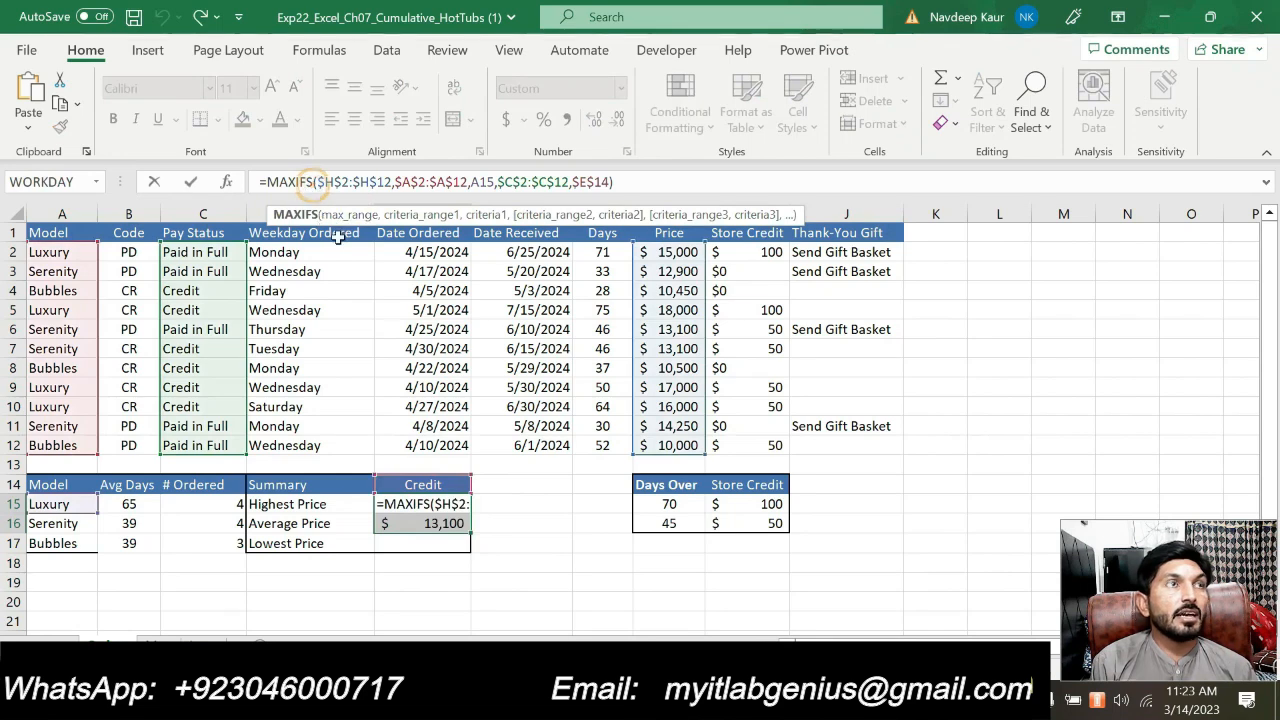
pyautogui.press('BackSpace')
pyautogui.press('BackSpace')
pyautogui.press('BackSpace')
pyautogui.press('BackSpace')
pyautogui.press('BackSpace')
pyautogui.press('BackSpace')
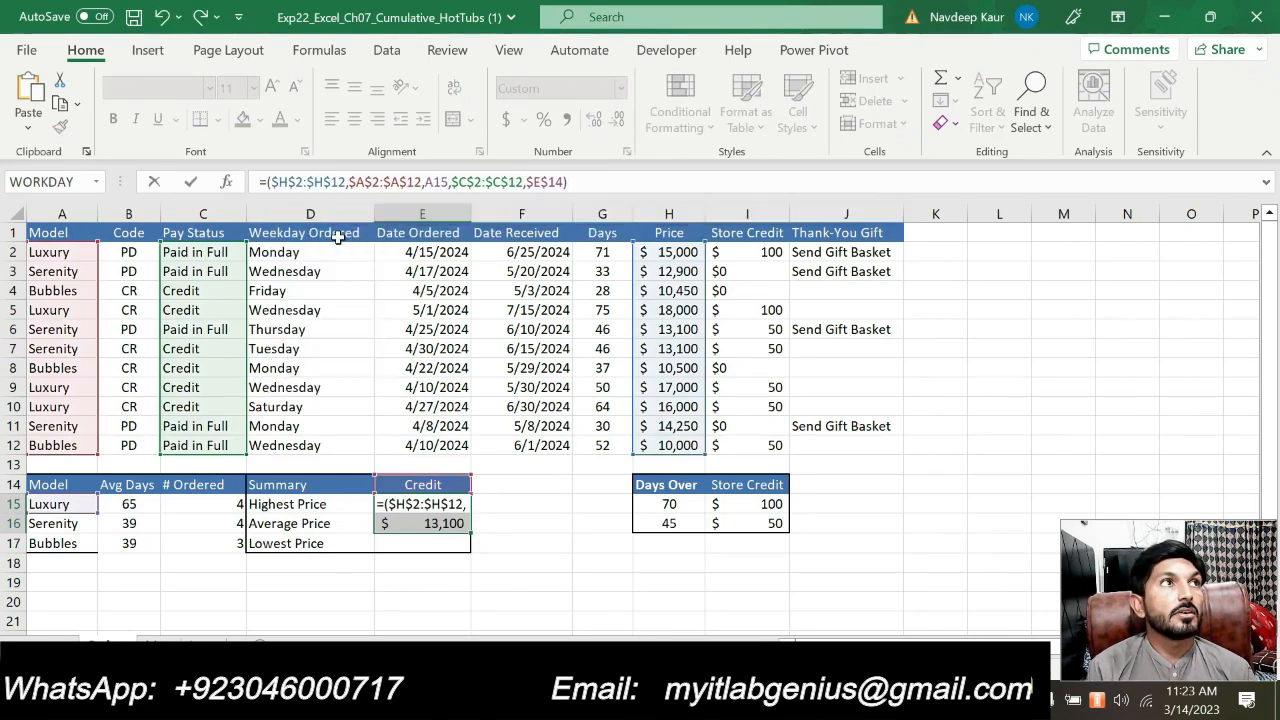
pyautogui.write('Aver')
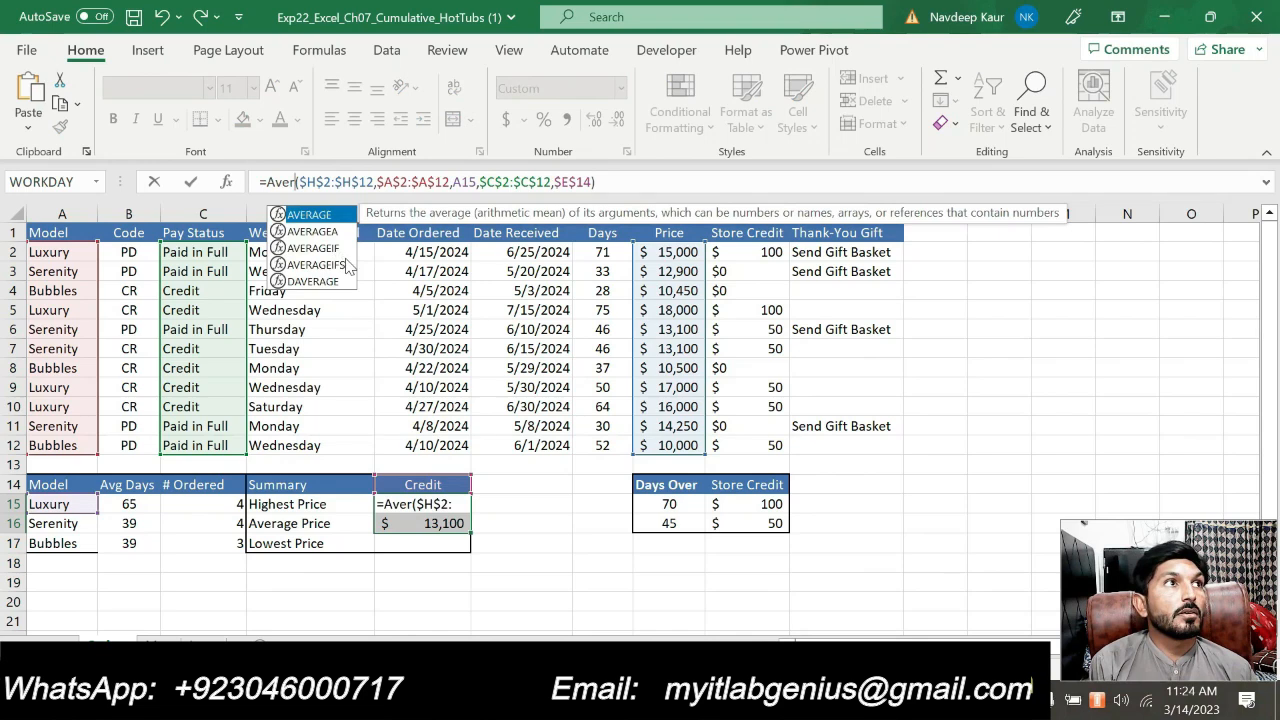
pyautogui.doubleClick(340, 262)
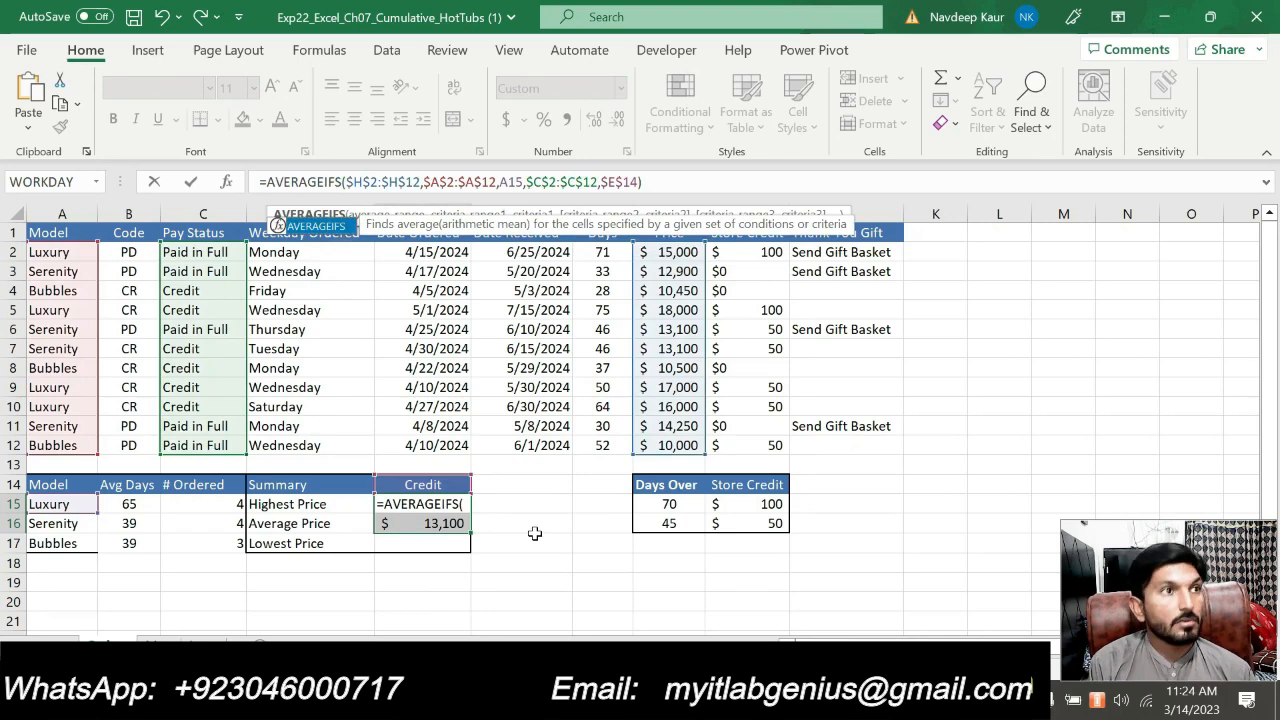
pyautogui.hotkey('ctrl', 'z')
pyautogui.hotkey('ctrl', 'y')
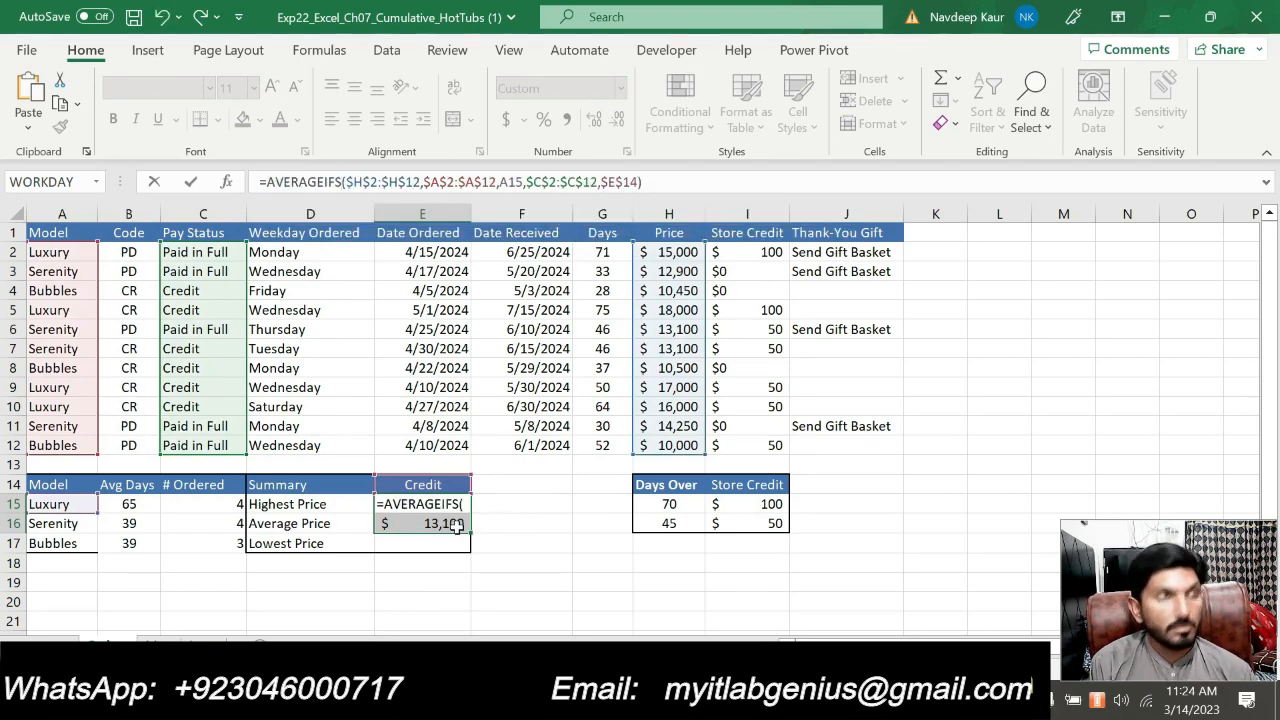
pyautogui.press('Escape')
# - Replace the function name in E16 with AVERAGEIFS to average the credit prices of the Serenity model, keeping all arguments
pyautogui.click(449, 529)
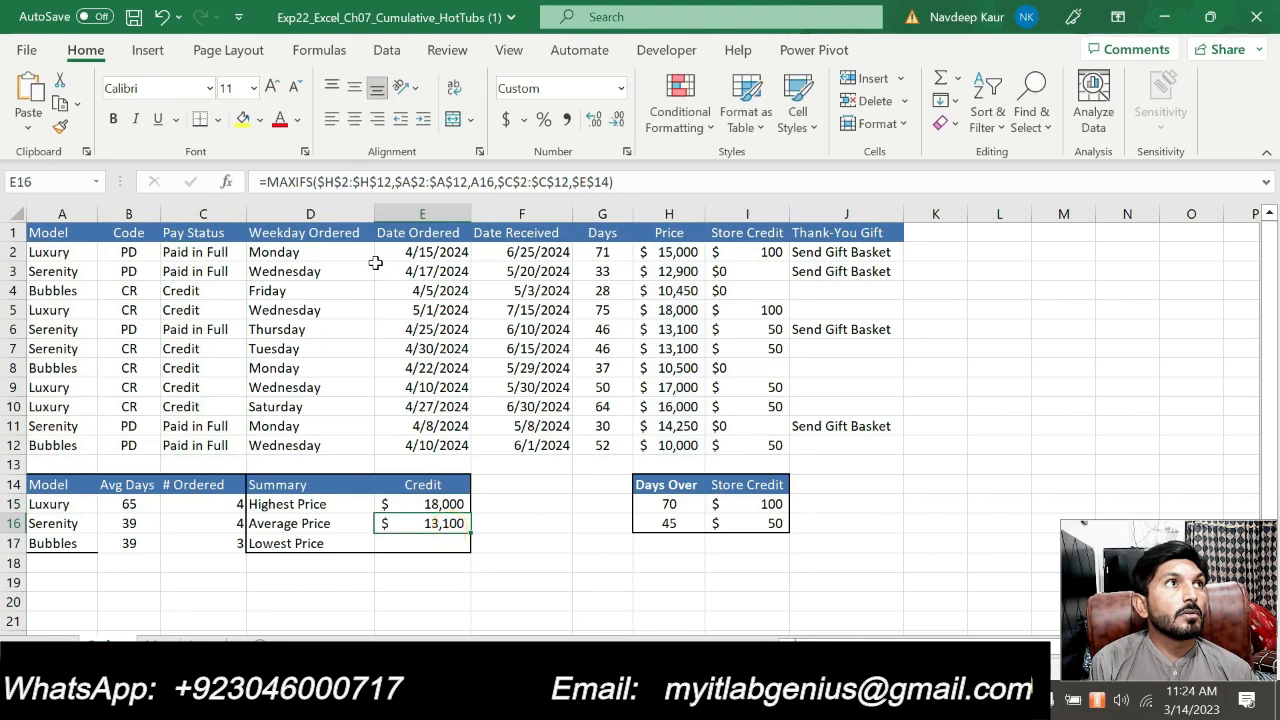
pyautogui.moveTo(313, 182); pyautogui.dragTo(268, 182)
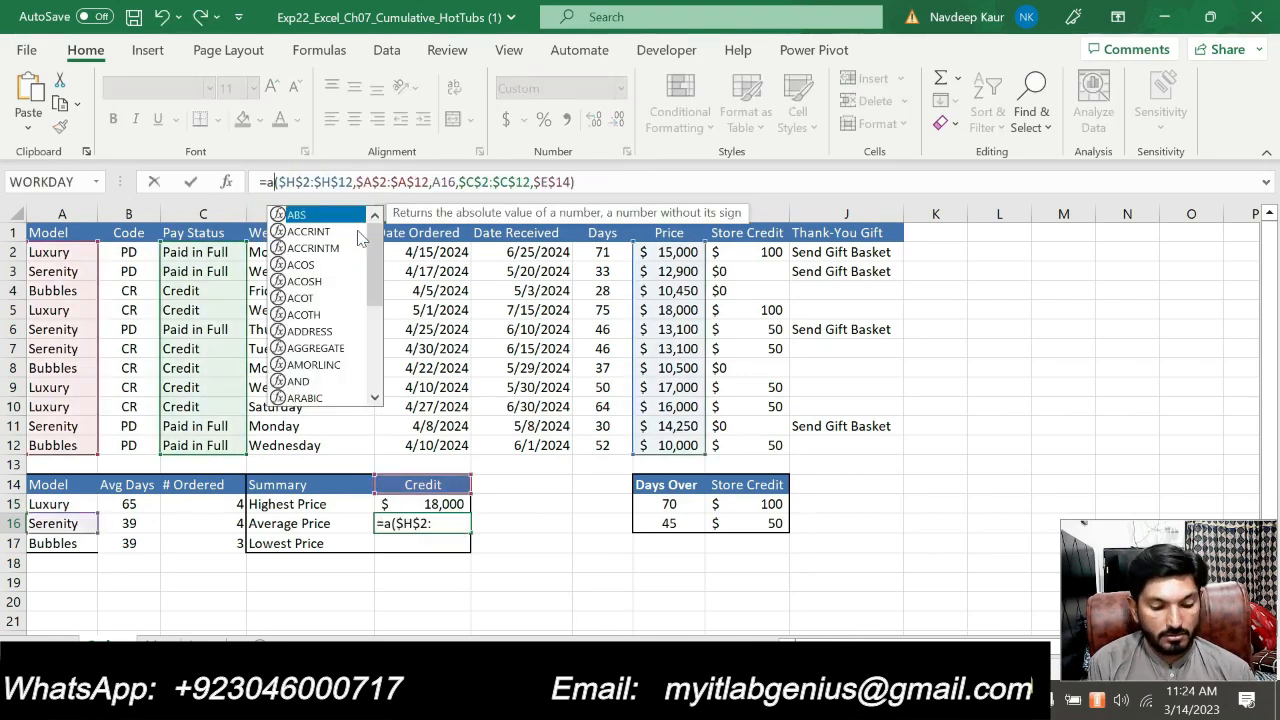
pyautogui.write('aver')
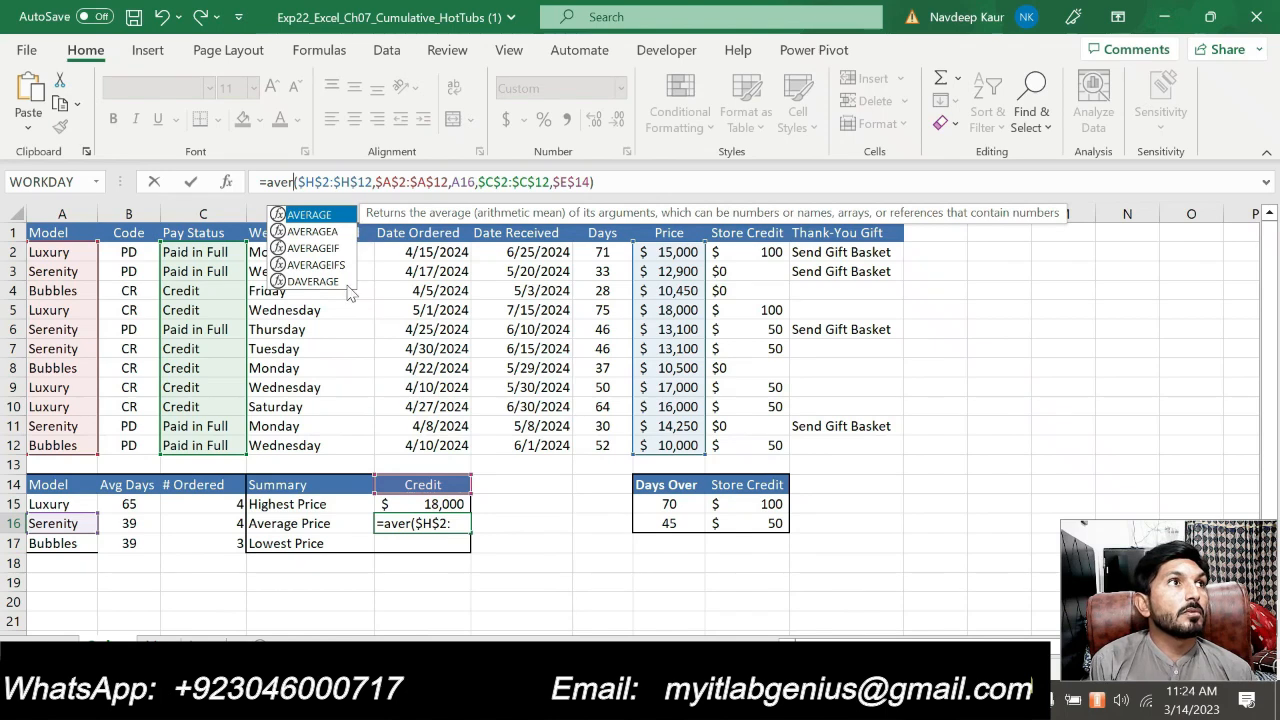
pyautogui.click(337, 266)
pyautogui.doubleClick(337, 266)
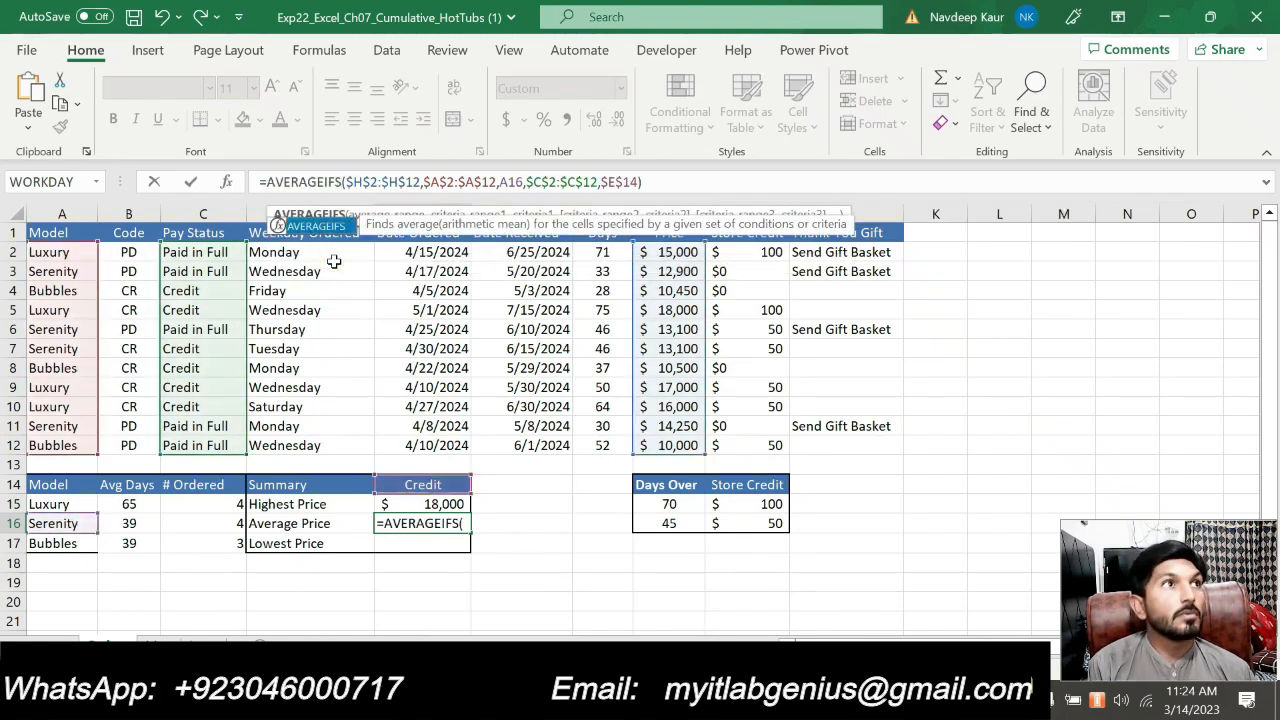
pyautogui.press('Return')
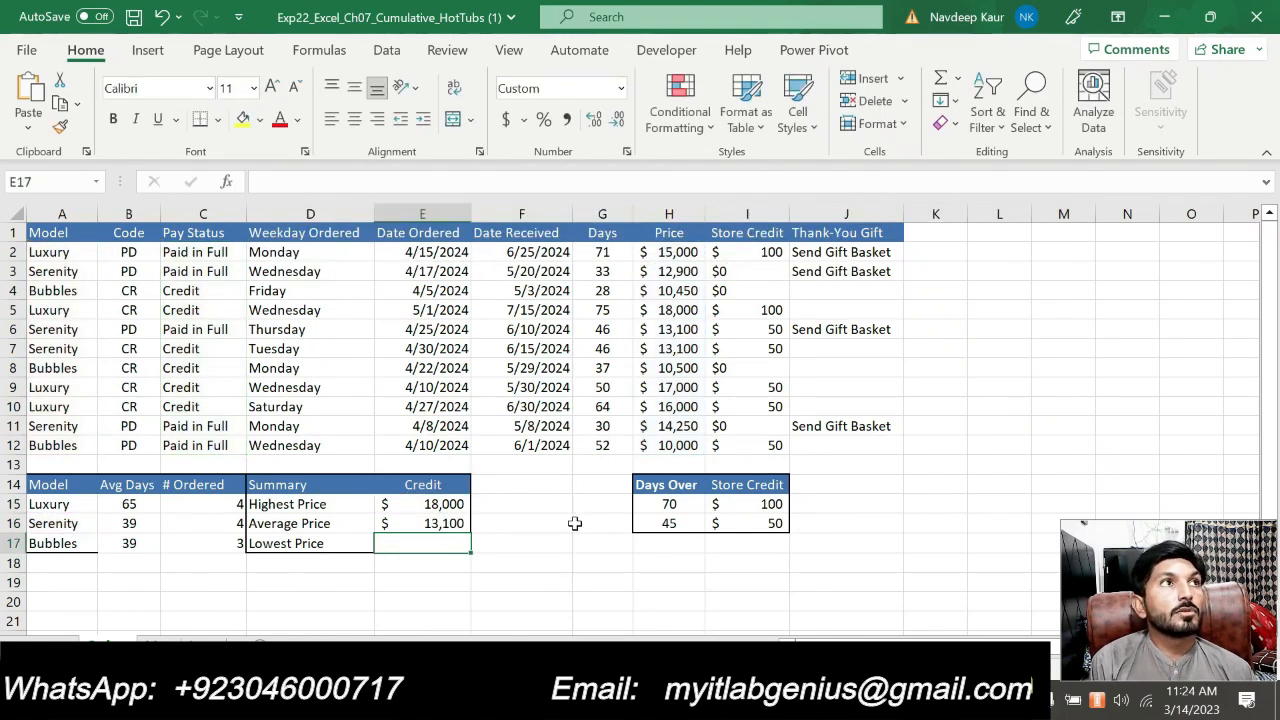
pyautogui.click(430, 523)
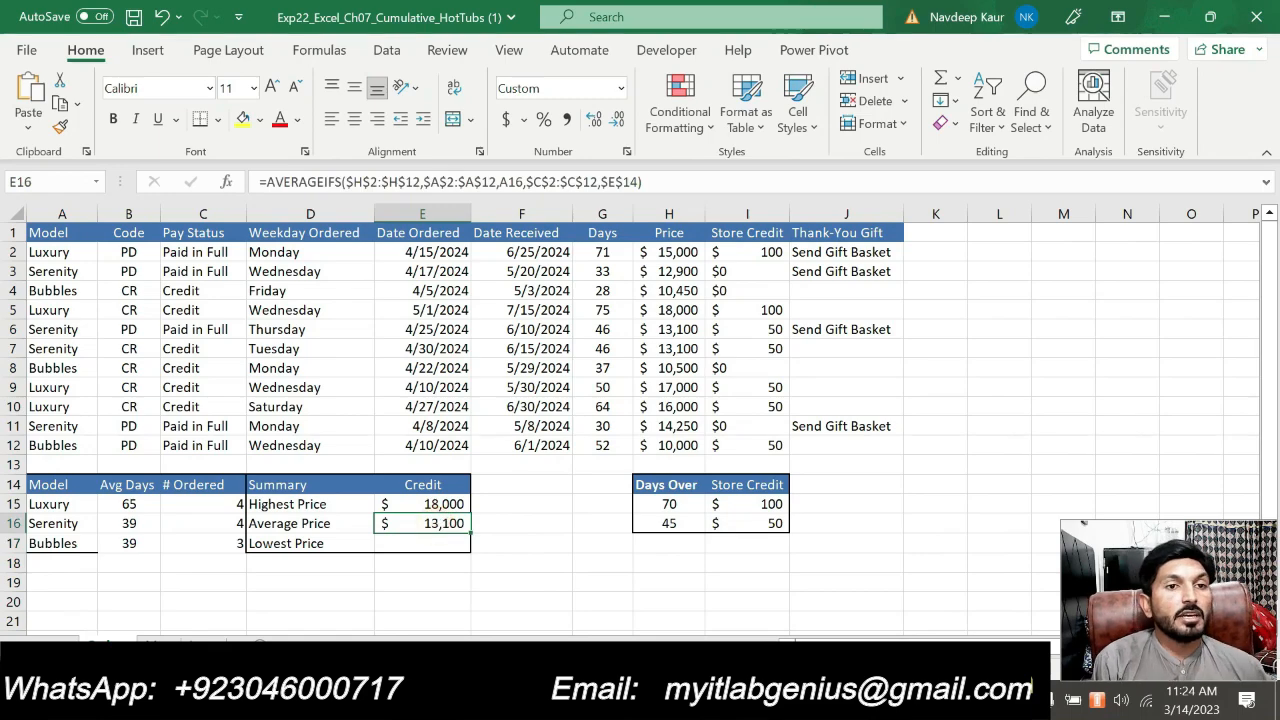
# - Switch to the Word instructions, remove the highlight from task 11, and highlight the text of task 12 in green
pyautogui.hotkey('alt', 'Tab')
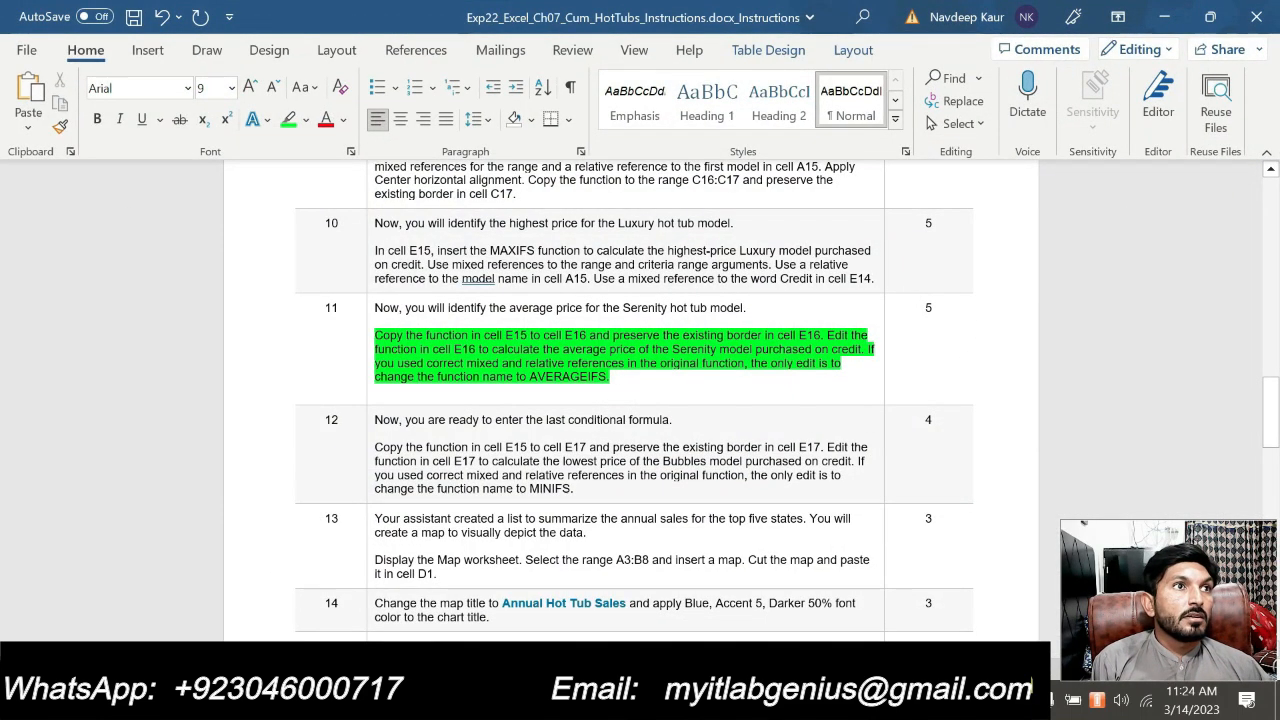
pyautogui.moveTo(626, 363); pyautogui.dragTo(428, 364)
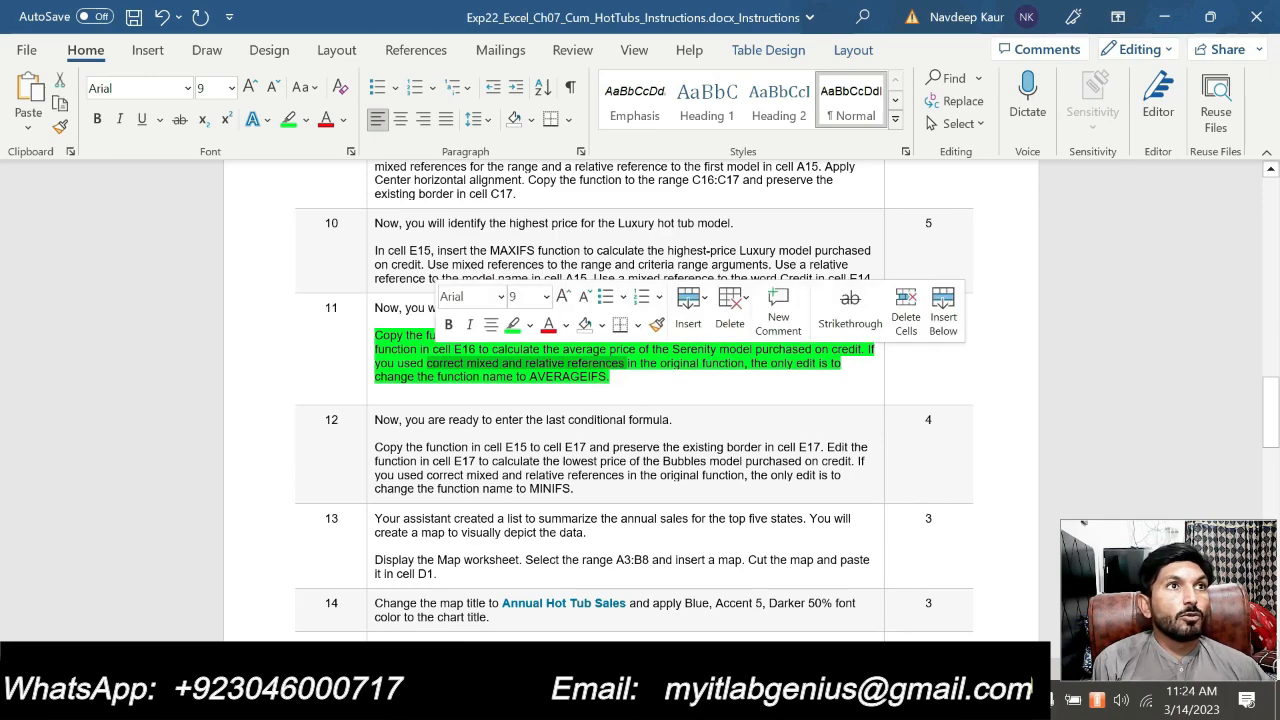
pyautogui.moveTo(628, 378); pyautogui.dragTo(374, 336)
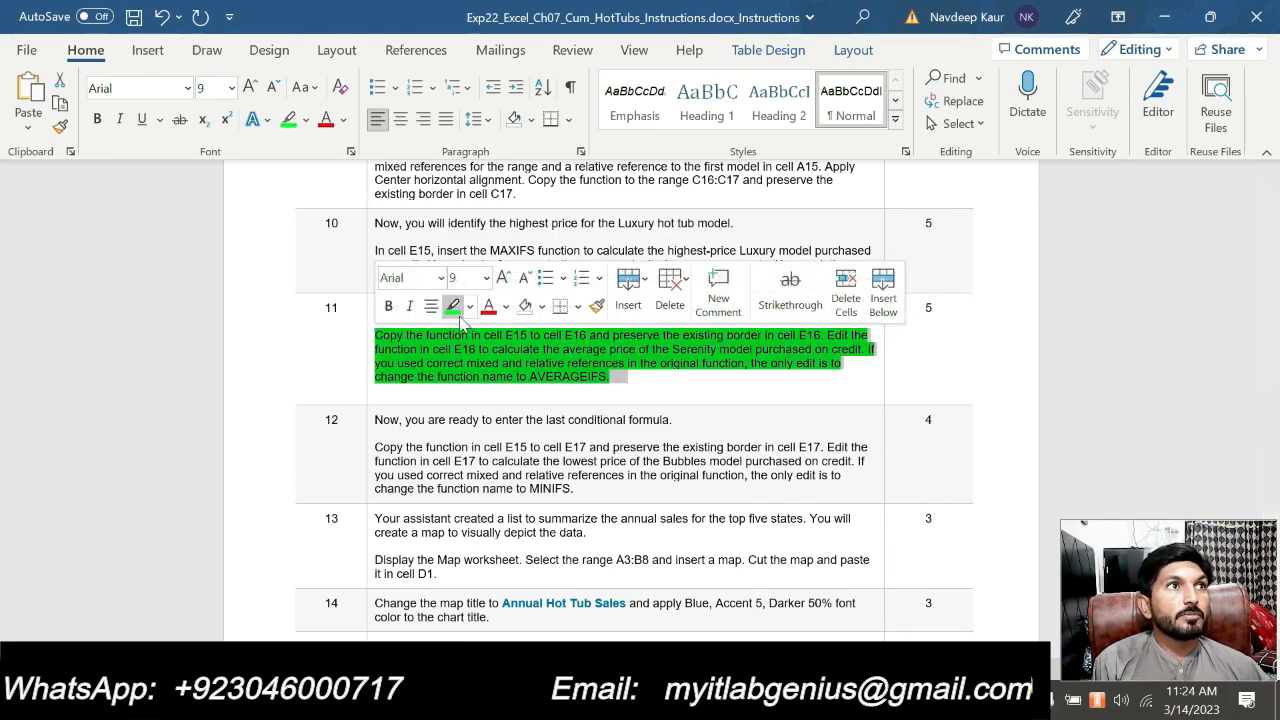
pyautogui.click(453, 307)
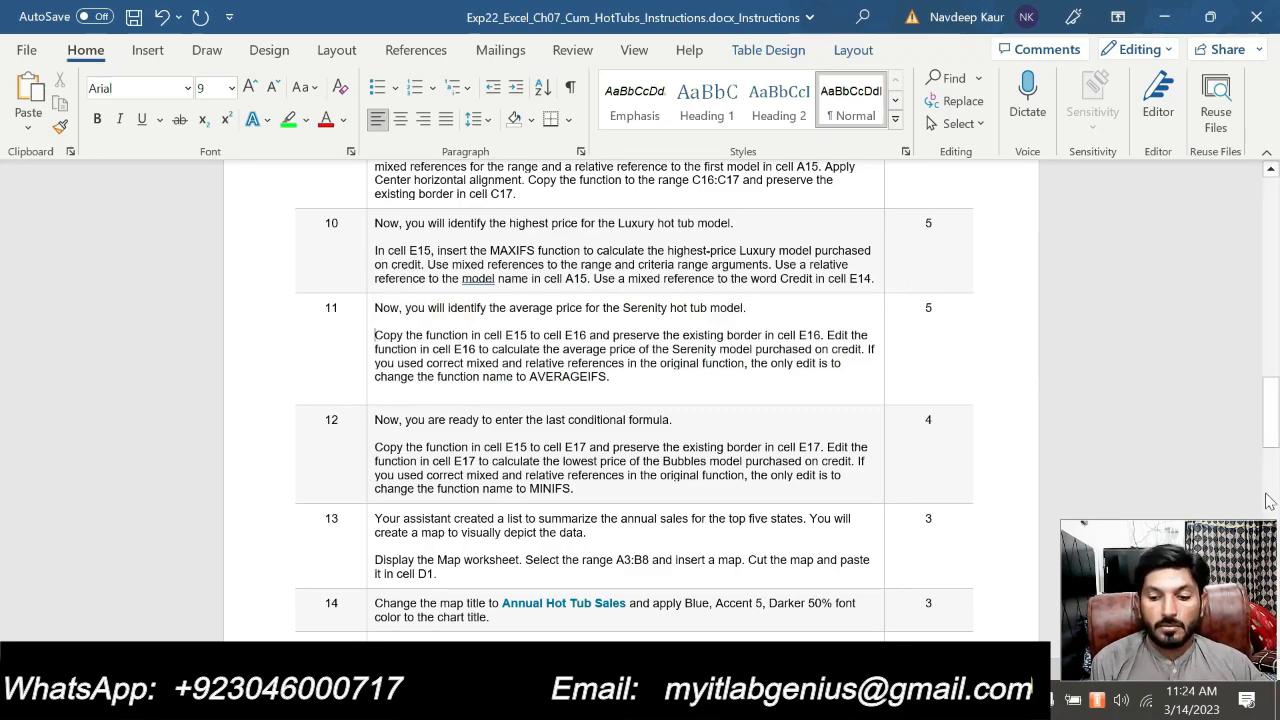
pyautogui.moveTo(1278, 411)
pyautogui.mouseDown()
pyautogui.moveTo(1278, 624)
pyautogui.moveTo(1278, 432)
pyautogui.mouseUp()
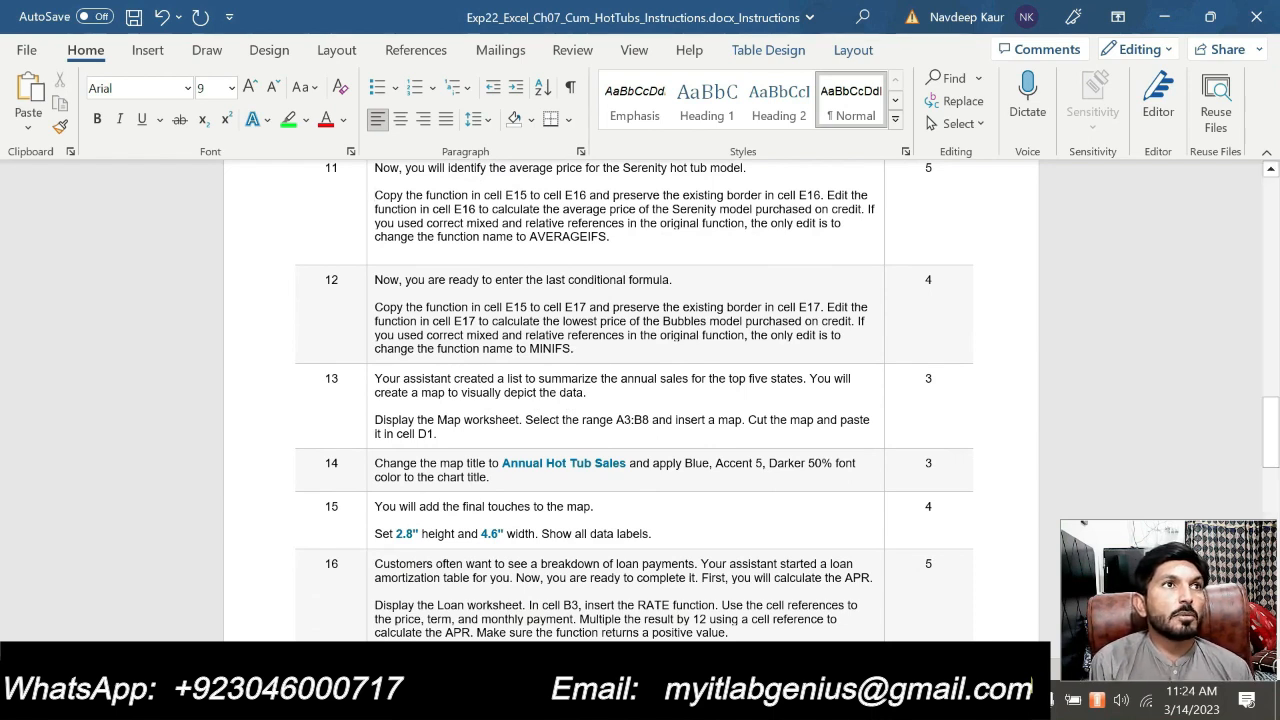
pyautogui.moveTo(585, 348); pyautogui.dragTo(395, 320)
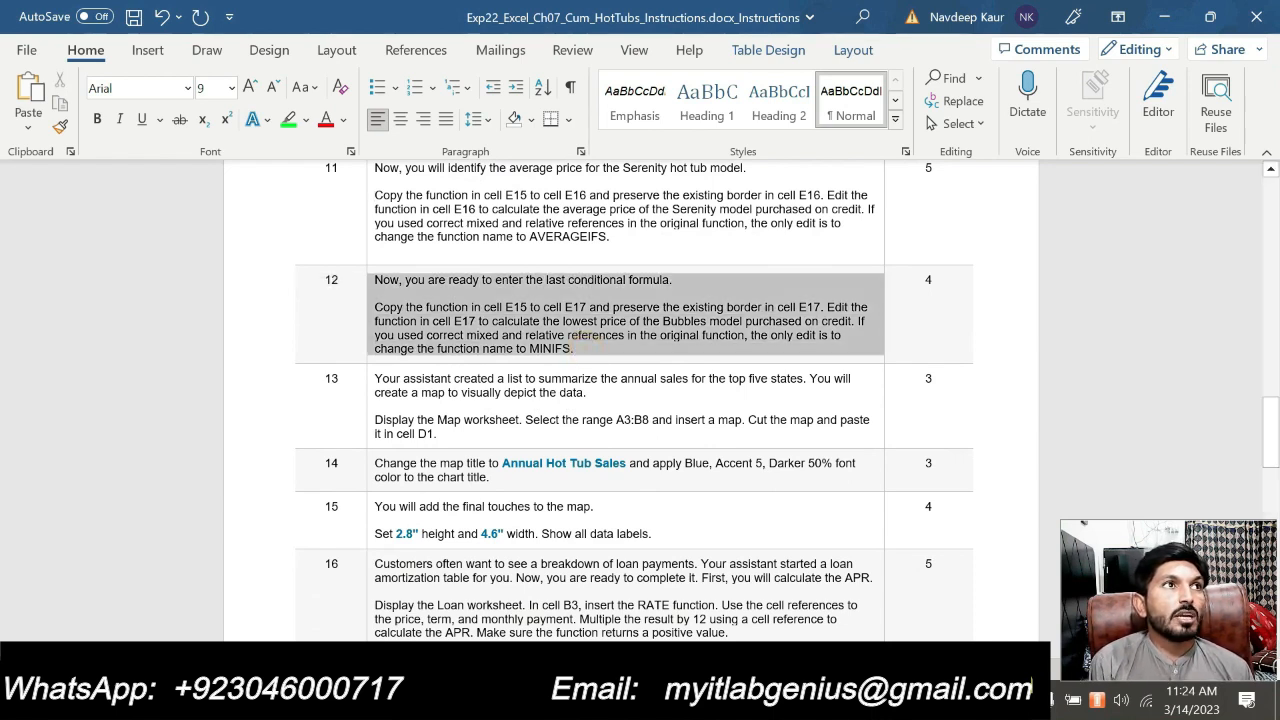
pyautogui.click(288, 119)
pyautogui.press('Right')
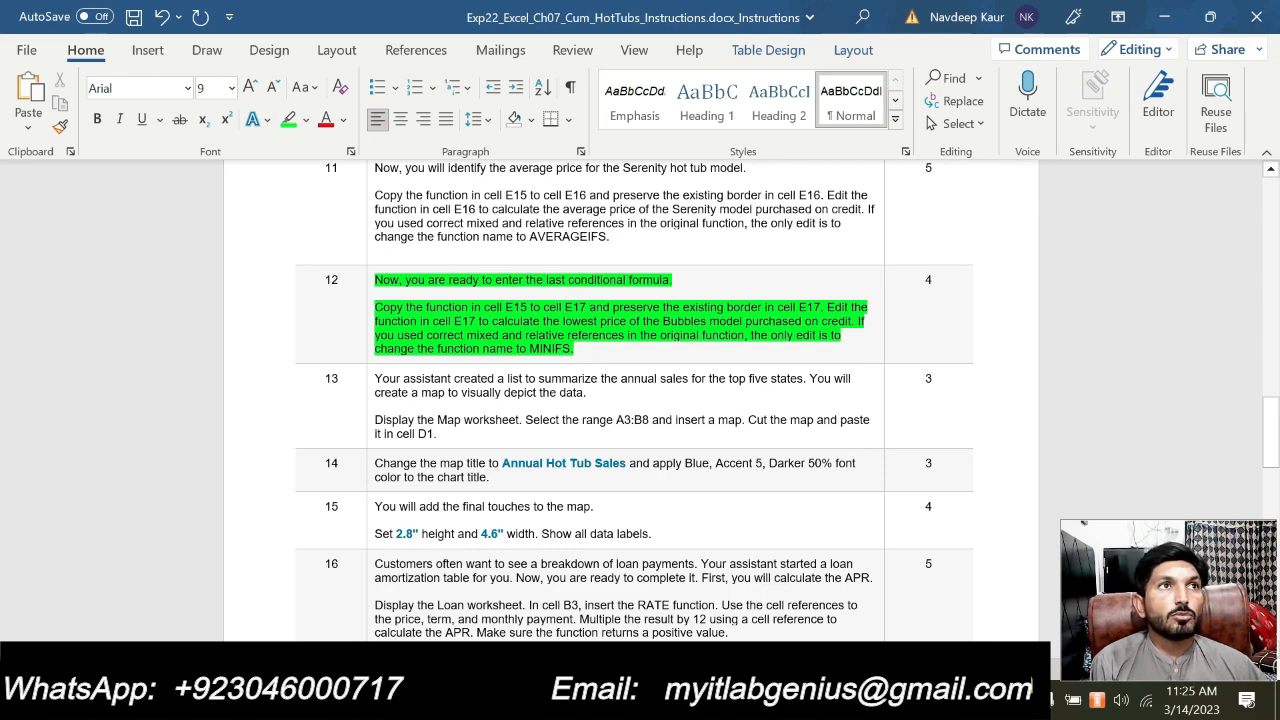
# - Switch to the Excel workbook, fill the E16 function down to E17, and change the function name in E17 to MINIFS
pyautogui.hotkey('alt', 'Tab')
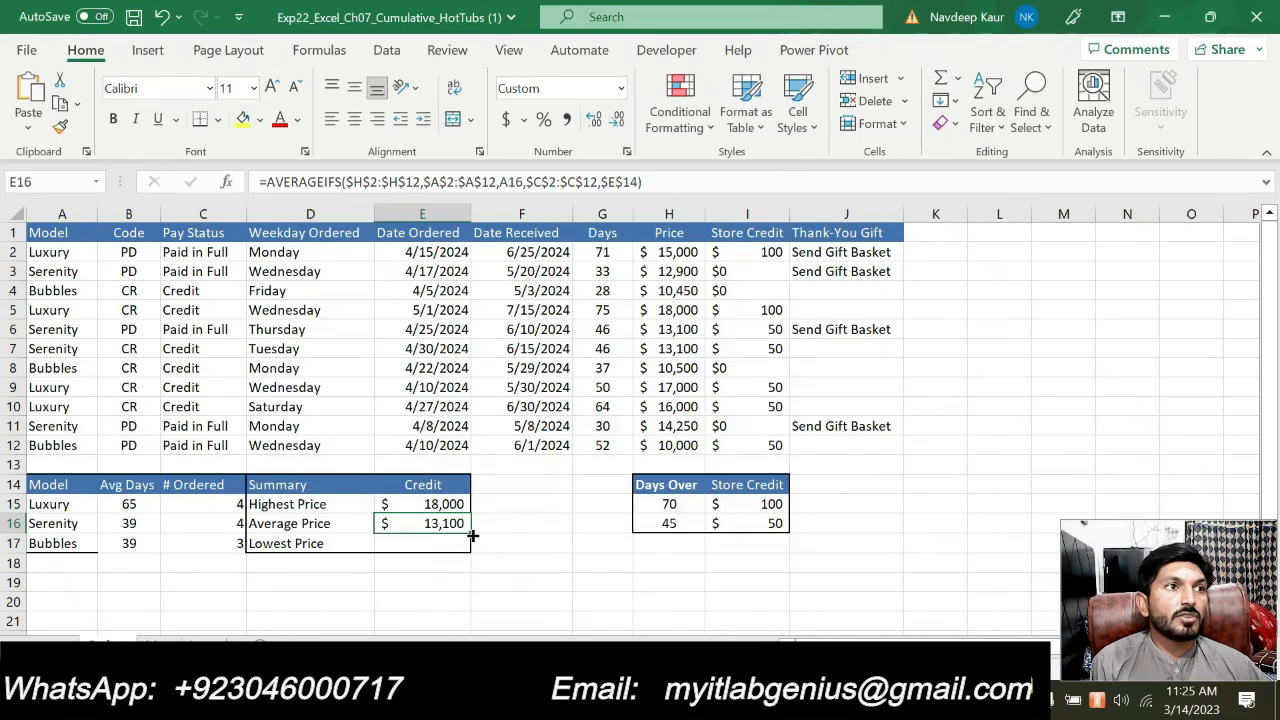
pyautogui.moveTo(472, 536); pyautogui.dragTo(472, 552)
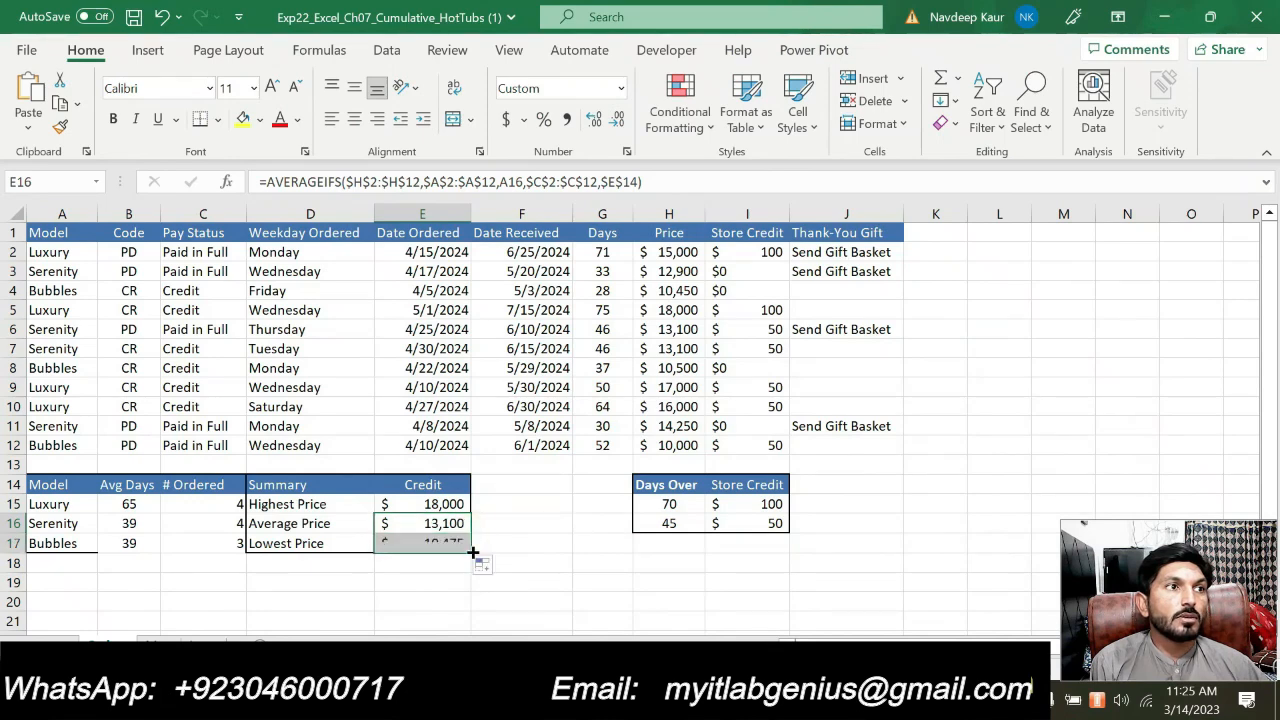
pyautogui.click(430, 542)
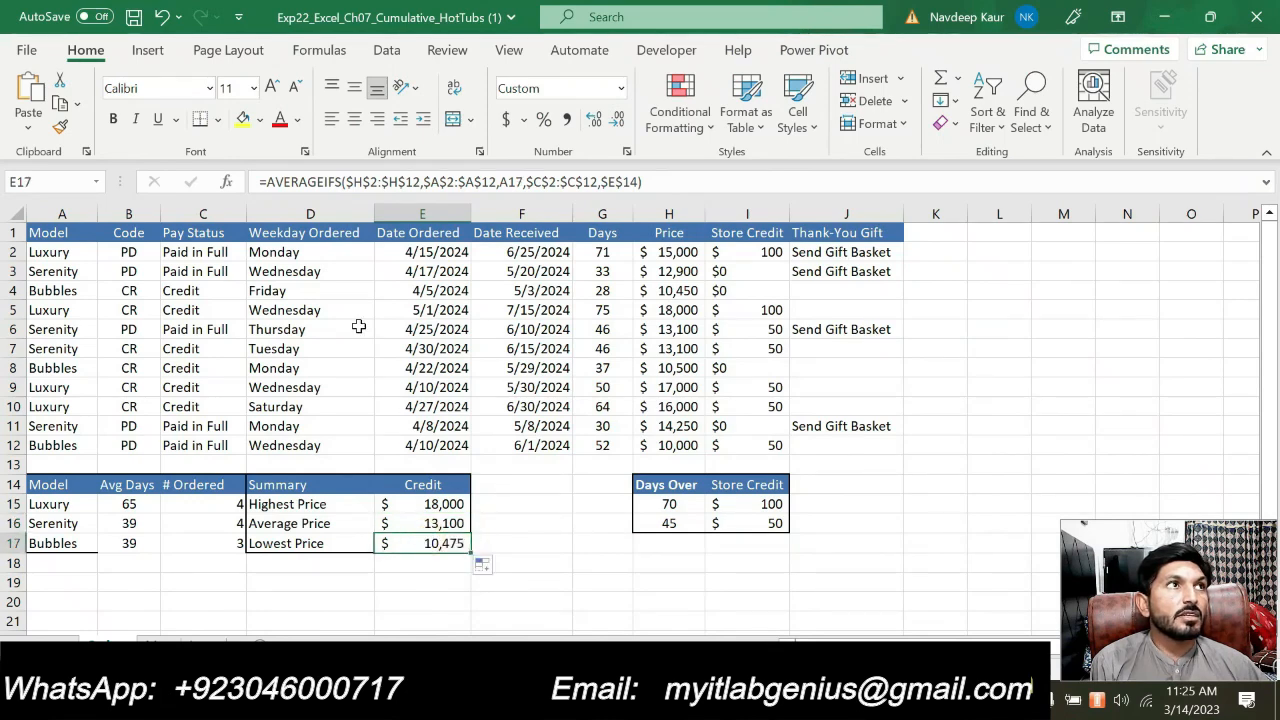
pyautogui.click(340, 182)
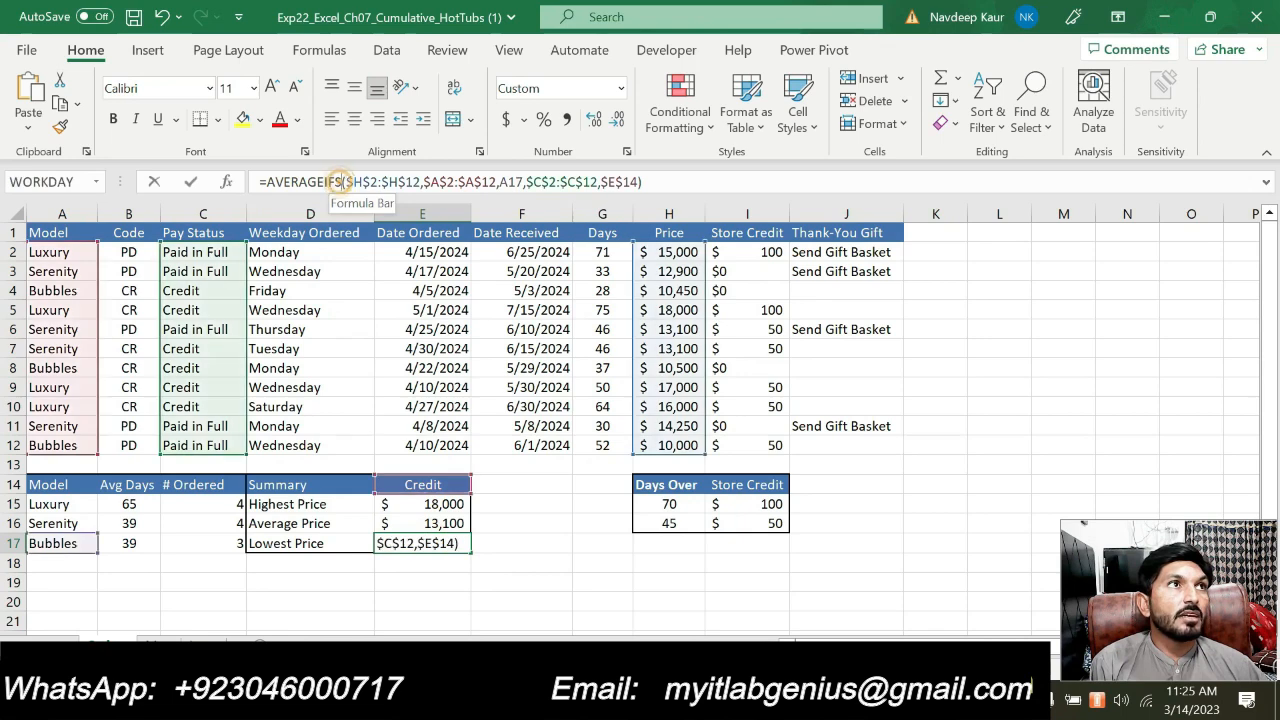
pyautogui.moveTo(341, 182); pyautogui.dragTo(266, 182)
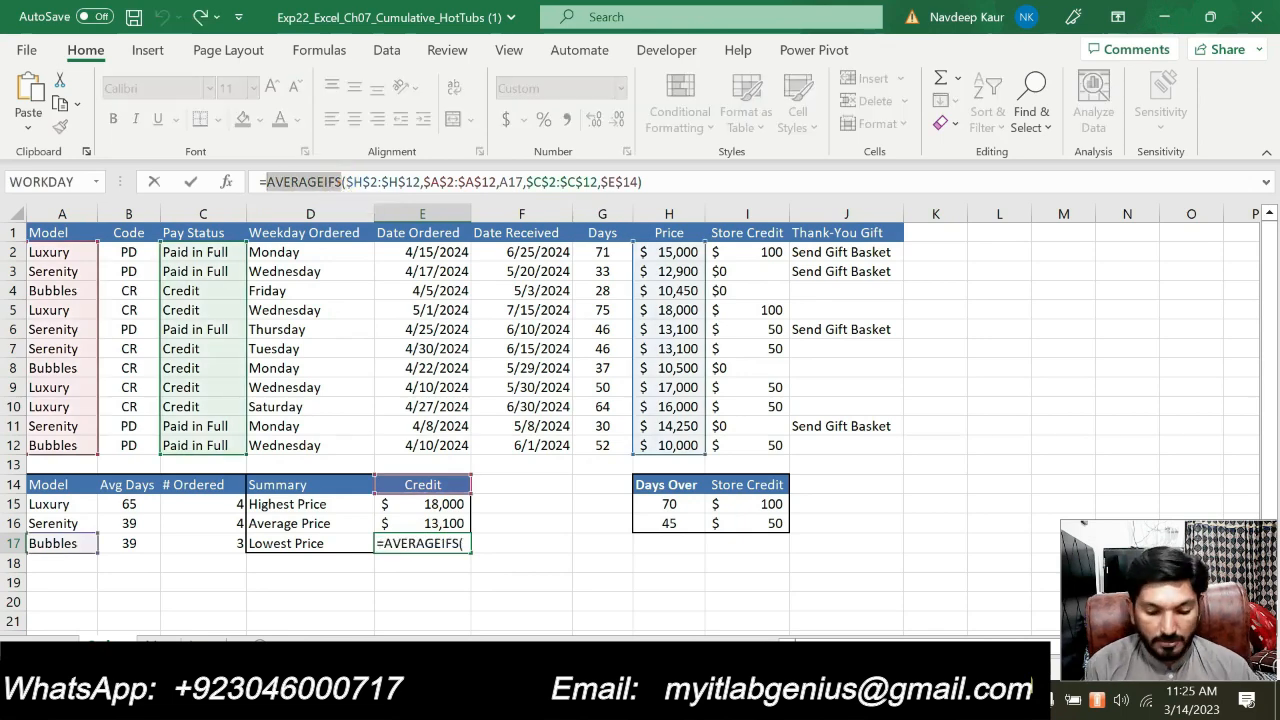
pyautogui.write('Min')
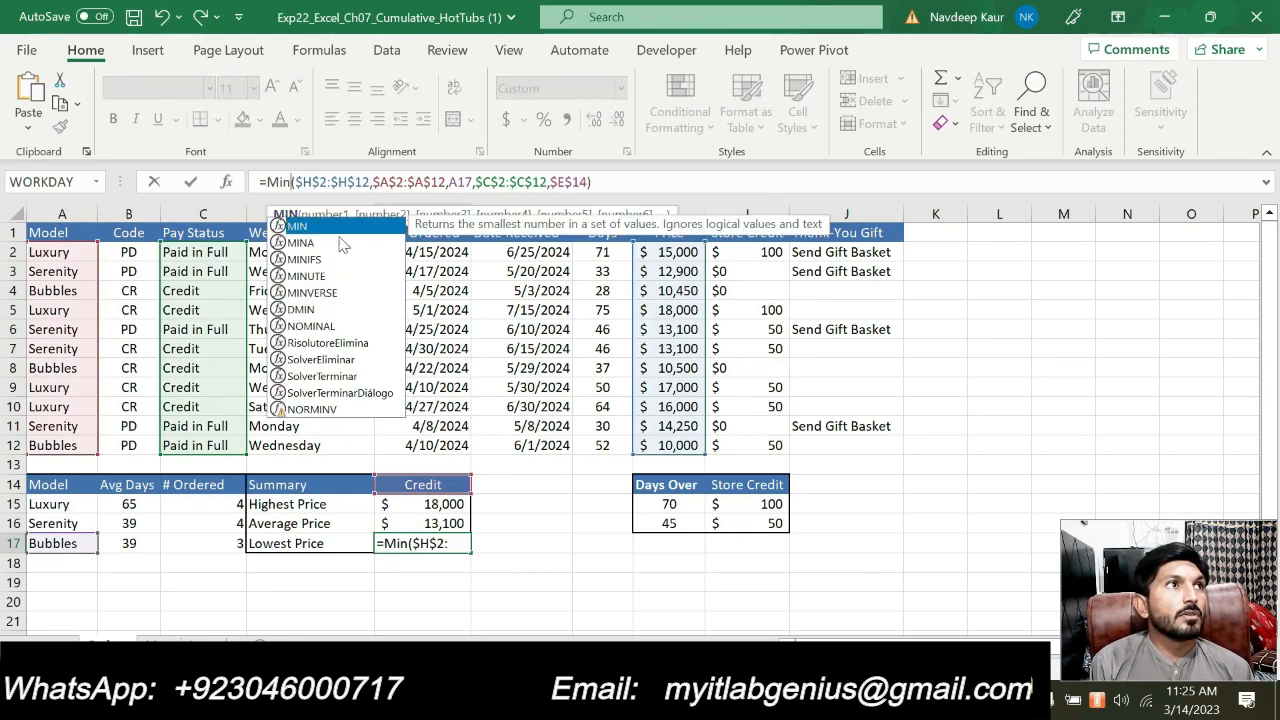
pyautogui.doubleClick(326, 259)
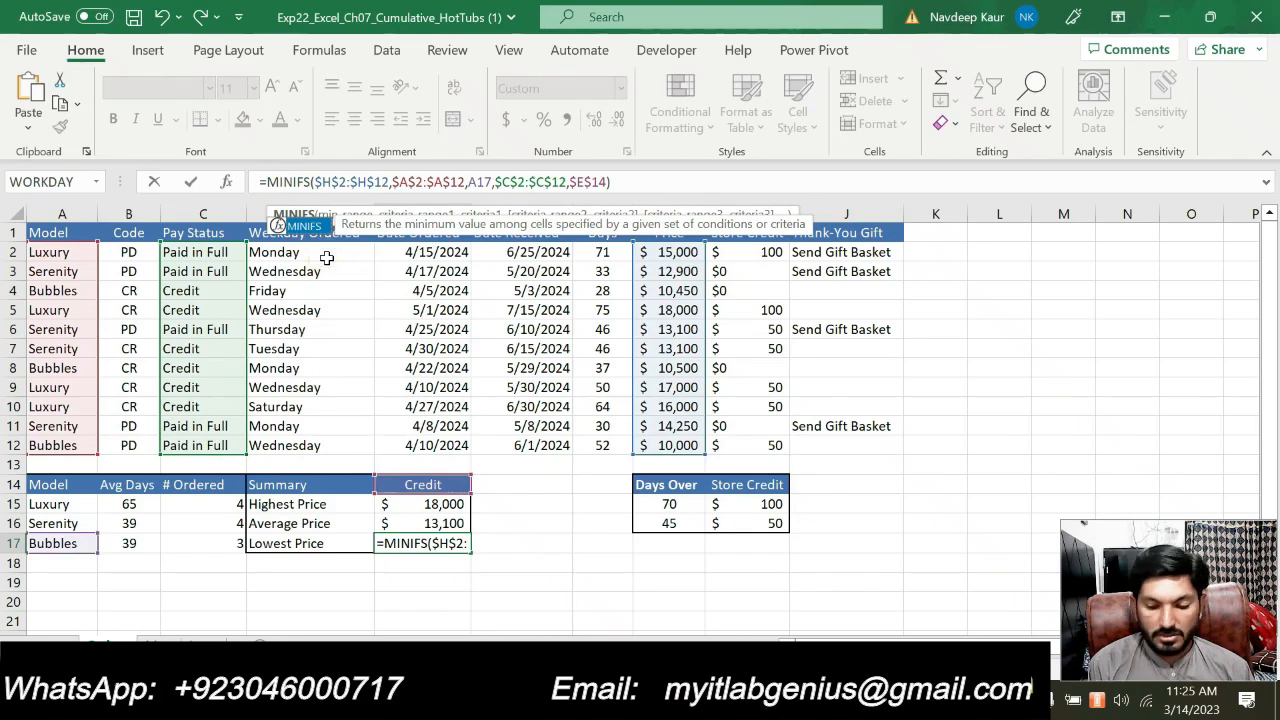
pyautogui.press('Return')
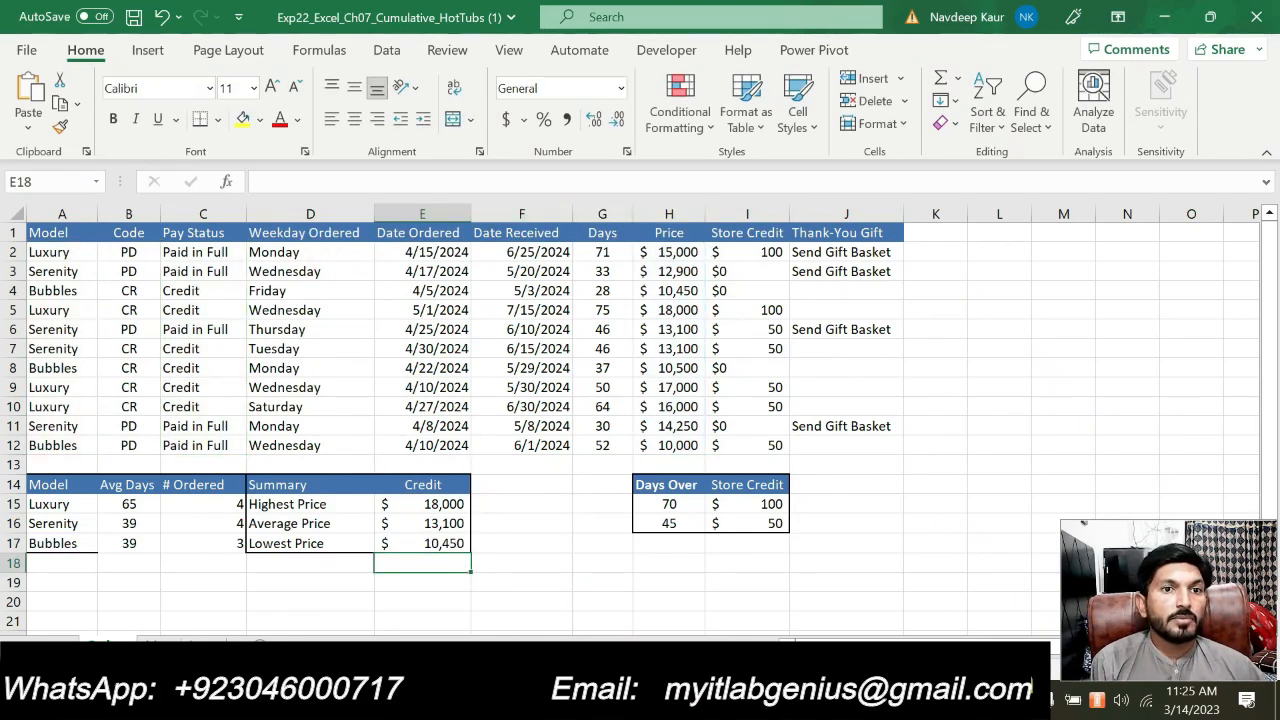
# - Switch to the Word instructions and remove the green highlight from the text of task 12
pyautogui.hotkey('alt', 'Tab')
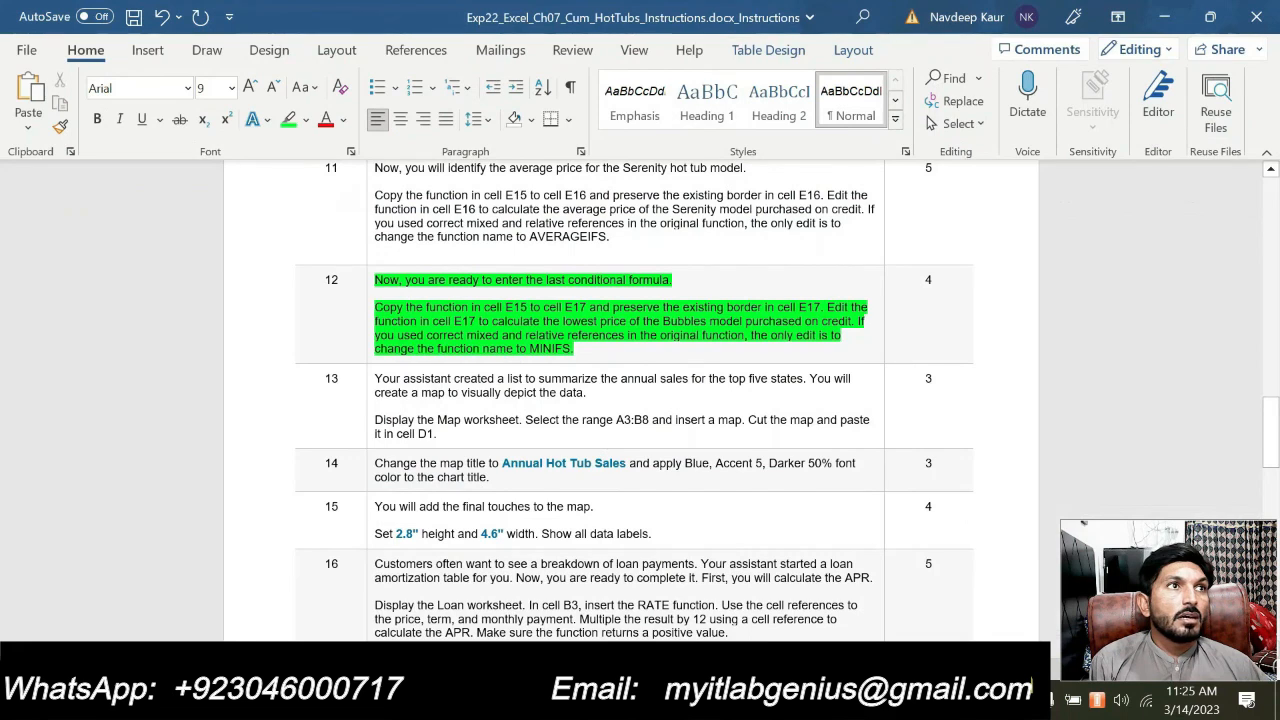
pyautogui.moveTo(570, 352); pyautogui.dragTo(374, 279)
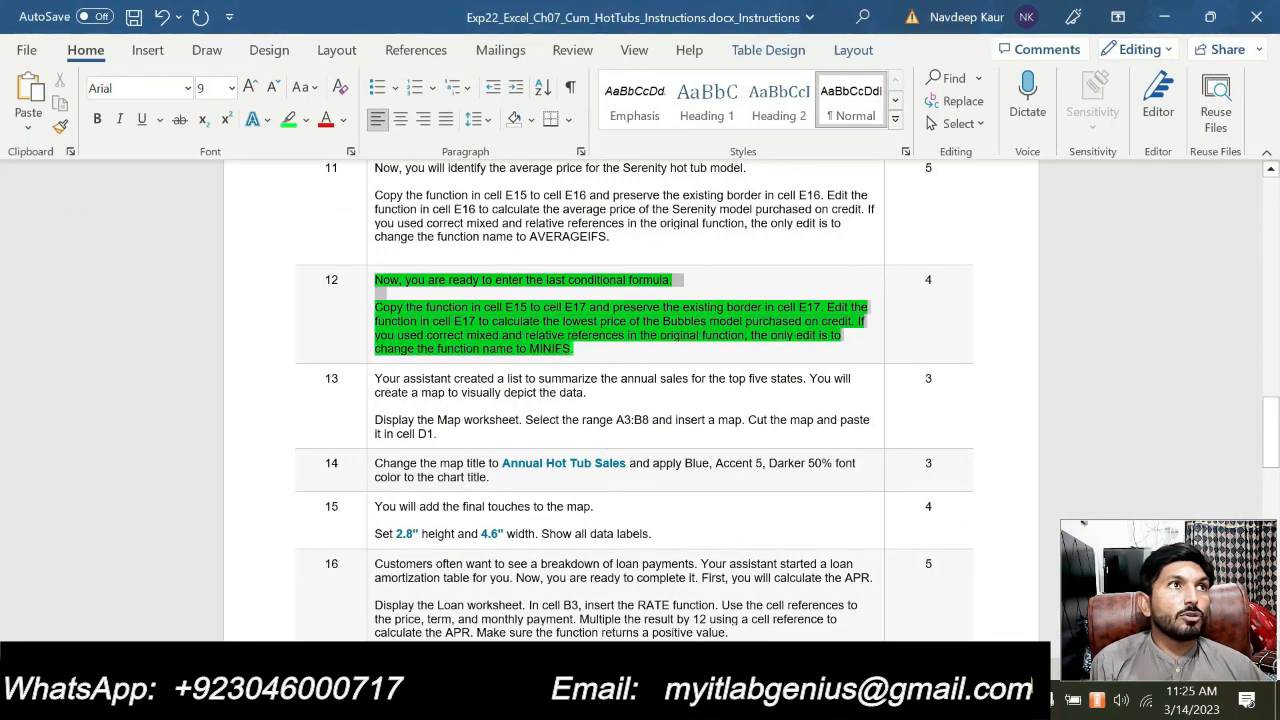
pyautogui.click(287, 119)
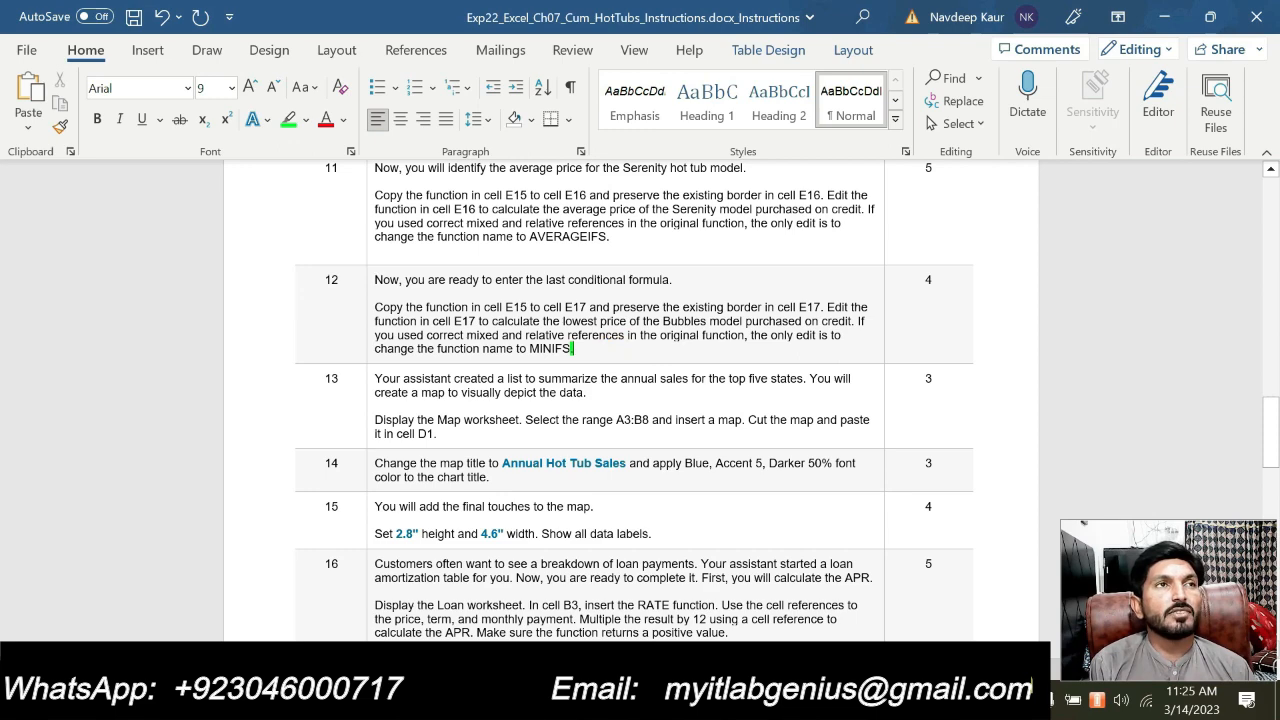
pyautogui.click(612, 349)
# - Read the map insertion instruction of task 13 and examine the finished map on the solution workbook's Map worksheet
pyautogui.hotkey('alt', 'Tab')
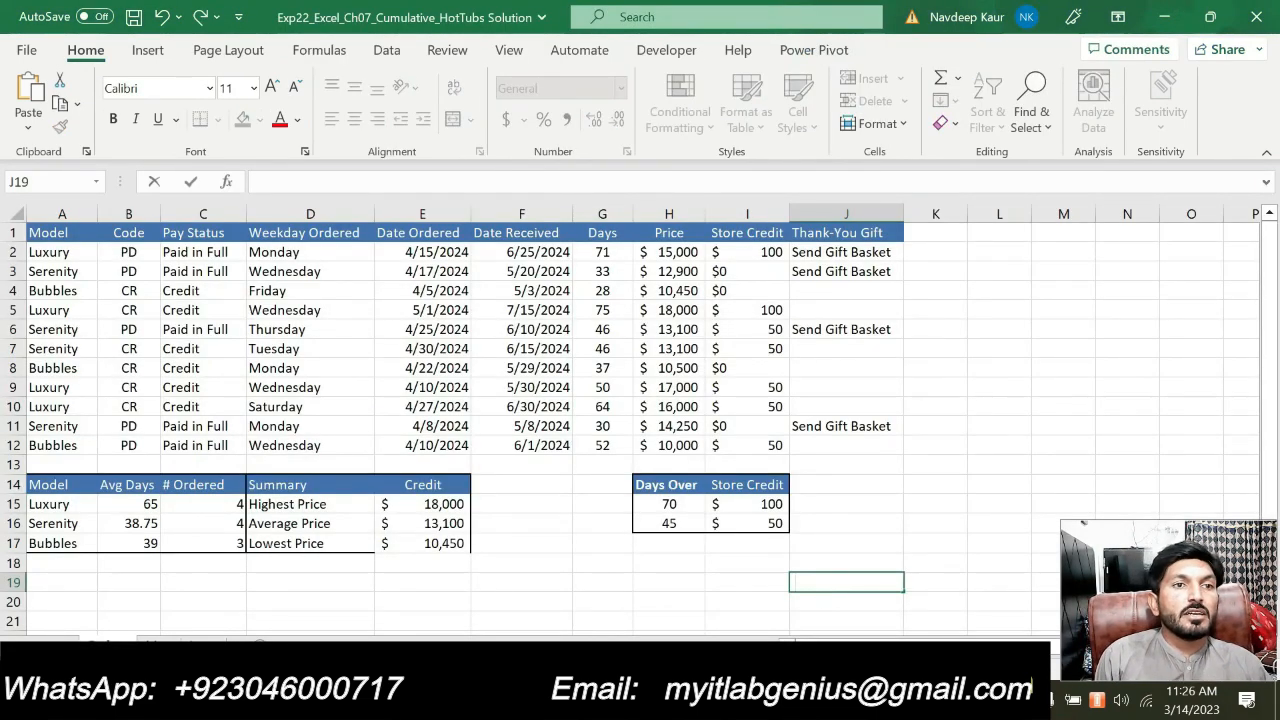
pyautogui.hotkey('alt', 'Tab')
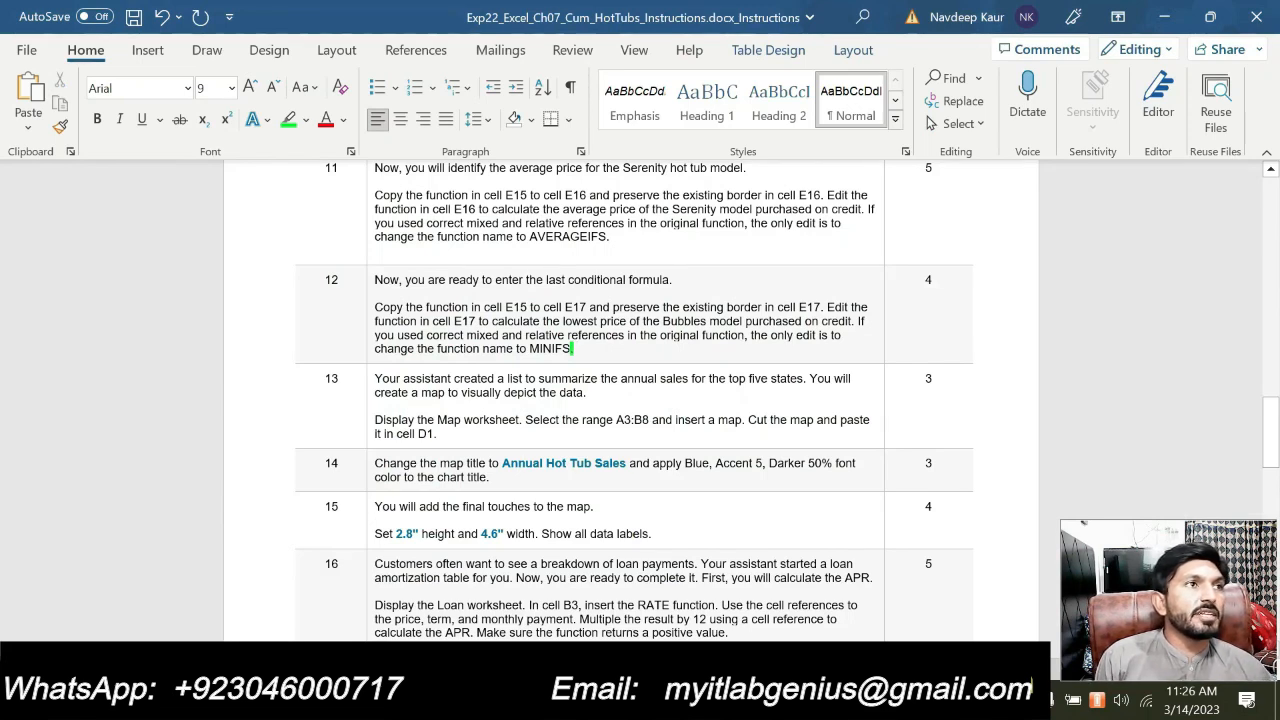
pyautogui.tripleClick(372, 420)
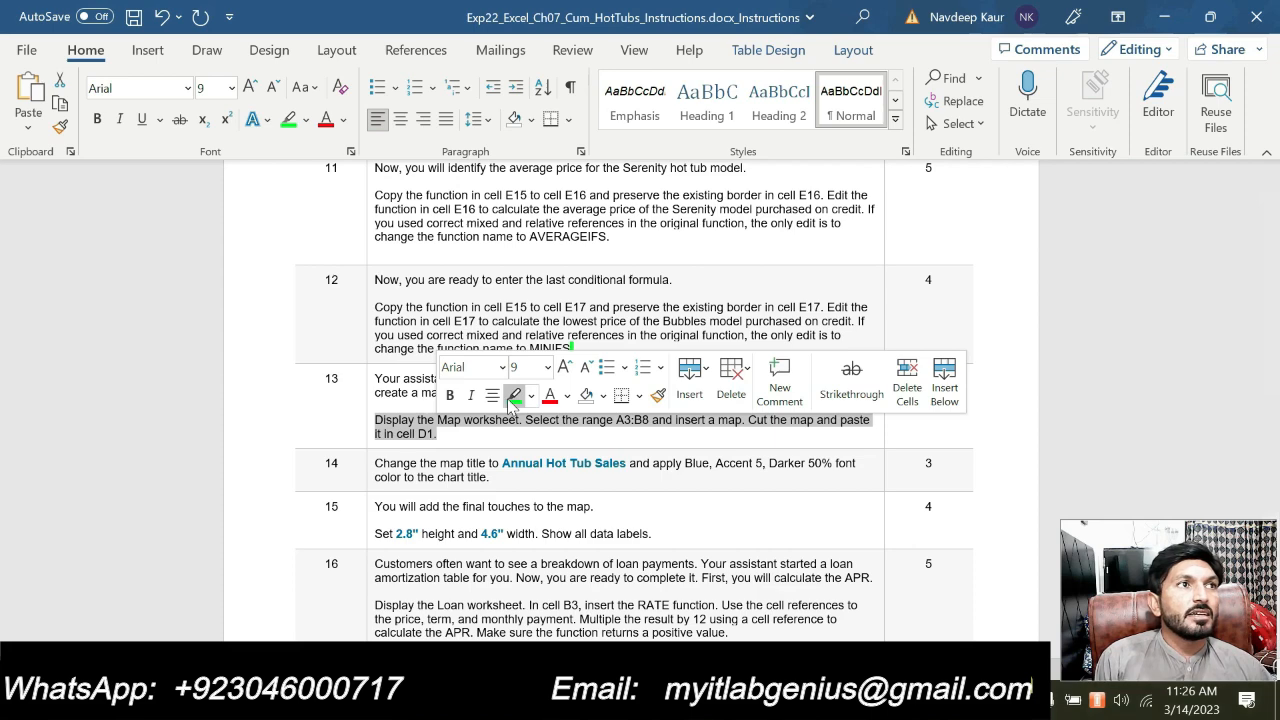
pyautogui.hotkey('alt', 'Tab')
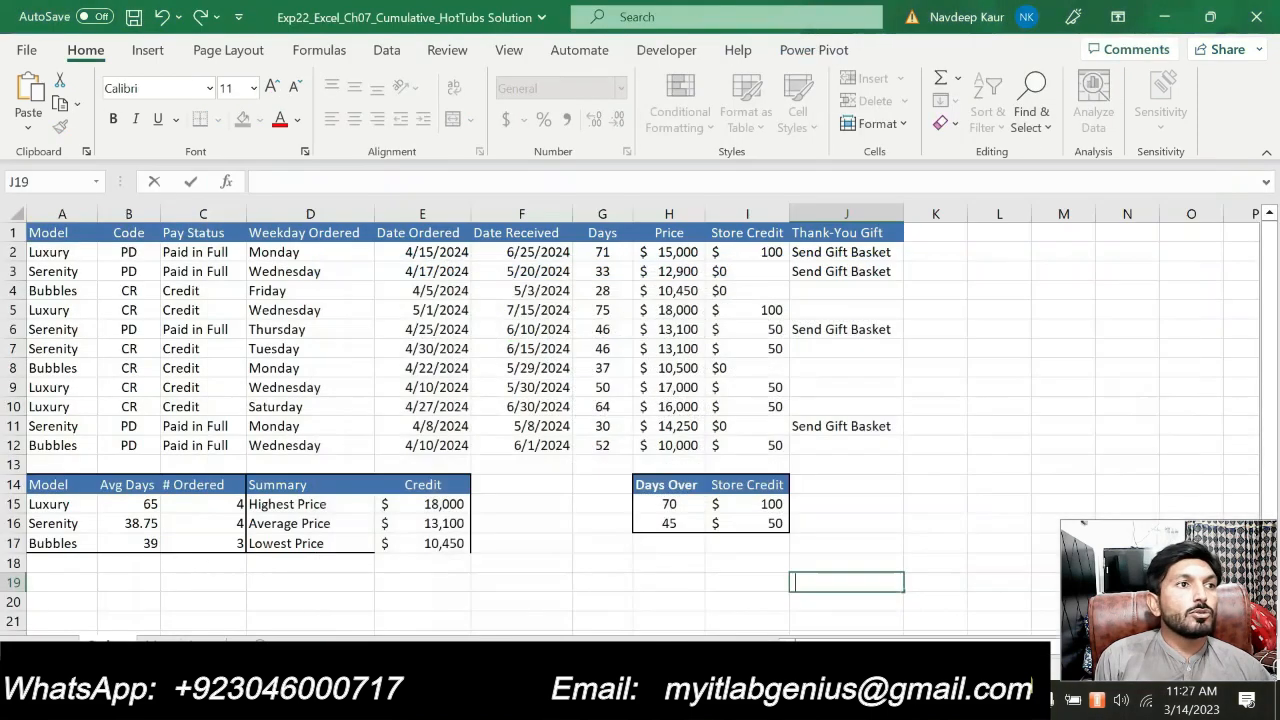
pyautogui.click(151, 646)
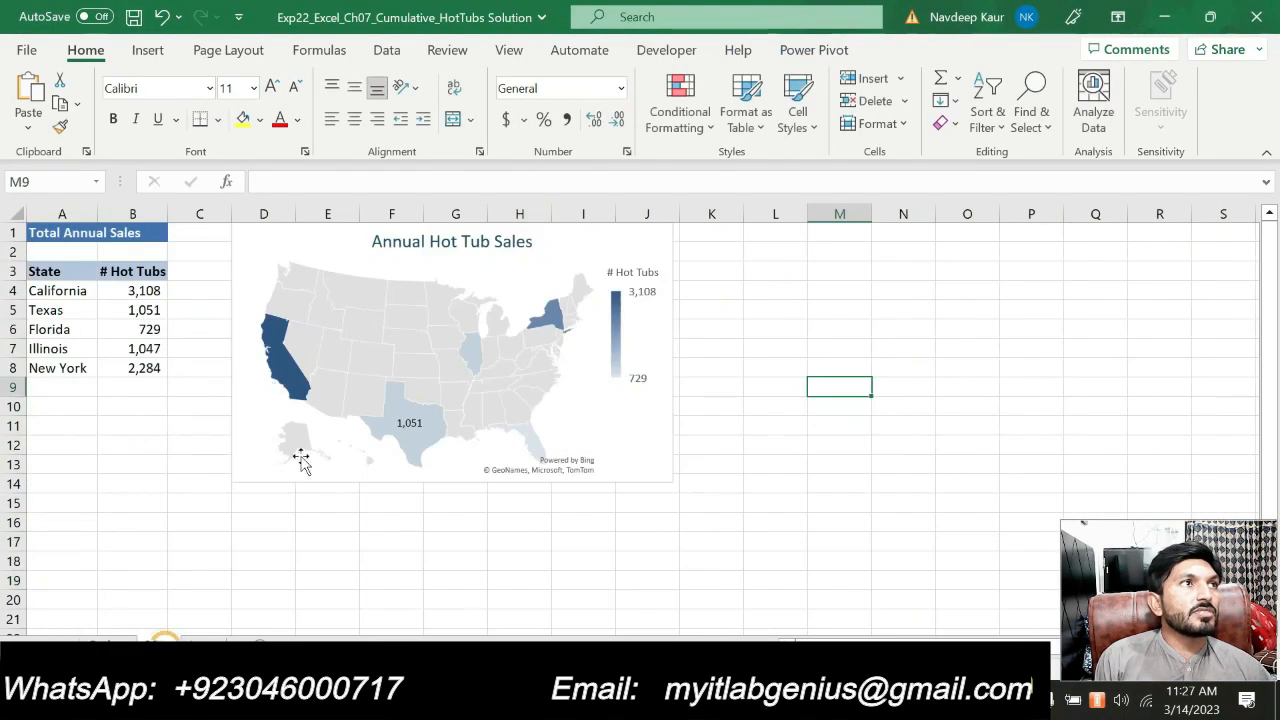
pyautogui.click(289, 240)
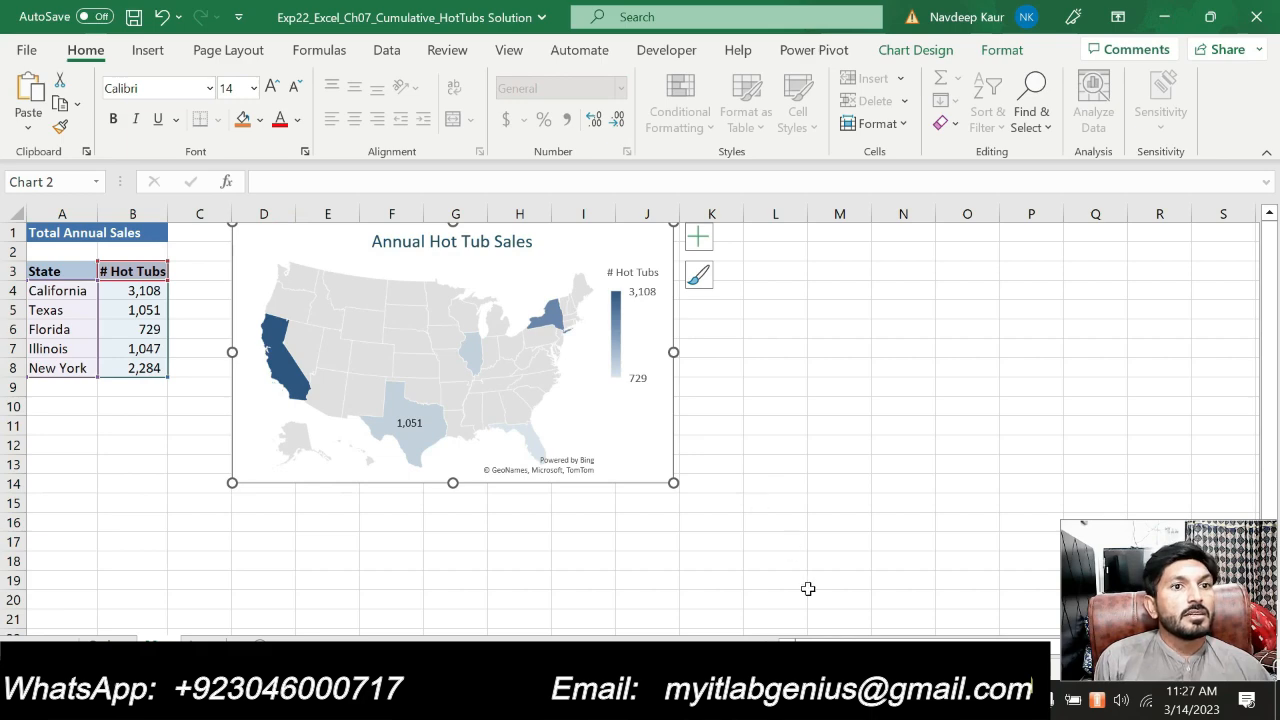
# - Read task 14 in the Word instructions and compare it with the map title in the Excel solution workbook
pyautogui.hotkey('alt', 'Tab')
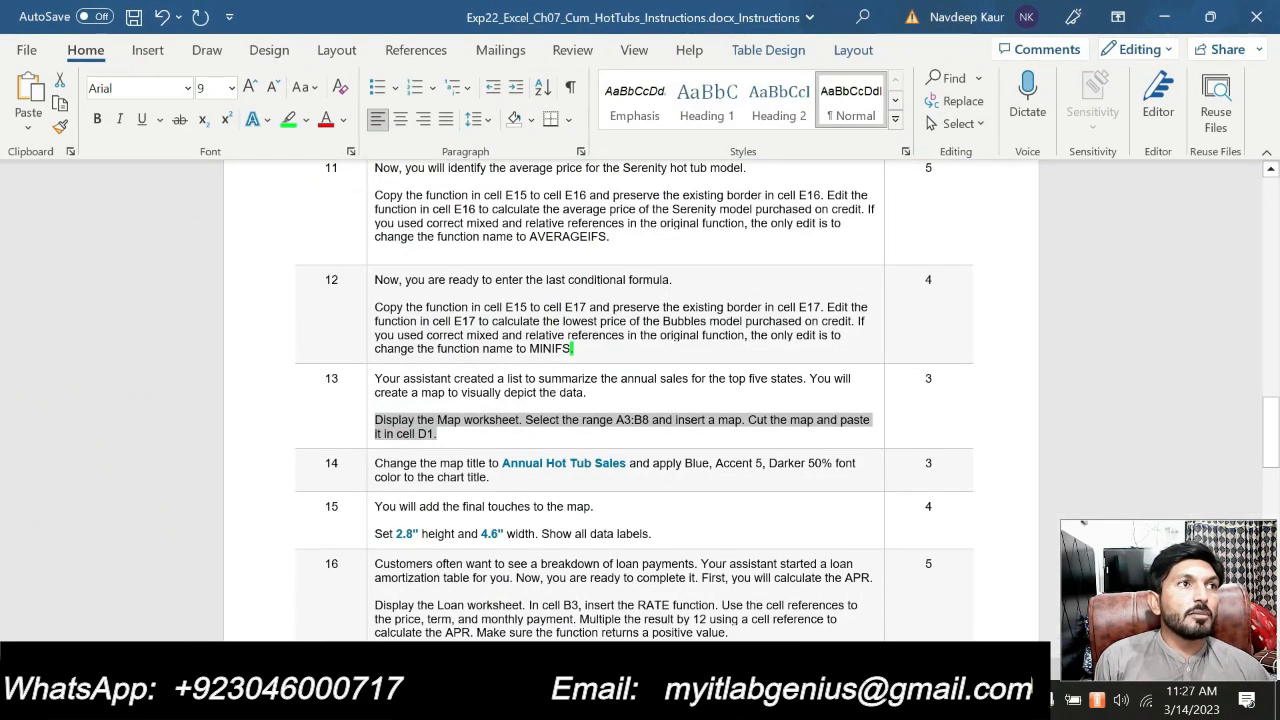
pyautogui.moveTo(492, 478); pyautogui.dragTo(375, 464)
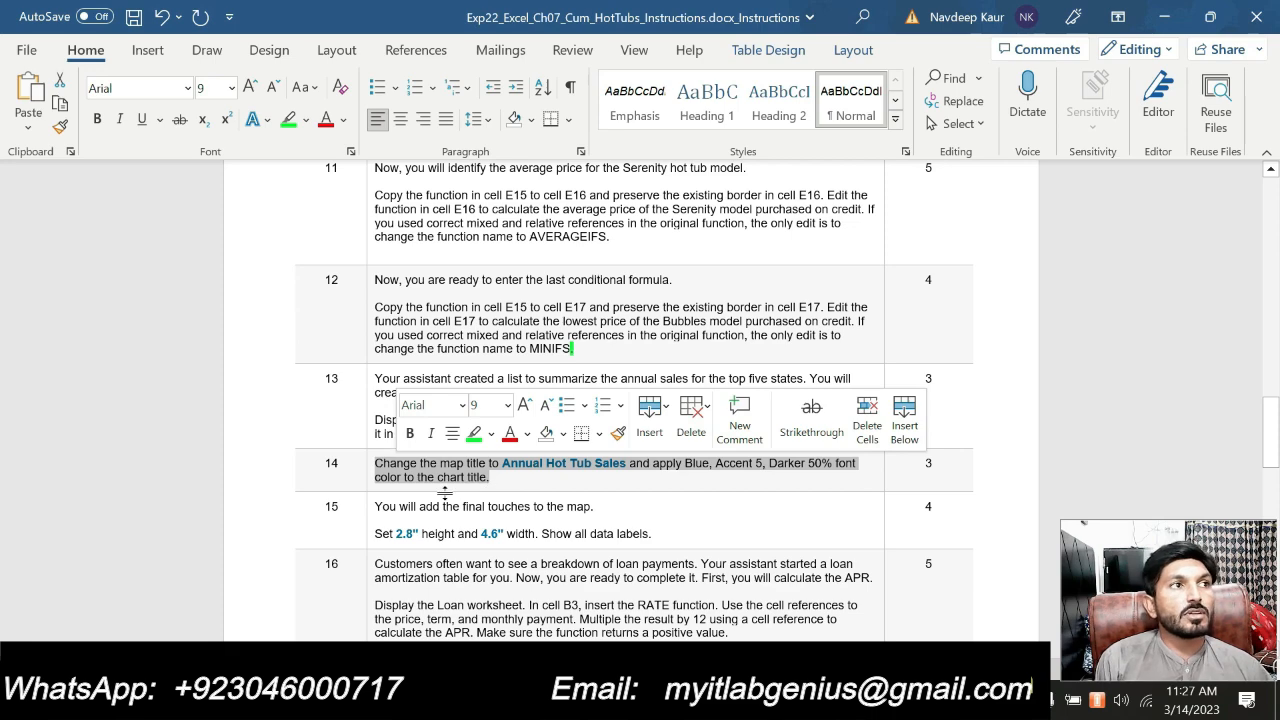
pyautogui.hotkey('alt', 'Tab')
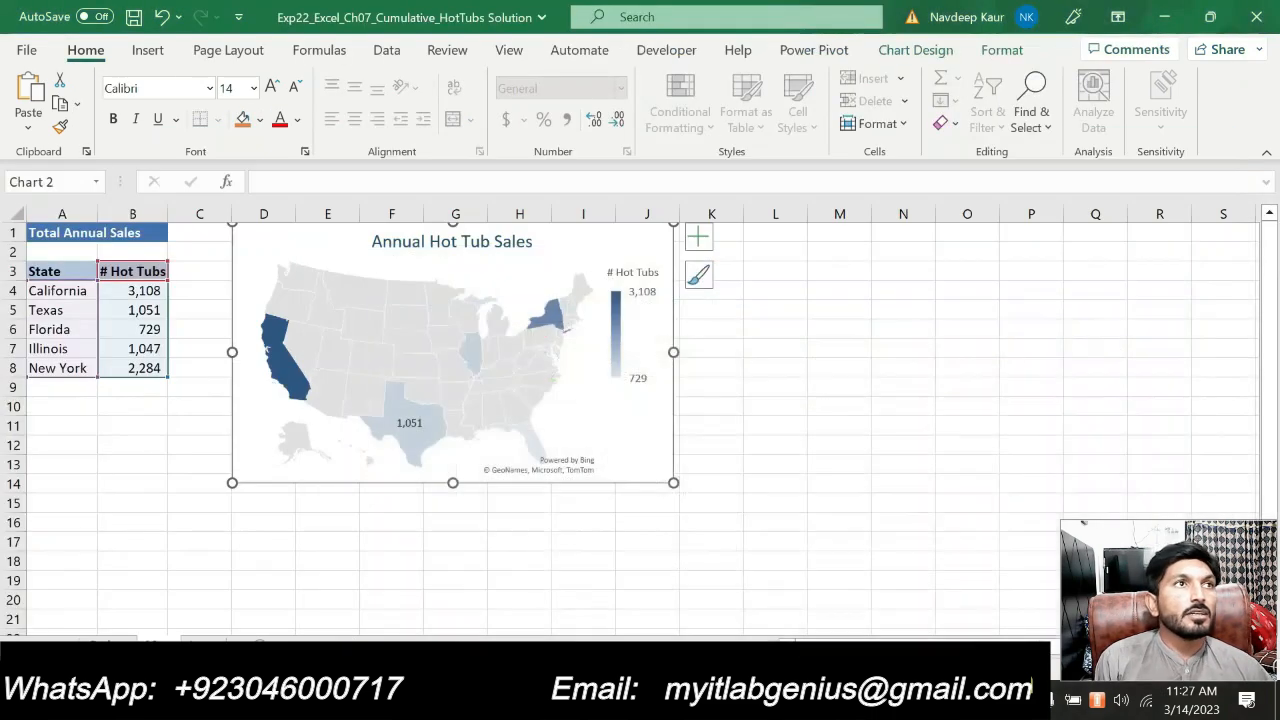
pyautogui.click(451, 245)
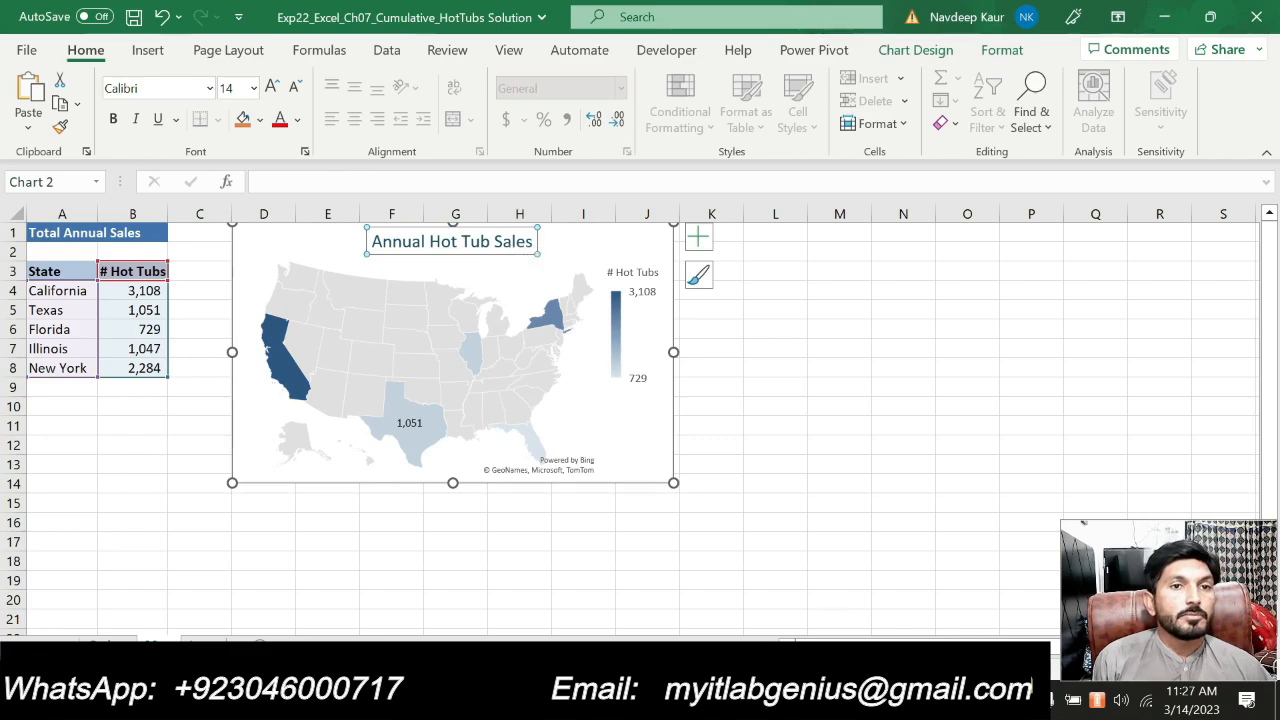
pyautogui.press('Escape')
pyautogui.hotkey('alt', 'Tab')
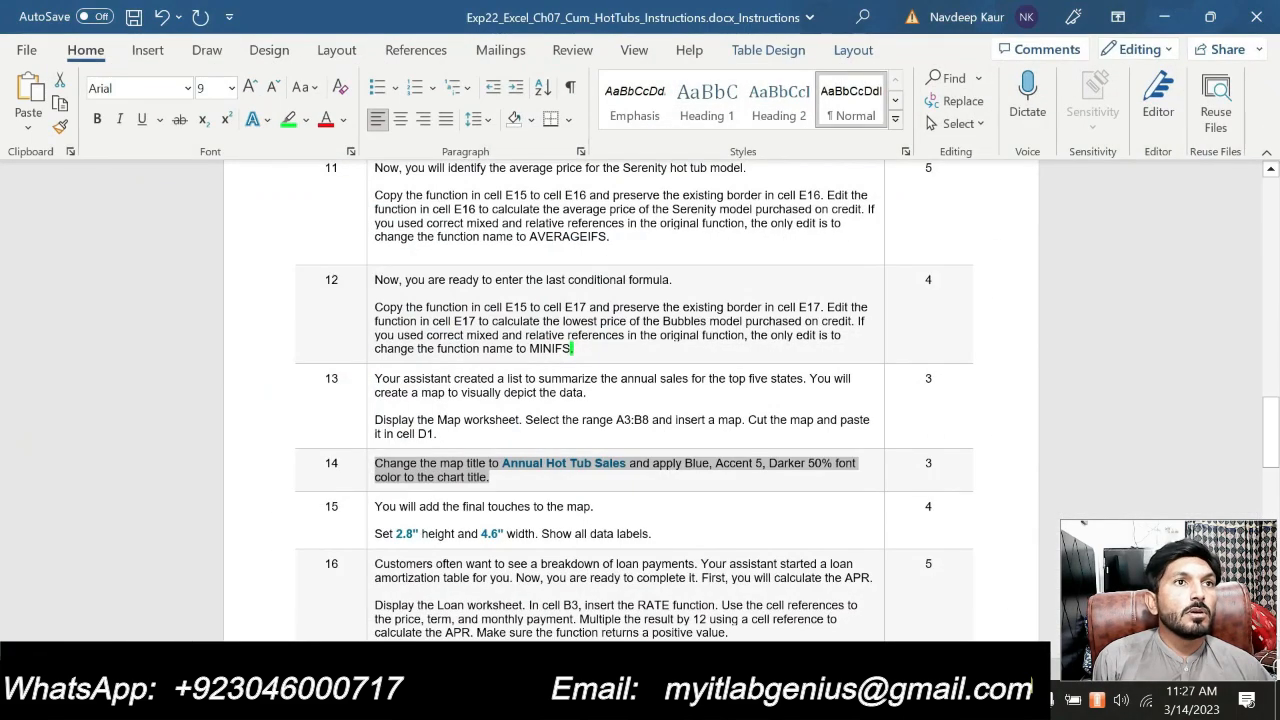
# - Check the map's height and width settings in the Excel solution workbook
pyautogui.hotkey('alt', 'Tab')
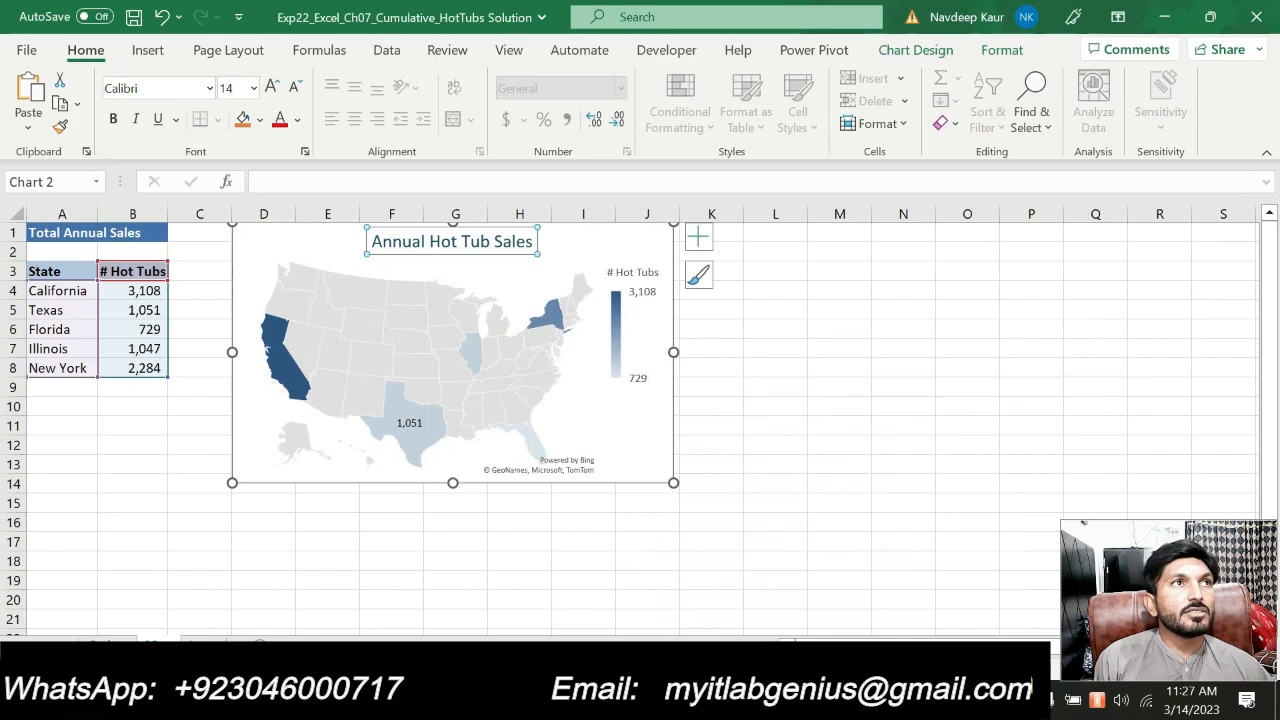
pyautogui.hotkey('alt', 'Tab')
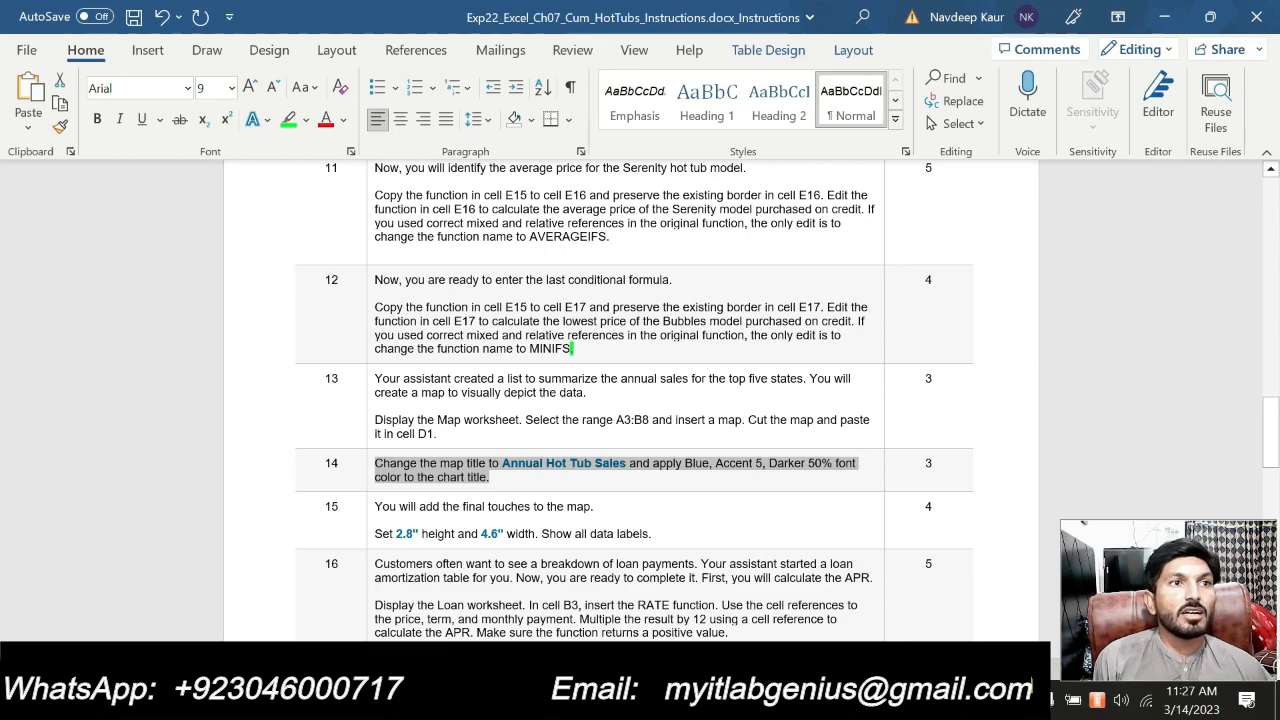
pyautogui.hotkey('alt', 'Tab')
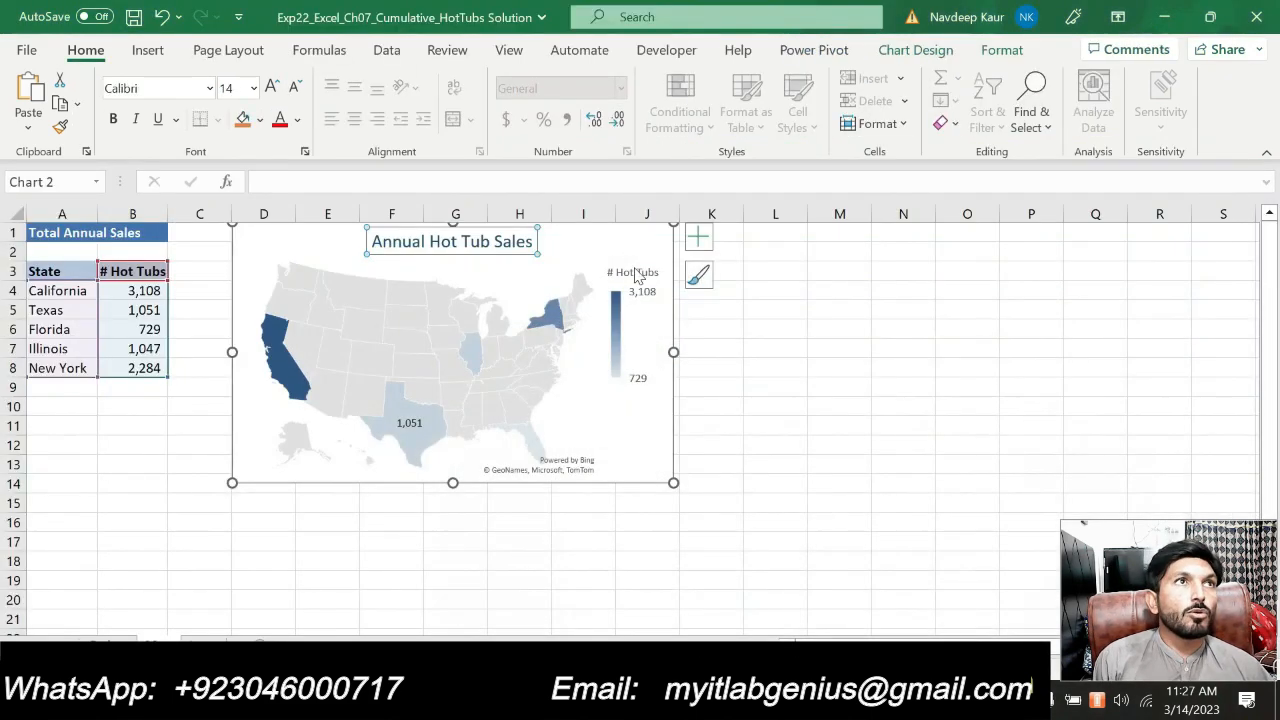
pyautogui.click(1004, 50)
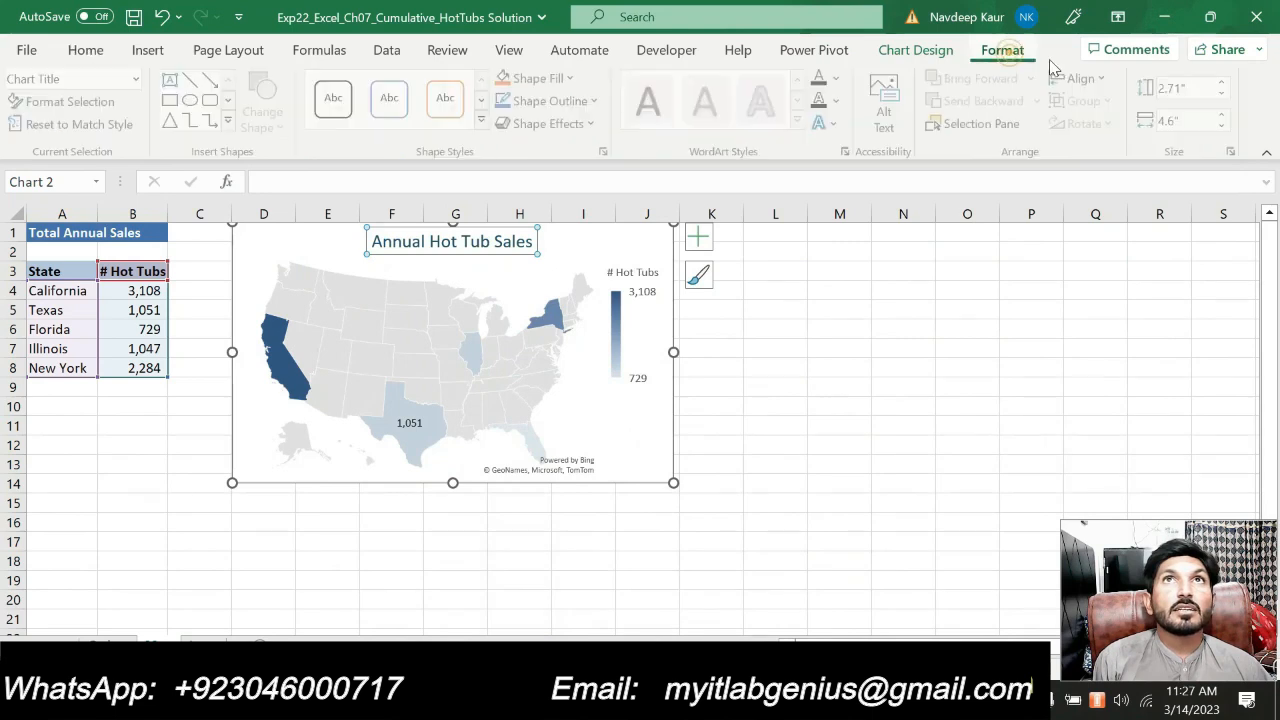
pyautogui.click(573, 245)
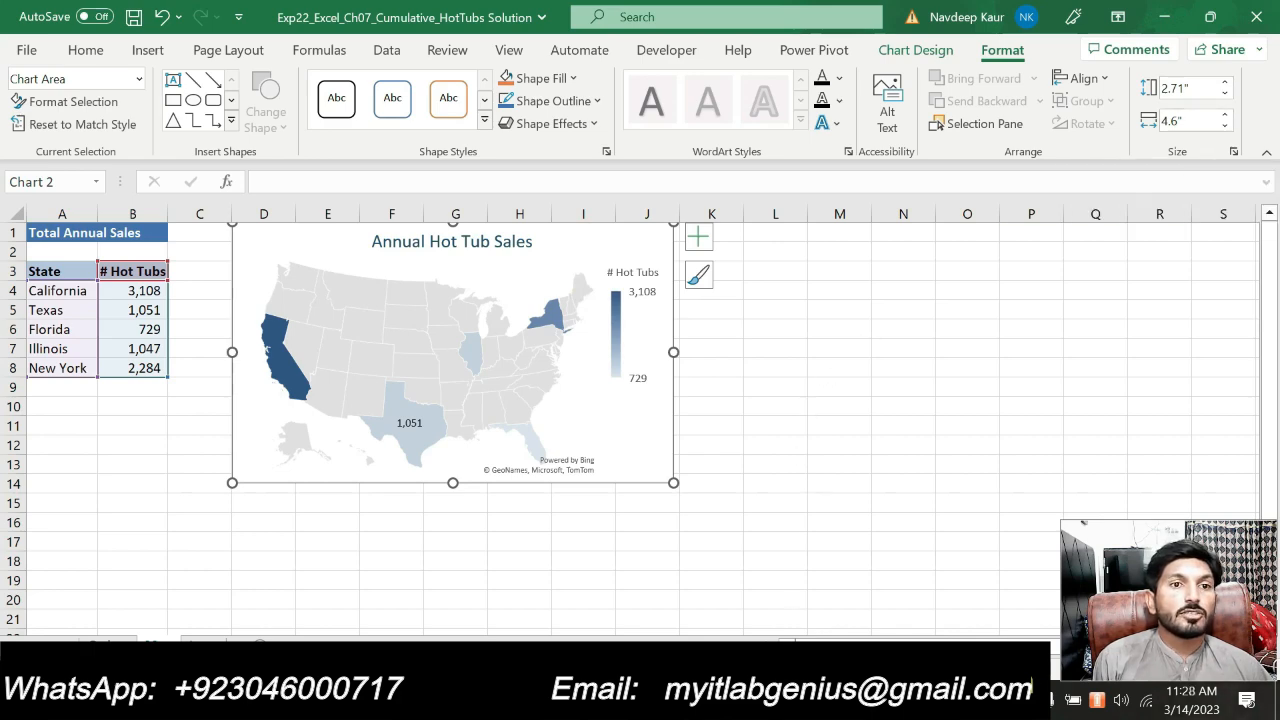
# - Switch to the Word instructions, look through the remaining tasks, and select the EDATE instruction in task 17
pyautogui.hotkey('alt', 'Tab')
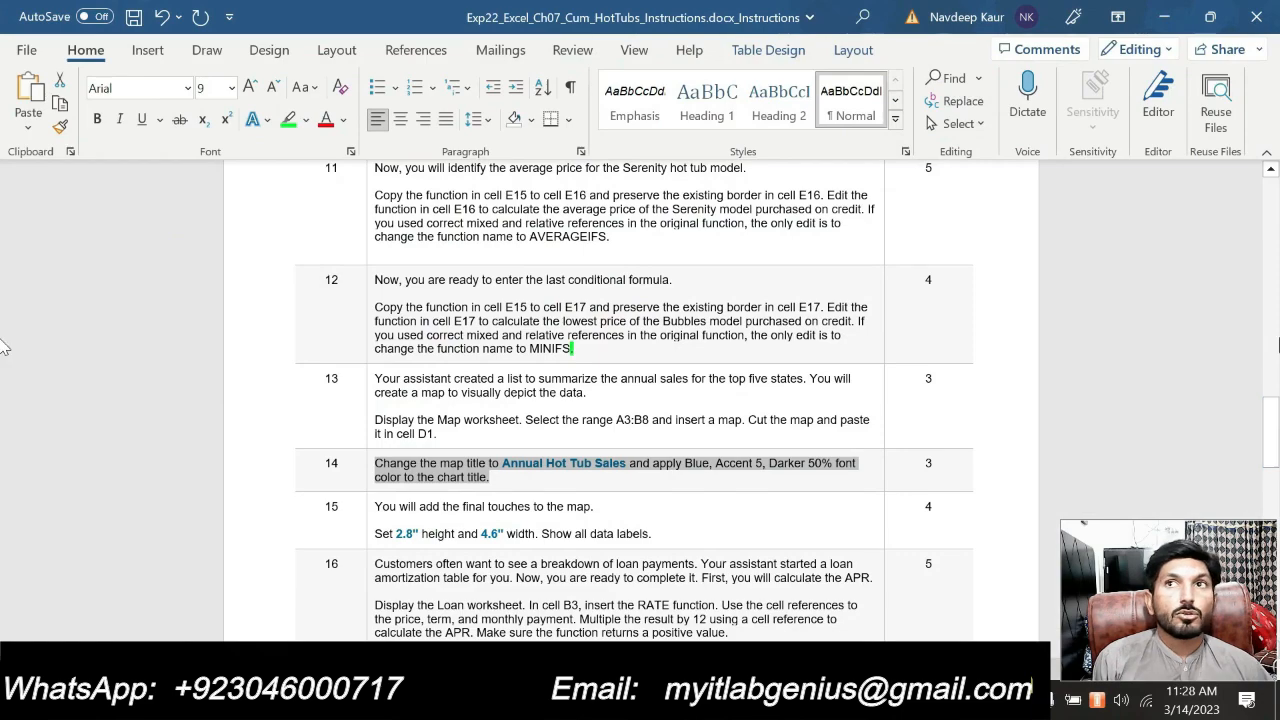
pyautogui.scroll(6, 1274, 362)
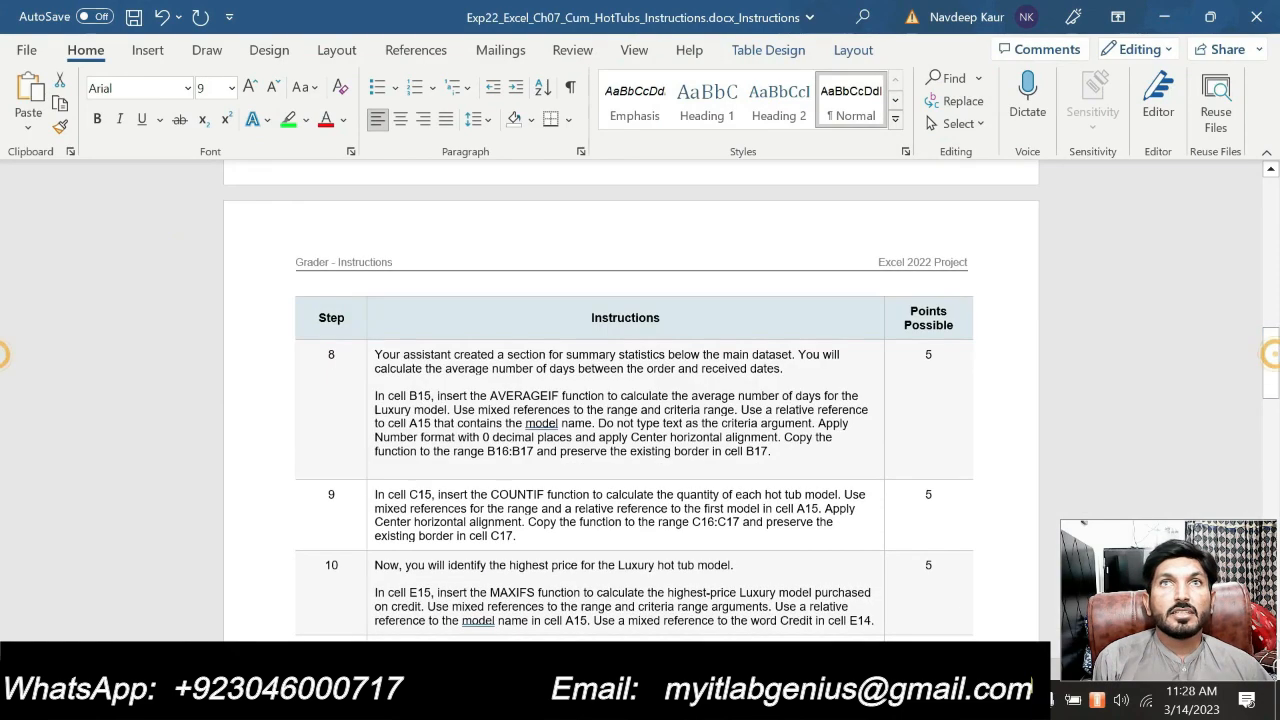
pyautogui.moveTo(1276, 379); pyautogui.dragTo(1279, 560)
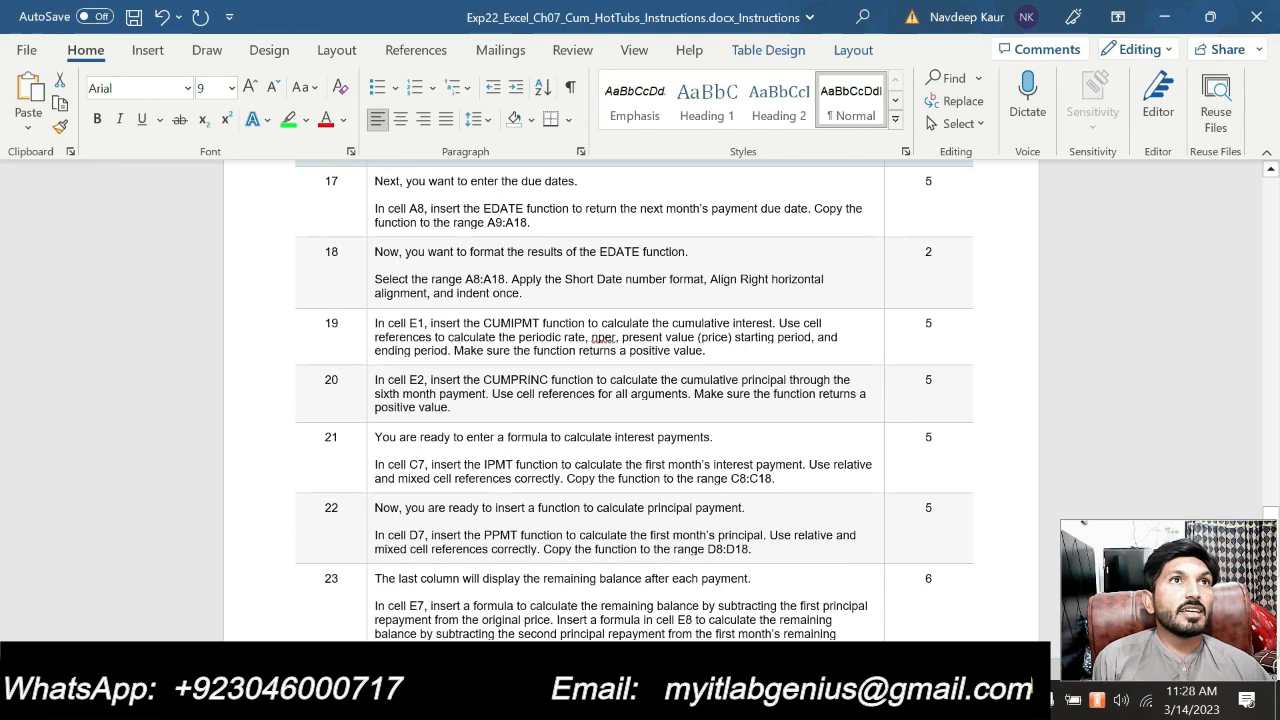
pyautogui.moveTo(668, 221); pyautogui.dragTo(375, 210)
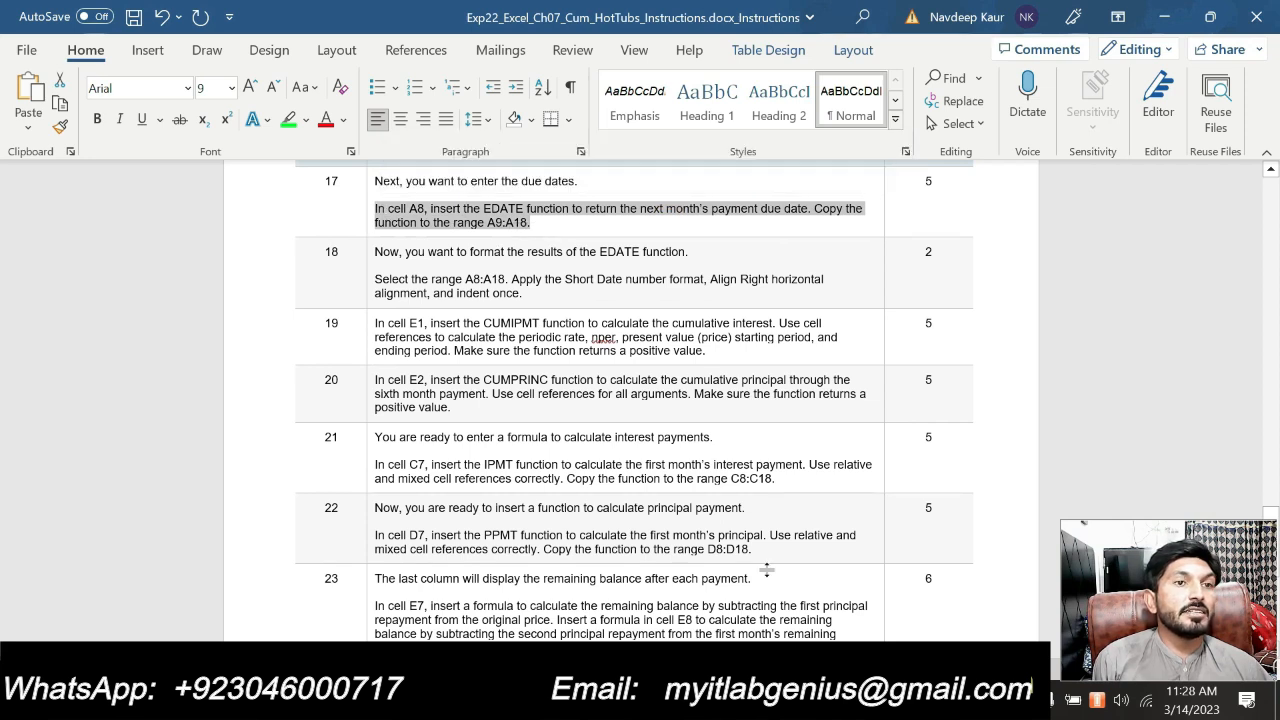
# - Switch to the Excel solution workbook, view the completed Loan worksheet, and return to the Map worksheet
pyautogui.click(797, 700)
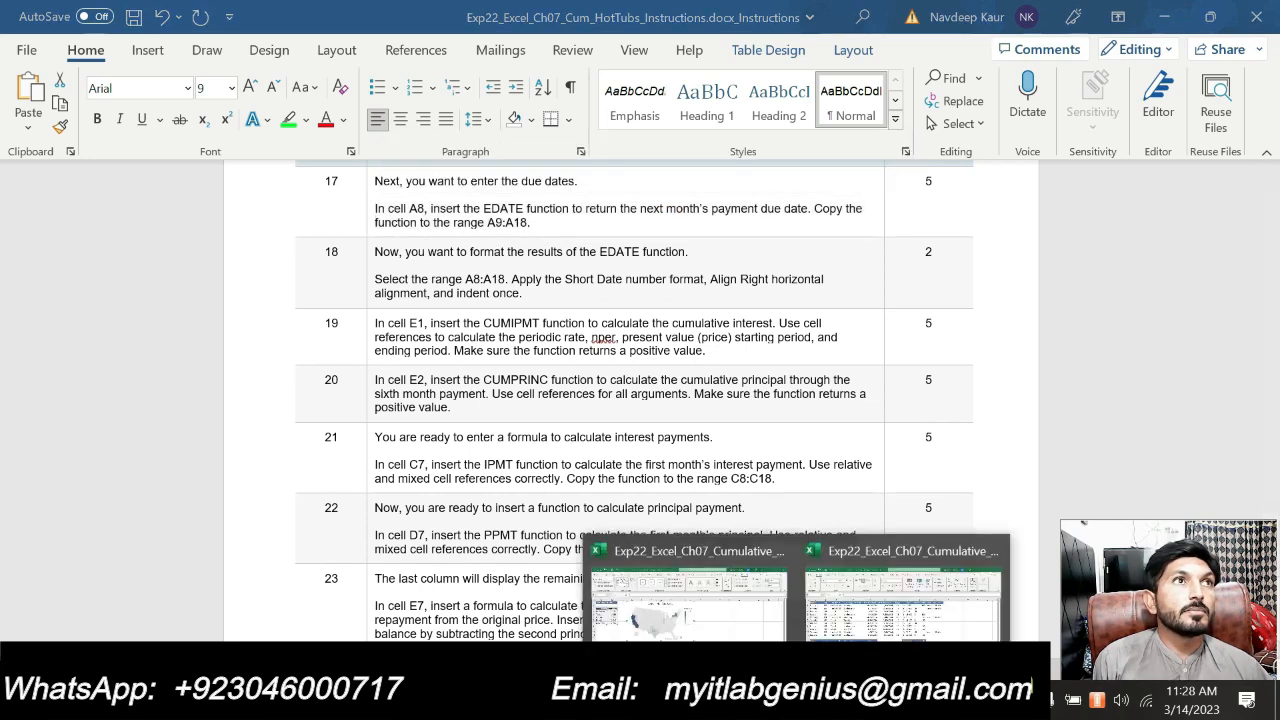
pyautogui.click(797, 700)
pyautogui.rightClick(843, 700)
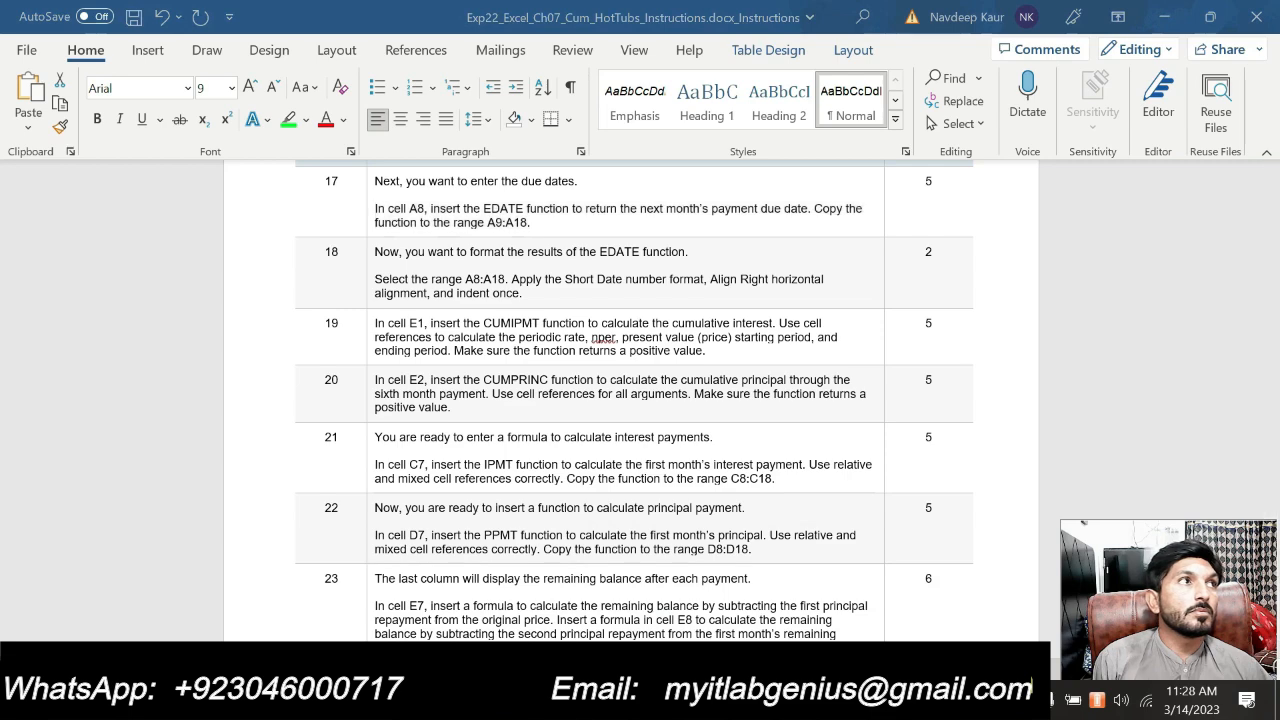
pyautogui.click(843, 700)
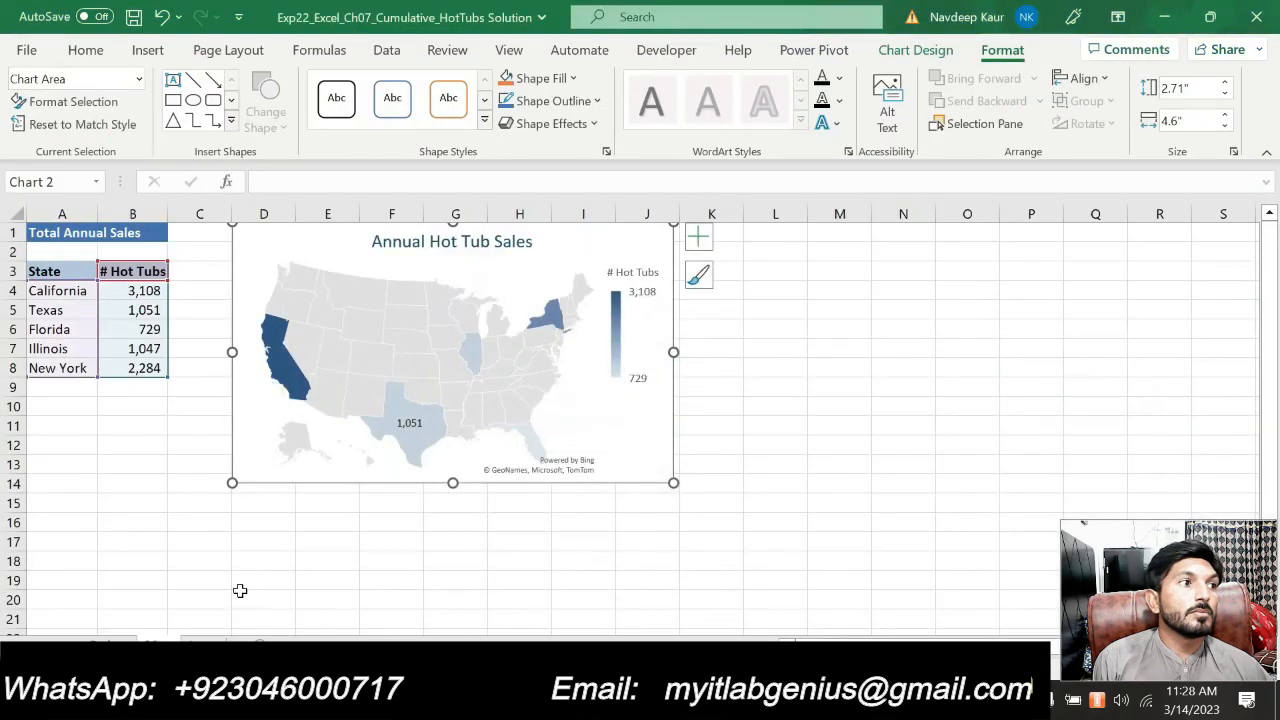
pyautogui.click(208, 647)
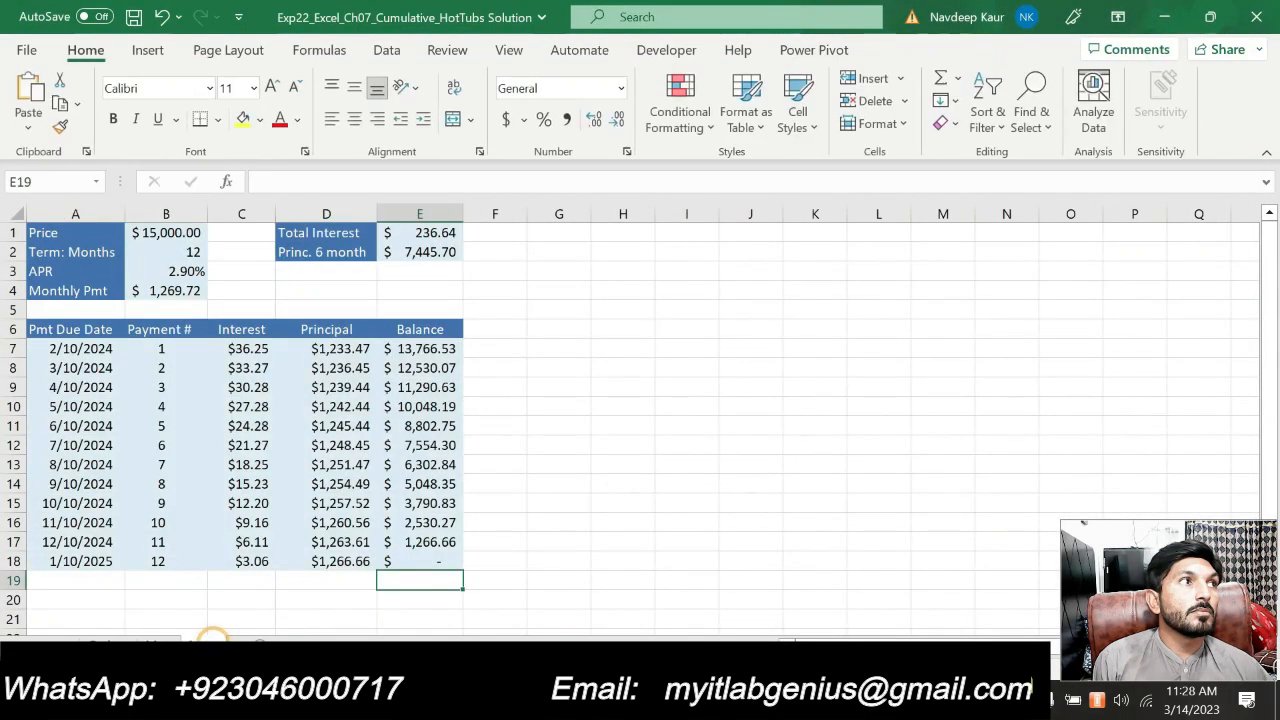
pyautogui.click(160, 645)
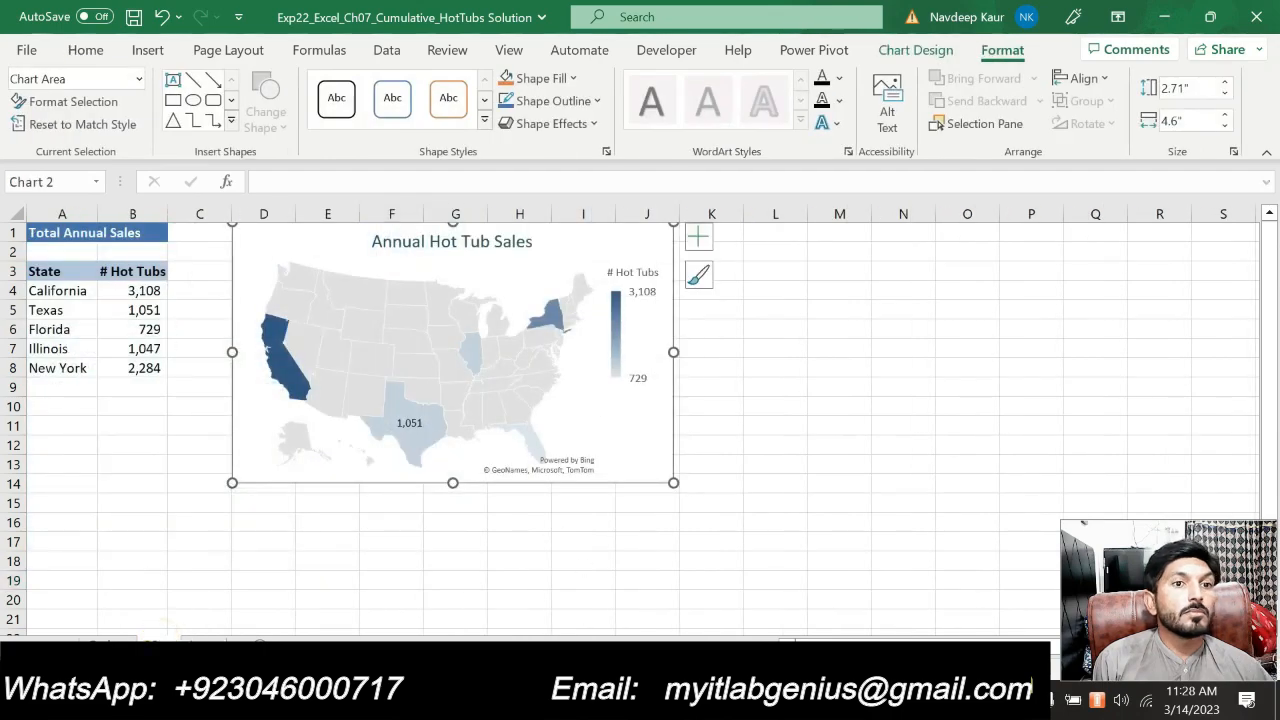
# - Inspect the first payment due date in A7 and the monthly payment in B4 on the solution's Loan worksheet
pyautogui.hotkey('alt', 'Tab')
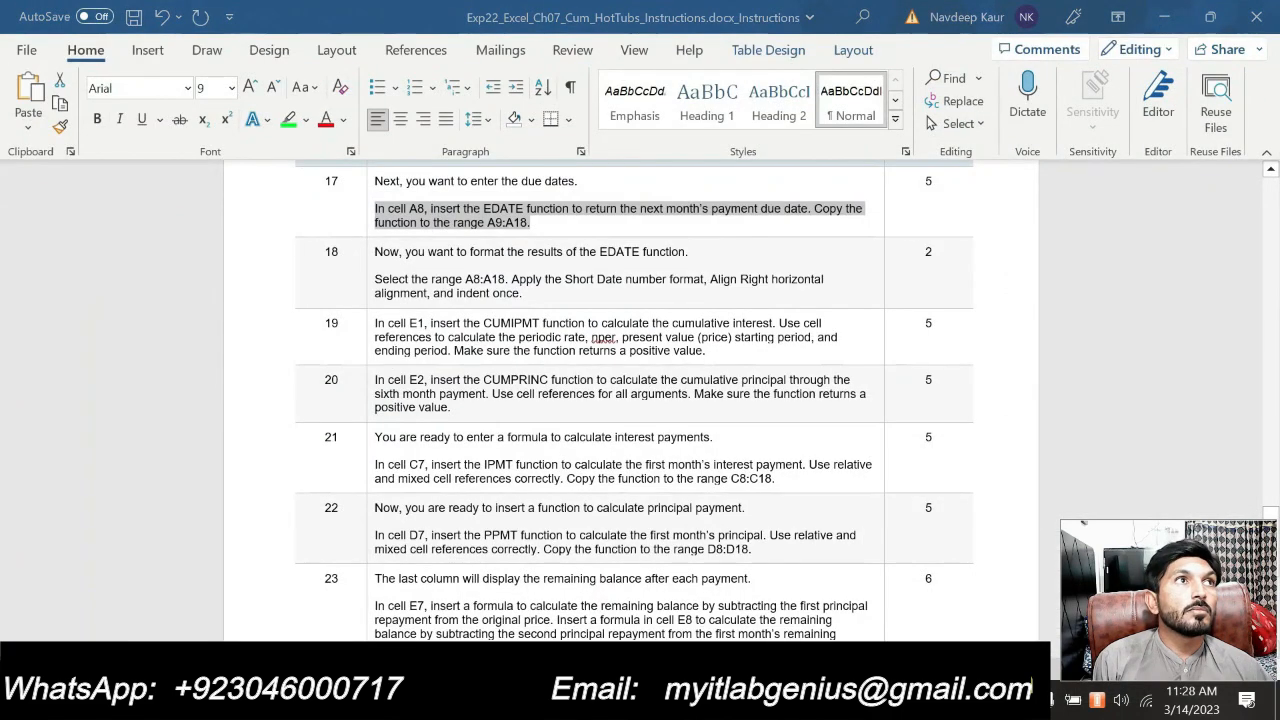
pyautogui.hotkey('alt', 'Tab')
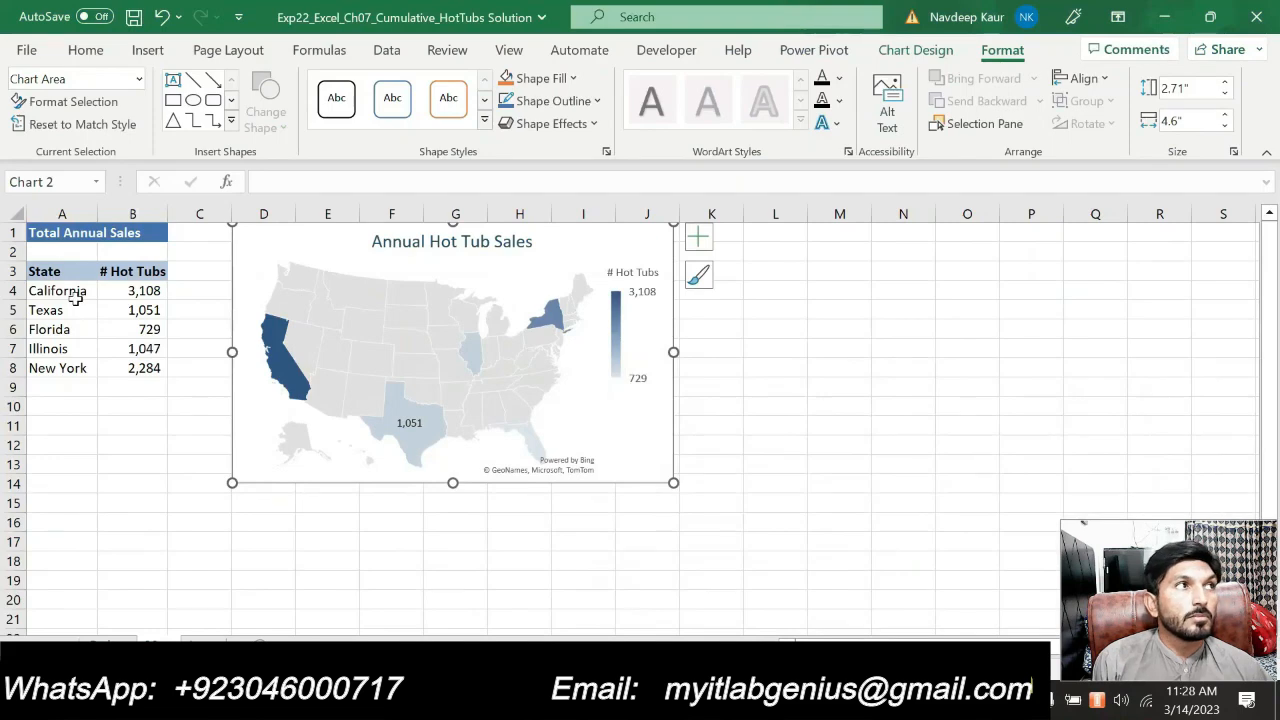
pyautogui.click(188, 640)
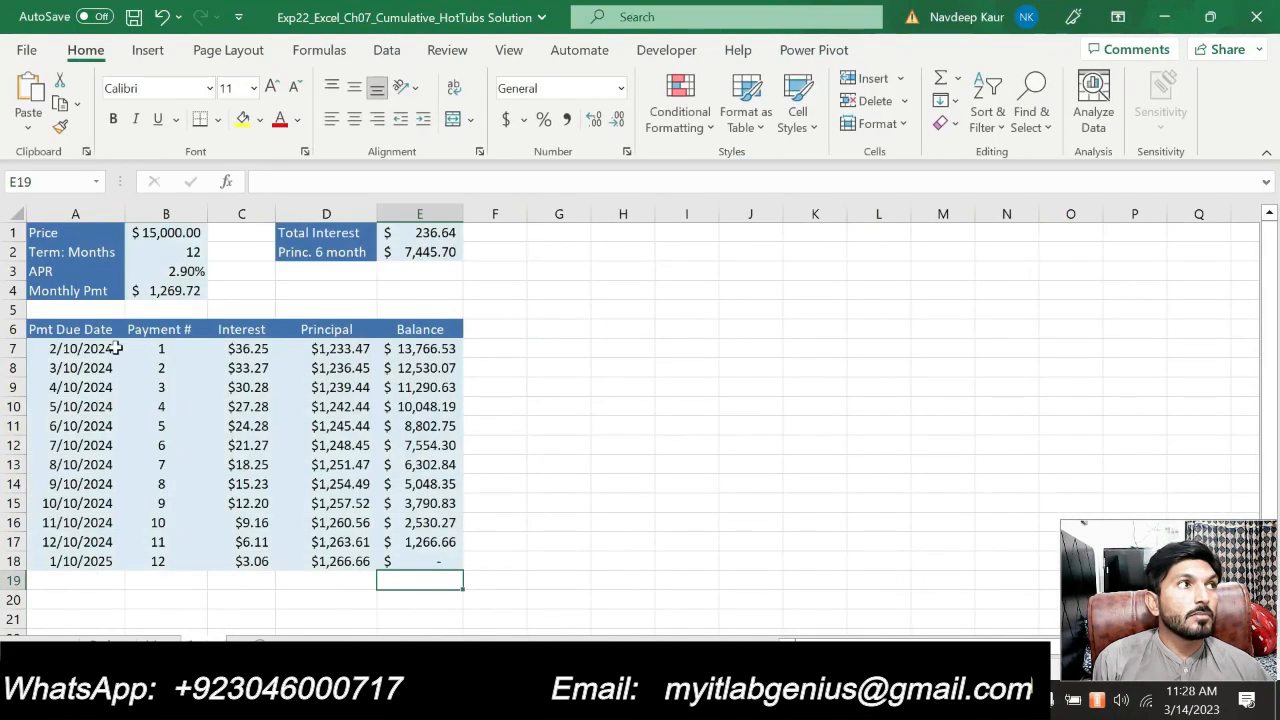
pyautogui.click(85, 350)
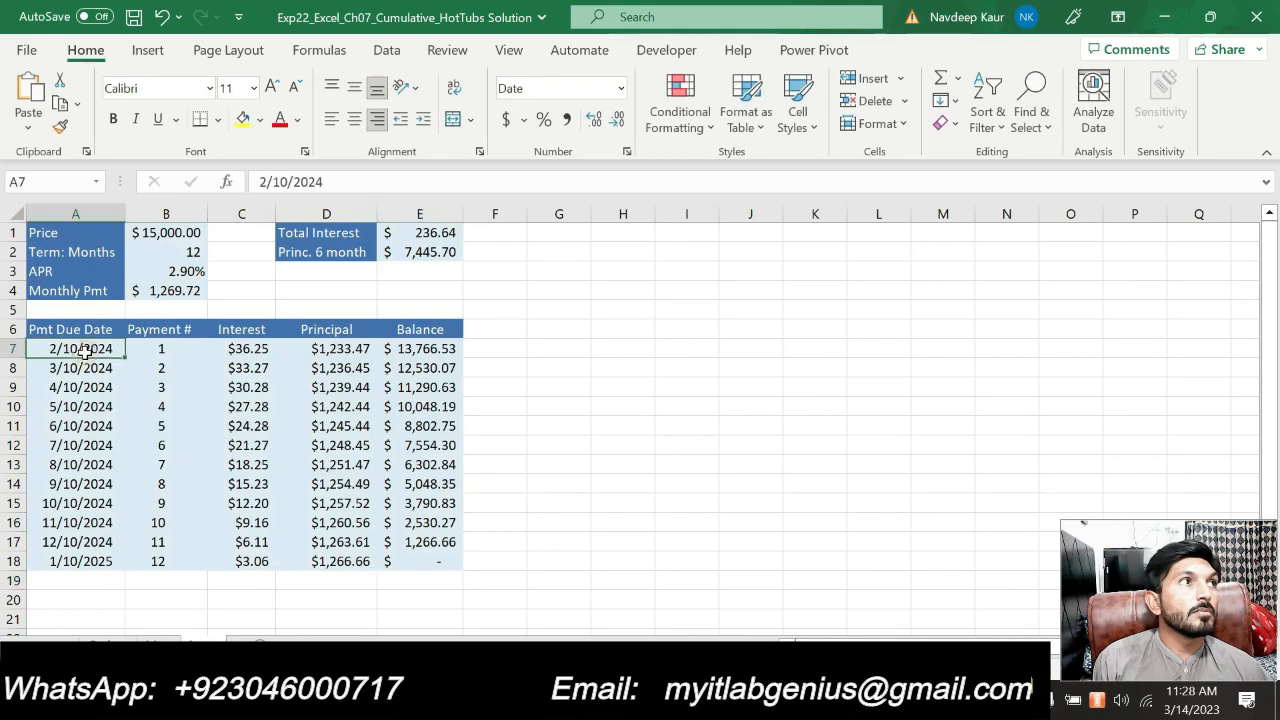
pyautogui.click(159, 290)
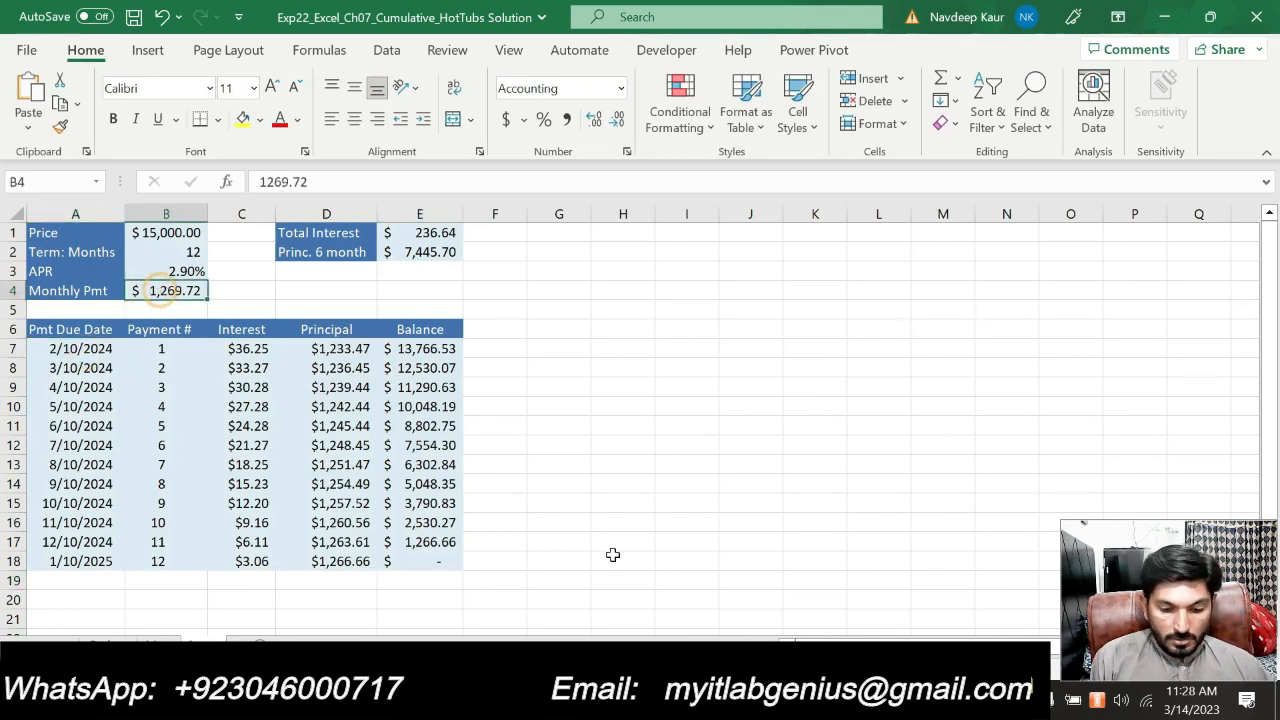
# - Switch to the Word instructions and review the RATE function instruction for cell B3 in task 16
pyautogui.hotkey('alt', 'Tab')
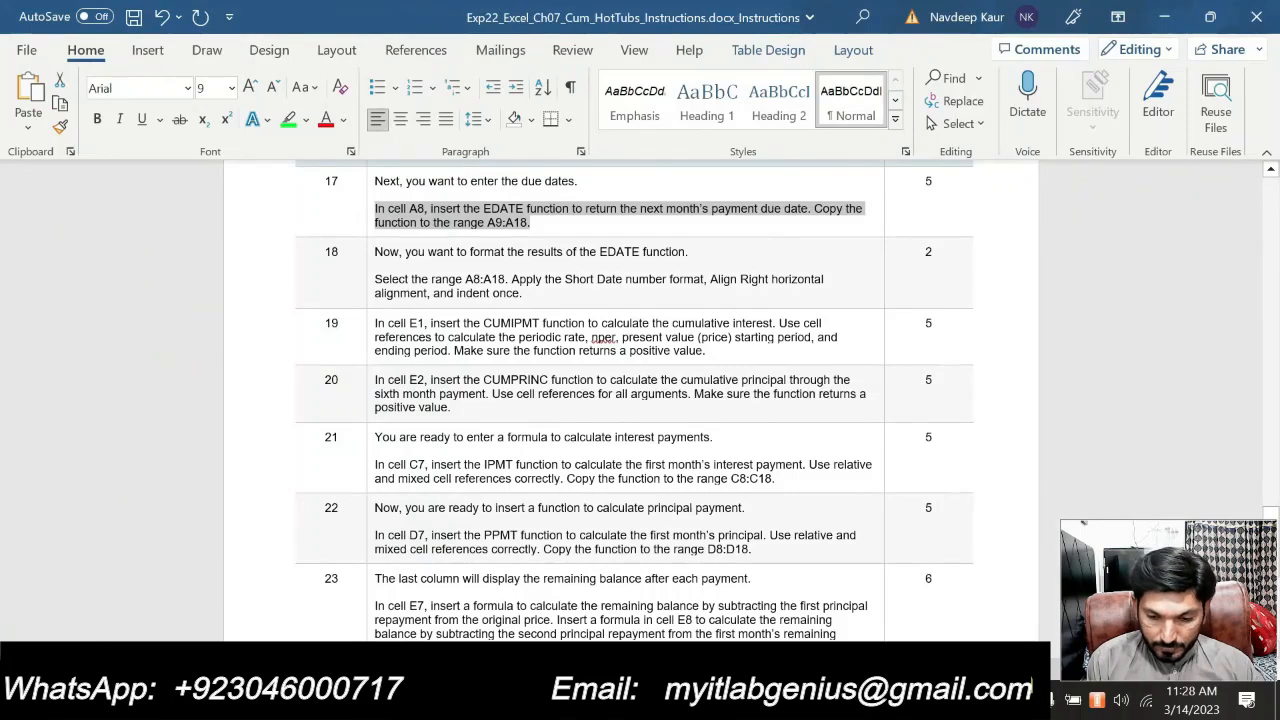
pyautogui.moveTo(1272, 510); pyautogui.dragTo(1274, 462)
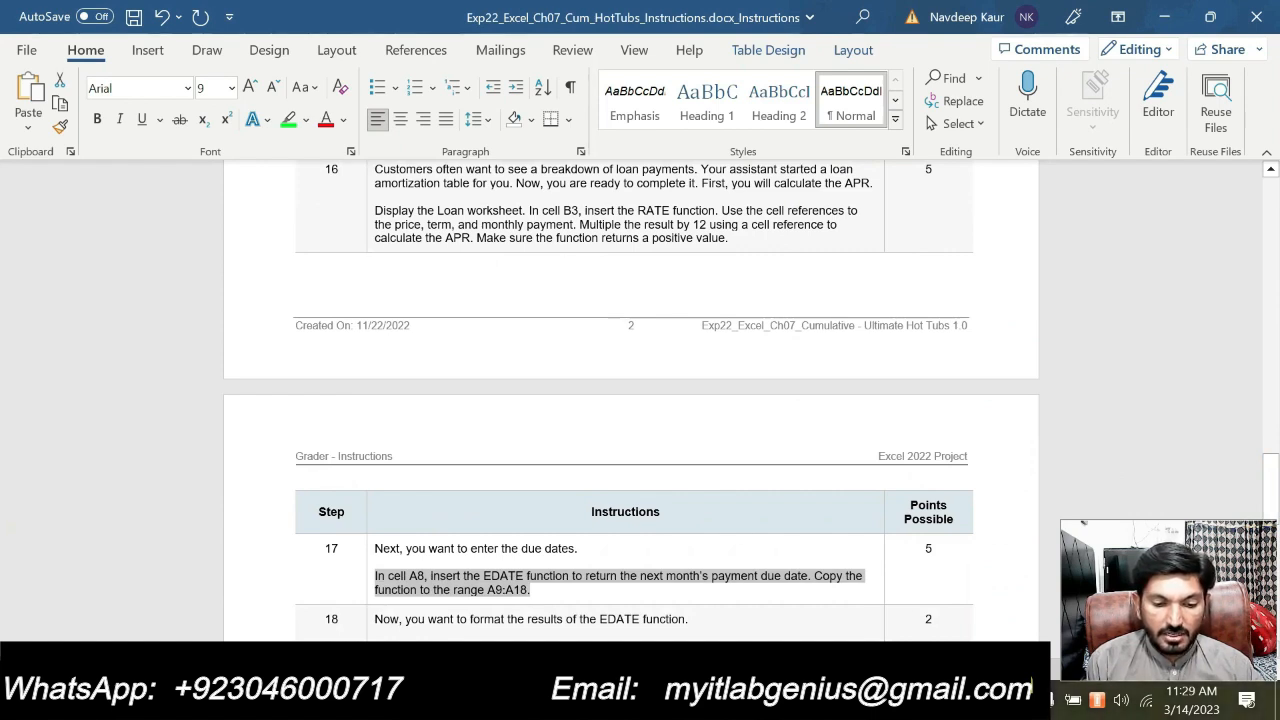
pyautogui.moveTo(375, 211); pyautogui.dragTo(729, 238)
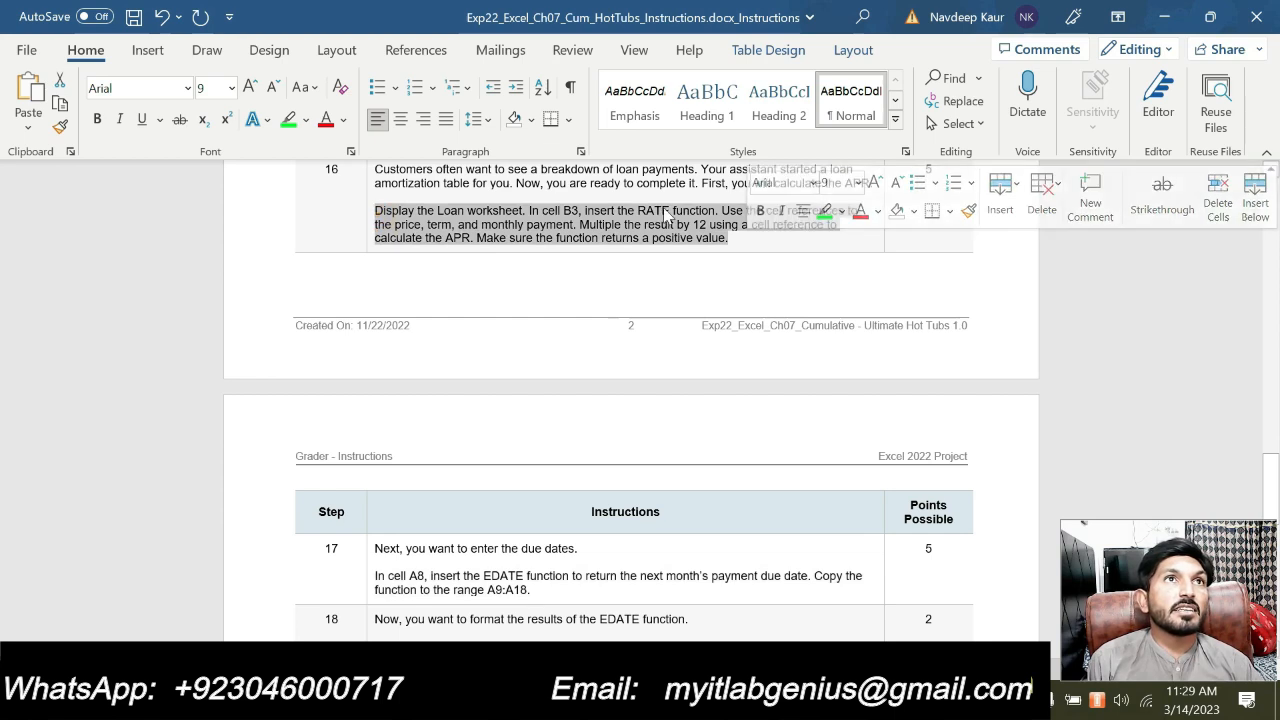
pyautogui.click(704, 240)
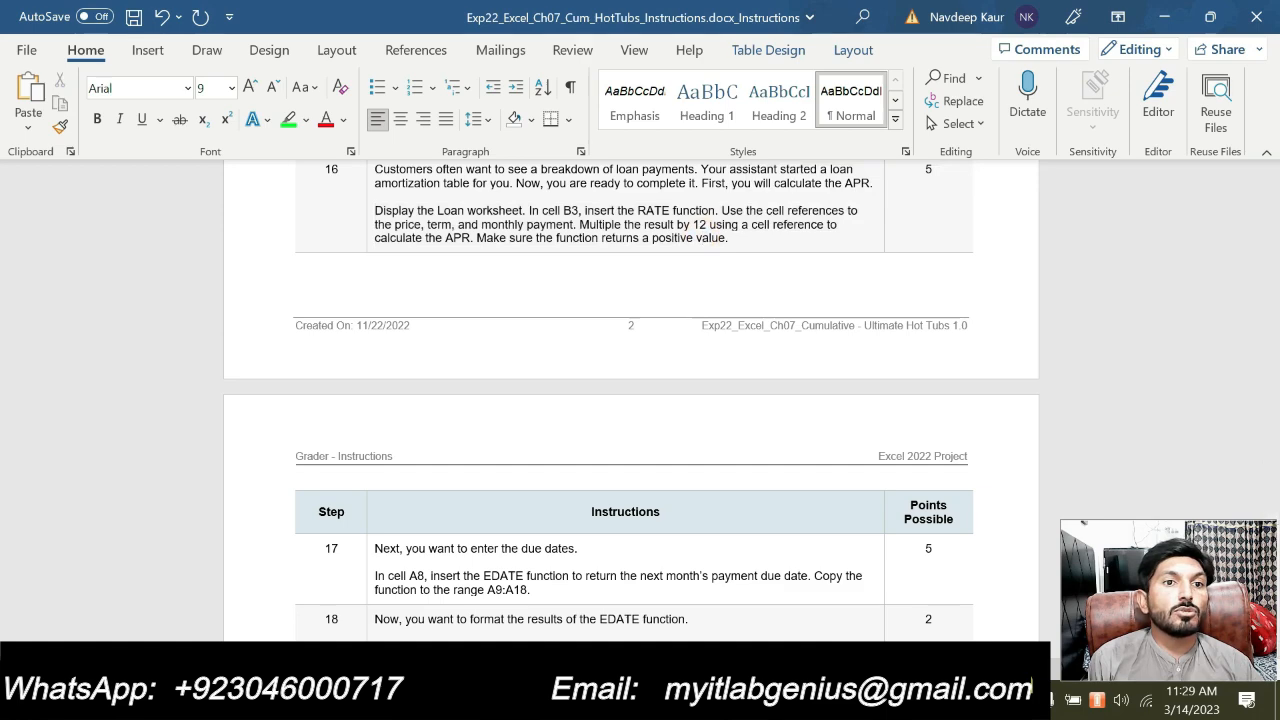
# - Switch to the Excel solution workbook and inspect the first payment number in B7 on the Loan worksheet
pyautogui.click(797, 700)
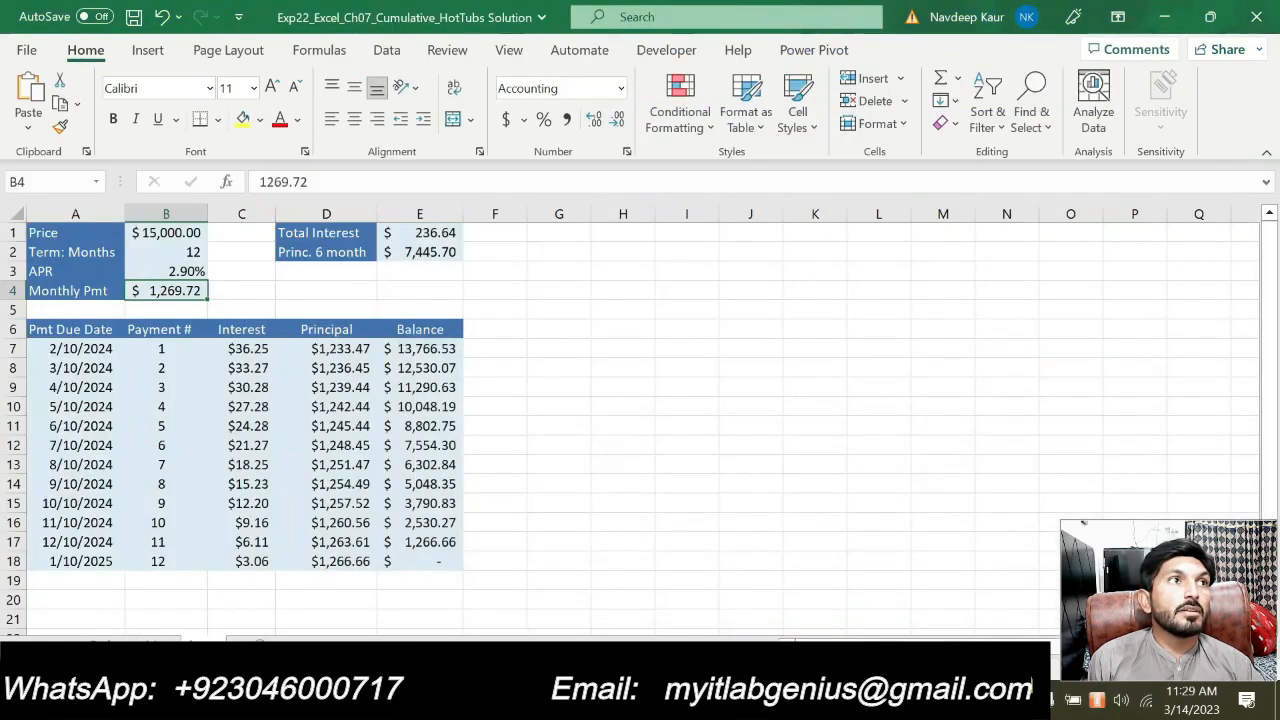
pyautogui.click(149, 346)
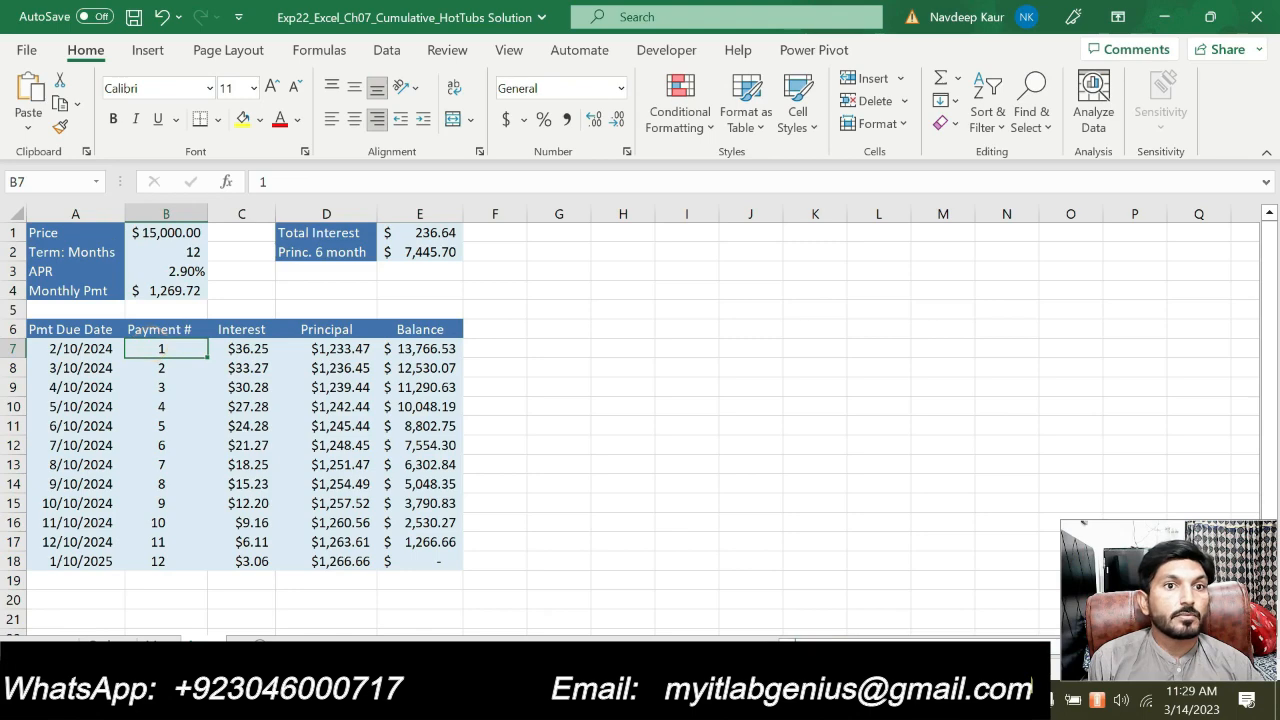
pyautogui.hotkey('alt', 'Tab')
pyautogui.hotkey('alt', 'Tab')
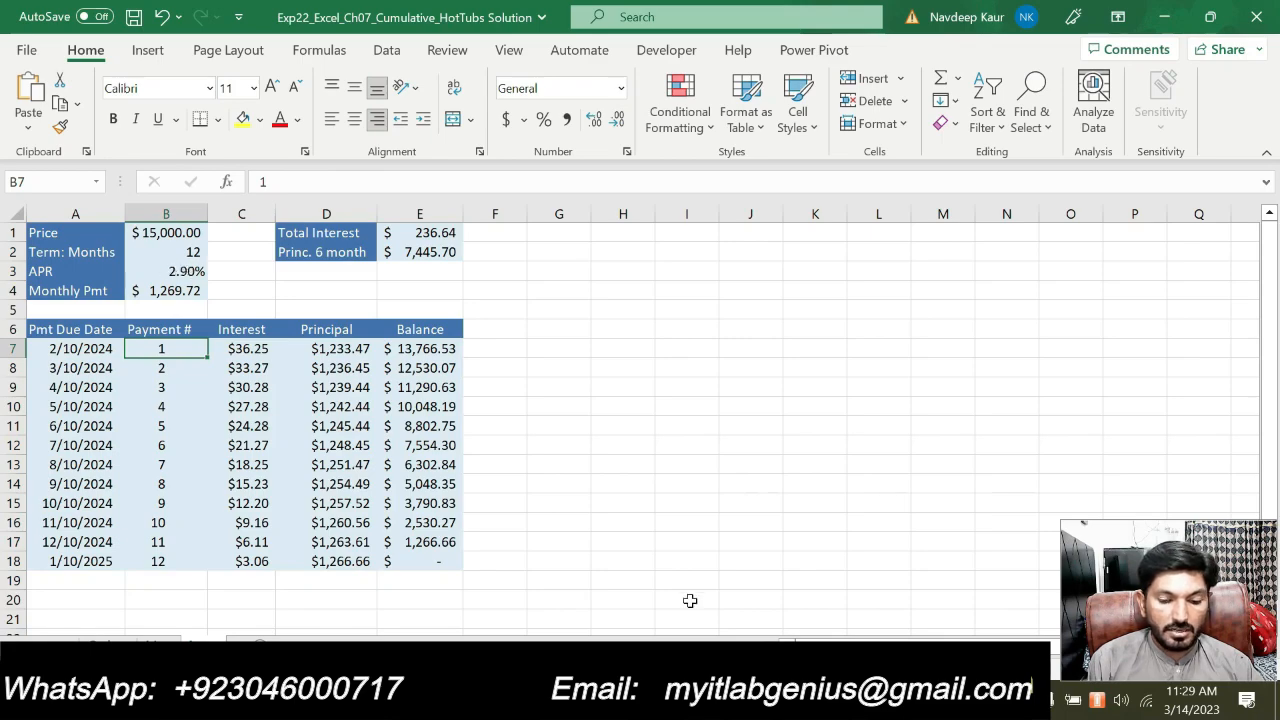
# - Compare tasks 18 to 24 in the Word instructions with the completed Loan worksheet in the Excel solution workbook
pyautogui.click(735, 700)
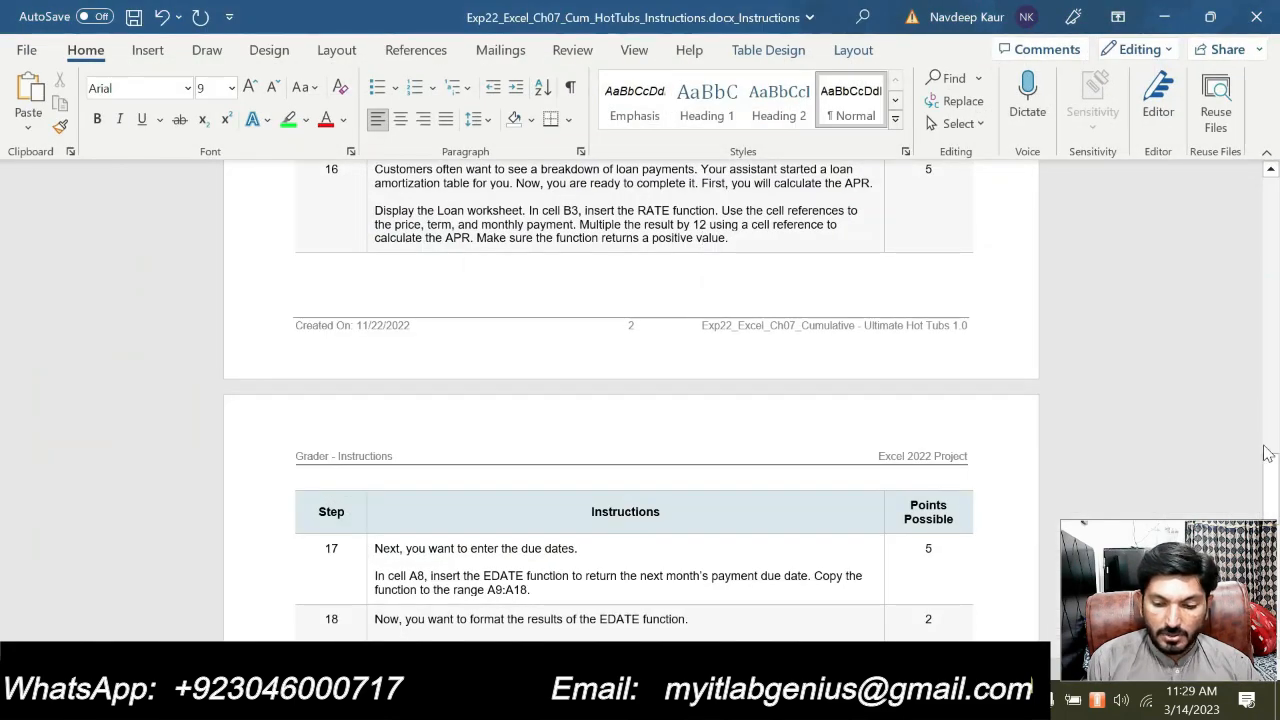
pyautogui.moveTo(1275, 497); pyautogui.dragTo(1275, 528)
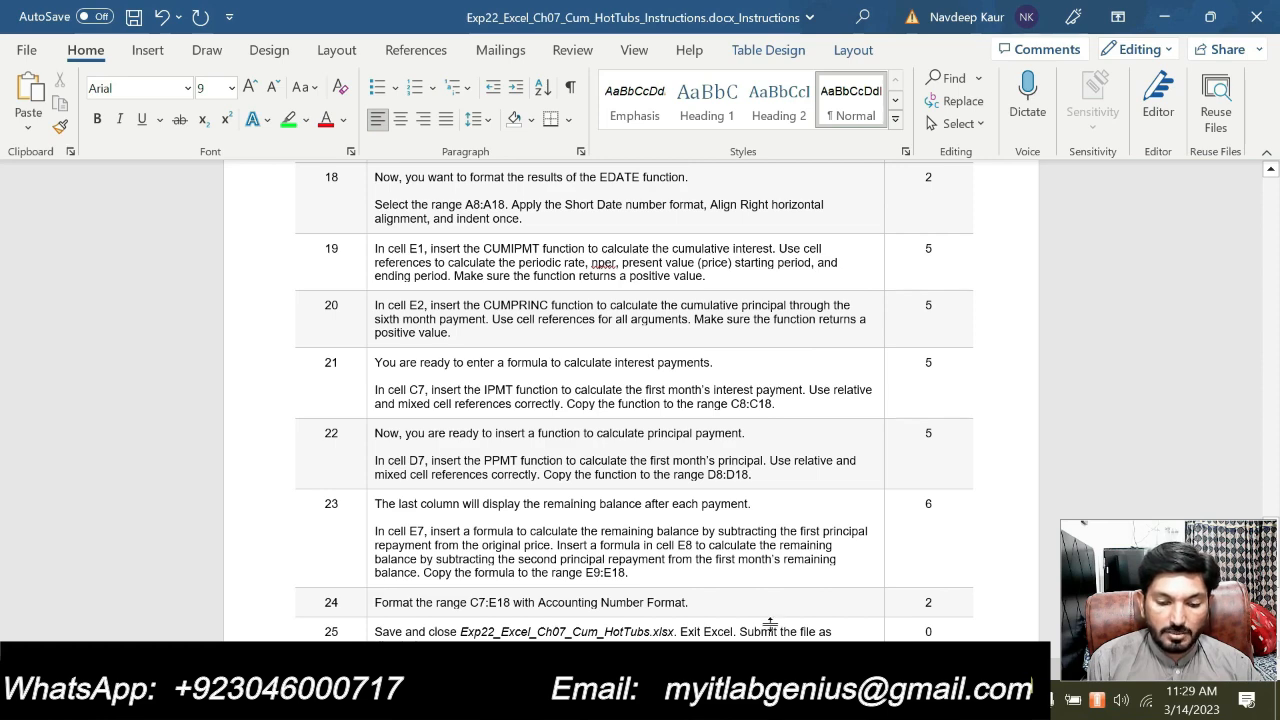
pyautogui.hotkey('alt', 'Tab')
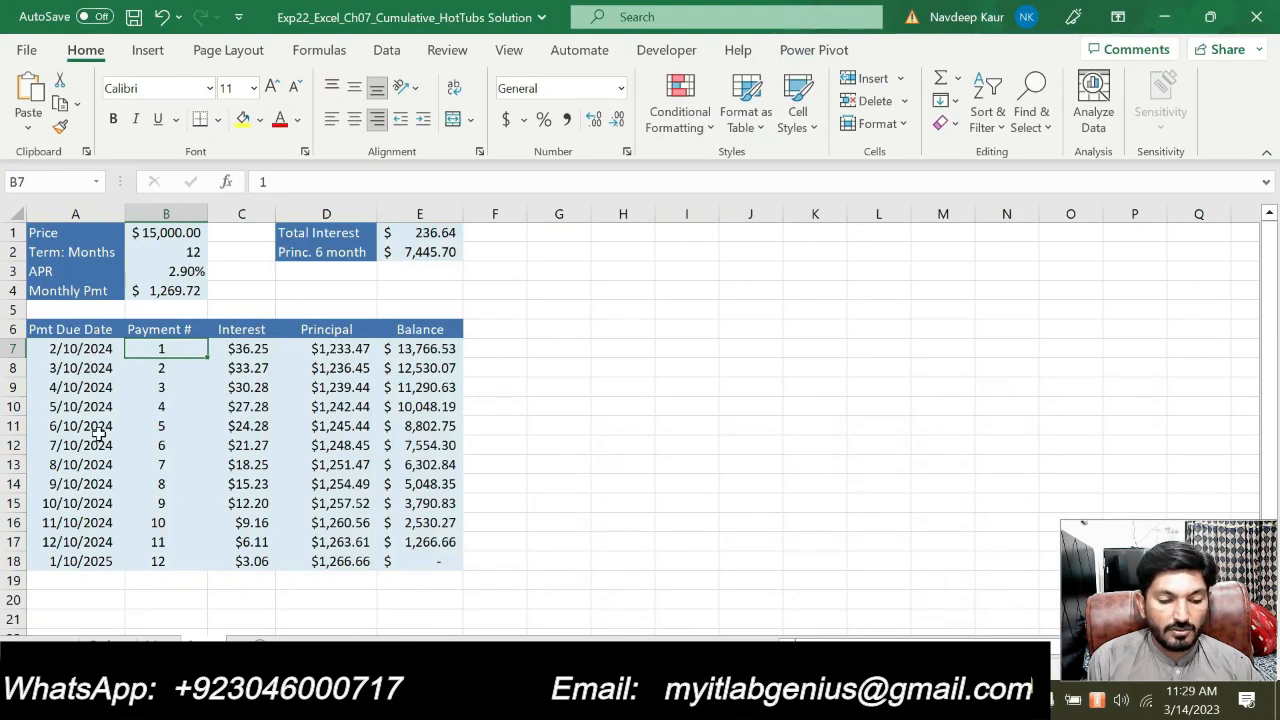
pyautogui.hotkey('alt', 'Tab')
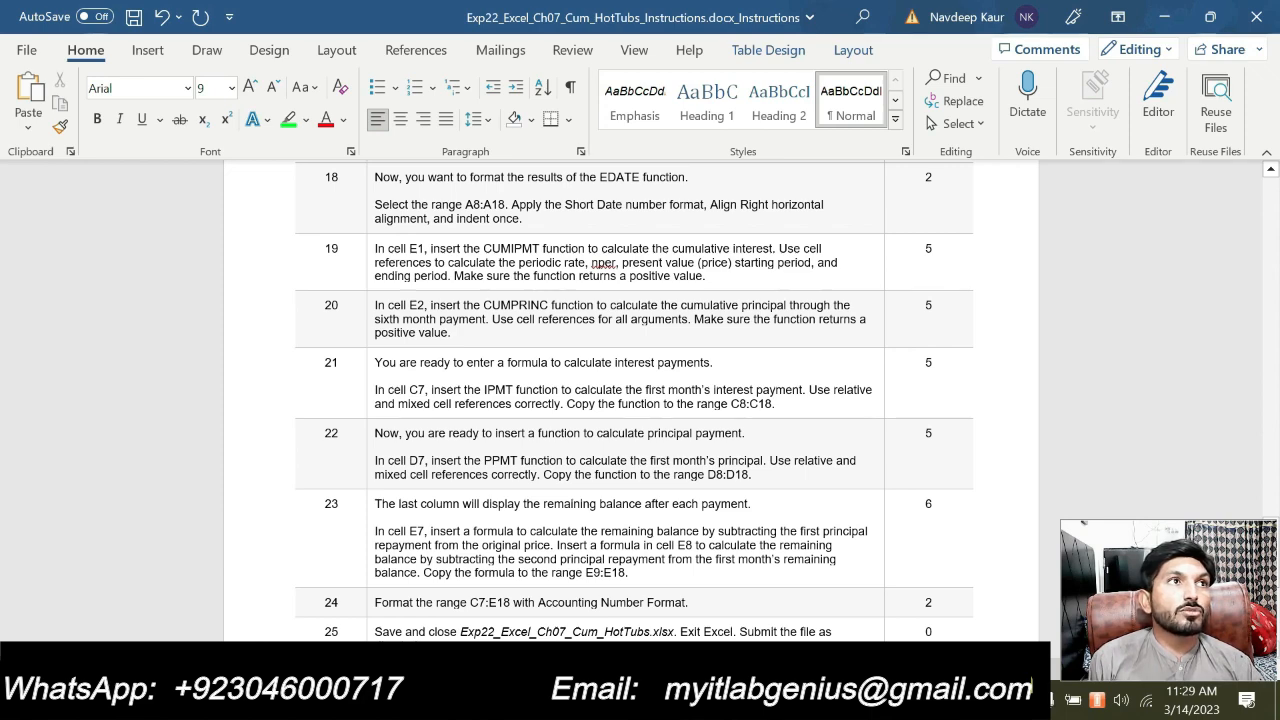
pyautogui.hotkey('alt', 'Tab')
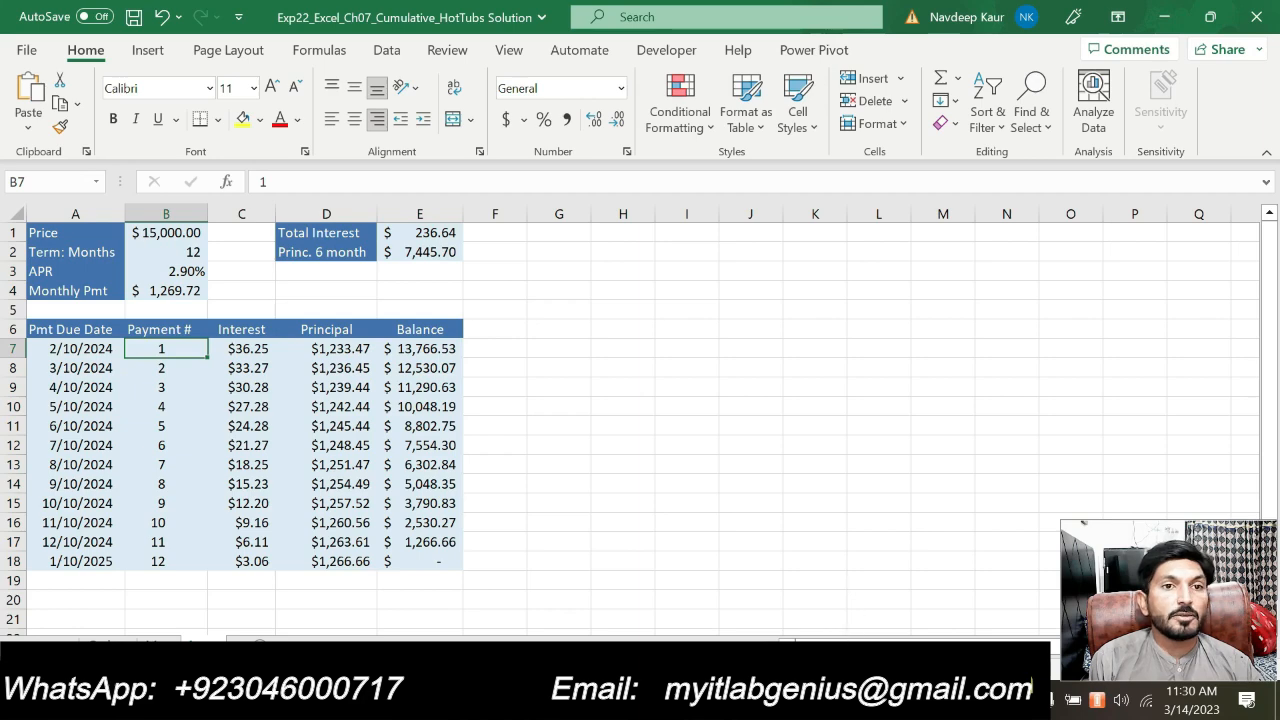
pyautogui.click(845, 700)
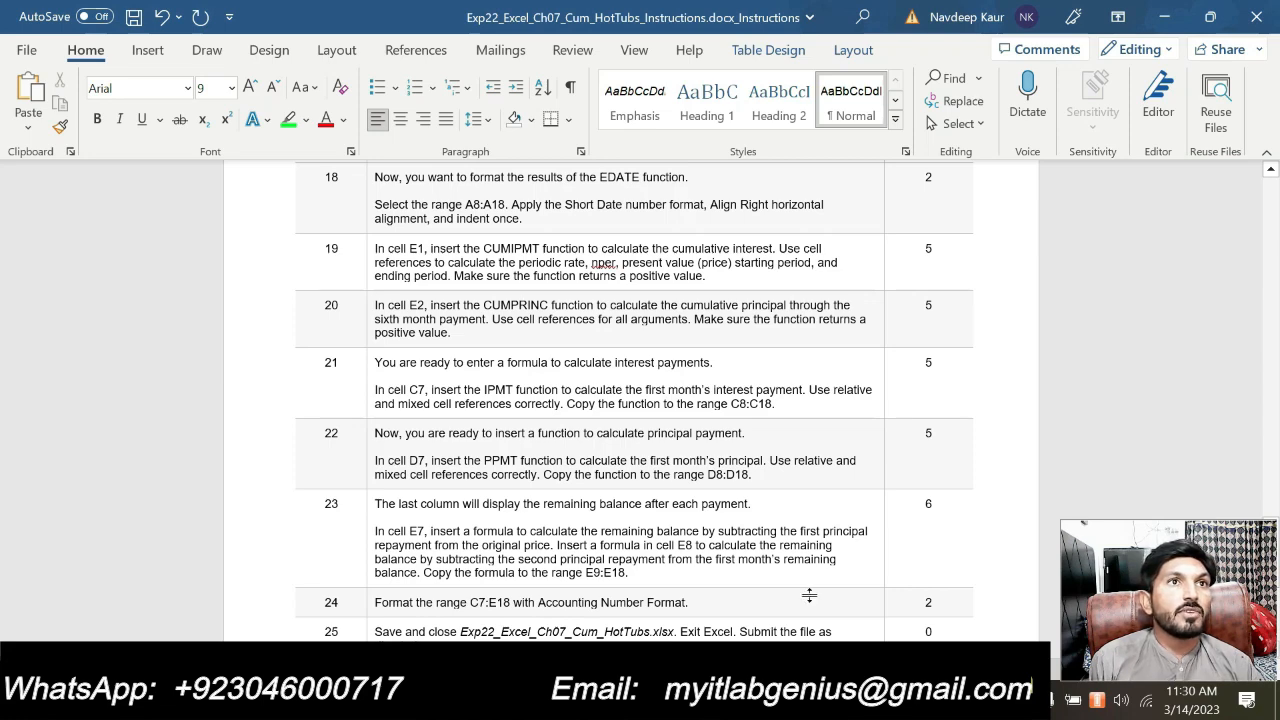
pyautogui.click(845, 700)
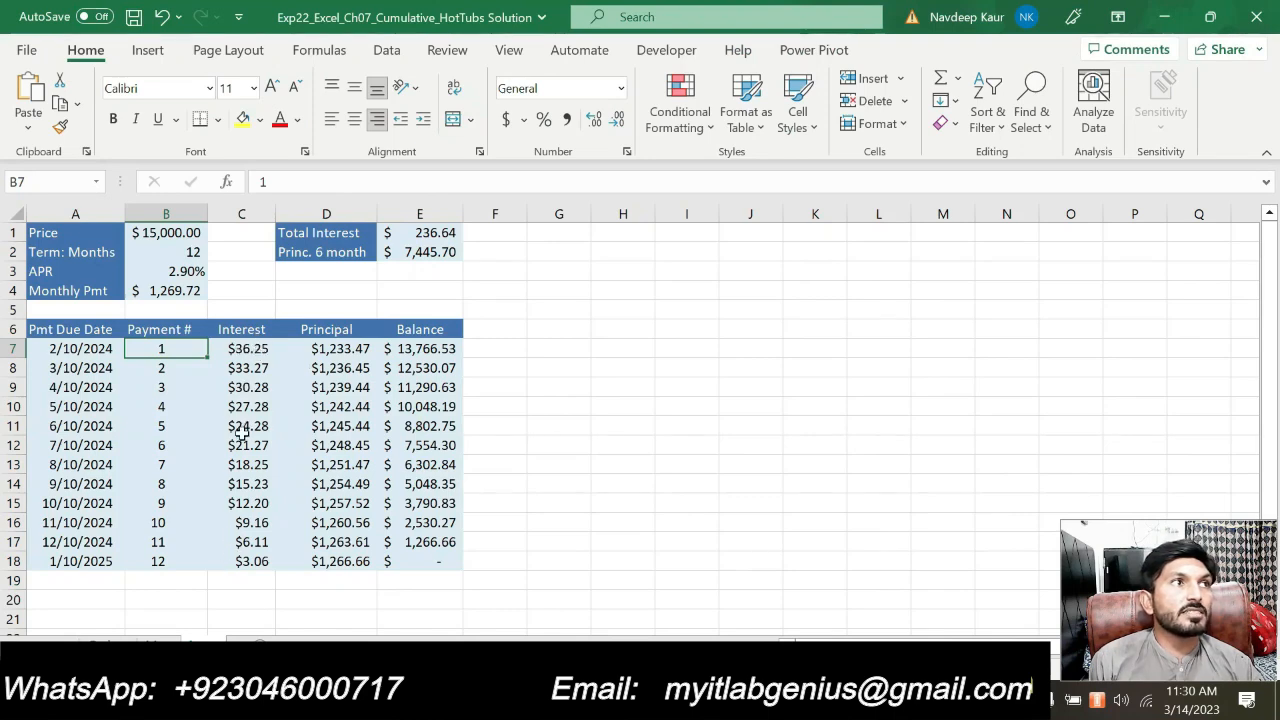
pyautogui.click(845, 700)
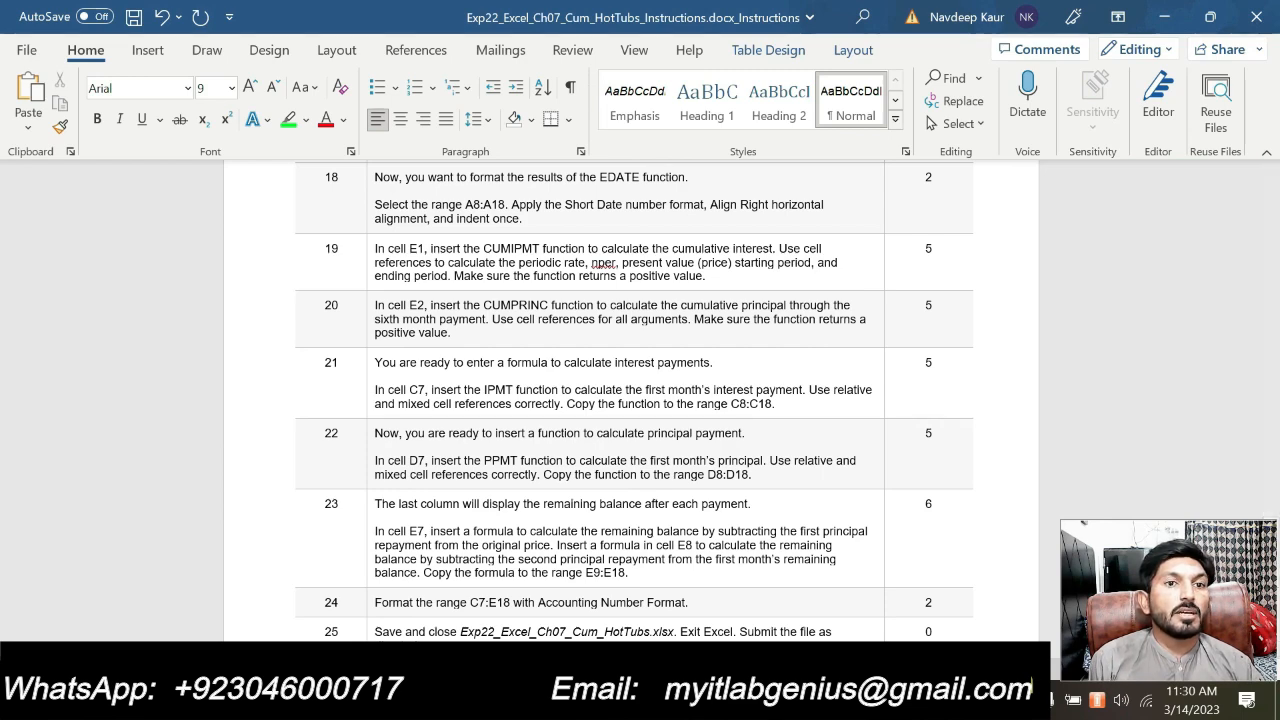
pyautogui.hotkey('alt', 'Tab')
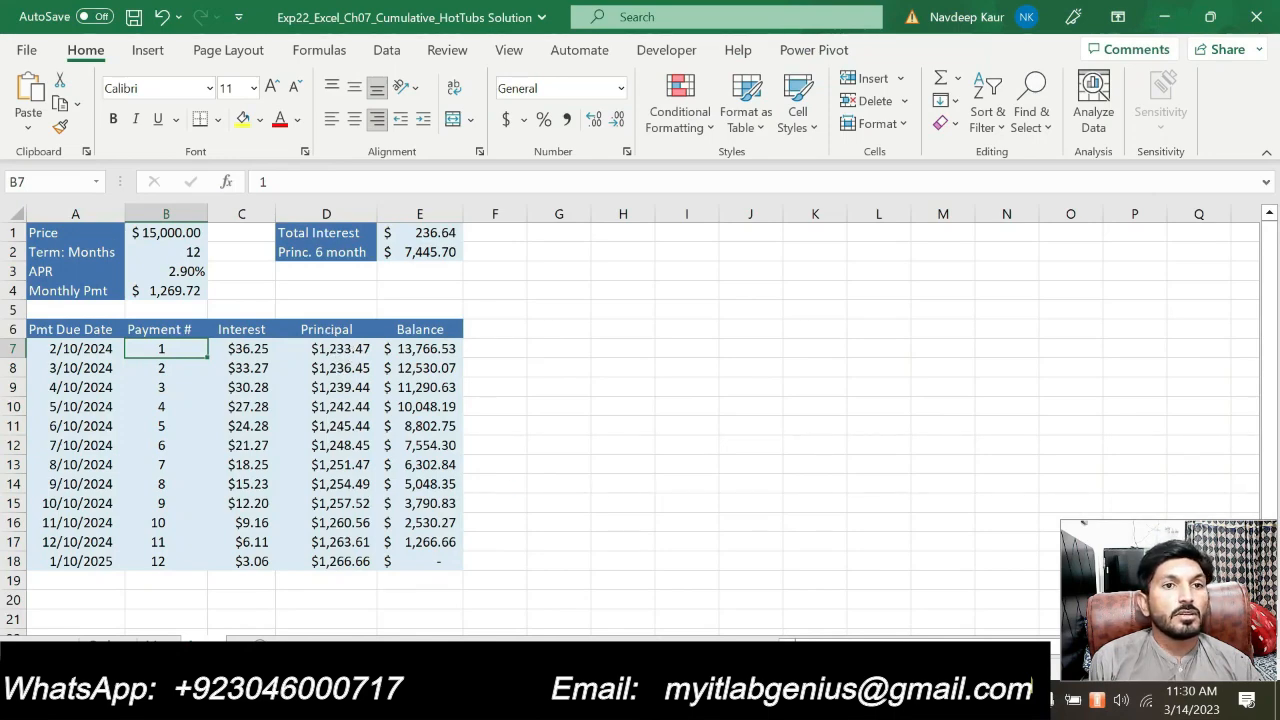
pyautogui.hotkey('alt', 'Tab')
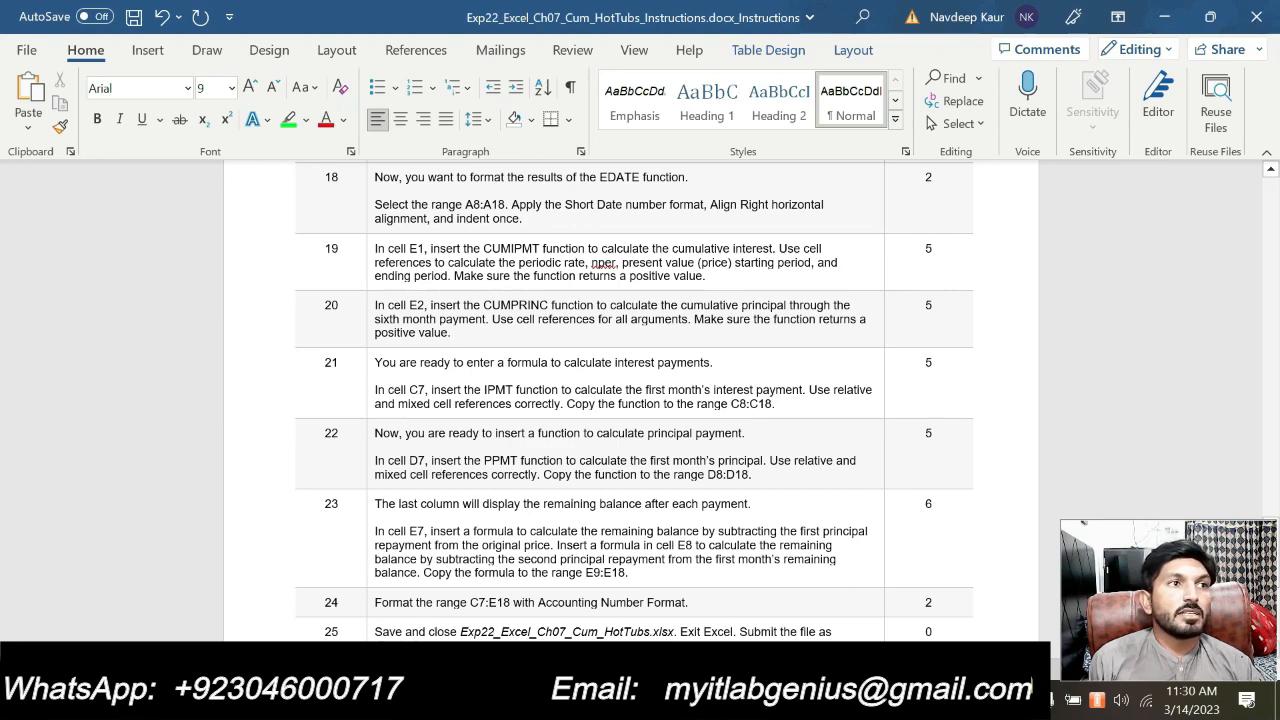
pyautogui.hotkey('alt', 'Tab')
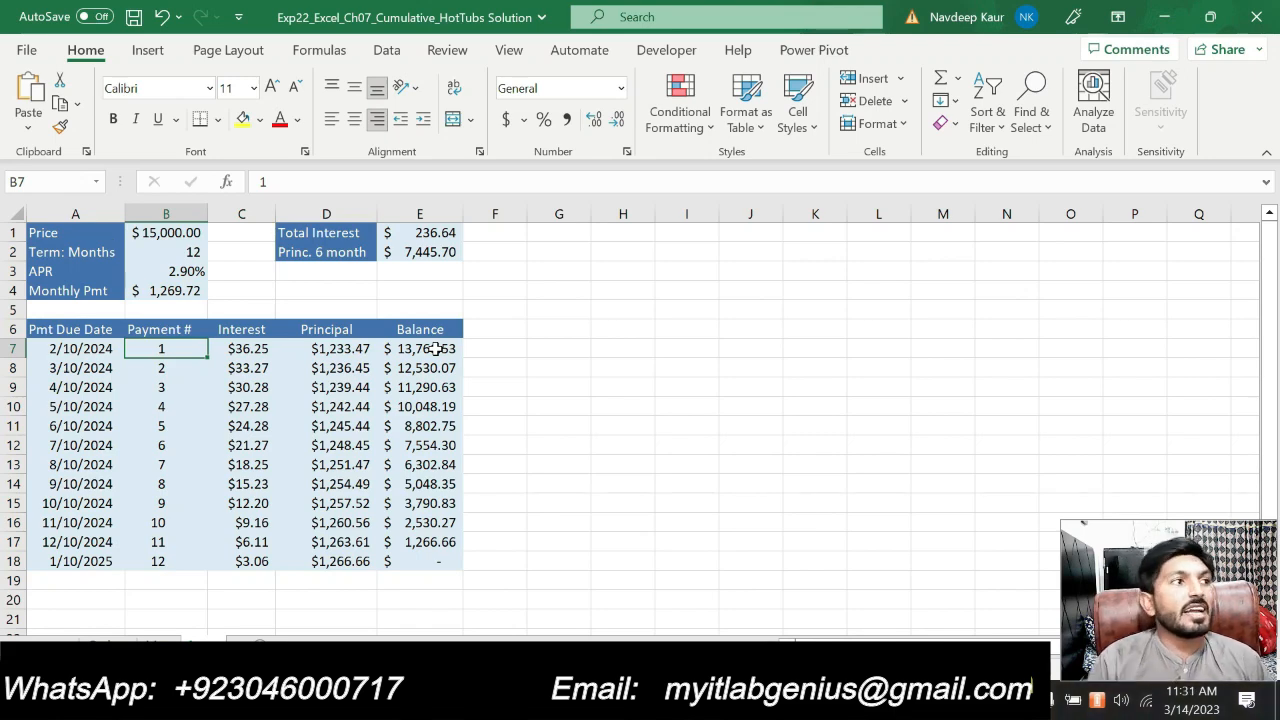
# - View the solution's hot tub orders, map and Loan worksheets in turn, and switch back to the Word instructions
pyautogui.click(113, 641)
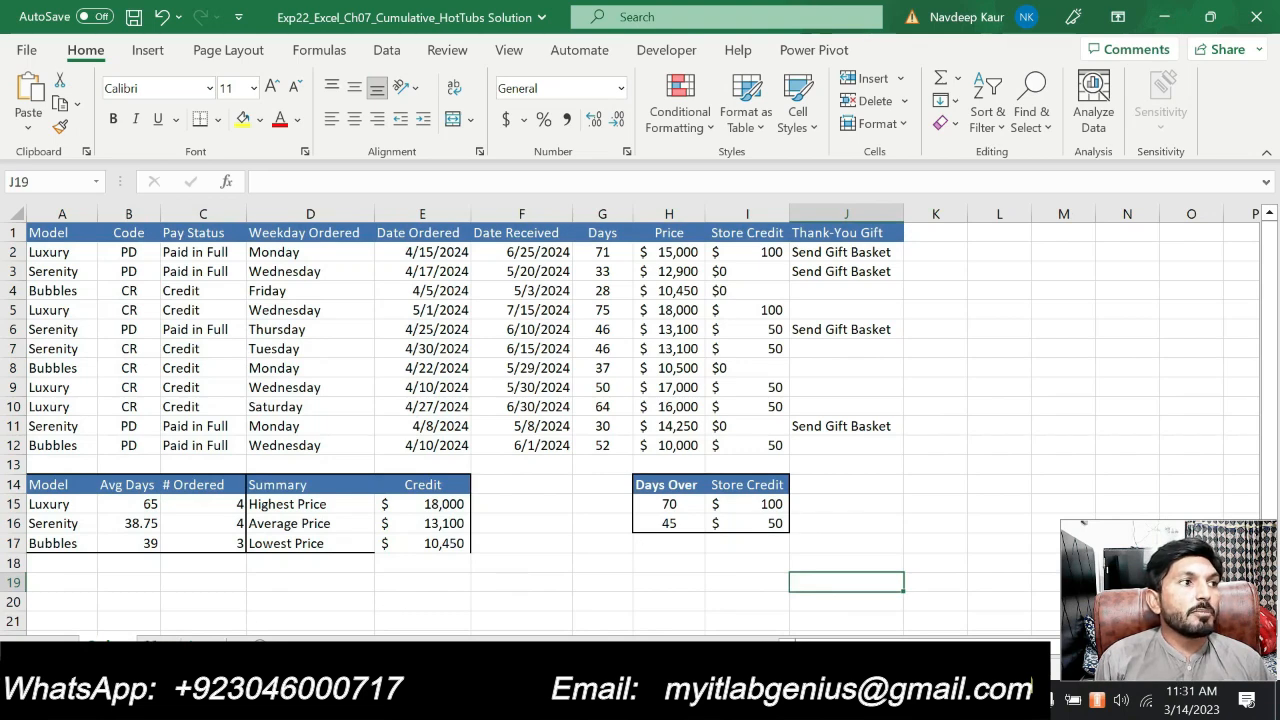
pyautogui.click(156, 644)
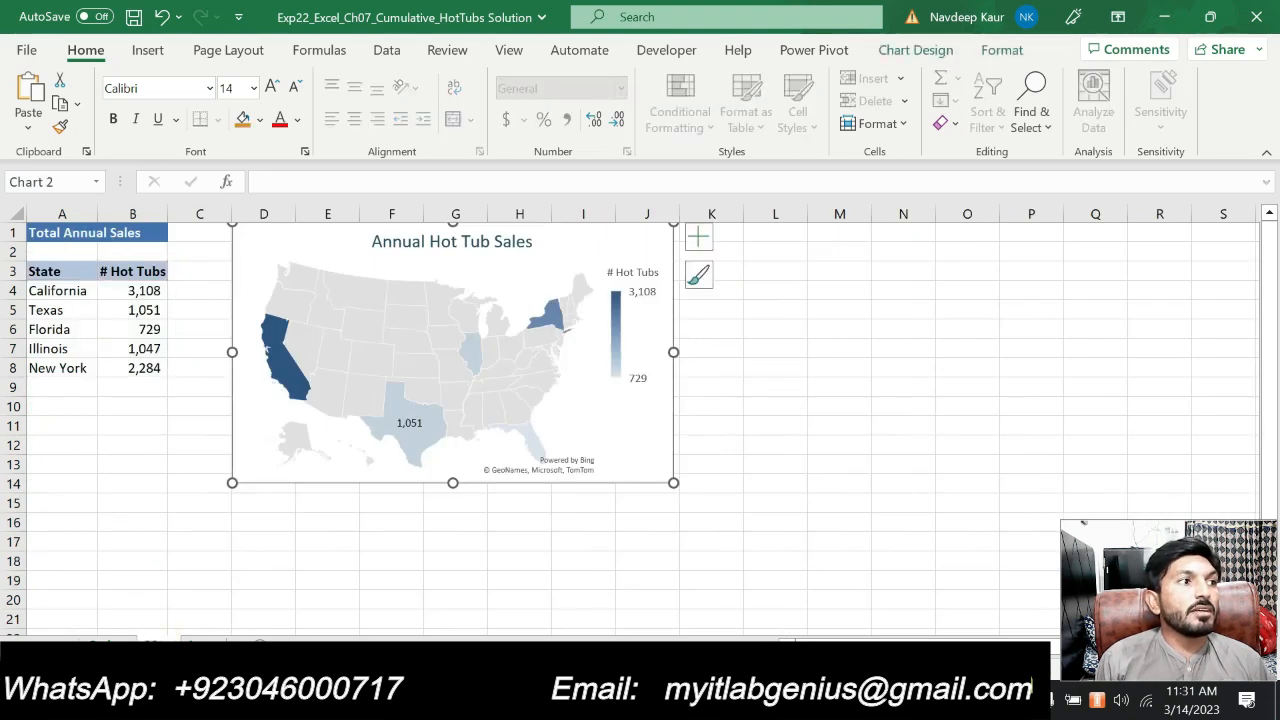
pyautogui.click(205, 642)
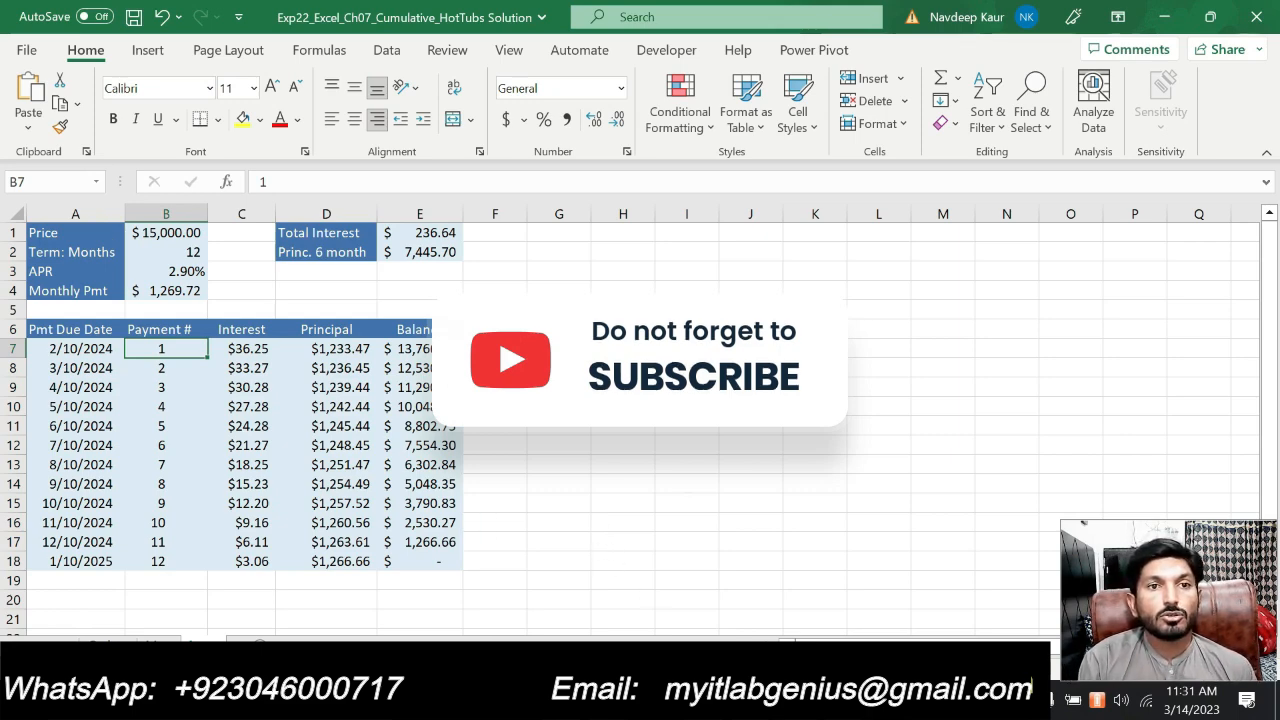
pyautogui.hotkey('alt', 'Tab')
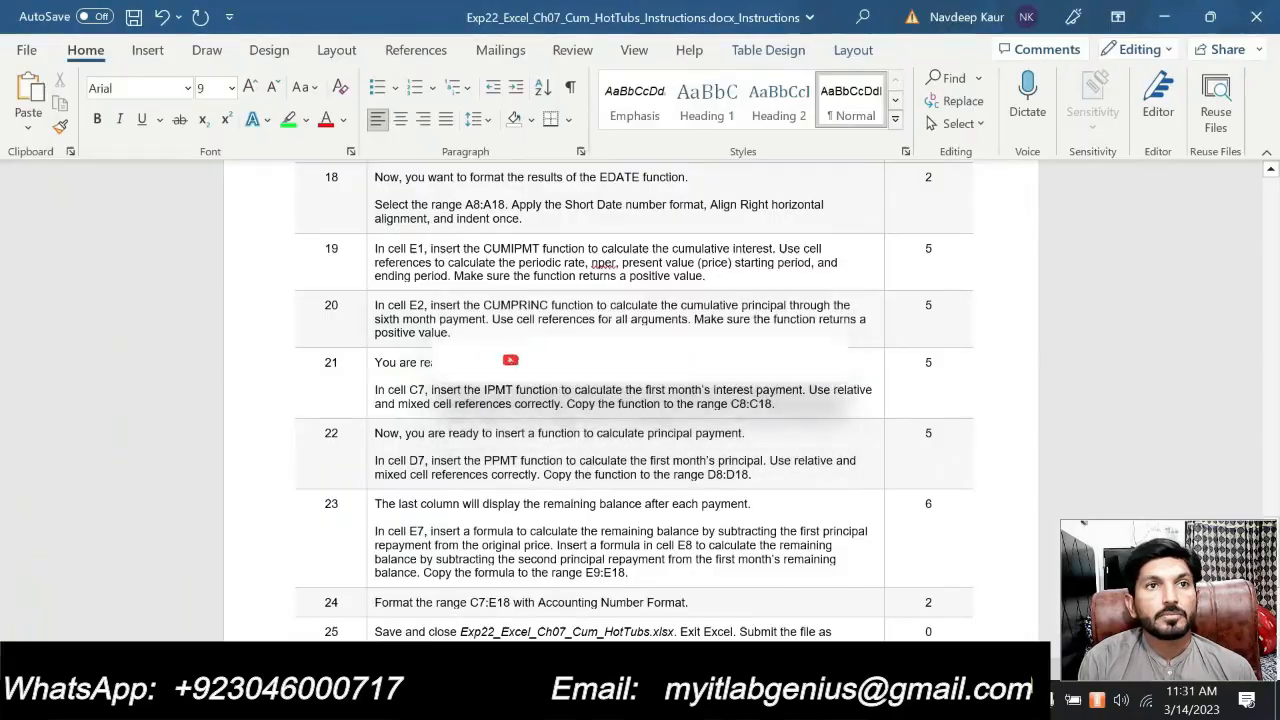